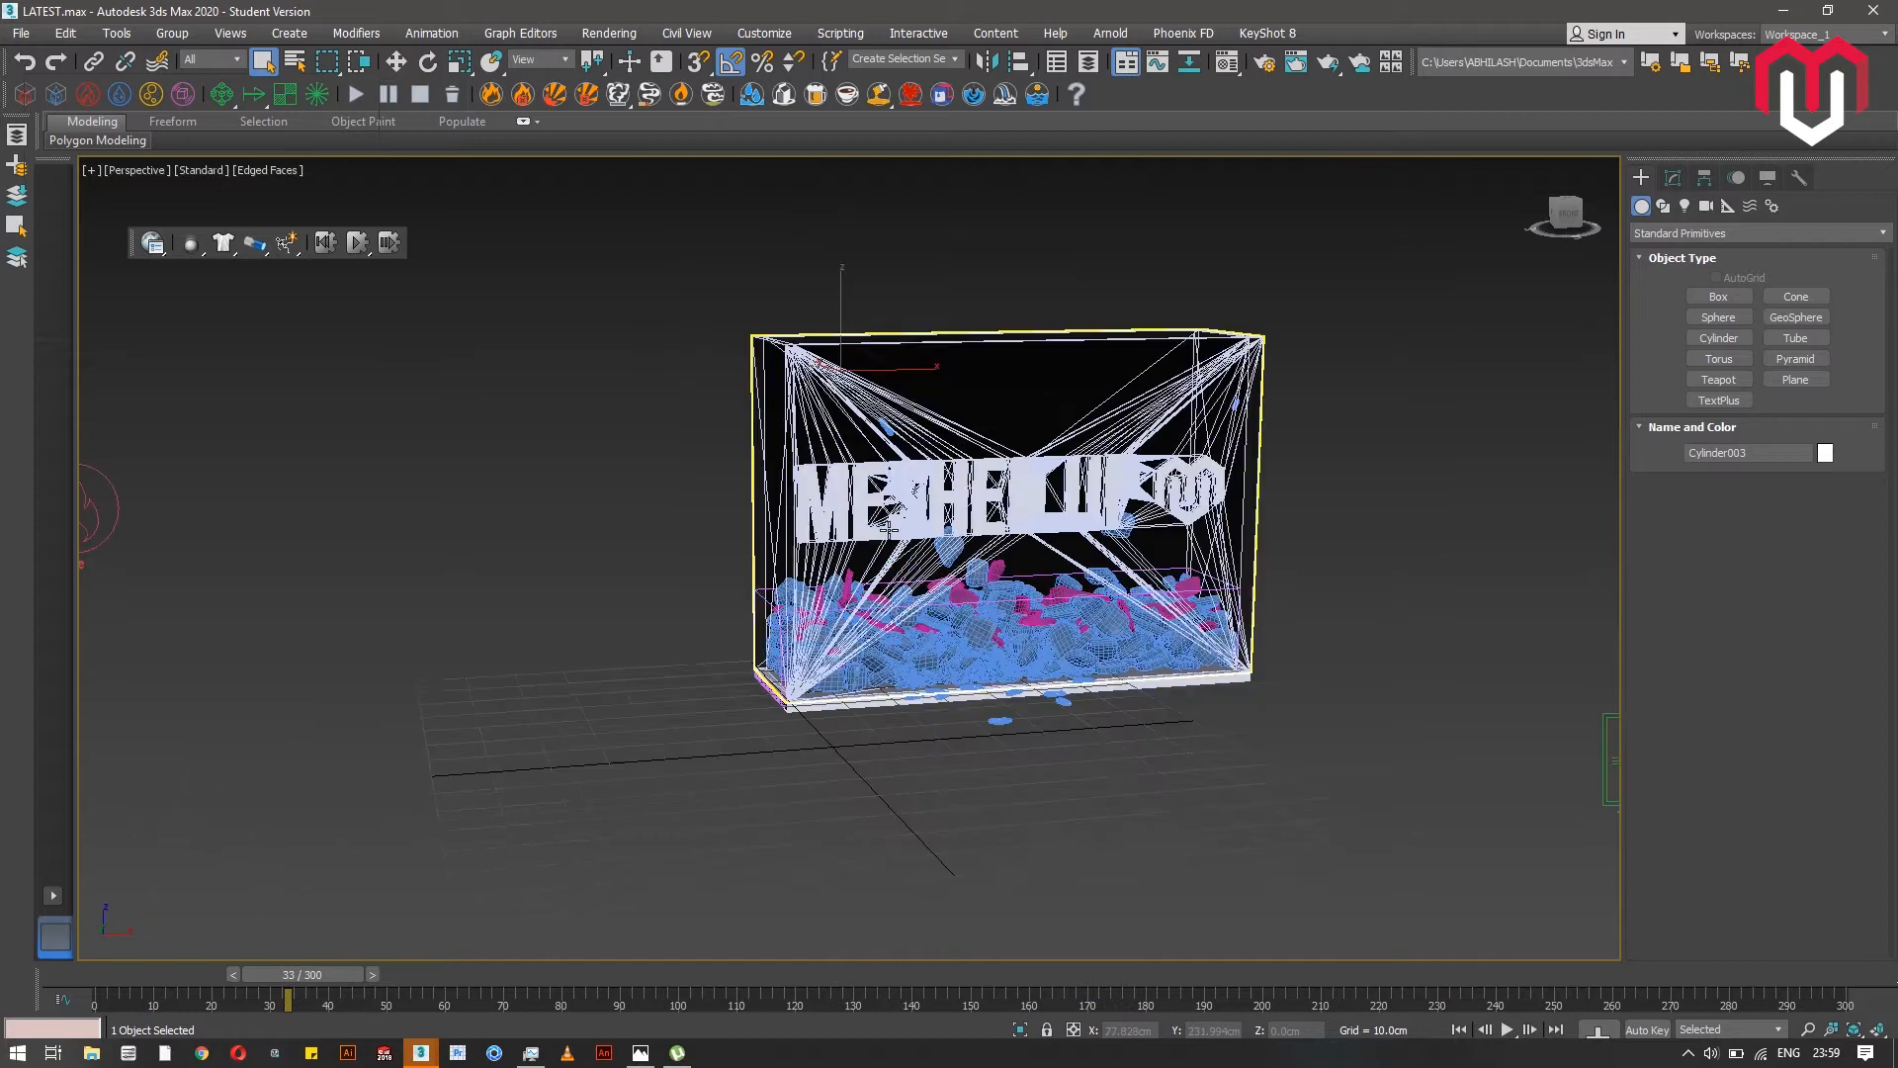
- Start a new empty scene, discarding the unsaved changes in the current one
{"action": "left_click", "coordinate": [20, 33]}
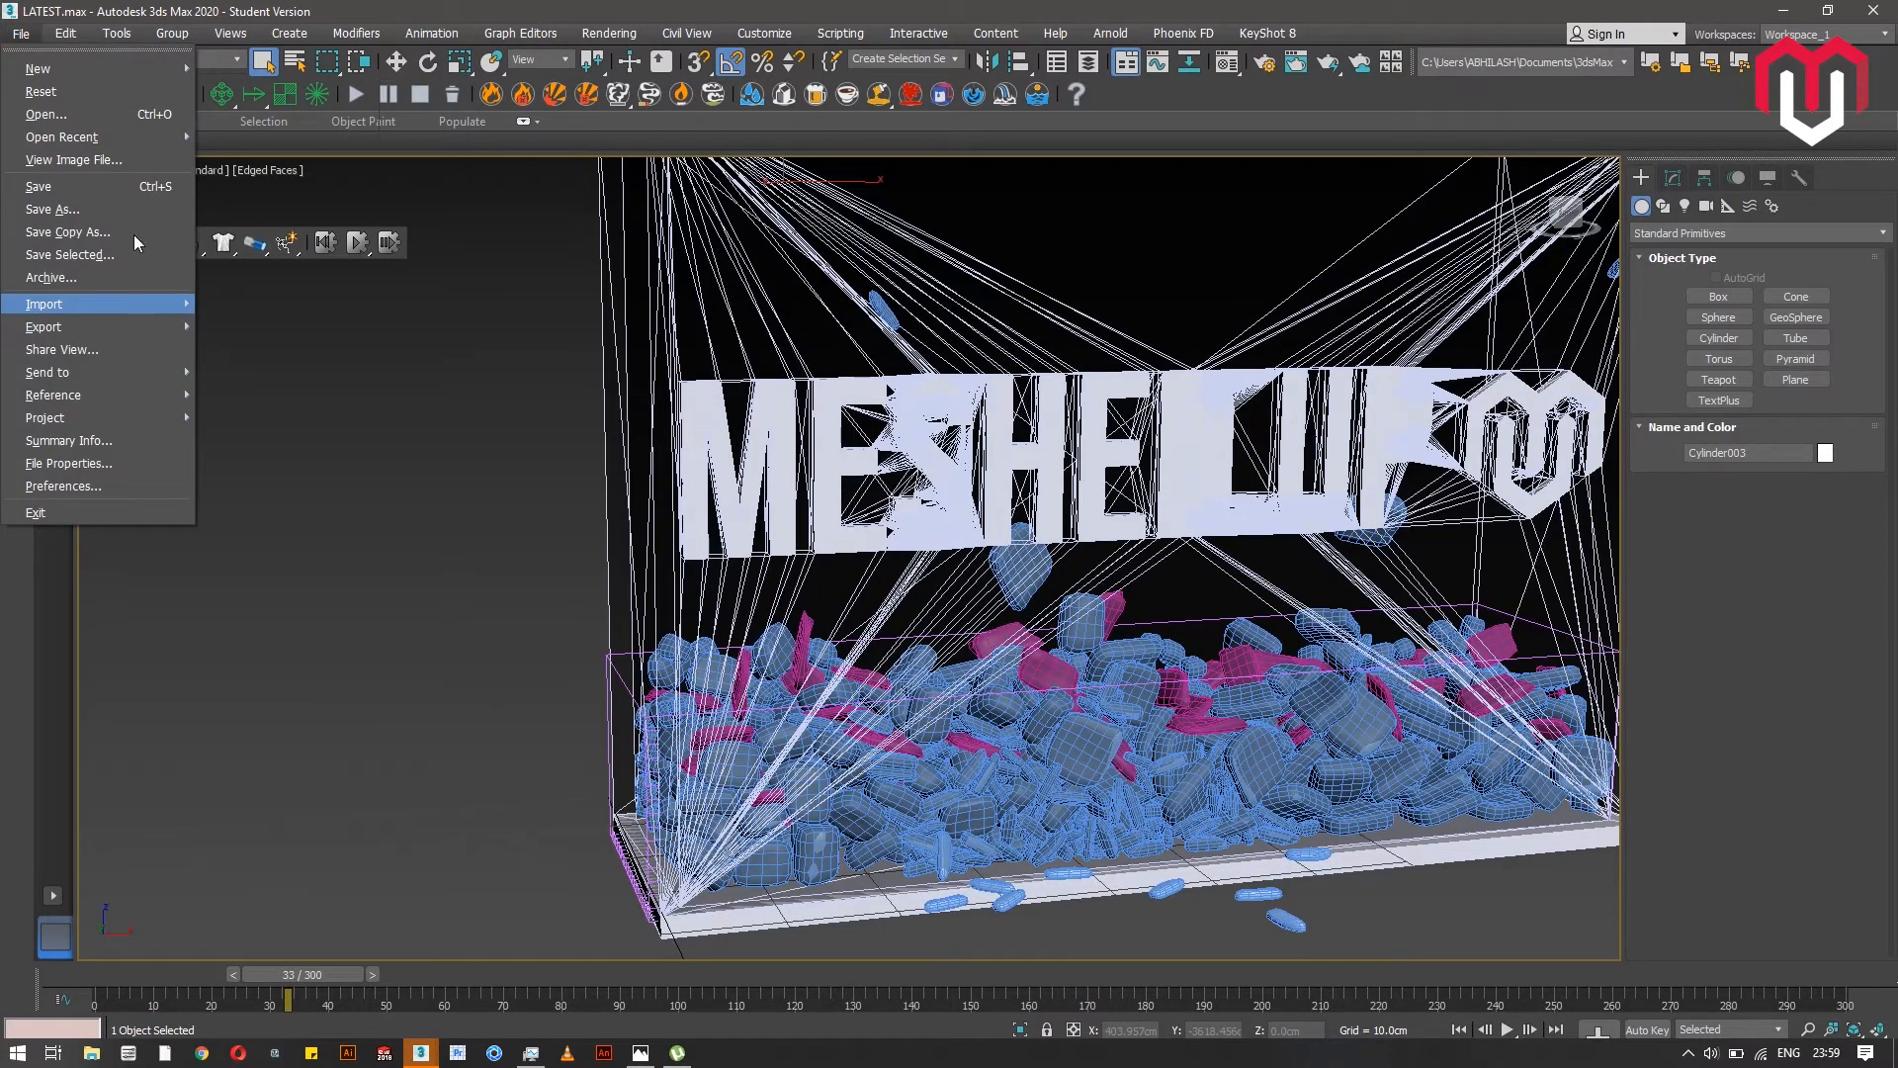
{"action": "mouse_move", "coordinate": [143, 69]}
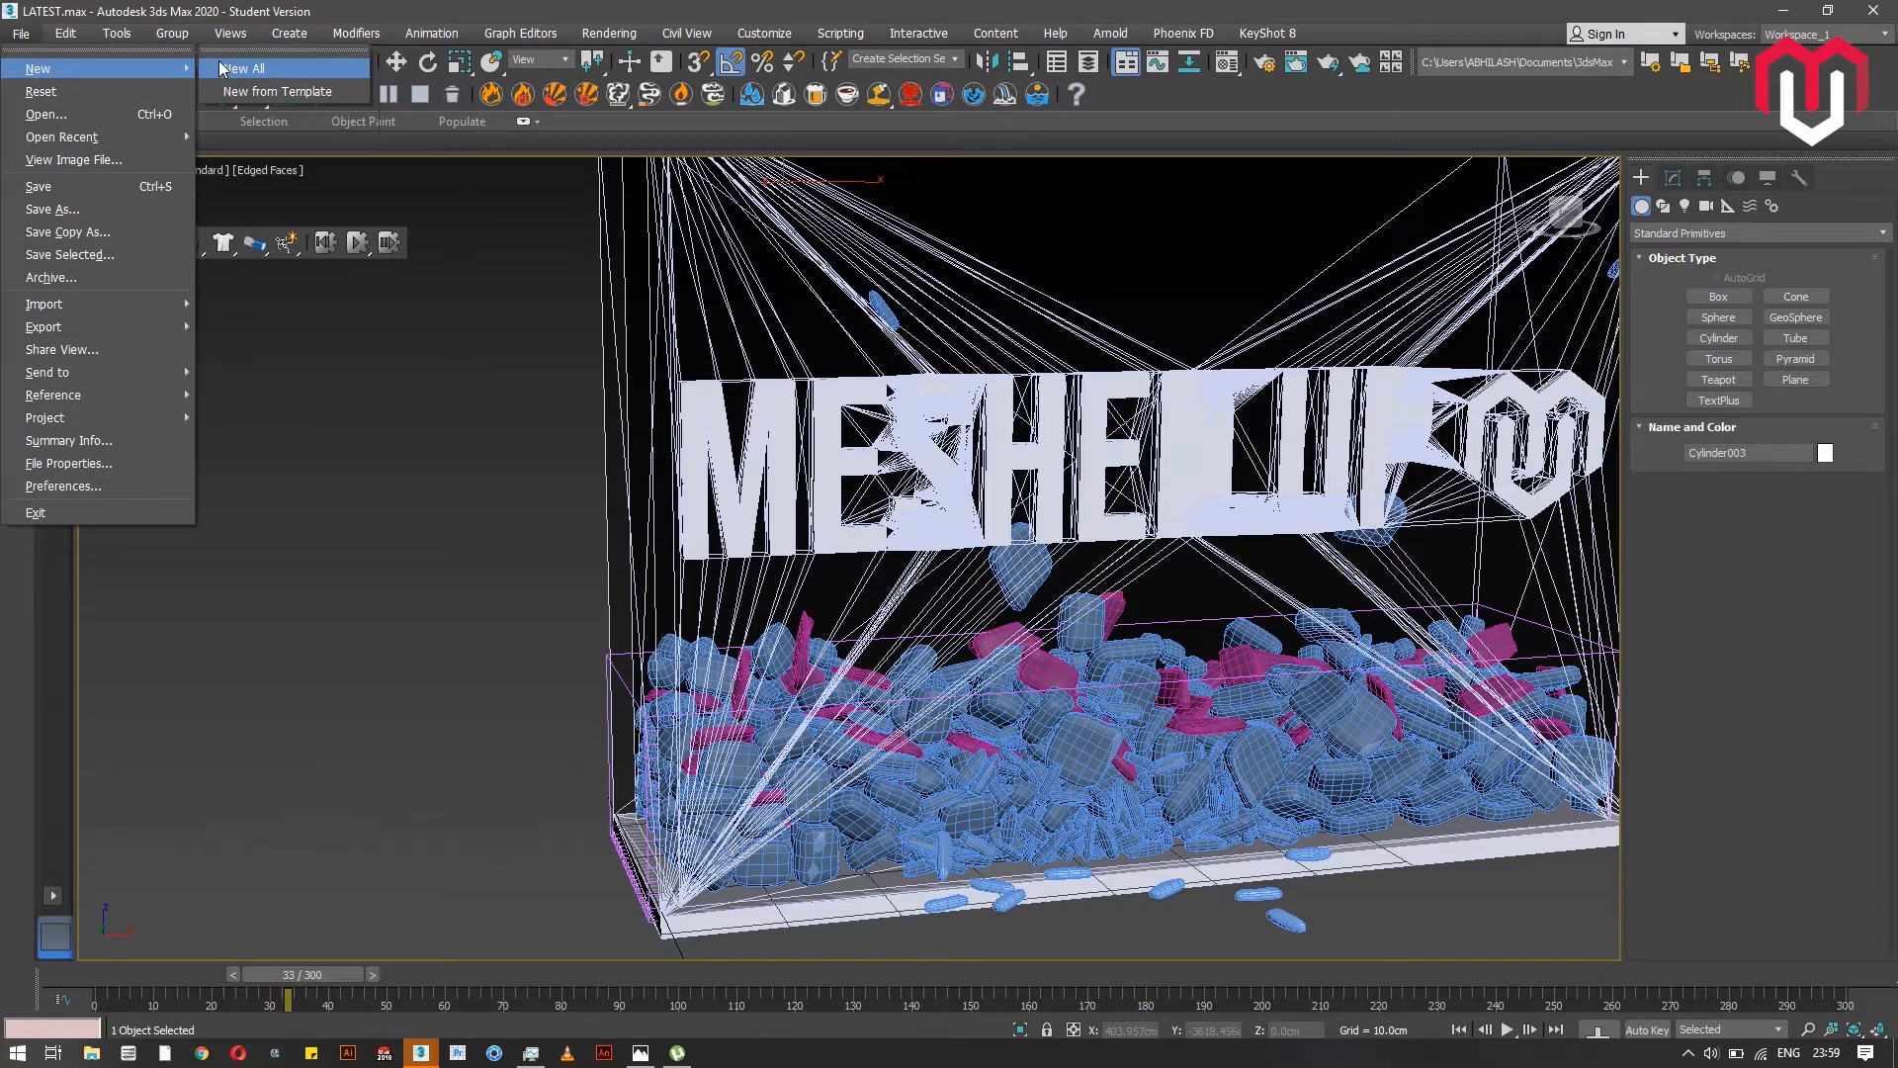
{"action": "left_click", "coordinate": [145, 118]}
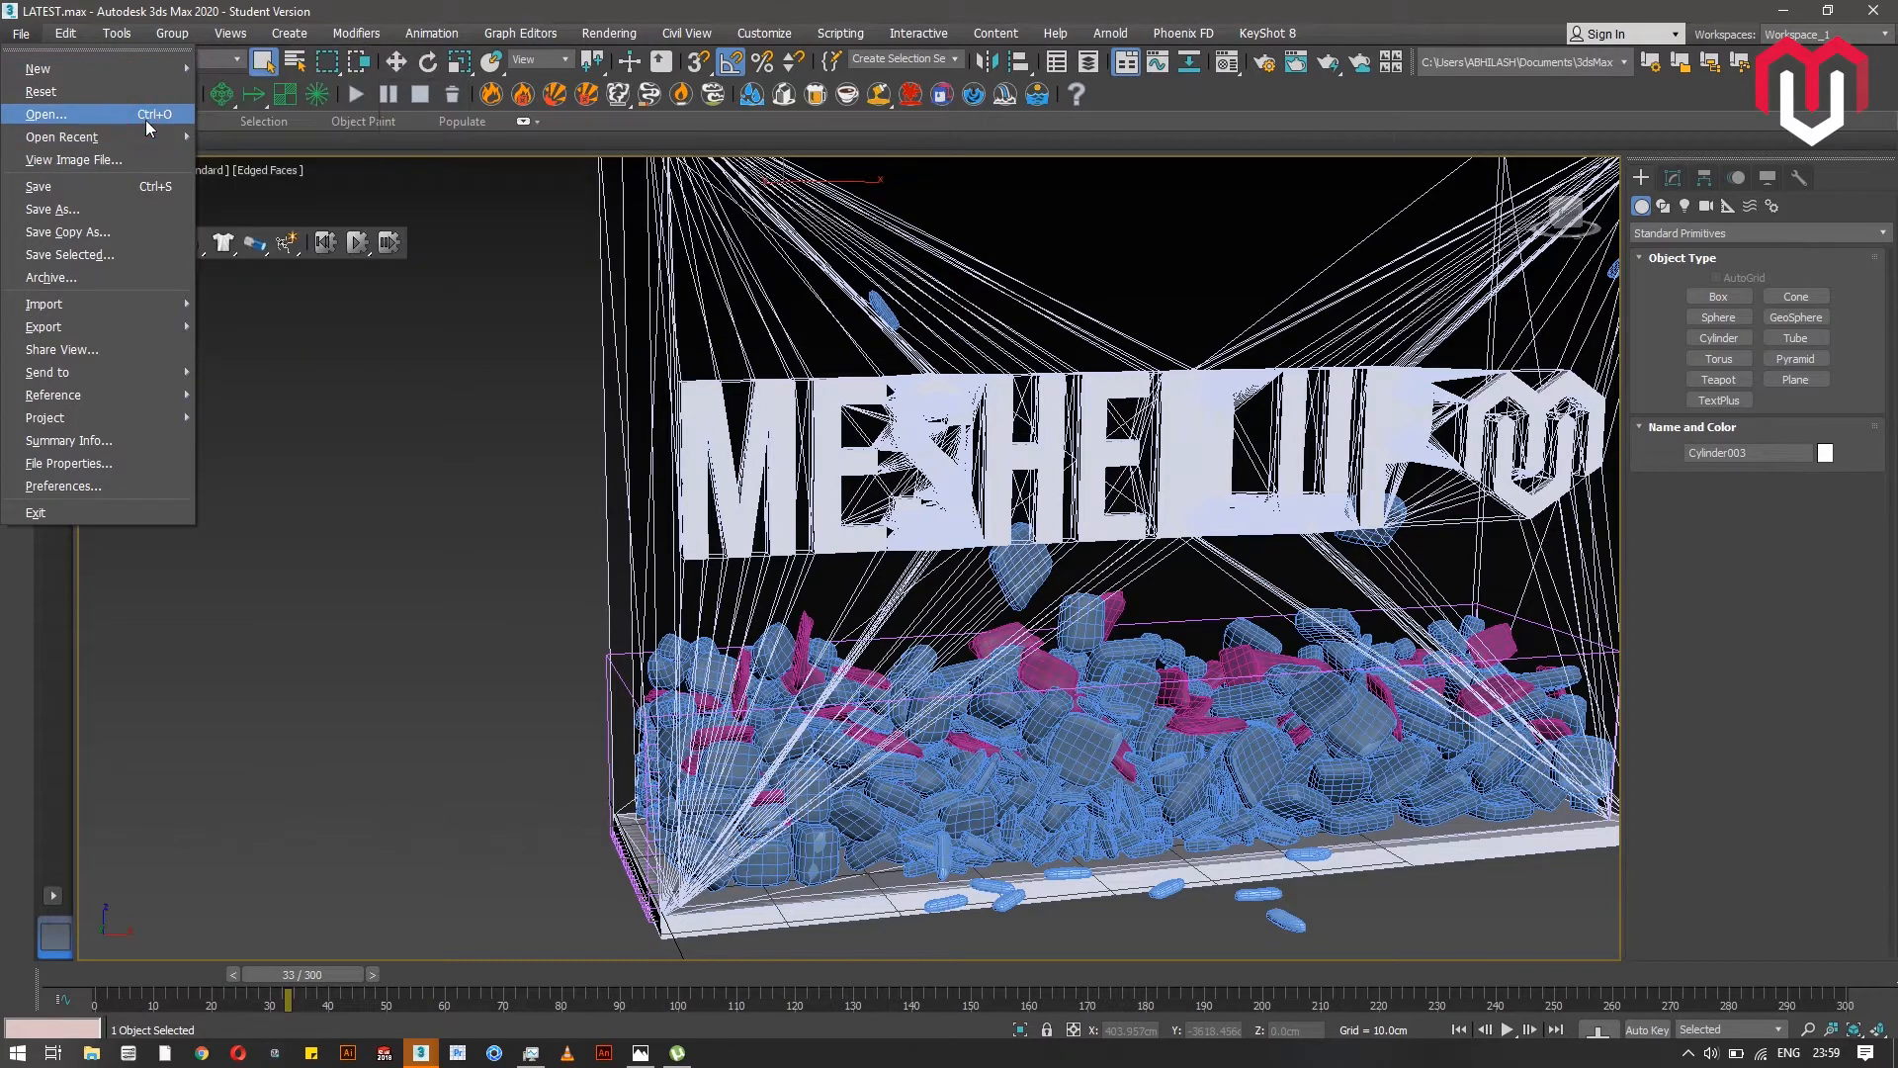
{"action": "mouse_move", "coordinate": [158, 69]}
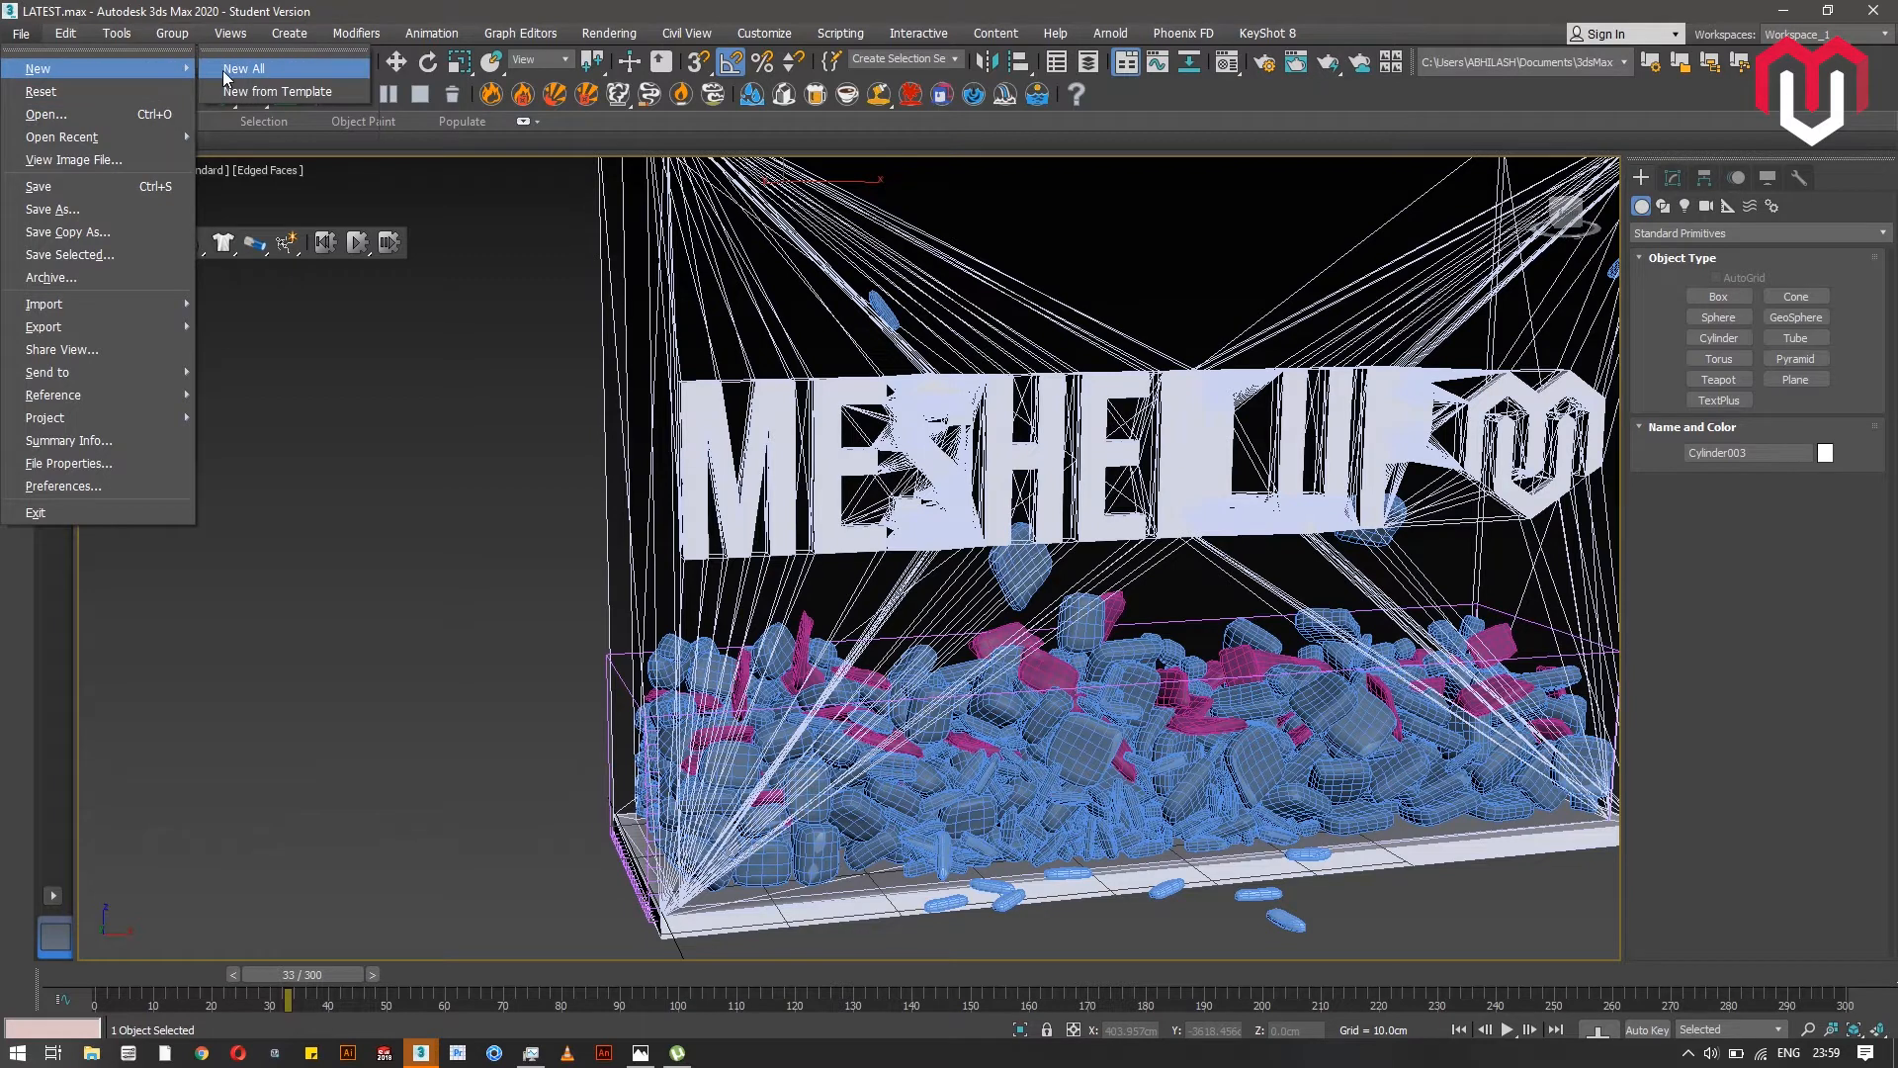
{"action": "left_click", "coordinate": [225, 71]}
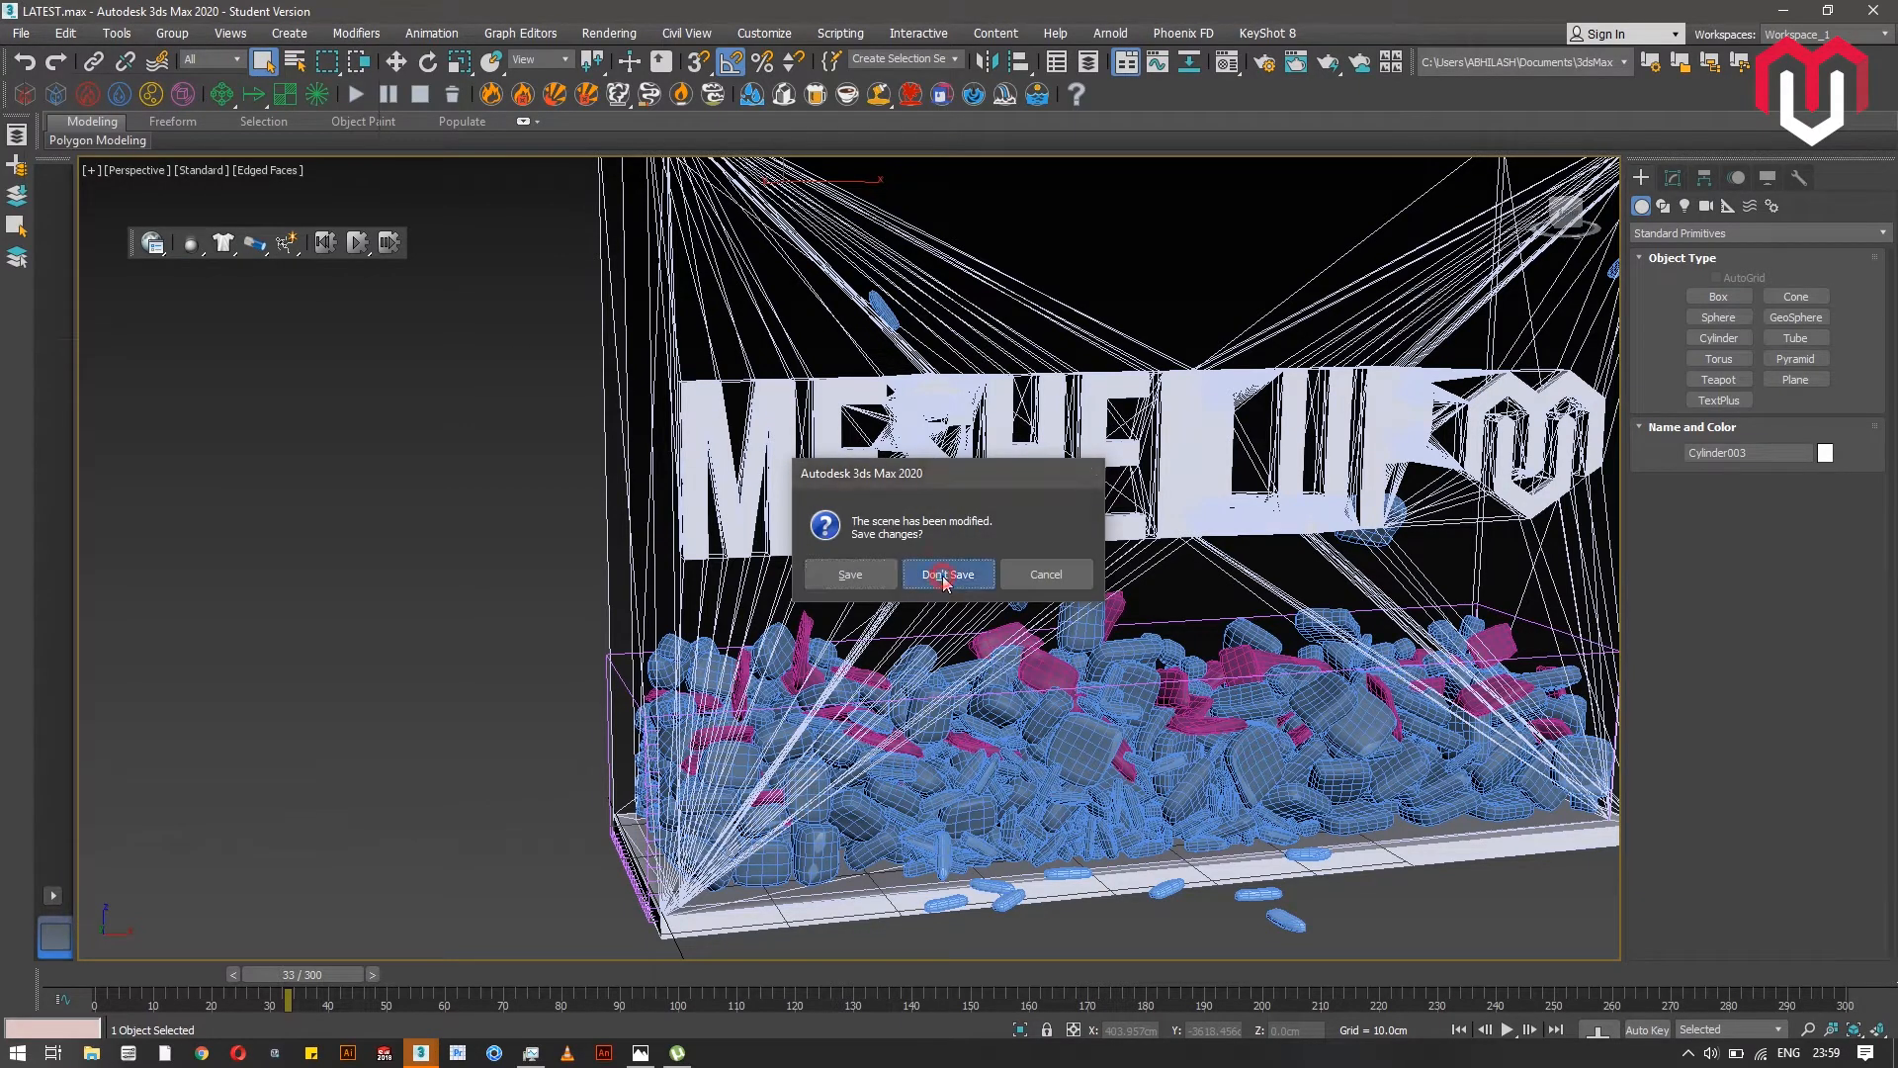
{"action": "left_click", "coordinate": [945, 575]}
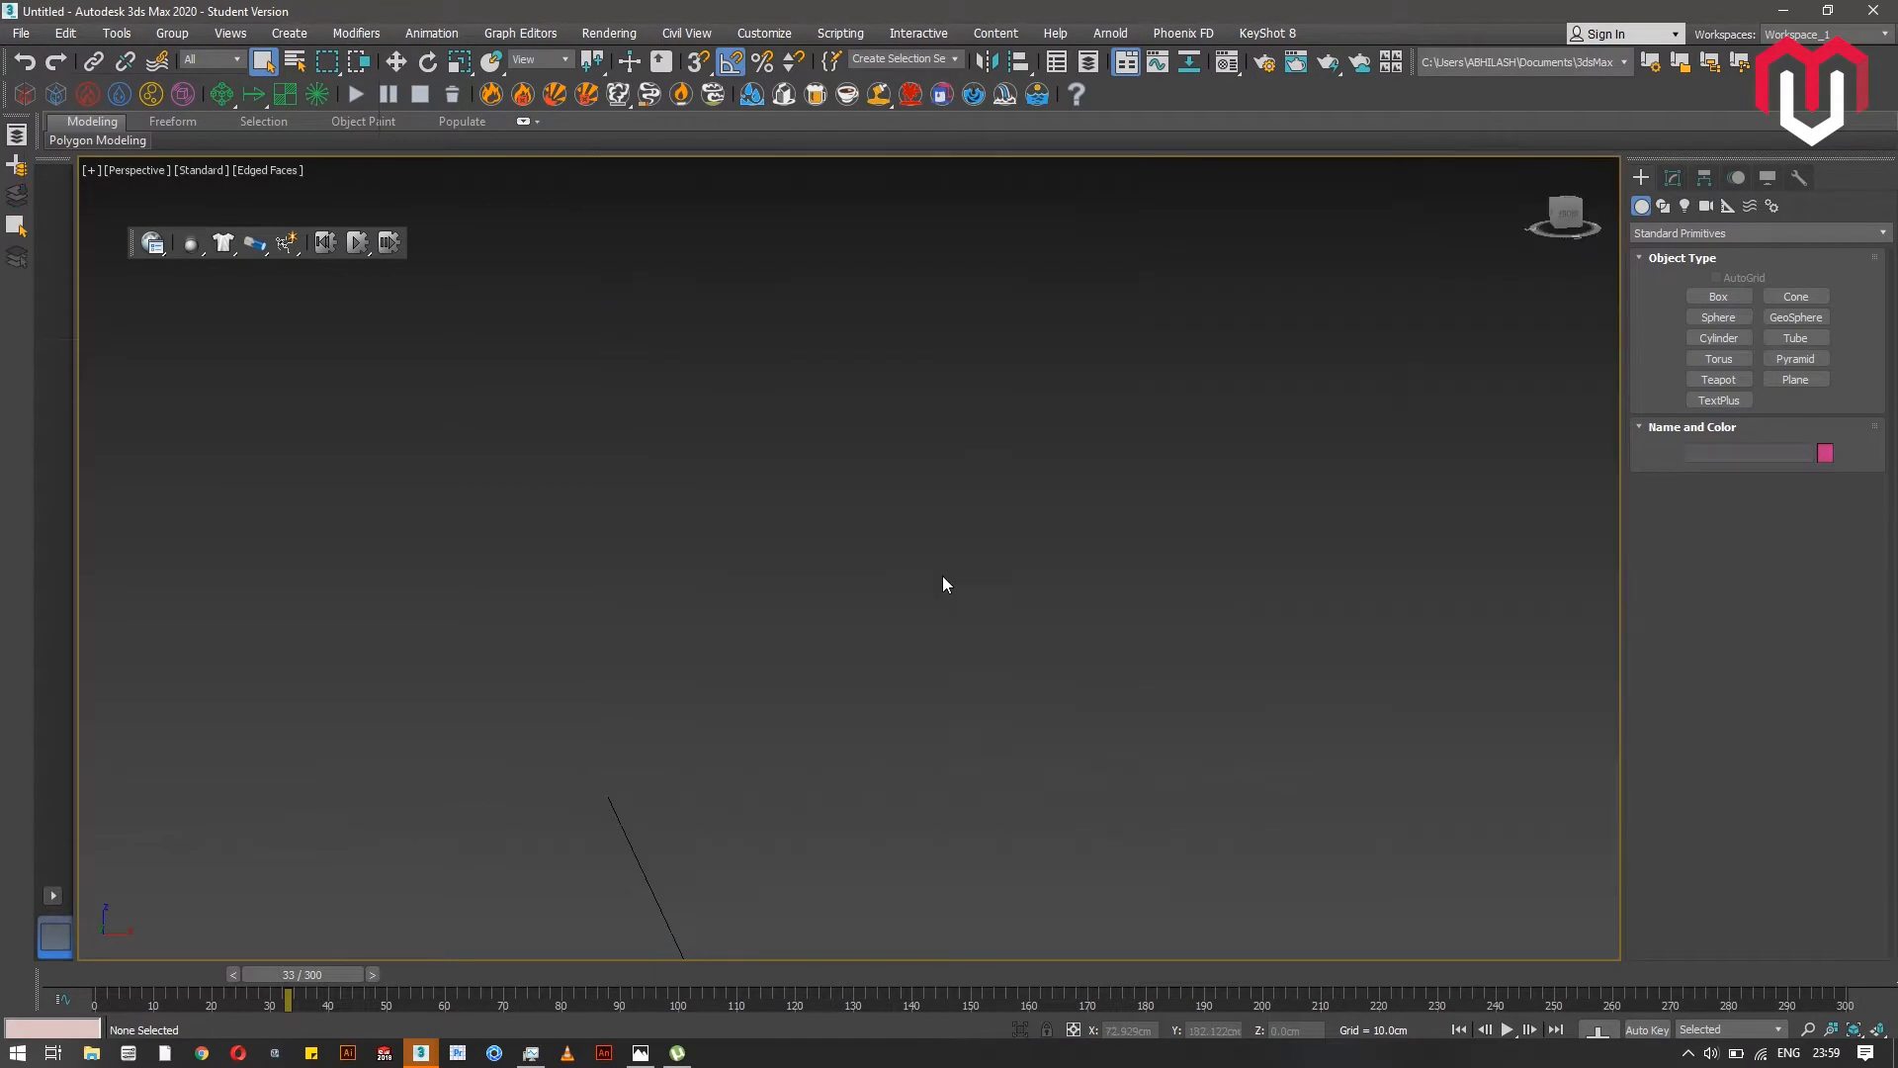
{"action": "left_click", "coordinate": [20, 32]}
{"action": "mouse_move", "coordinate": [120, 326]}
{"action": "left_click", "coordinate": [684, 575]}
- Import the SolidWorks part "the file" from the Desktop, keeping the offered import settings
{"action": "middle_click_drag", "start_coordinate": [881, 654], "coordinate": [955, 607]}
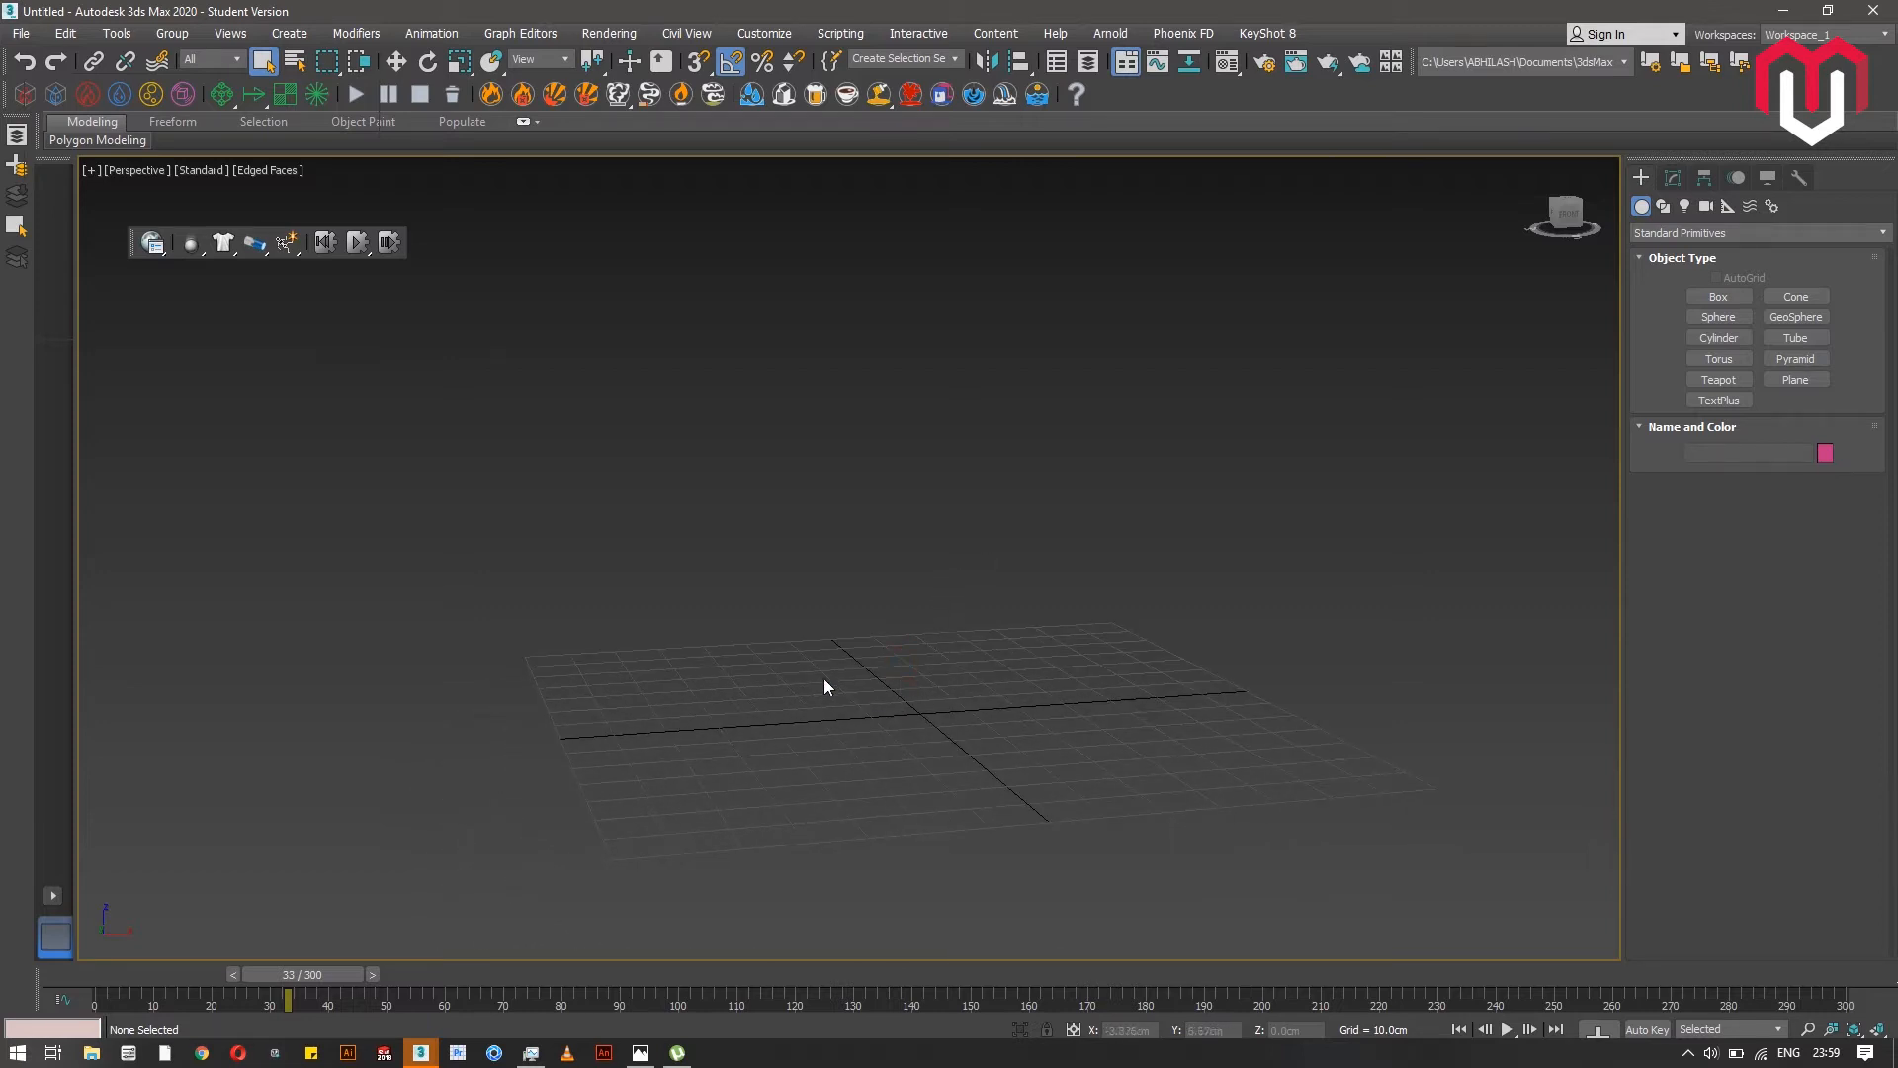
{"action": "left_click", "coordinate": [20, 33]}
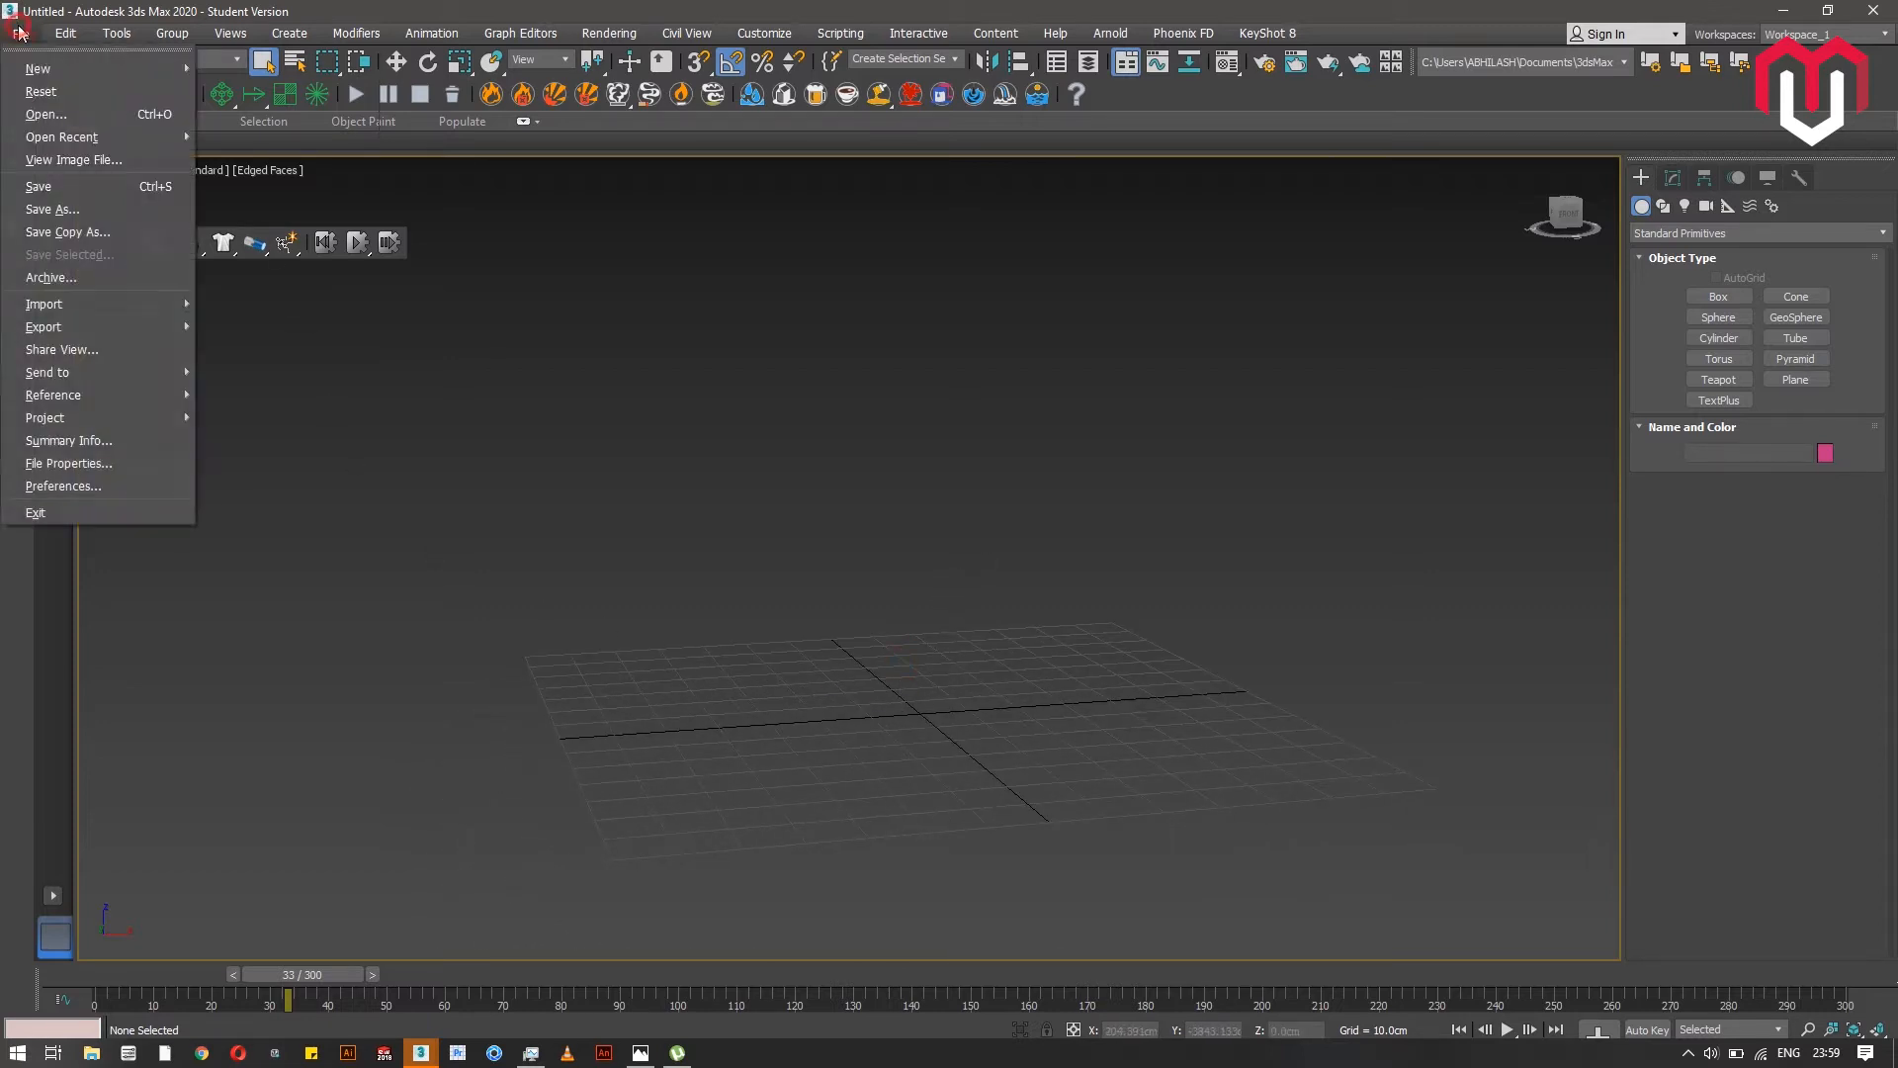
{"action": "mouse_move", "coordinate": [82, 305]}
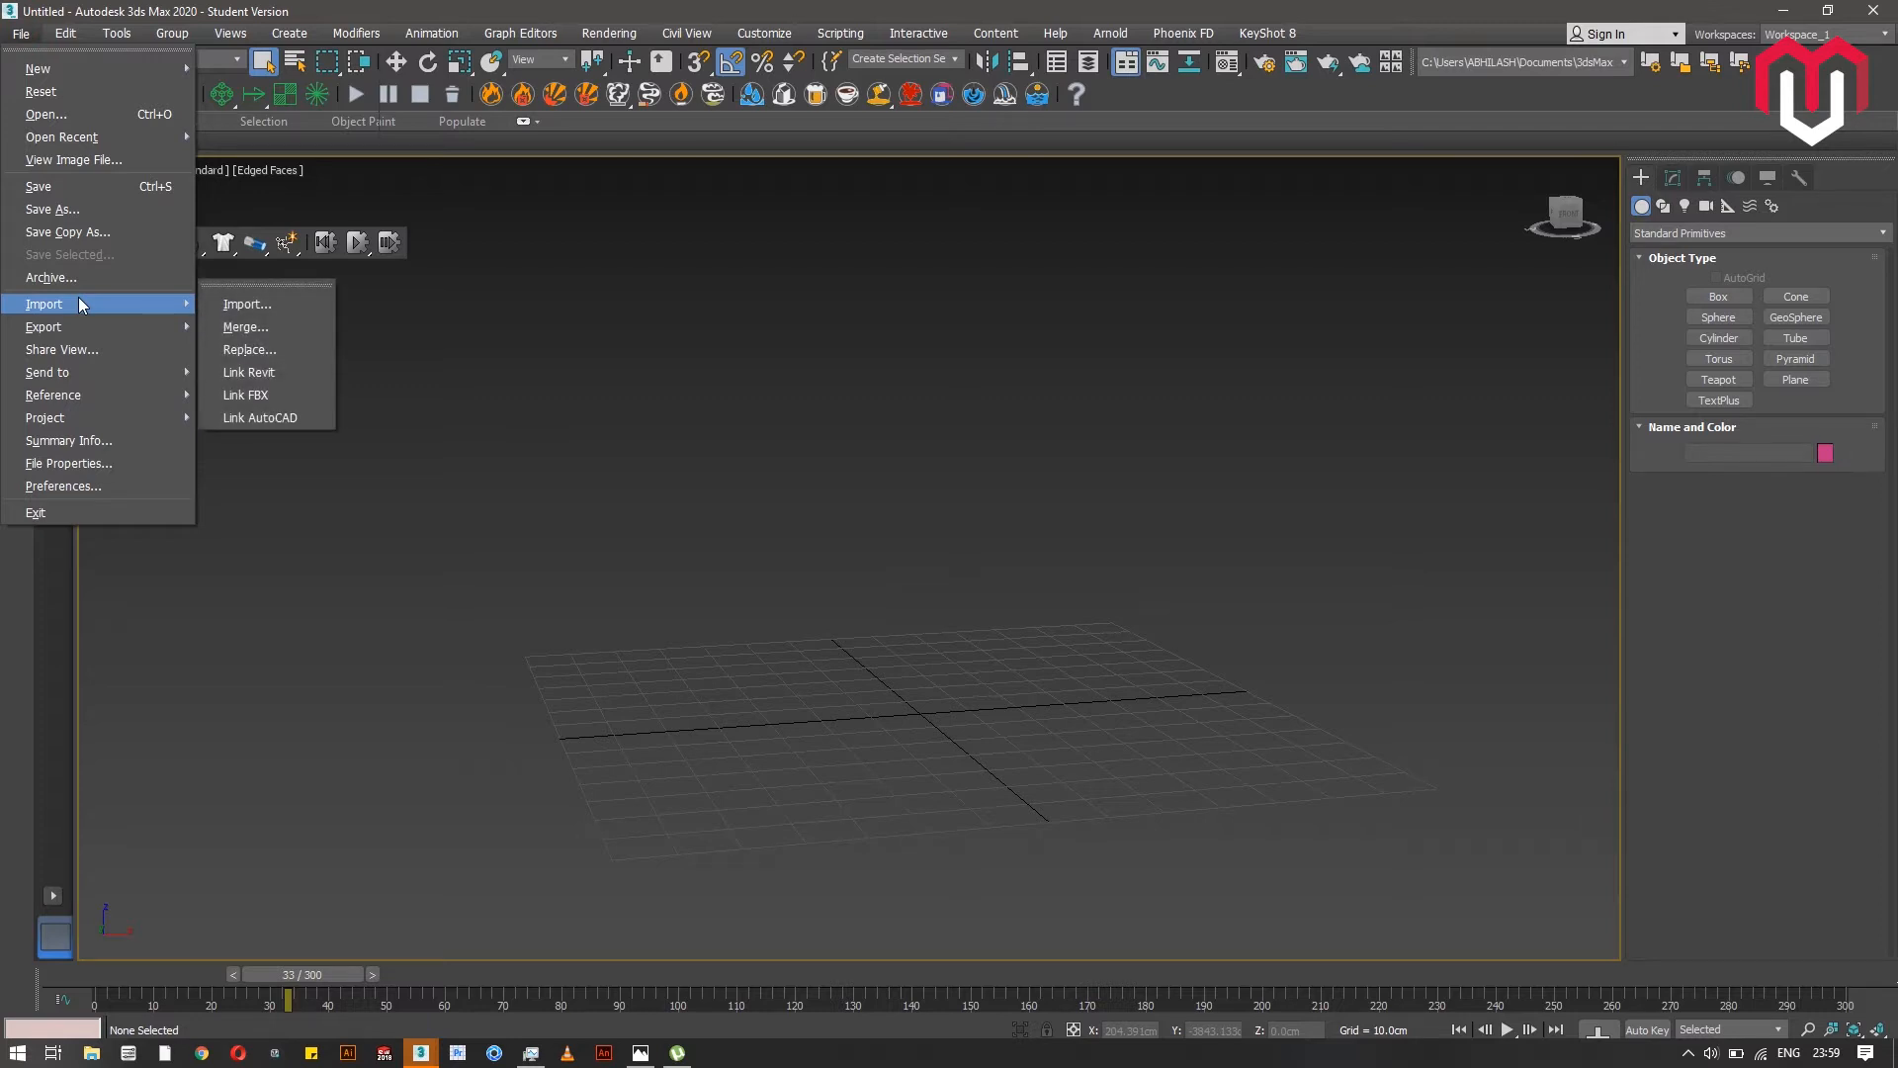
{"action": "left_click", "coordinate": [247, 305]}
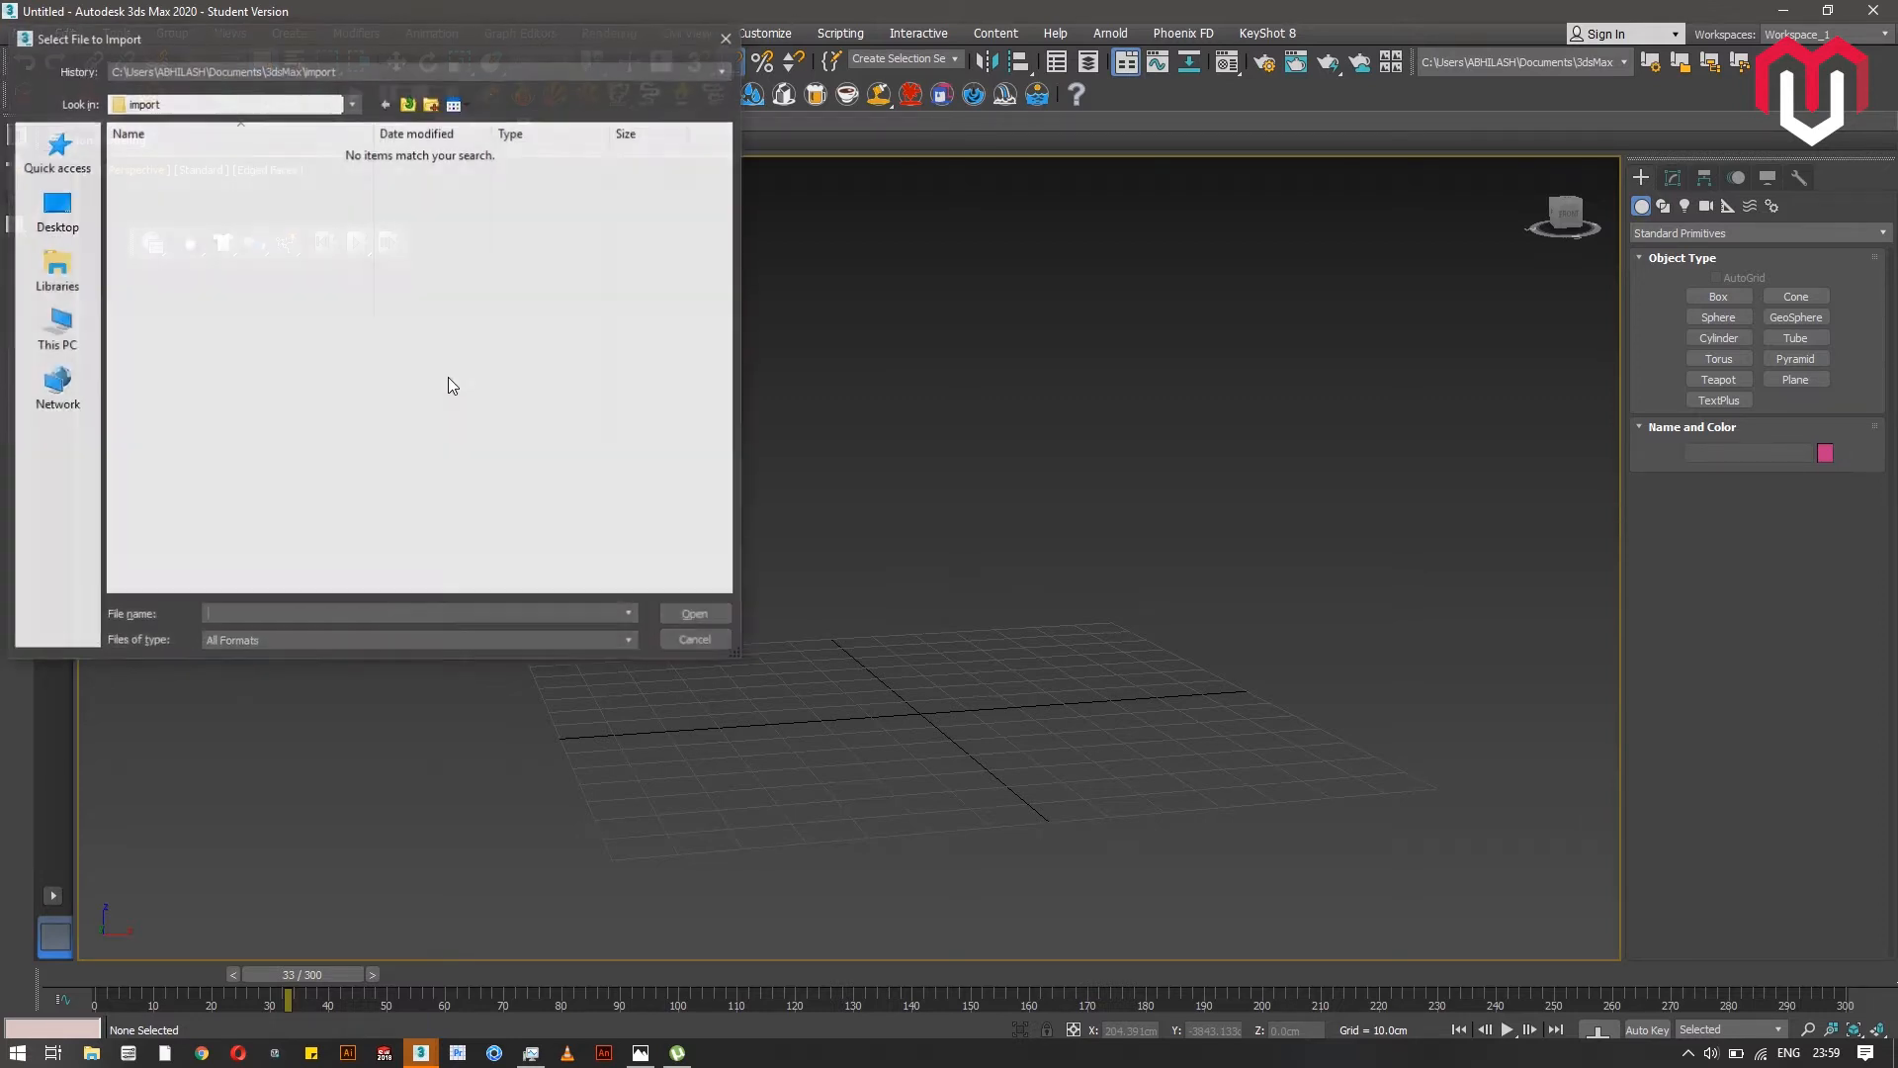
{"action": "left_click", "coordinate": [47, 218]}
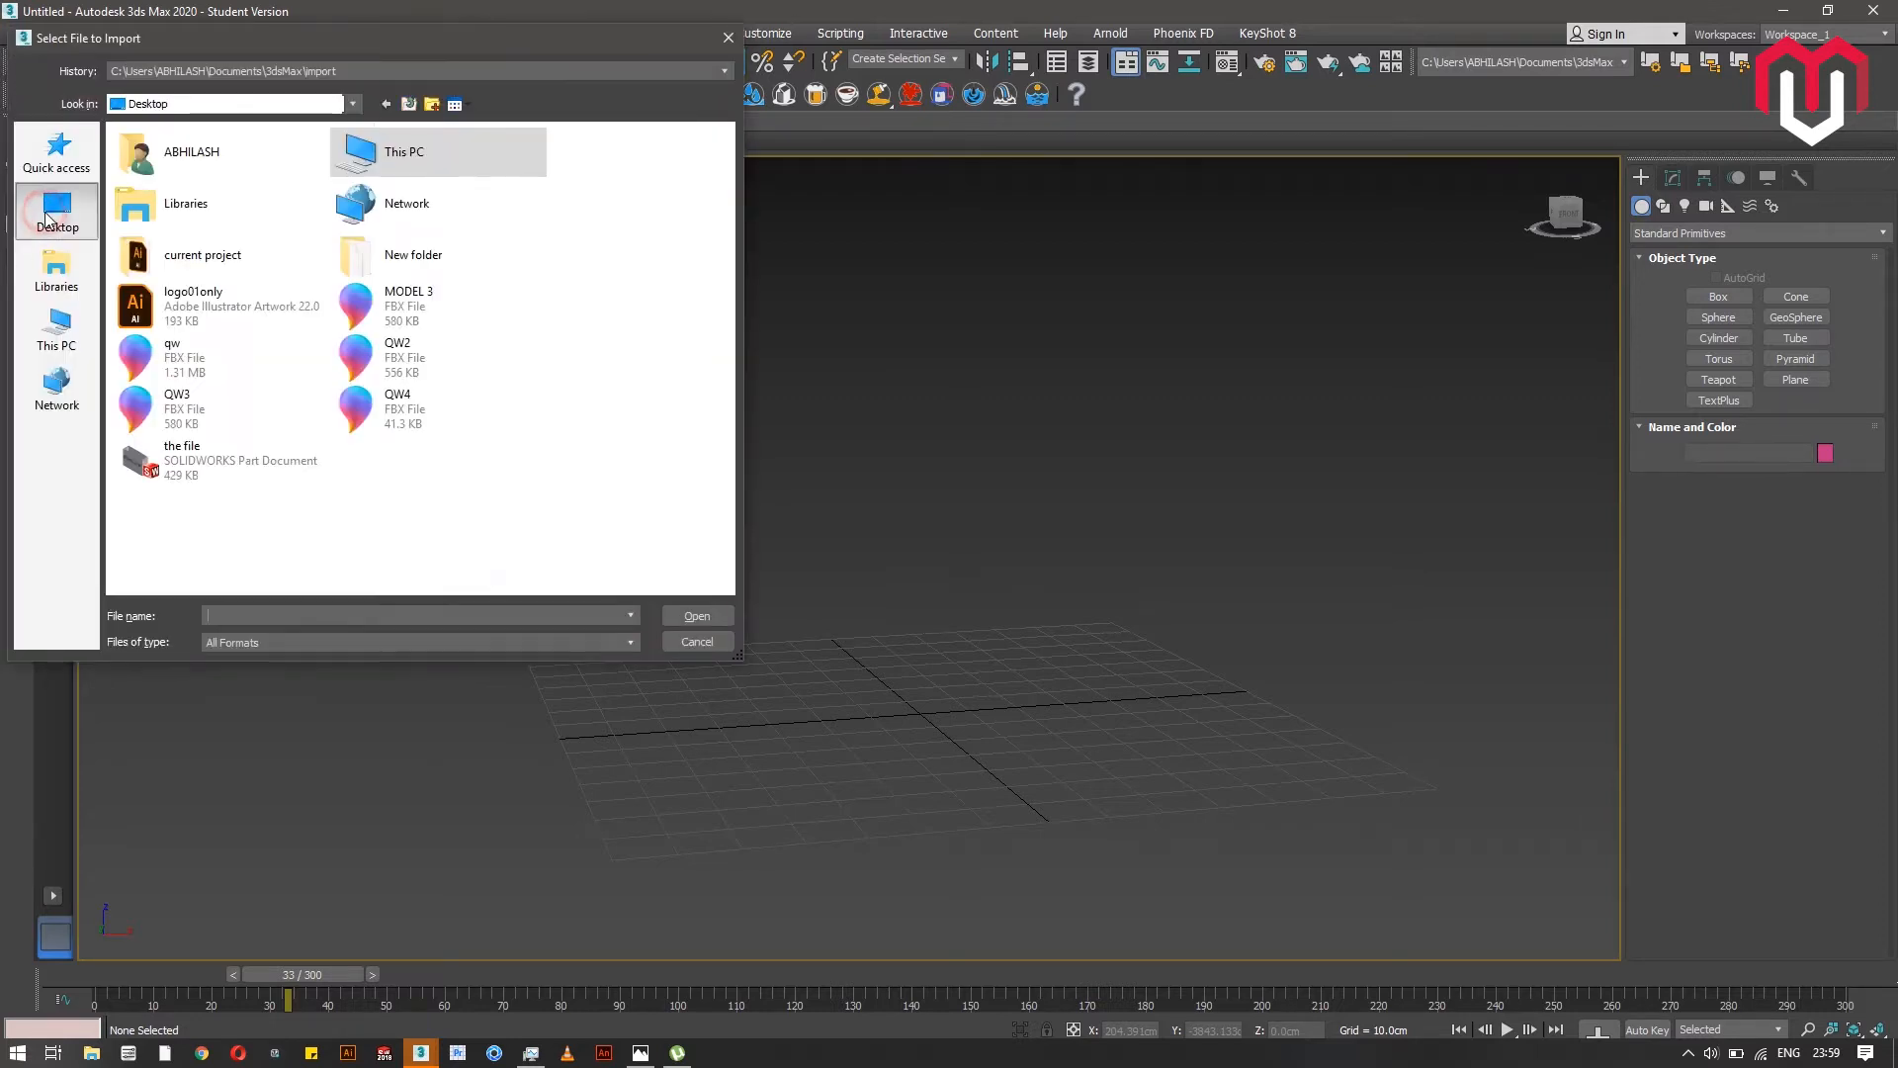
{"action": "left_click", "coordinate": [216, 475]}
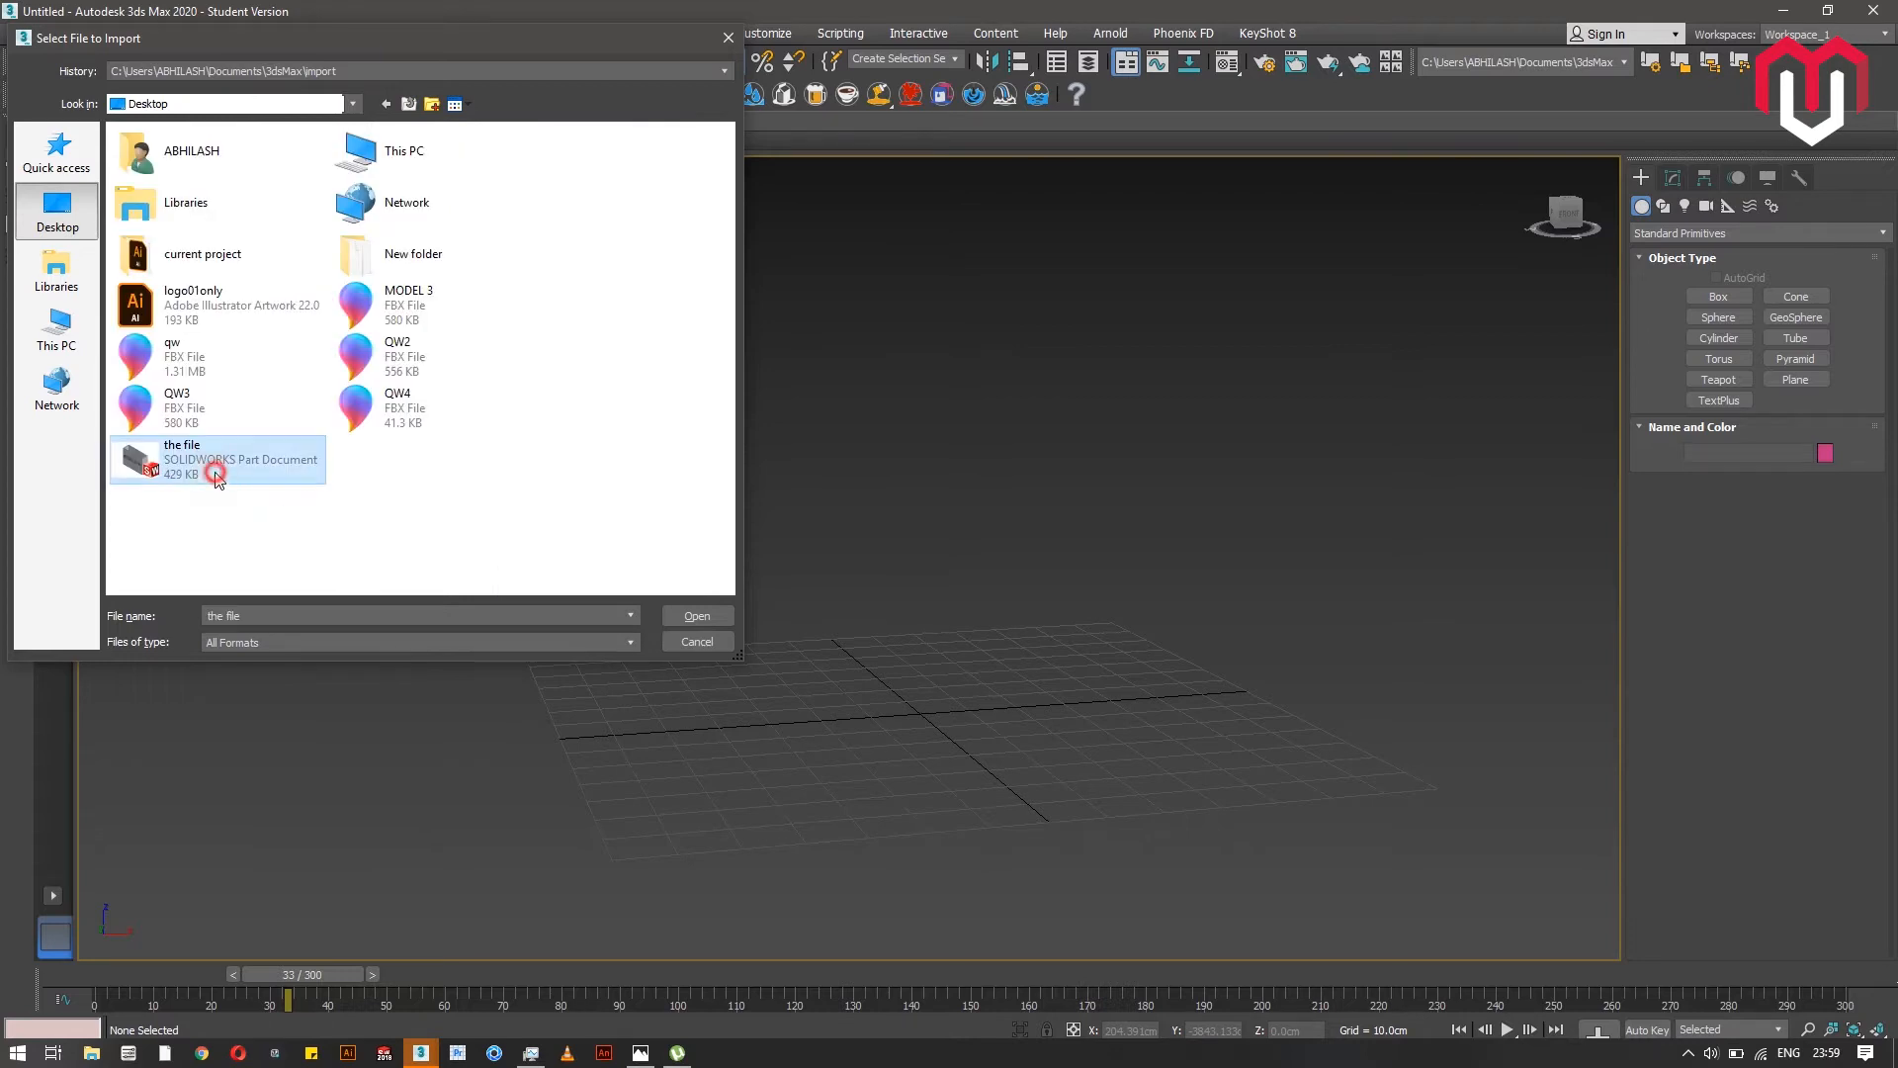
{"action": "left_click", "coordinate": [672, 613]}
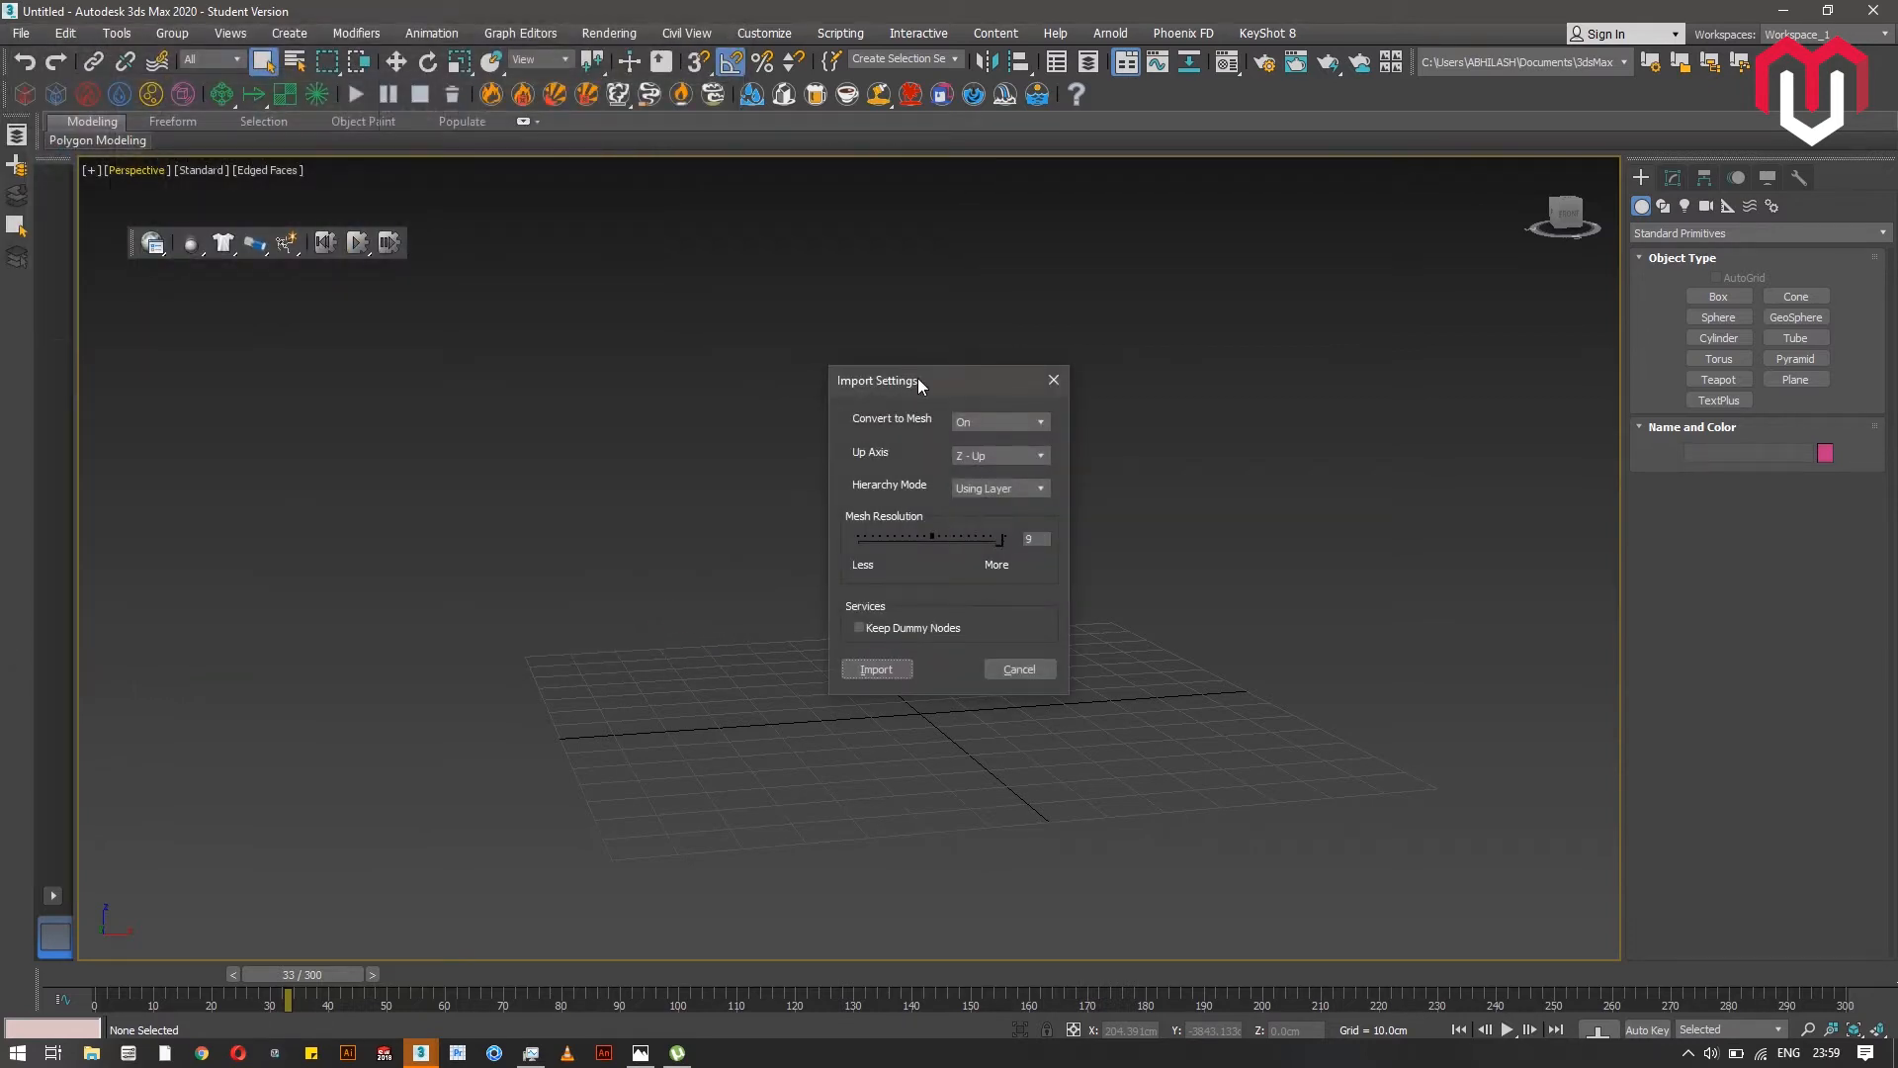
{"action": "left_click_drag", "start_coordinate": [918, 380], "coordinate": [939, 378]}
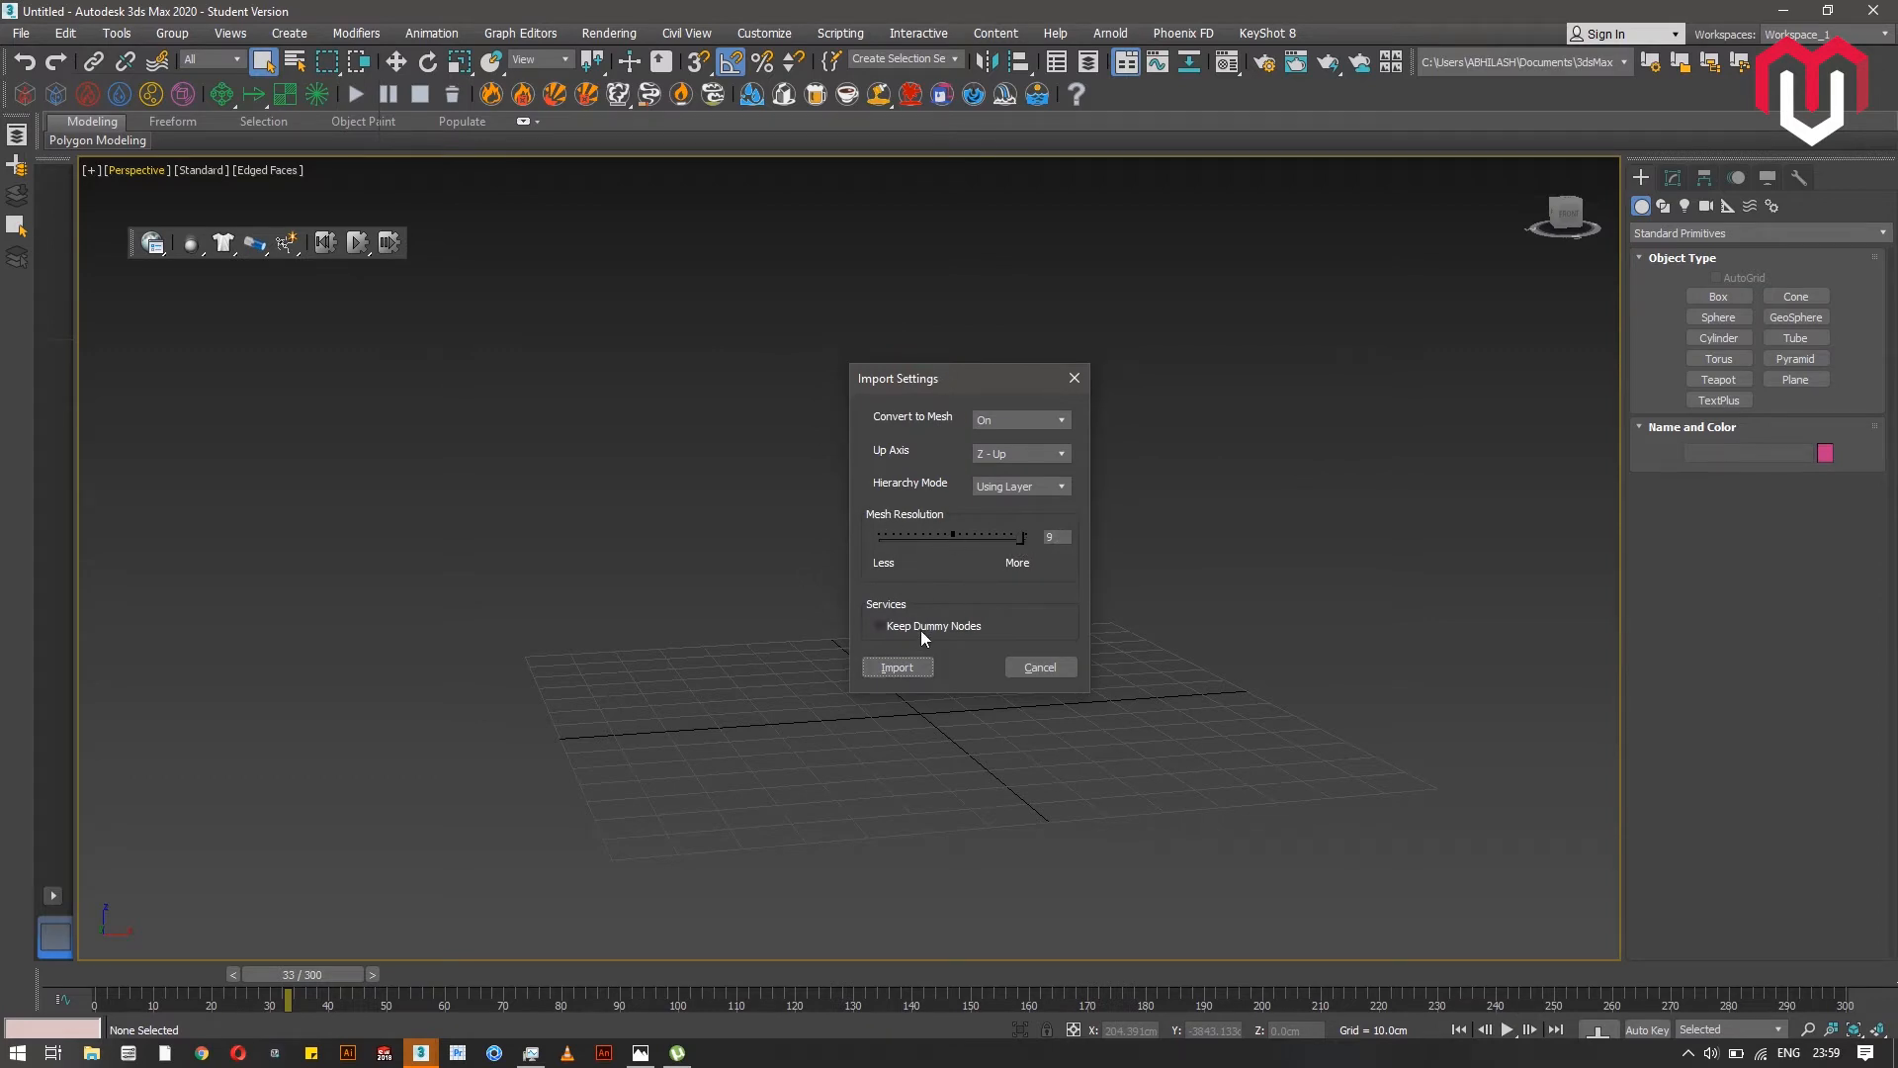
{"action": "left_click", "coordinate": [923, 665]}
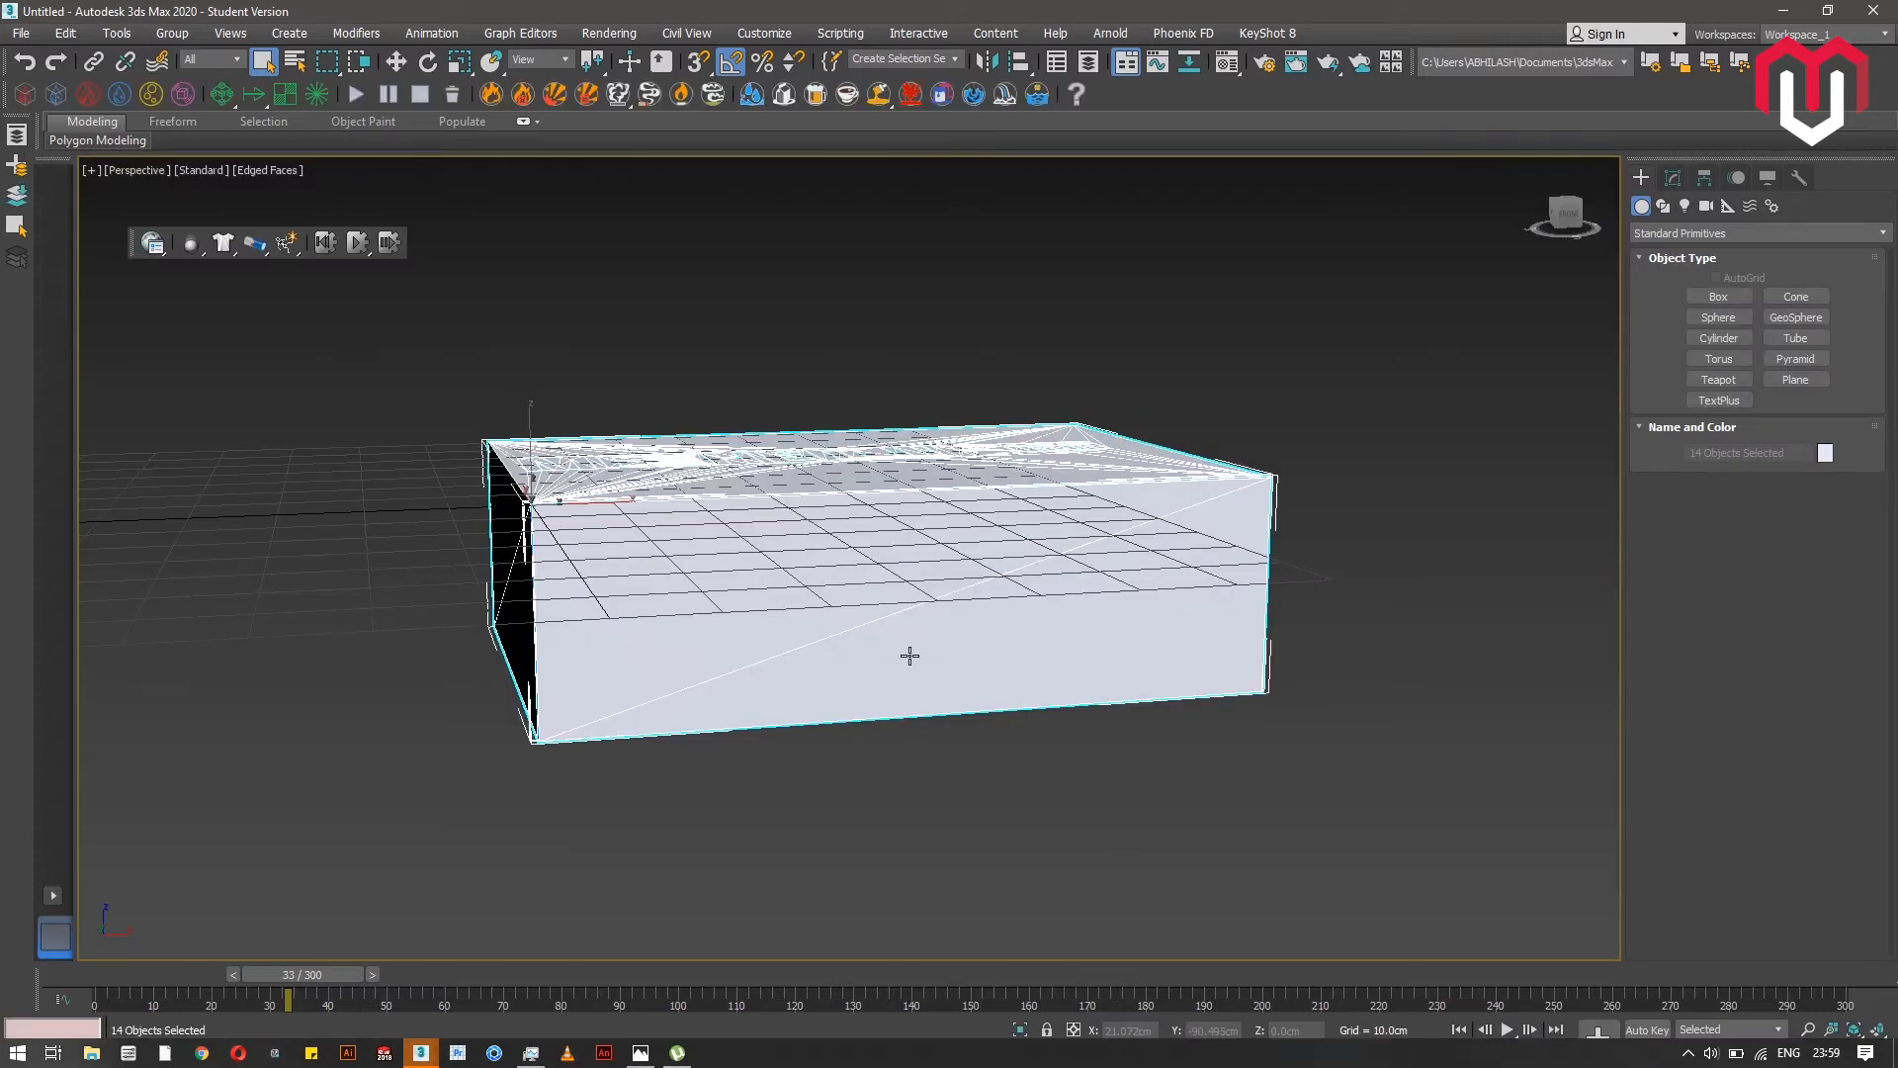
- Rotate all imported parts together 90 degrees about the X axis in an orthographic side view so the box stands upright
{"action": "scroll", "coordinate": [840, 573], "scroll_direction": "down", "scroll_amount": 5}
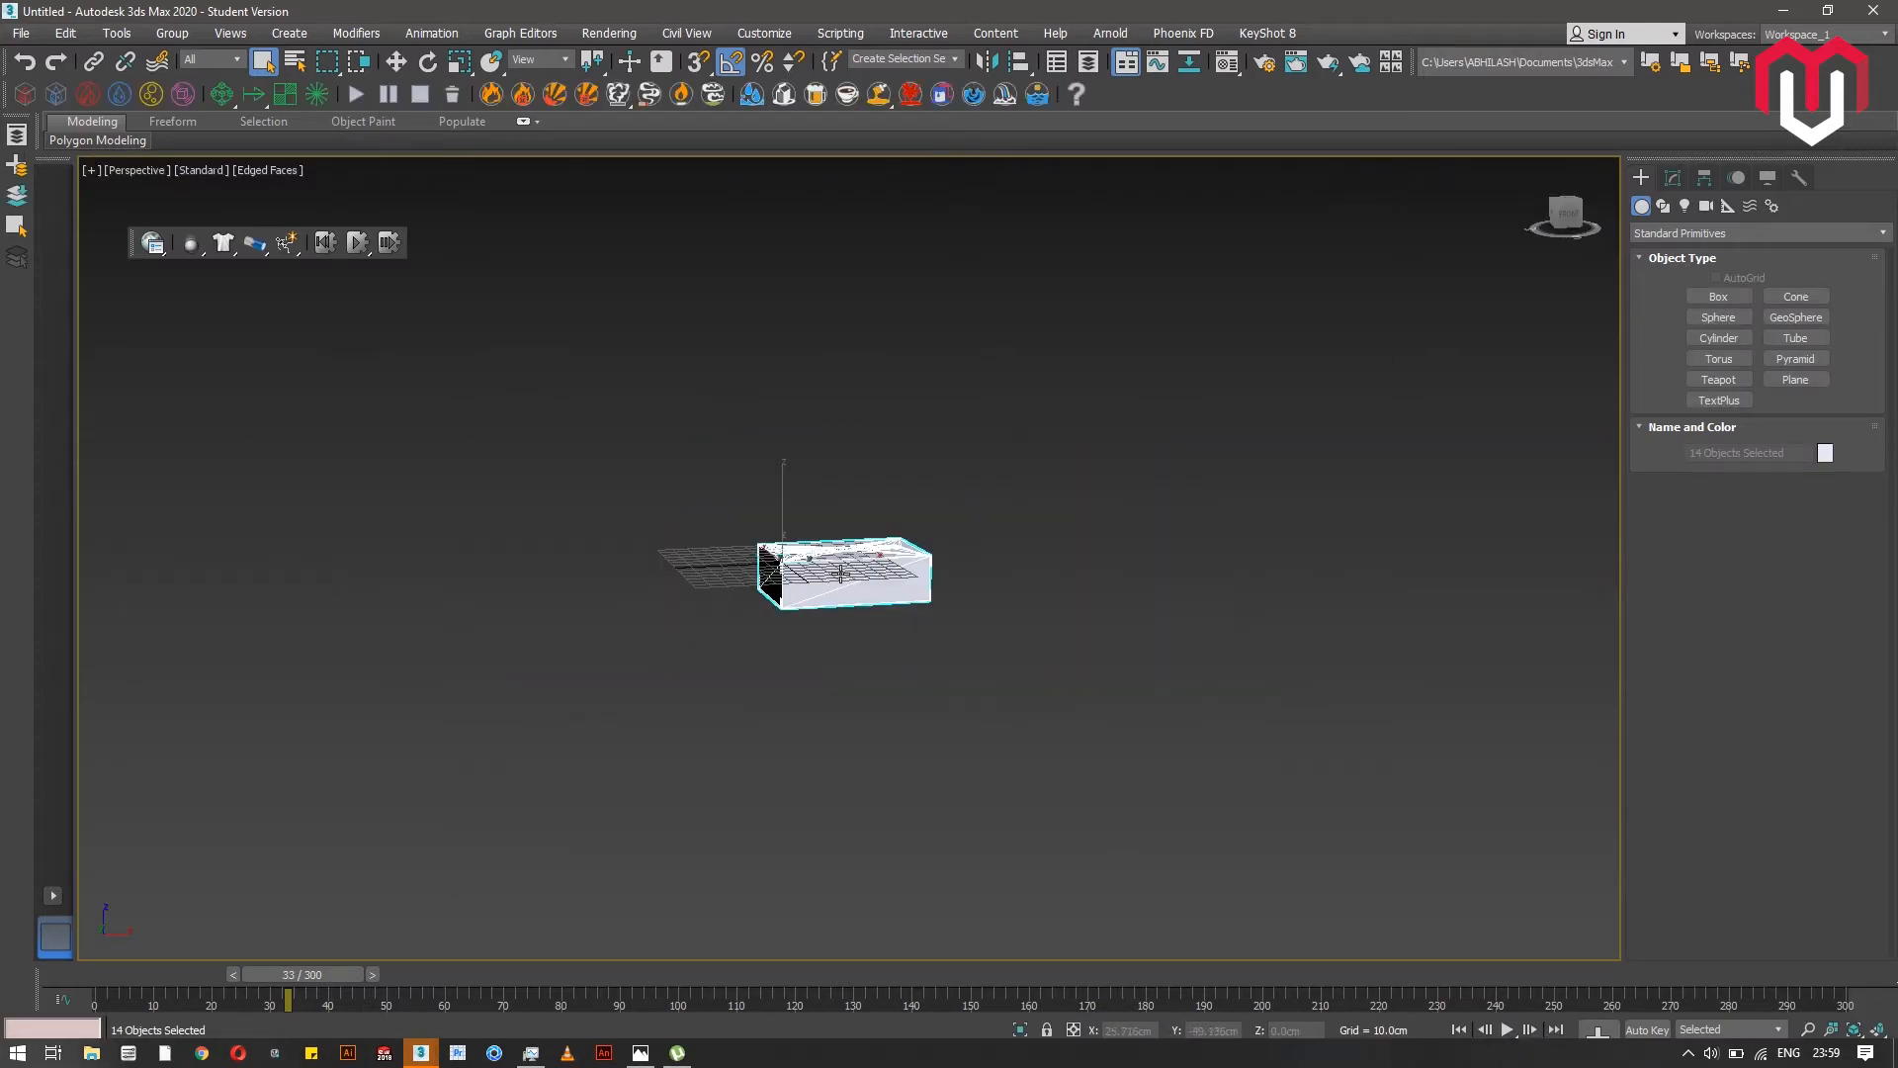
{"action": "scroll", "coordinate": [839, 574], "scroll_direction": "up", "scroll_amount": 4}
{"action": "middle_click_drag", "start_coordinate": [840, 564], "coordinate": [936, 535], "text": "alt"}
{"action": "middle_click_drag", "start_coordinate": [1204, 729], "coordinate": [1236, 644], "text": "alt"}
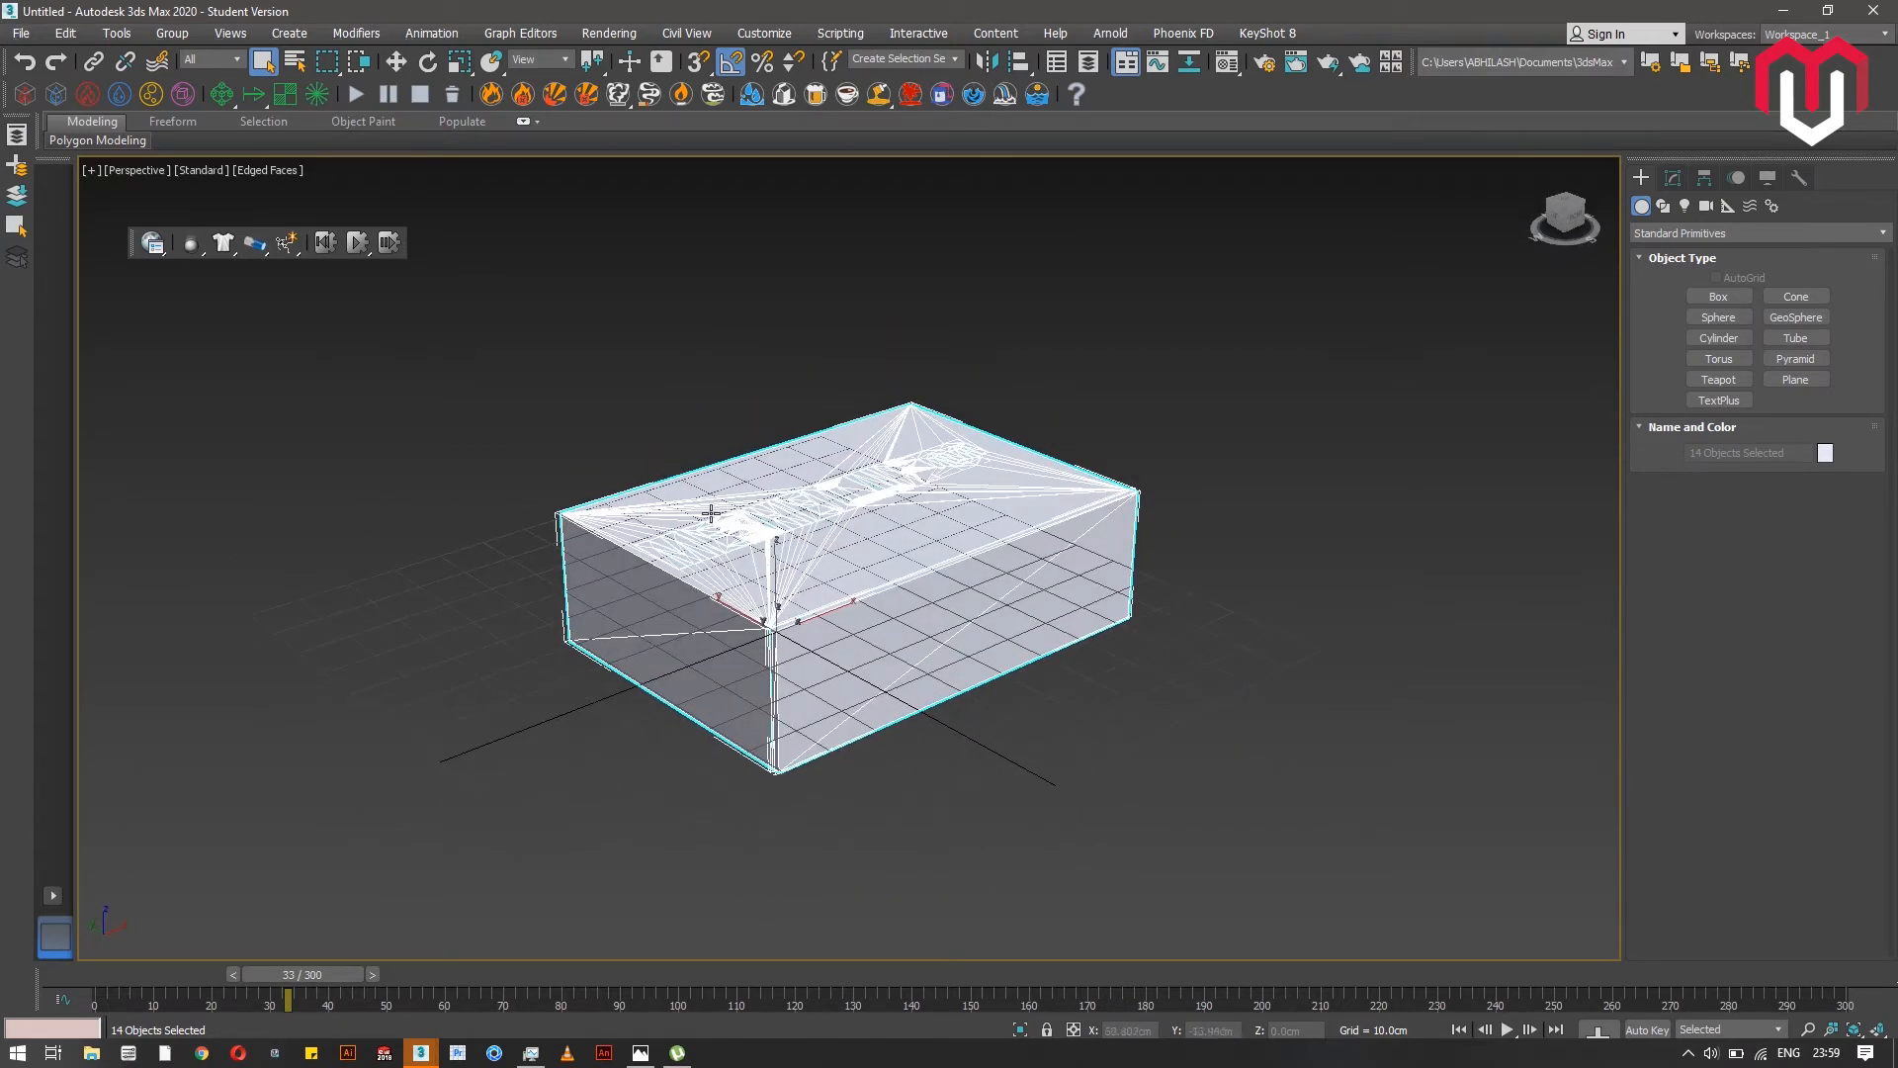
{"action": "left_click_drag", "start_coordinate": [1302, 700], "coordinate": [1377, 835]}
{"action": "left_click", "coordinate": [428, 62]}
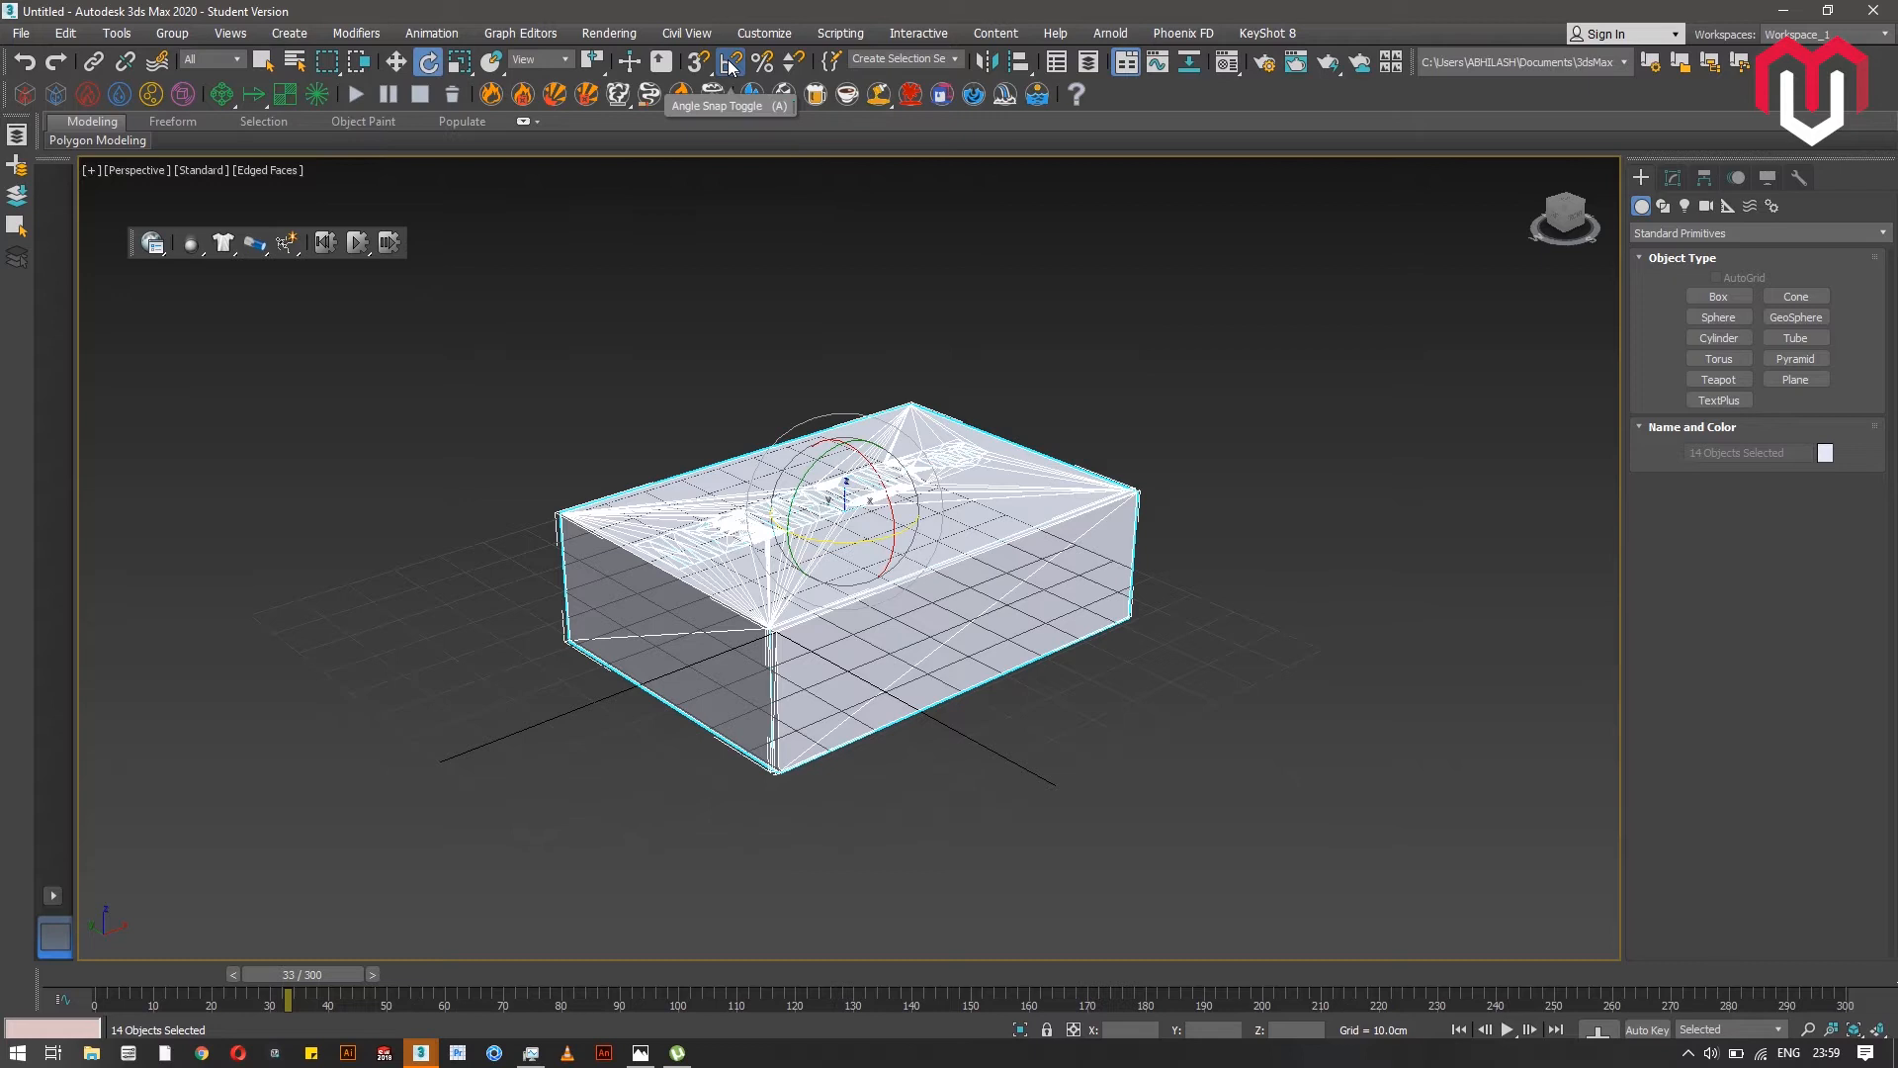
{"action": "left_click", "coordinate": [1566, 238]}
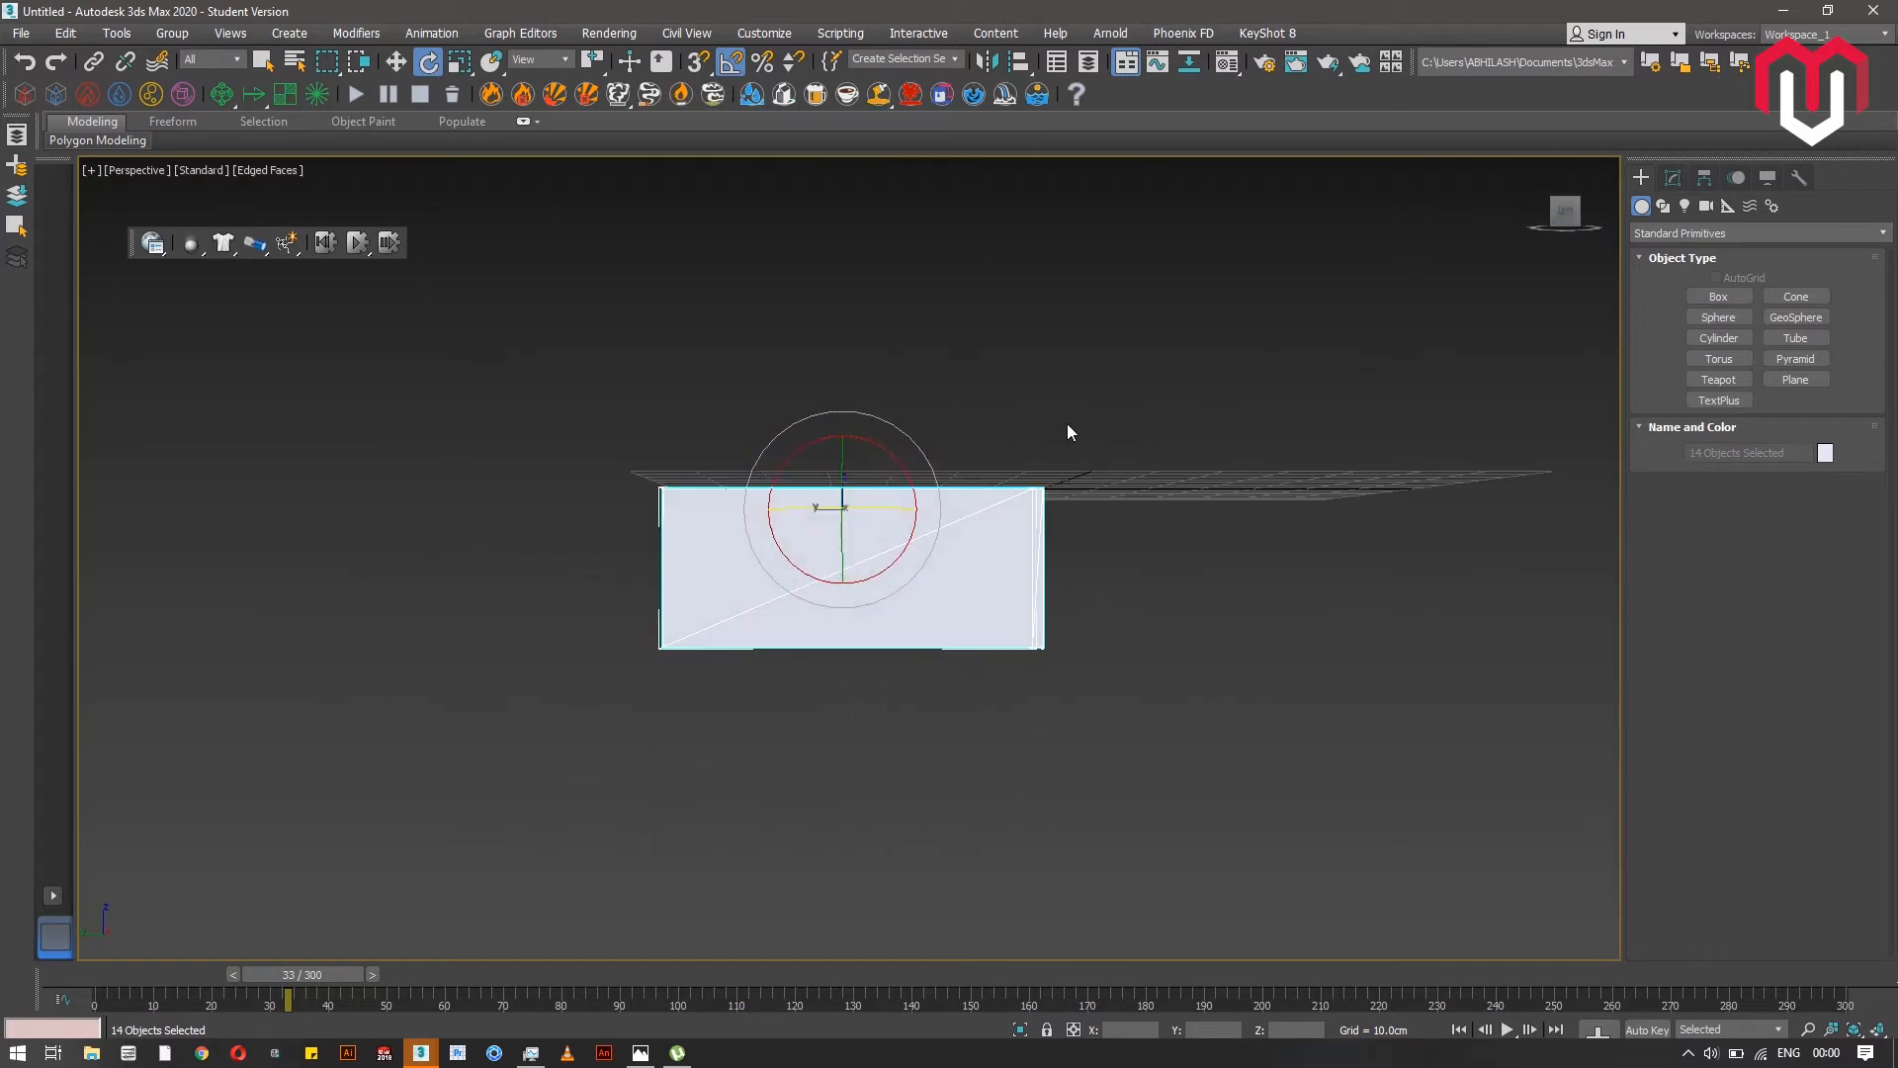
{"action": "mouse_move", "coordinate": [139, 144]}
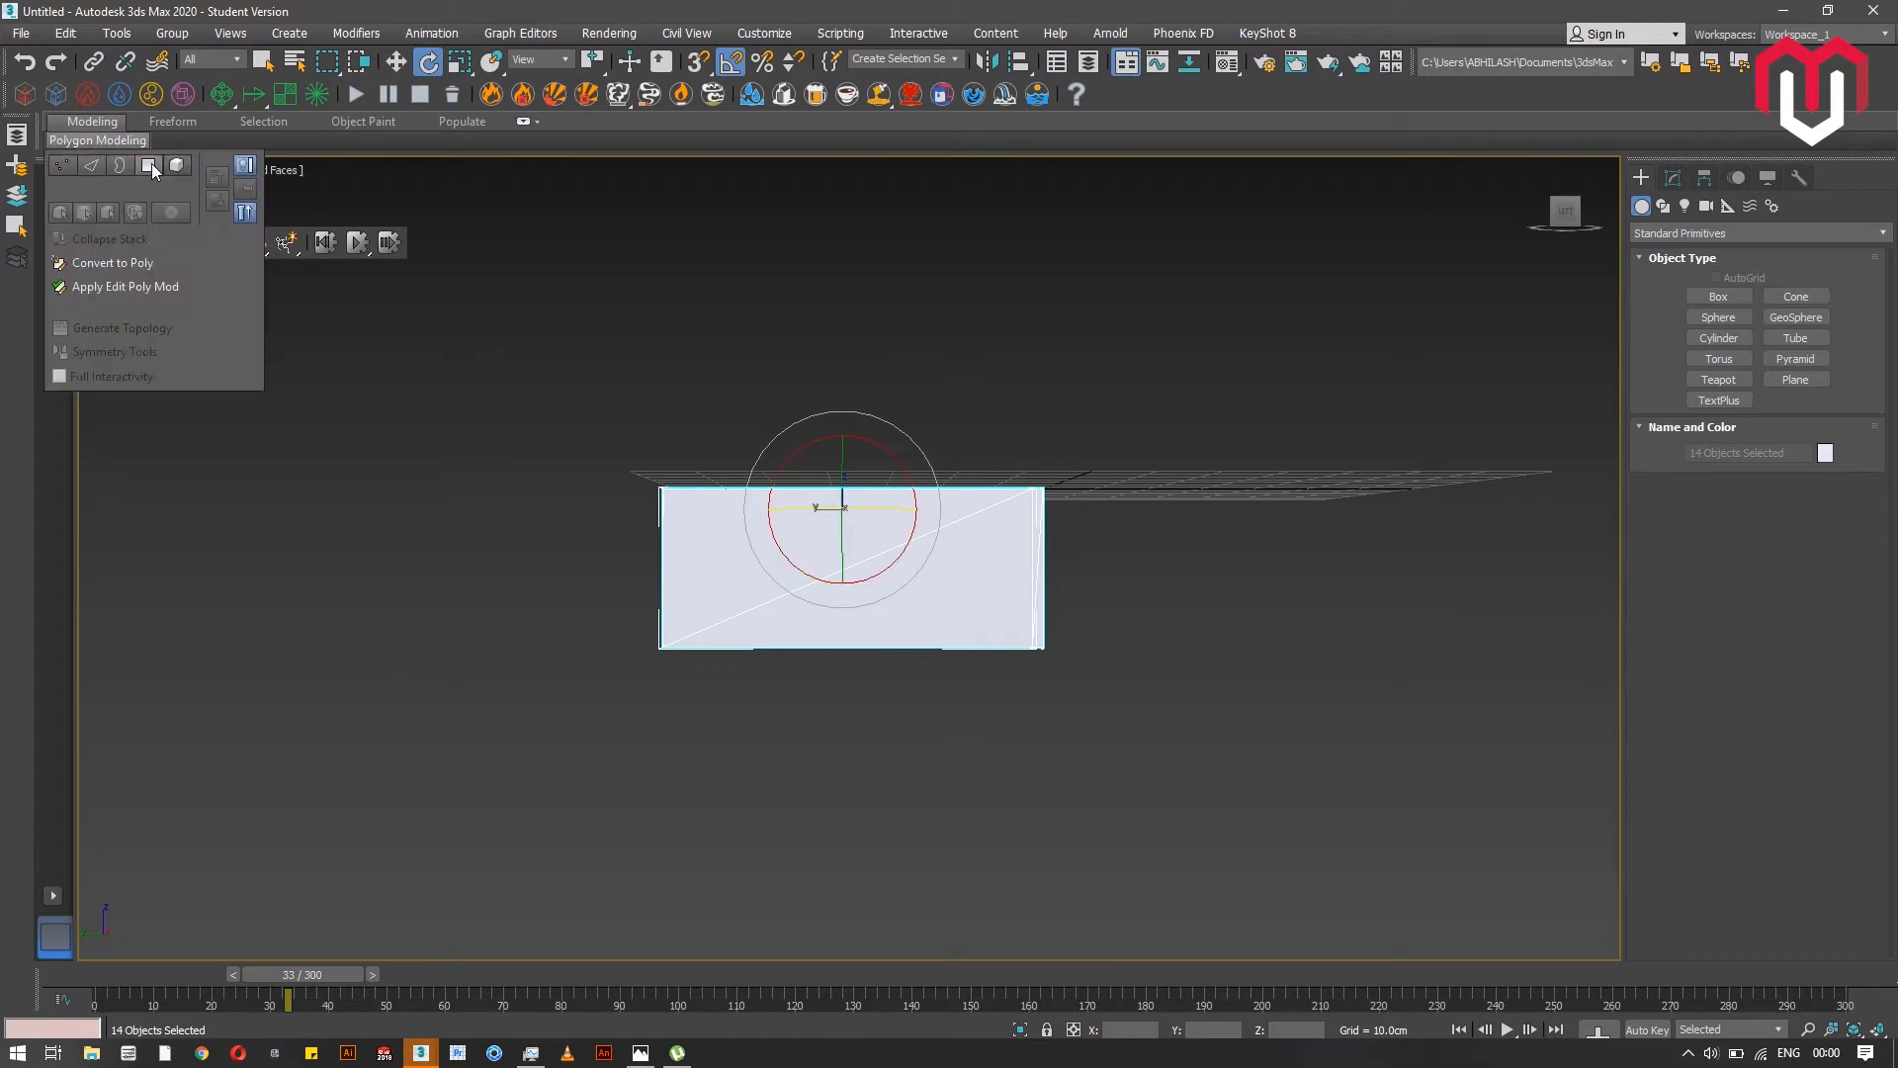
{"action": "left_click", "coordinate": [148, 170]}
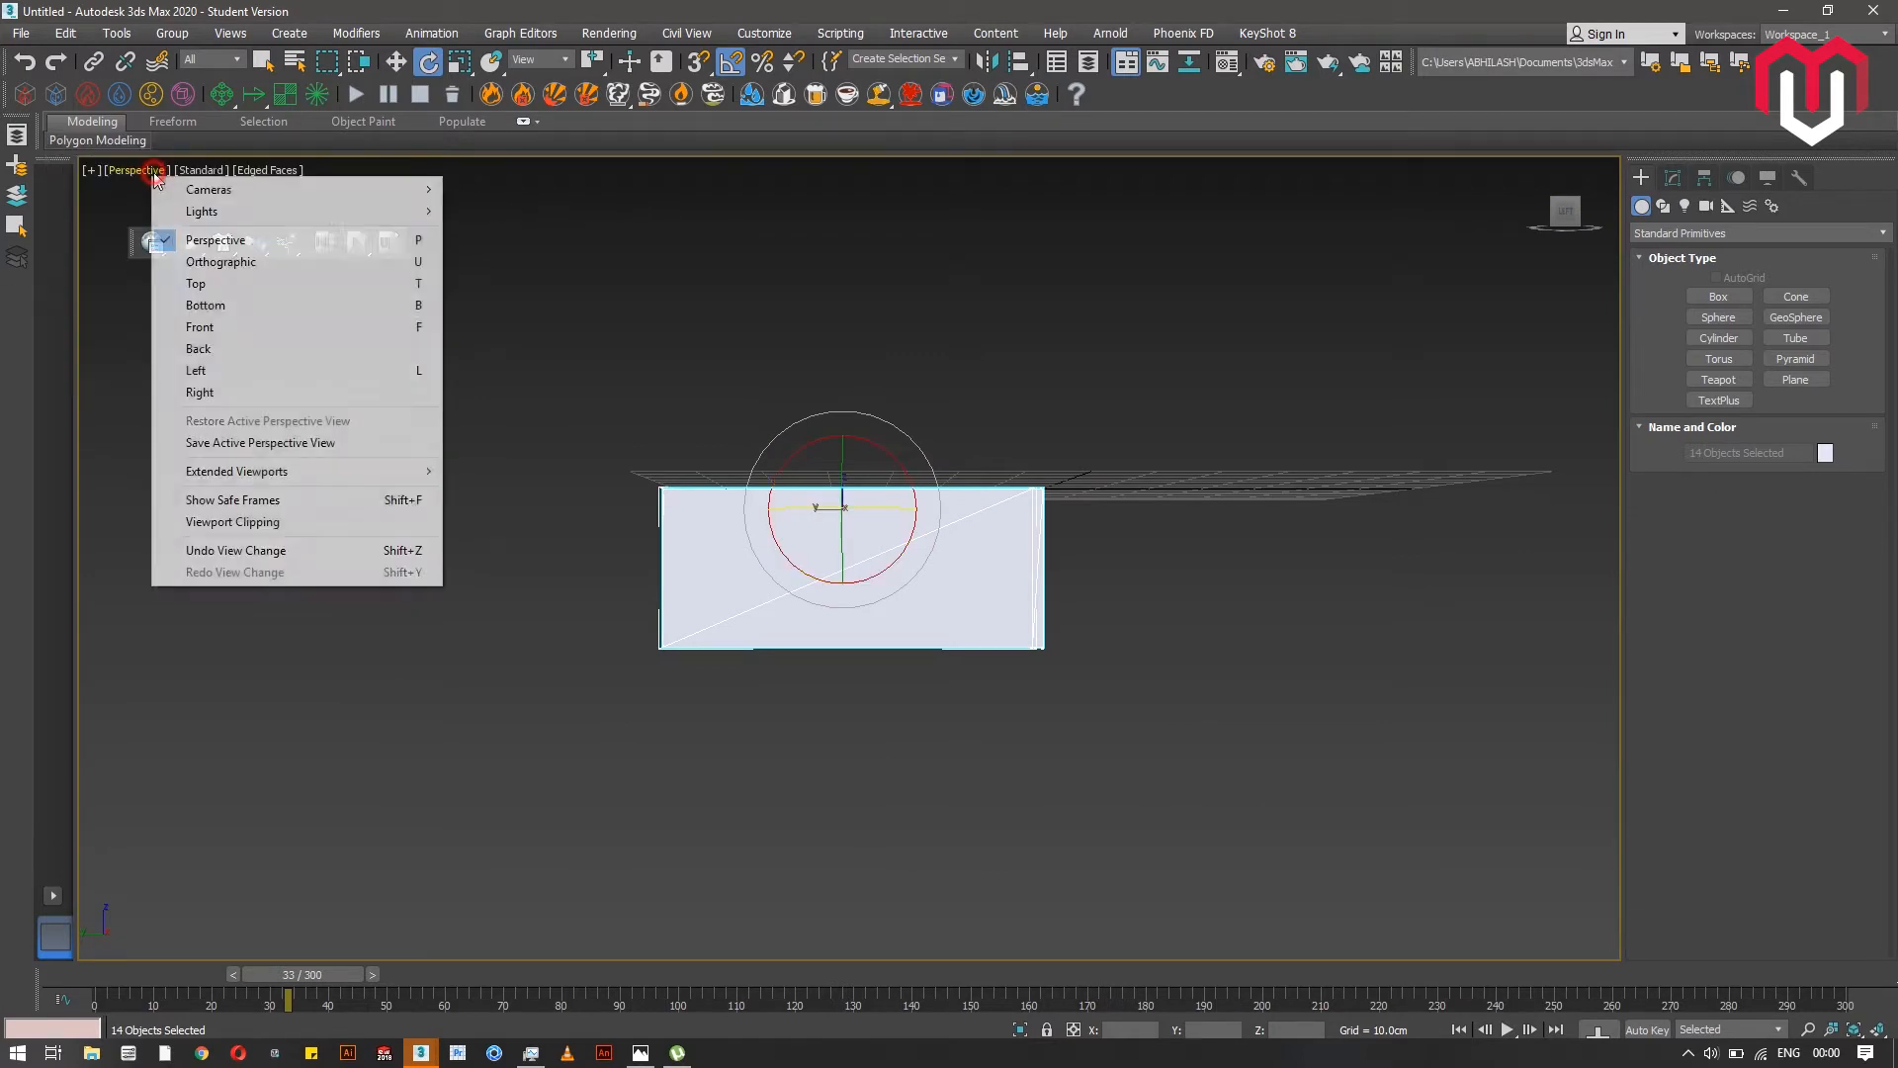
{"action": "left_click", "coordinate": [183, 263]}
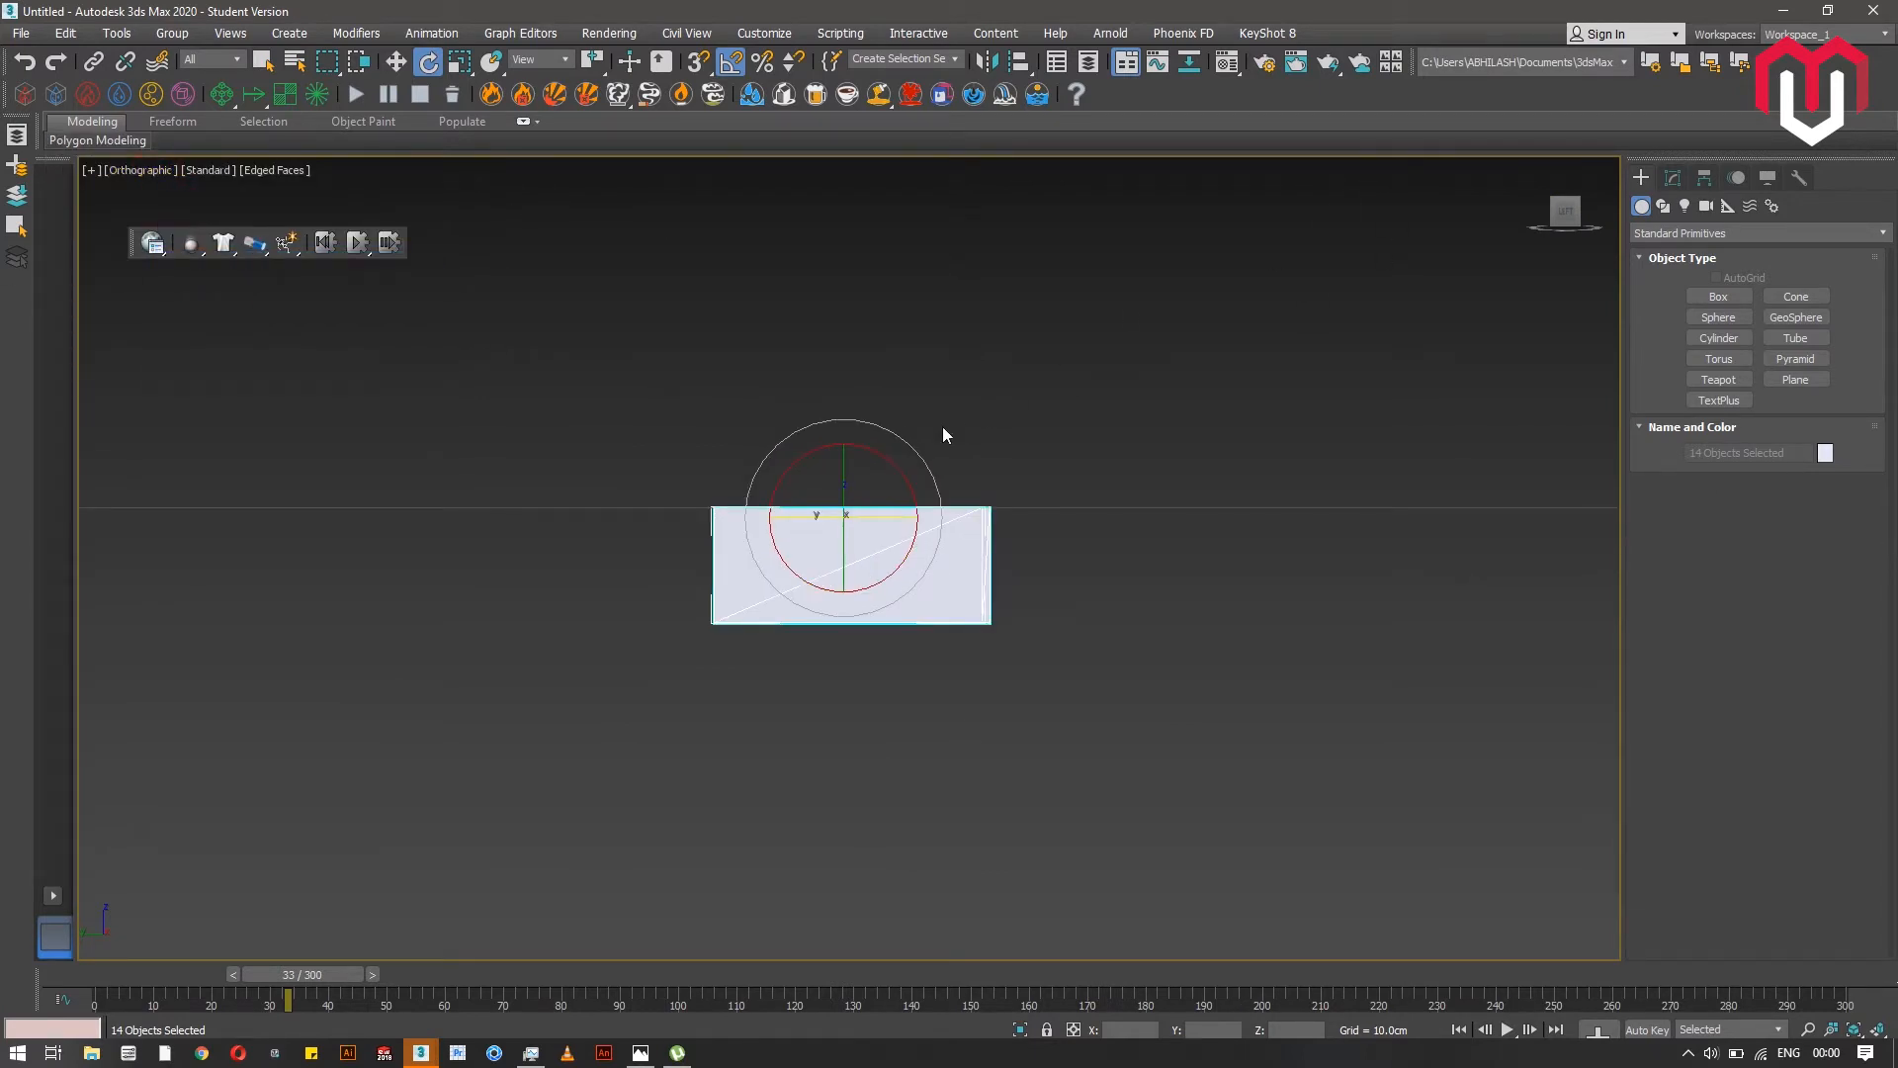
{"action": "left_click_drag", "start_coordinate": [811, 455], "coordinate": [910, 474]}
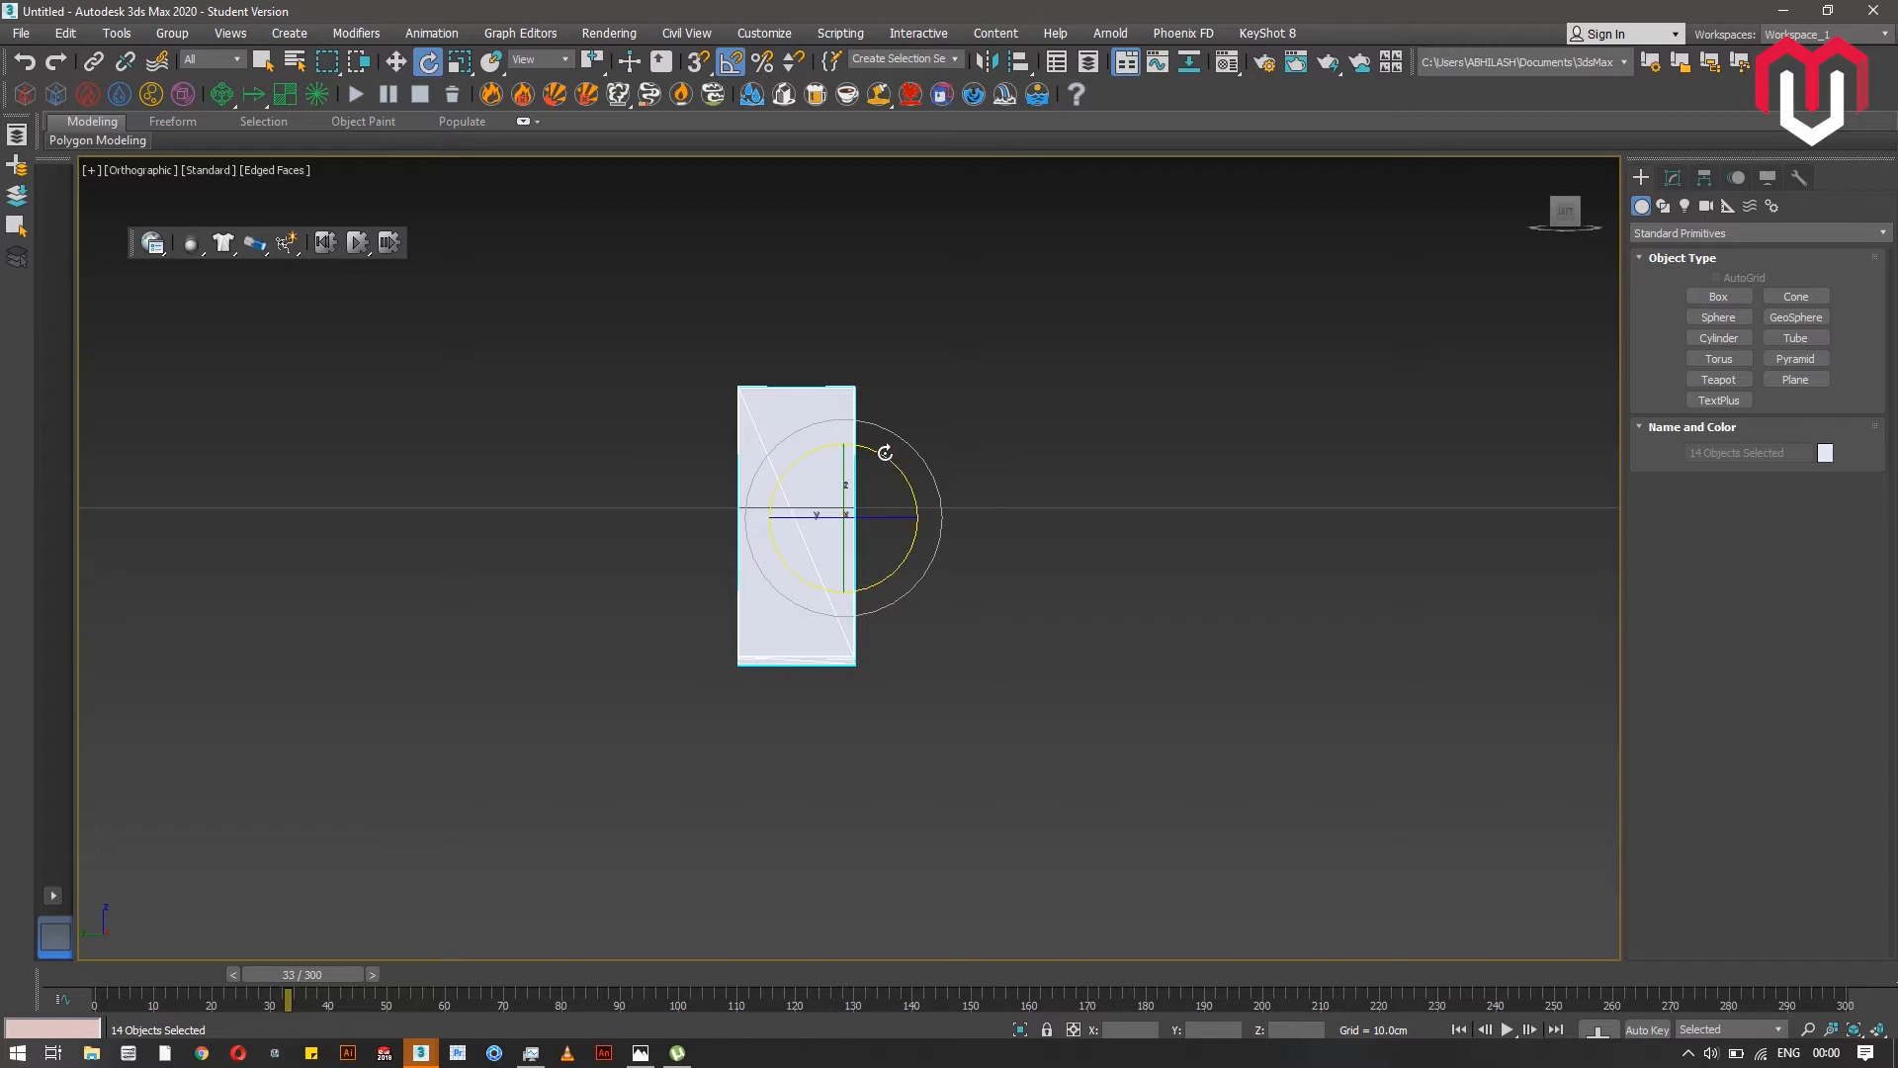
- Select all parts of the box in the Left view and move them so the base rests on the ground line, centred front to back
{"action": "middle_click_drag", "start_coordinate": [884, 425], "coordinate": [892, 646], "text": "alt"}
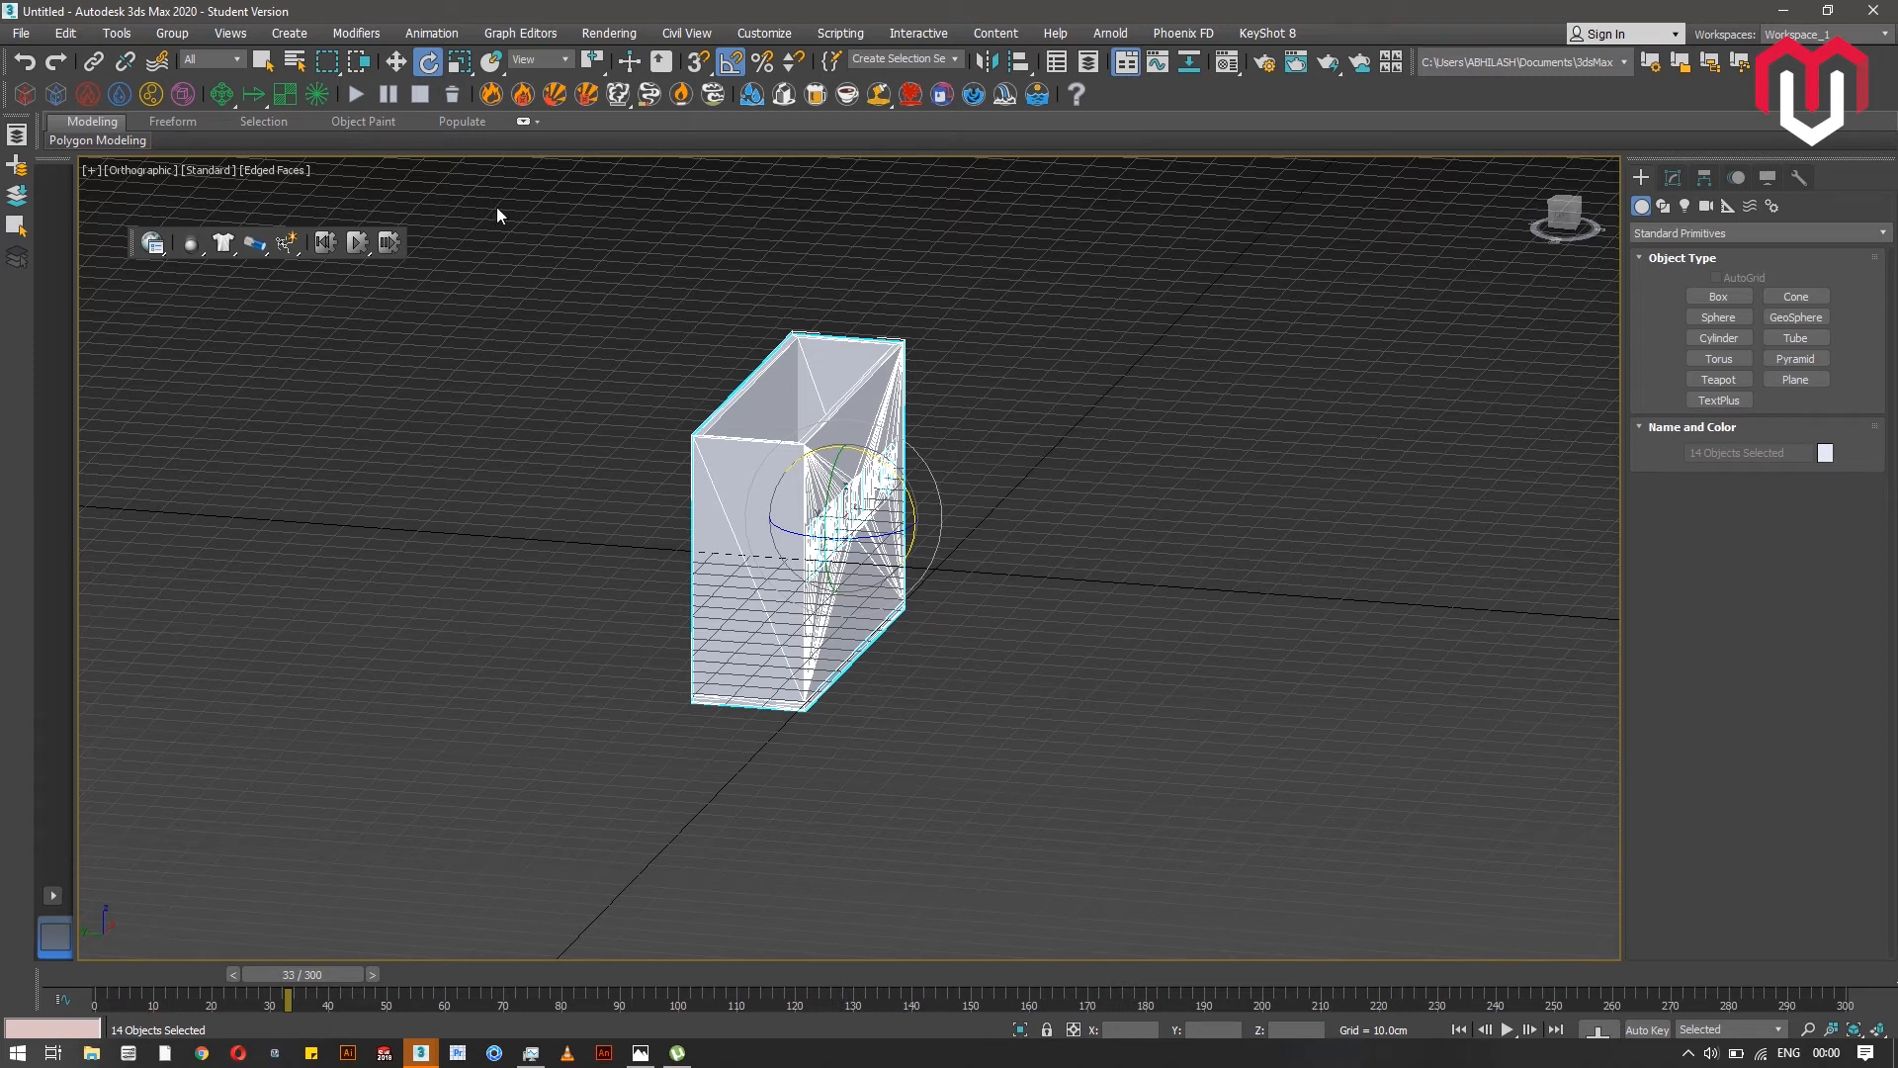
{"action": "left_click", "coordinate": [398, 63]}
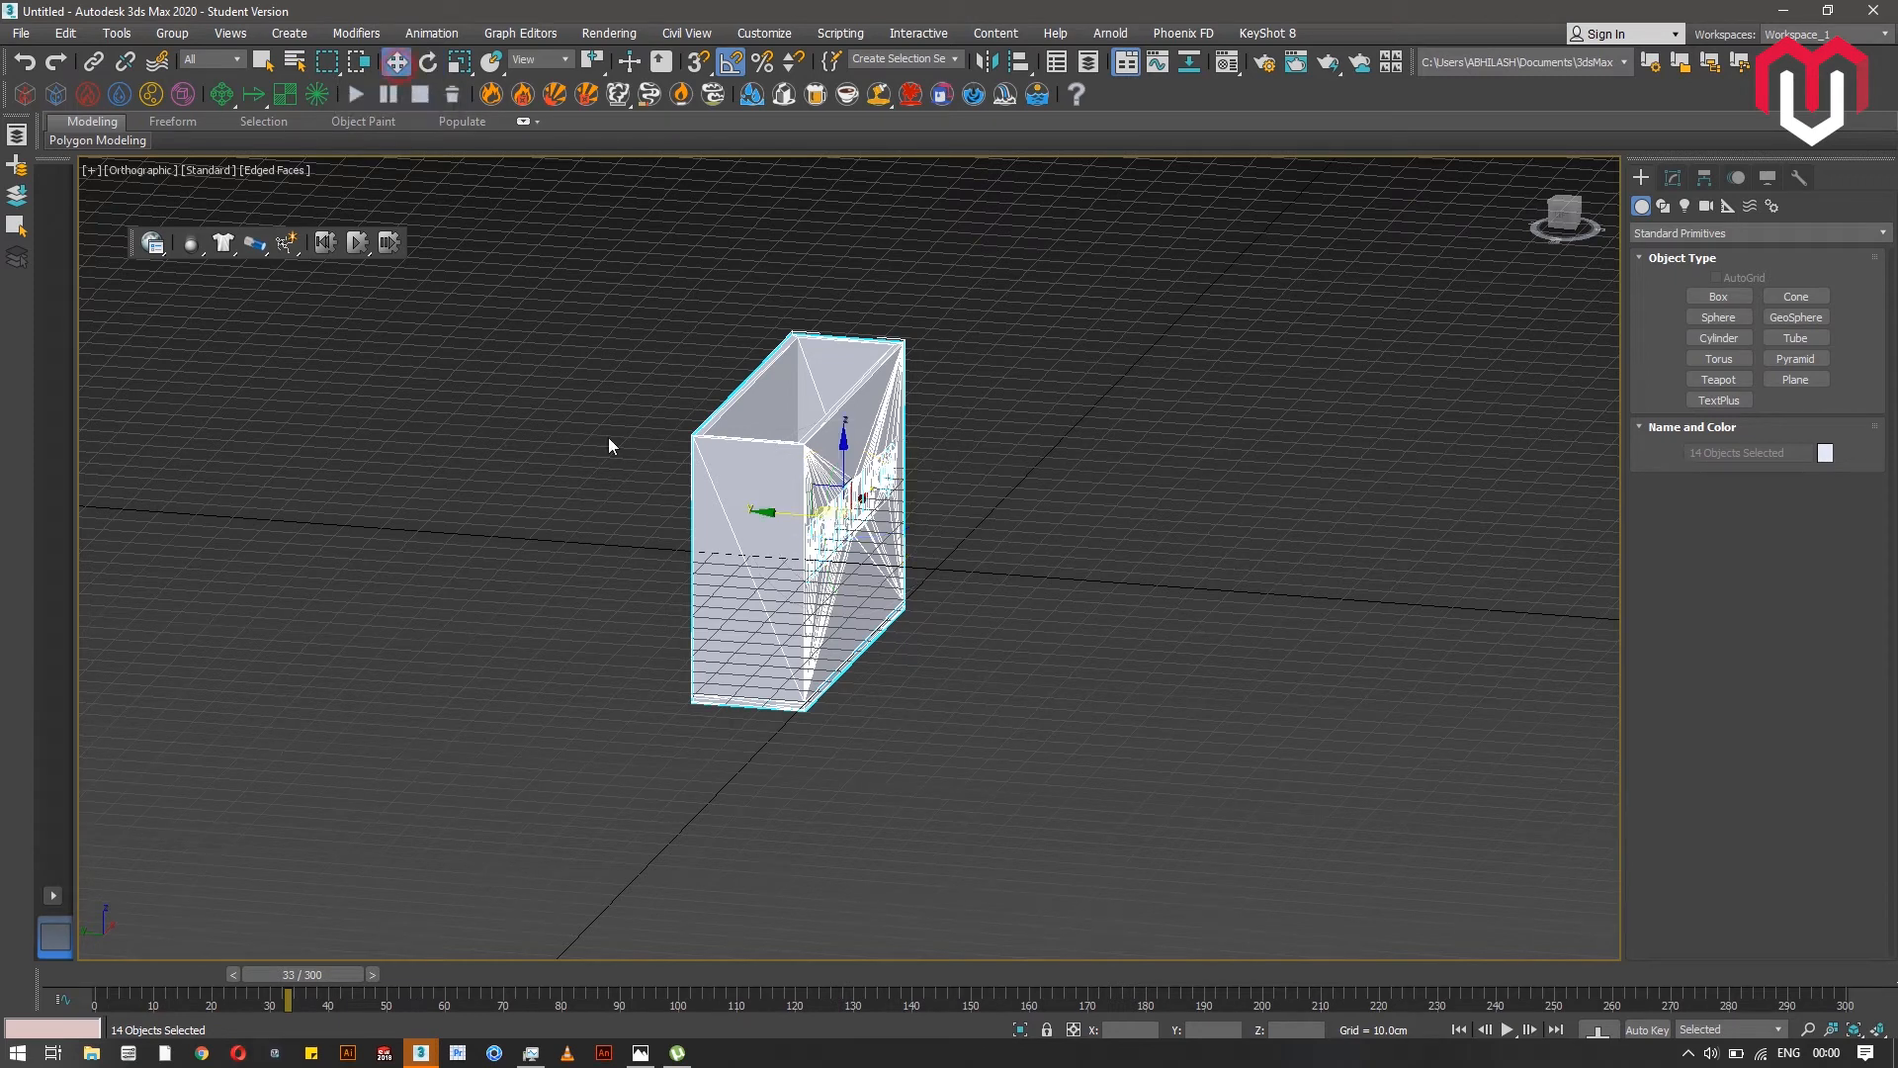
{"action": "left_click", "coordinate": [1560, 223]}
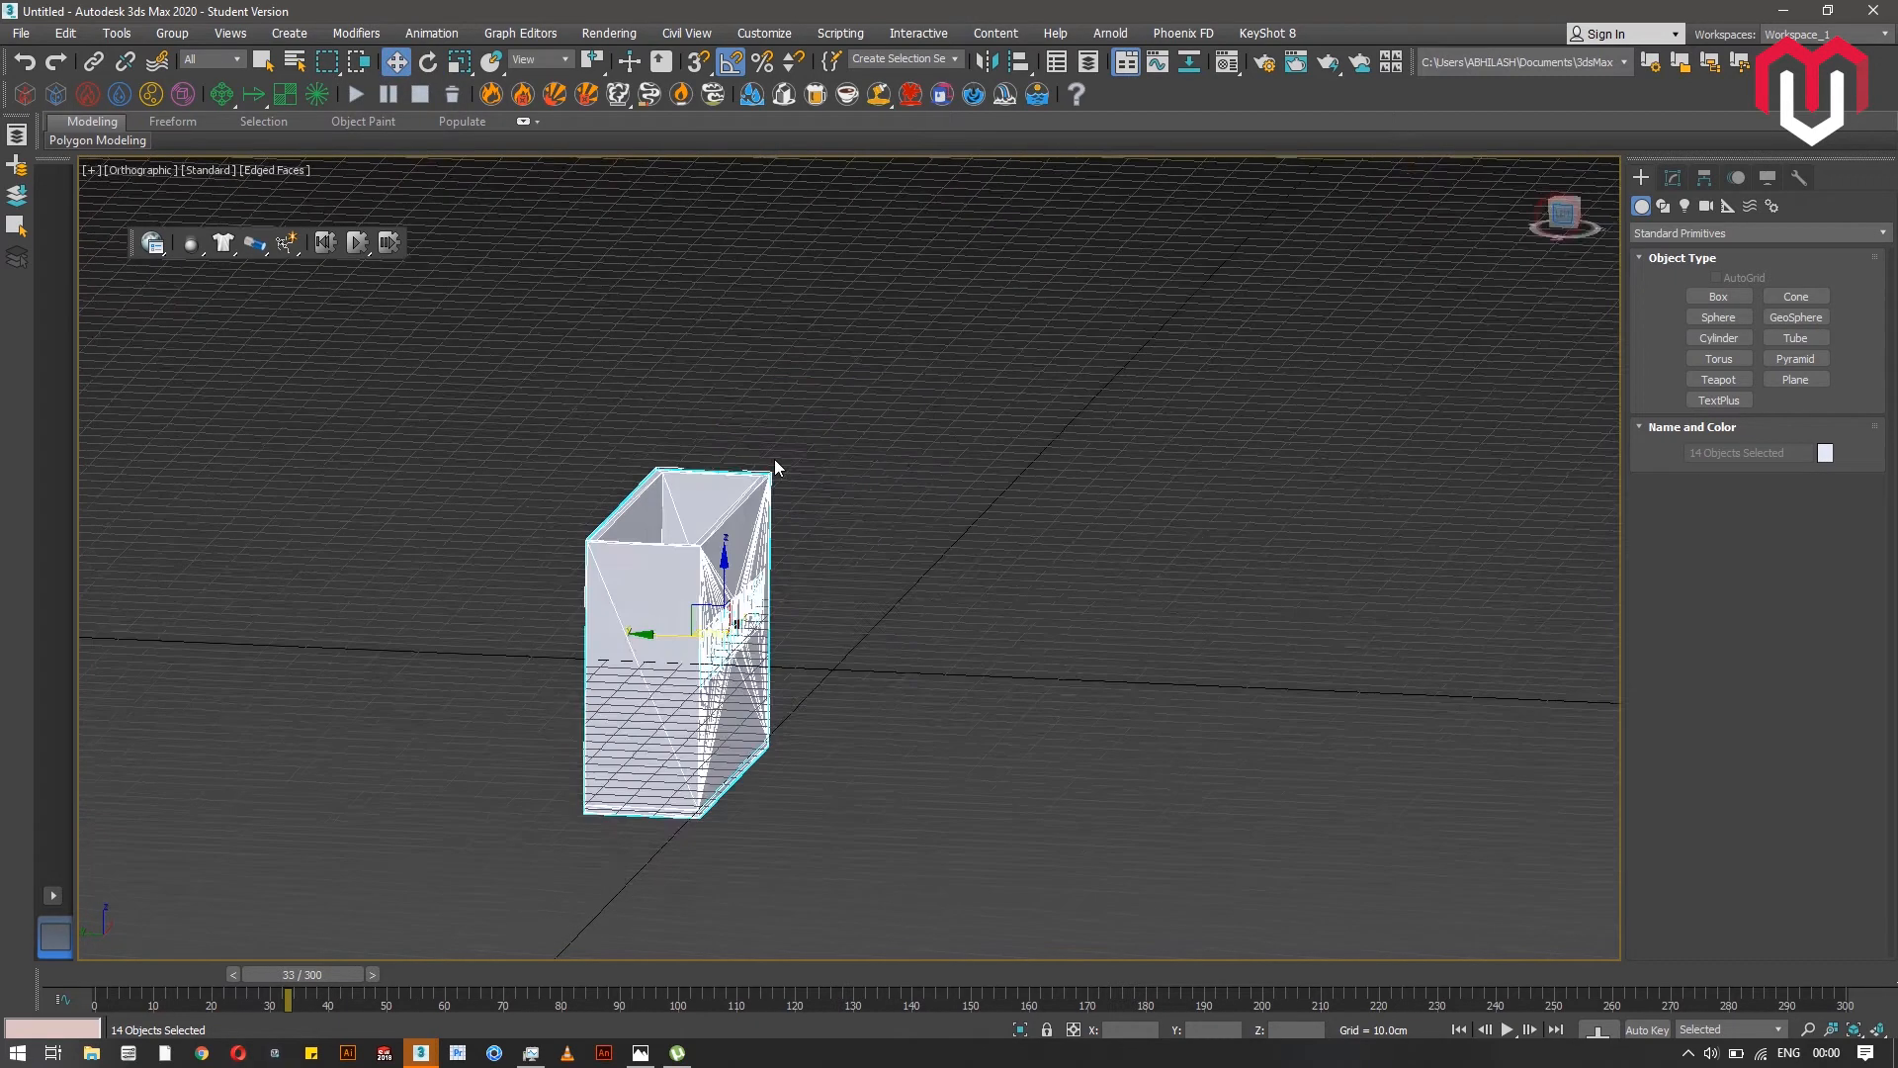
{"action": "left_click", "coordinate": [599, 703]}
{"action": "left_click", "coordinate": [530, 703]}
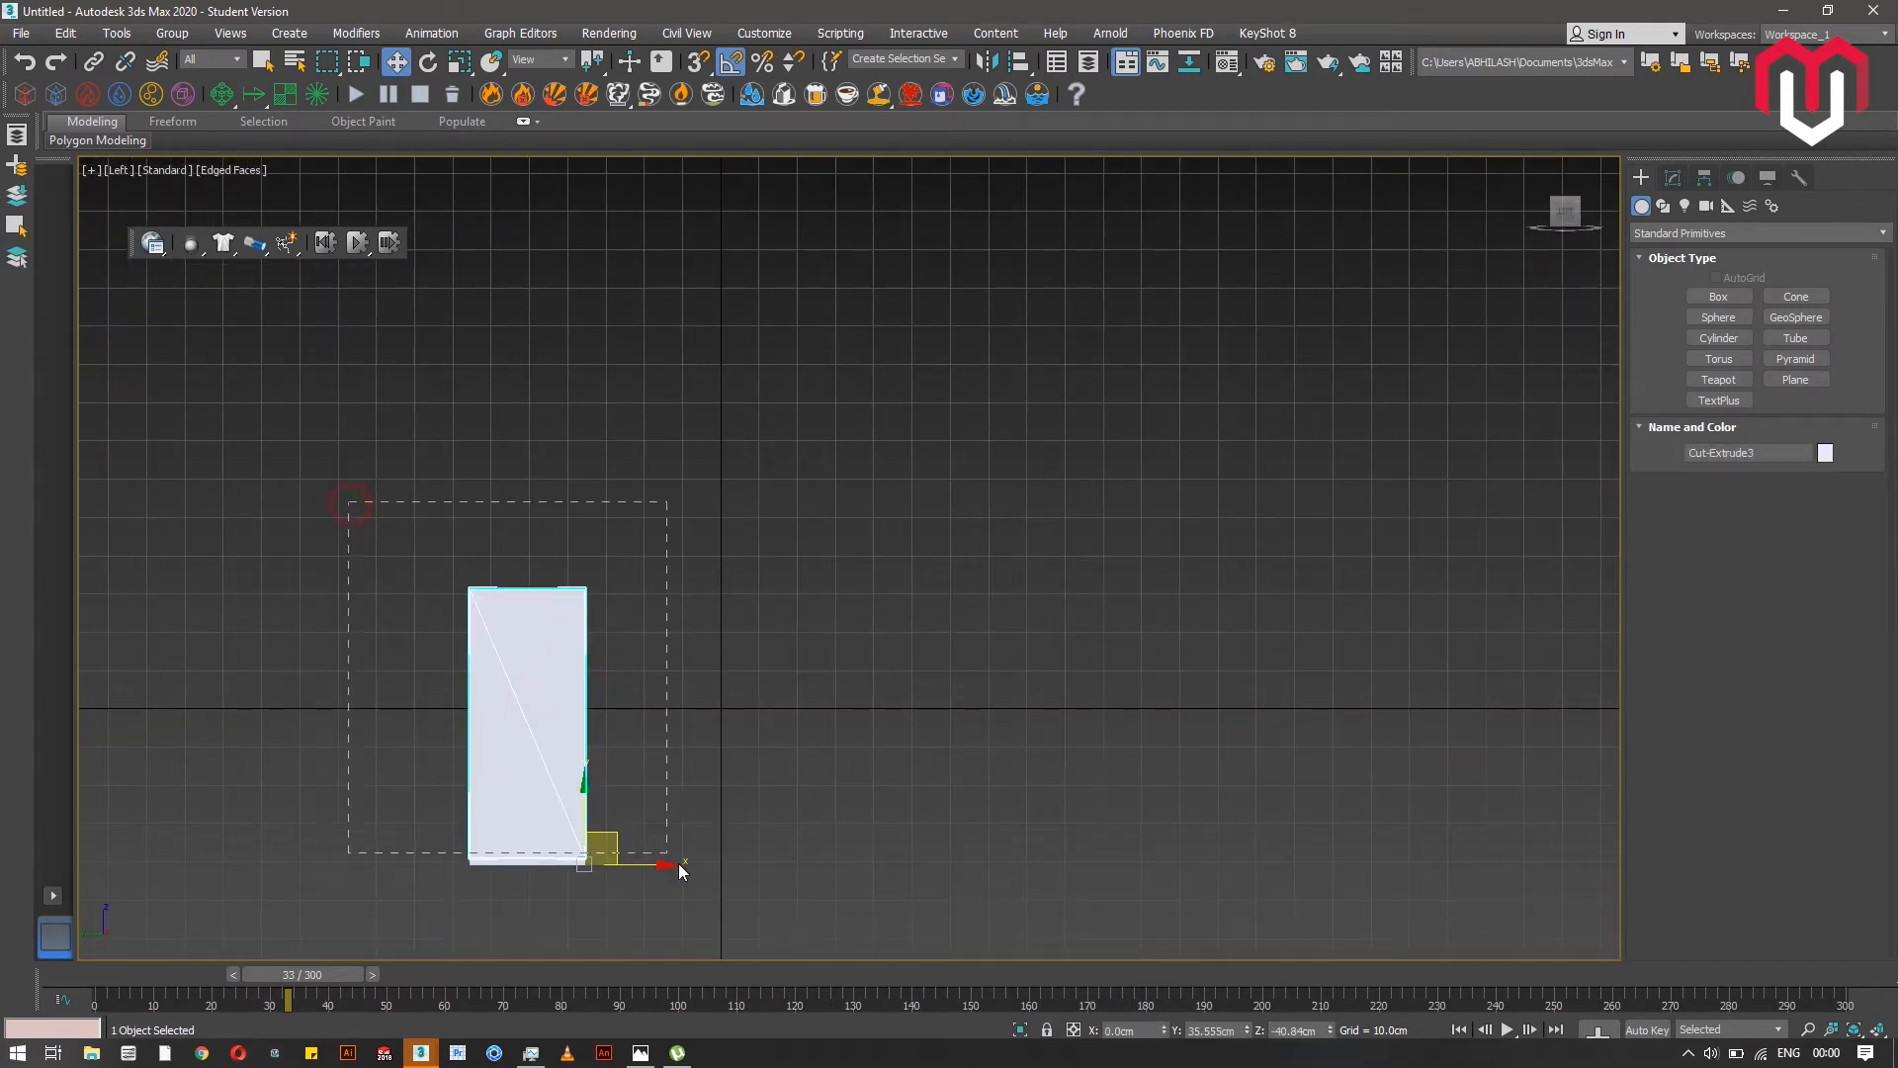
{"action": "left_click_drag", "start_coordinate": [351, 505], "coordinate": [678, 863]}
{"action": "left_click_drag", "start_coordinate": [598, 689], "coordinate": [788, 534]}
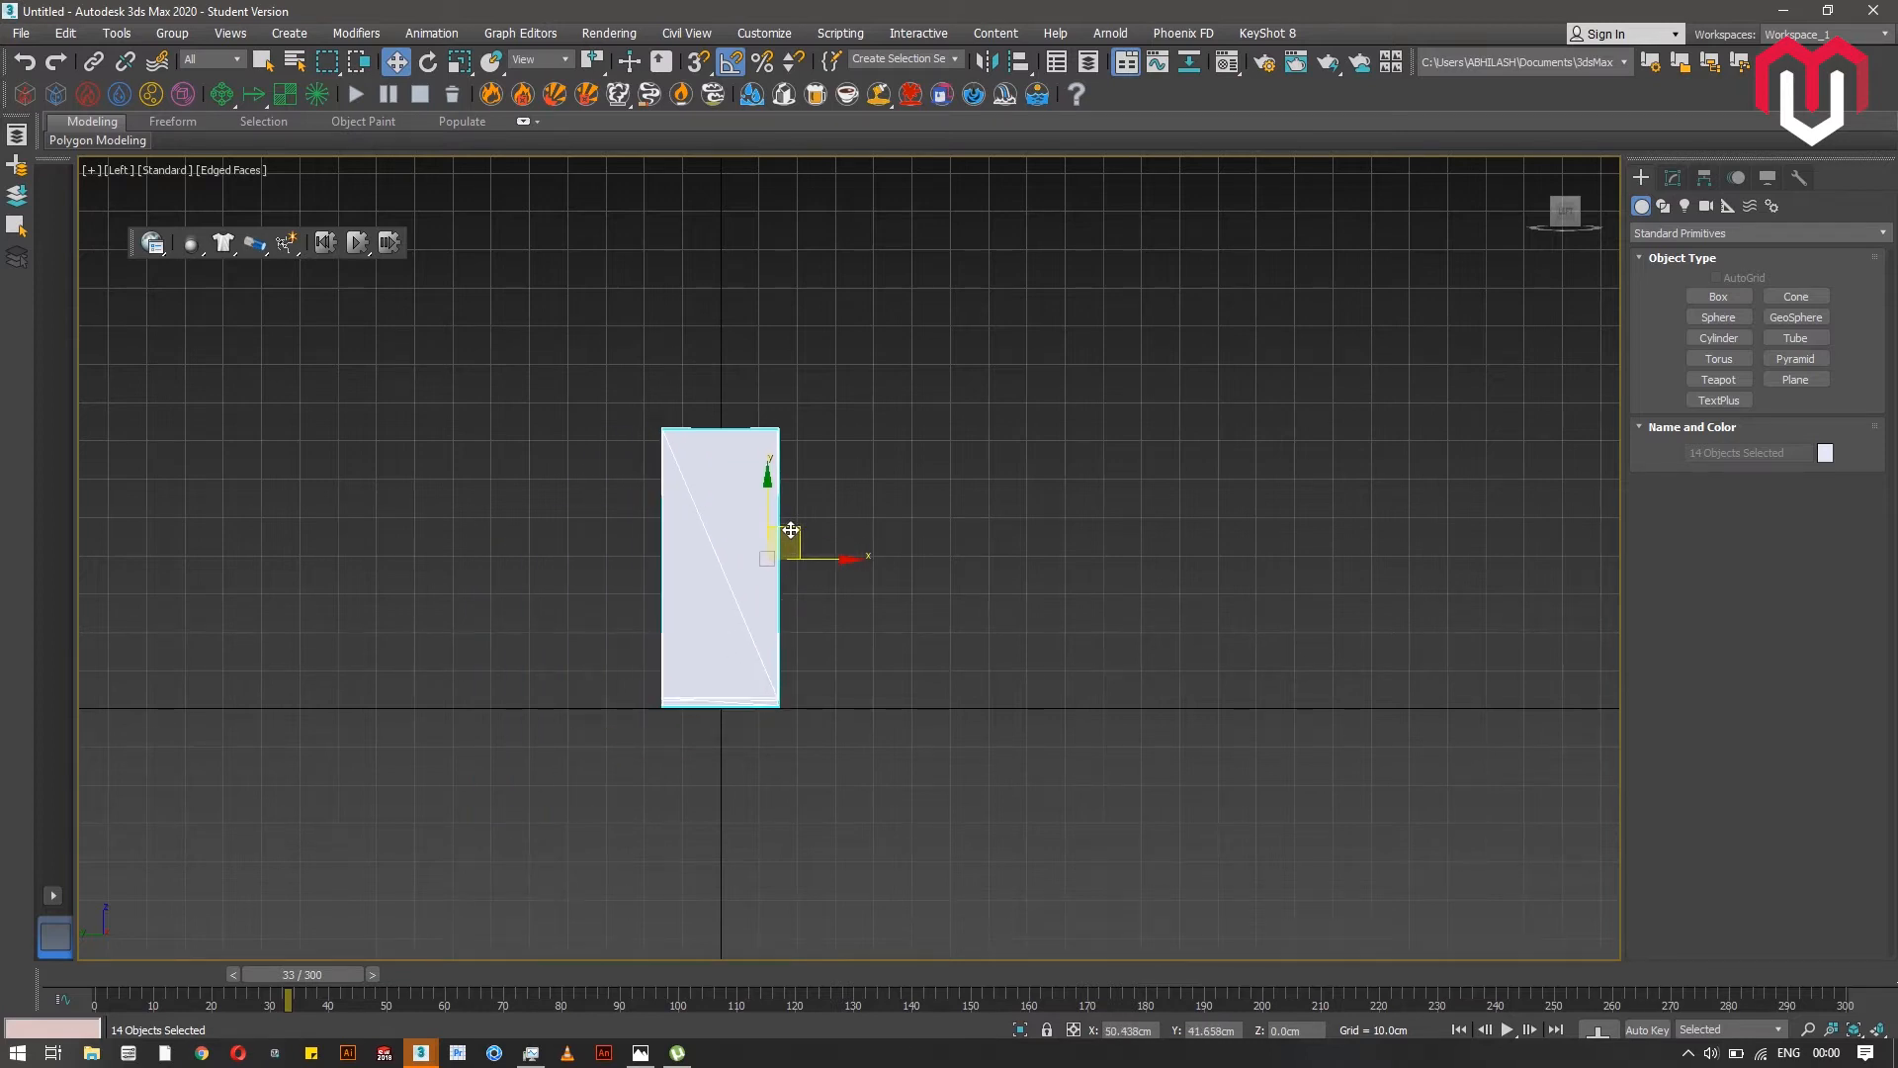
- Move the whole box in the Top view so it is centred on the grid origin, and clear the selection
{"action": "middle_click_drag", "start_coordinate": [989, 520], "coordinate": [807, 619], "text": "alt"}
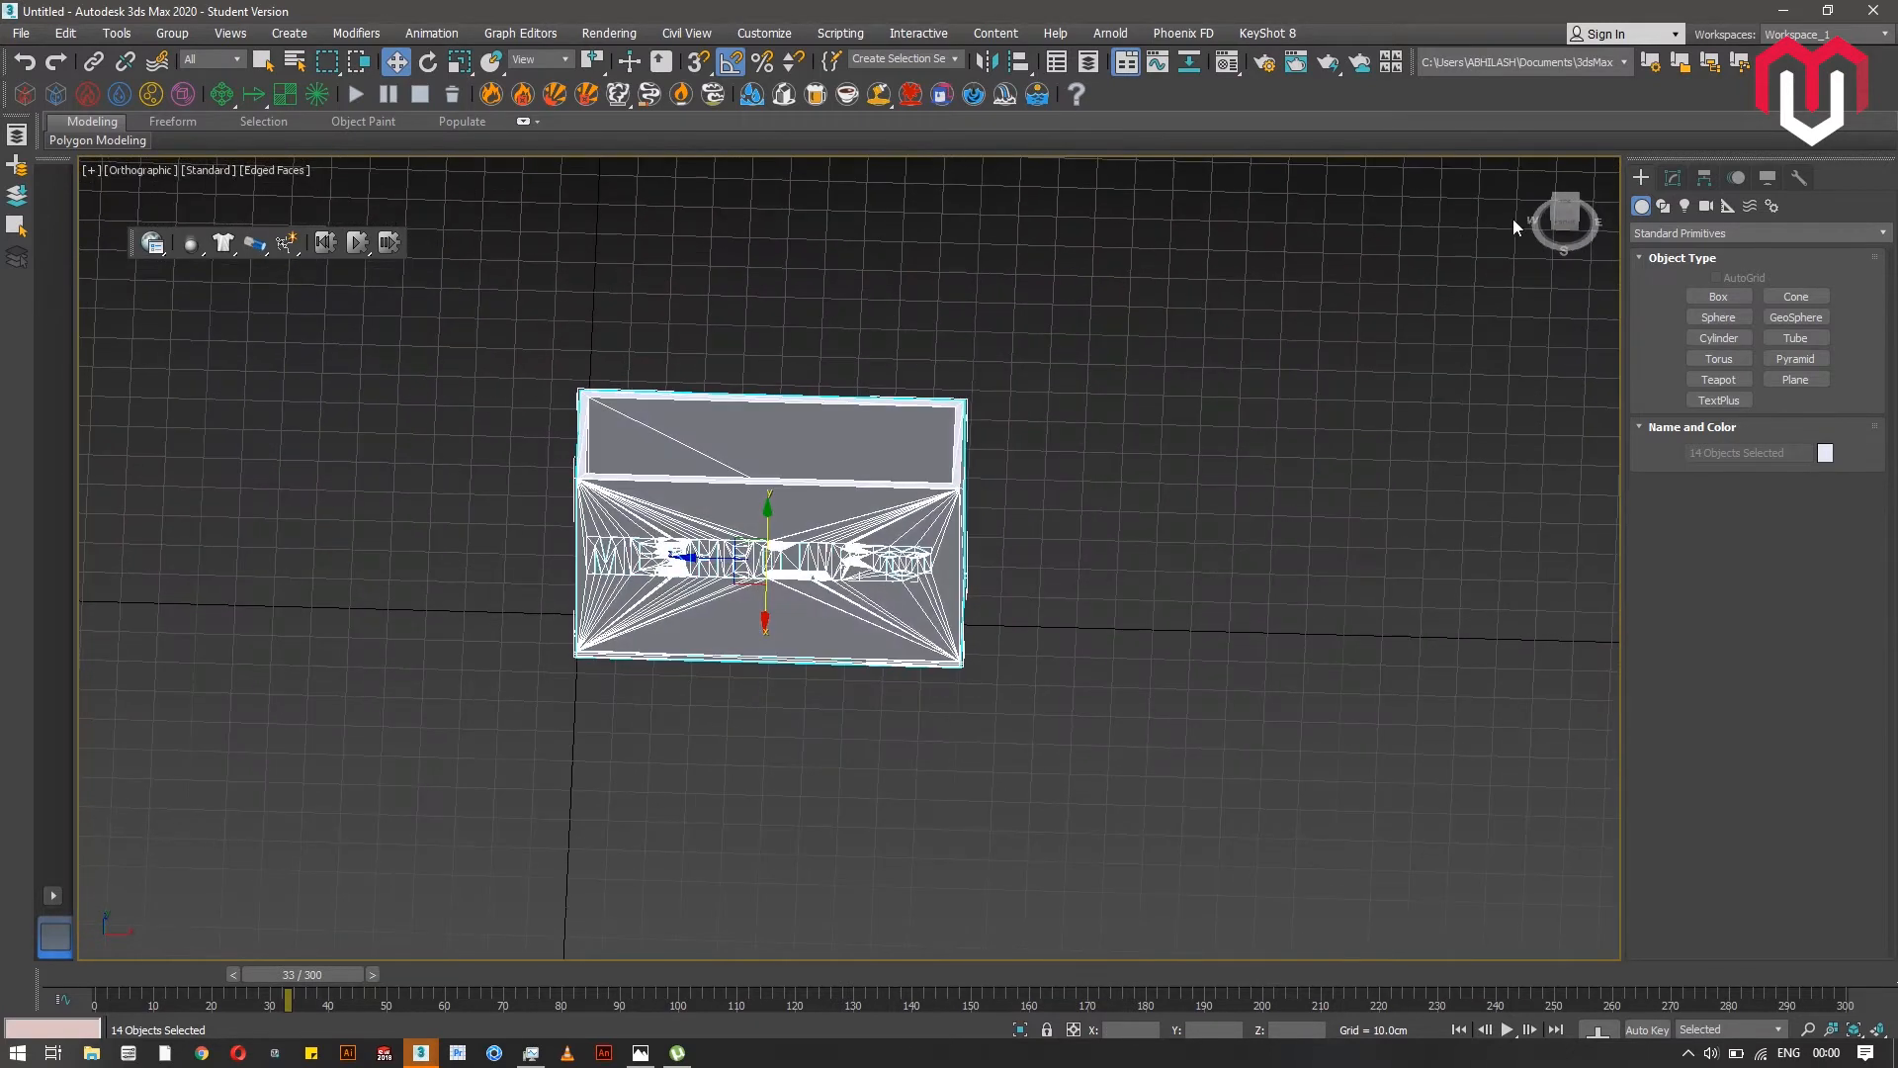
{"action": "left_click", "coordinate": [1565, 209]}
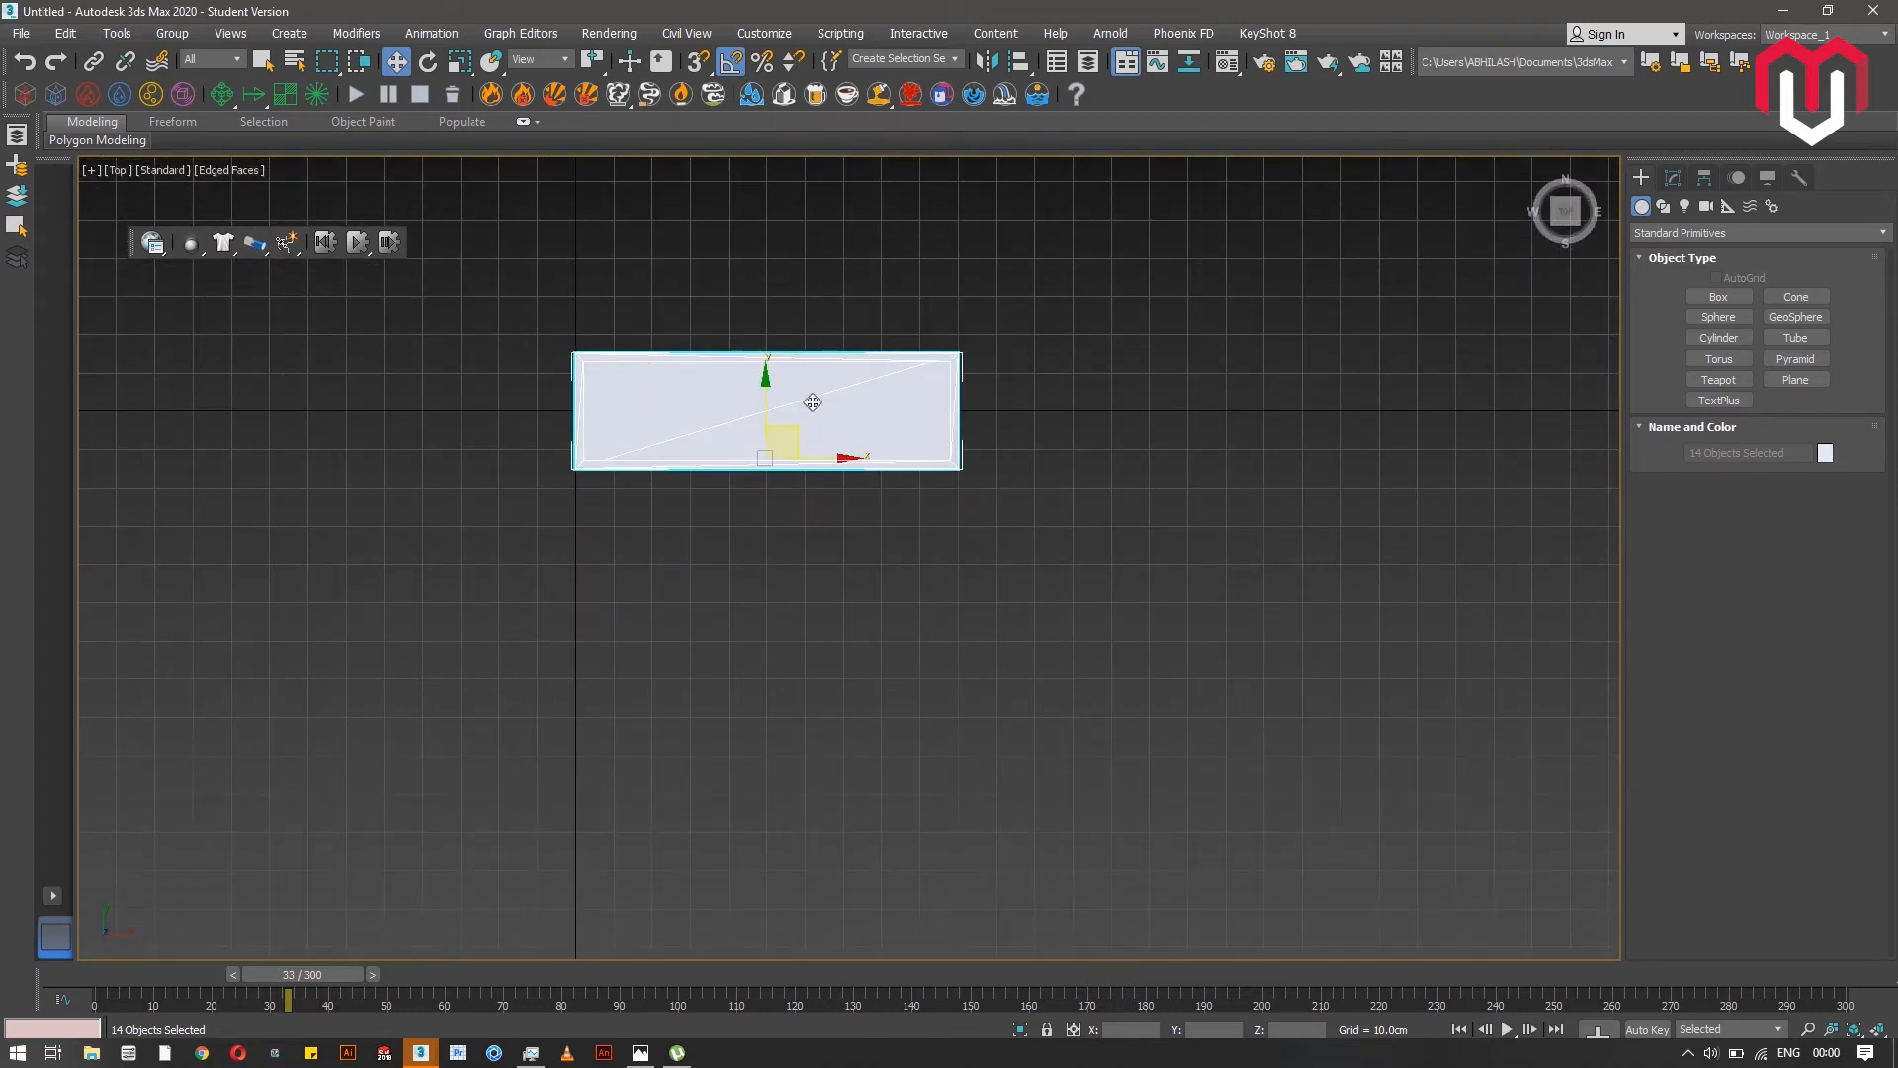
{"action": "left_click_drag", "start_coordinate": [791, 437], "coordinate": [609, 425]}
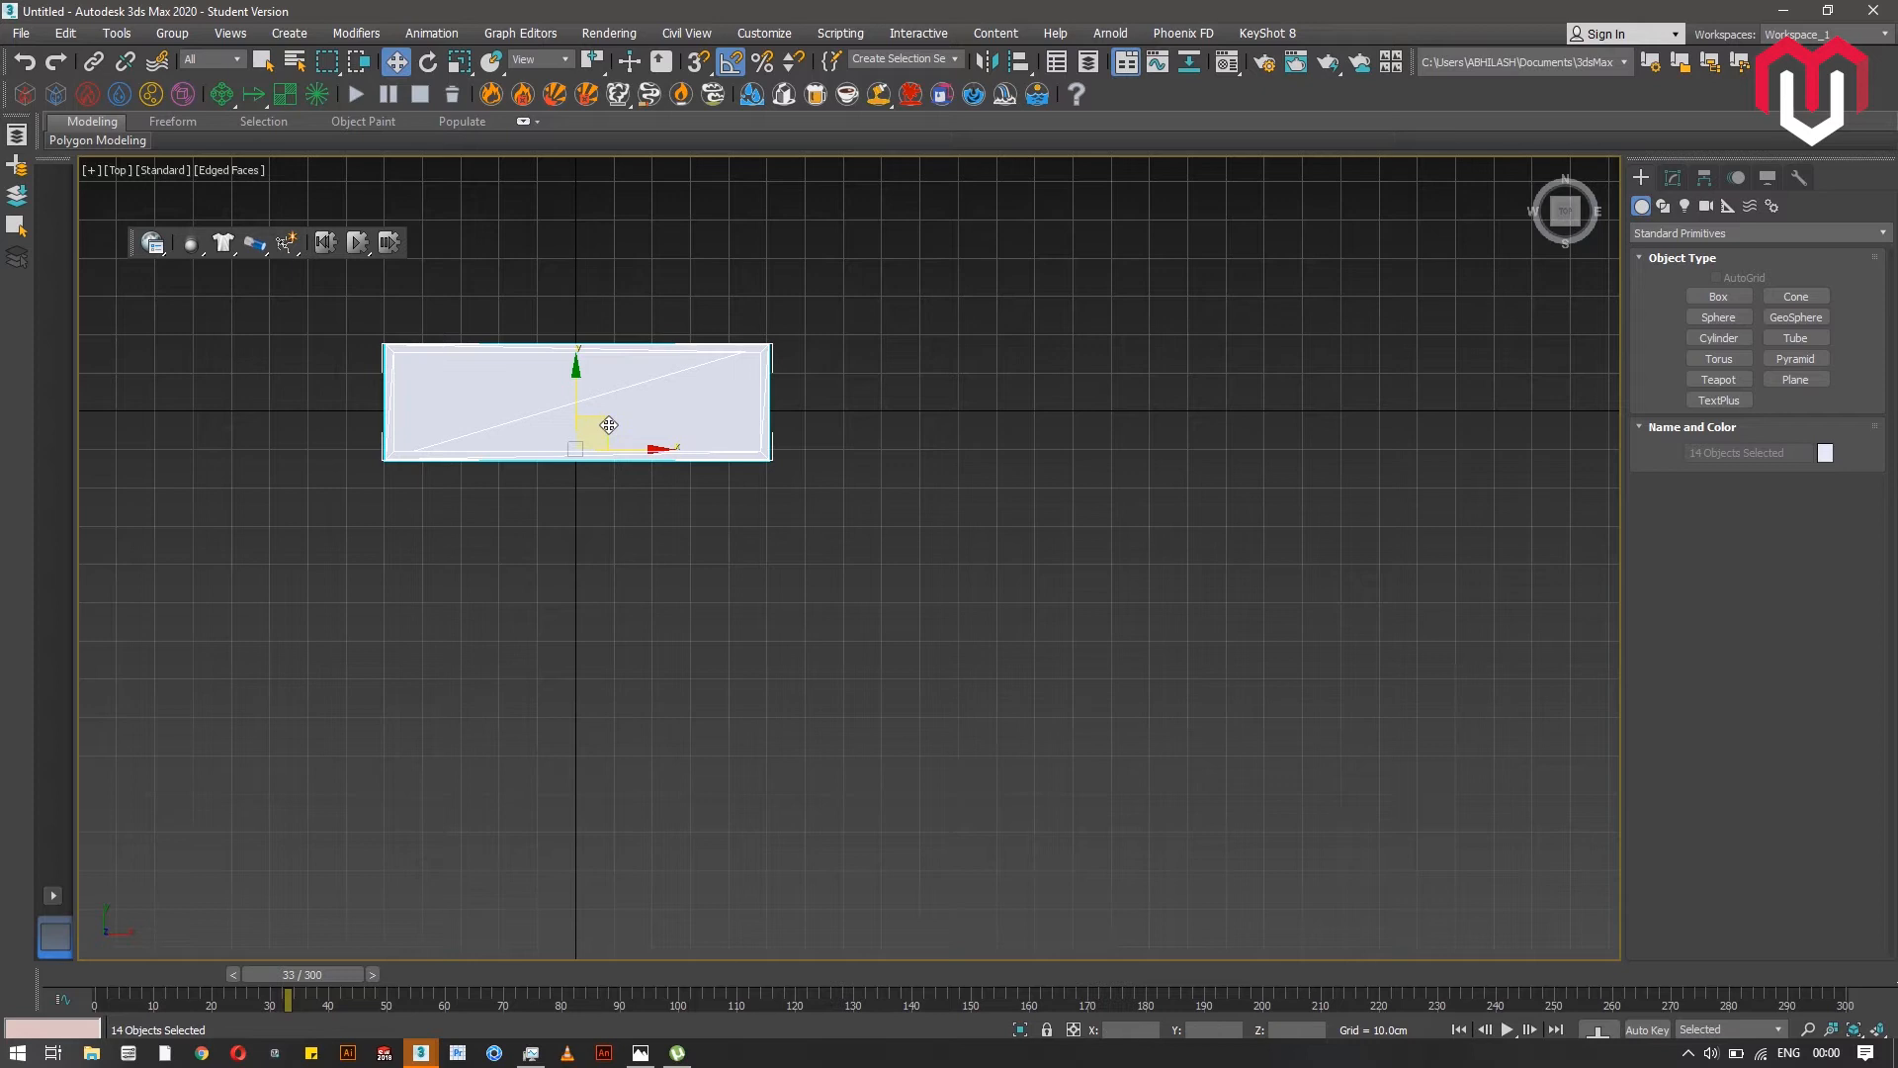
{"action": "left_click", "coordinate": [799, 650]}
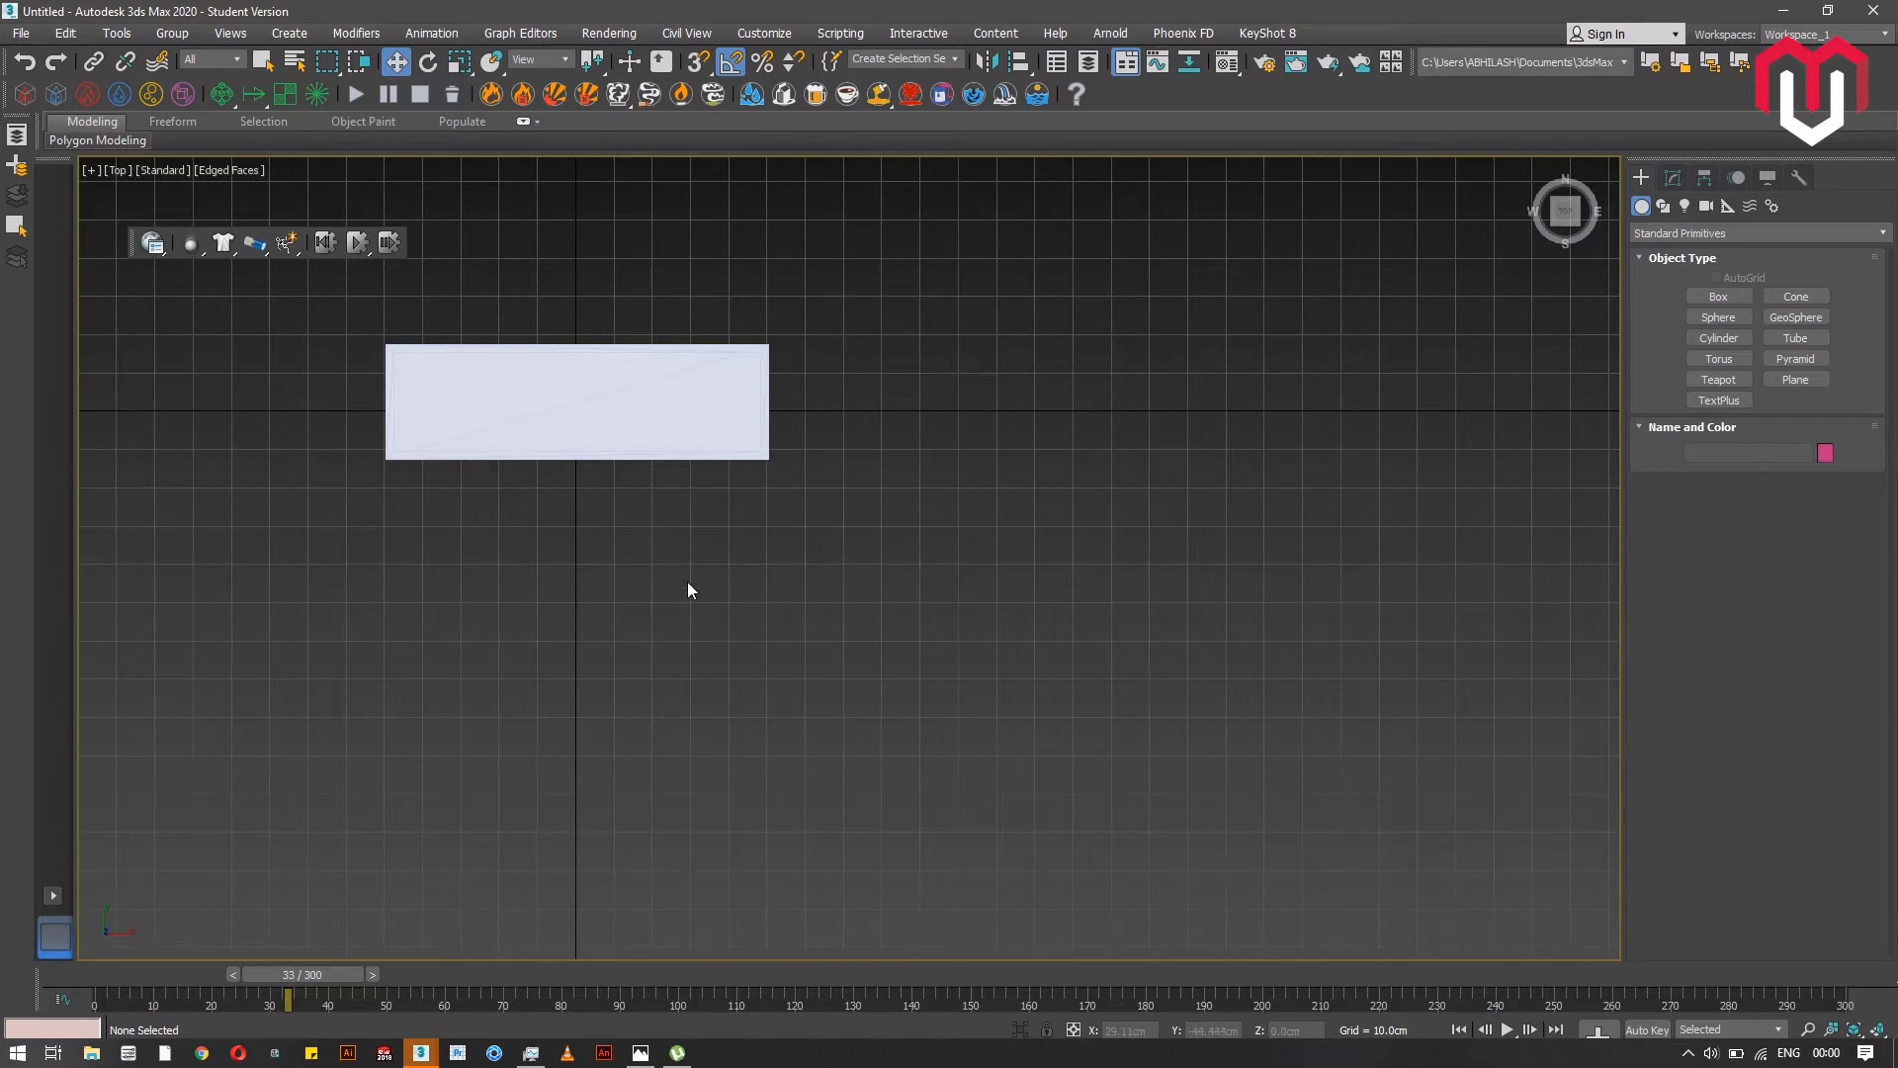
- Assign the see-through material sample from the Material Editor to the lettered box body and close the editor
{"action": "middle_click_drag", "start_coordinate": [689, 590], "coordinate": [710, 446], "text": "alt"}
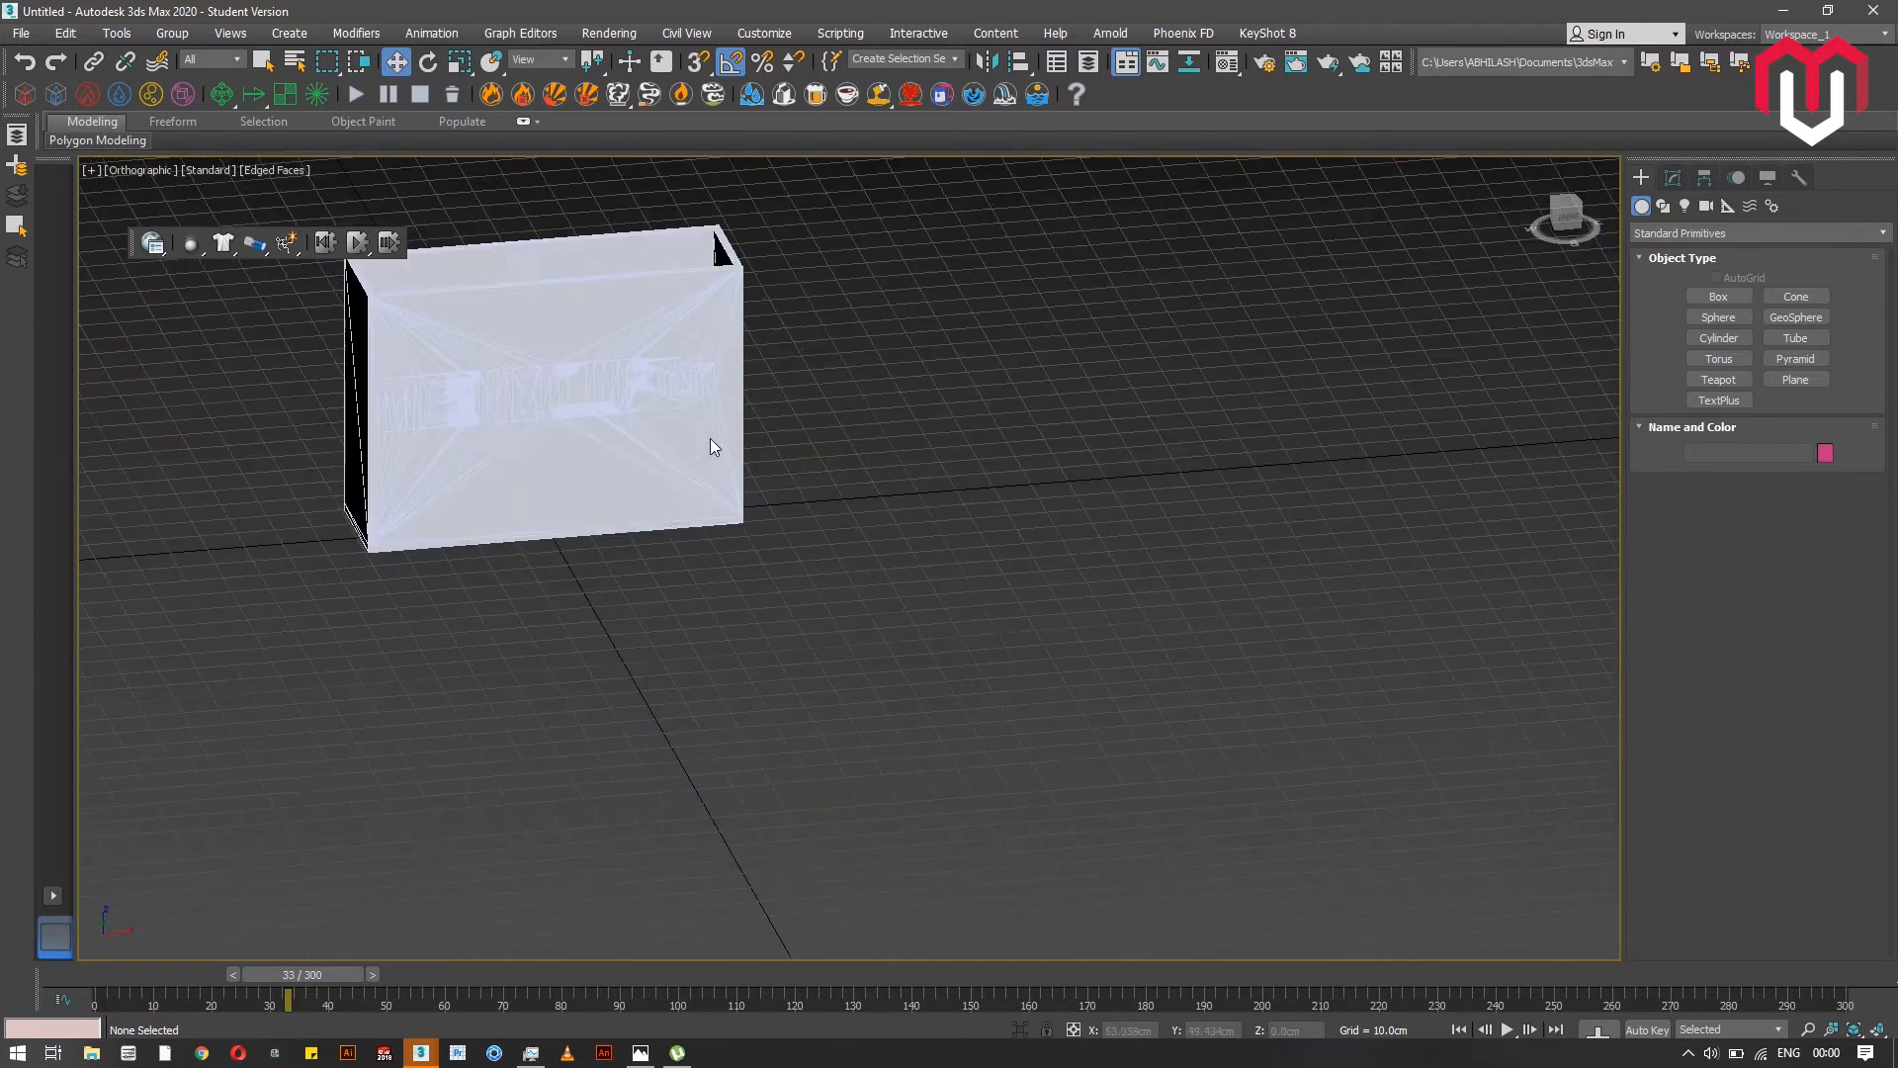
{"action": "left_click", "coordinate": [1223, 63]}
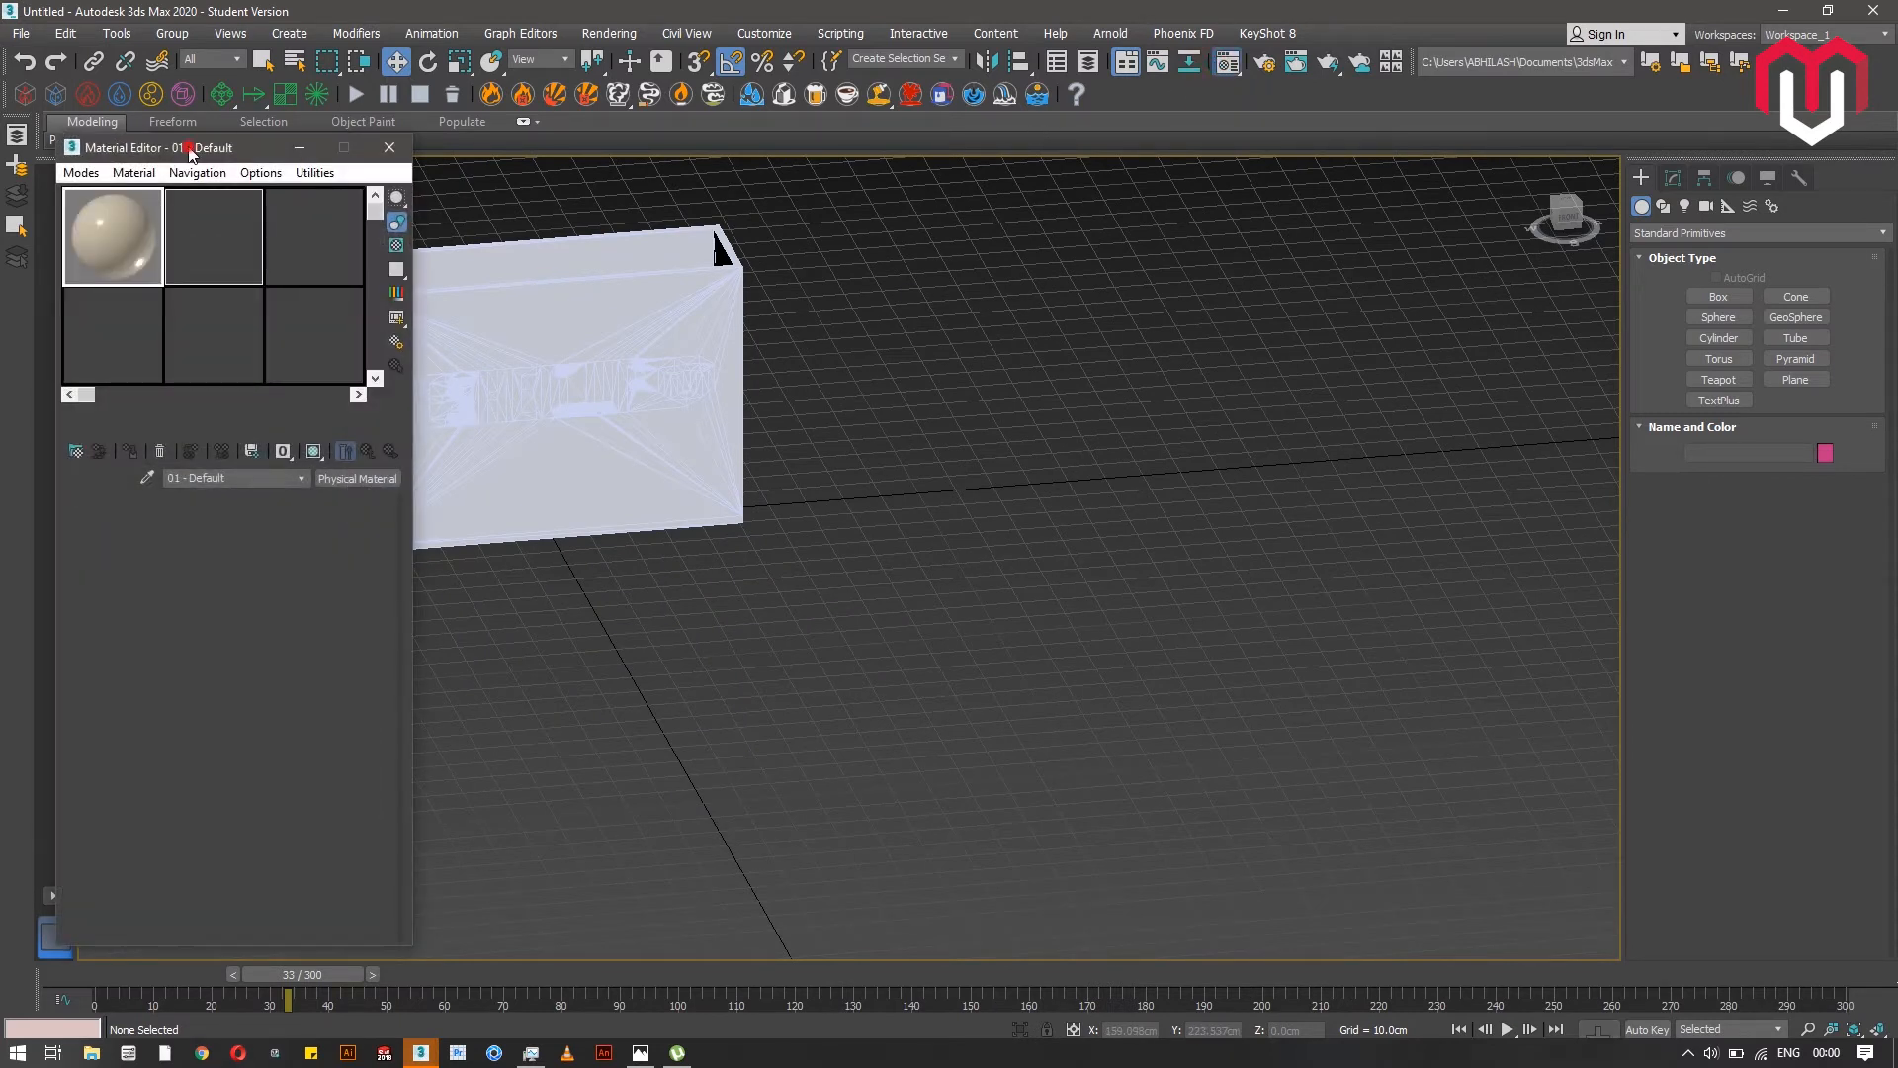
{"action": "left_click", "coordinate": [244, 147]}
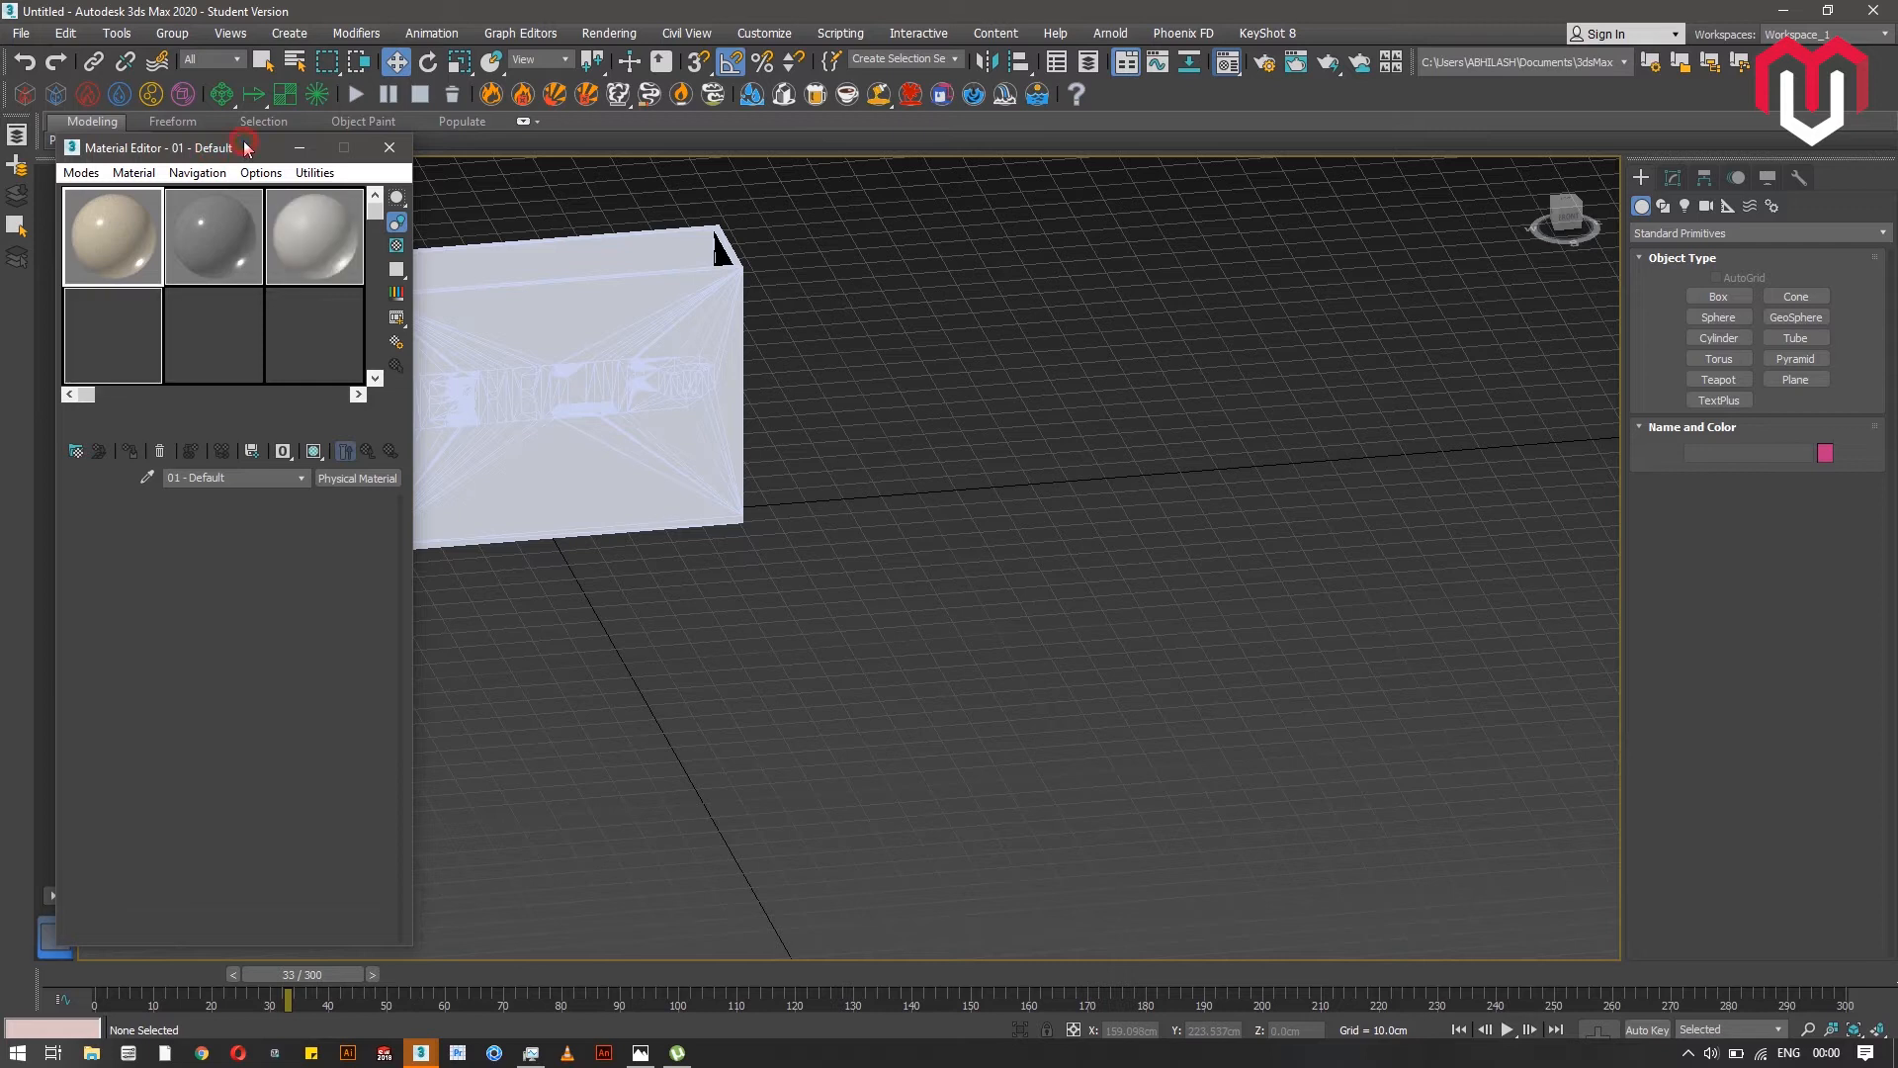
{"action": "left_click_drag", "start_coordinate": [205, 149], "coordinate": [1064, 265]}
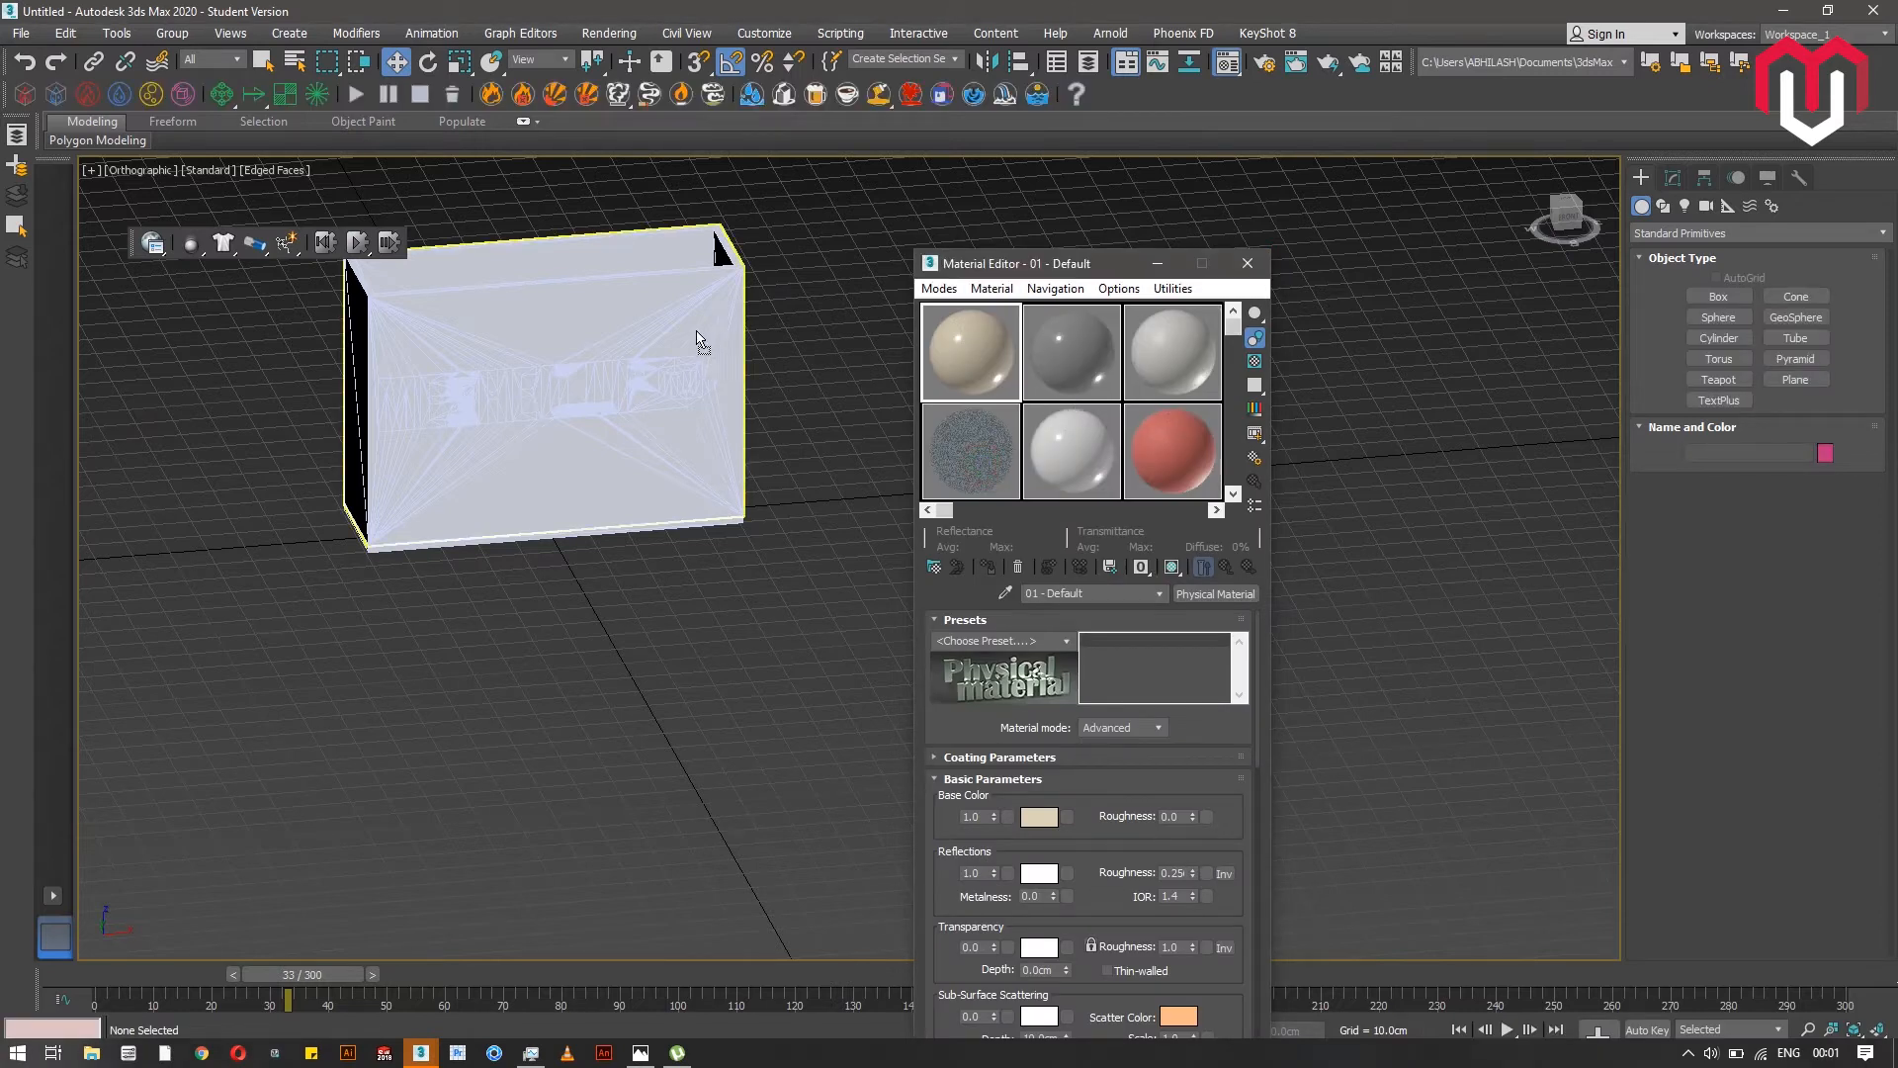
{"action": "left_click_drag", "start_coordinate": [708, 300], "coordinate": [709, 300]}
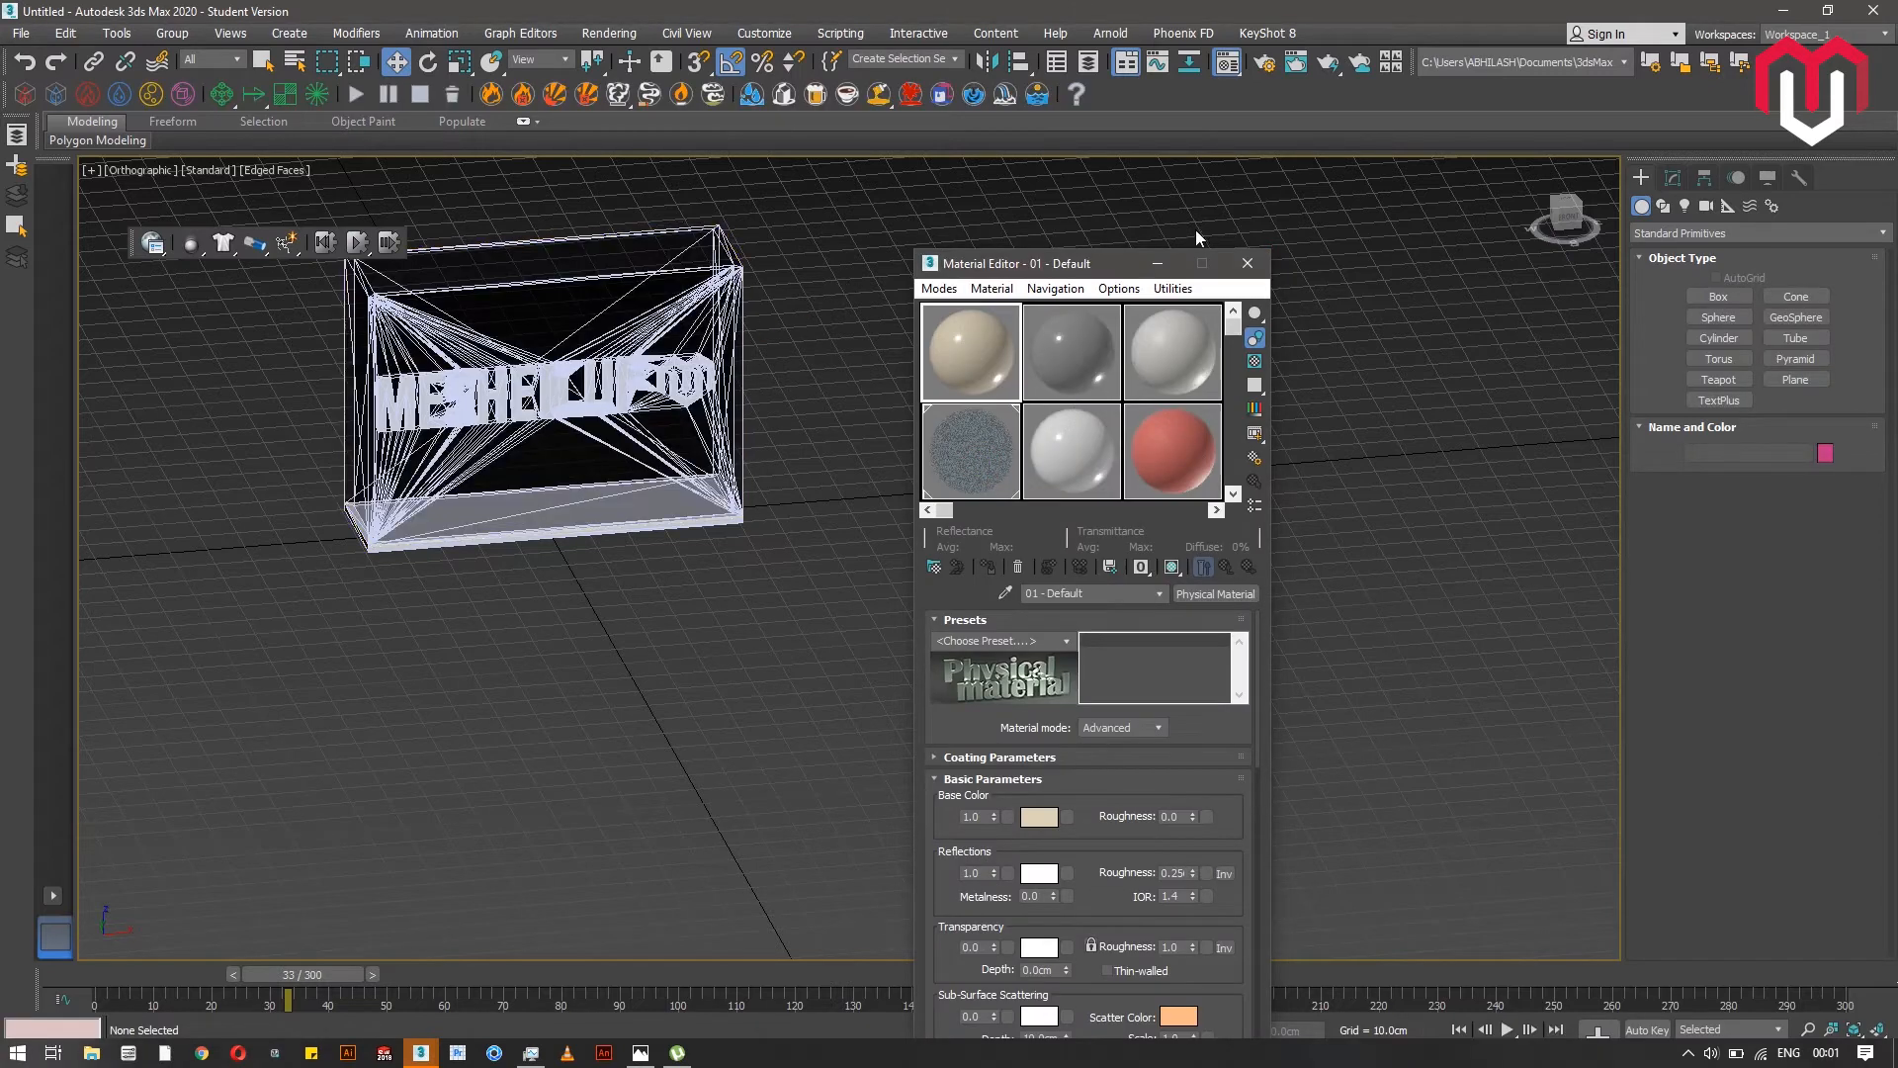
{"action": "left_click", "coordinate": [1248, 263]}
{"action": "middle_click_drag", "start_coordinate": [851, 371], "coordinate": [1026, 369]}
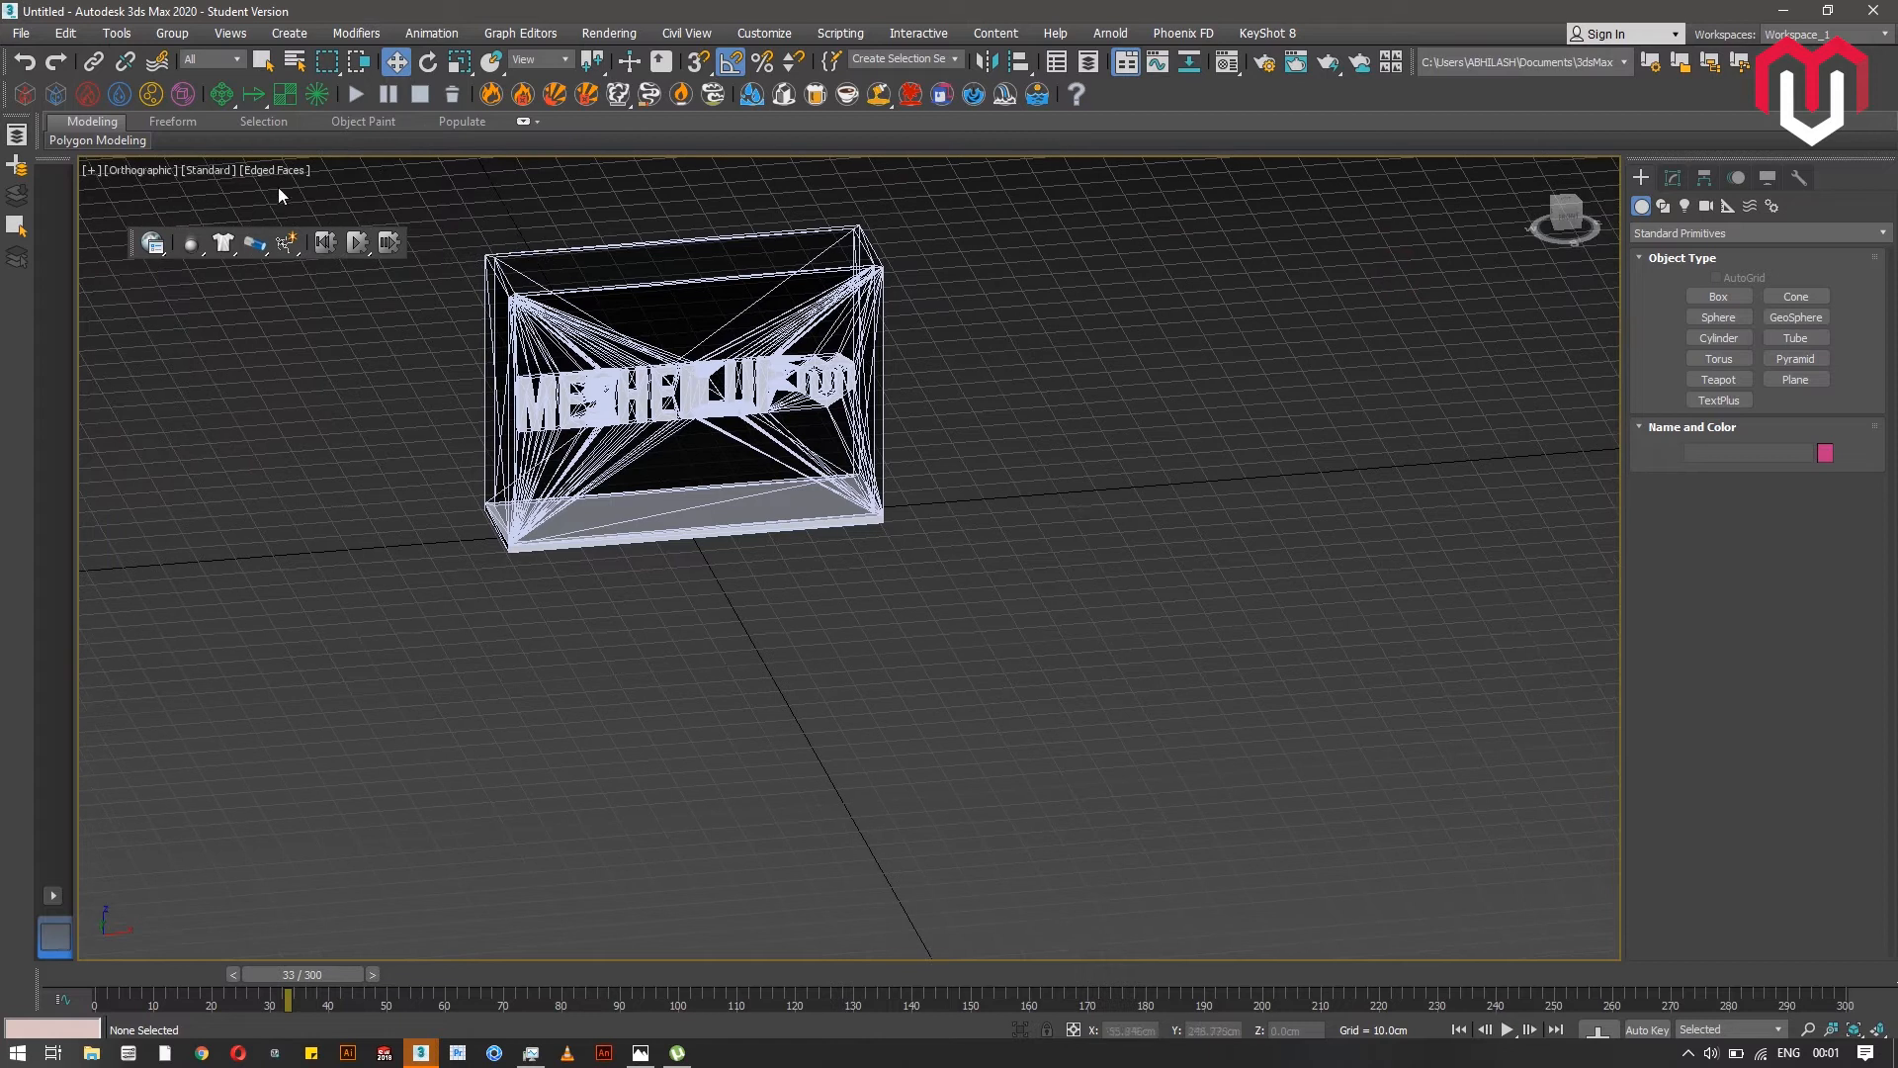
{"action": "left_click", "coordinate": [289, 176]}
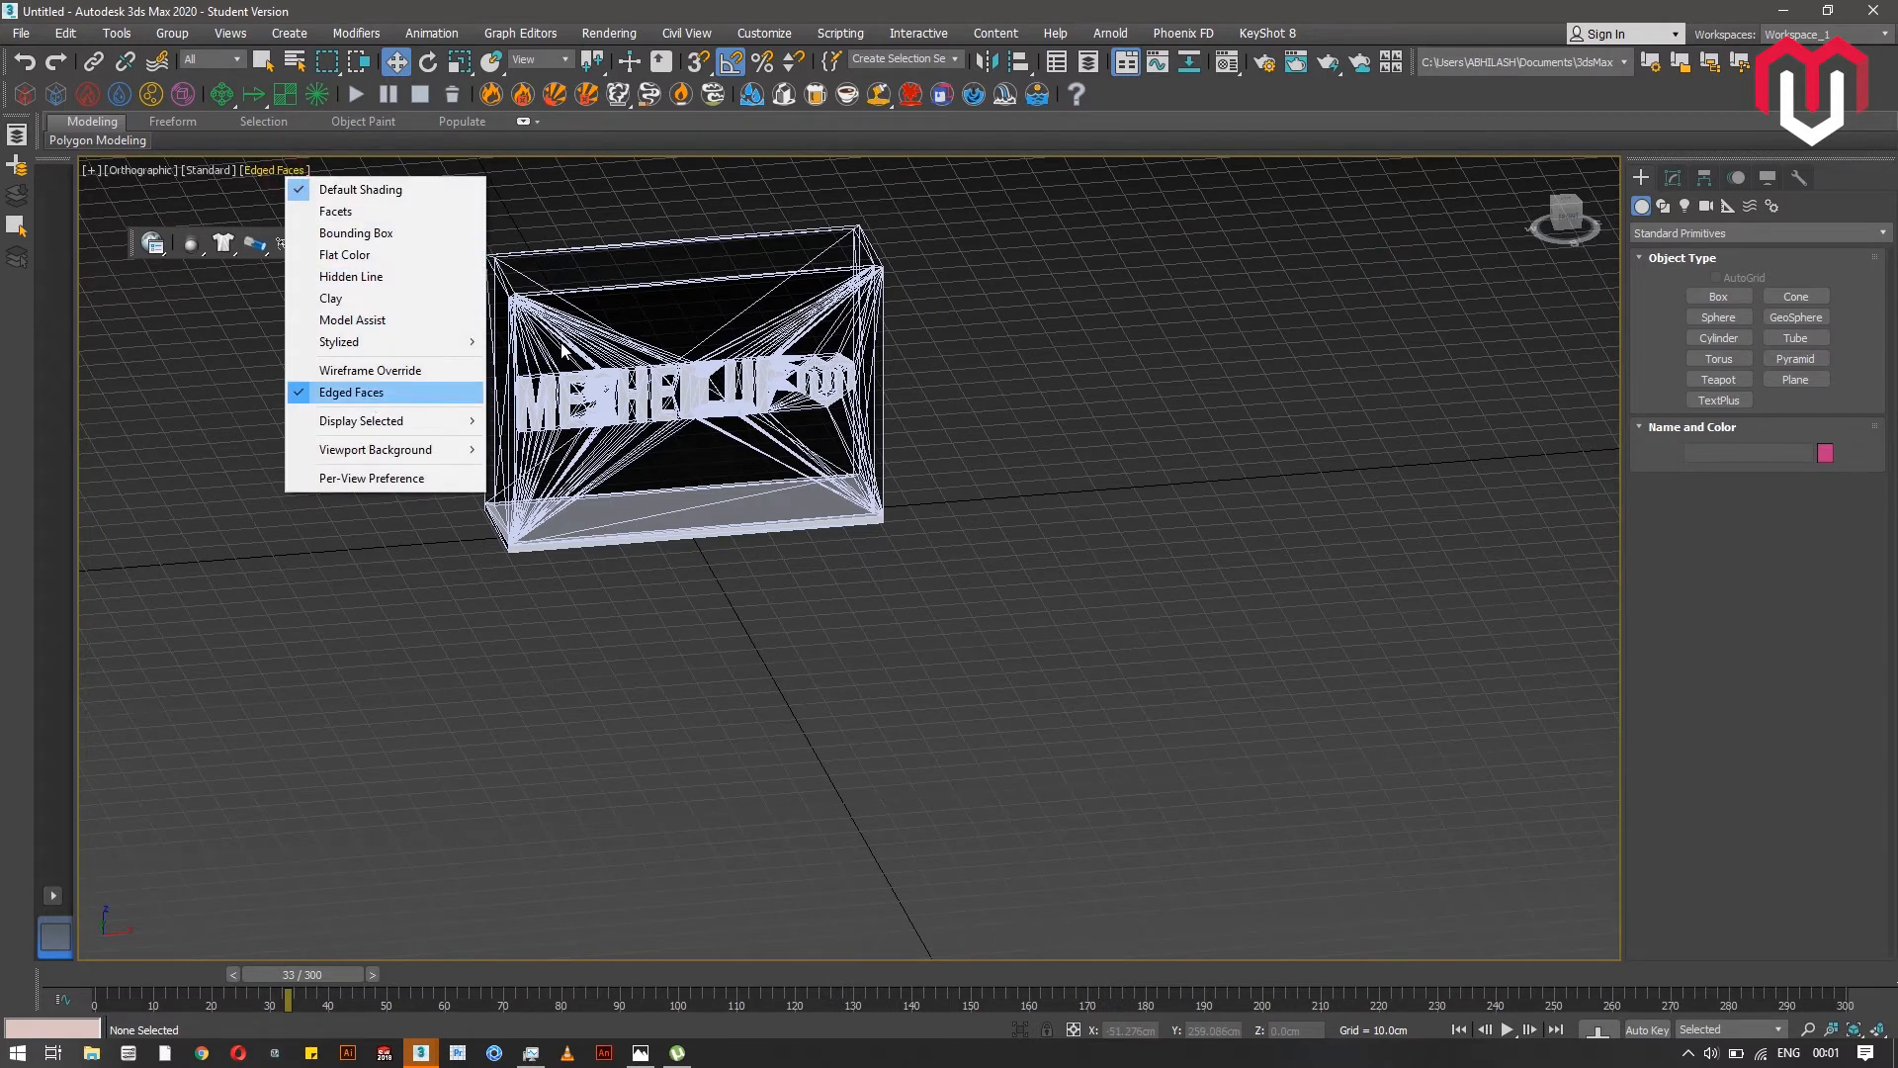
{"action": "left_click", "coordinate": [1001, 314]}
- Create a box primitive about 8.1 cm long, 11.6 cm wide and 5 cm high on the ground in front of the lettered box
{"action": "mouse_move", "coordinate": [1147, 421]}
{"action": "middle_mouse_down", "text": "alt"}
{"action": "mouse_move", "coordinate": [1224, 420]}
{"action": "mouse_move", "coordinate": [1200, 419]}
{"action": "middle_mouse_up", "text": "alt"}
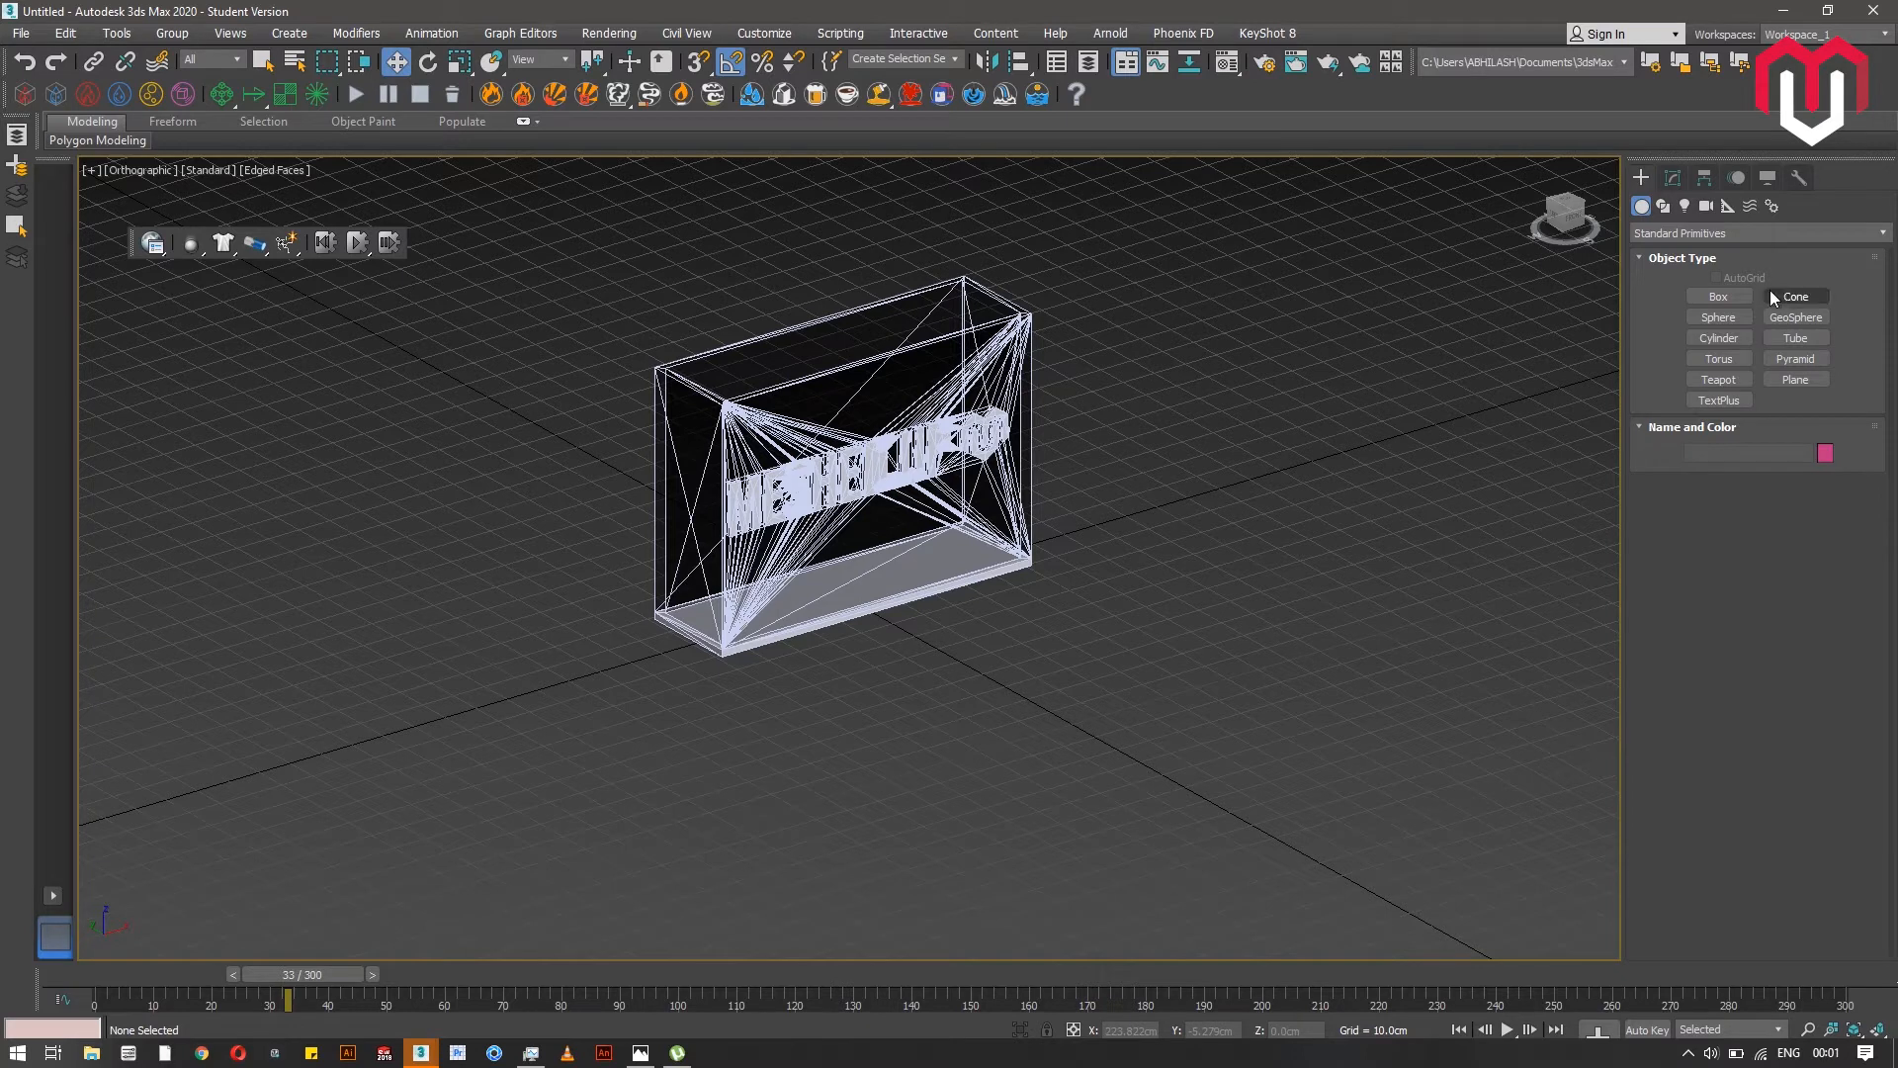
{"action": "left_click", "coordinate": [1742, 300]}
{"action": "scroll", "coordinate": [933, 648], "scroll_direction": "up", "scroll_amount": 8}
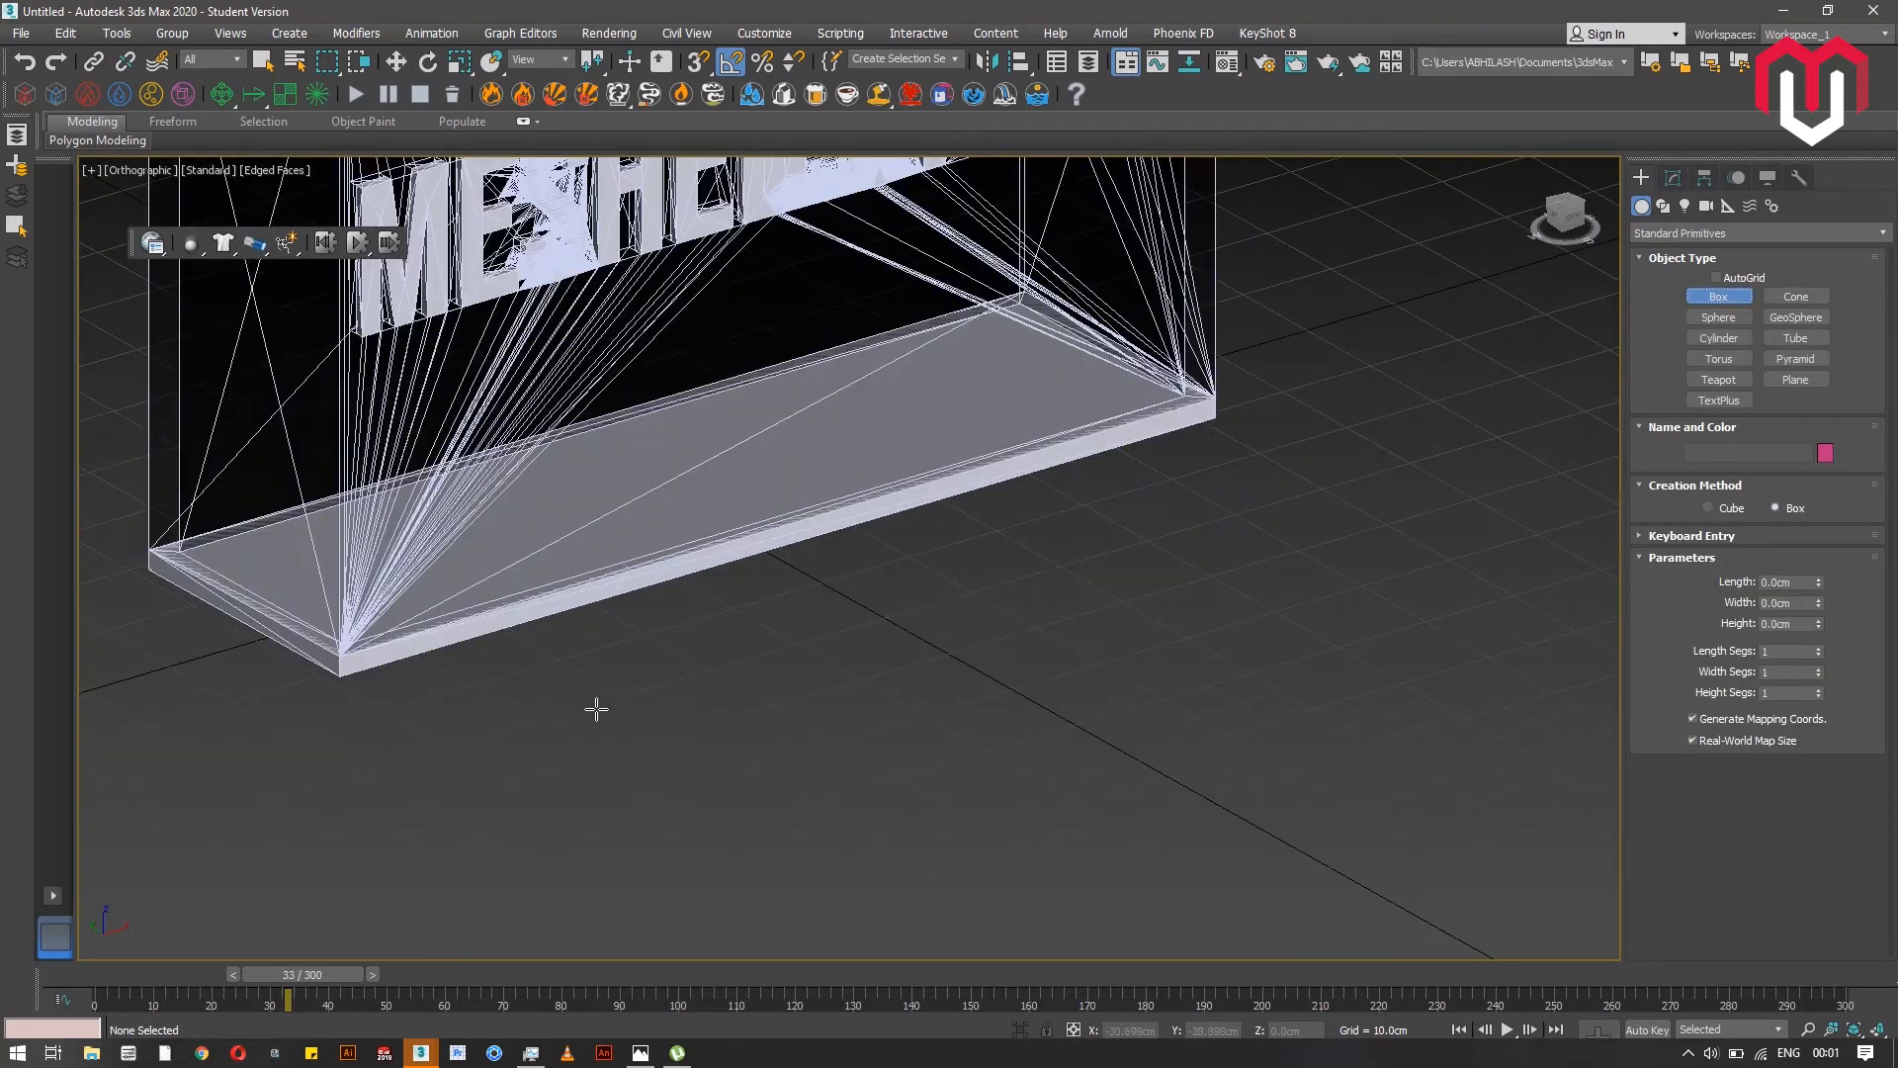
{"action": "left_click_drag", "start_coordinate": [576, 783], "coordinate": [729, 767]}
{"action": "left_click", "coordinate": [721, 728]}
{"action": "right_click", "coordinate": [845, 636]}
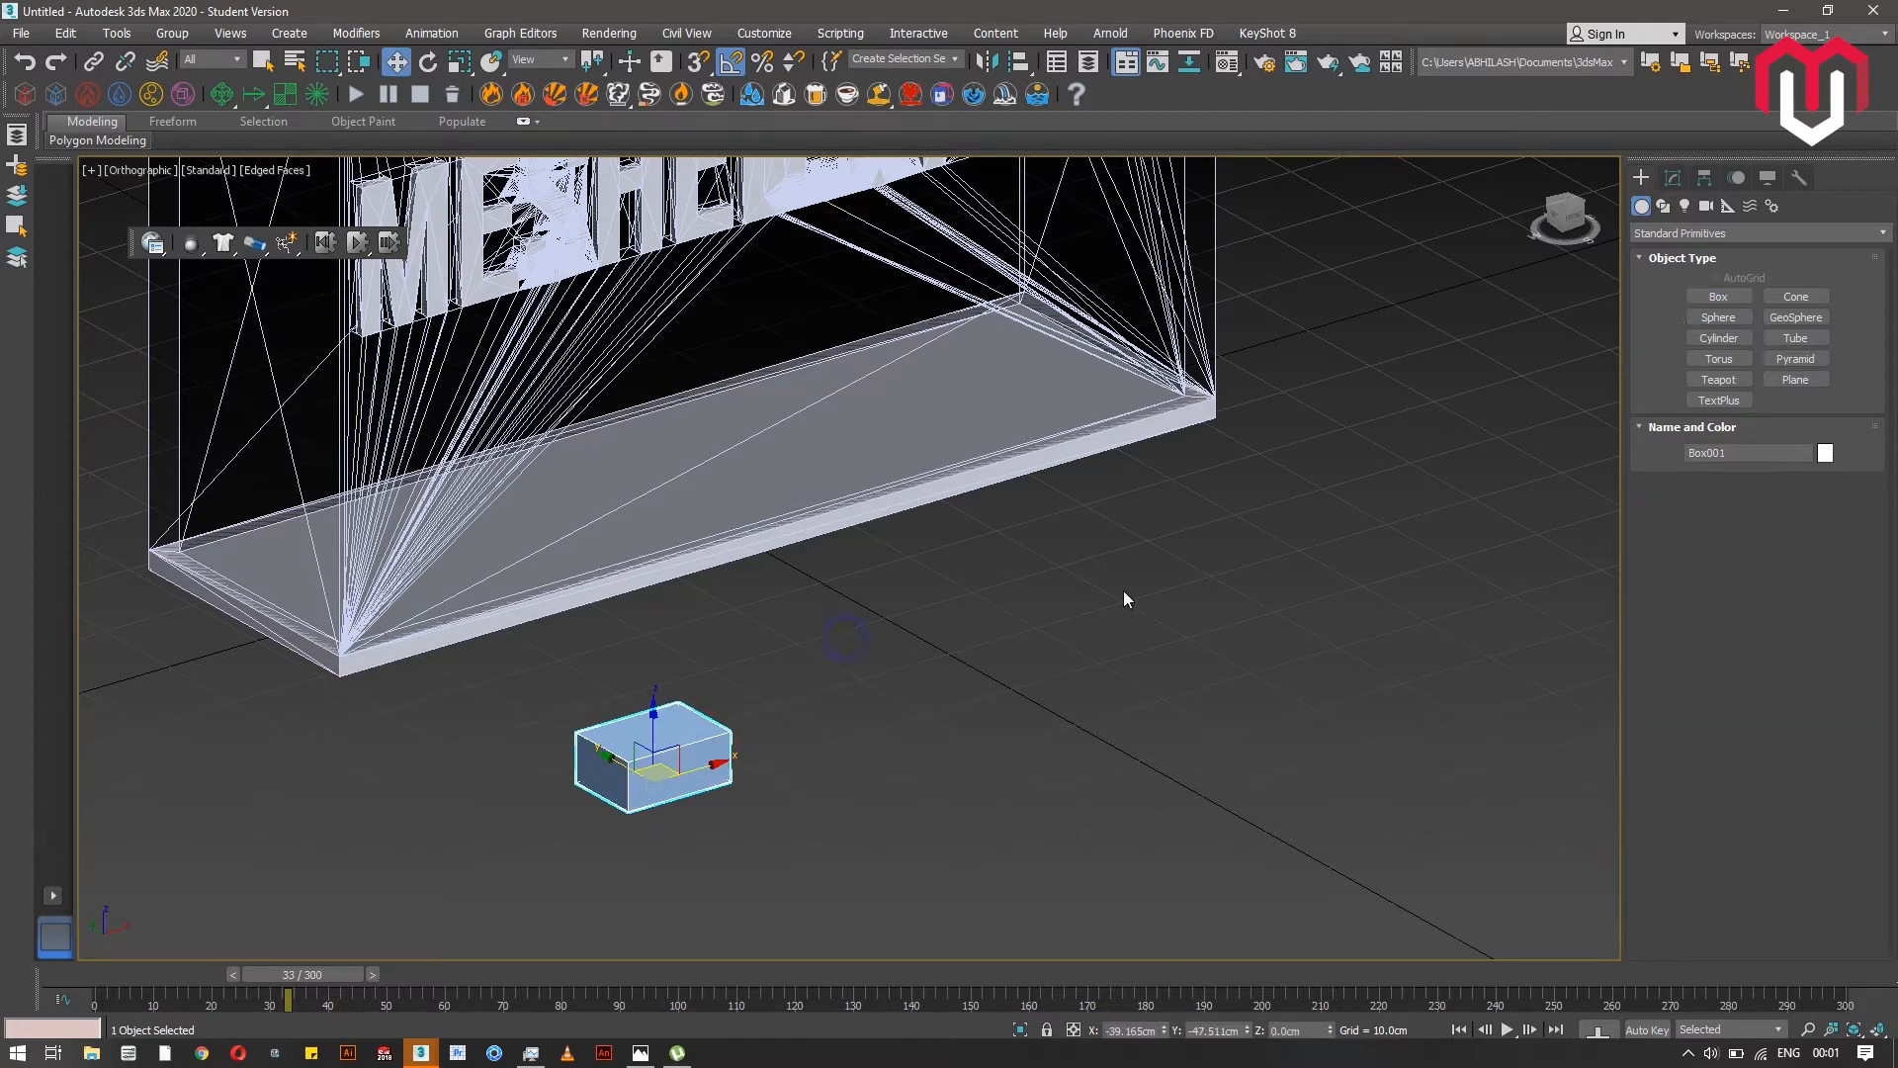
- Create two more ground boxes beside the first, about 6.4 x 5 x 4.8 cm and 9.1 x 8.7 x 1.6 cm
{"action": "left_click", "coordinate": [1717, 297]}
{"action": "left_click_drag", "start_coordinate": [771, 671], "coordinate": [856, 680]}
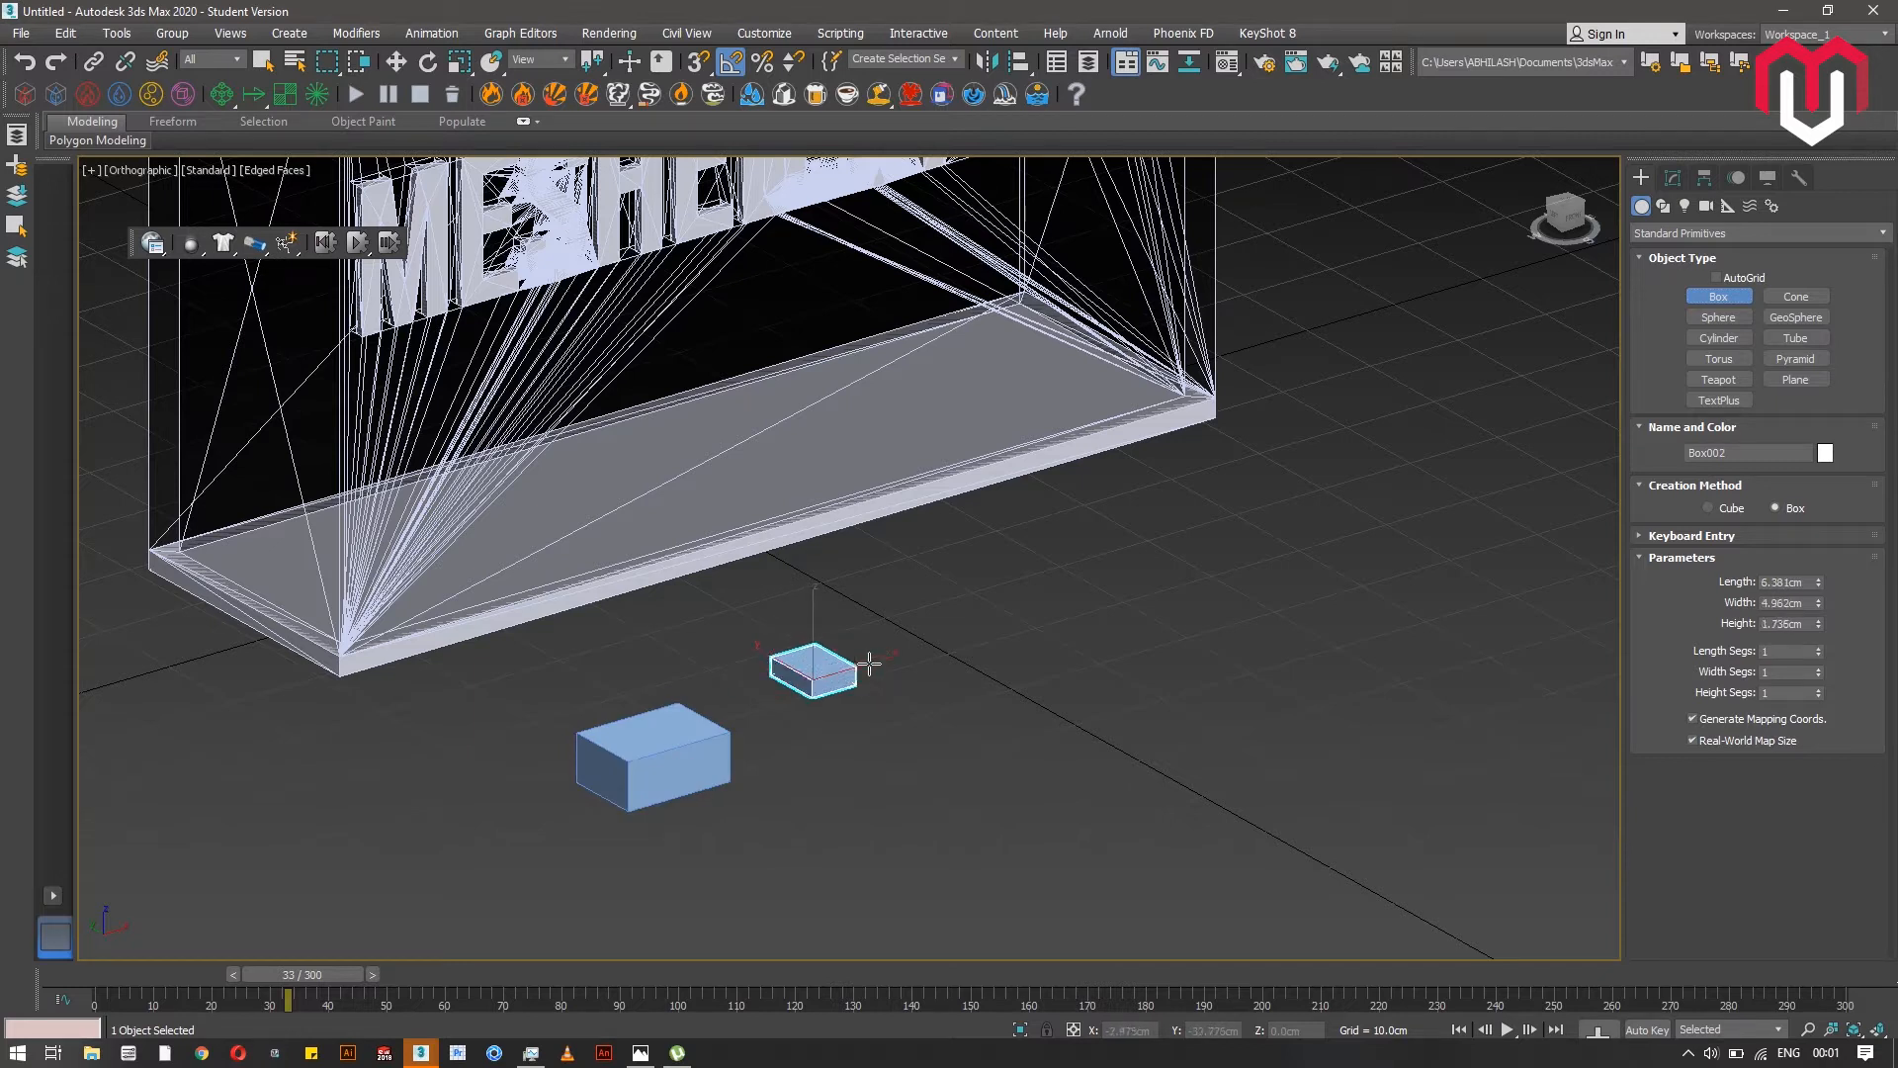
{"action": "left_click", "coordinate": [869, 633]}
{"action": "left_click_drag", "start_coordinate": [988, 627], "coordinate": [1124, 634]}
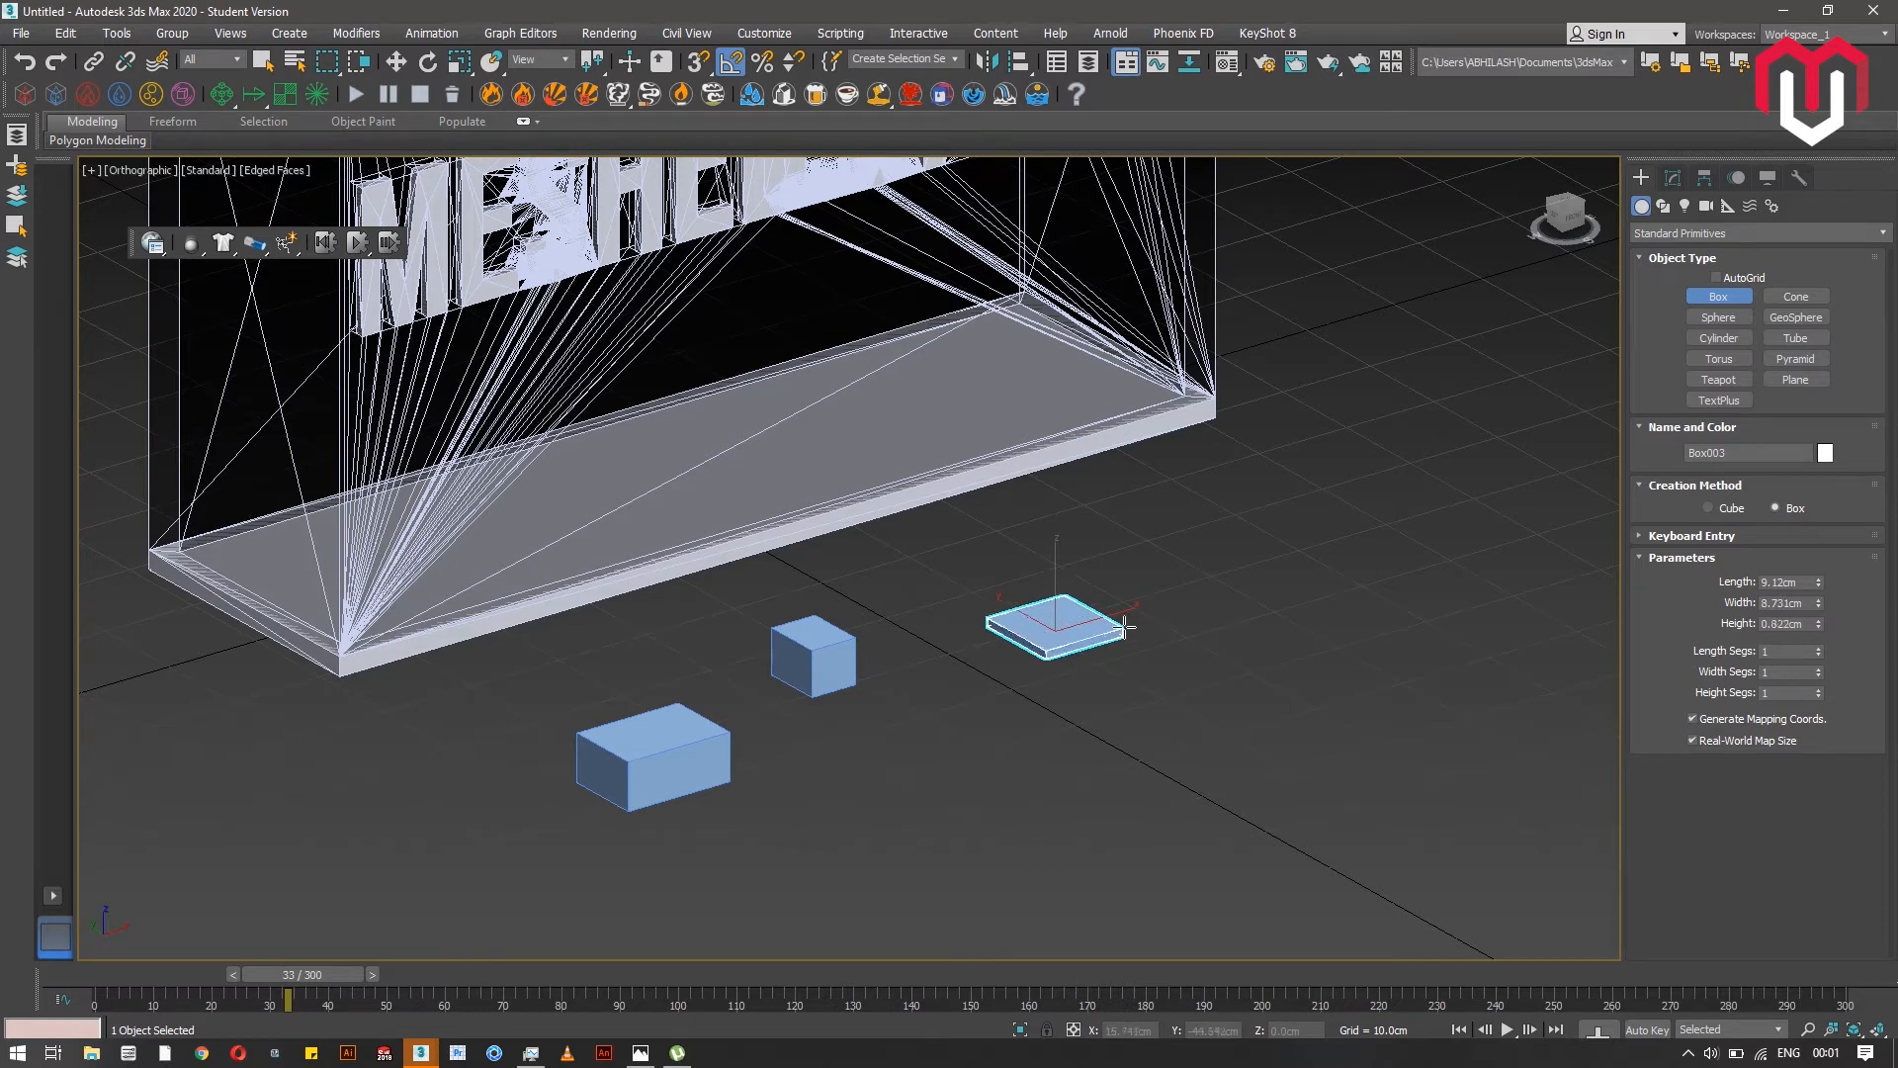
{"action": "left_click", "coordinate": [1129, 619]}
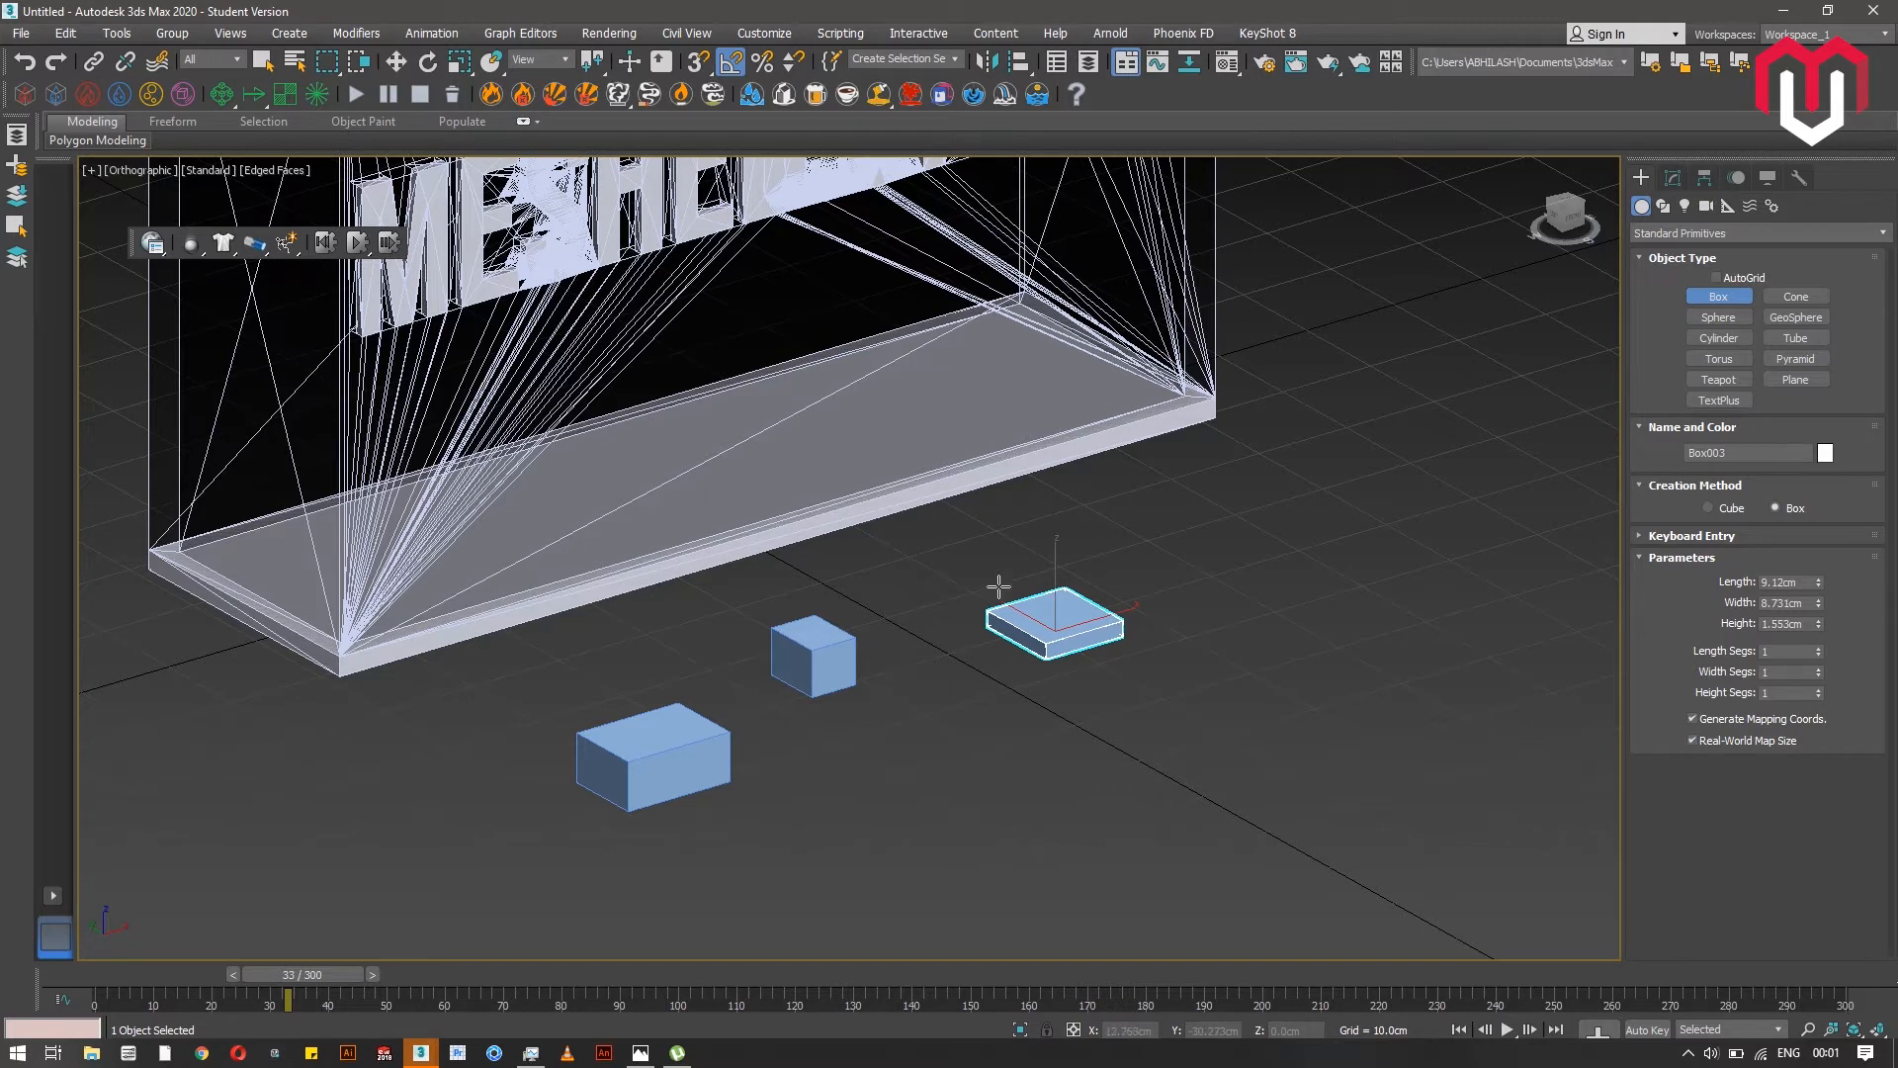
{"action": "key", "text": "w"}
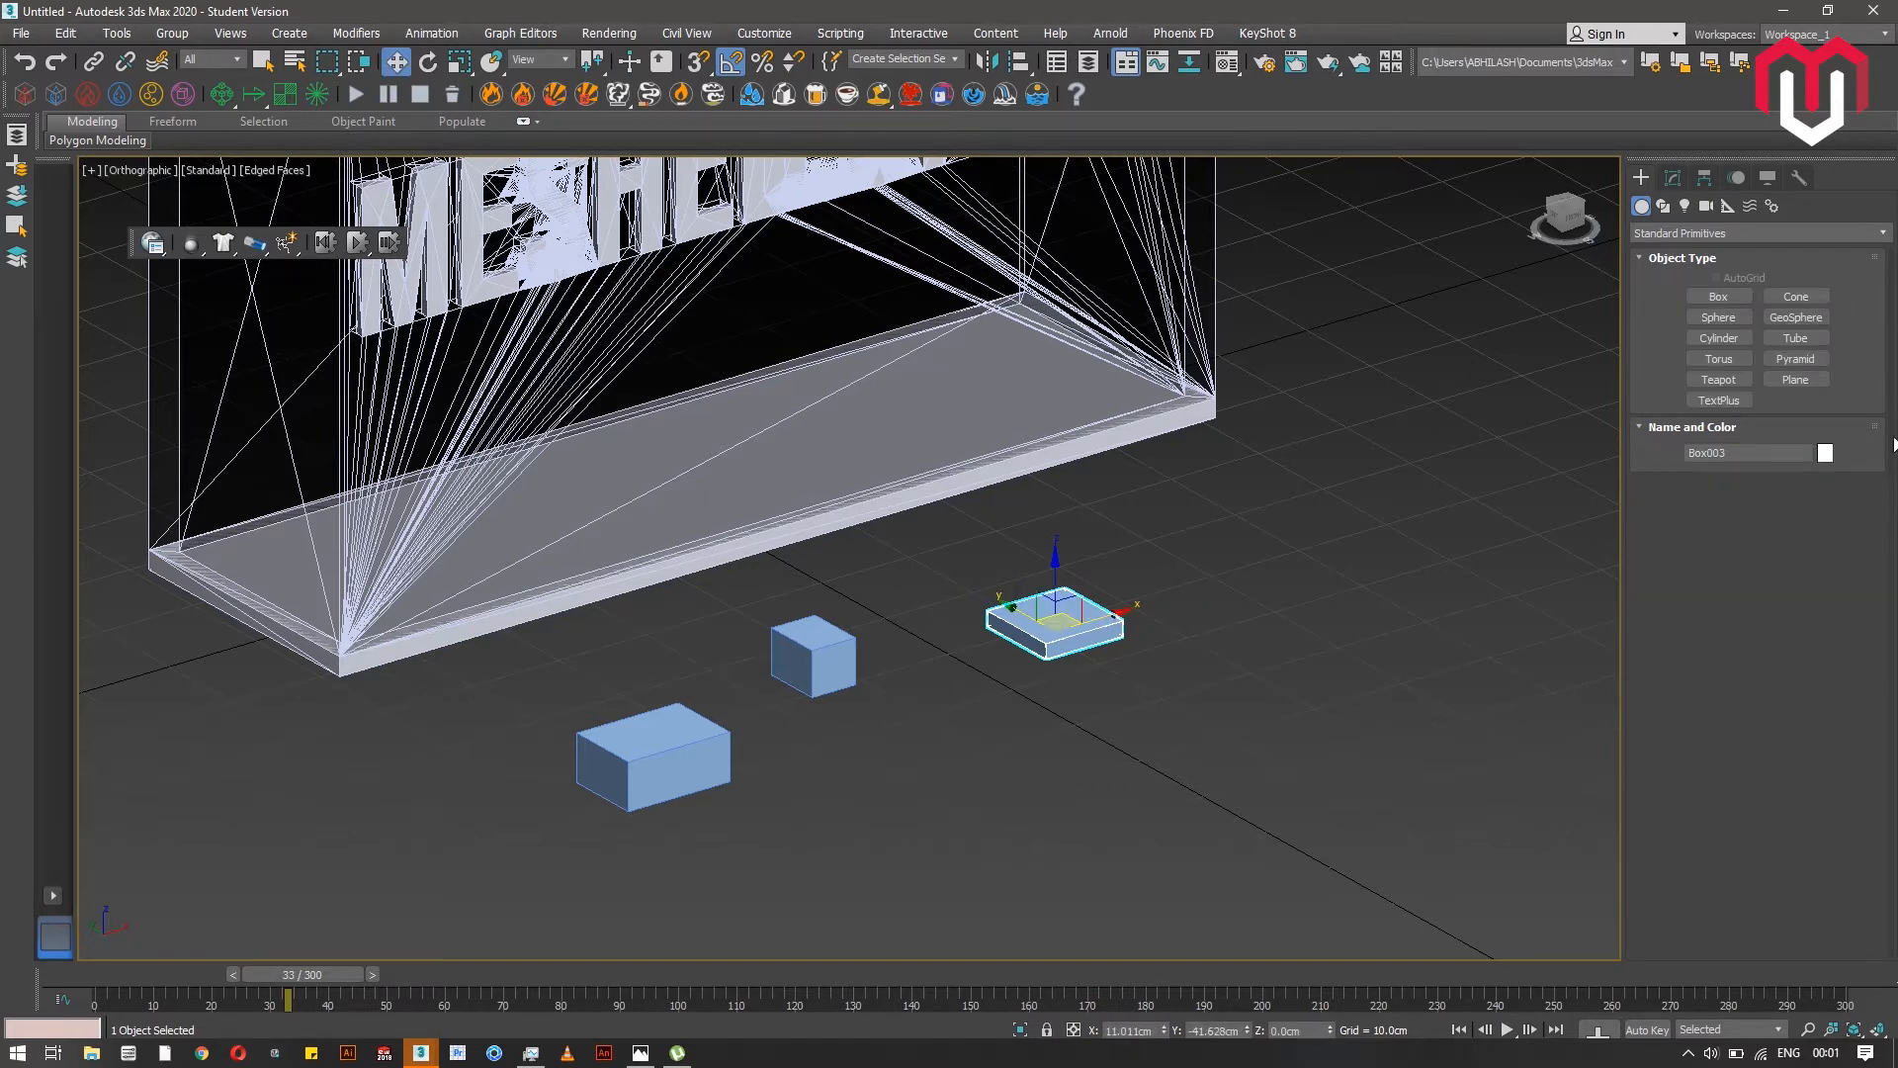
{"action": "left_click", "coordinate": [660, 746]}
{"action": "right_click", "coordinate": [659, 741]}
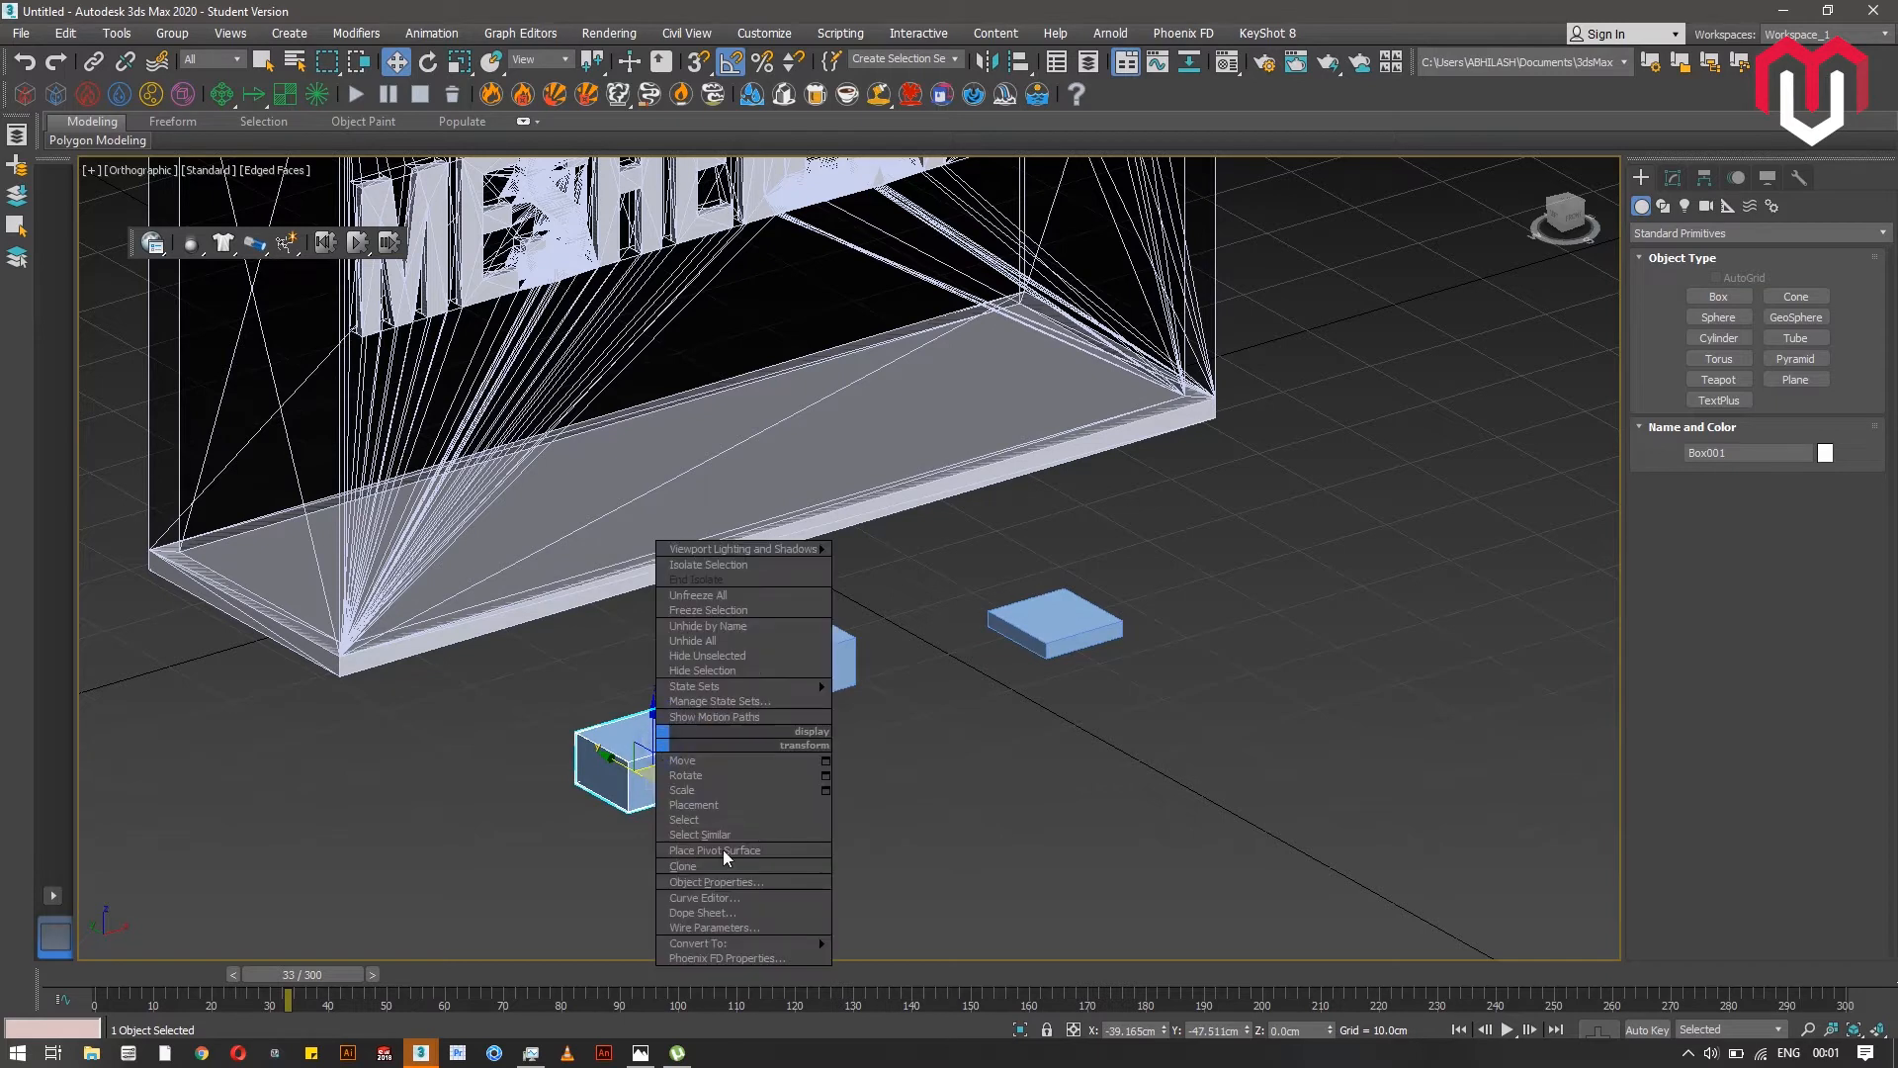
{"action": "mouse_move", "coordinate": [779, 944]}
{"action": "left_click", "coordinate": [909, 953]}
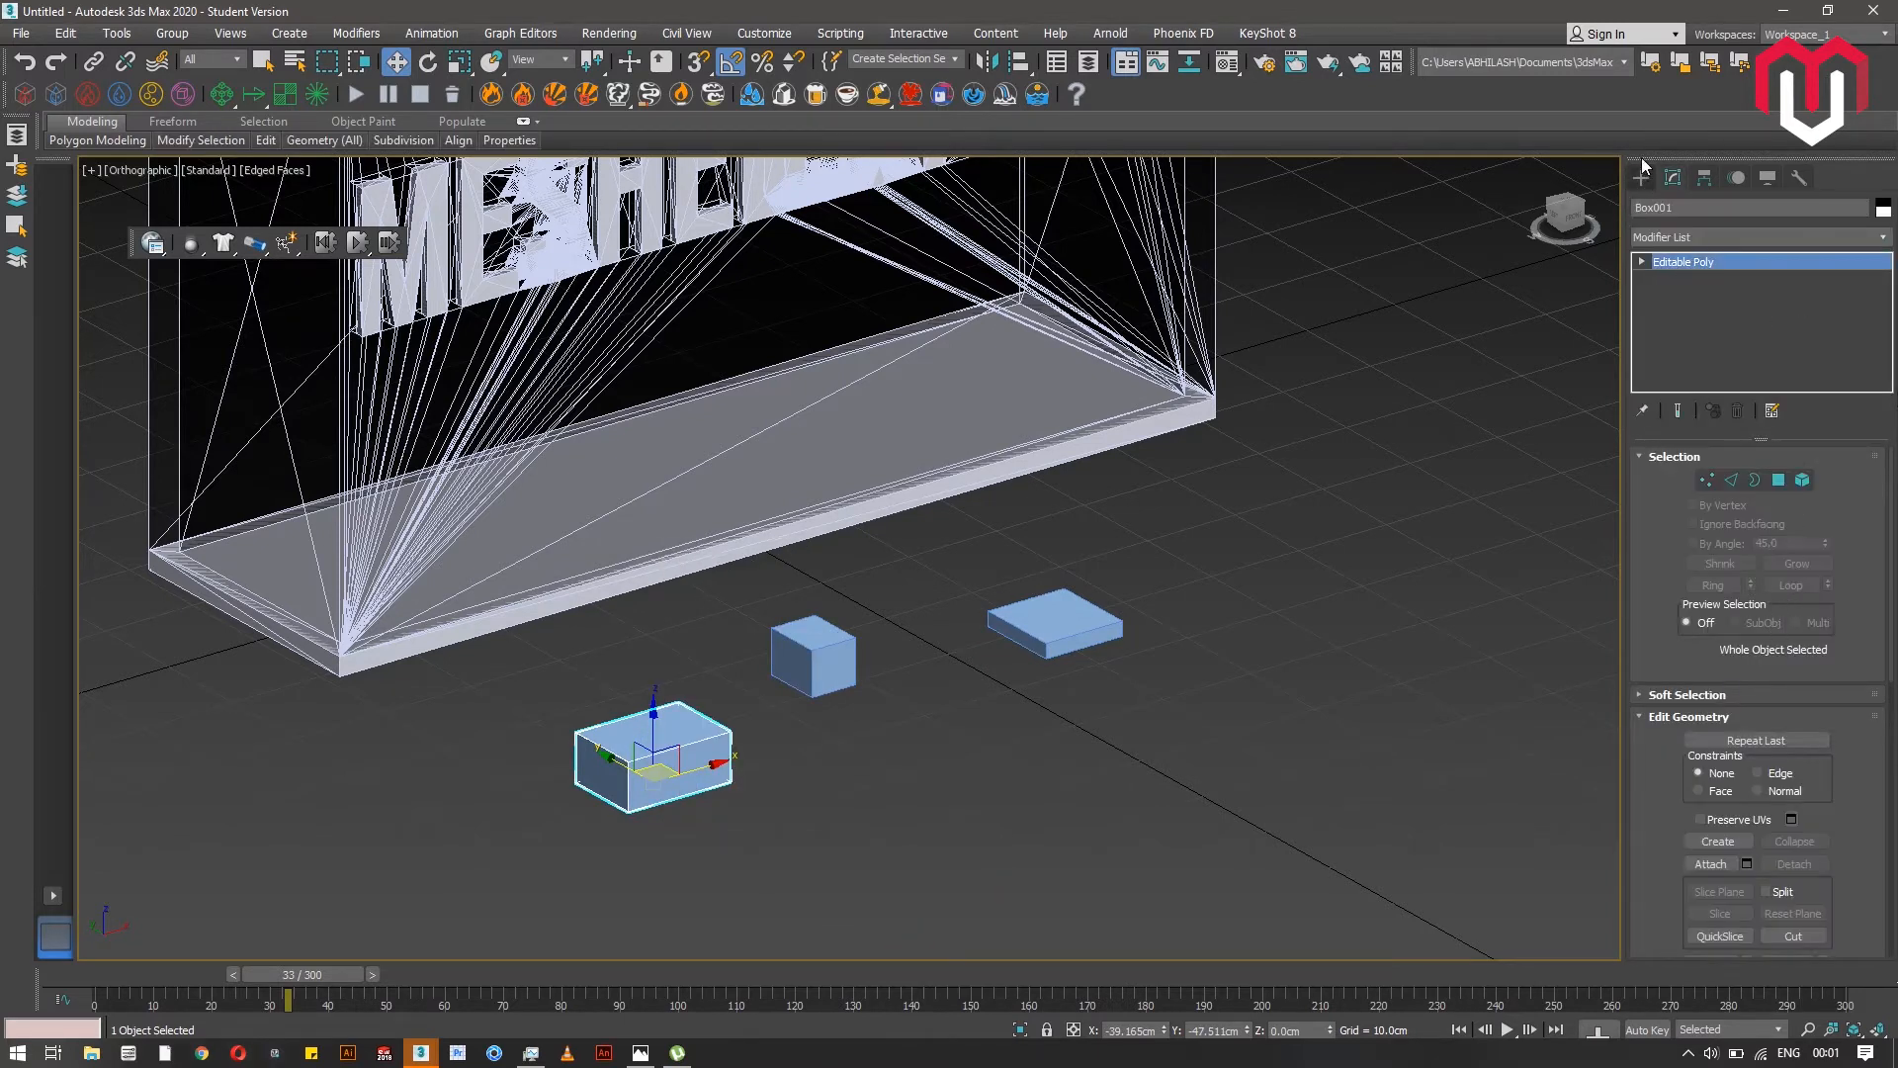
{"action": "key", "text": "ctrl+z"}
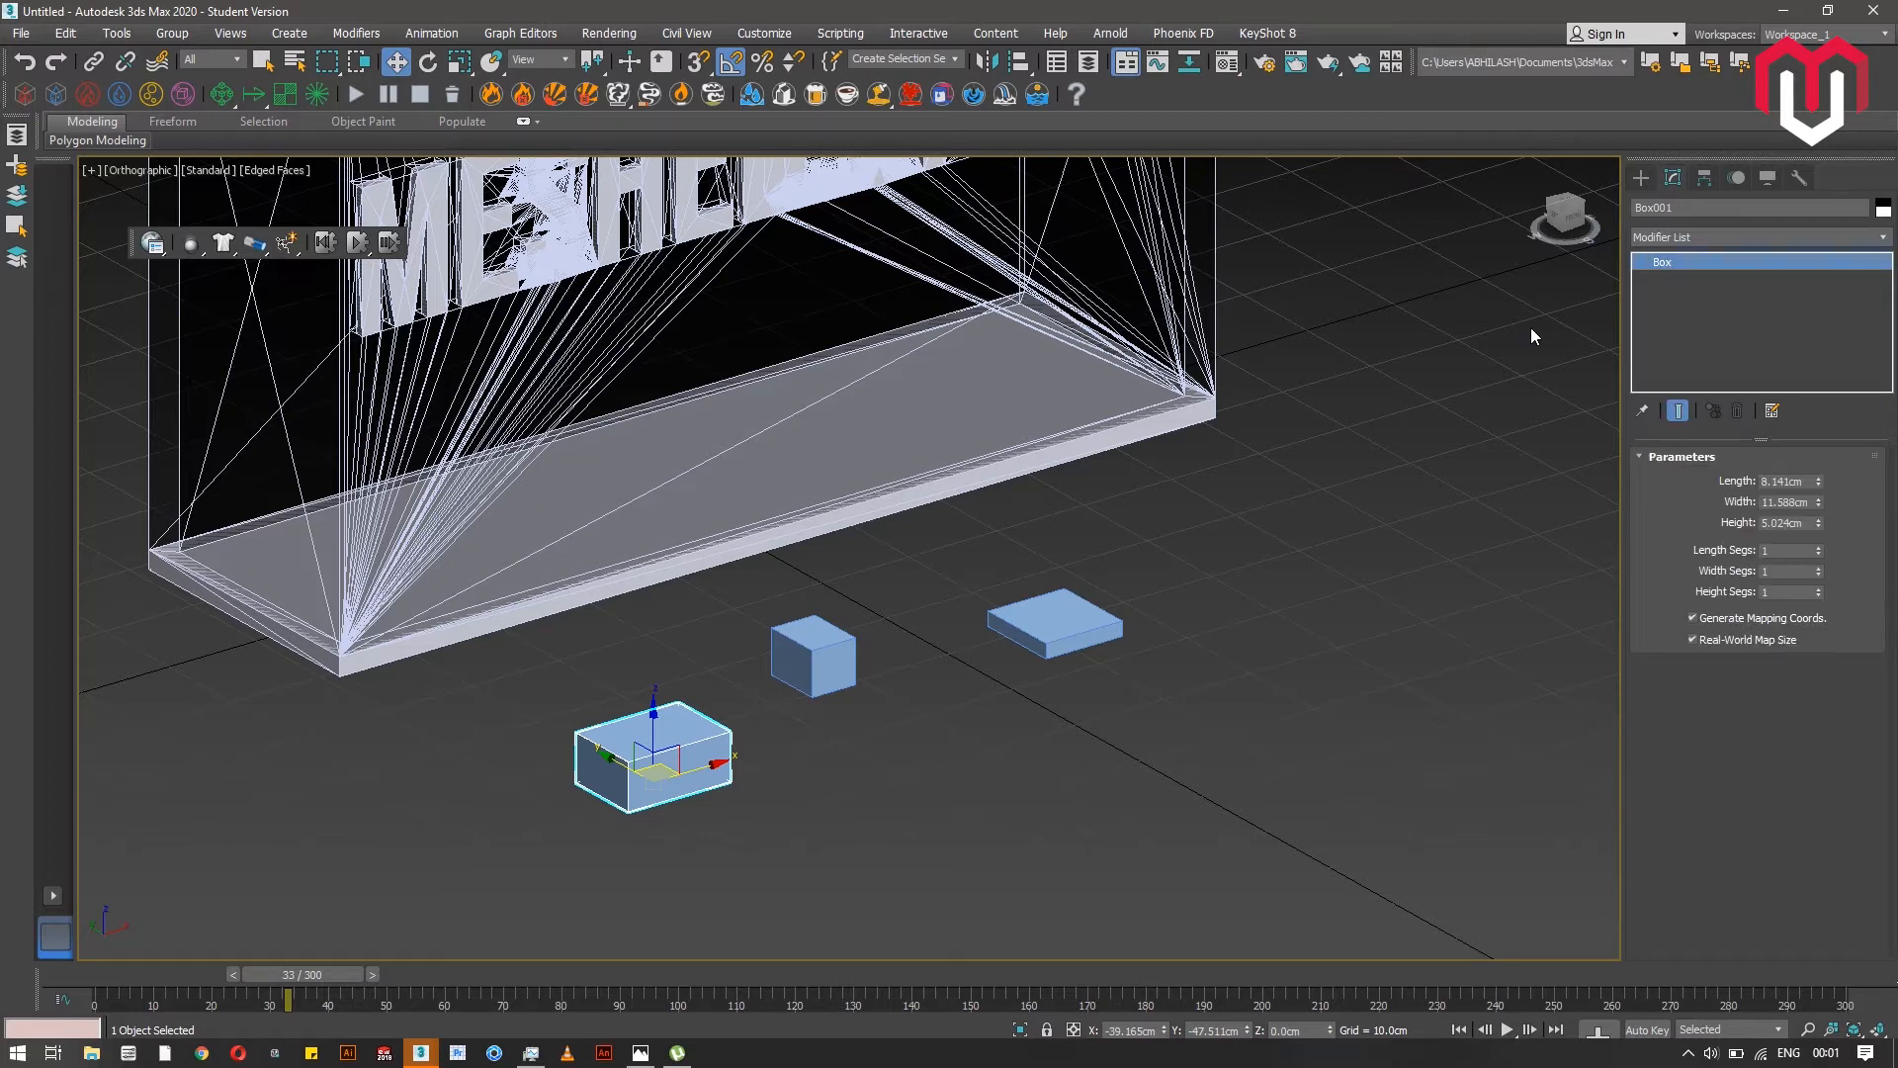
- Set the length, width and height segments of the first small box to 3 each
{"action": "double_click", "coordinate": [1796, 549]}
{"action": "scroll", "coordinate": [623, 802], "scroll_direction": "up", "scroll_amount": 10}
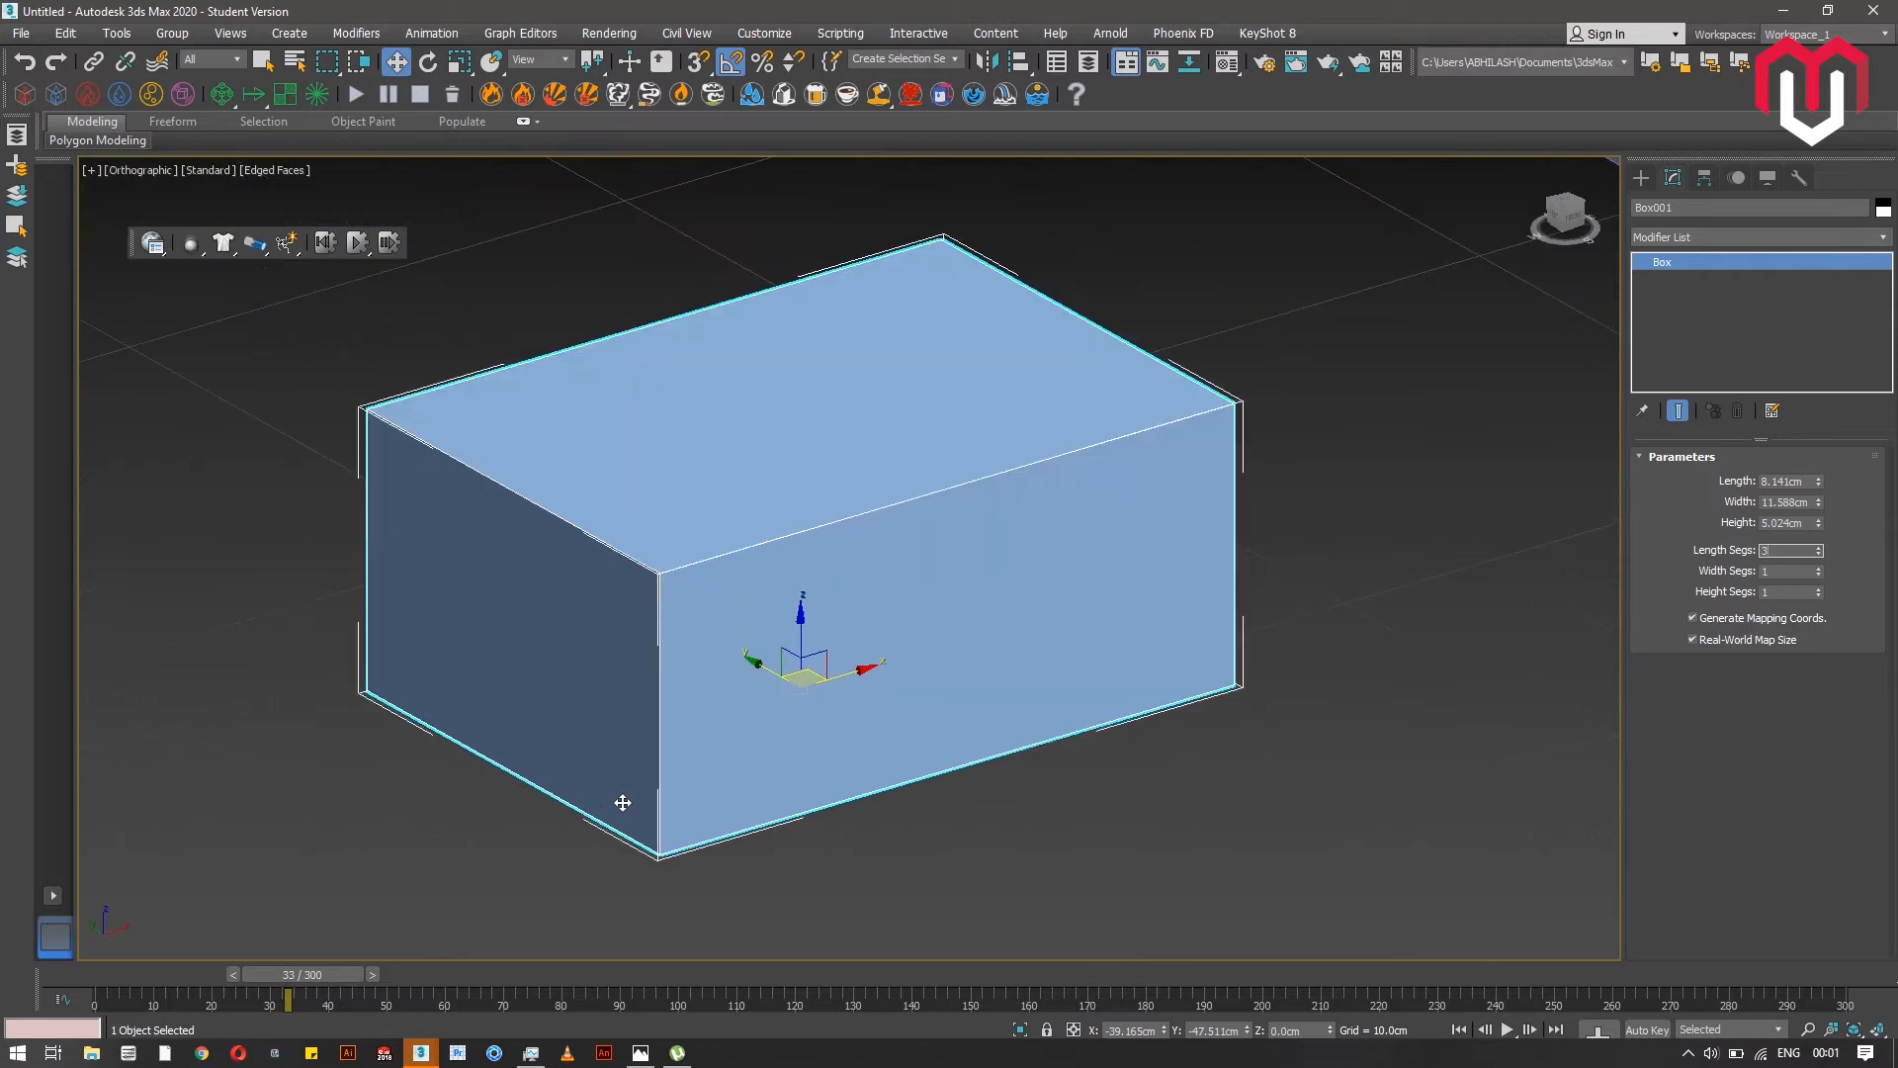
{"action": "double_click", "coordinate": [1783, 570]}
{"action": "type", "text": "3"}
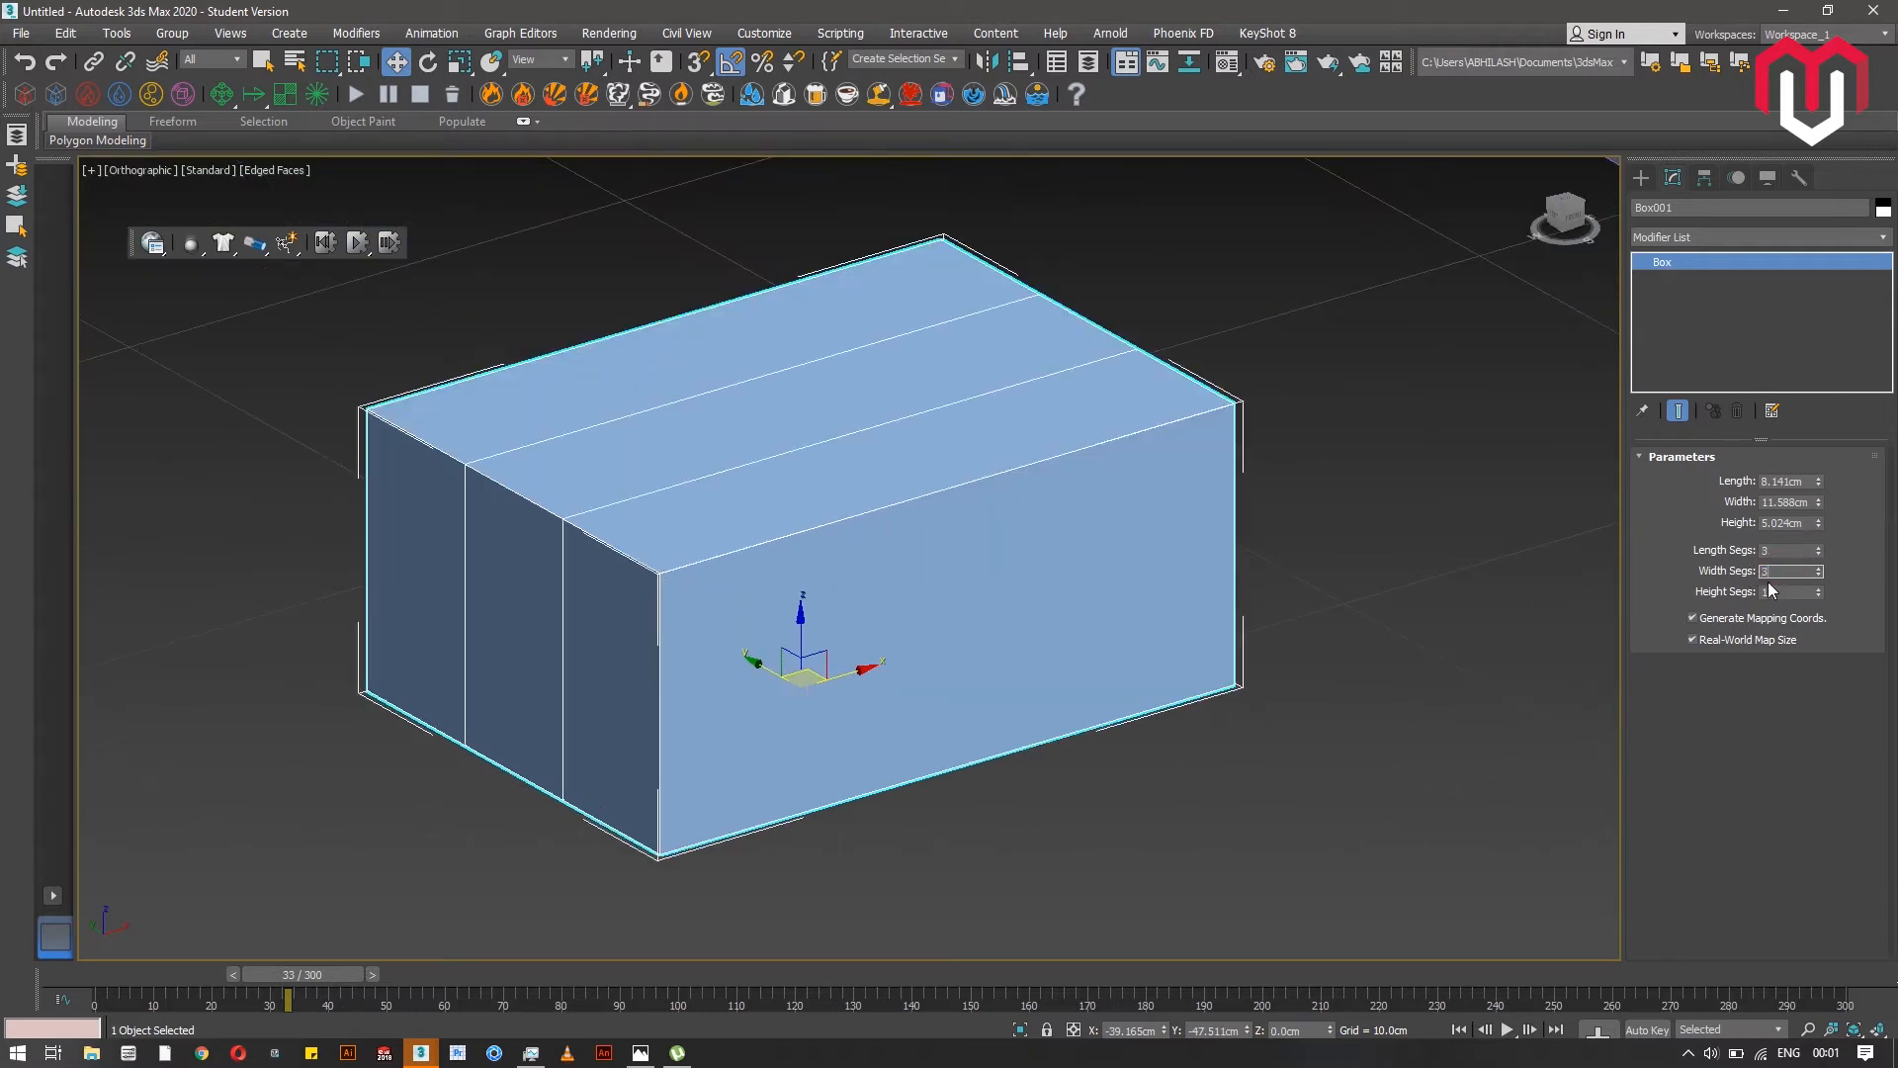
{"action": "left_click", "coordinate": [1769, 590]}
{"action": "type", "text": "3"}
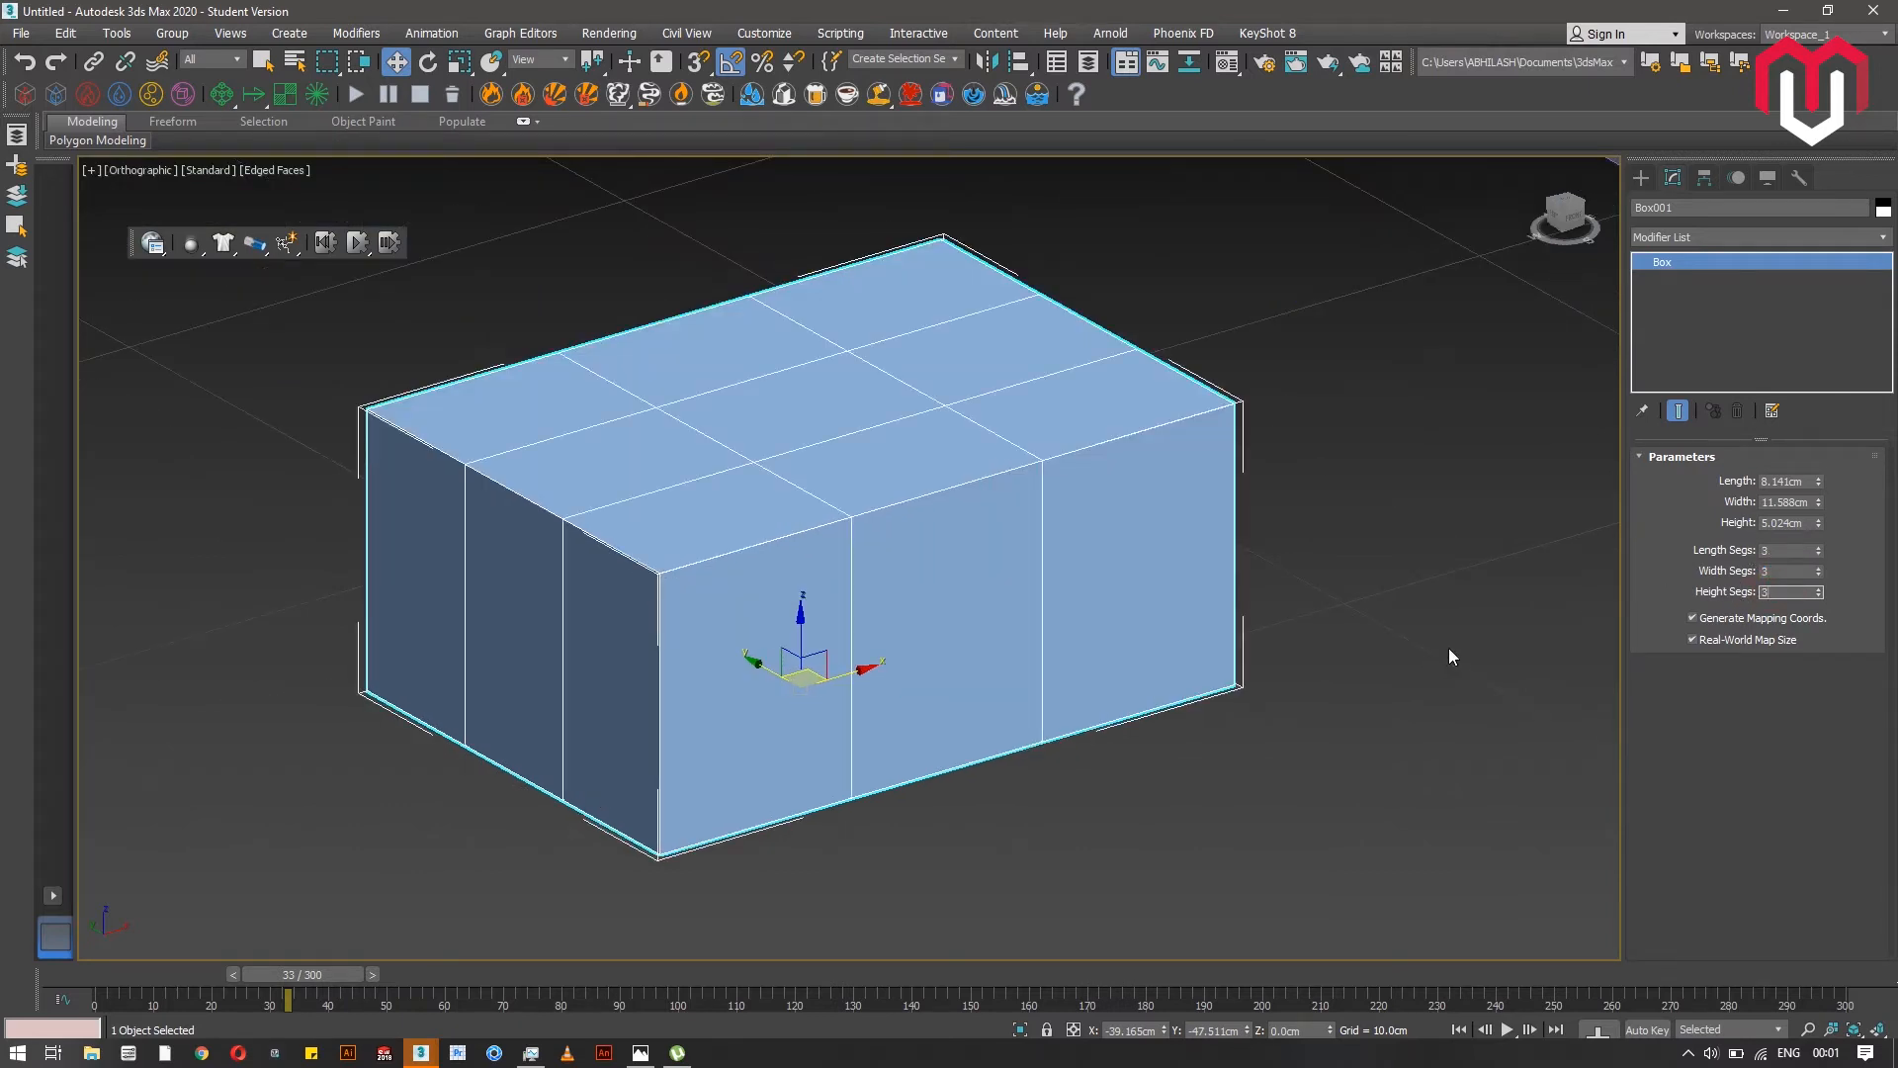
{"action": "left_click", "coordinate": [1784, 549]}
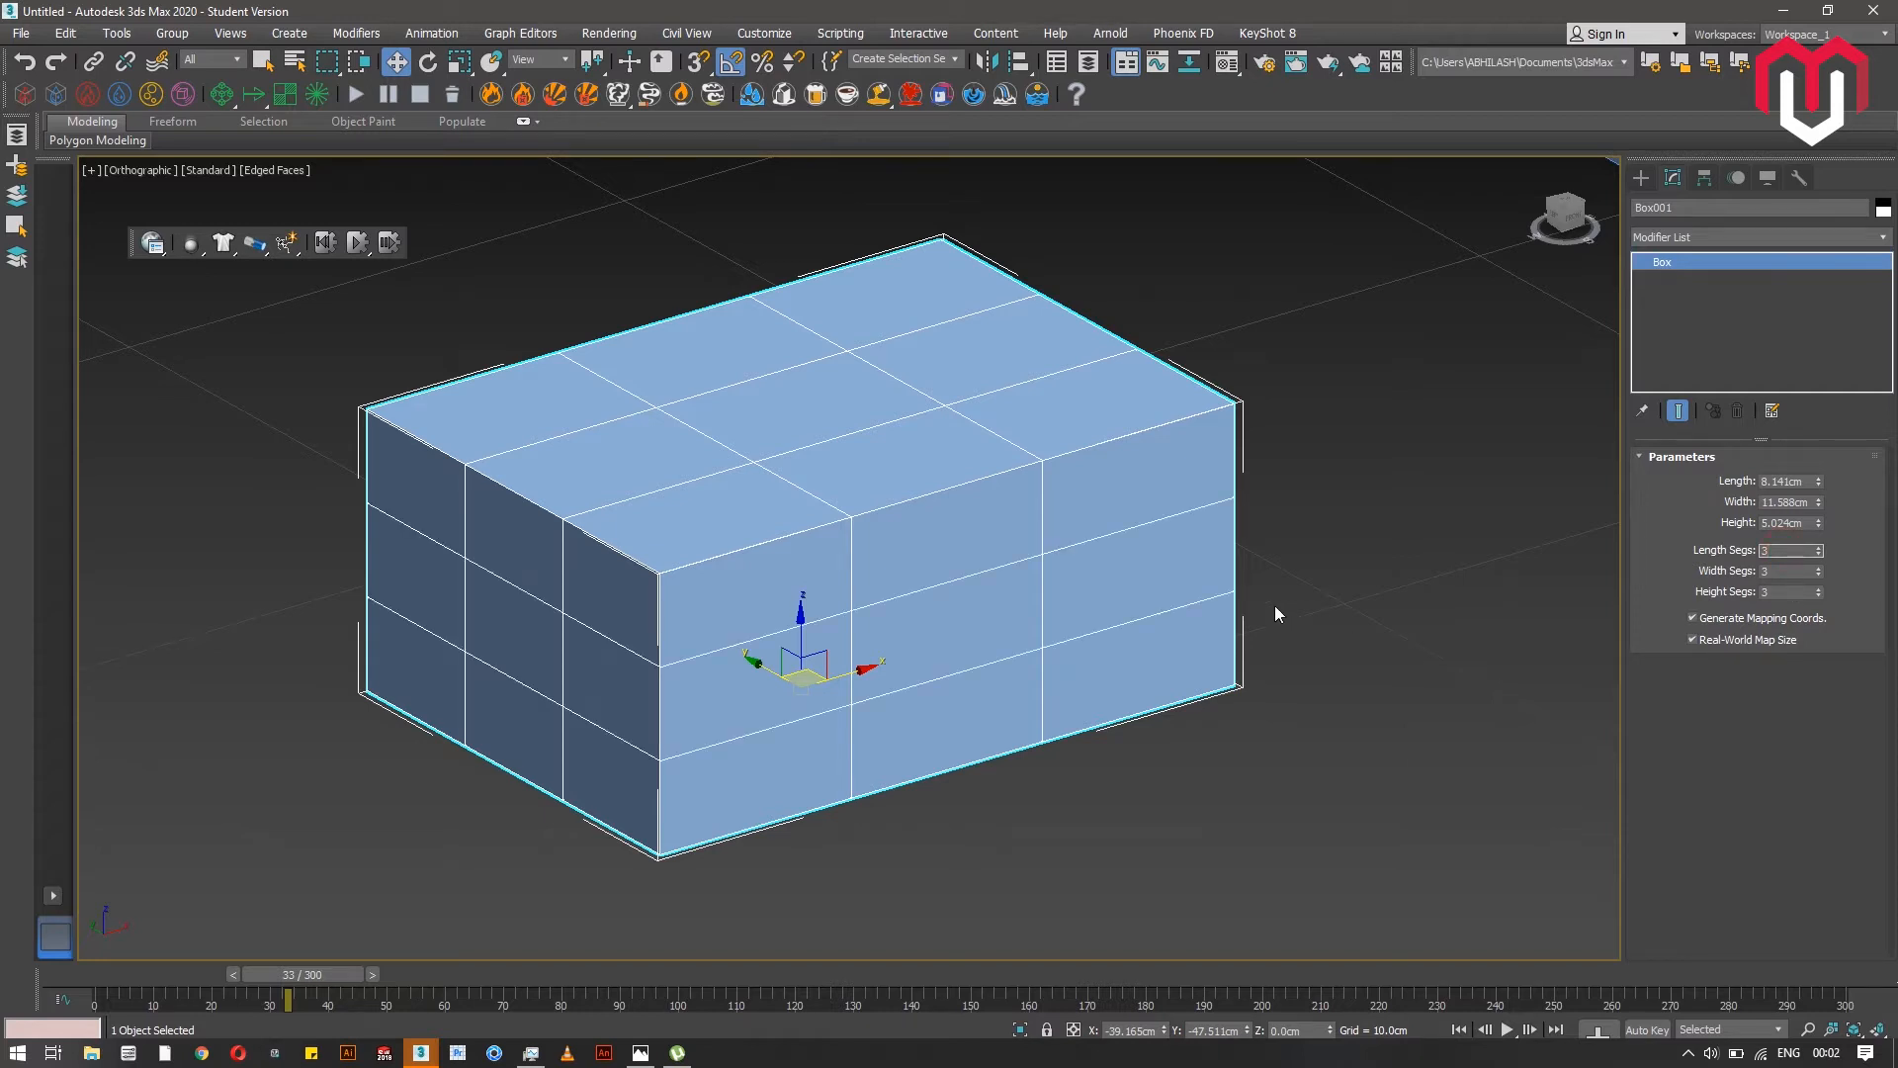
- Convert the segmented small box to an Editable Poly
{"action": "scroll", "coordinate": [1274, 605], "scroll_direction": "down", "scroll_amount": 4}
{"action": "right_click", "coordinate": [1242, 520]}
{"action": "mouse_move", "coordinate": [1208, 727]}
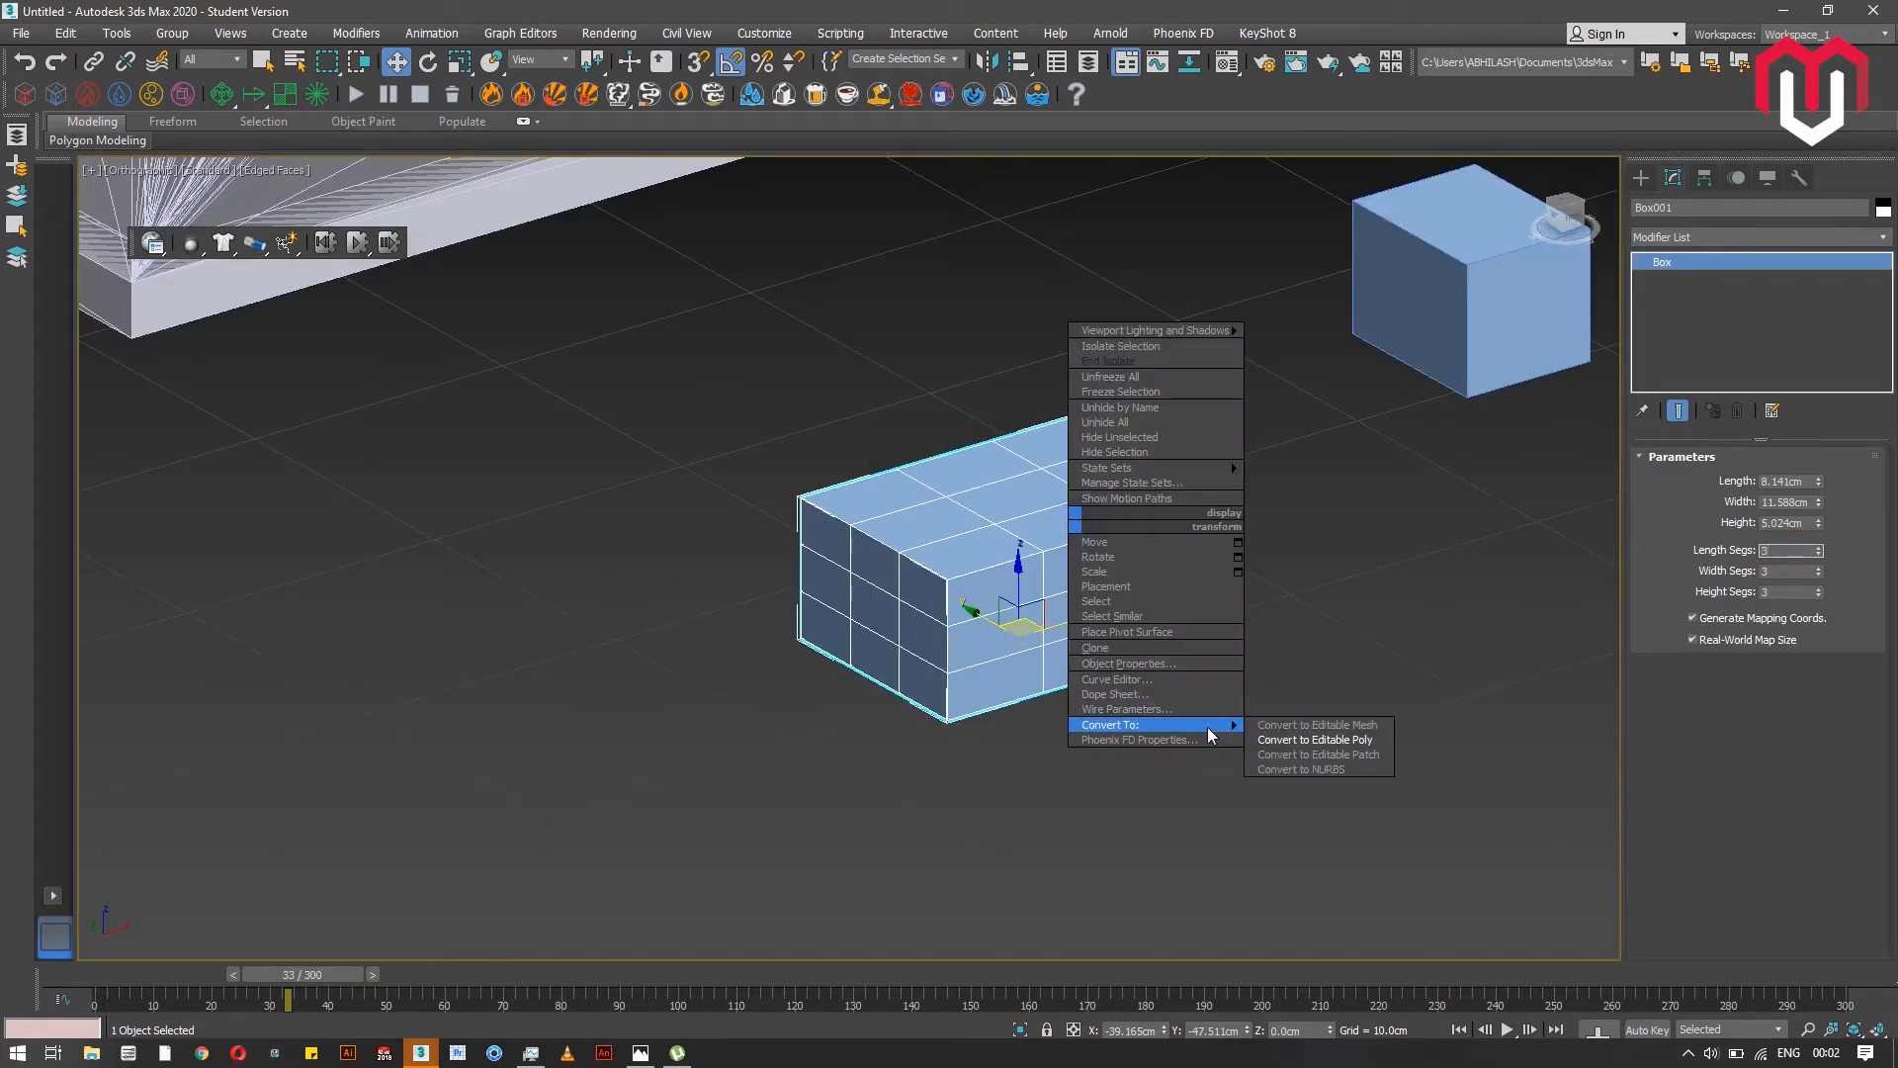
{"action": "left_click", "coordinate": [1285, 740]}
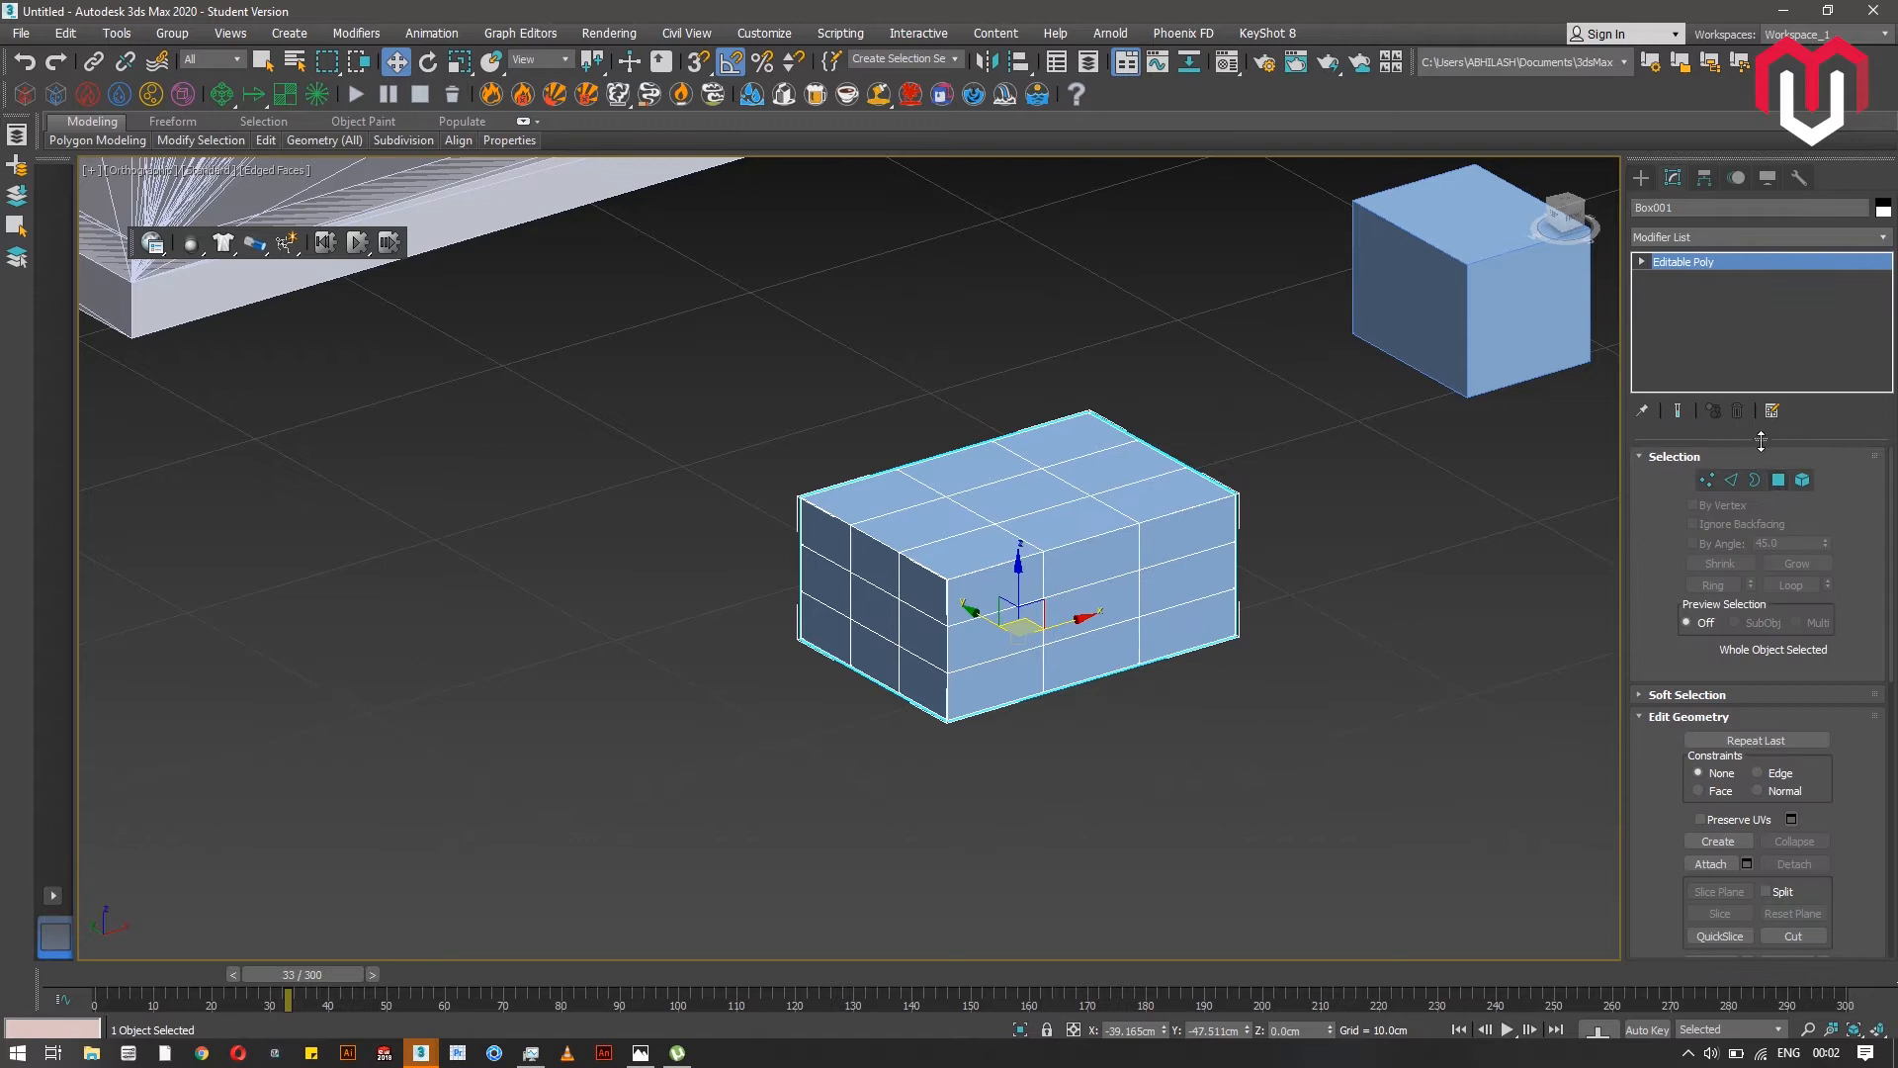
{"action": "left_click", "coordinate": [1718, 237]}
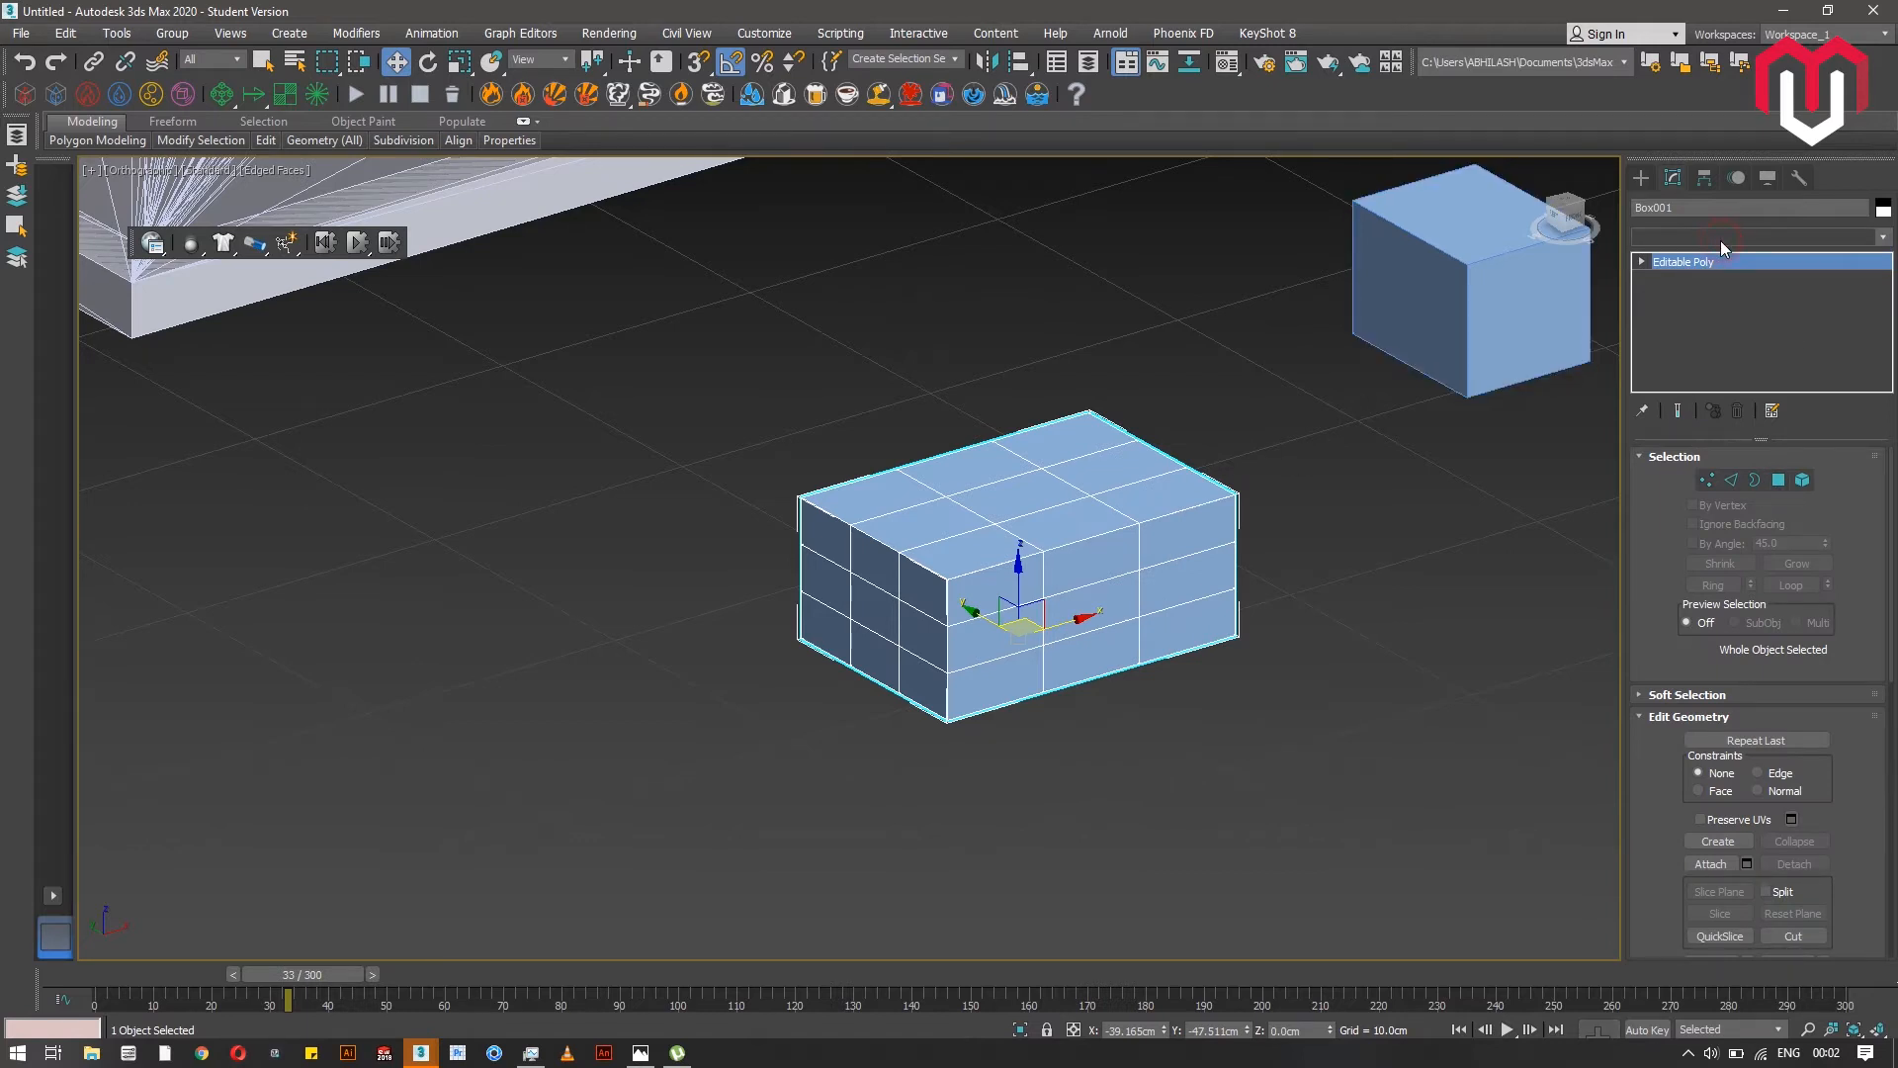
{"action": "left_click", "coordinate": [1319, 482]}
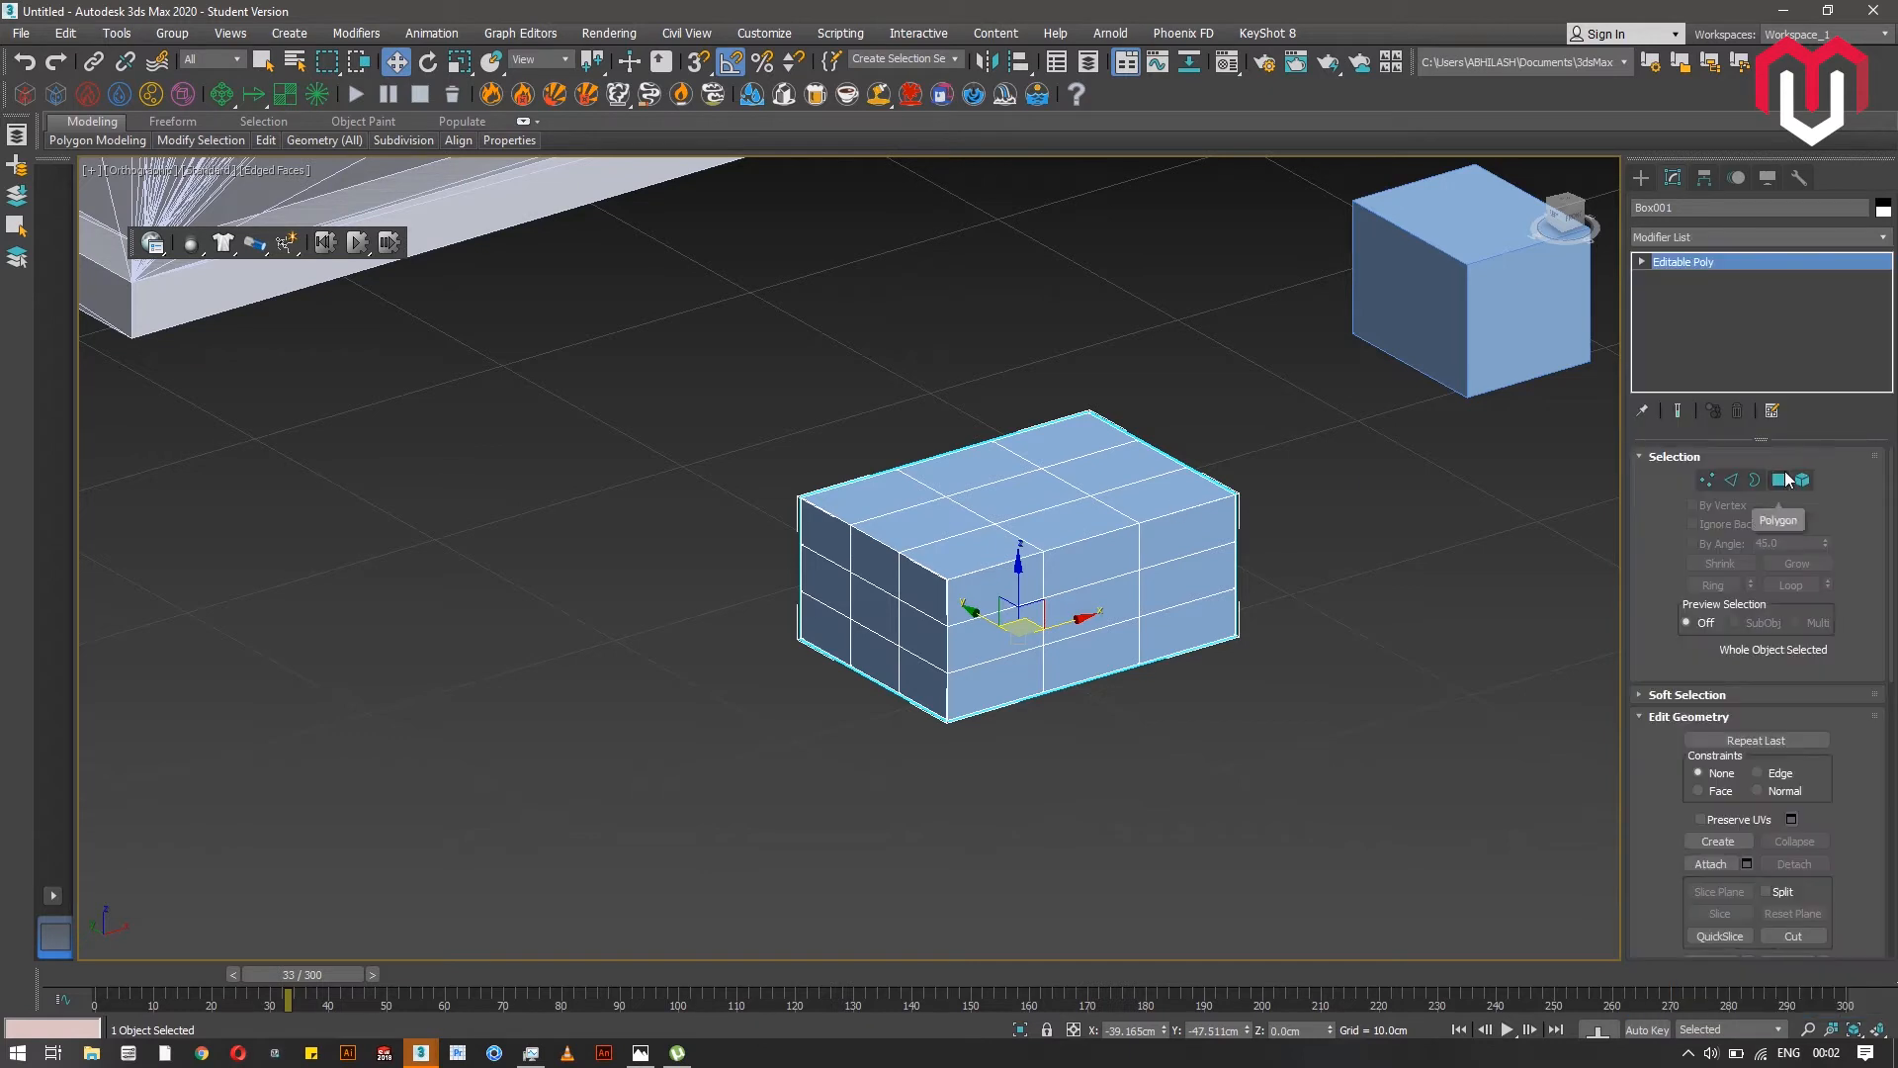
- Select all polygons of the editable small box and add a Noise modifier to them
{"action": "key", "text": "4"}
{"action": "left_click_drag", "start_coordinate": [1224, 729], "coordinate": [1352, 795]}
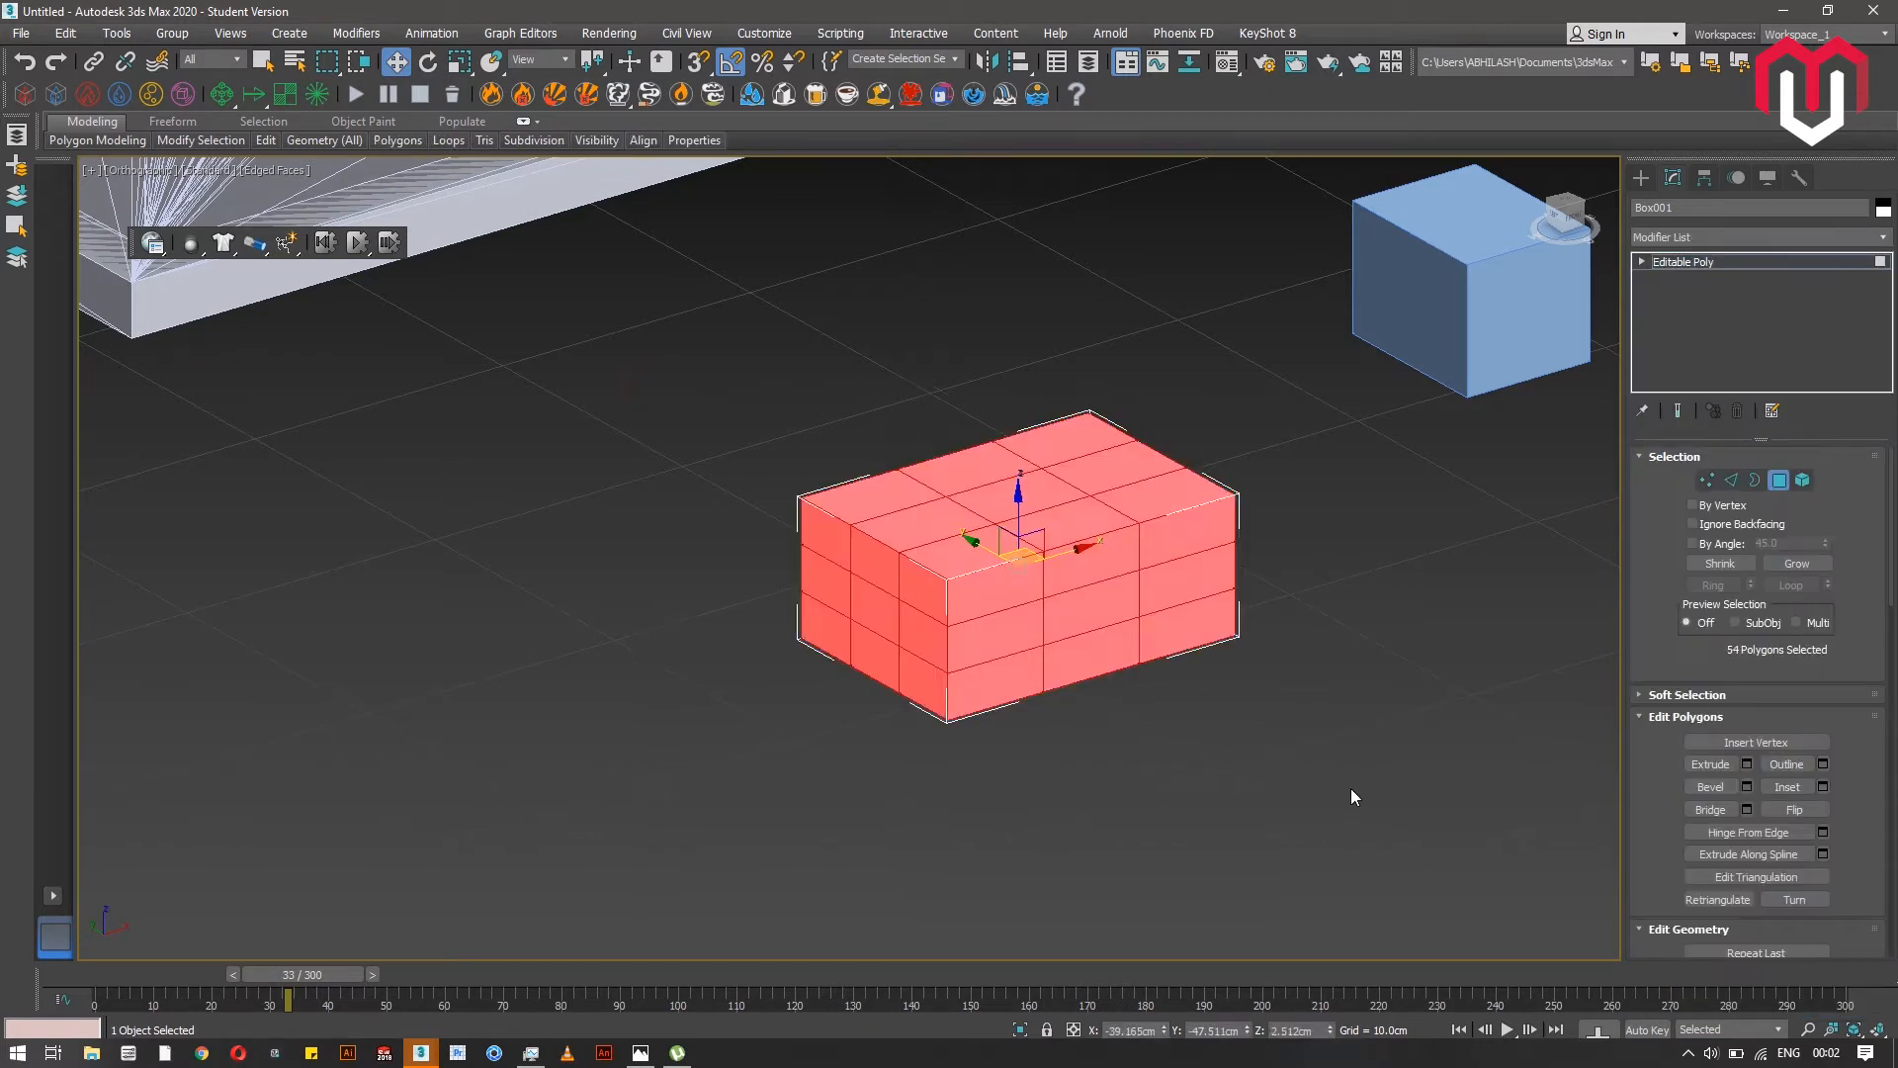
{"action": "left_click", "coordinate": [1737, 235]}
{"action": "key", "text": "n"}
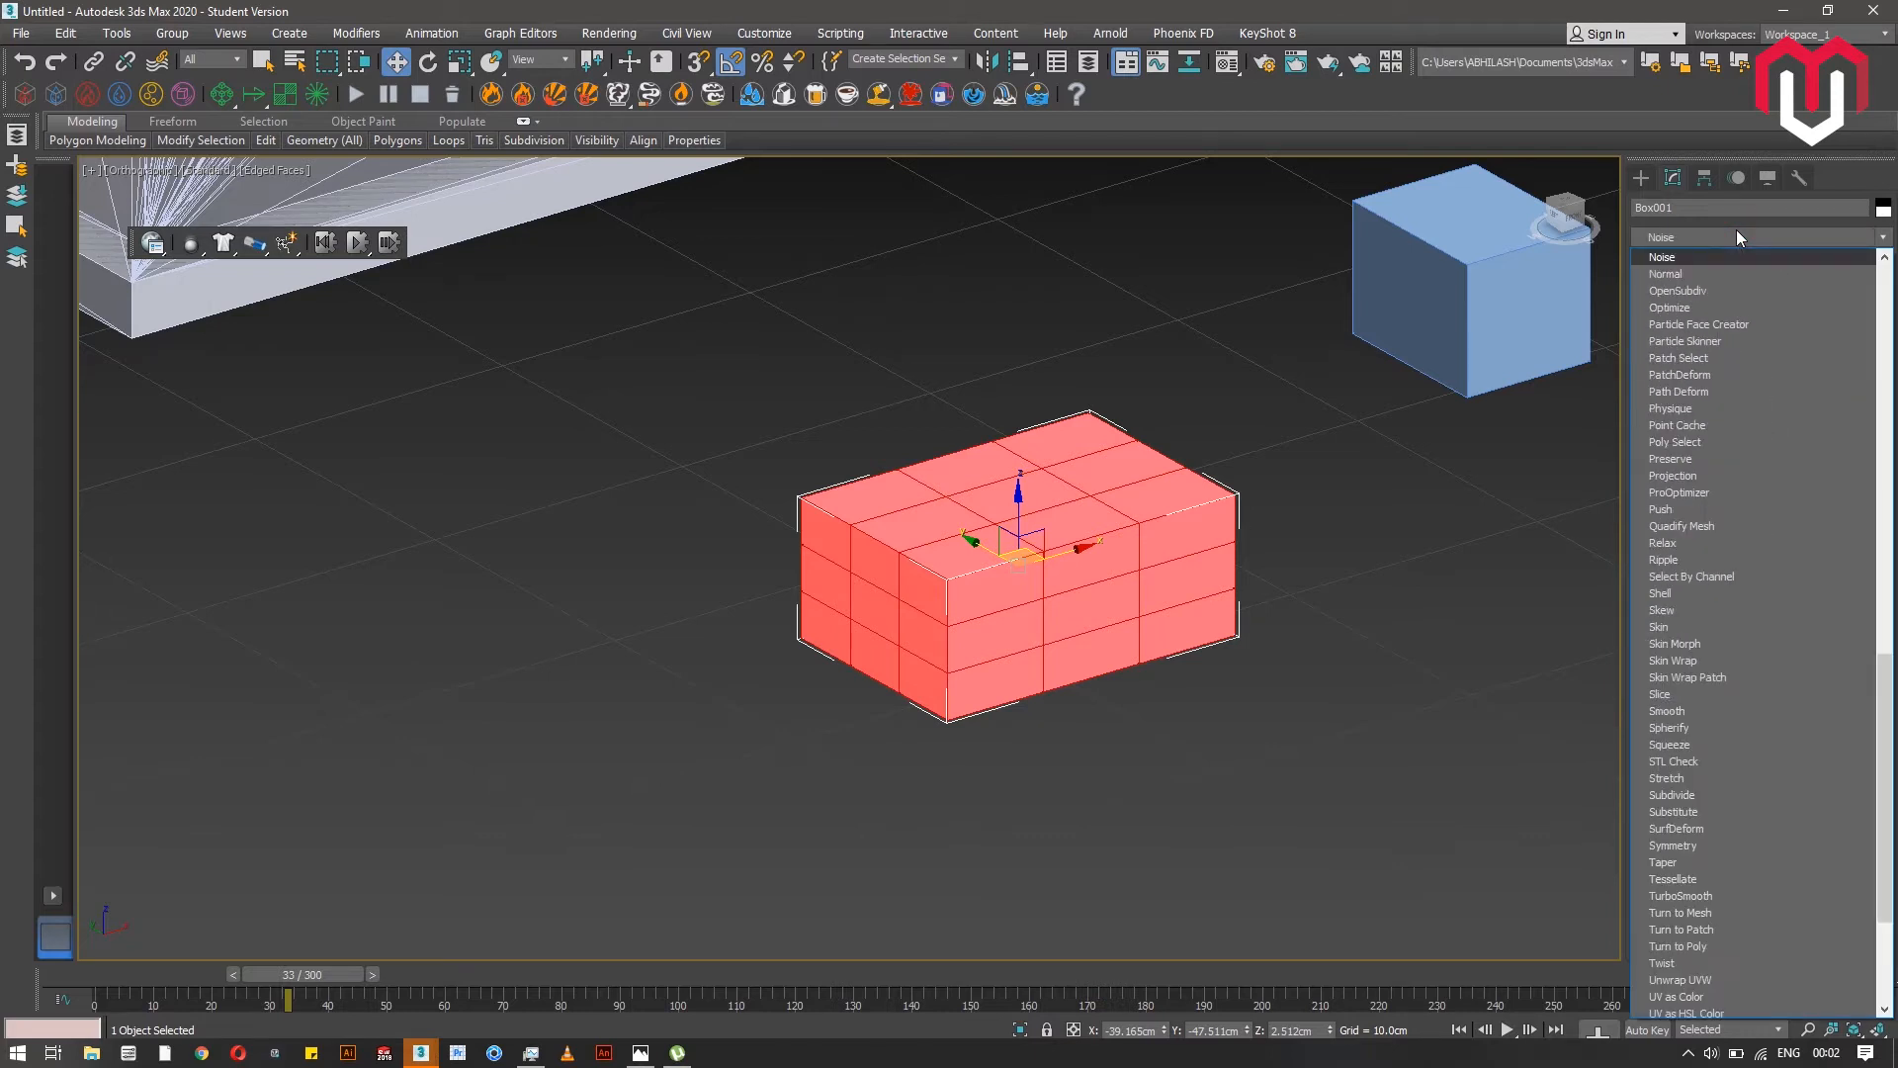
{"action": "key", "text": "Return"}
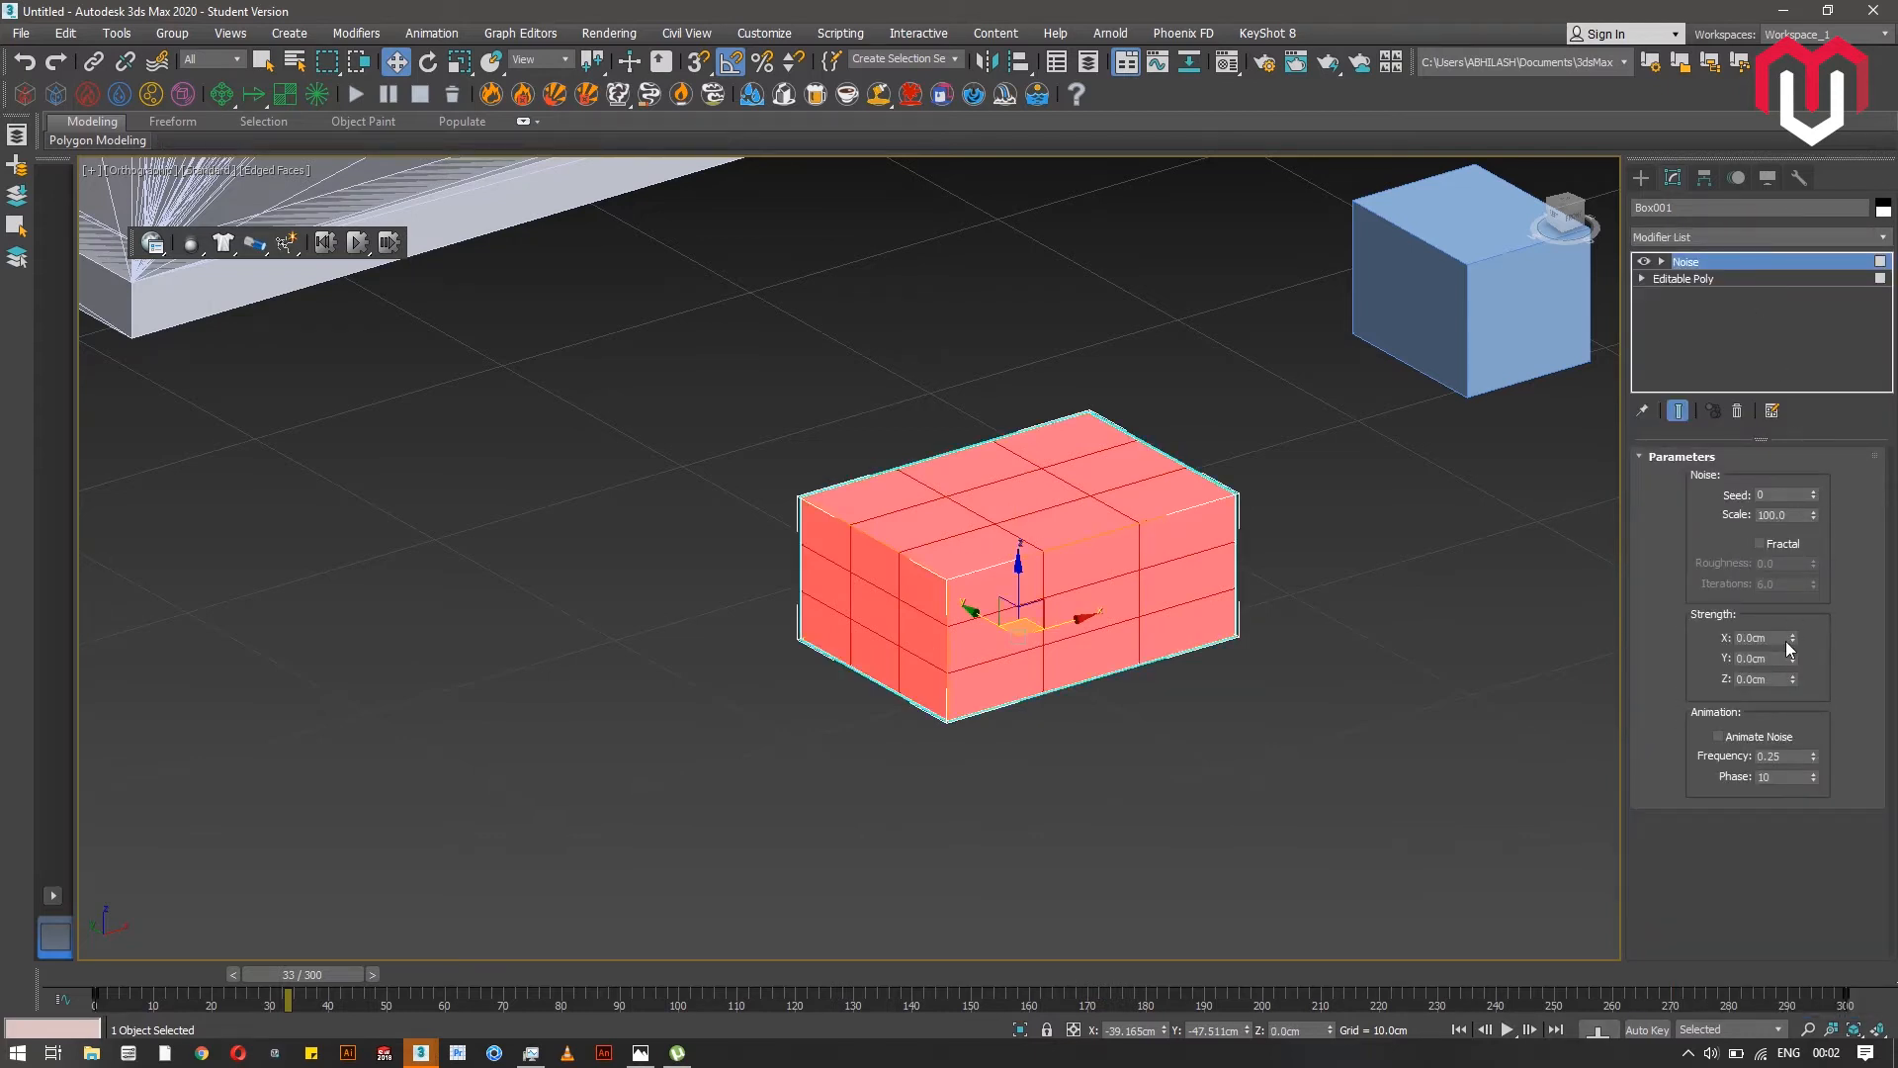
- Set the Noise strength to 5 cm on X, Y and Z, with seed 13 and scale 5.2
{"action": "left_click_drag", "start_coordinate": [1792, 633], "coordinate": [1694, 637]}
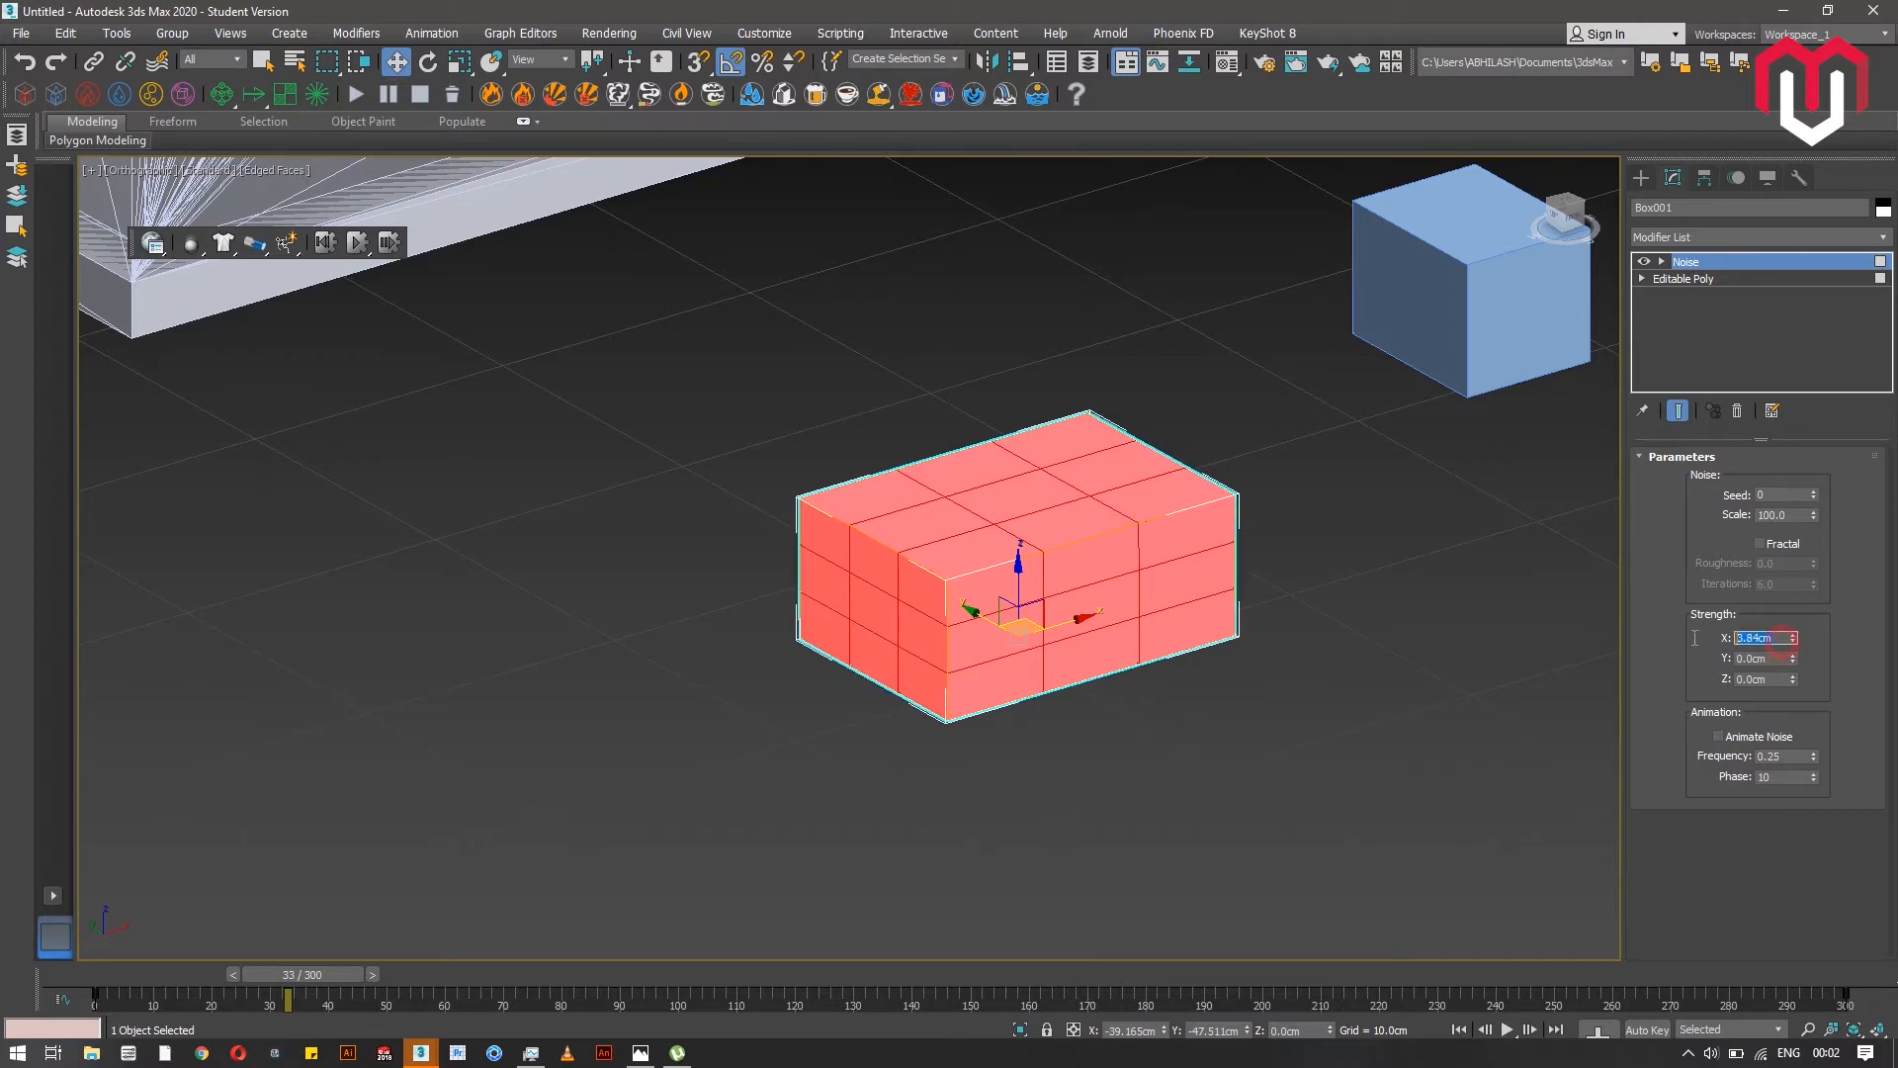
{"action": "type", "text": "1"}
{"action": "key", "text": "BackSpace"}
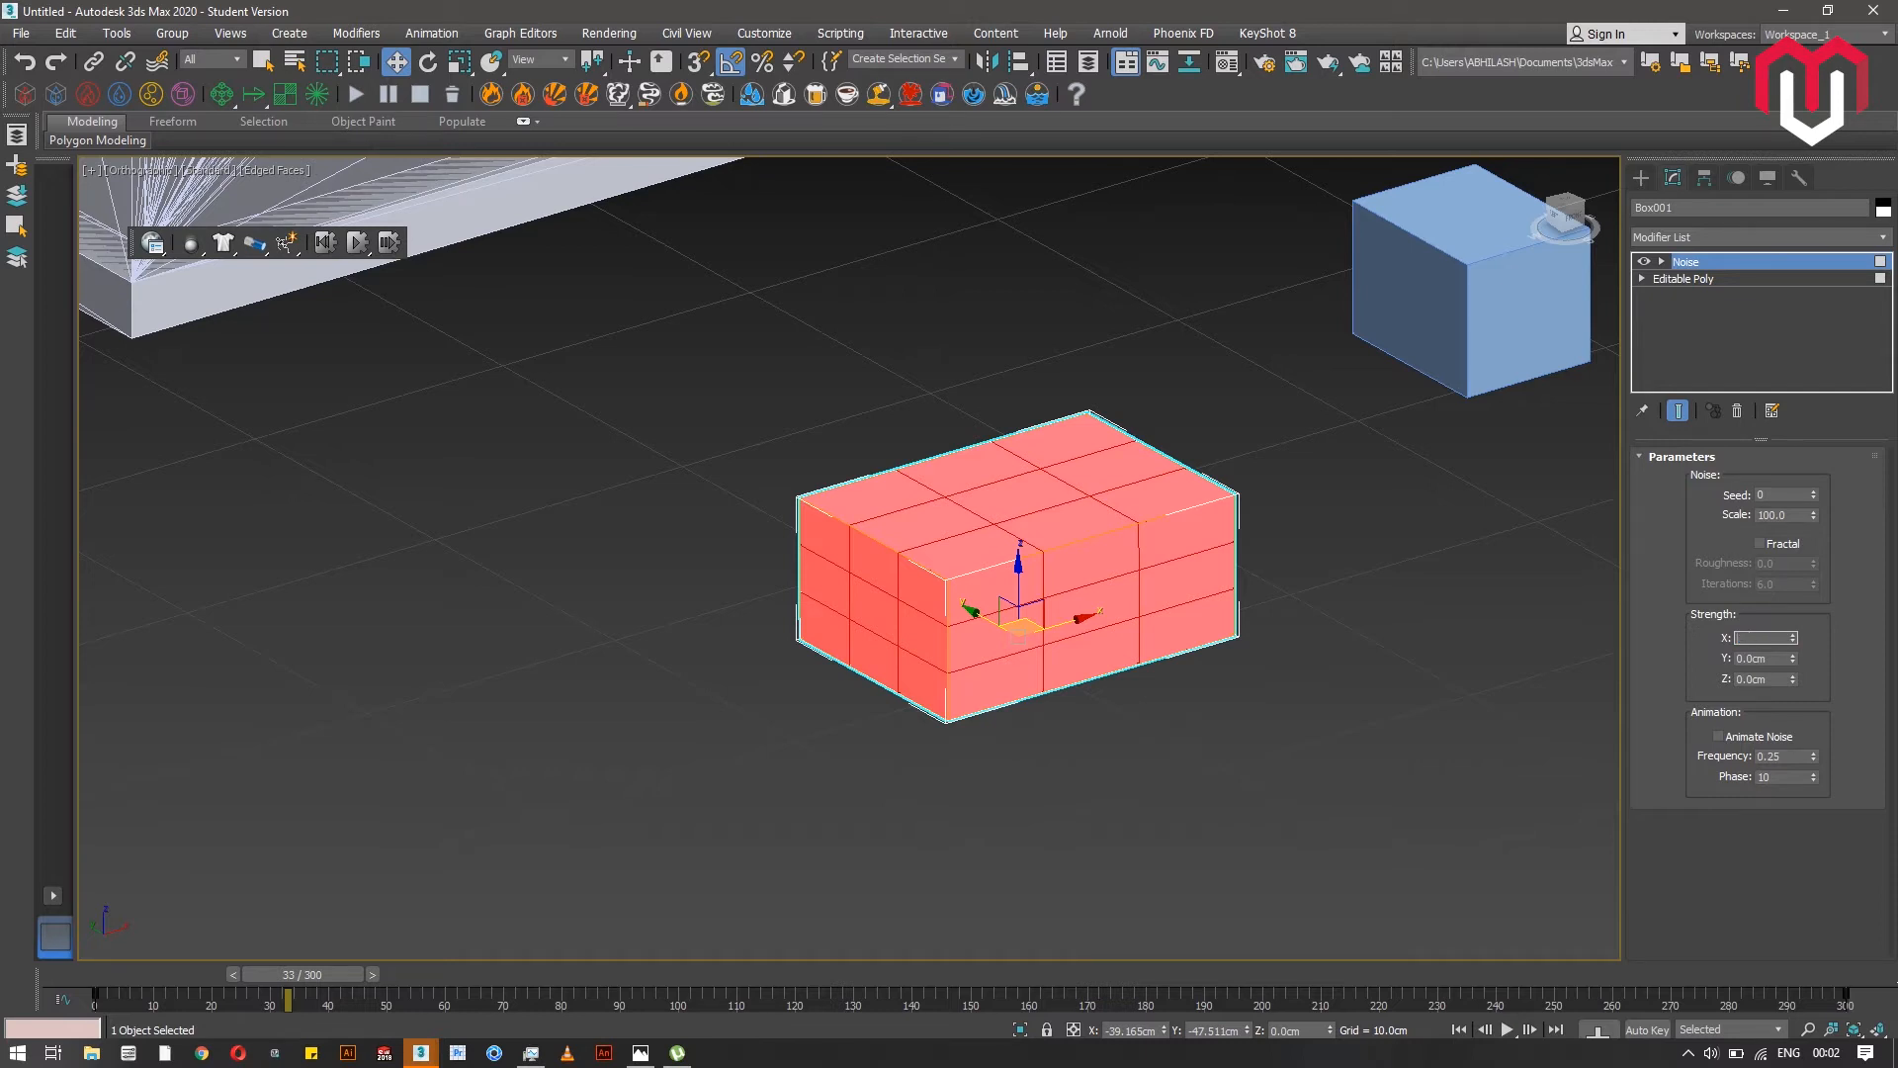
{"action": "left_click_drag", "start_coordinate": [1768, 657], "coordinate": [1679, 651]}
{"action": "type", "text": "5"}
{"action": "left_click_drag", "start_coordinate": [1777, 680], "coordinate": [1721, 682]}
{"action": "type", "text": "5"}
{"action": "key", "text": "Return"}
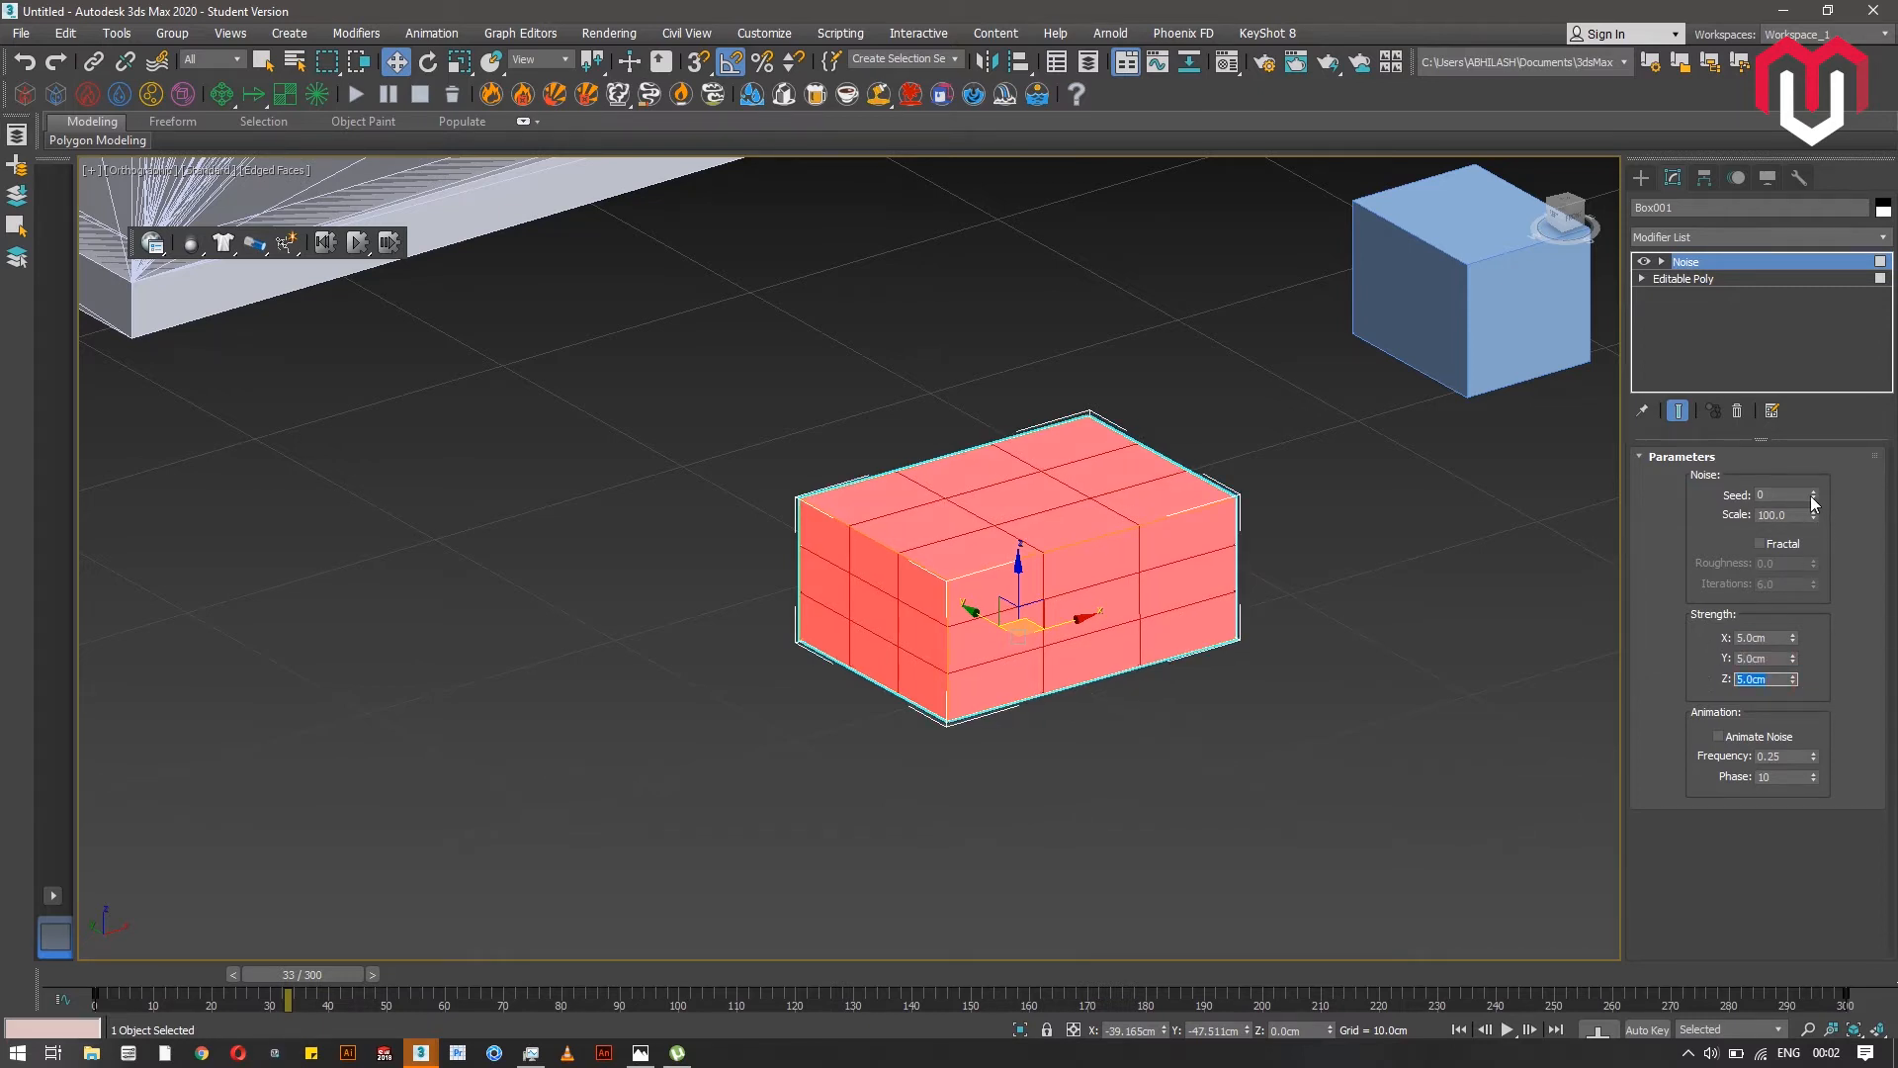
{"action": "left_click_drag", "start_coordinate": [1813, 515], "coordinate": [1817, 594]}
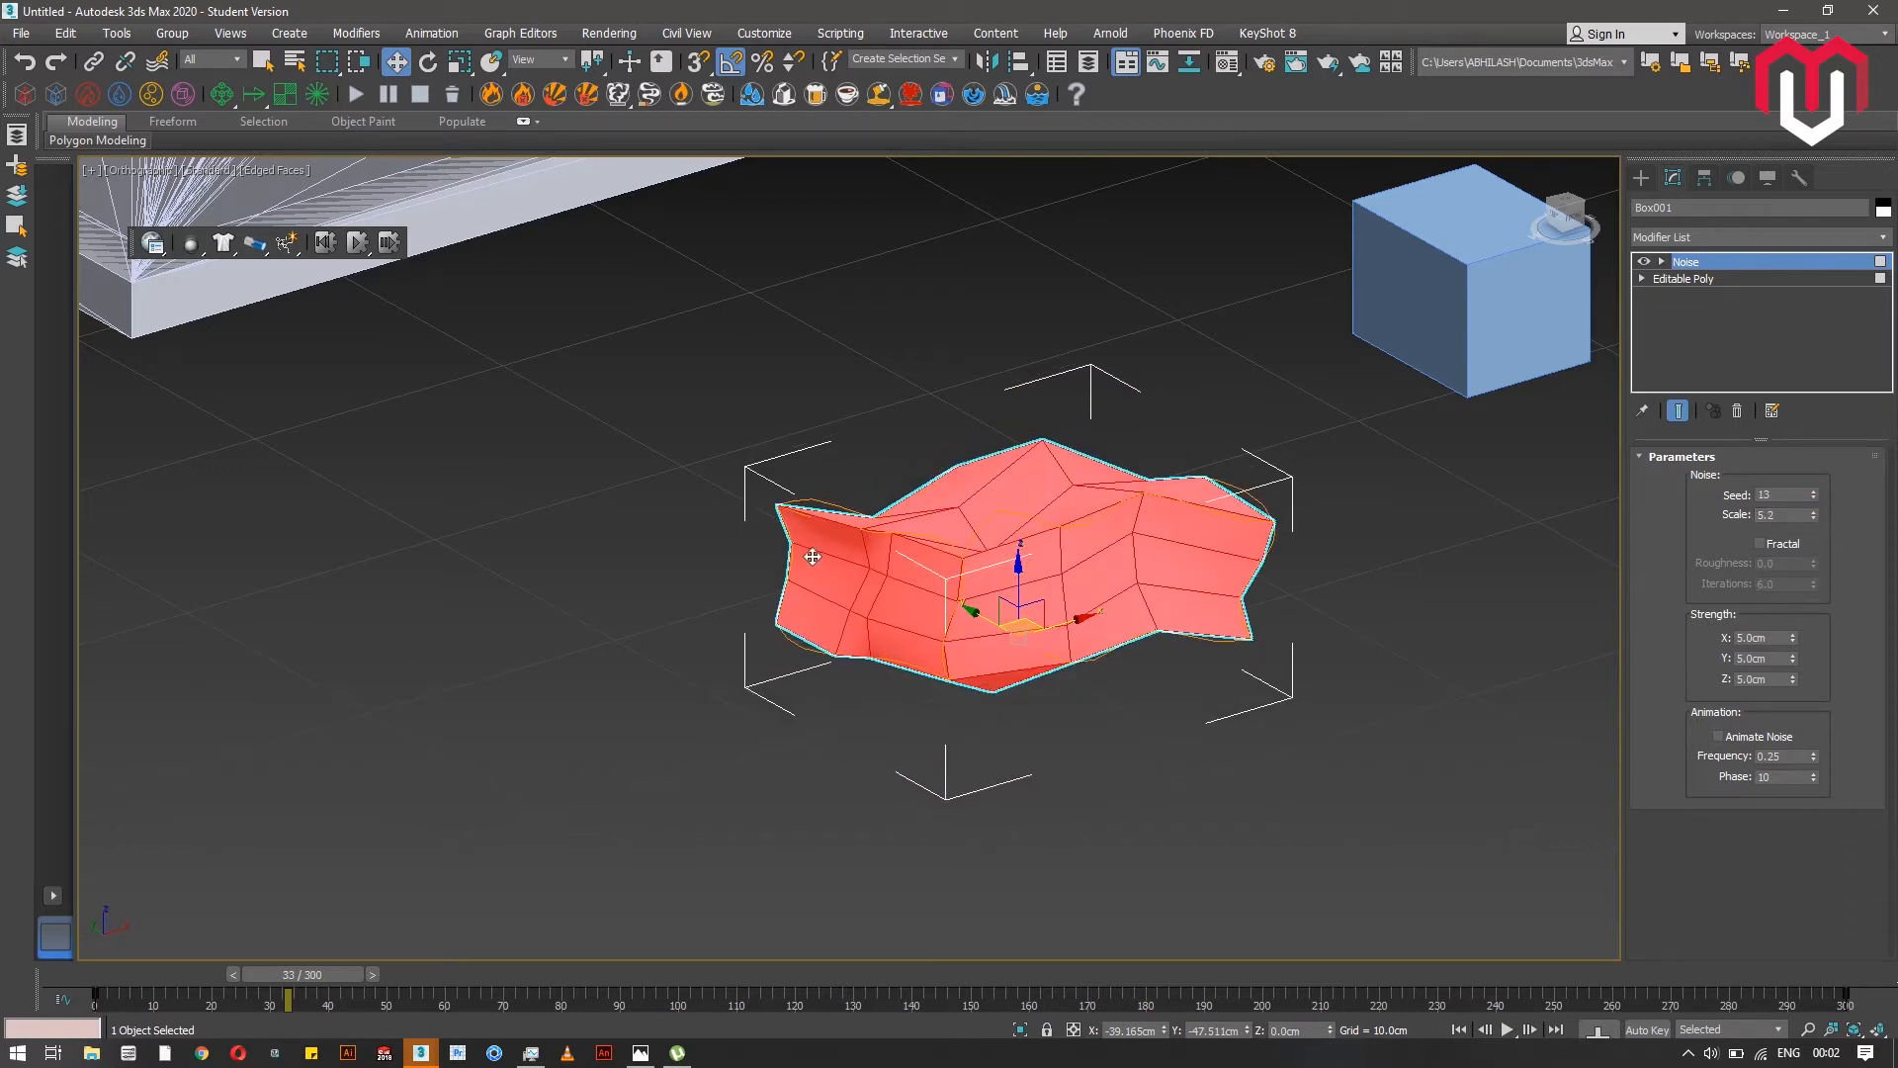
- Add a TurboSmooth modifier on top of the Noise modifier to round off the deformed box
{"action": "scroll", "coordinate": [804, 554], "scroll_direction": "down", "scroll_amount": 2}
{"action": "middle_click_drag", "start_coordinate": [990, 538], "coordinate": [821, 538]}
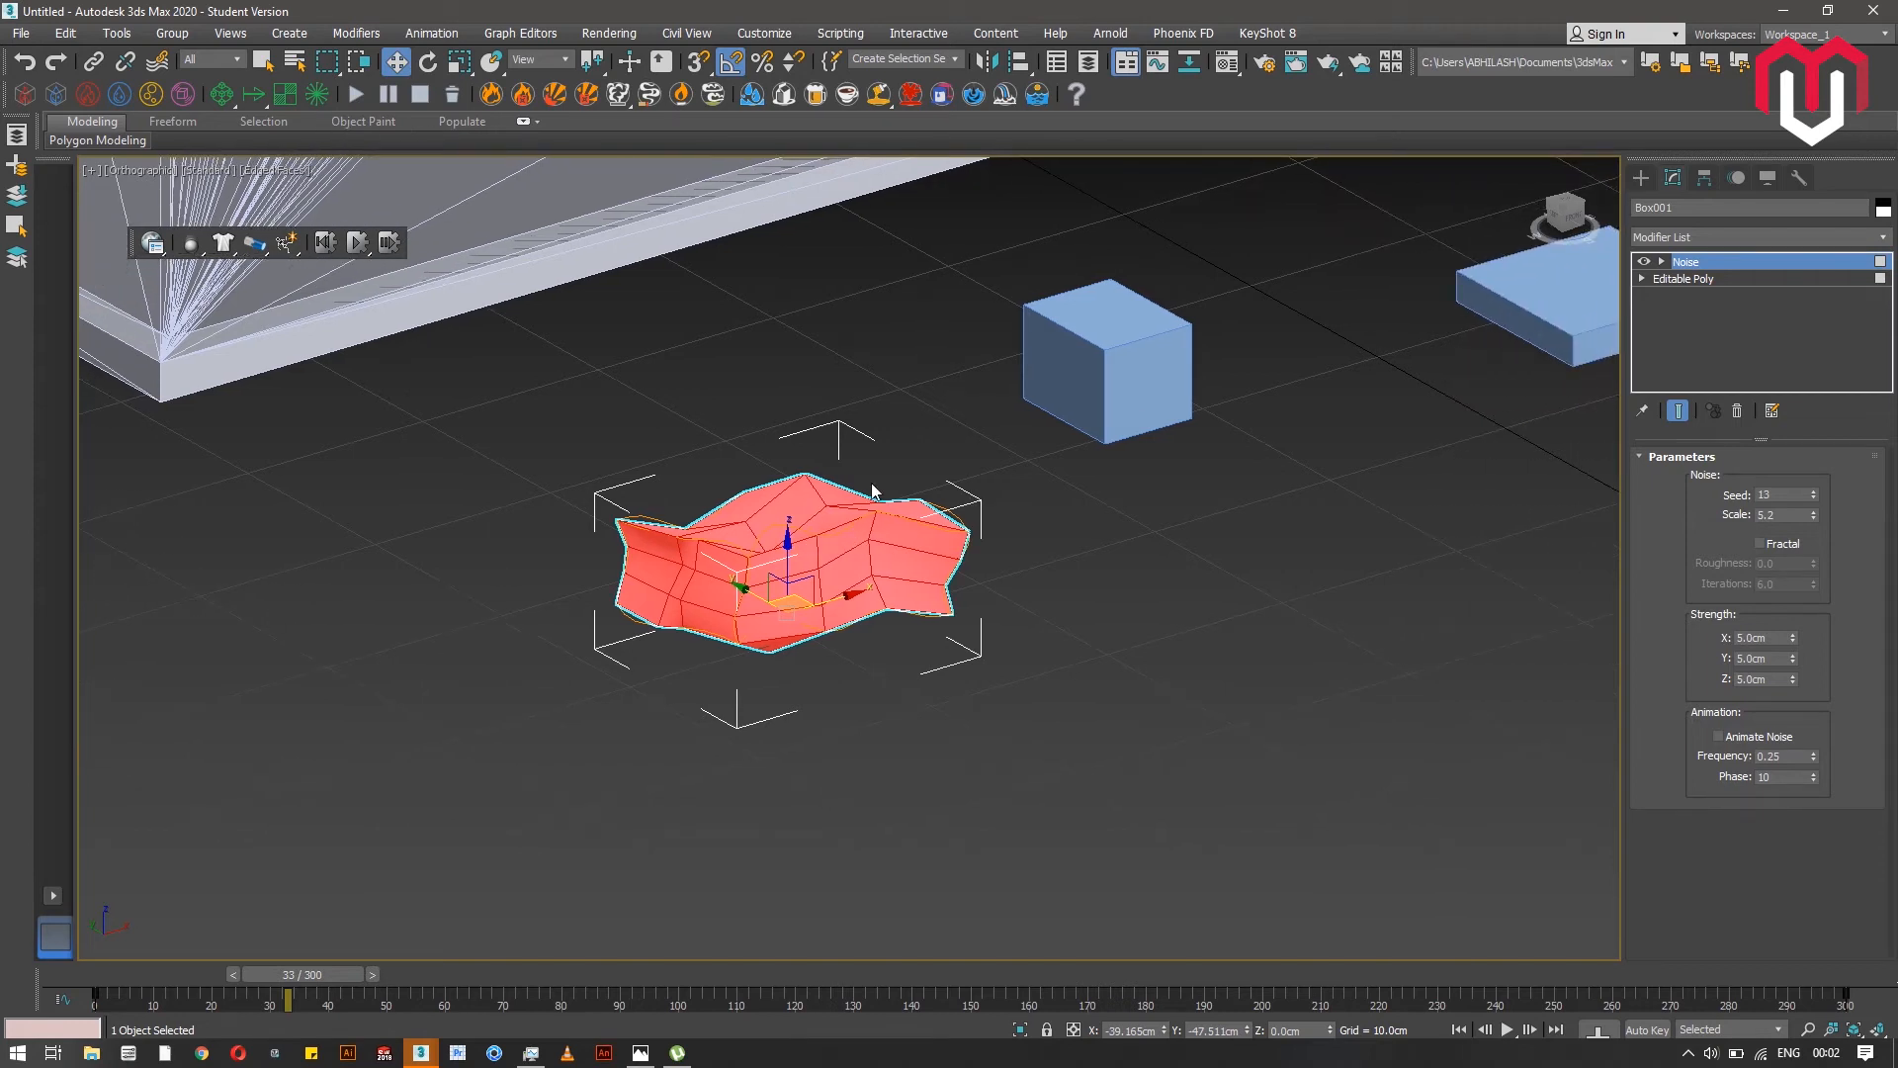
{"action": "left_click", "coordinate": [1682, 235]}
{"action": "type", "text": "tu"}
{"action": "key", "text": "Return"}
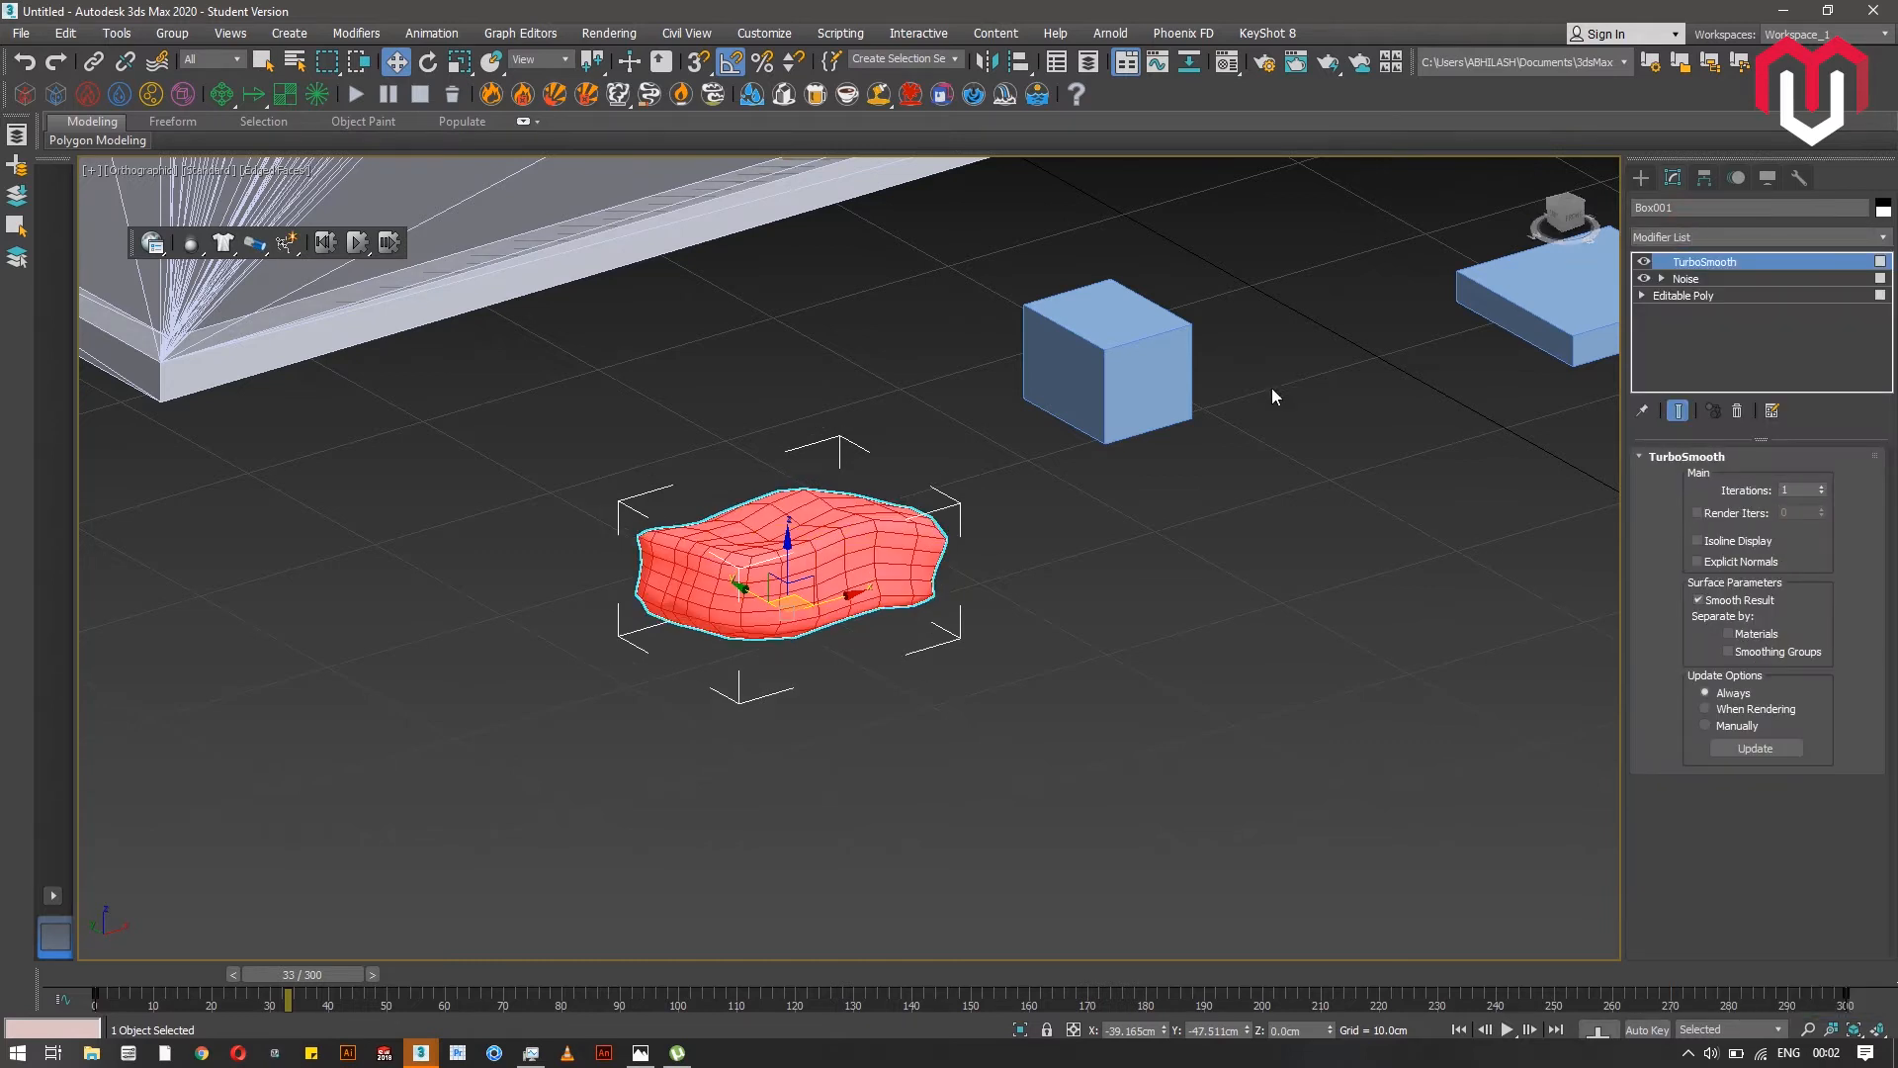
{"action": "scroll", "coordinate": [702, 585], "scroll_direction": "up", "scroll_amount": 3}
- Set the length, width and height segments of the cube-like box to 3 each
{"action": "scroll", "coordinate": [1220, 538], "scroll_direction": "down", "scroll_amount": 4}
{"action": "middle_click_drag", "start_coordinate": [1297, 514], "coordinate": [948, 621]}
{"action": "left_click", "coordinate": [1109, 395]}
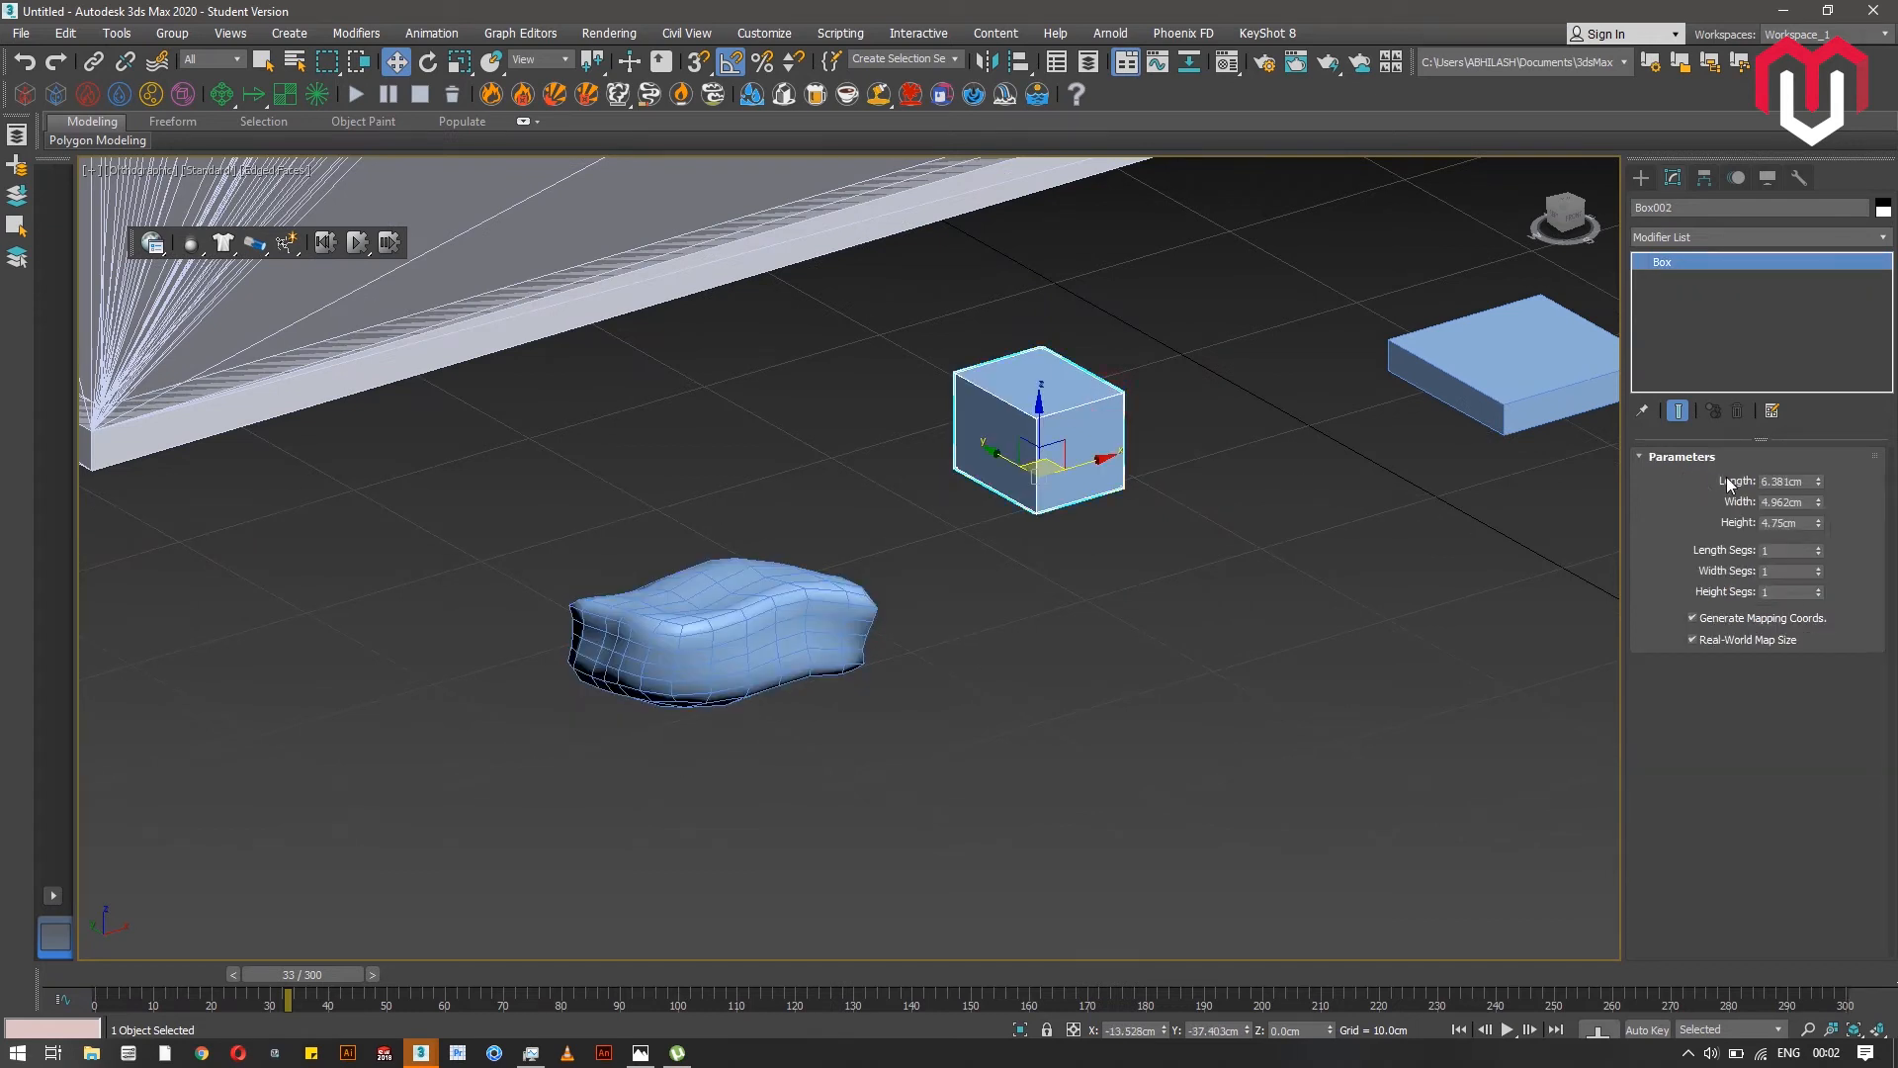
{"action": "double_click", "coordinate": [1772, 552]}
{"action": "double_click", "coordinate": [1779, 574]}
{"action": "double_click", "coordinate": [1774, 592]}
{"action": "type", "text": "3"}
{"action": "key", "text": "Return"}
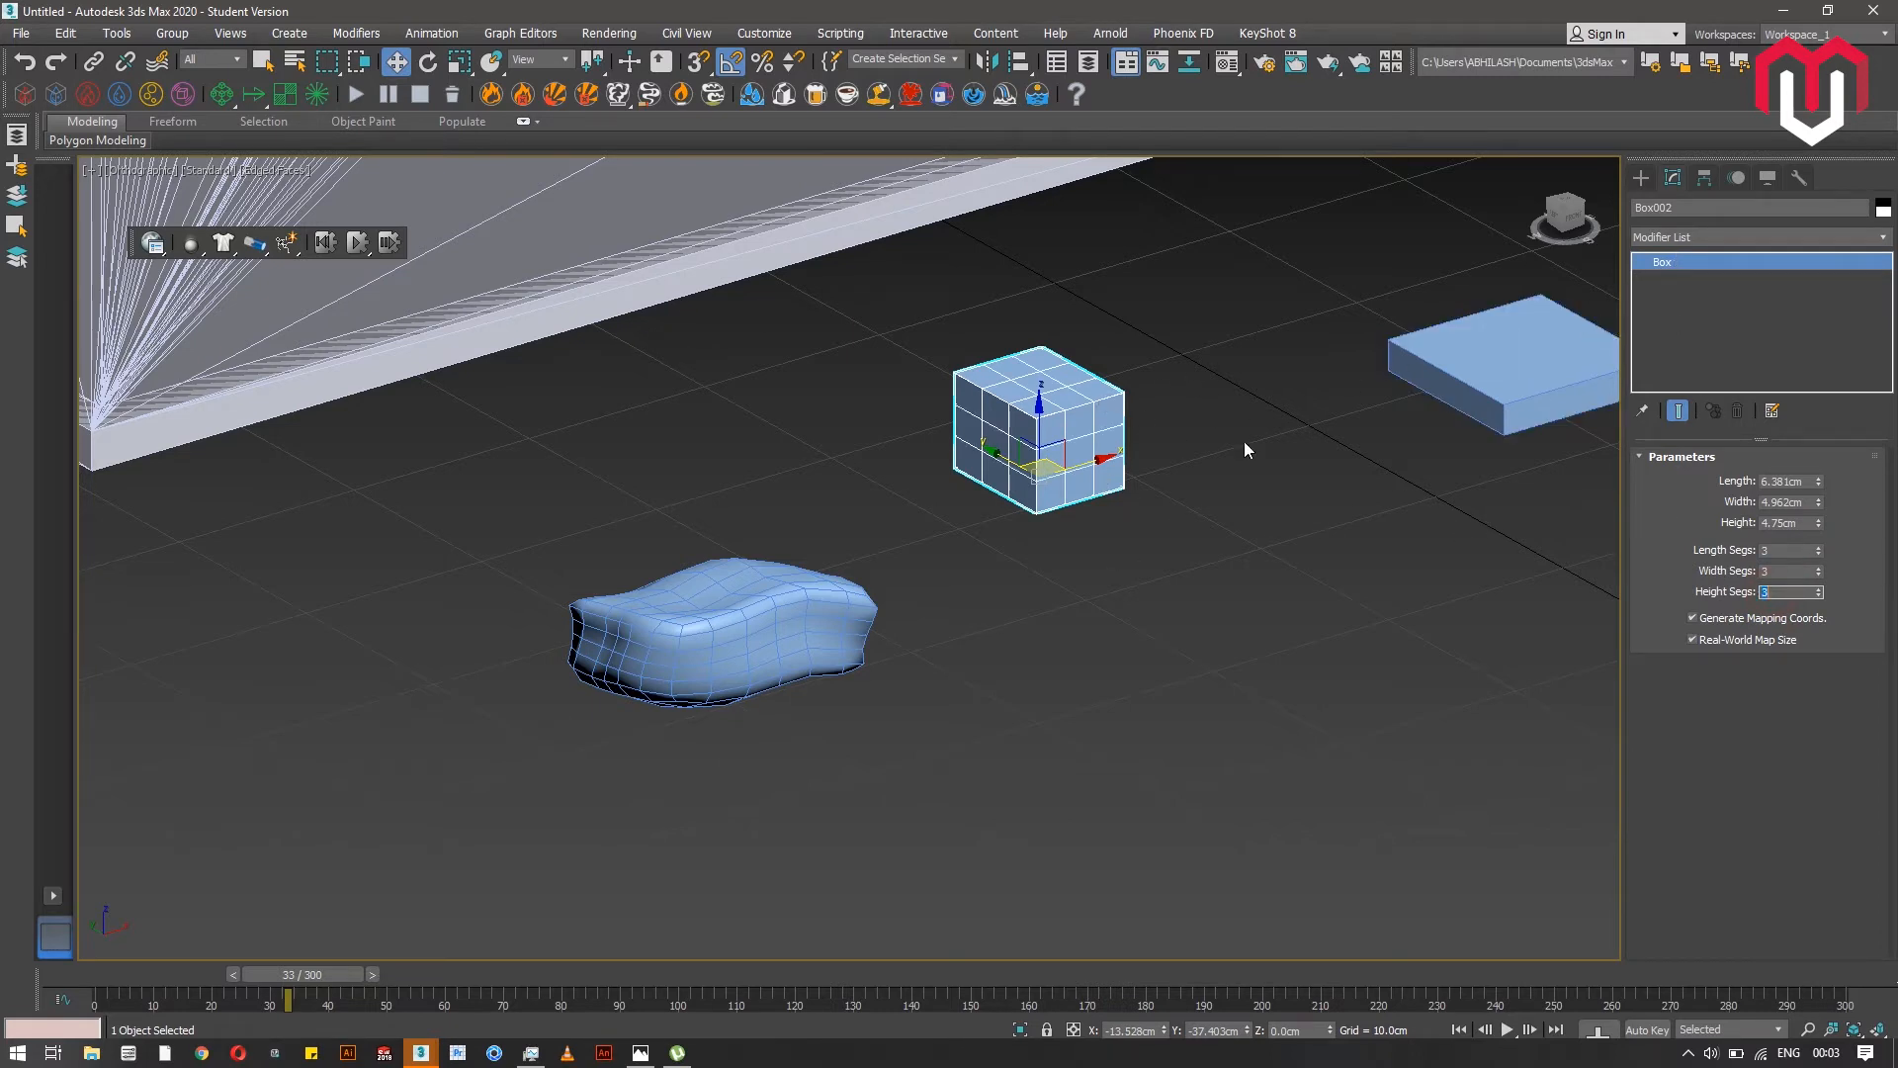
- Convert the segmented cube-like box to an Editable Poly
{"action": "right_click", "coordinate": [1179, 423]}
{"action": "mouse_move", "coordinate": [1117, 630]}
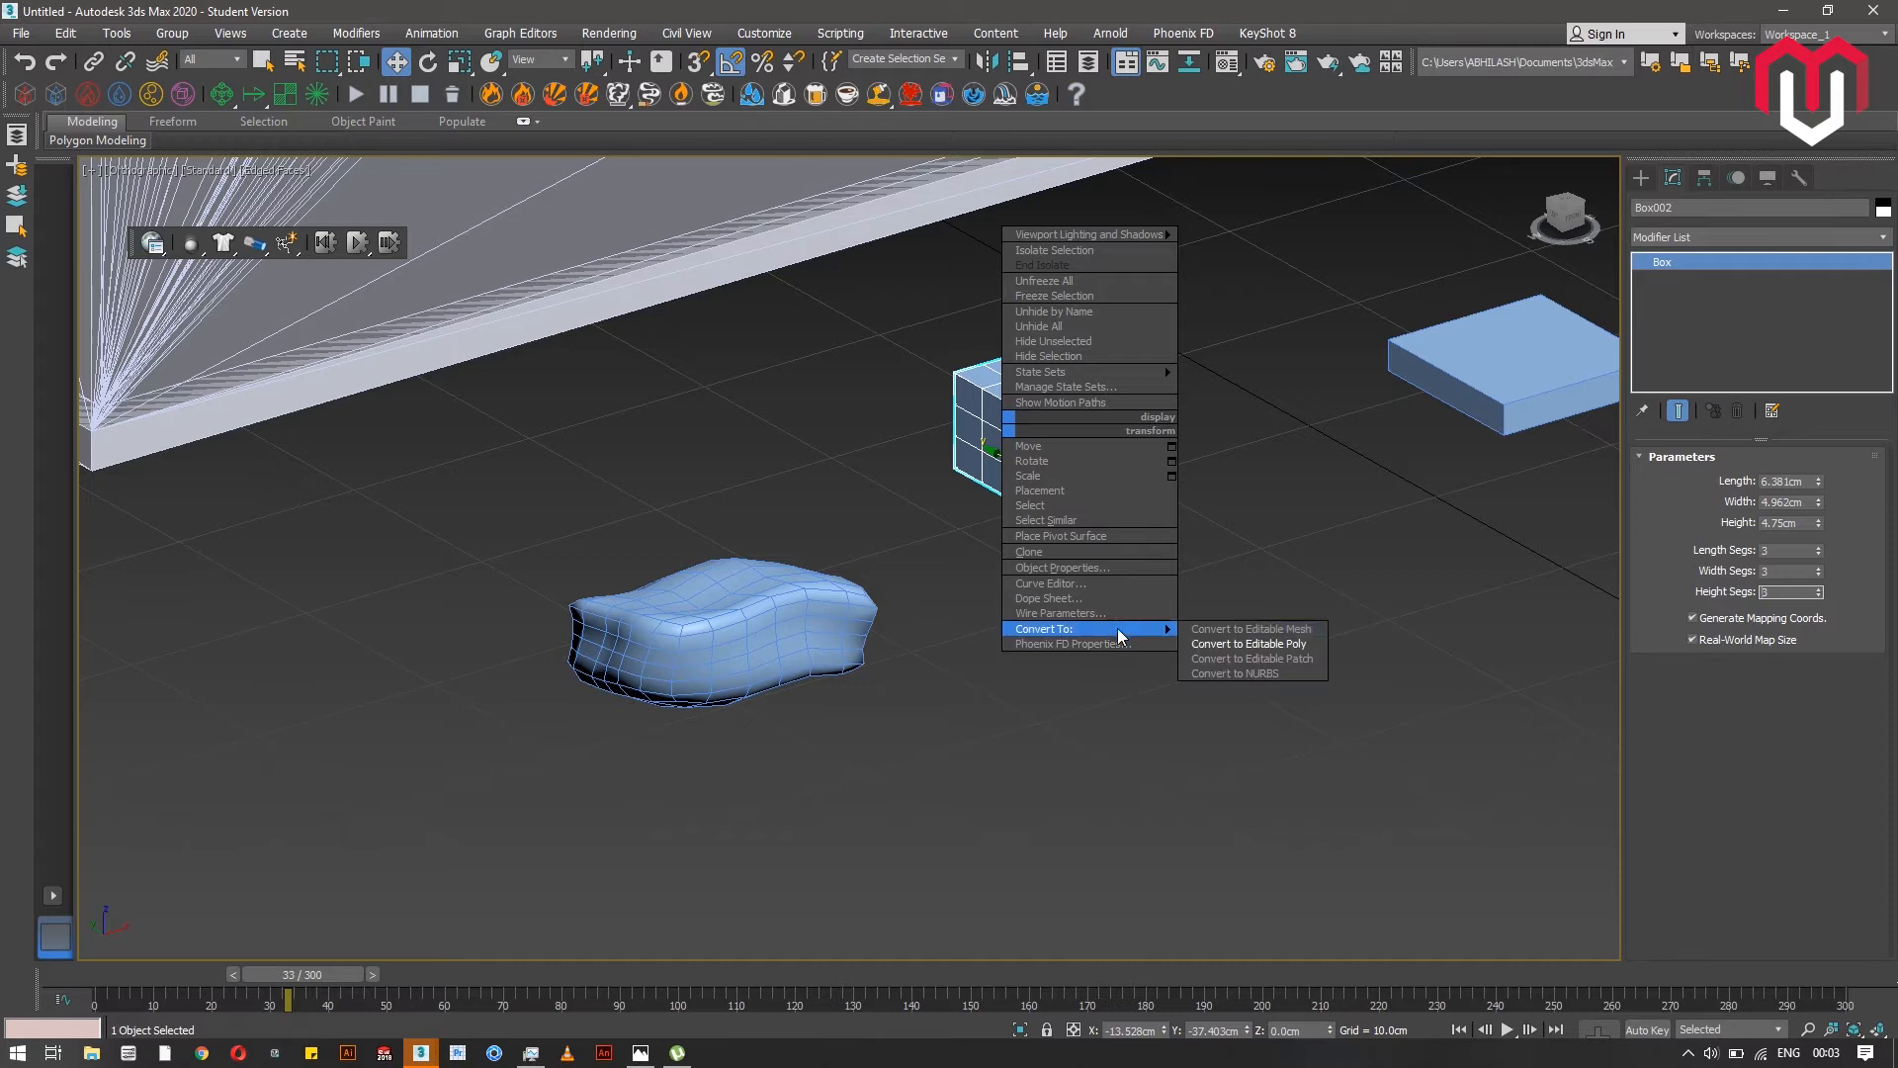
{"action": "left_click", "coordinate": [1206, 643]}
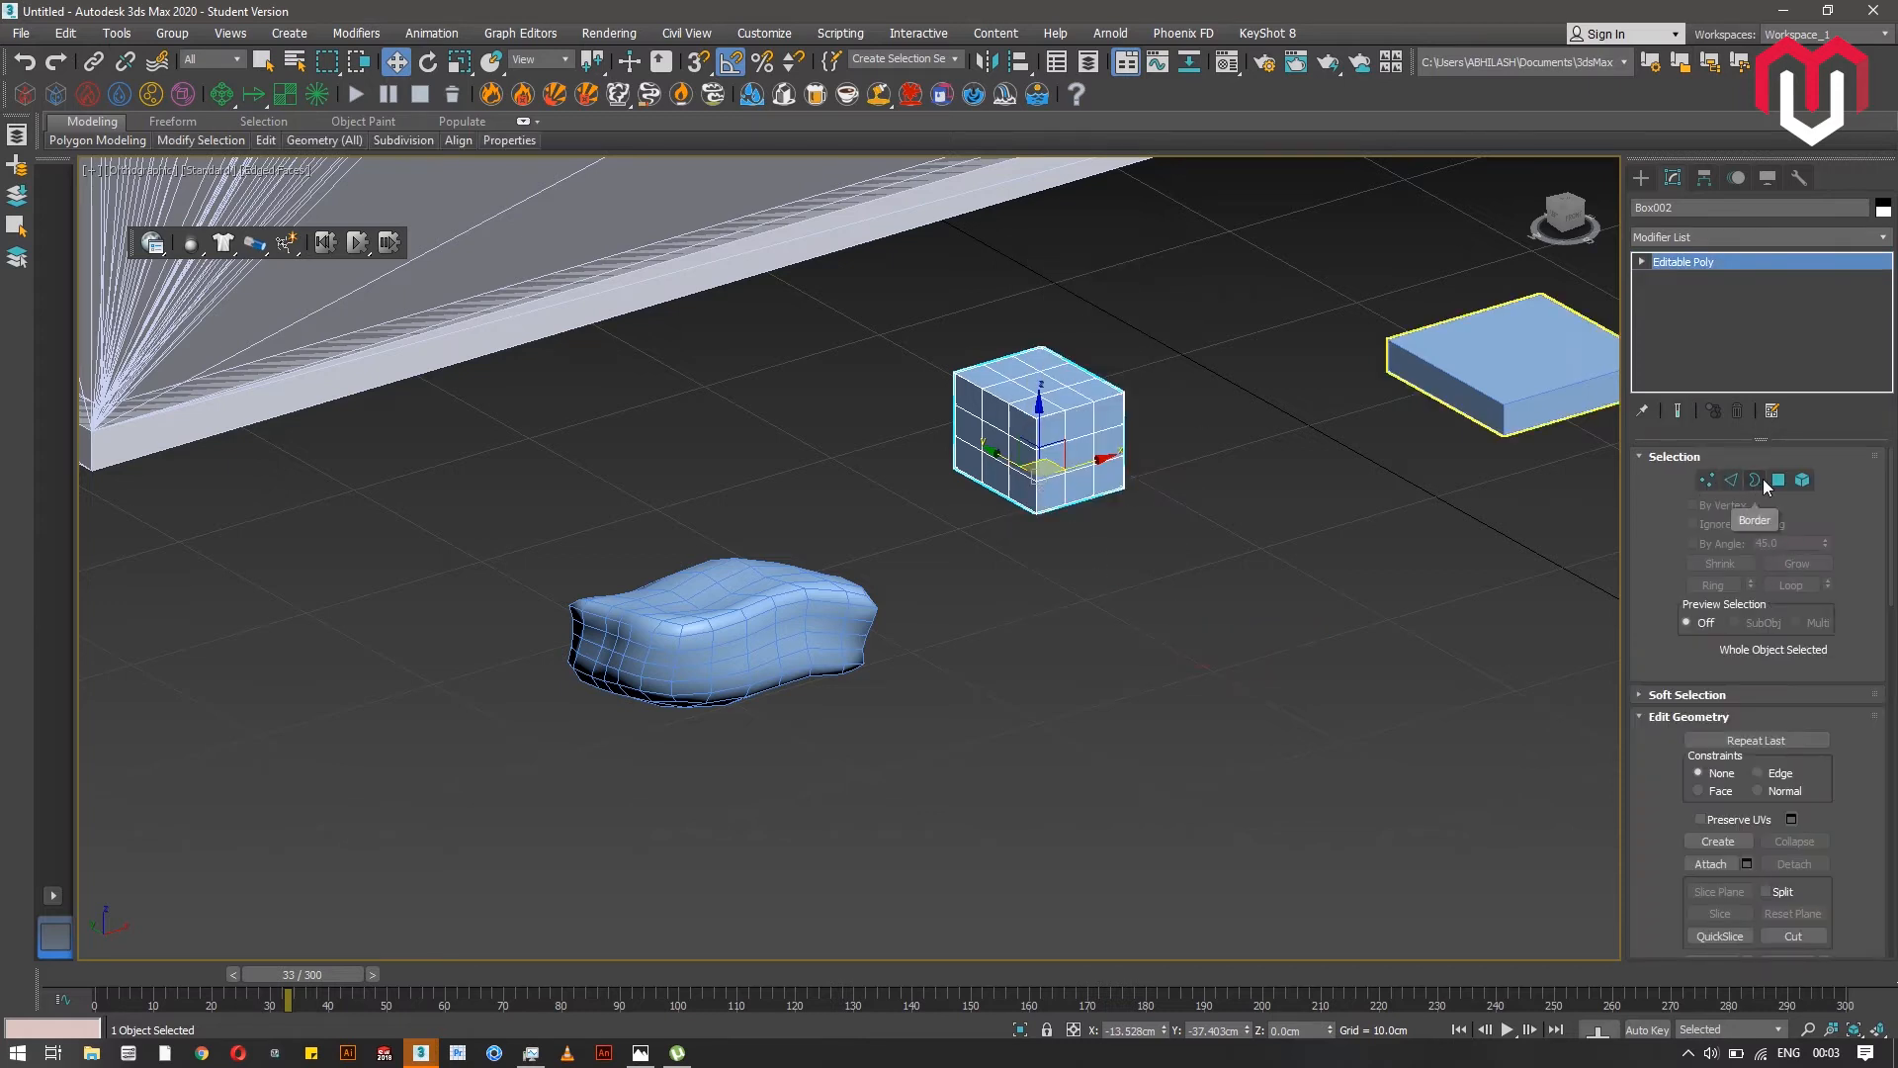
- Select all polygons of the cube-like box and add a Noise modifier to them
{"action": "key", "text": "4"}
{"action": "left_click_drag", "start_coordinate": [853, 324], "coordinate": [1212, 542]}
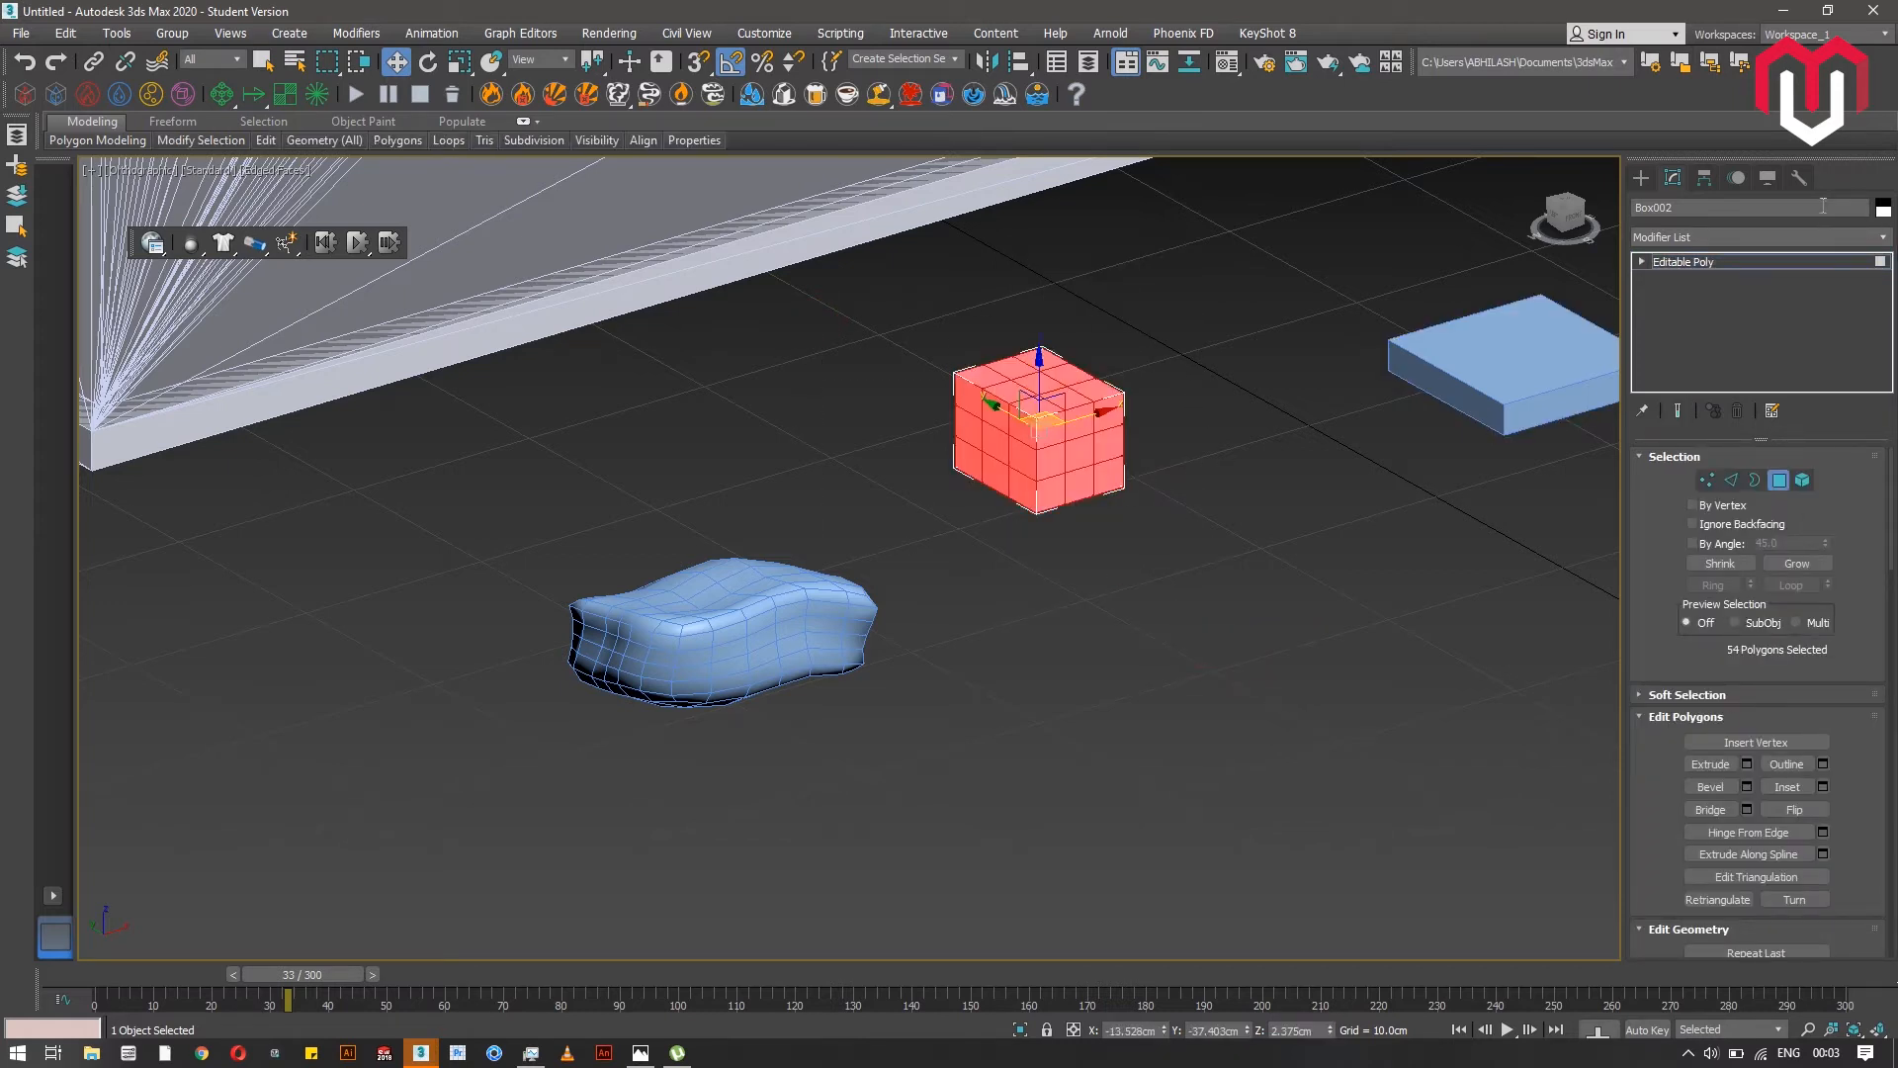
{"action": "left_click", "coordinate": [1794, 238]}
{"action": "key", "text": "n"}
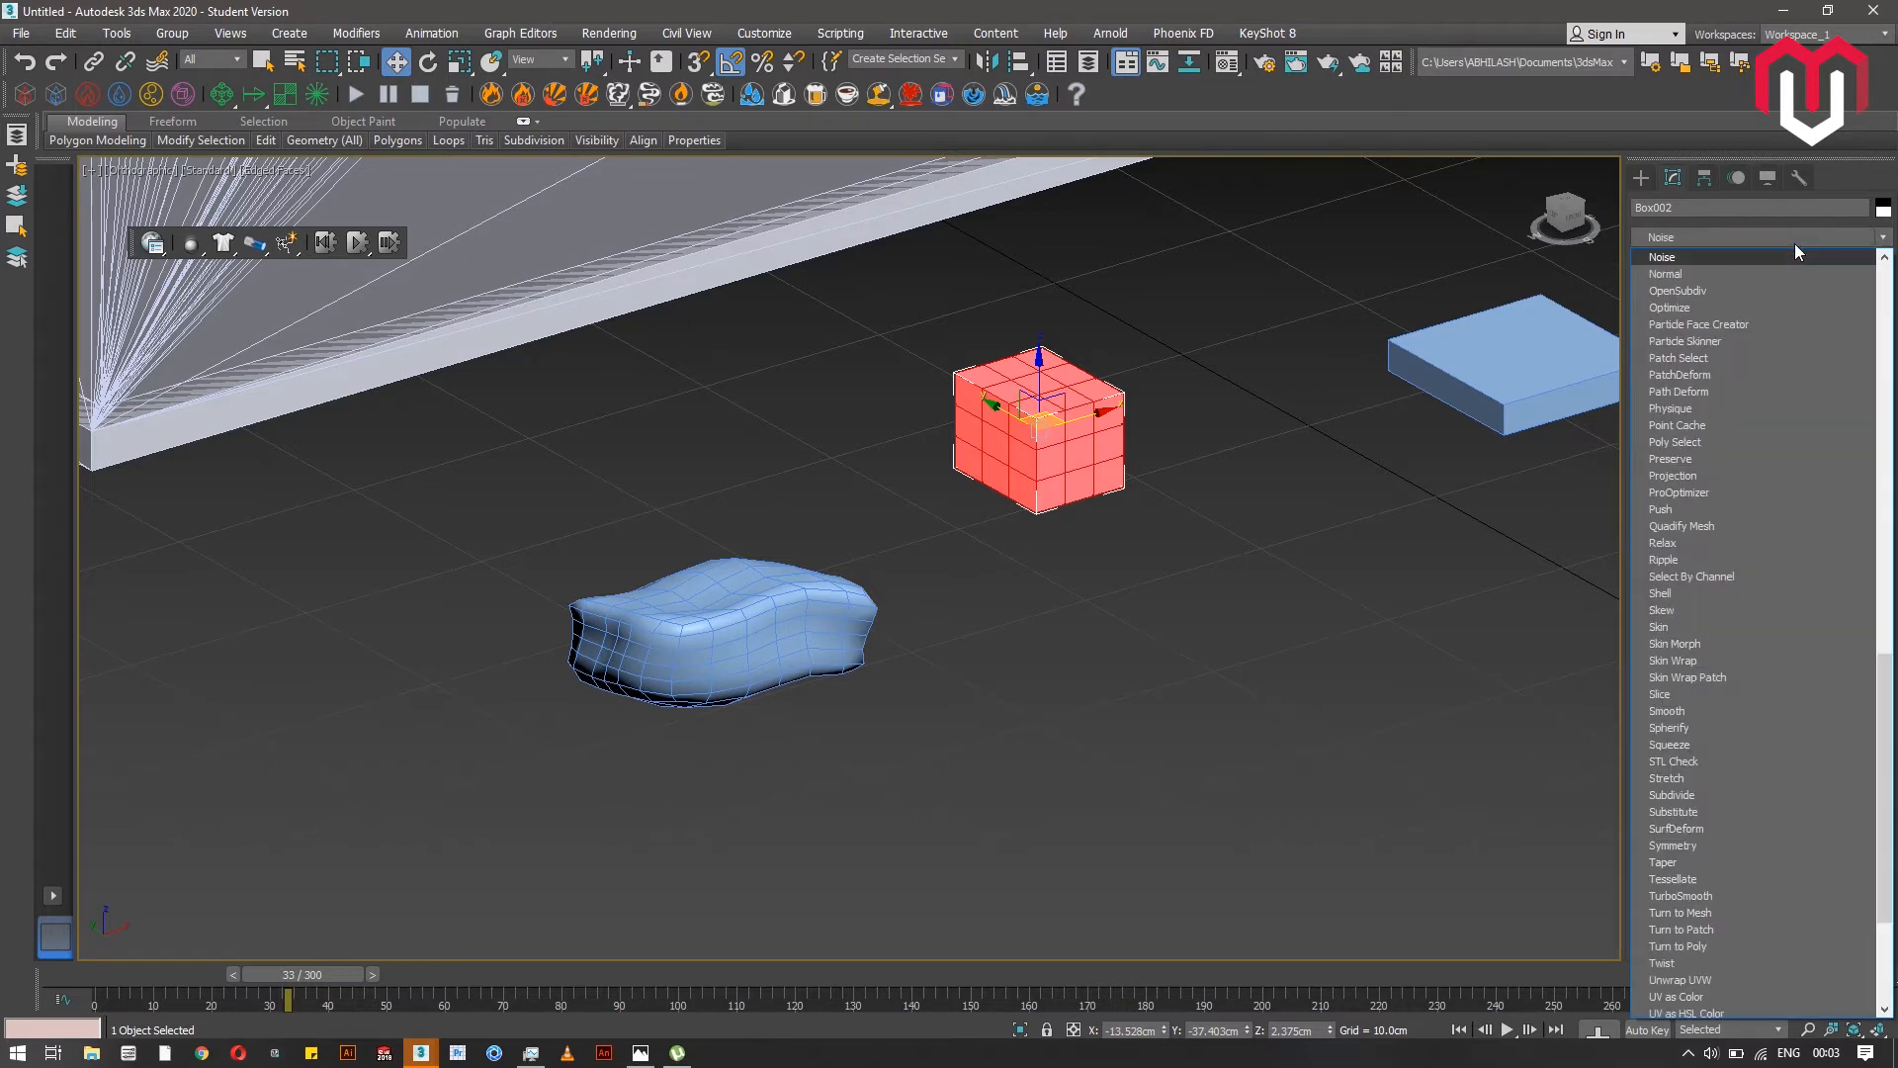
{"action": "key", "text": "Return"}
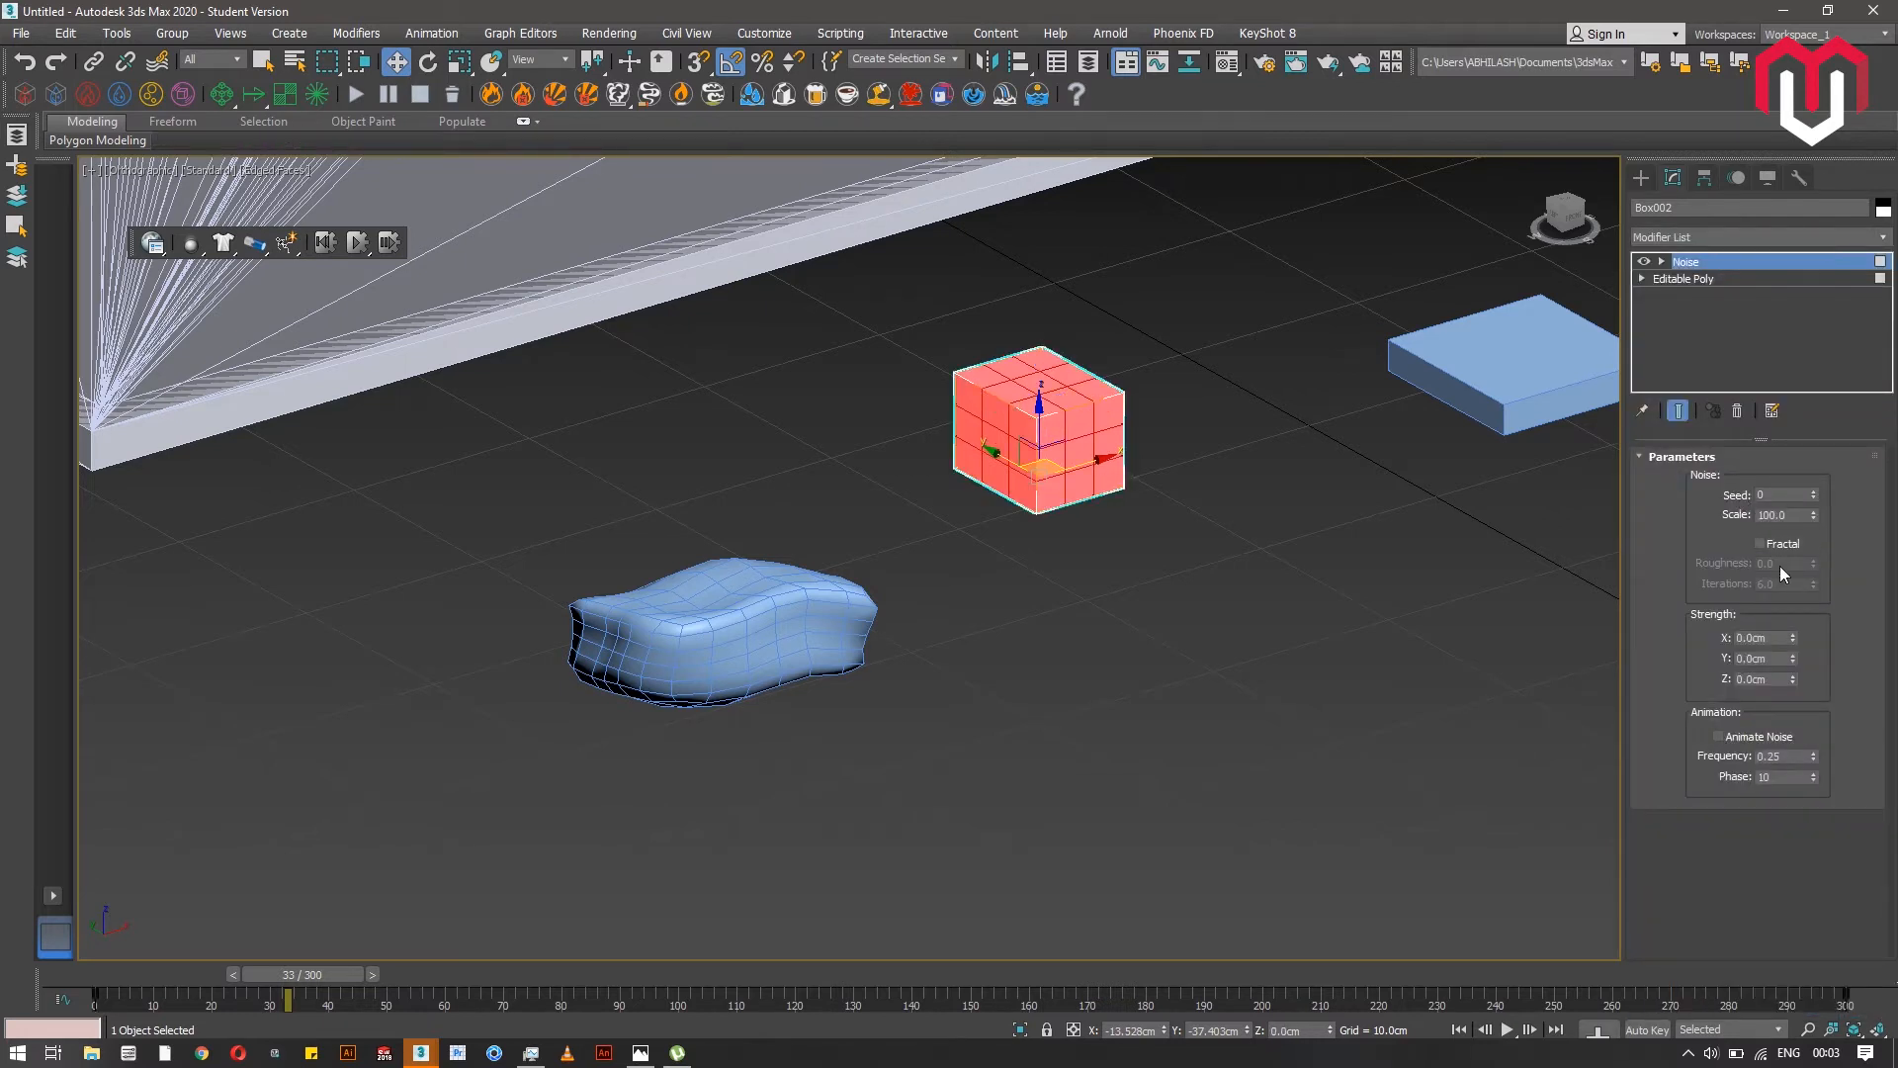
- Set the cube's Noise strength to 10 cm on X and 5 cm on Y and Z, with scale 6
{"action": "double_click", "coordinate": [1774, 637]}
{"action": "type", "text": "10"}
{"action": "key", "text": "Return"}
{"action": "double_click", "coordinate": [1760, 657]}
{"action": "type", "text": "5"}
{"action": "key", "text": "Return"}
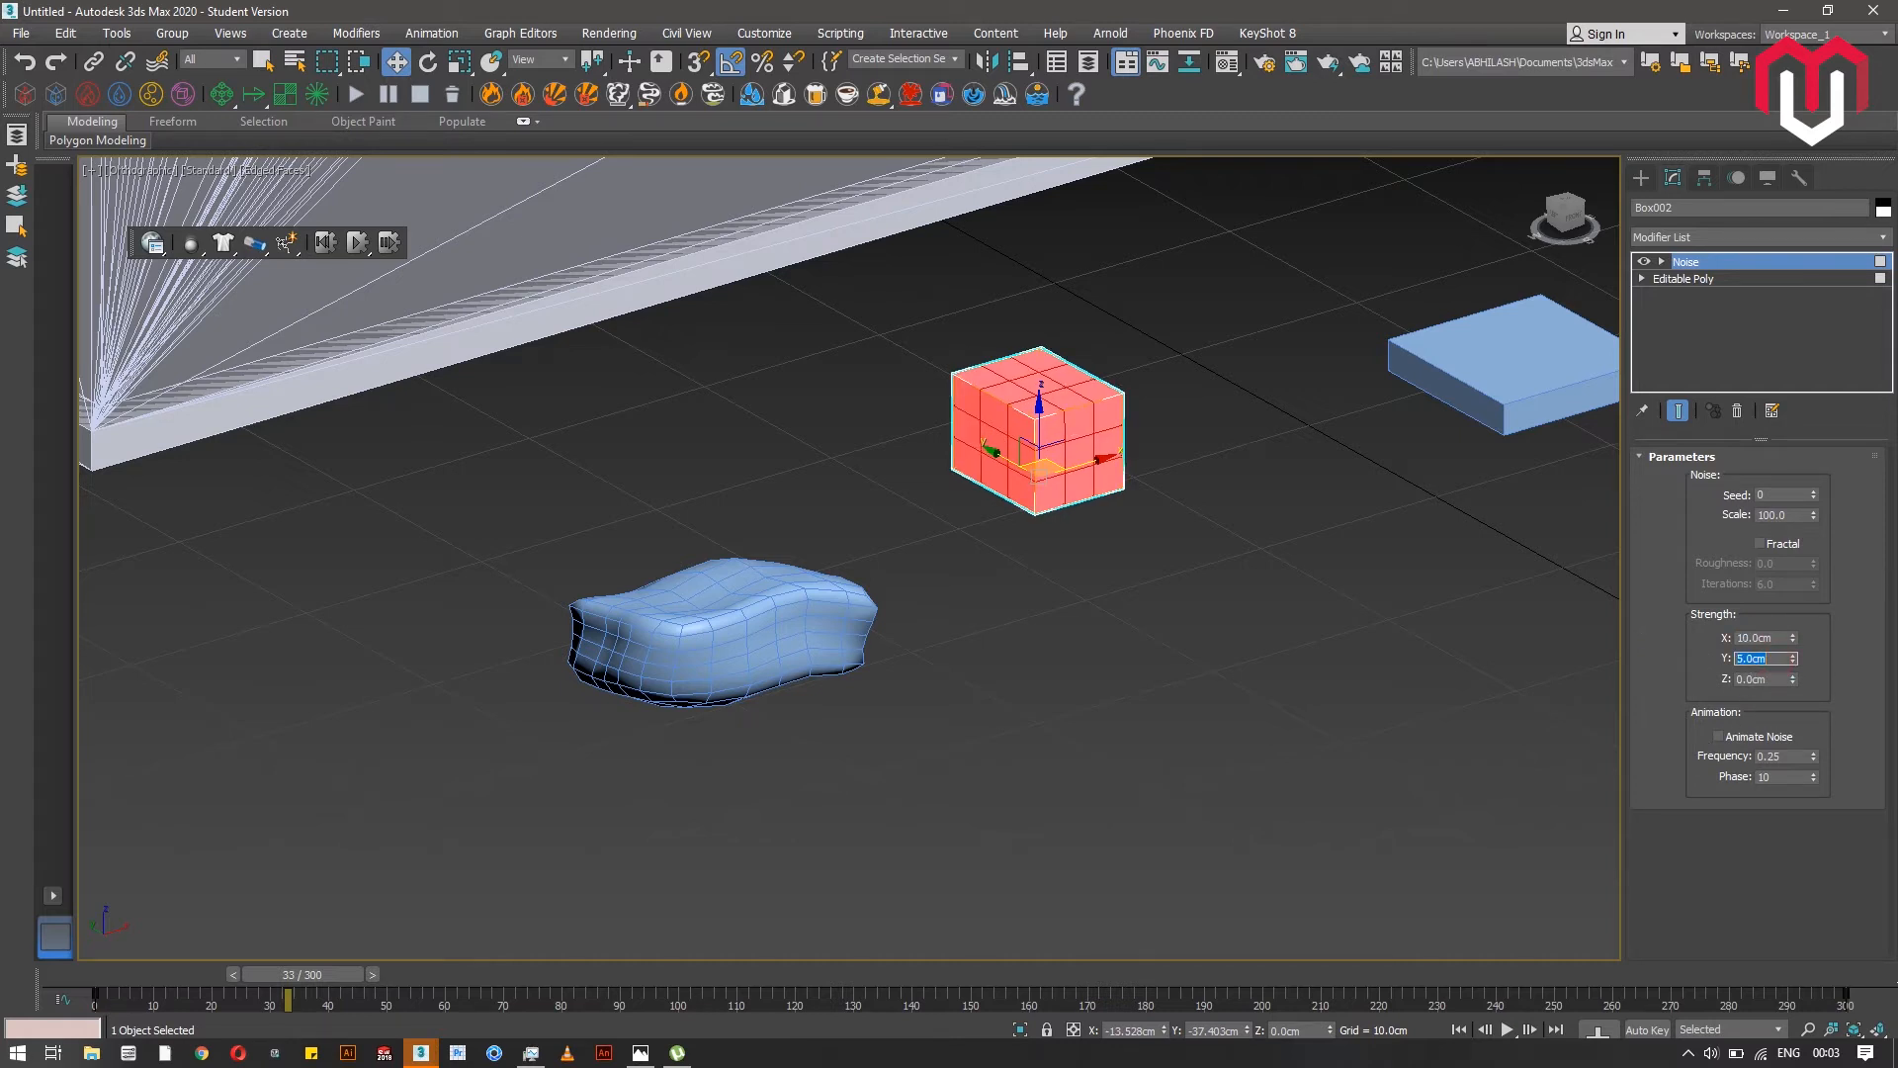
{"action": "double_click", "coordinate": [1781, 678]}
{"action": "type", "text": "5"}
{"action": "key", "text": "Return"}
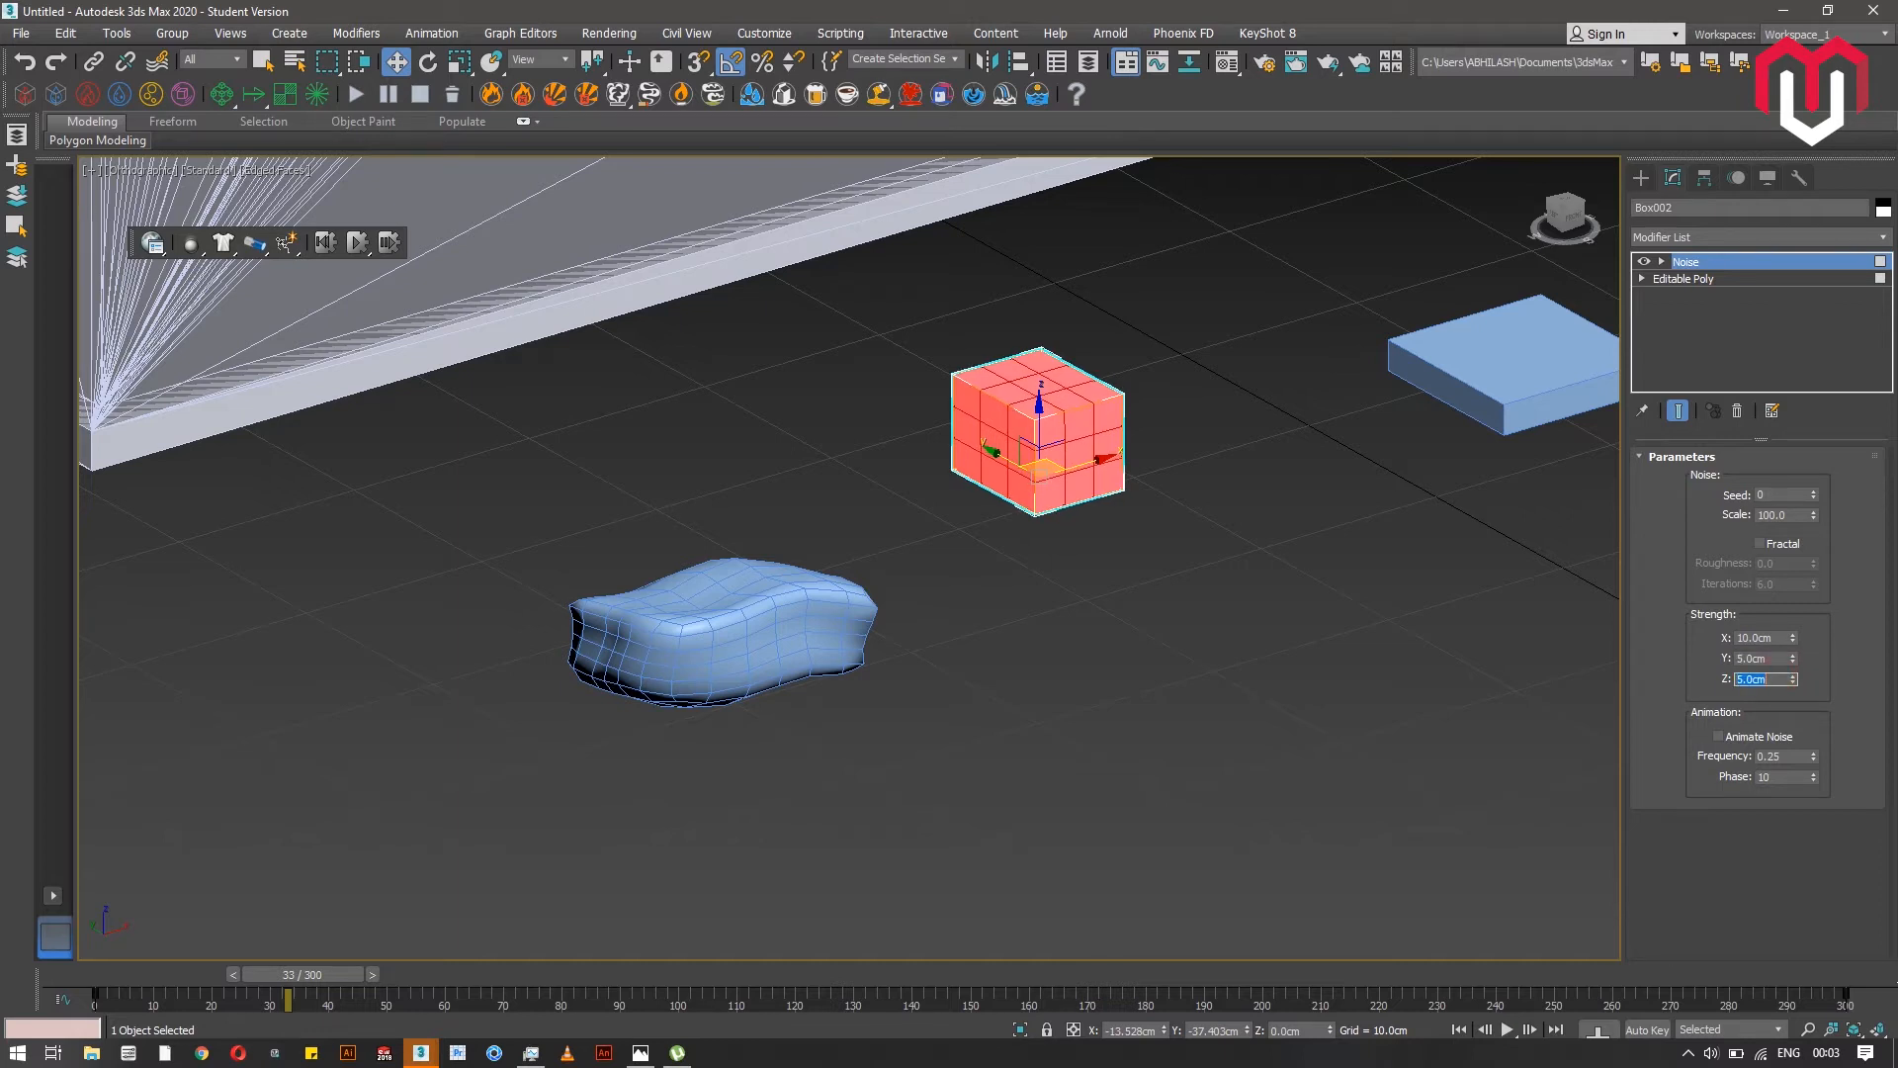
{"action": "double_click", "coordinate": [1780, 516]}
{"action": "left_click_drag", "start_coordinate": [1815, 512], "coordinate": [1803, 581]}
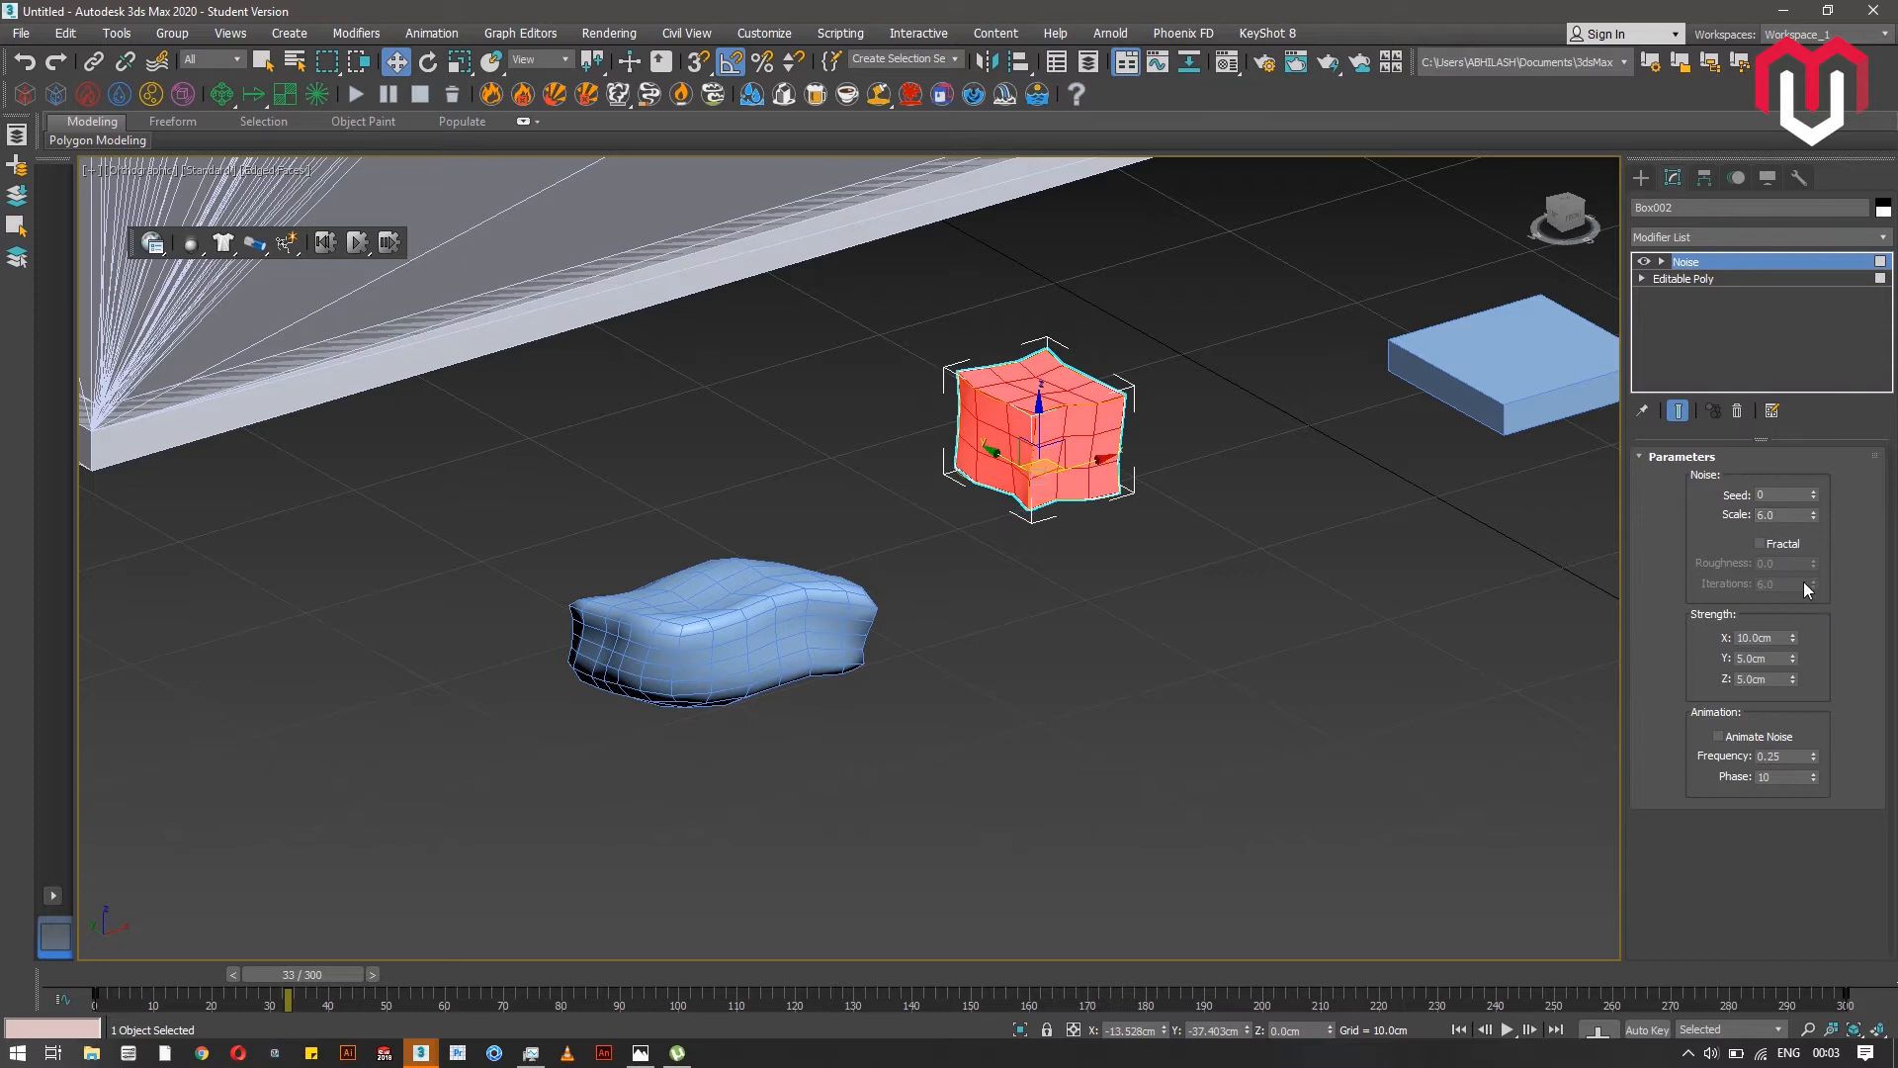
- Set the length, width and height segments of the flat box to 3 each
{"action": "middle_click_drag", "start_coordinate": [1310, 510], "coordinate": [1038, 589]}
{"action": "left_click", "coordinate": [1241, 440]}
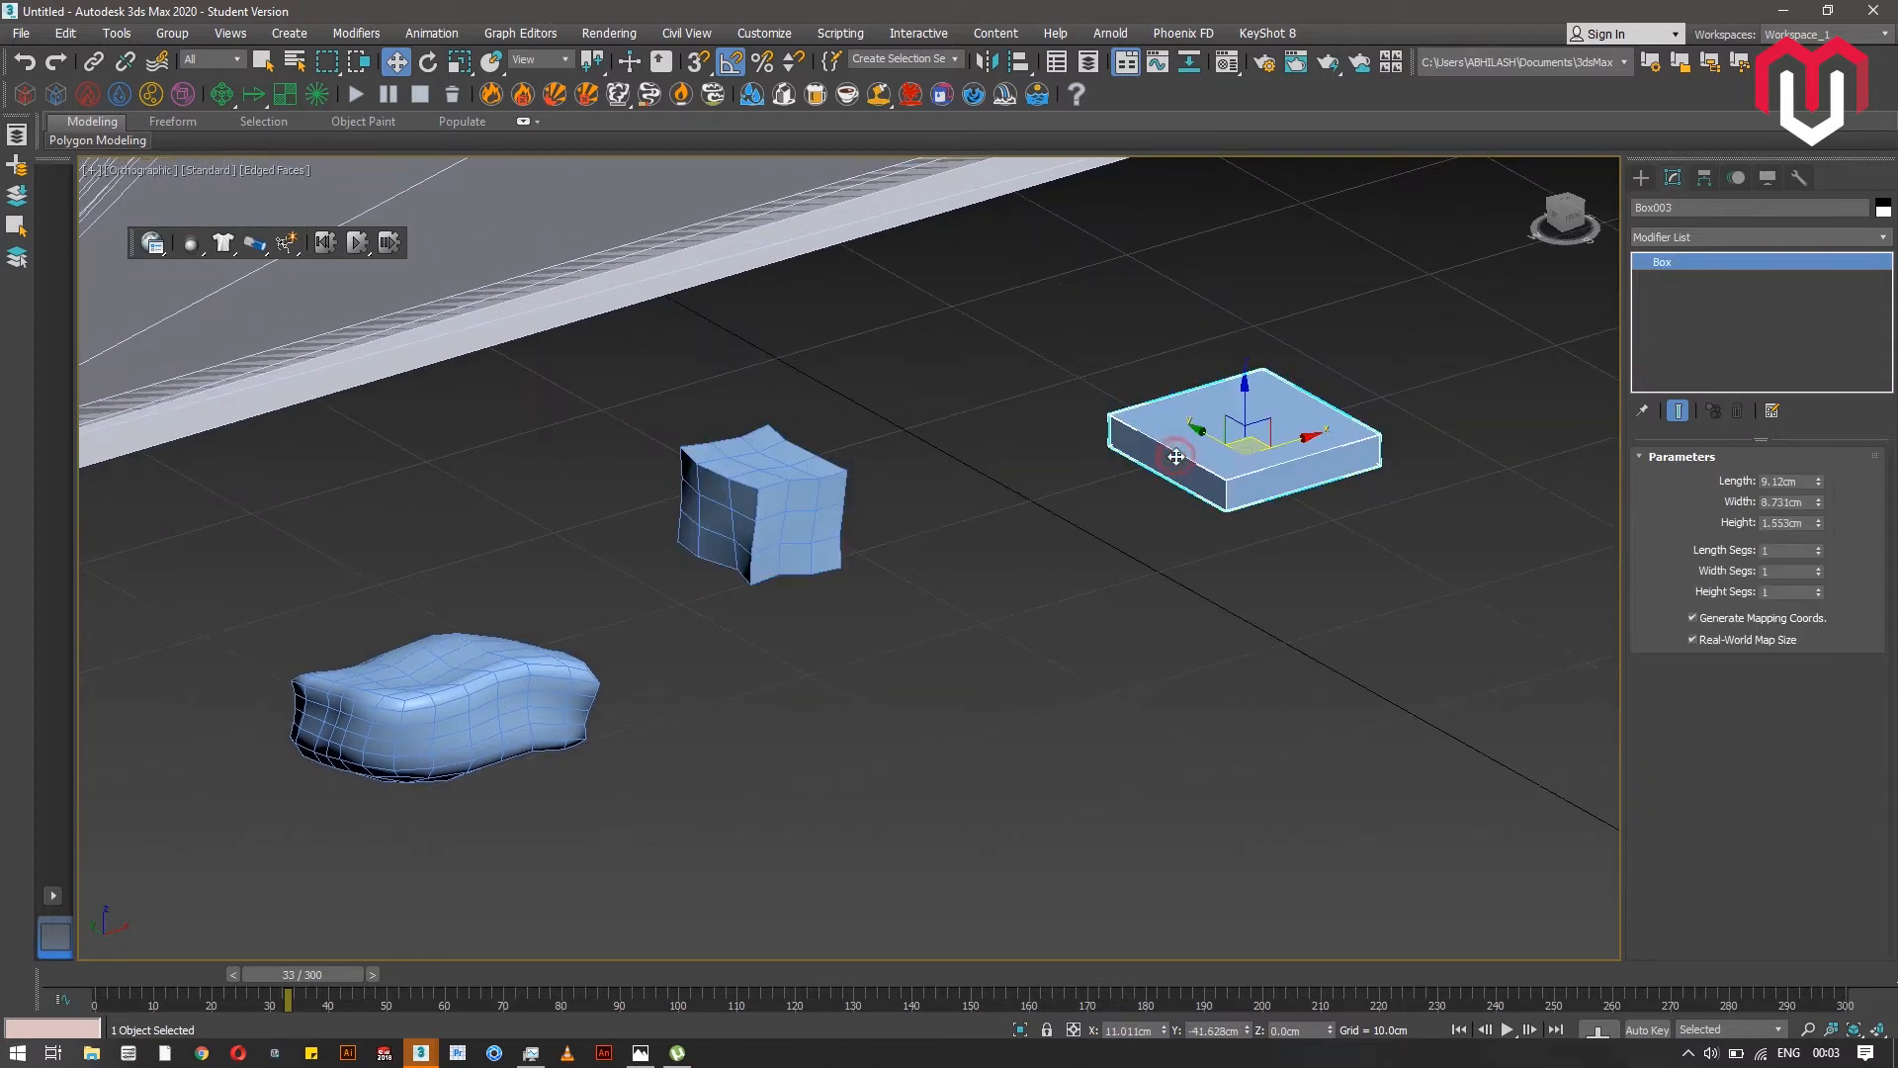
{"action": "left_click", "coordinate": [1795, 550]}
{"action": "type", "text": "3"}
{"action": "key", "text": "Tab"}
{"action": "left_click", "coordinate": [1767, 591]}
{"action": "key", "text": "Return"}
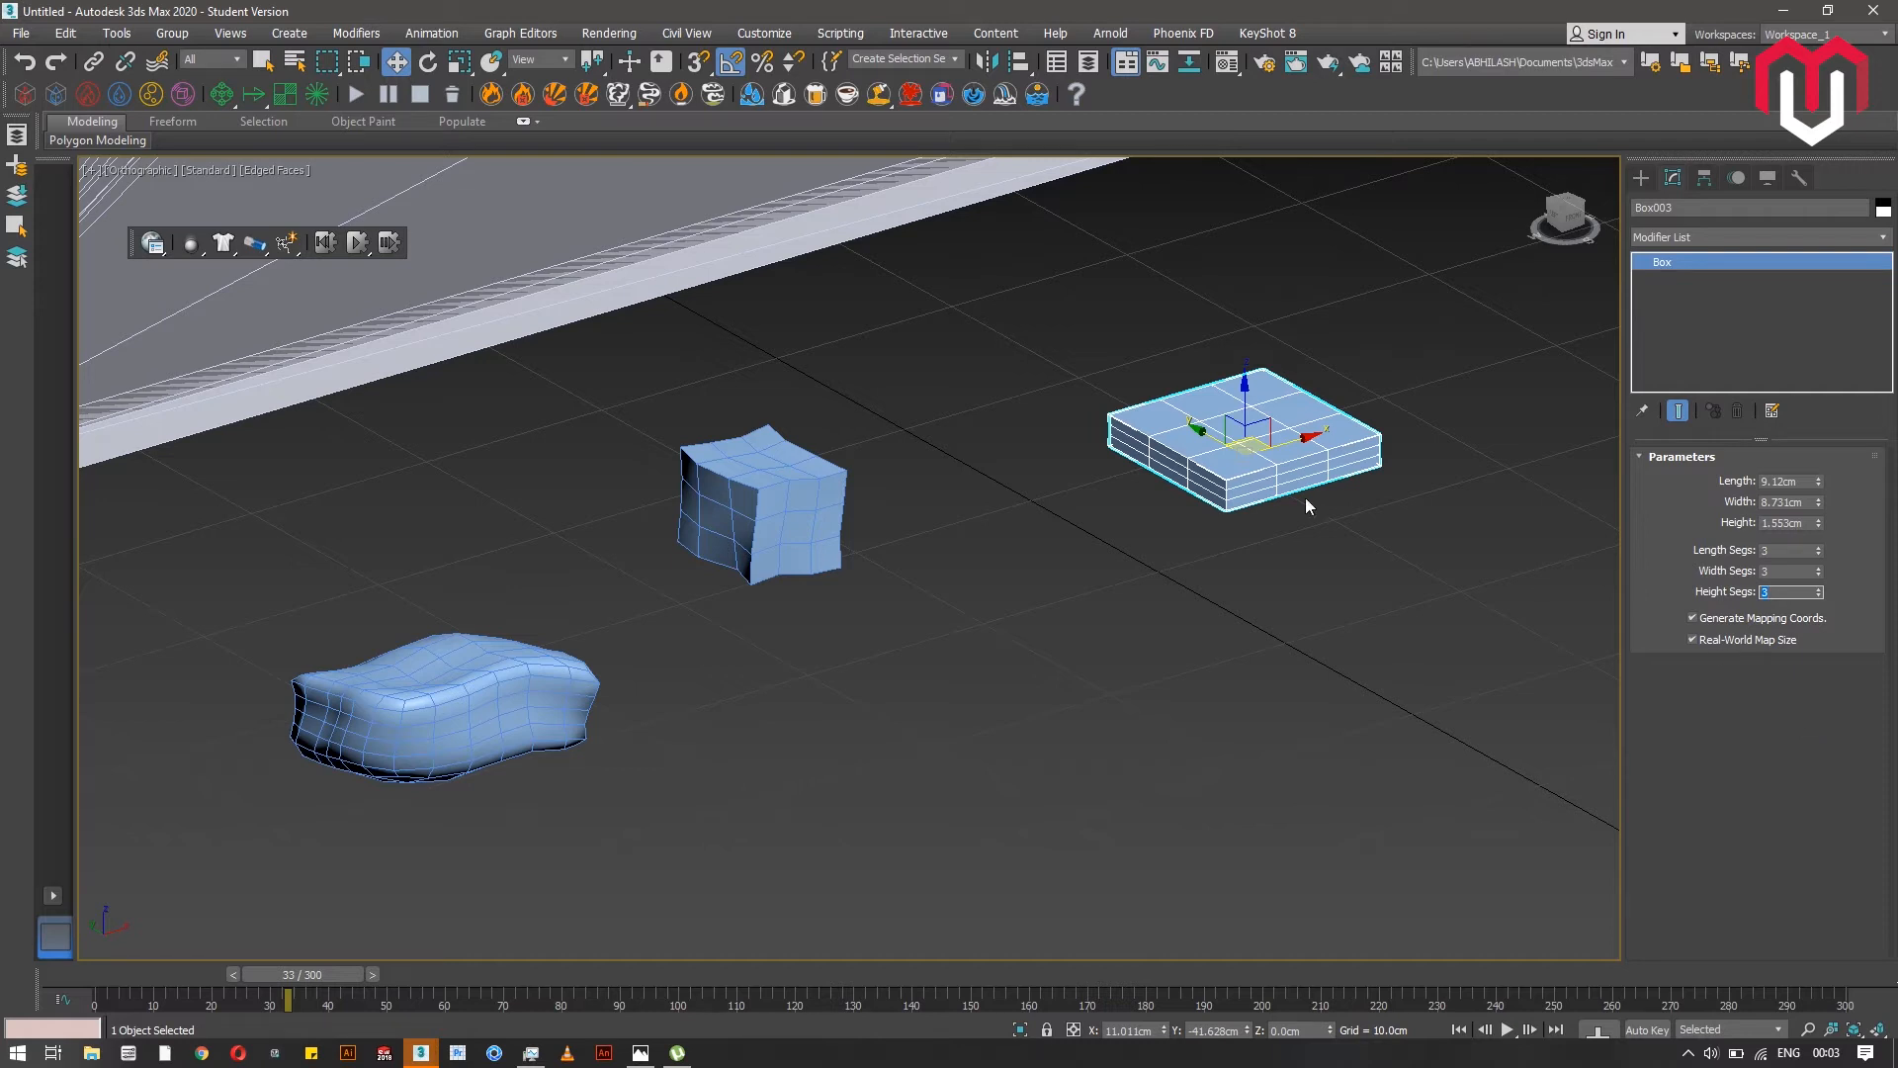
- Convert the flat box to an Editable Poly and pull the two vertices at one upper corner upward into a peak
{"action": "left_click", "coordinate": [1679, 233]}
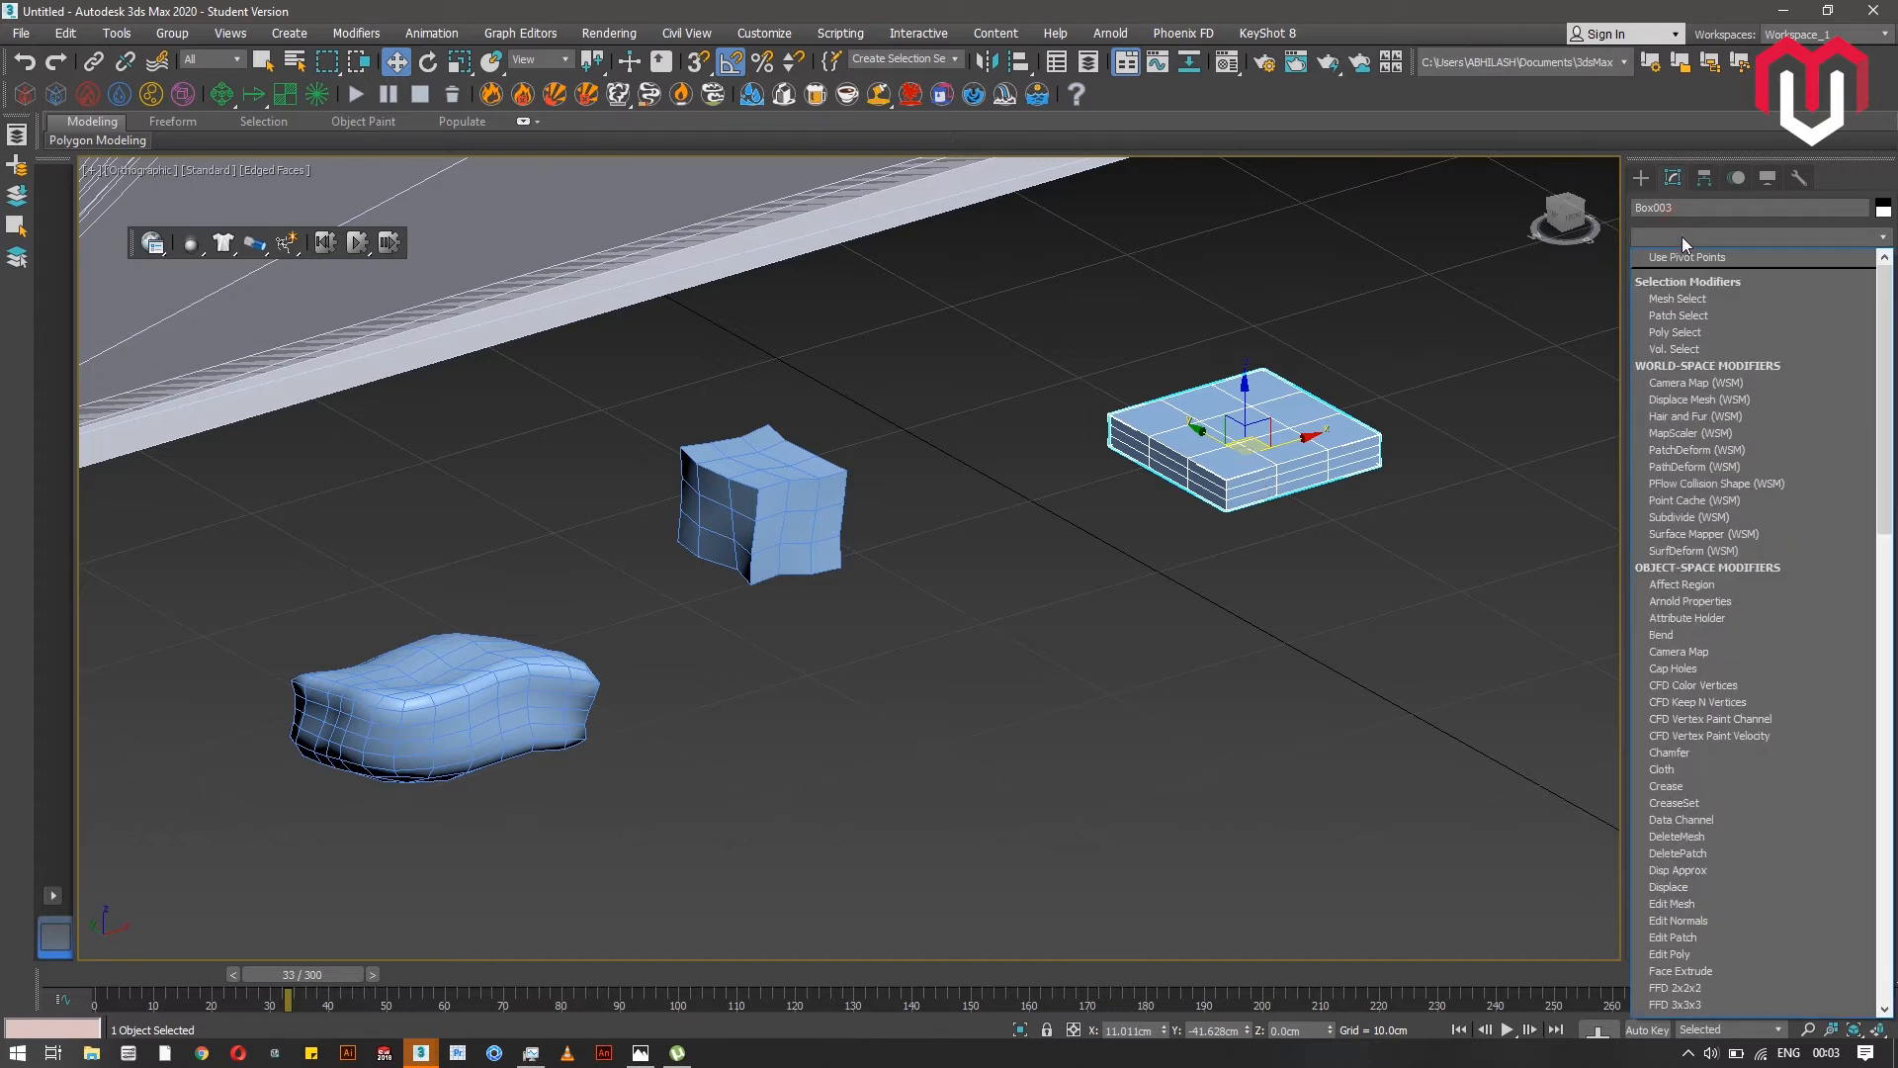
{"action": "left_click", "coordinate": [1518, 576]}
{"action": "right_click", "coordinate": [1271, 451]}
{"action": "mouse_move", "coordinate": [1376, 655]}
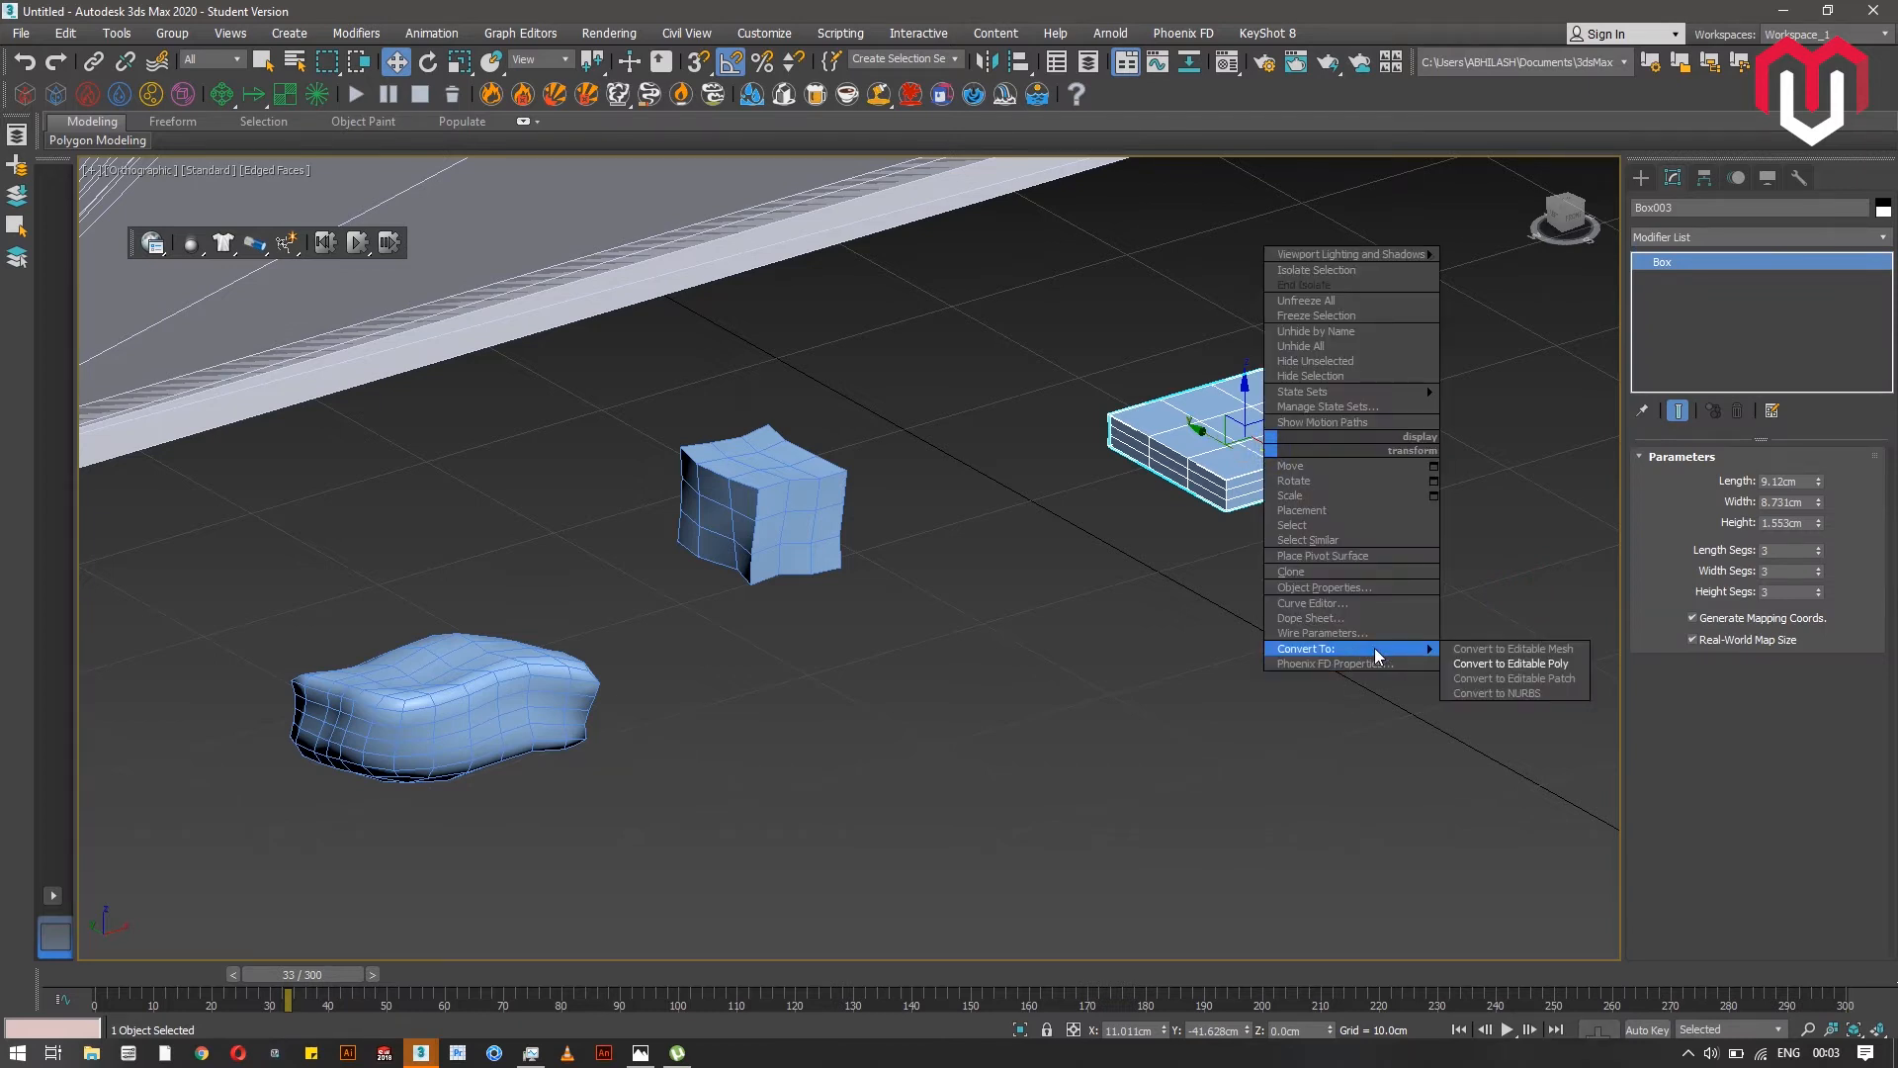
{"action": "left_click", "coordinate": [1483, 664]}
{"action": "left_click", "coordinate": [1707, 480]}
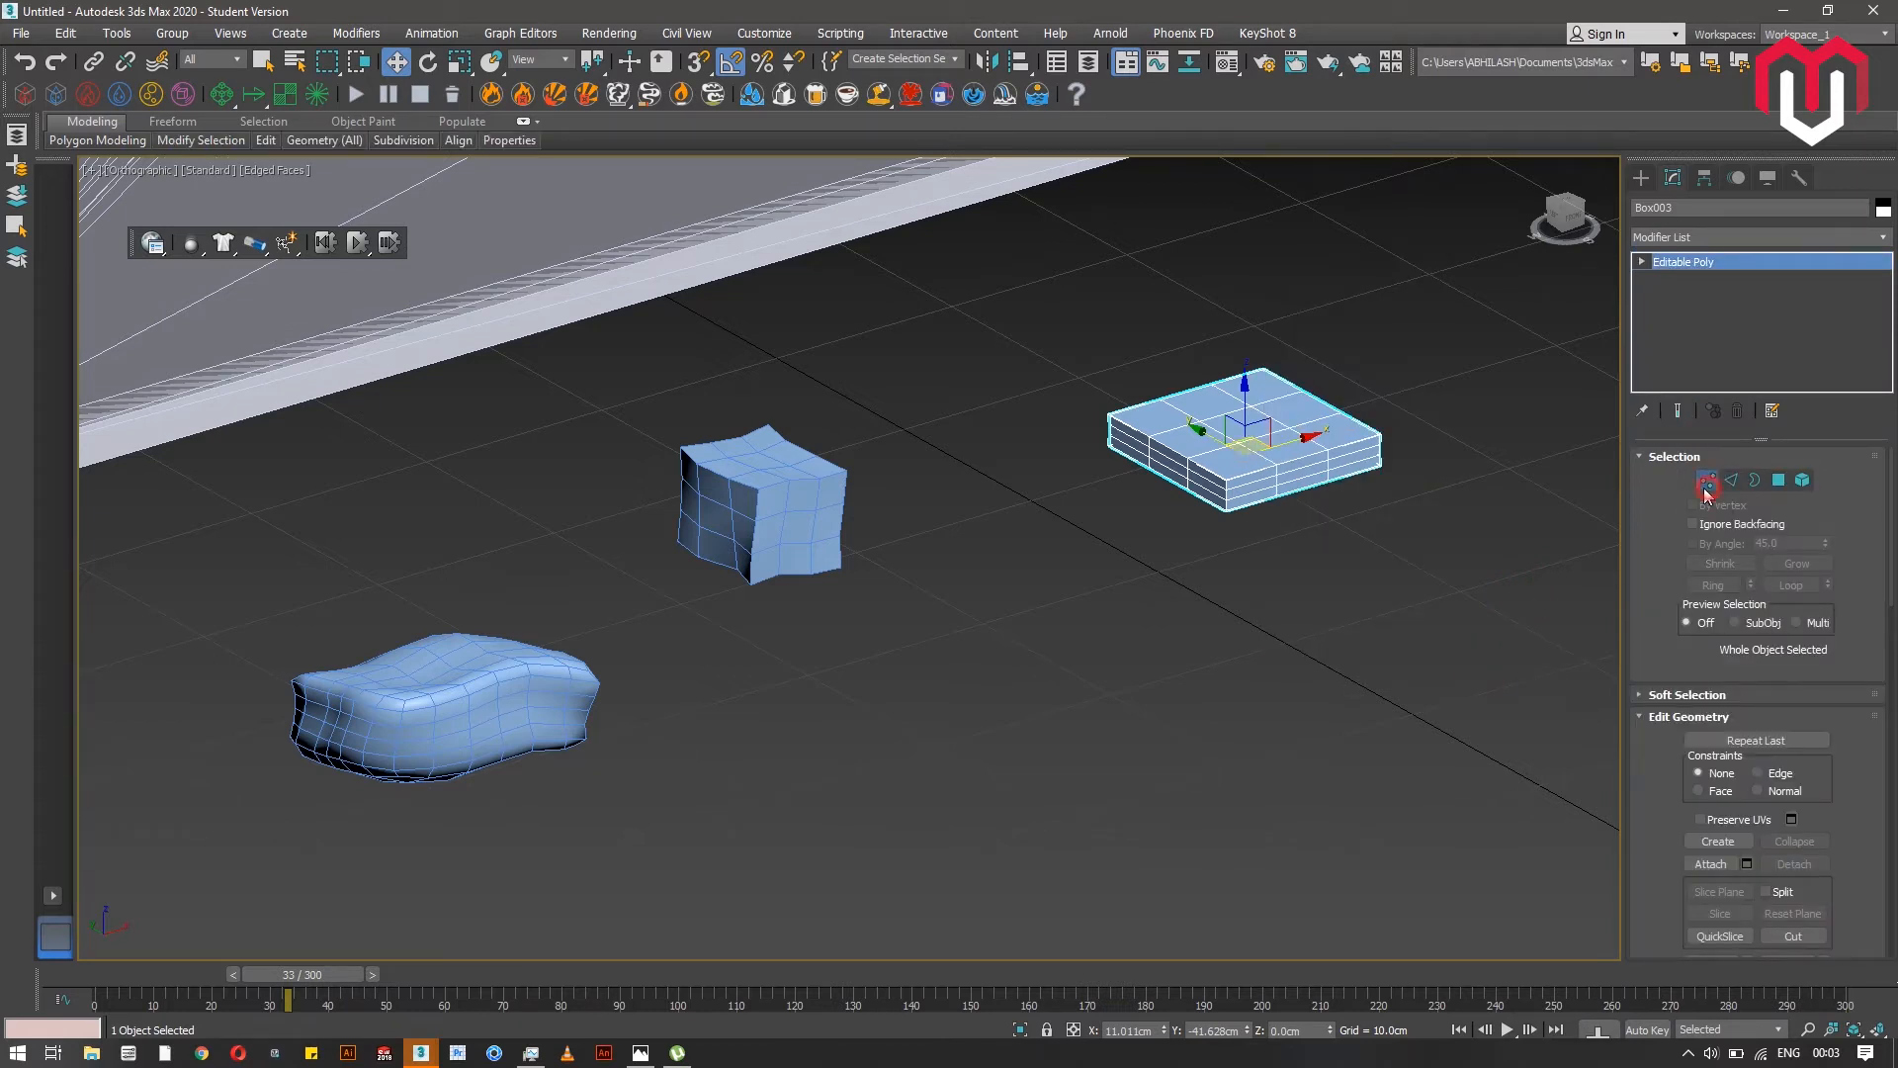
{"action": "left_click_drag", "start_coordinate": [1092, 396], "coordinate": [1113, 296]}
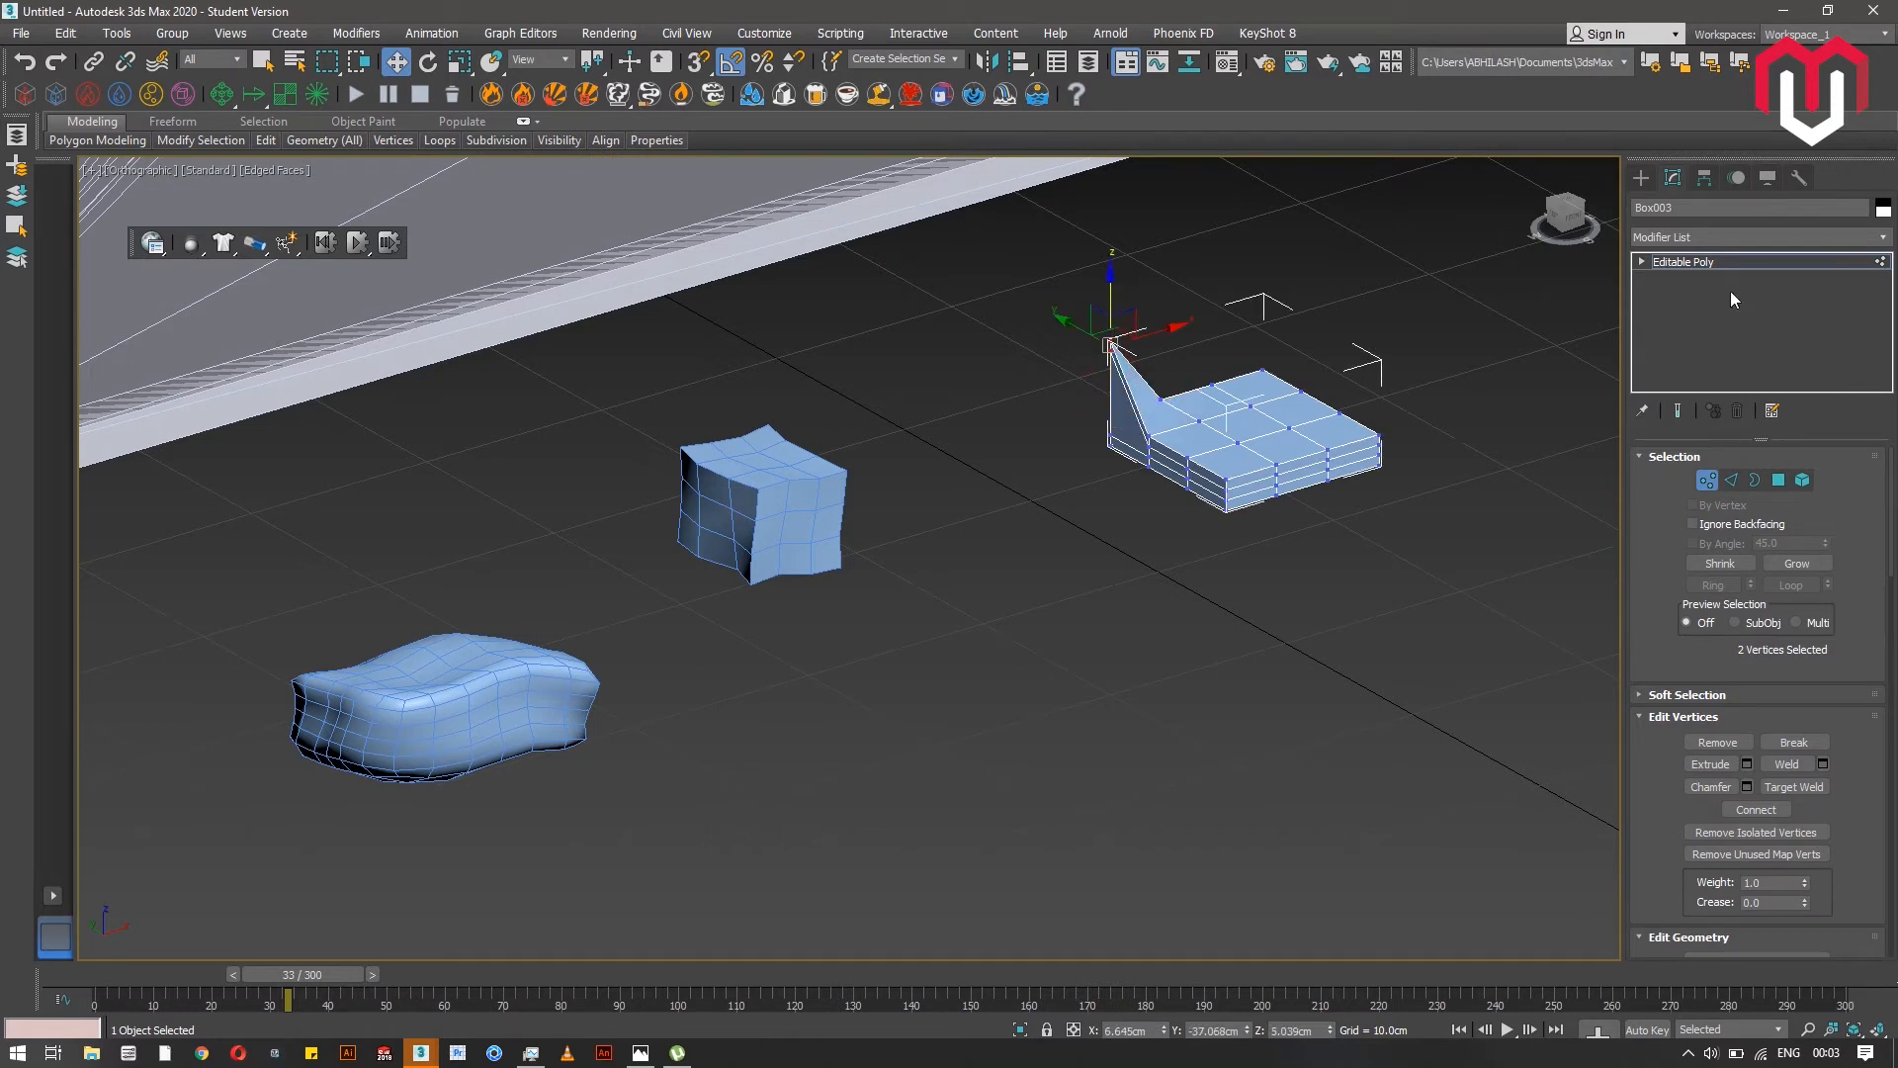
- Select all polygons of the flat peaked box and apply a Noise modifier
{"action": "left_click", "coordinate": [1778, 479]}
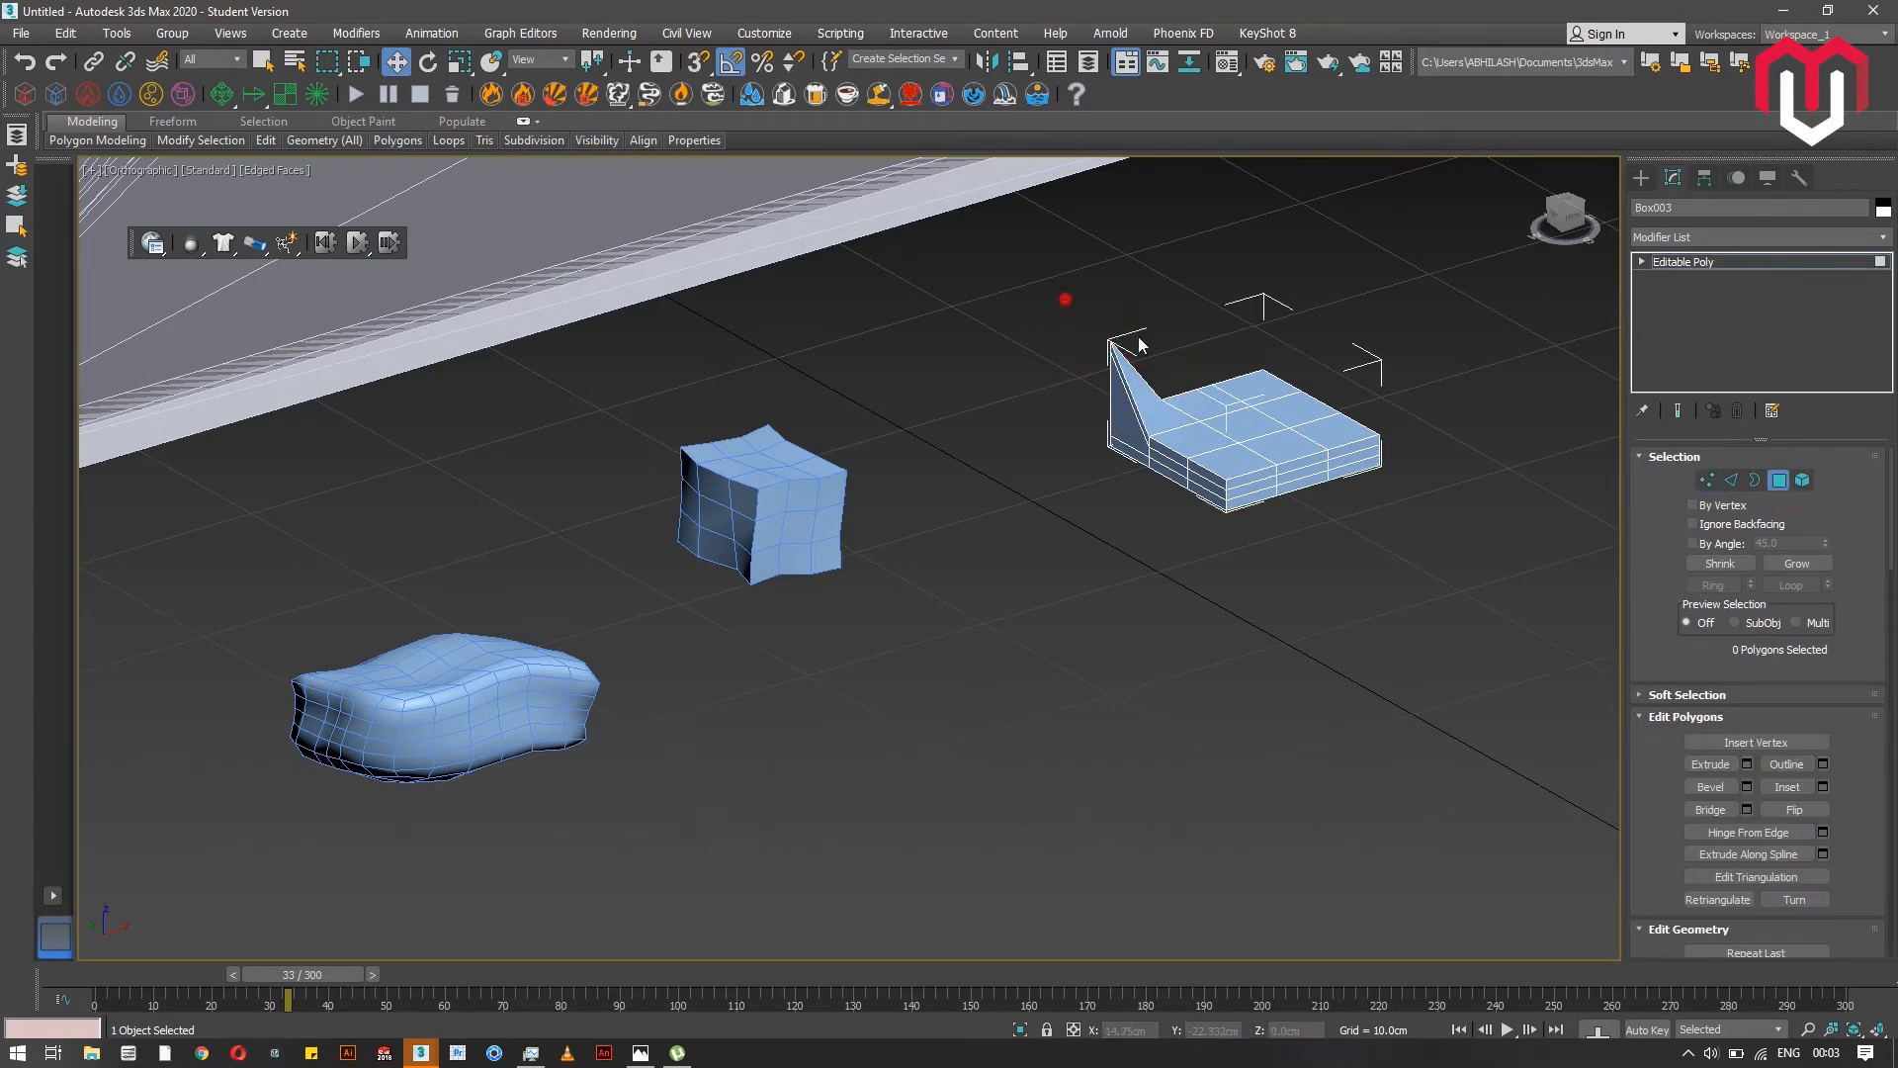
{"action": "left_click_drag", "start_coordinate": [1474, 591], "coordinate": [1474, 591]}
{"action": "left_click", "coordinate": [1705, 240]}
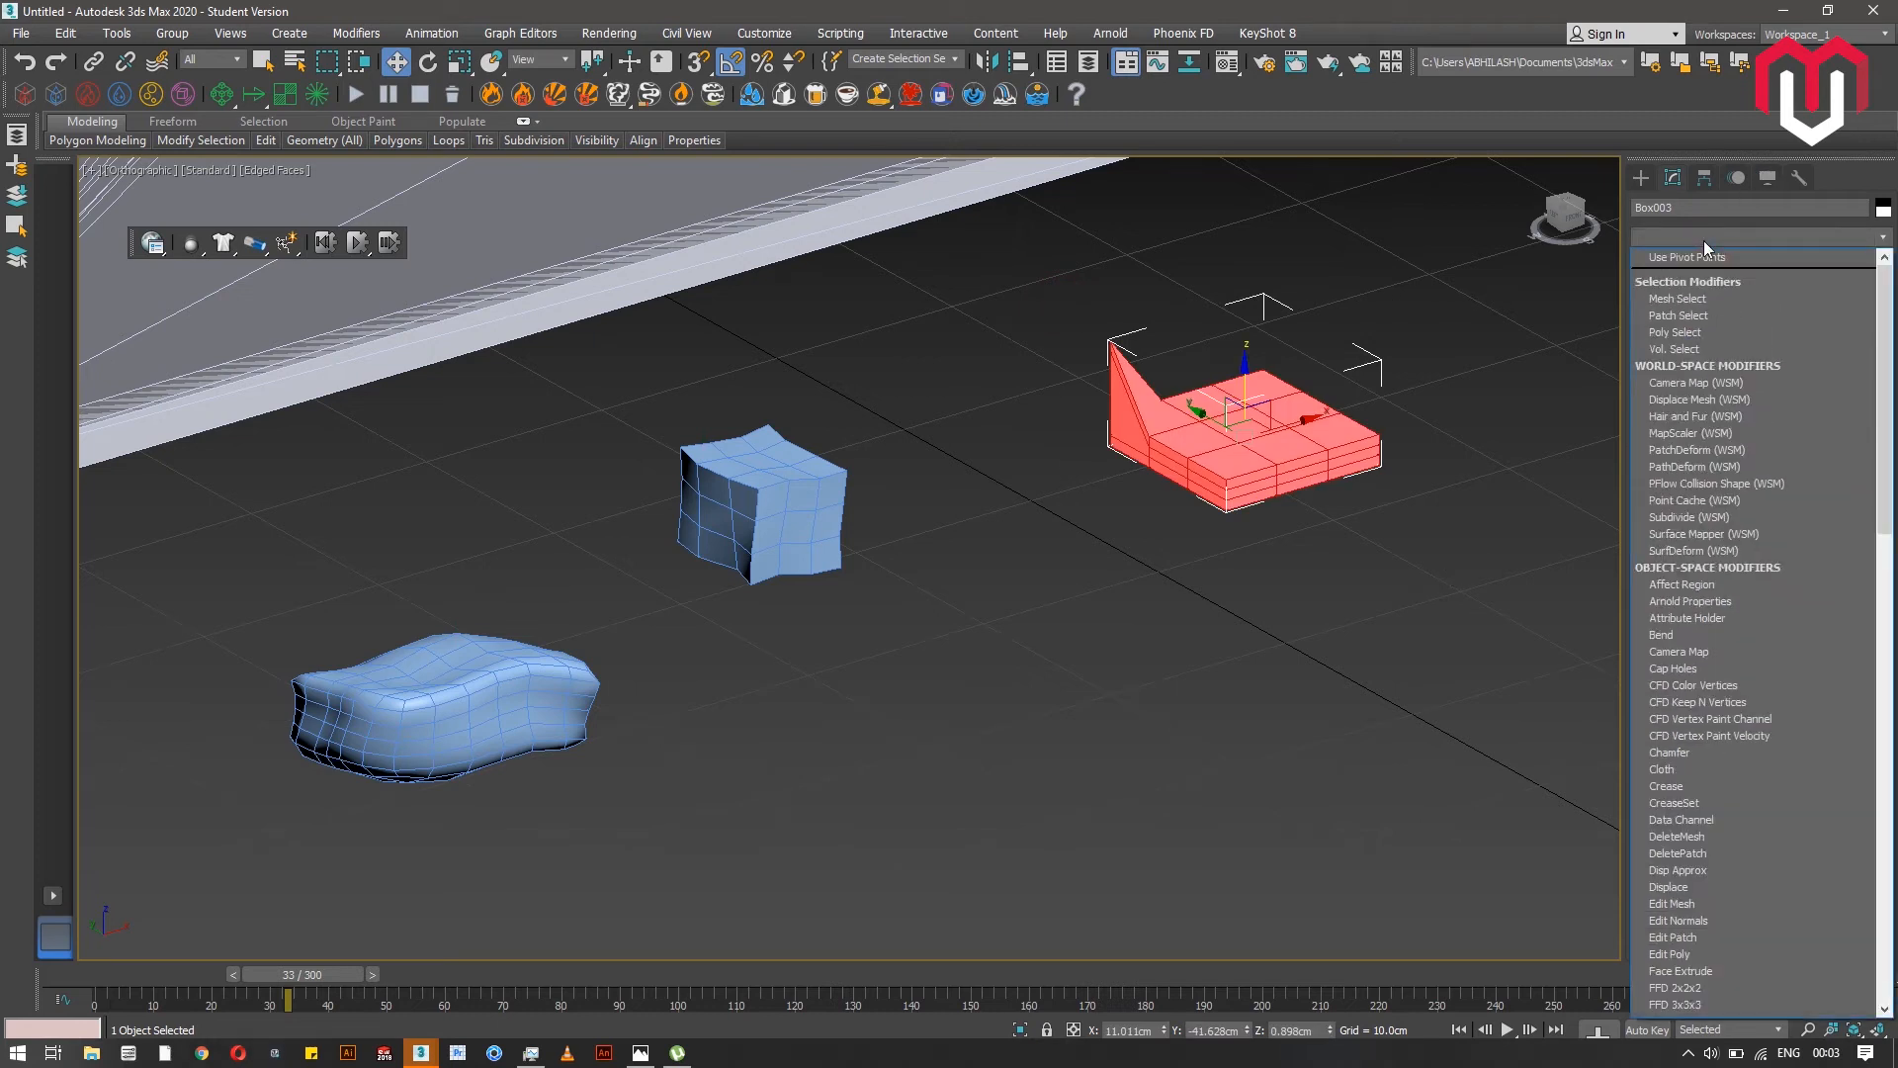
{"action": "key", "text": "n"}
{"action": "key", "text": "Return"}
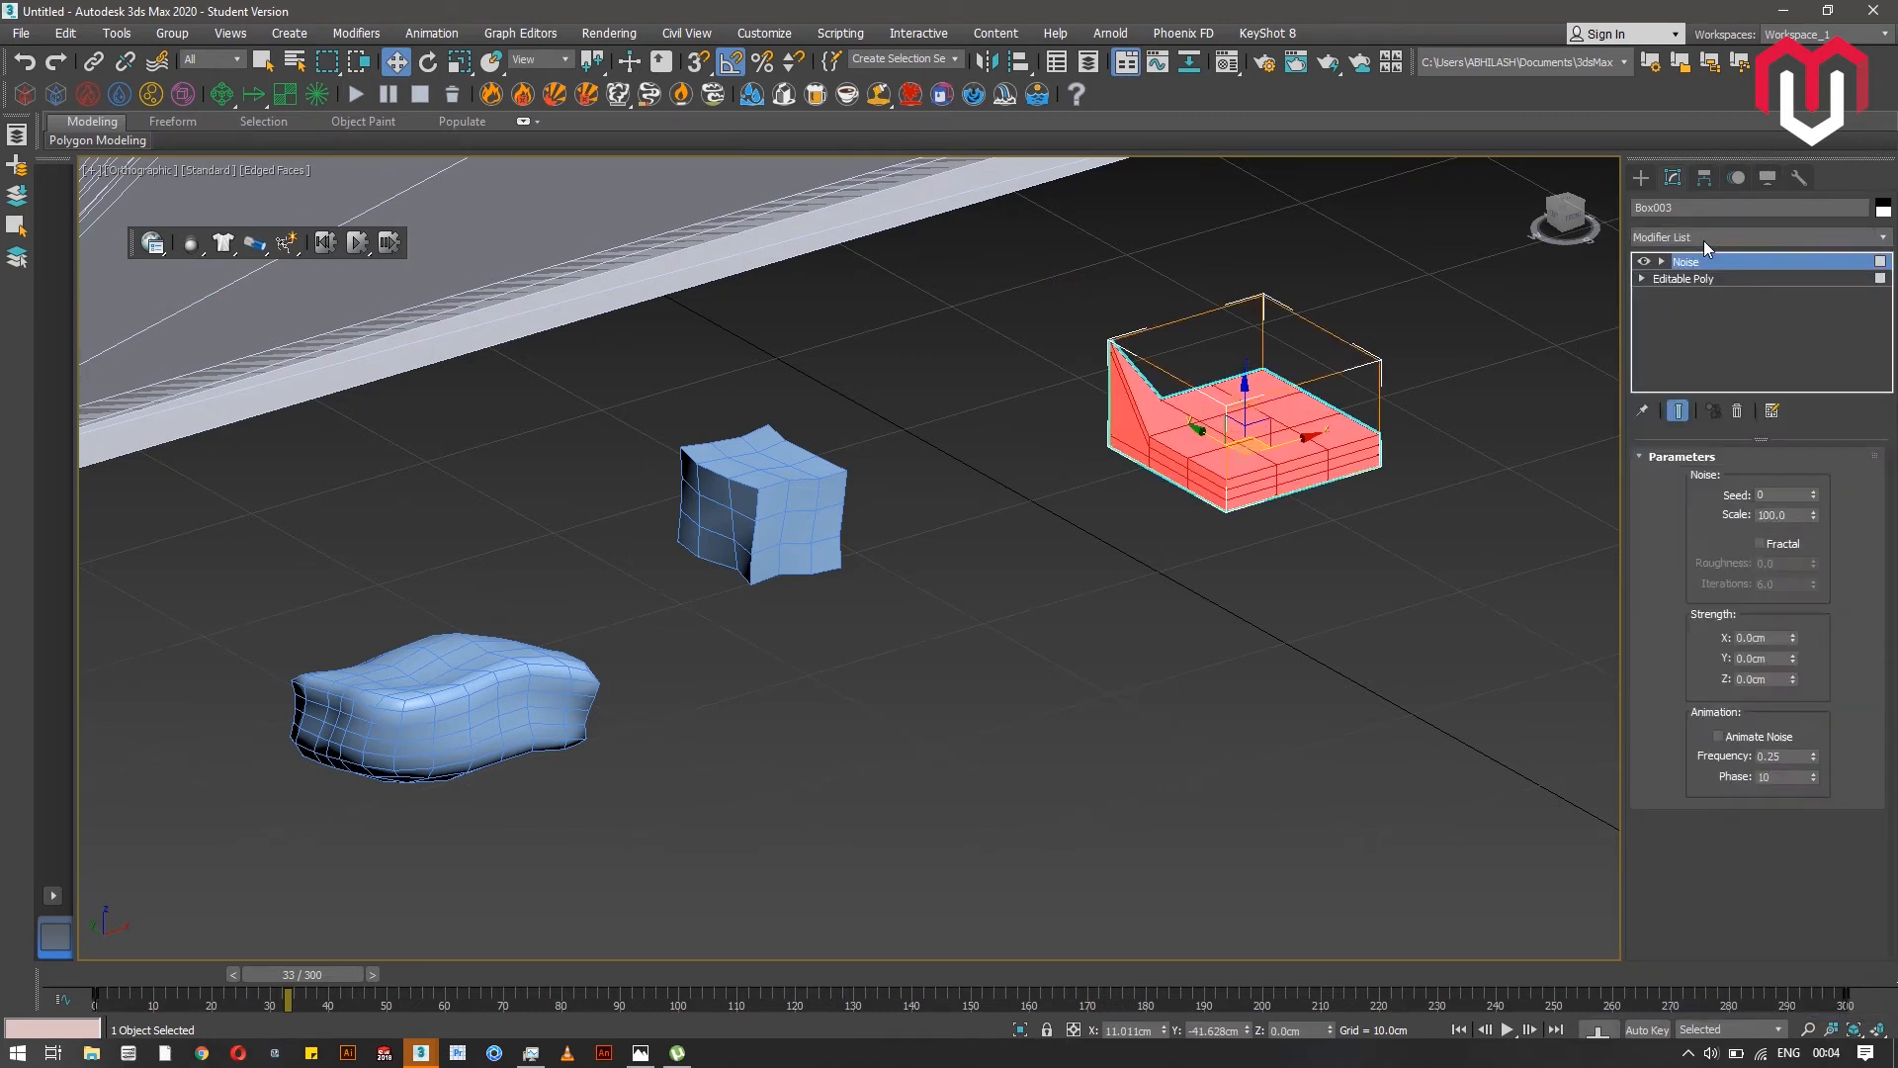
- Set the flat box's Noise strength to 5 cm on X, Y and Z and lower the noise scale to deform it
{"action": "left_click", "coordinate": [1776, 640]}
{"action": "type", "text": "5"}
{"action": "left_click", "coordinate": [1774, 659]}
{"action": "type", "text": "5"}
{"action": "key", "text": "Return"}
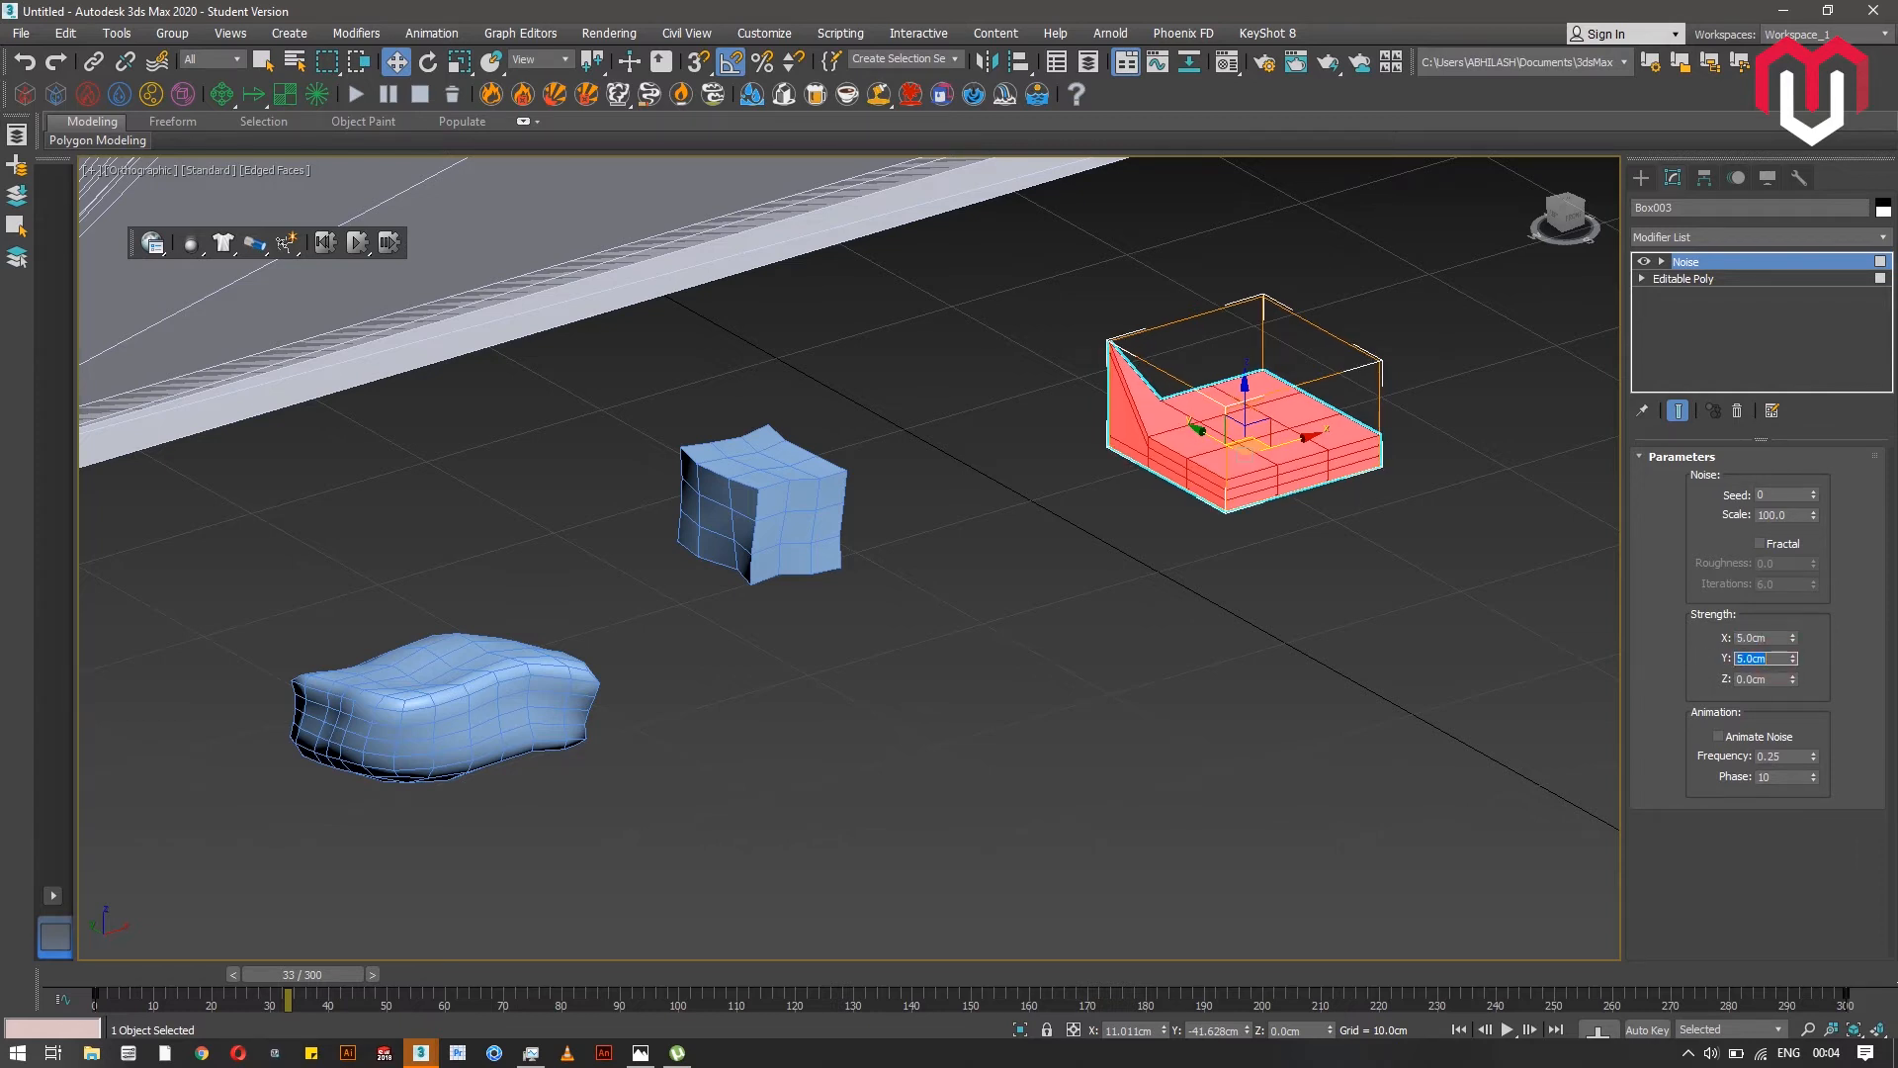
{"action": "left_click", "coordinate": [1767, 680]}
{"action": "type", "text": "5"}
{"action": "key", "text": "Return"}
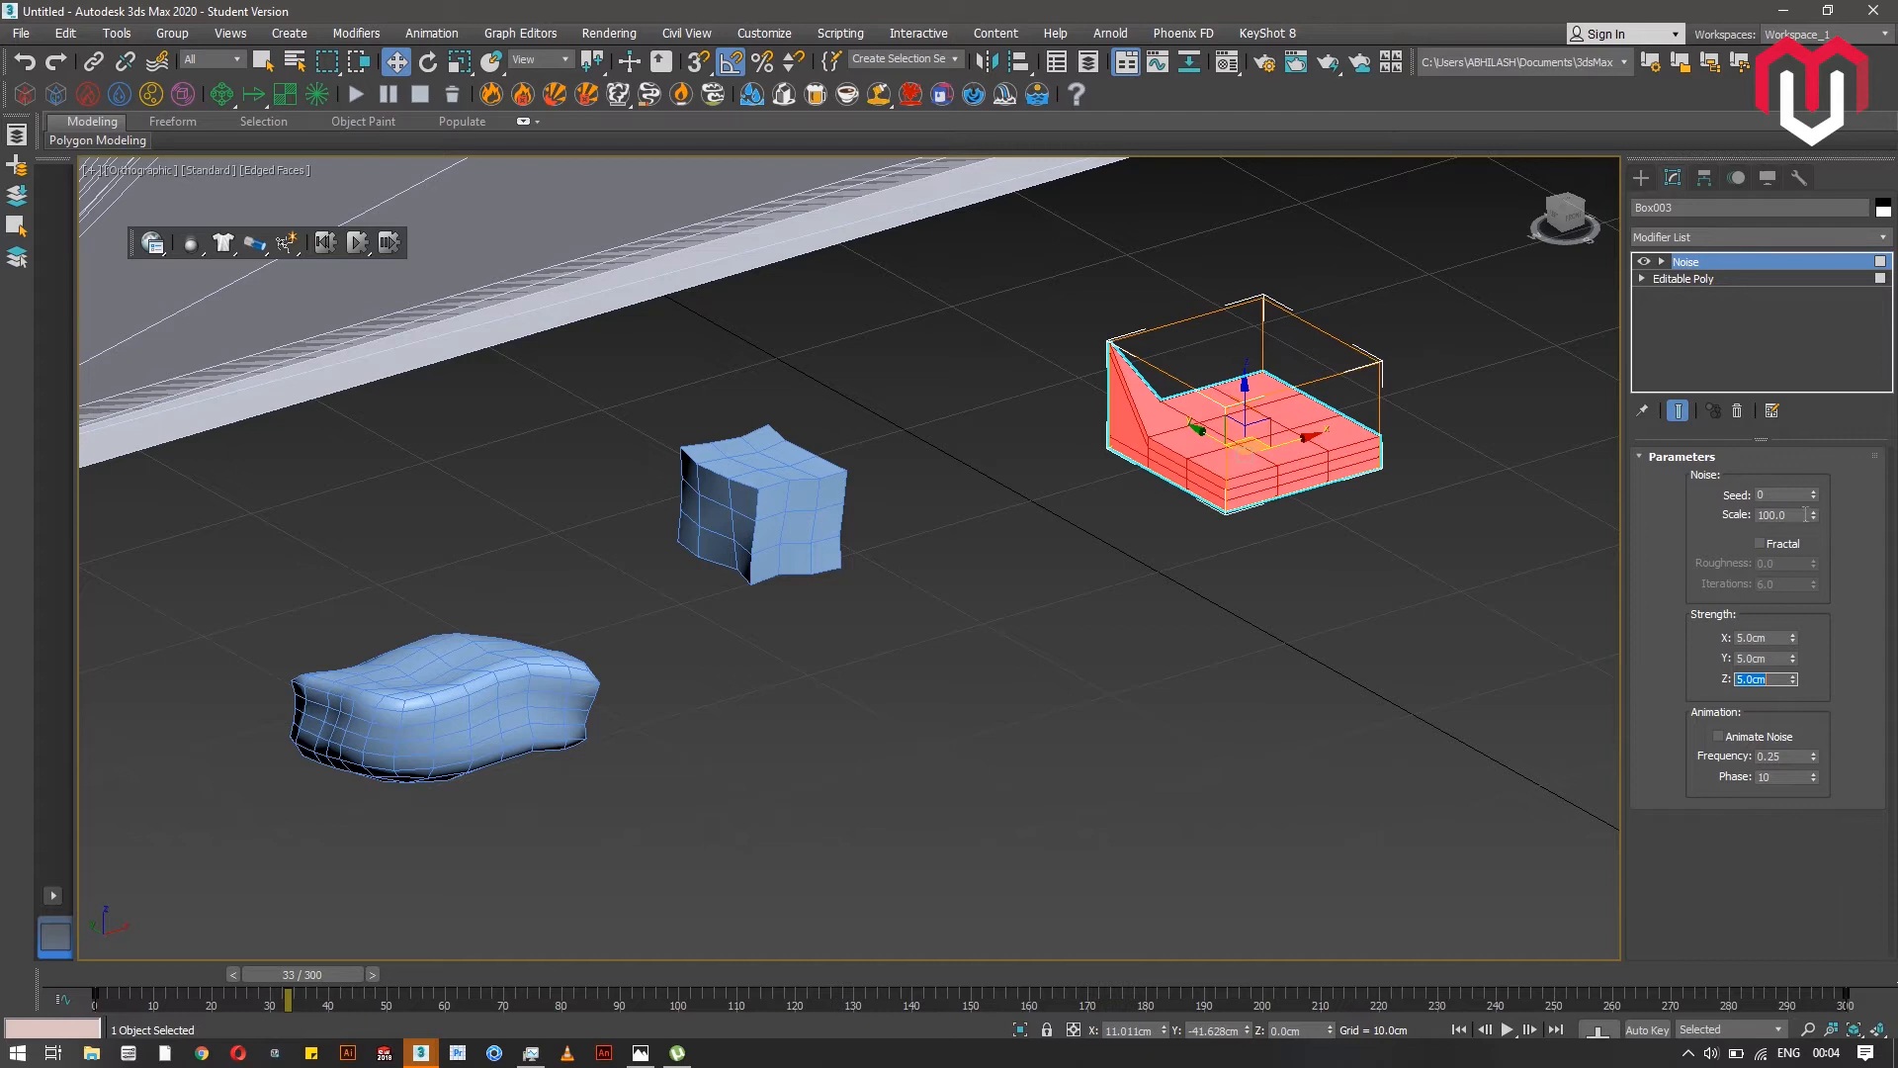
{"action": "left_click_drag", "start_coordinate": [1817, 513], "coordinate": [1828, 607]}
- Add a TurboSmooth modifier to both the flat peaked rock and the cube-like rock
{"action": "left_click", "coordinate": [1714, 235]}
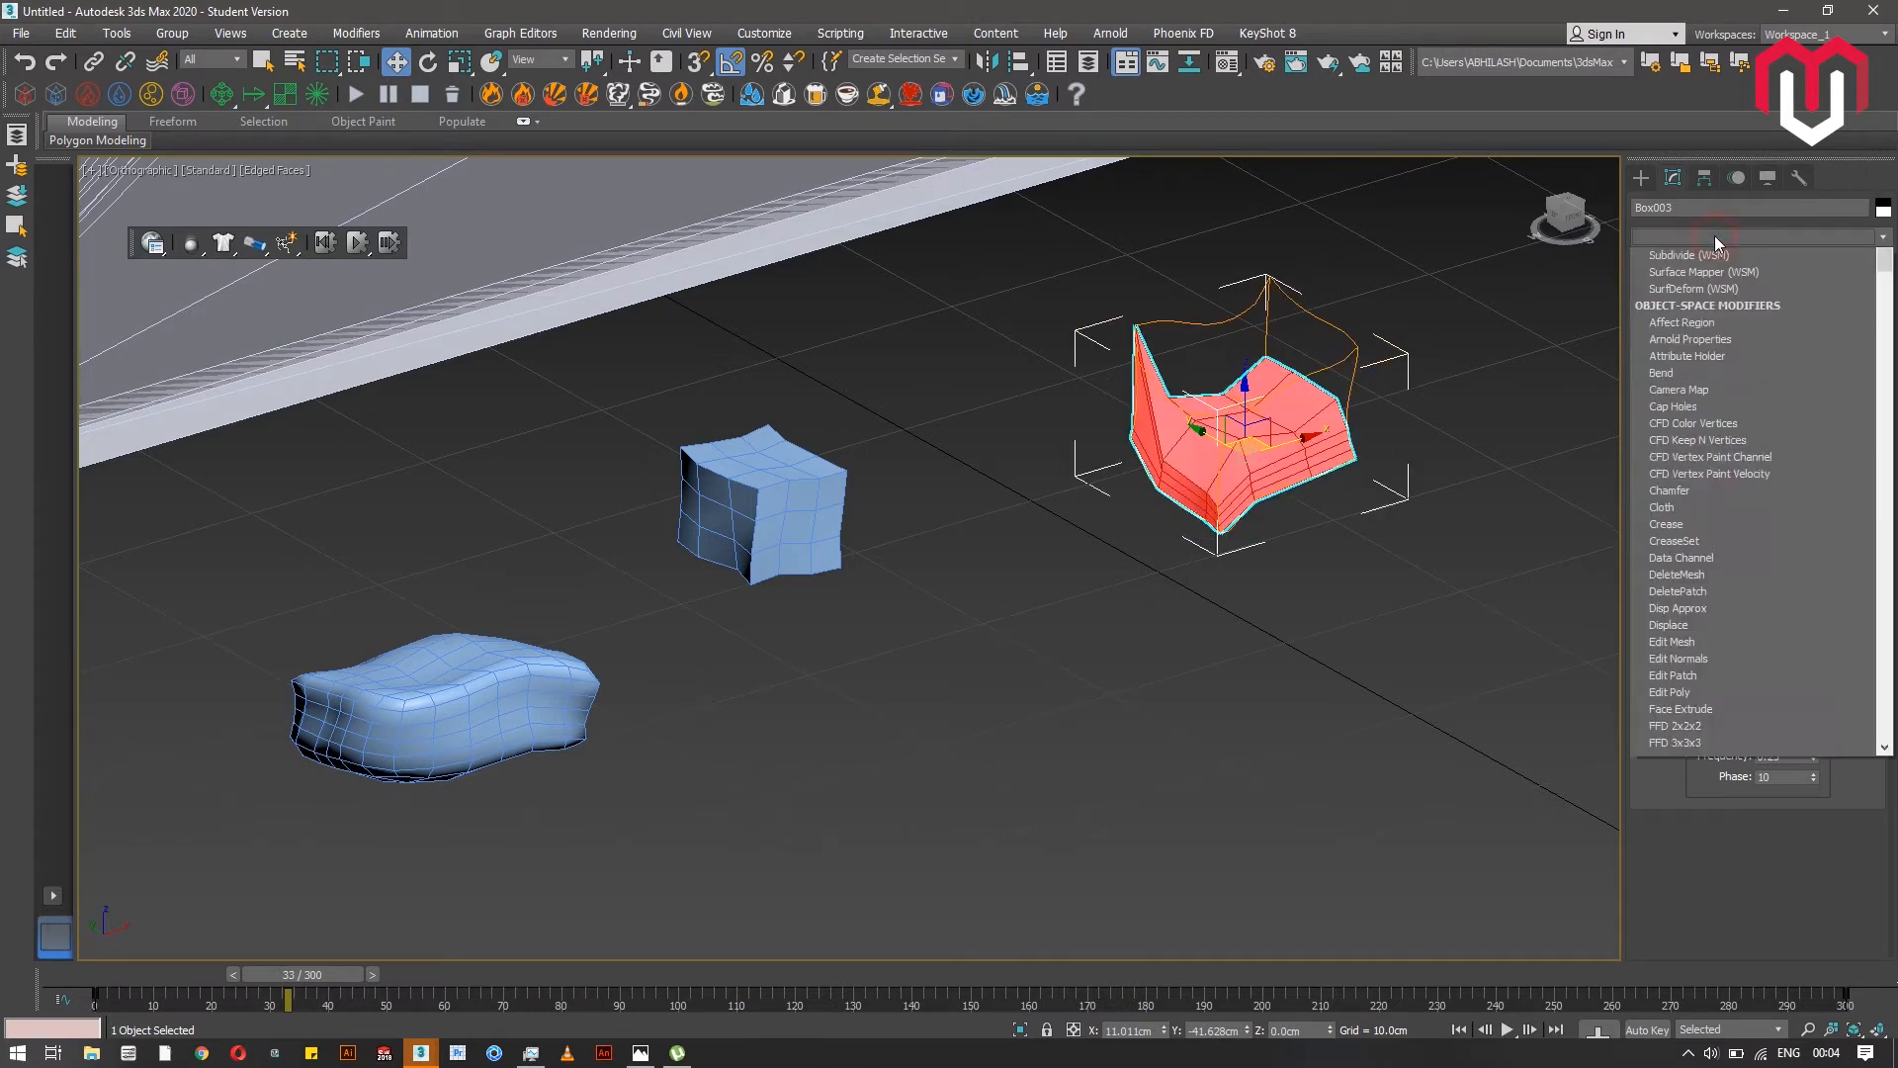
{"action": "type", "text": "tu"}
{"action": "key", "text": "Return"}
{"action": "left_click", "coordinate": [747, 437]}
{"action": "left_click", "coordinate": [1716, 235]}
{"action": "type", "text": "tu"}
{"action": "key", "text": "Return"}
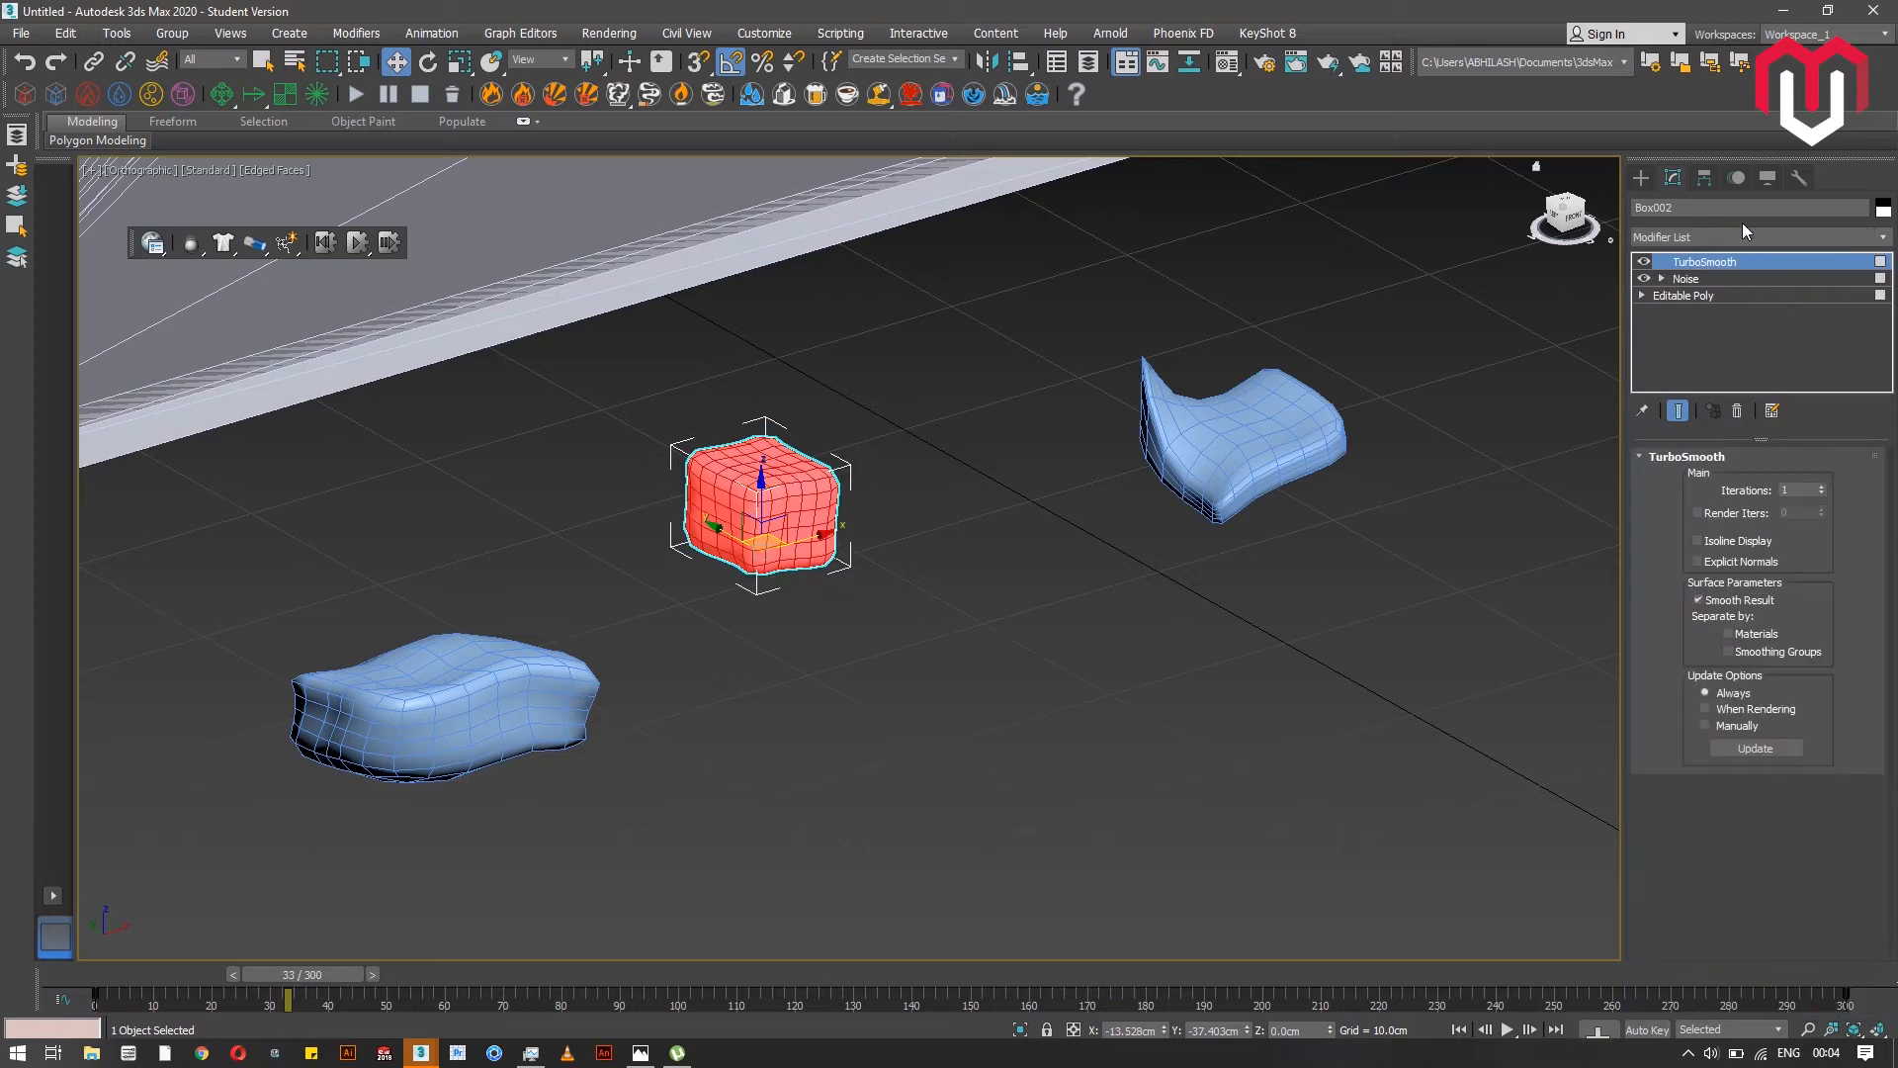
- Select all three rocks and raise them in the front view to just above the lettered box
{"action": "scroll", "coordinate": [840, 642], "scroll_direction": "down", "scroll_amount": 4}
{"action": "middle_click_drag", "start_coordinate": [892, 573], "coordinate": [1190, 852]}
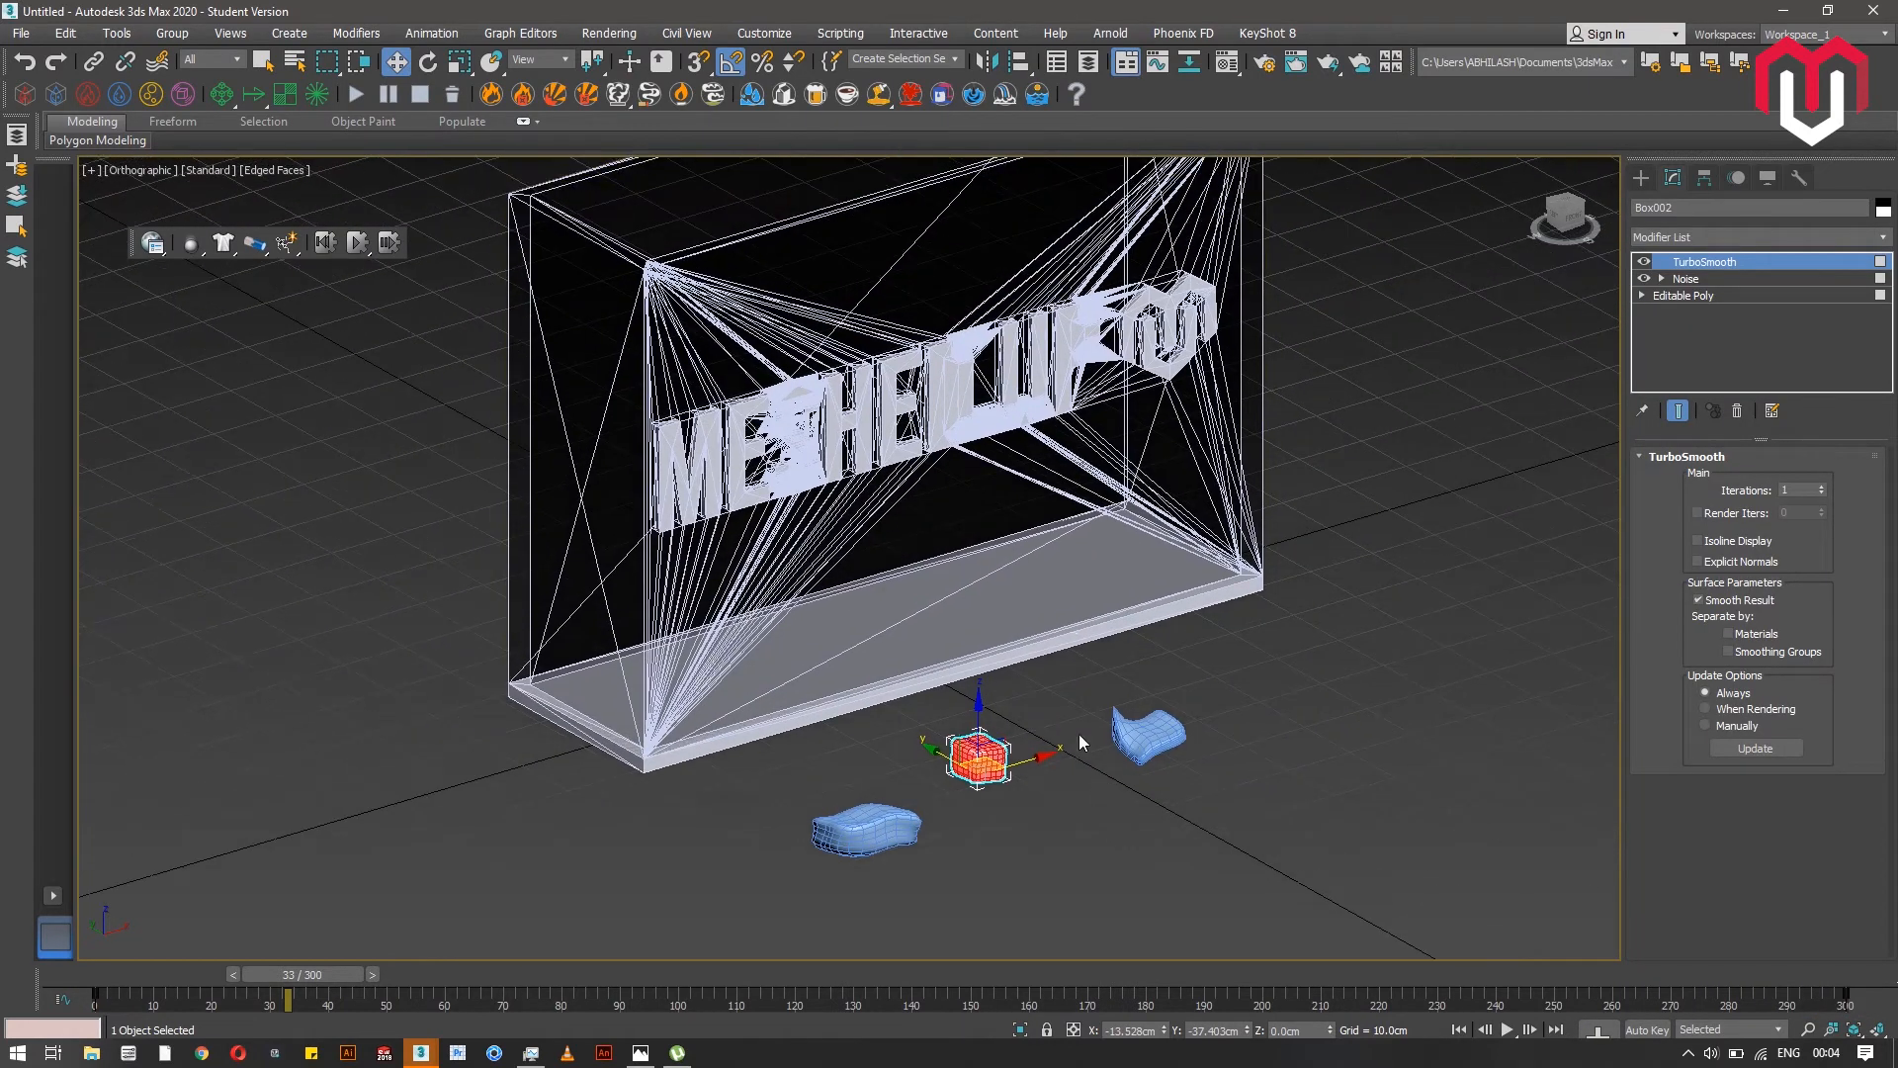
{"action": "scroll", "coordinate": [1029, 542], "scroll_direction": "down", "scroll_amount": 3}
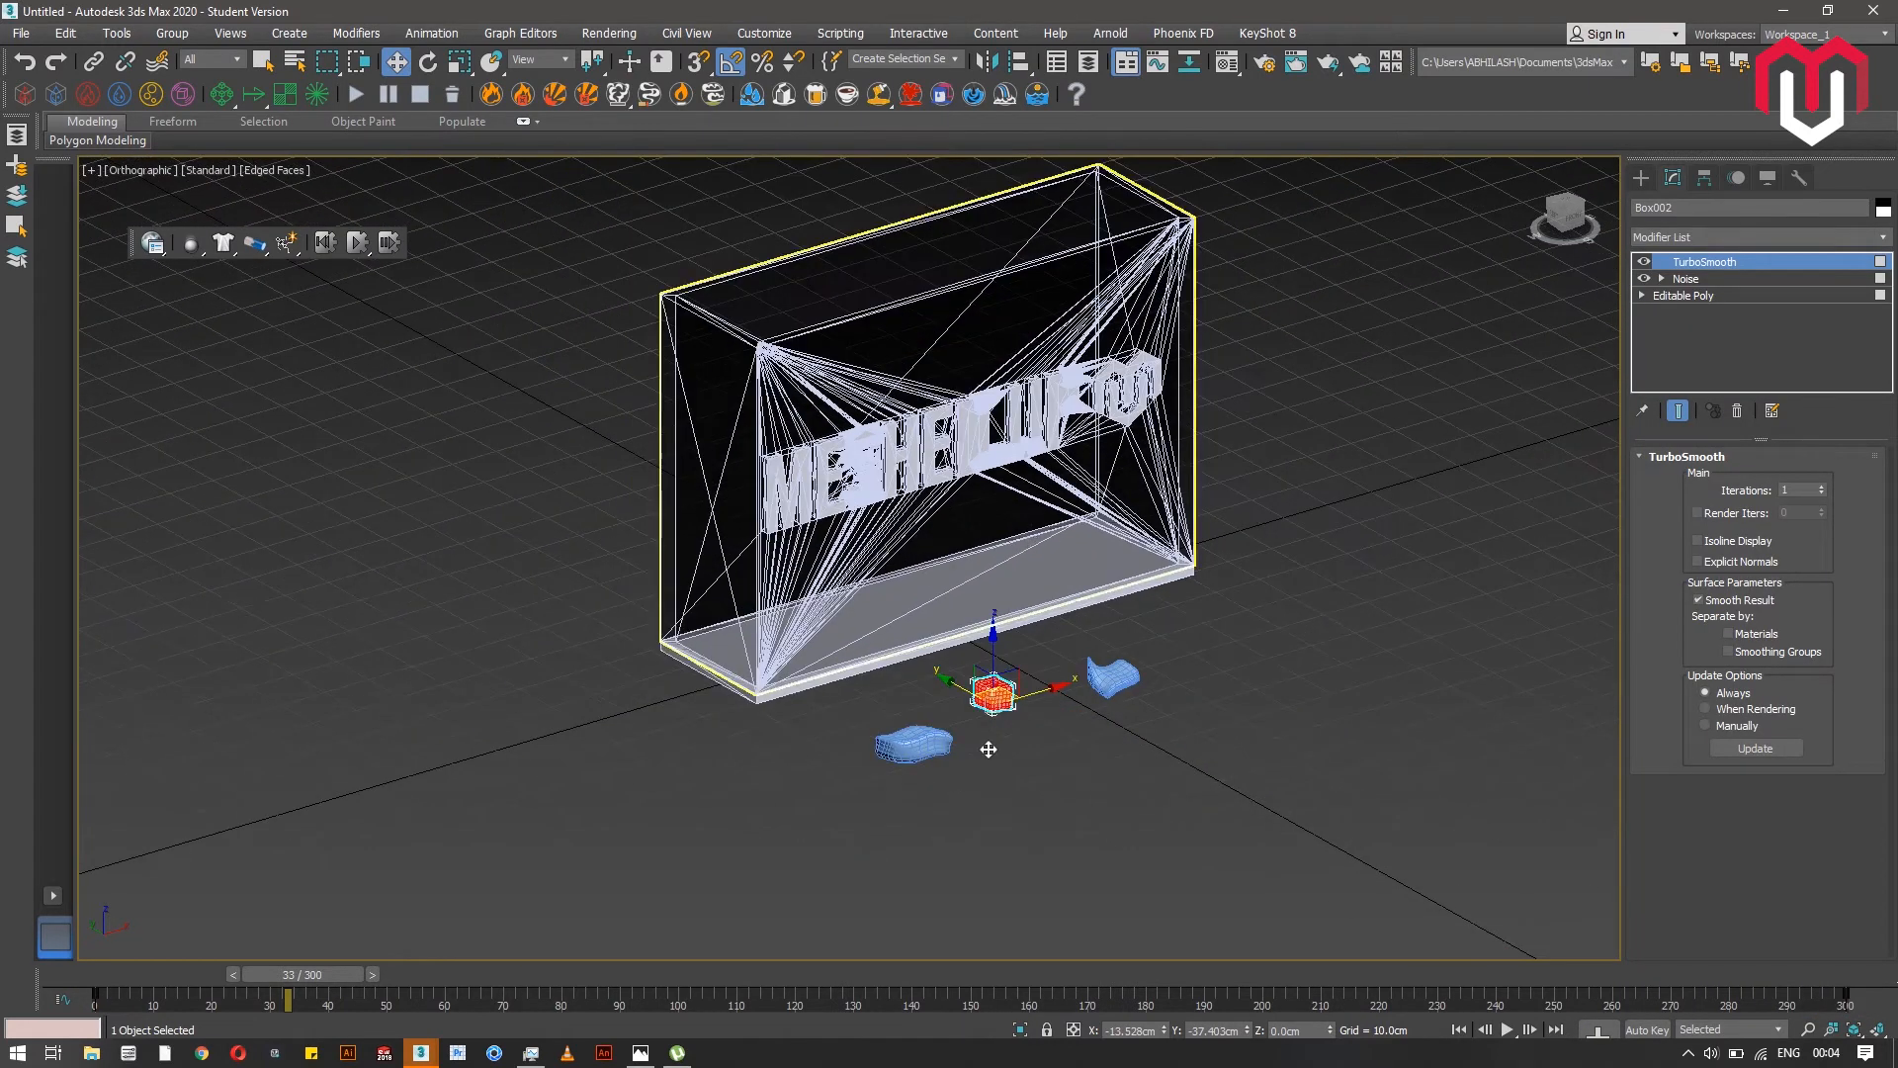
{"action": "left_click", "coordinate": [912, 744], "text": "ctrl"}
{"action": "left_click", "coordinate": [1100, 680], "text": "ctrl"}
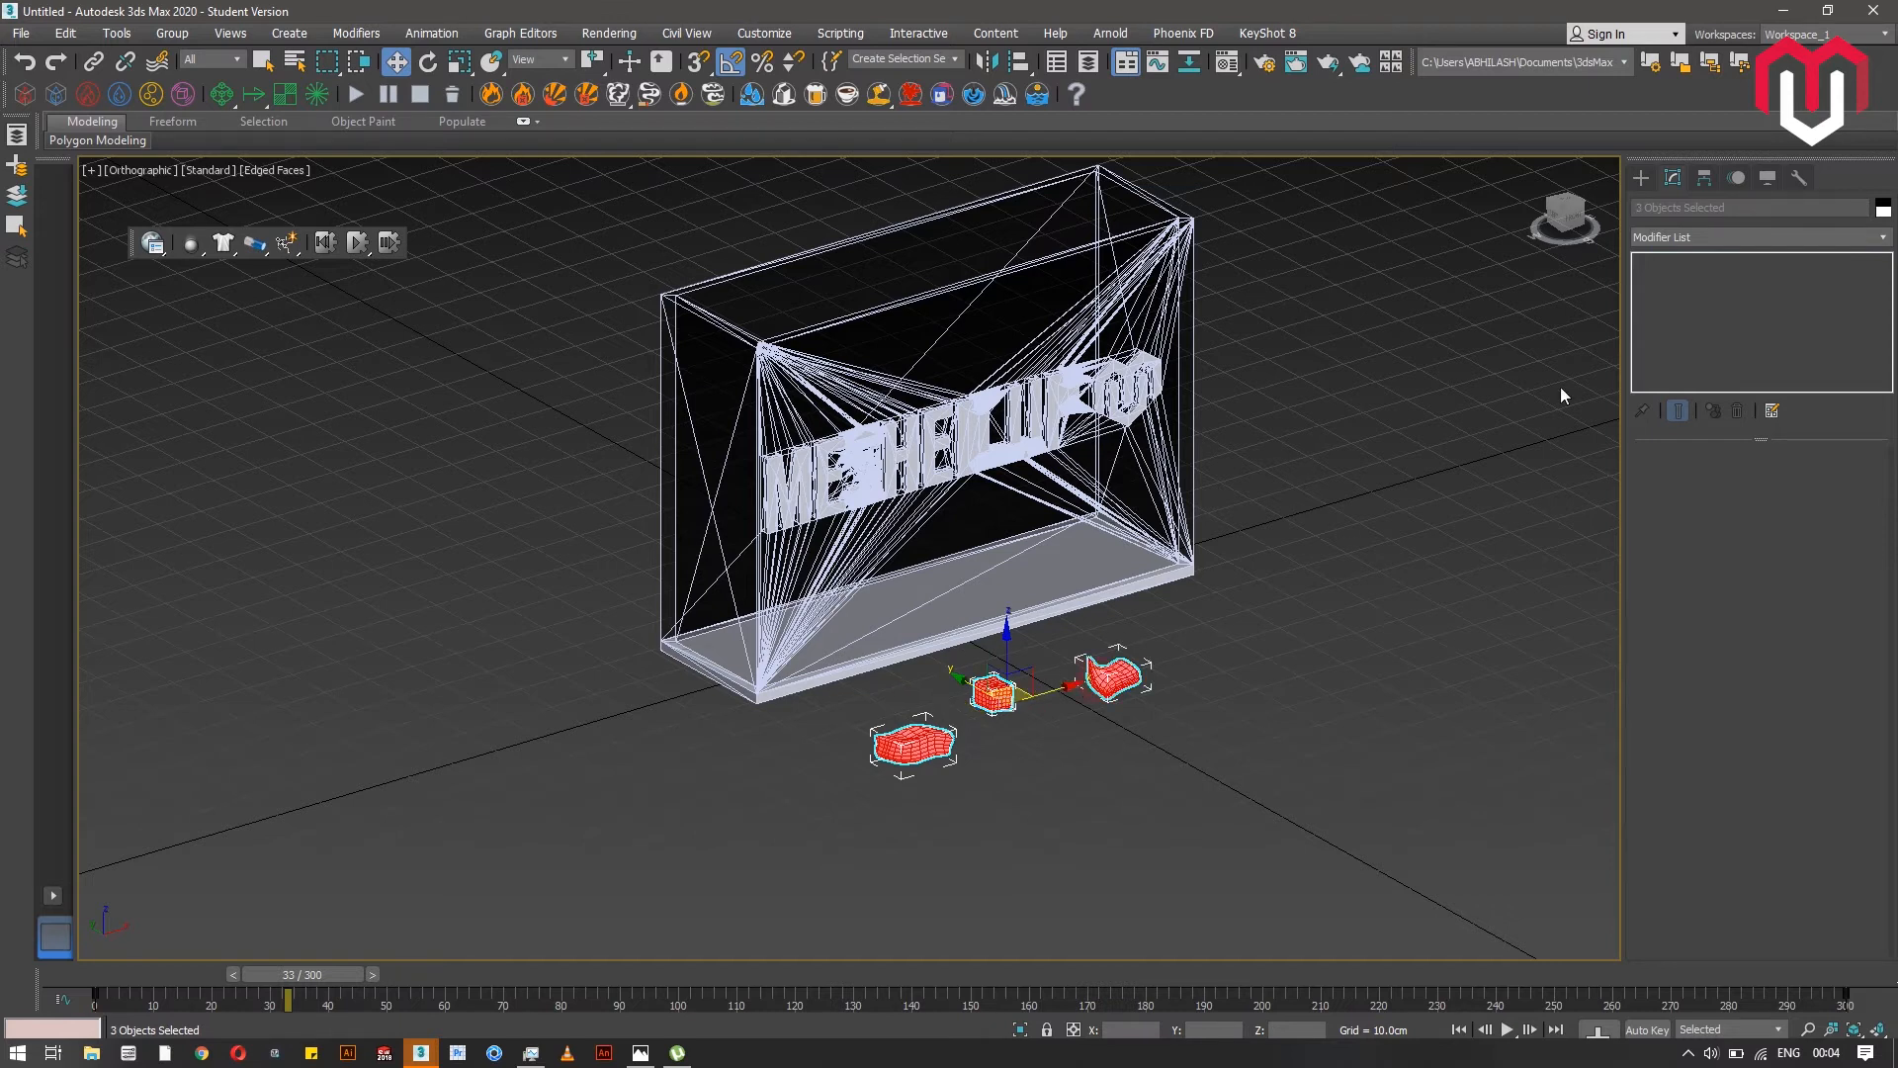
{"action": "left_click_drag", "start_coordinate": [1569, 220], "coordinate": [1379, 306]}
{"action": "key", "text": "f"}
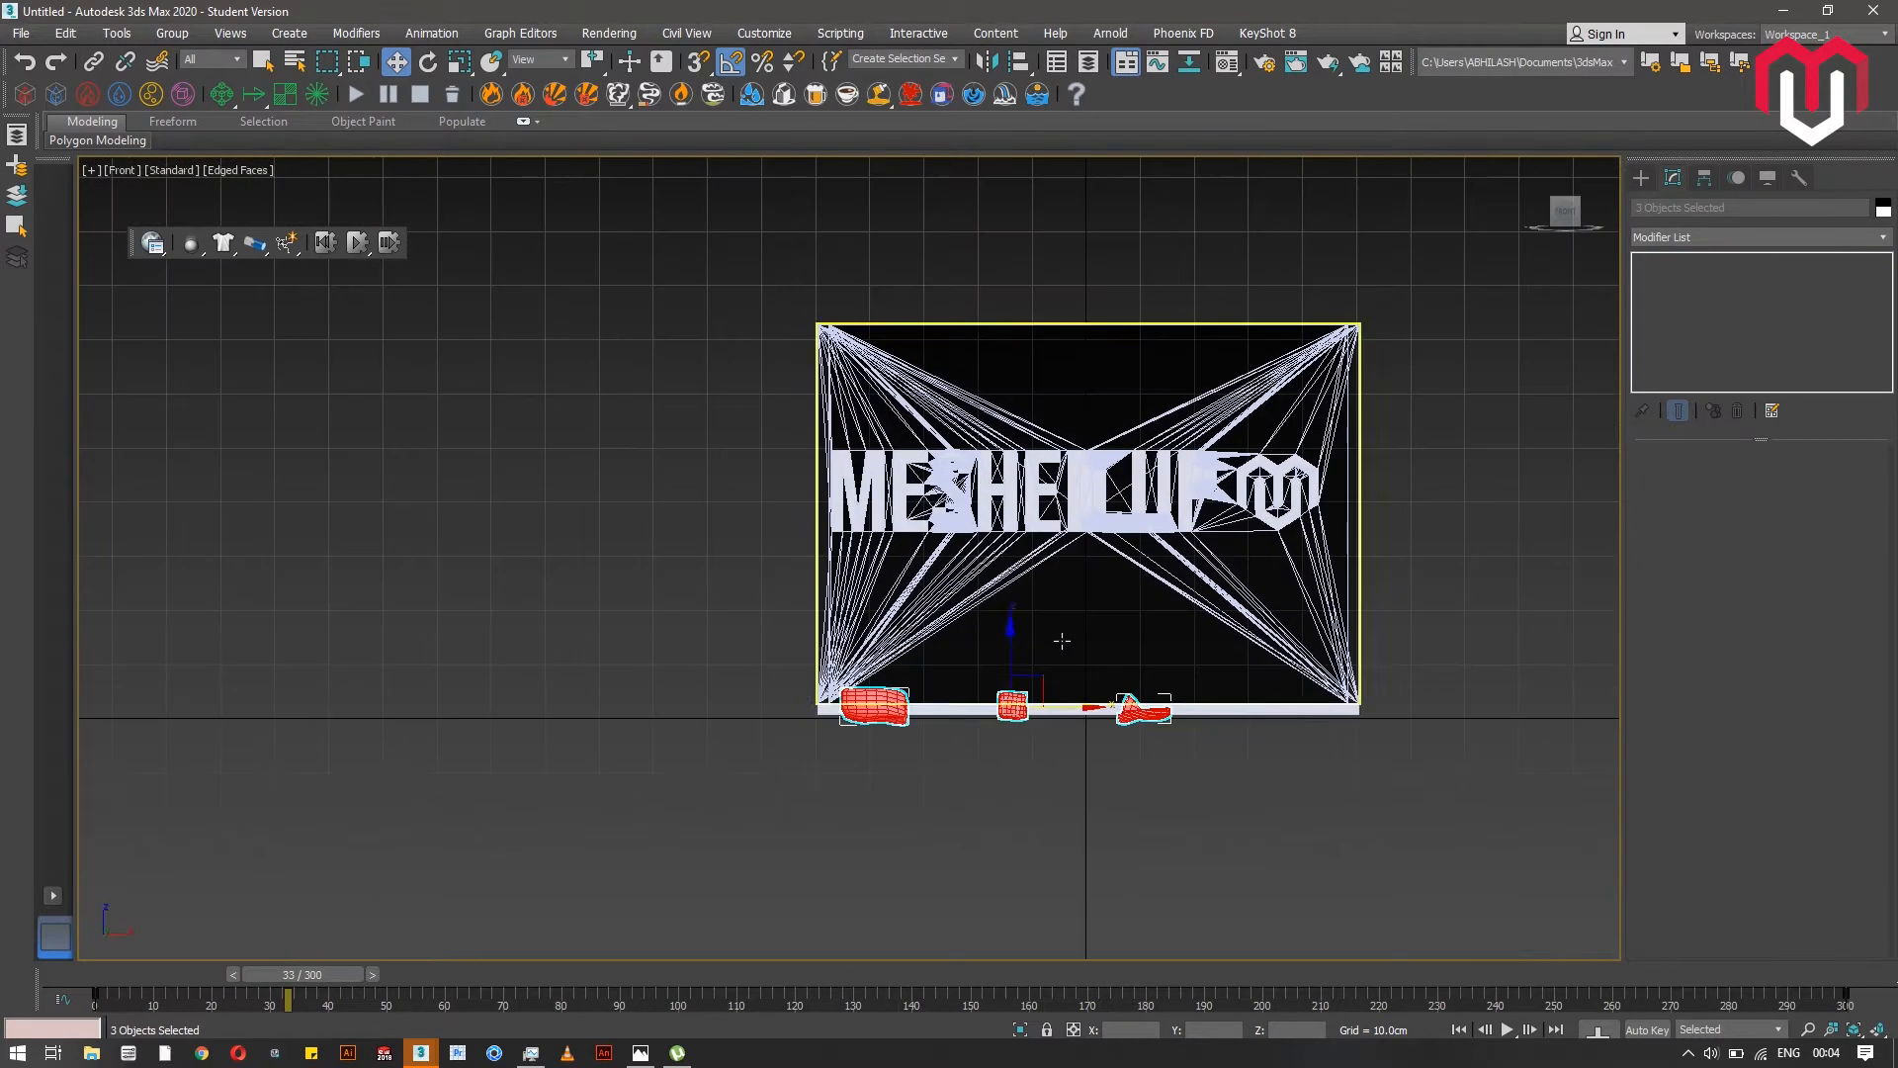
{"action": "left_click_drag", "start_coordinate": [1008, 633], "coordinate": [1009, 228]}
- In the front view, move the cube-like rock up and over the logo end of the lettered box, with the flat rock beneath it
{"action": "left_click", "coordinate": [1207, 242]}
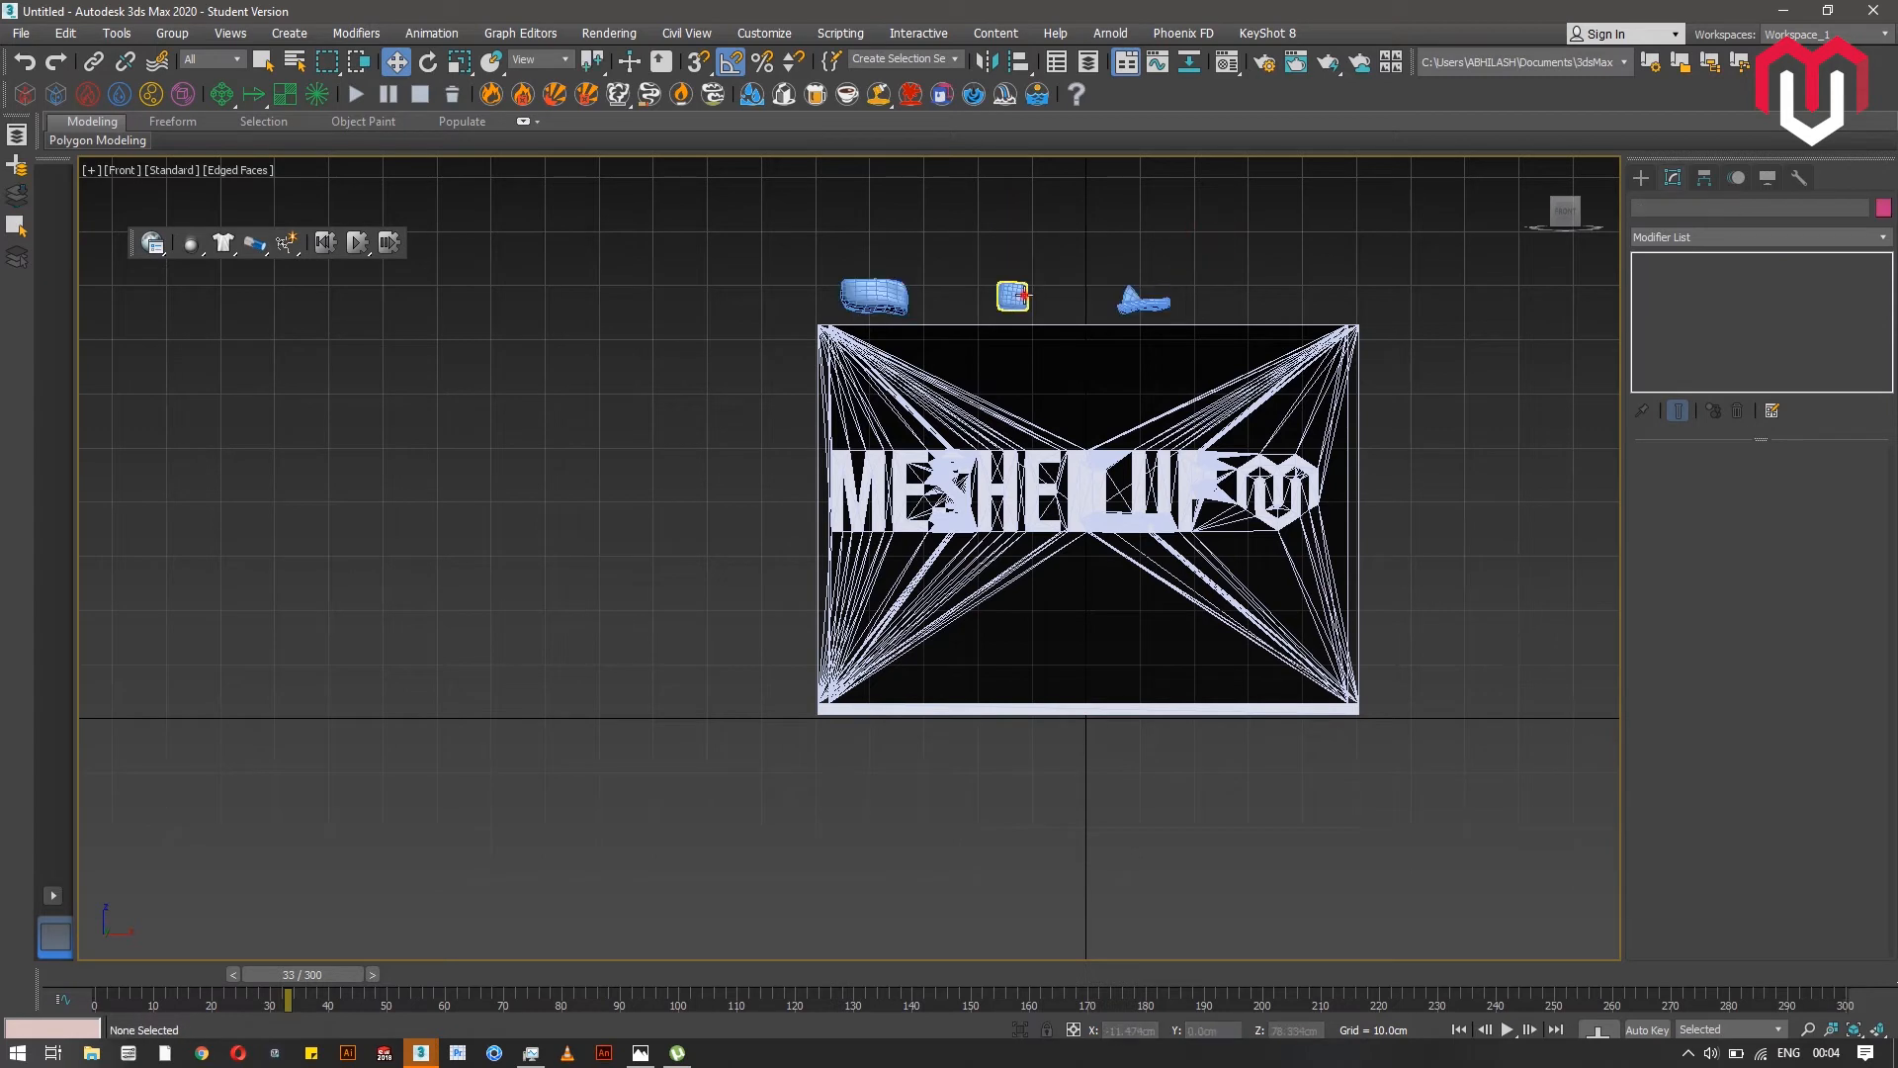
{"action": "left_click", "coordinate": [1028, 287]}
{"action": "left_click_drag", "start_coordinate": [1034, 280], "coordinate": [1383, 220]}
{"action": "left_click", "coordinate": [1148, 298]}
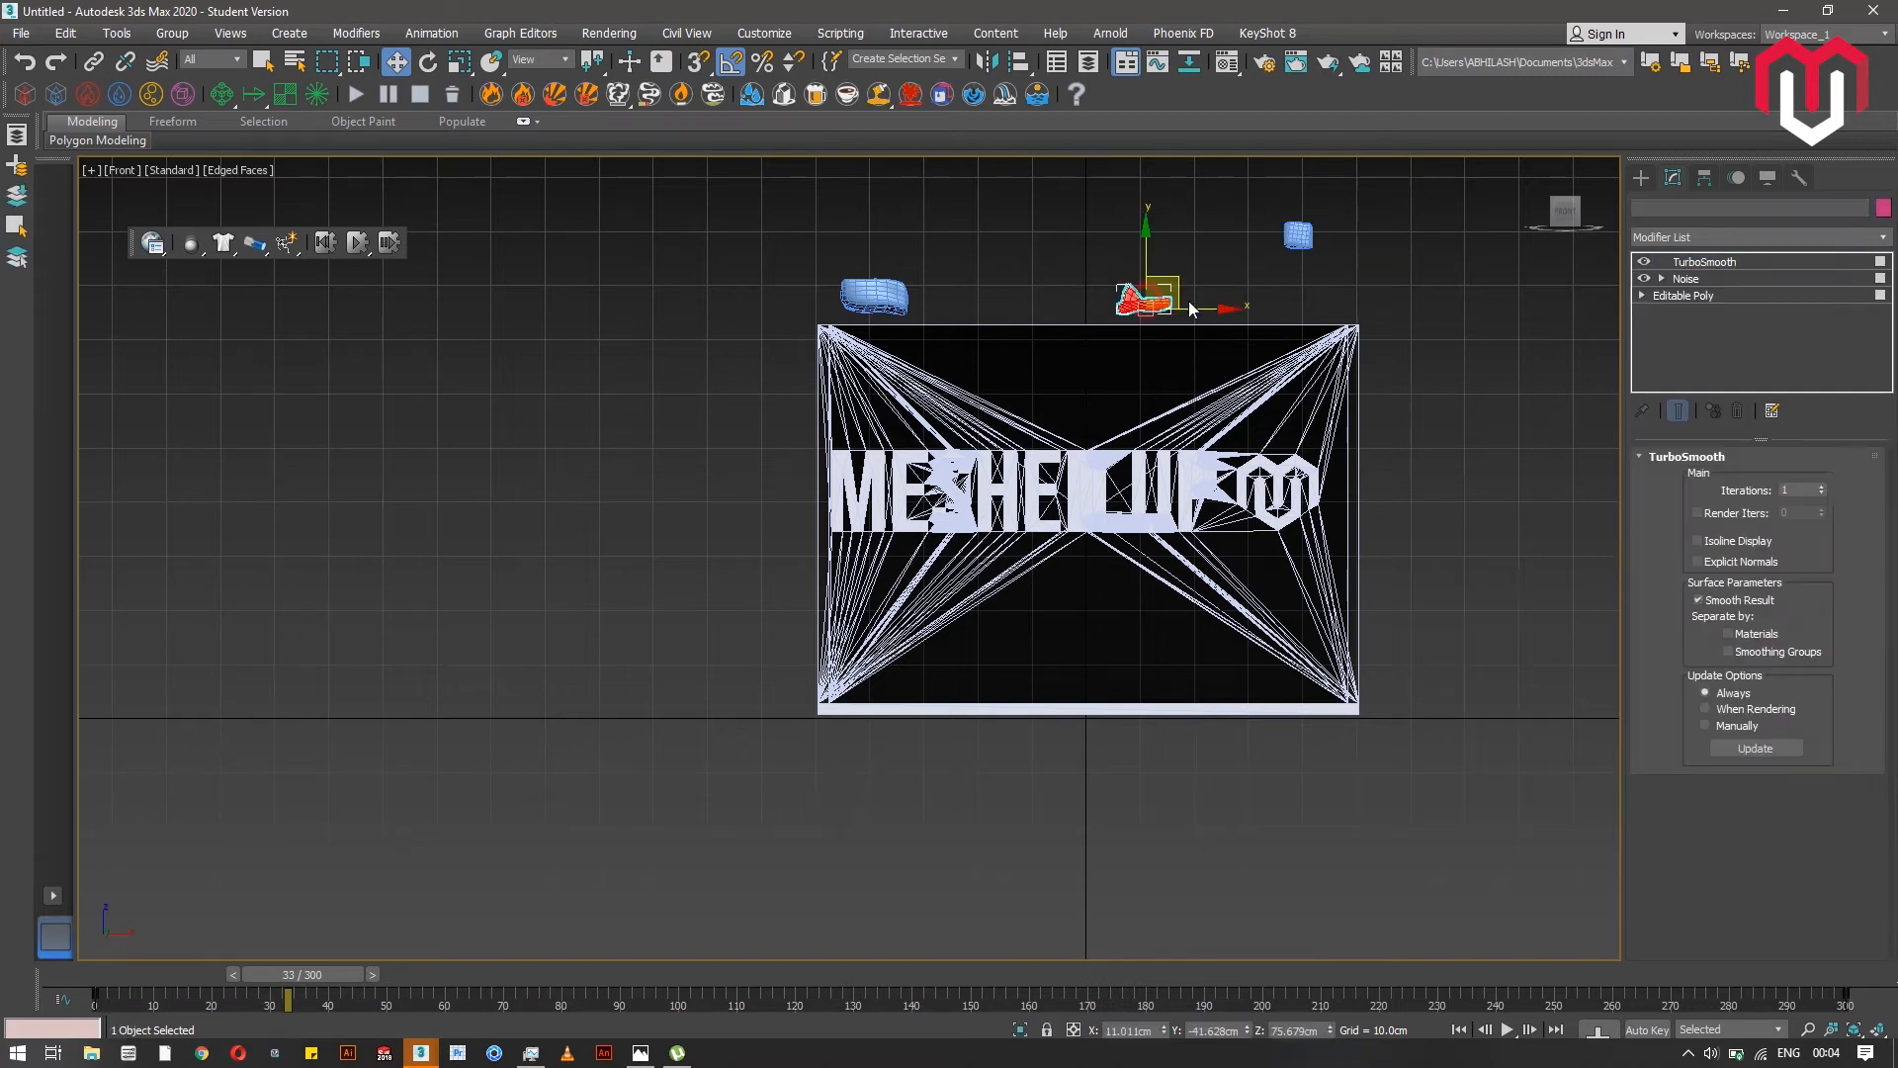
{"action": "left_click_drag", "start_coordinate": [1188, 300], "coordinate": [1362, 306]}
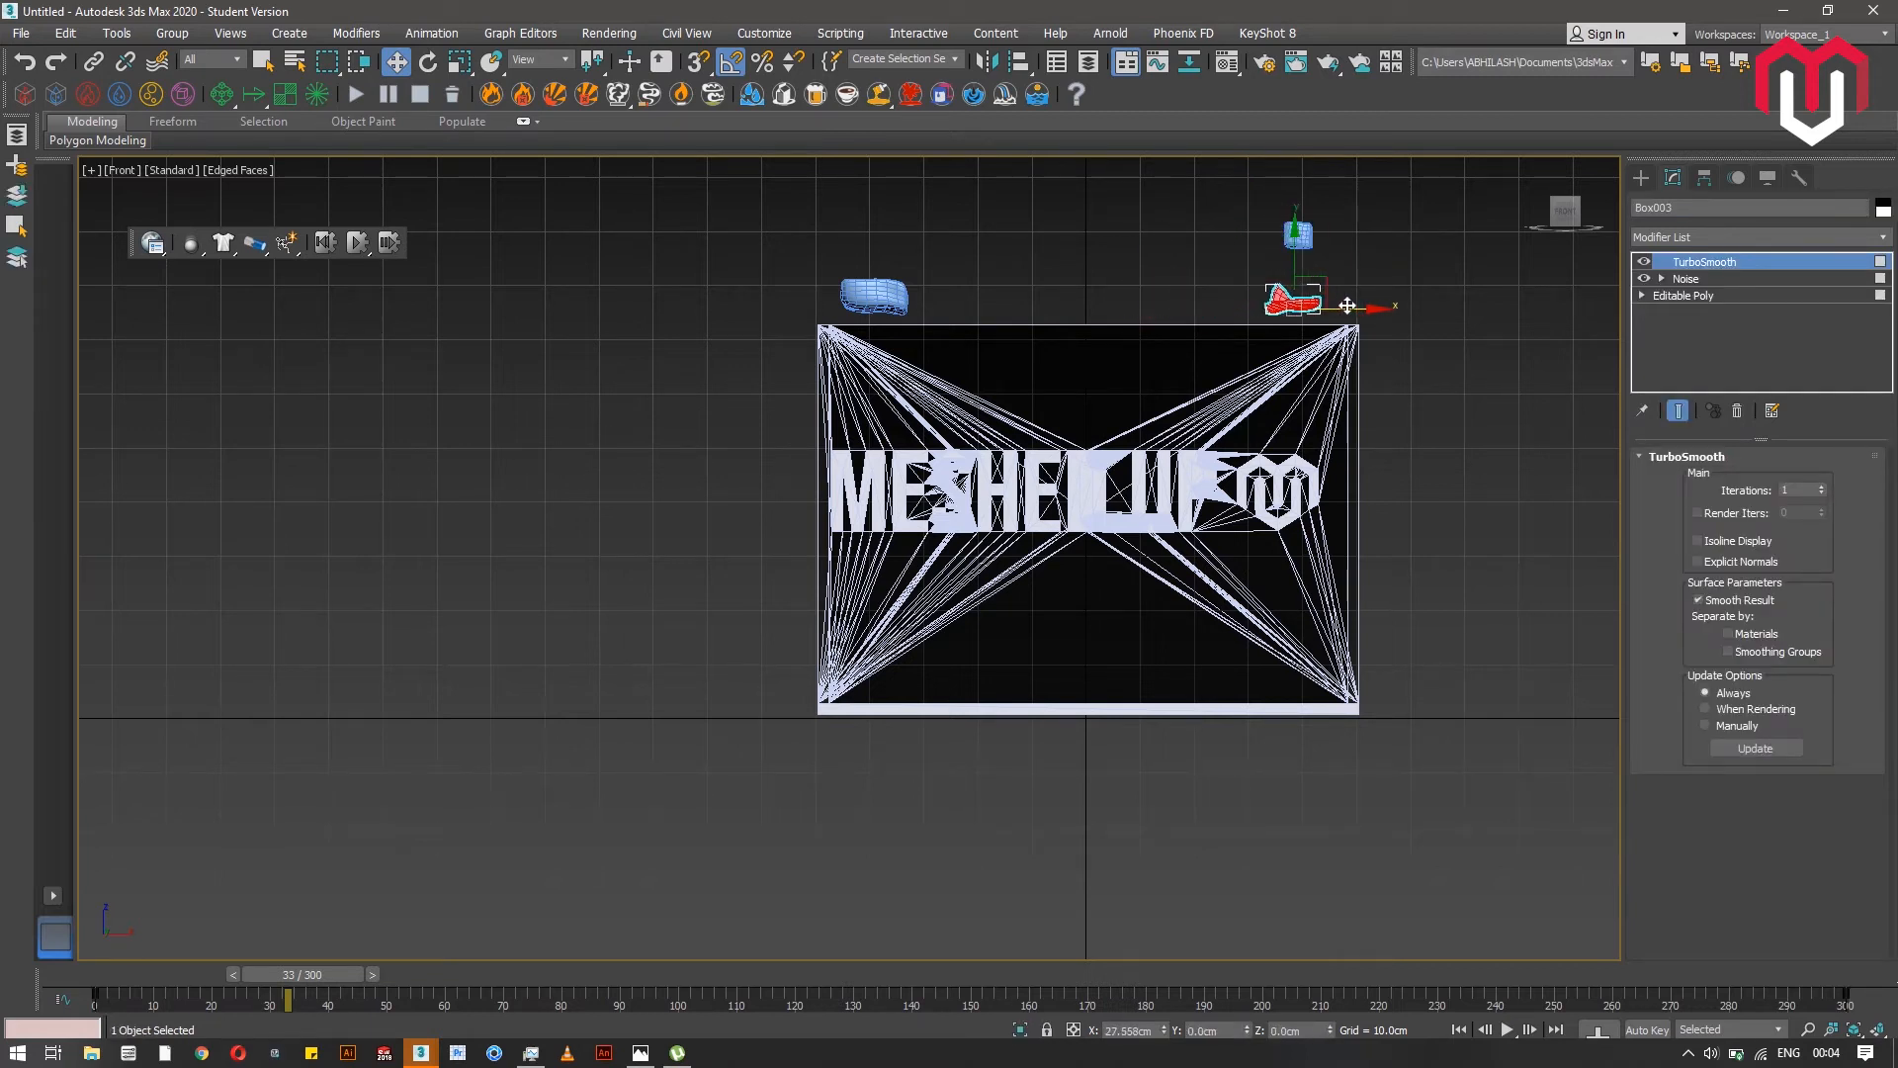
- Move the elongated rock in the front view to above the other two rocks at the logo end of the box
{"action": "left_click", "coordinate": [868, 284]}
{"action": "scroll", "coordinate": [1145, 288], "scroll_direction": "down", "scroll_amount": 5}
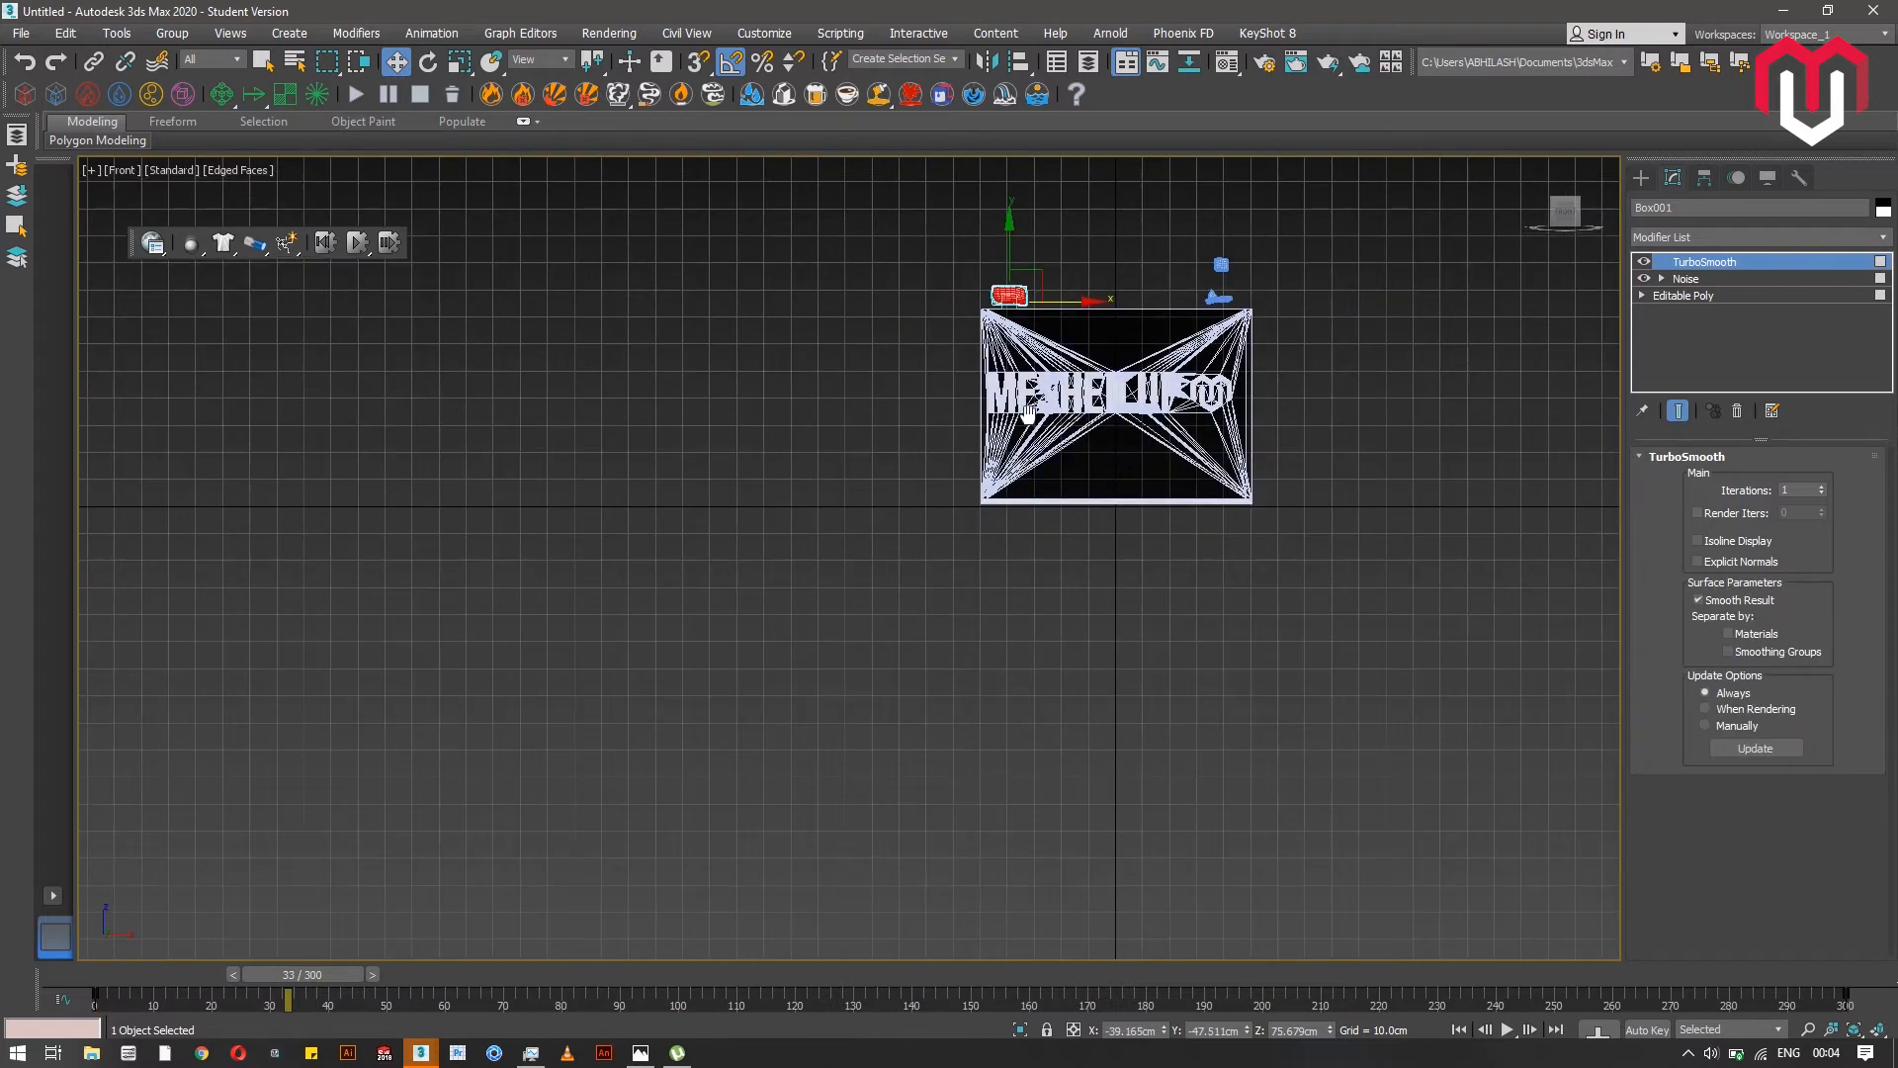
{"action": "middle_click_drag", "start_coordinate": [986, 291], "coordinate": [795, 483]}
{"action": "left_click_drag", "start_coordinate": [861, 472], "coordinate": [1066, 408]}
- From the top view, move the flat rock along Y until it lies over the end of the lettered box
{"action": "middle_click_drag", "start_coordinate": [1111, 488], "coordinate": [1285, 657], "text": "alt"}
{"action": "left_click", "coordinate": [1567, 210]}
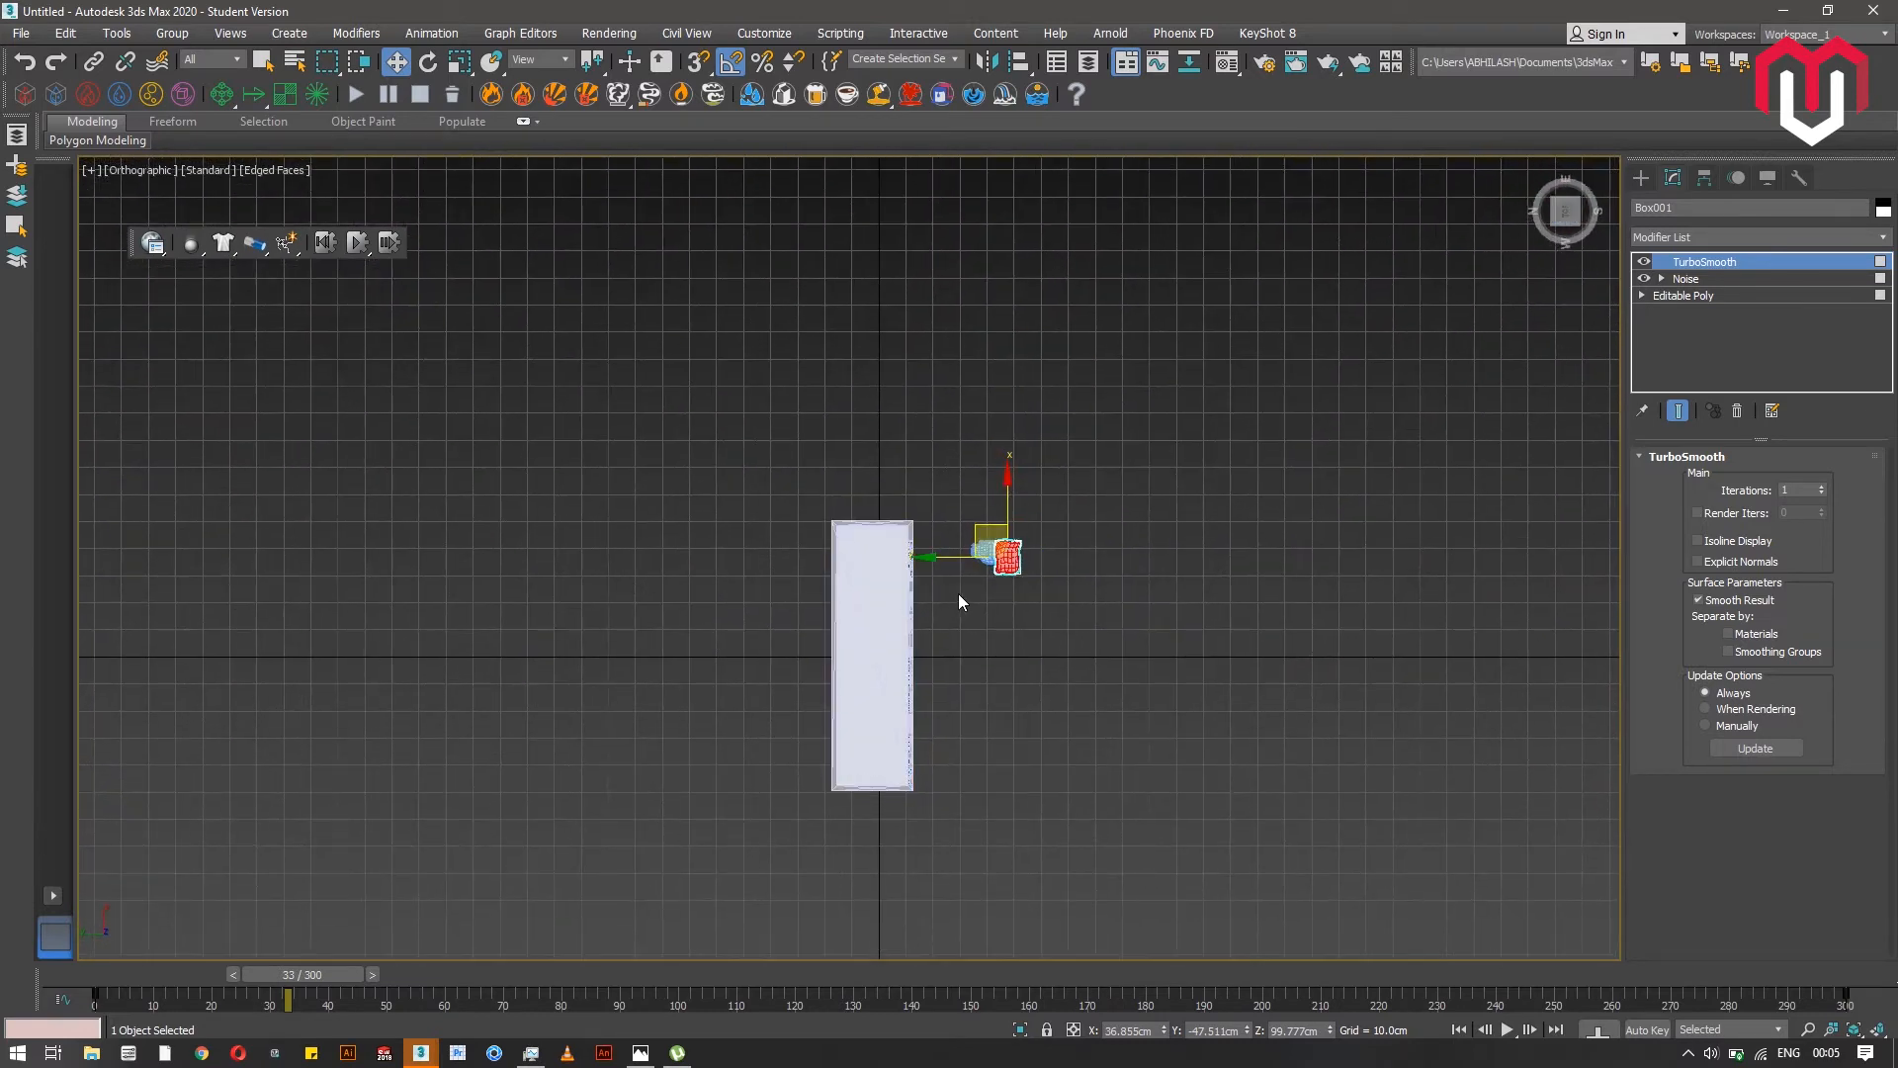
{"action": "scroll", "coordinate": [957, 593], "scroll_direction": "up", "scroll_amount": 5}
{"action": "left_click", "coordinate": [1029, 482]}
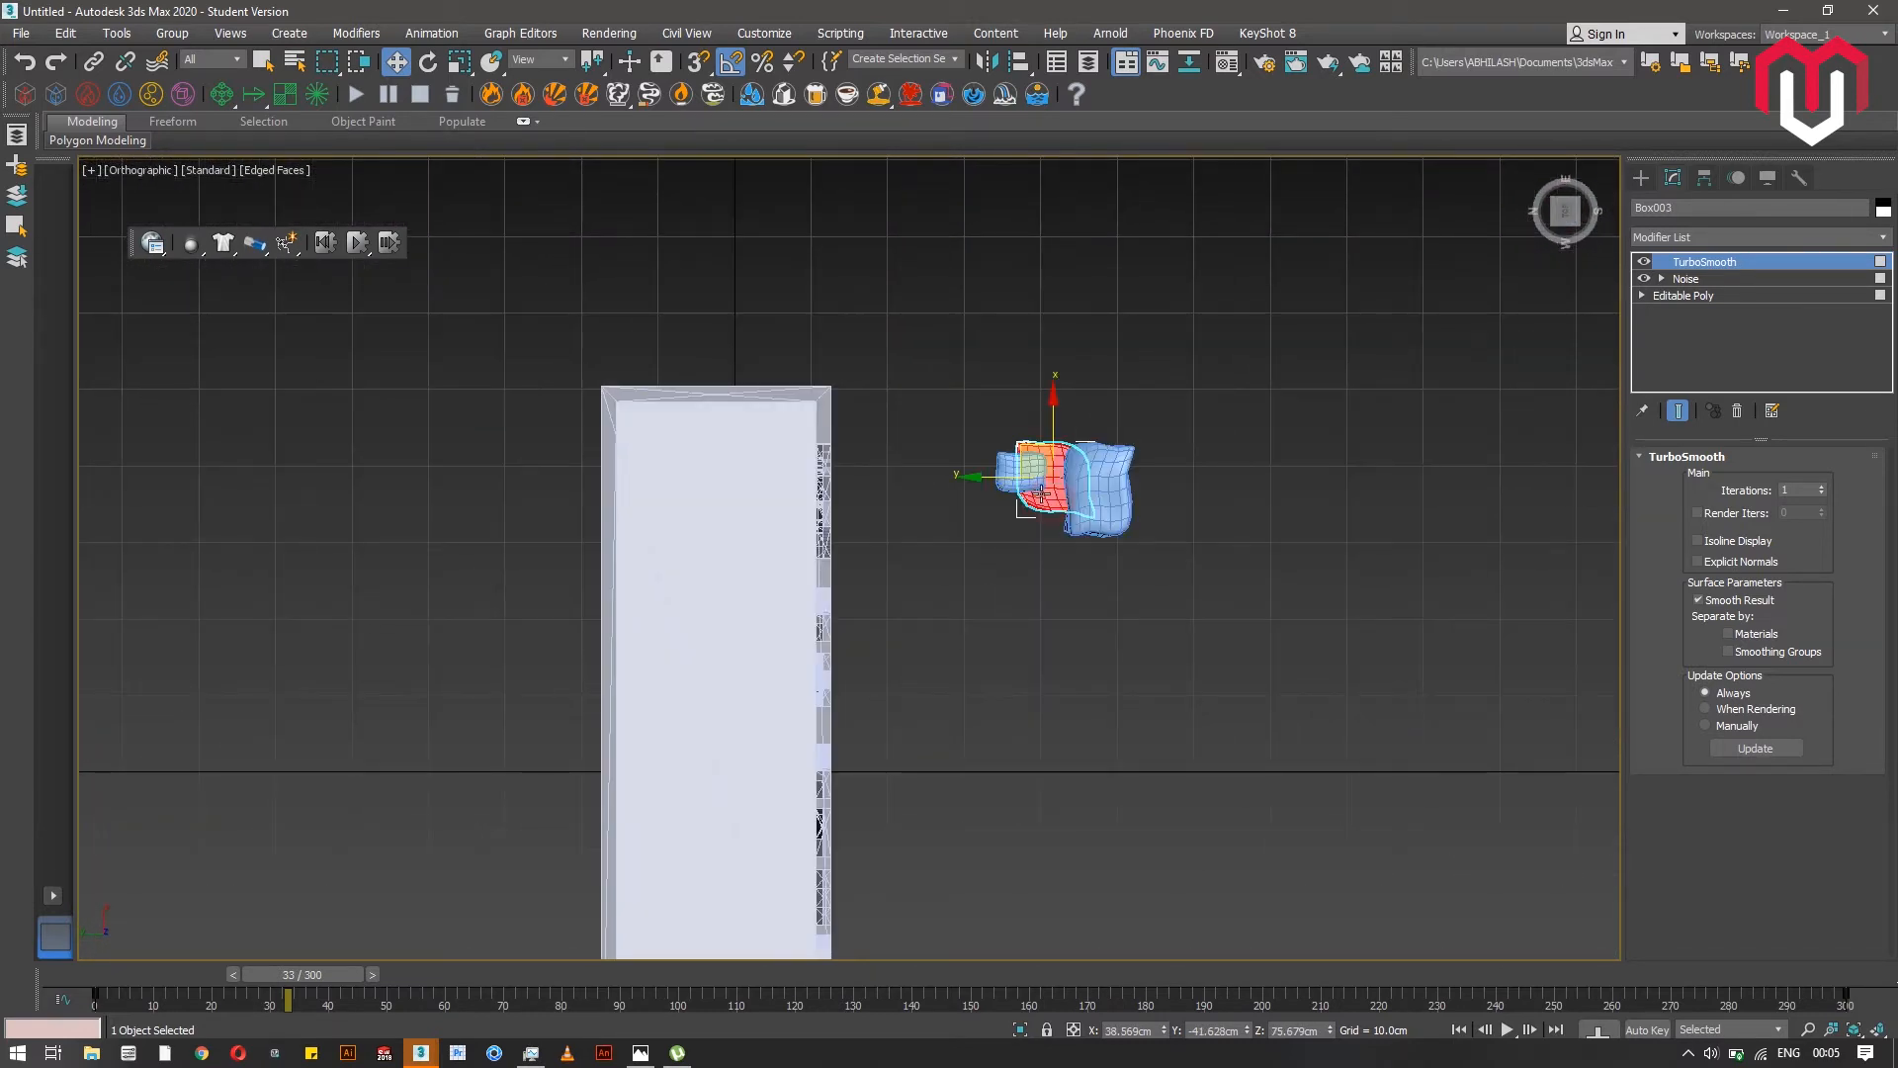
{"action": "left_click_drag", "start_coordinate": [989, 482], "coordinate": [592, 445]}
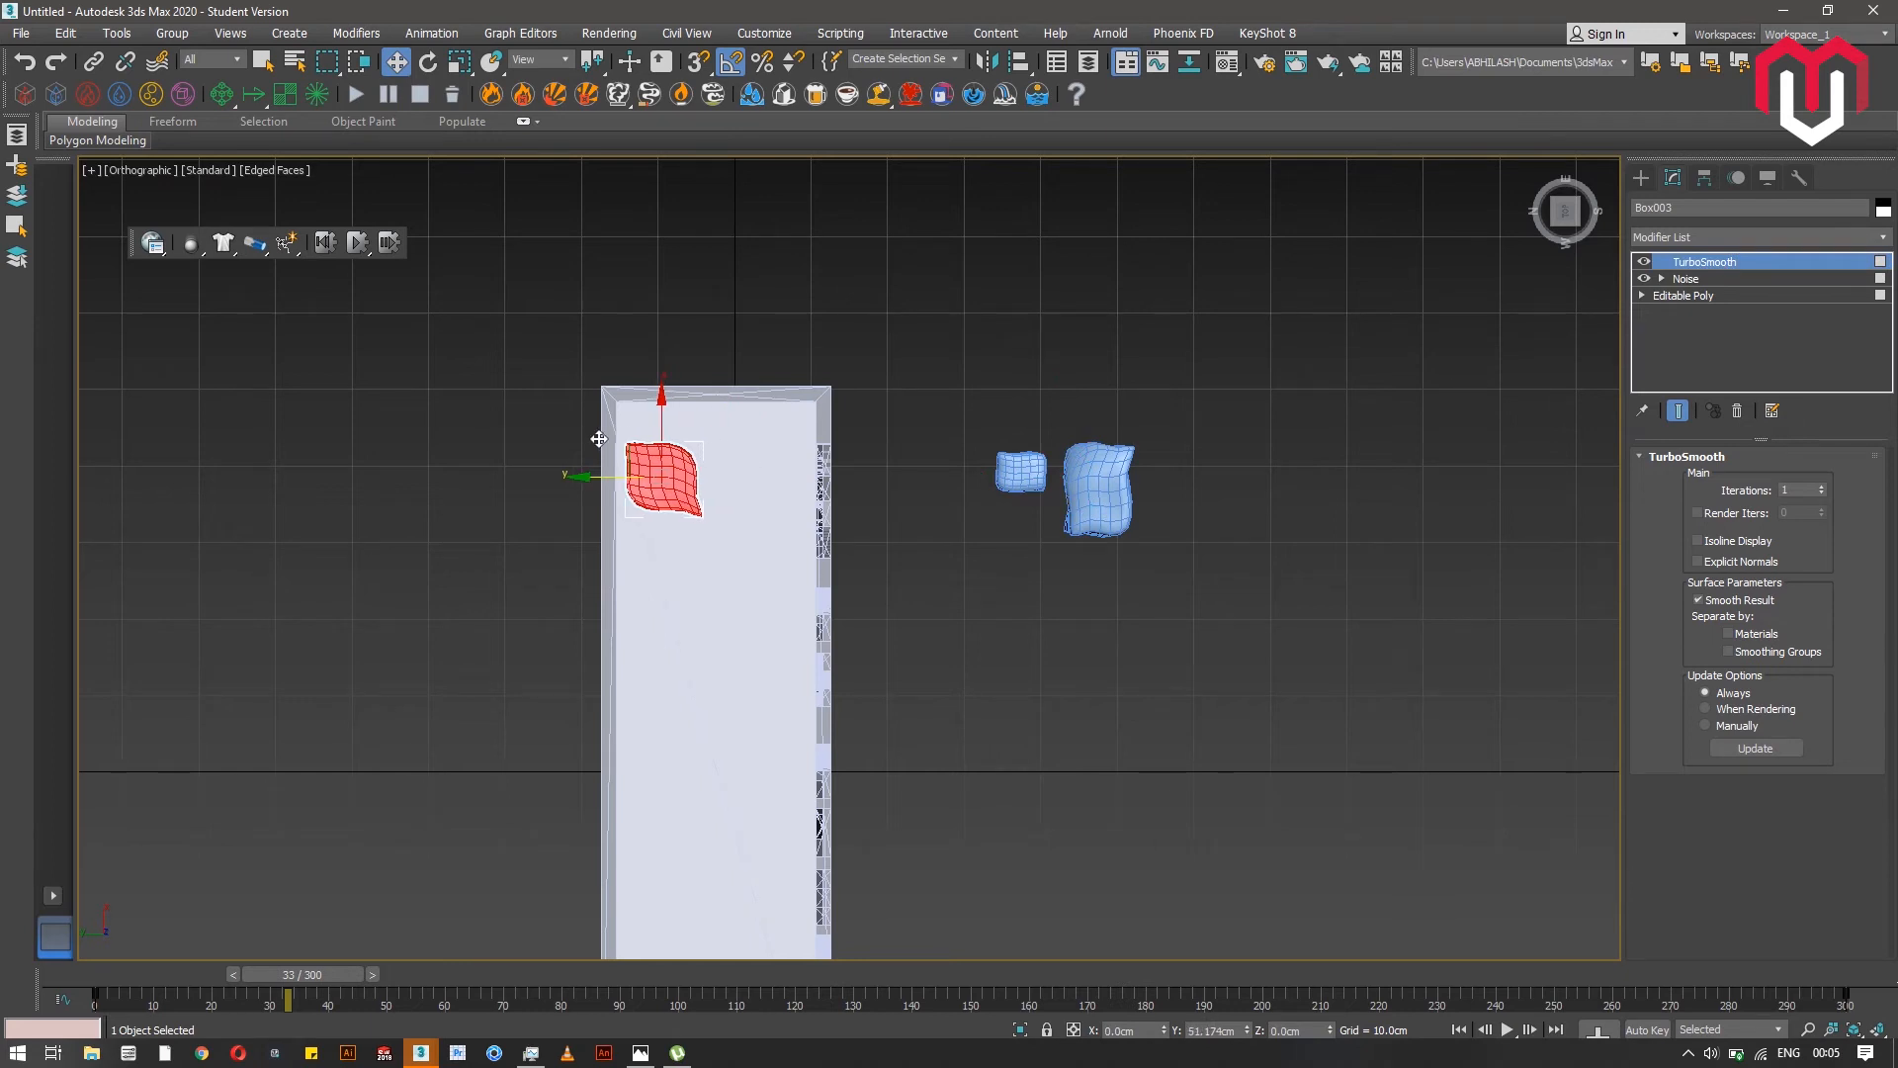
- Scale the flat rock down in the top view and move it into the corner at the logo end of the box
{"action": "left_click", "coordinate": [459, 61]}
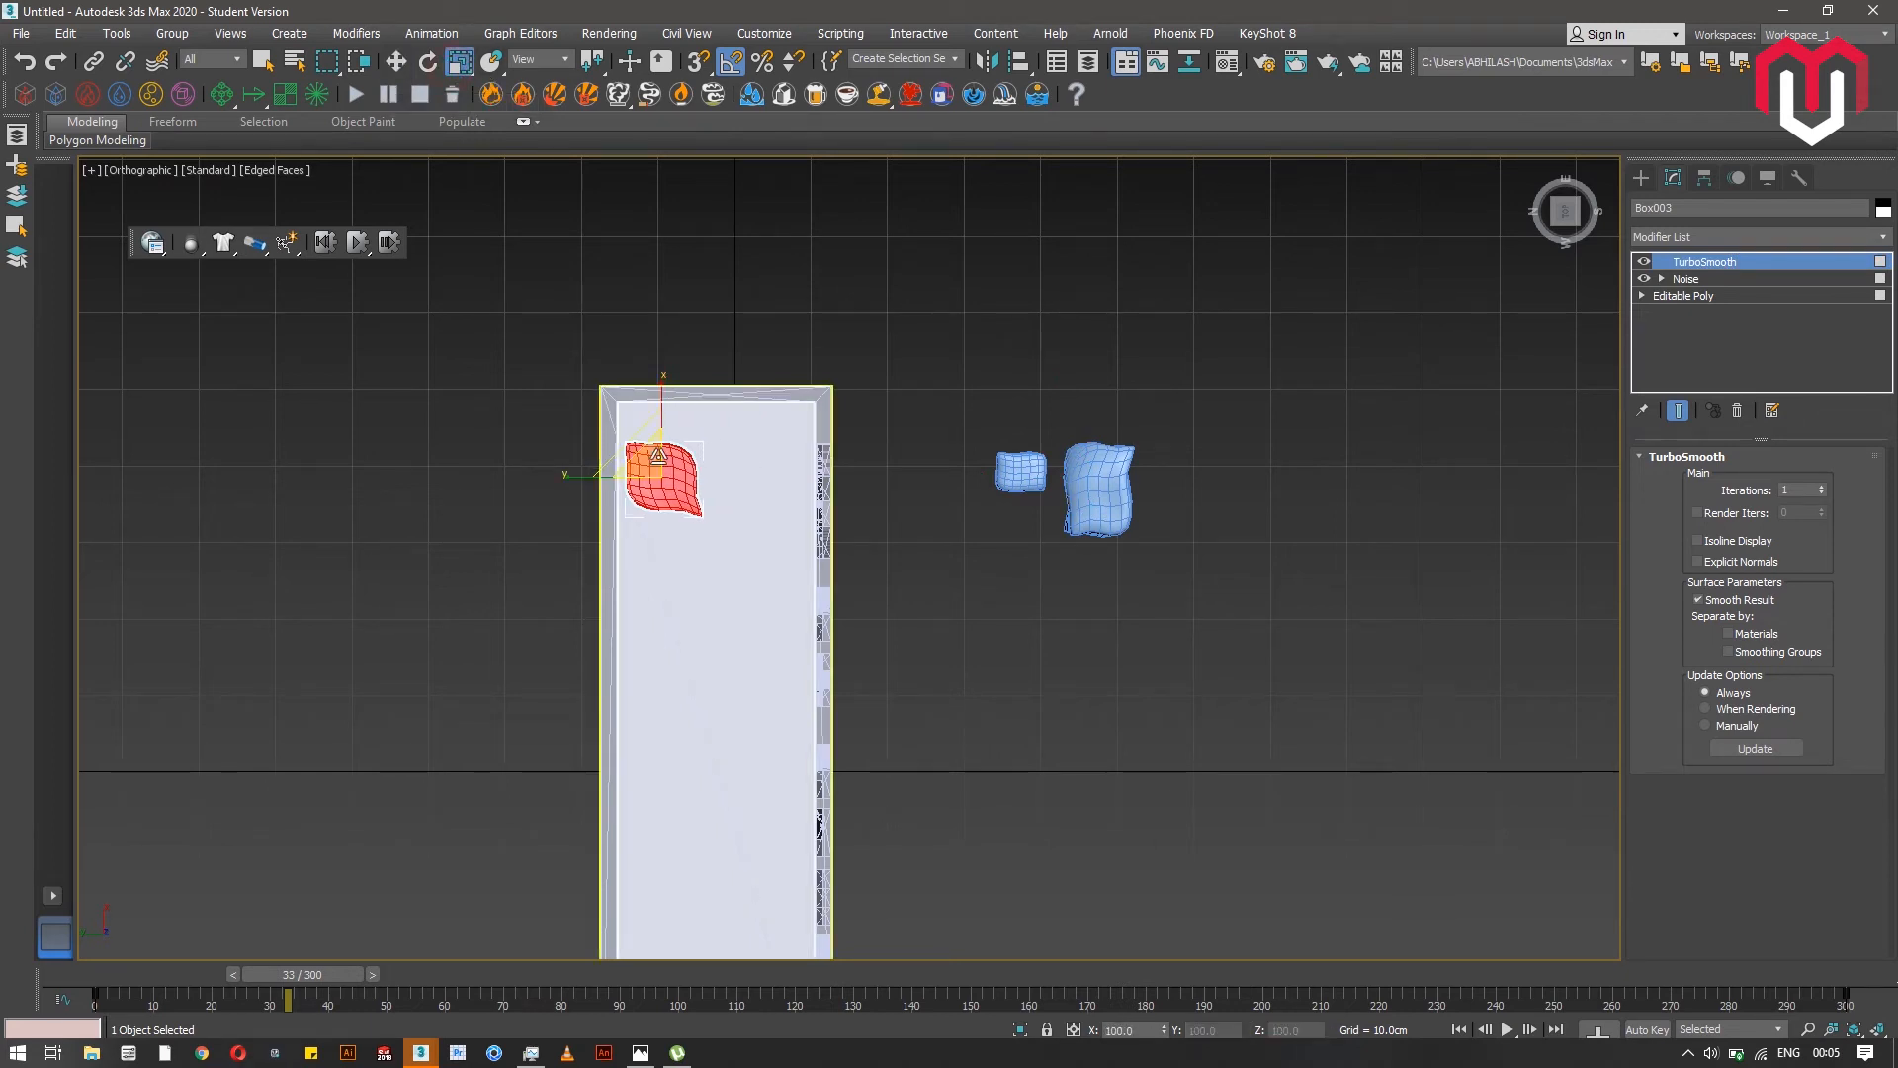
{"action": "left_click_drag", "start_coordinate": [643, 460], "coordinate": [627, 403]}
{"action": "left_click", "coordinate": [397, 59]}
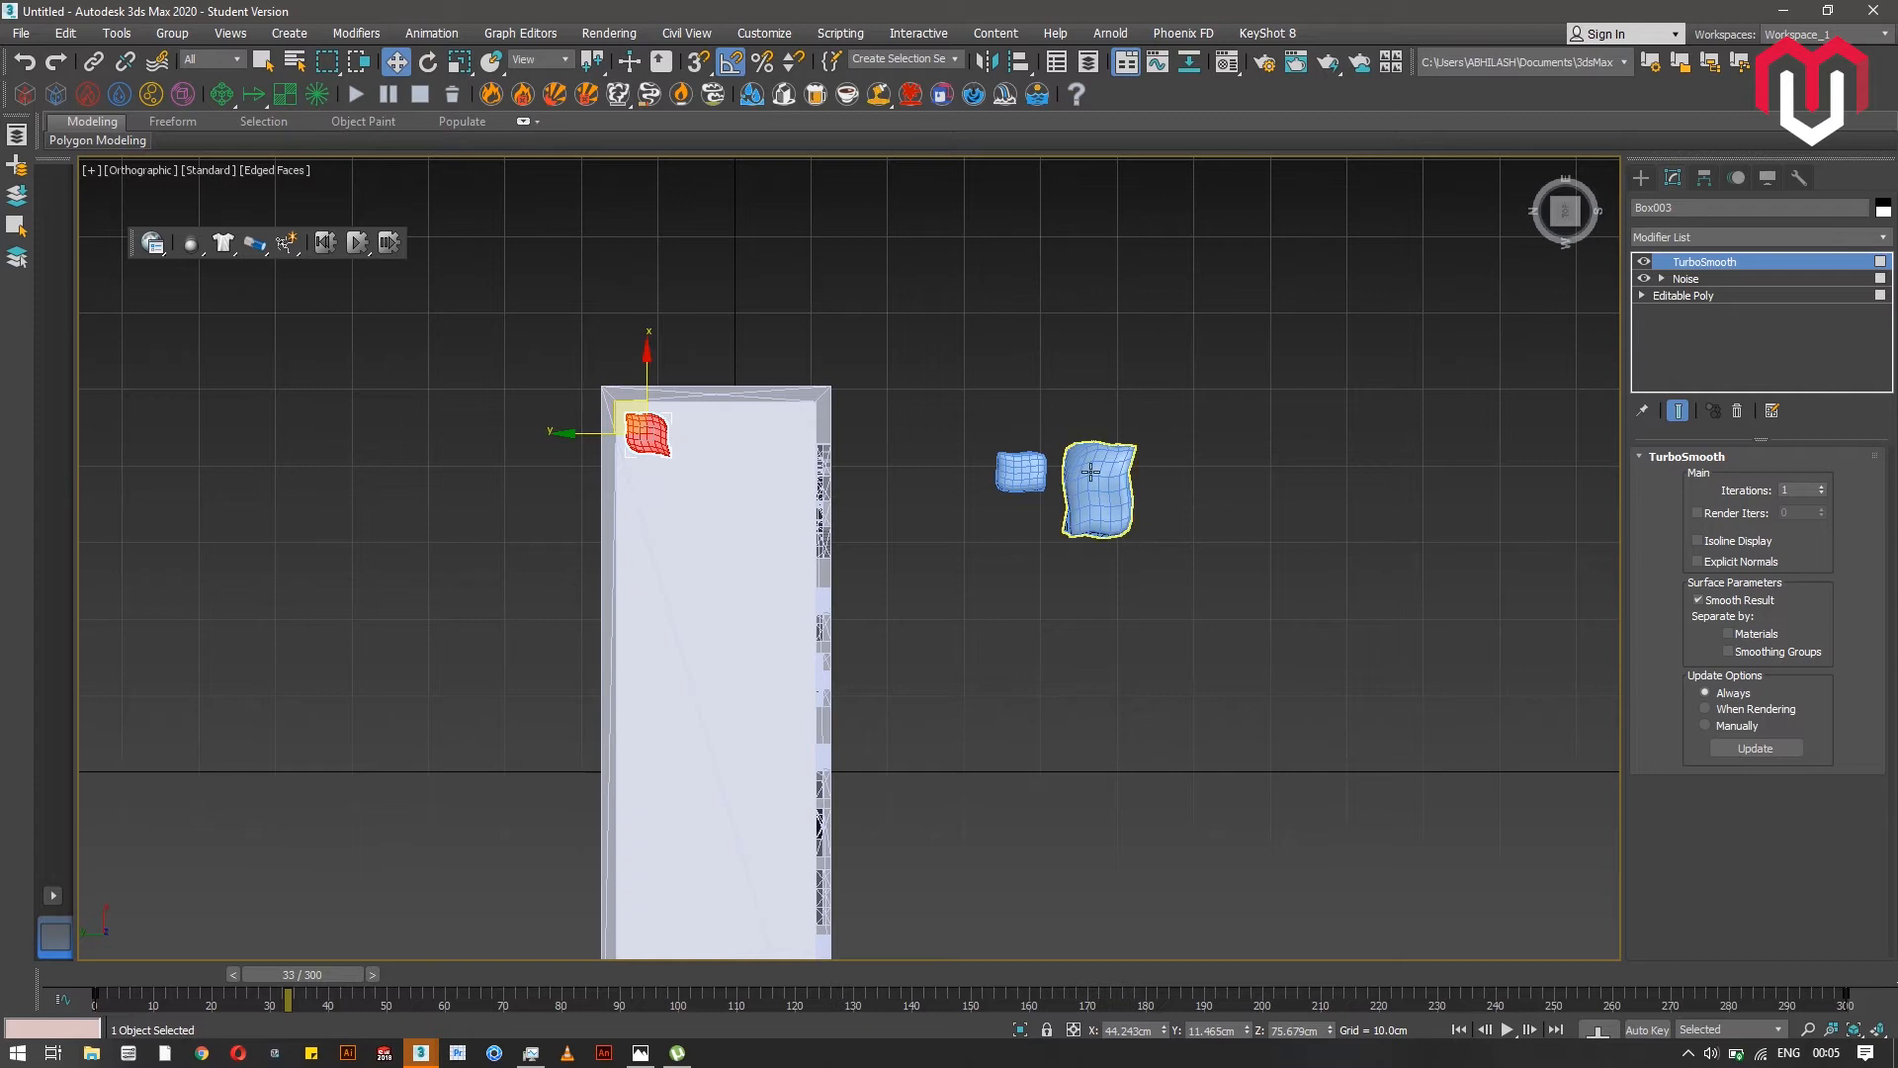
- Move the cube-like rock and the elongated rock over the logo end of the box, beside the flat rock
{"action": "left_click", "coordinate": [1023, 475]}
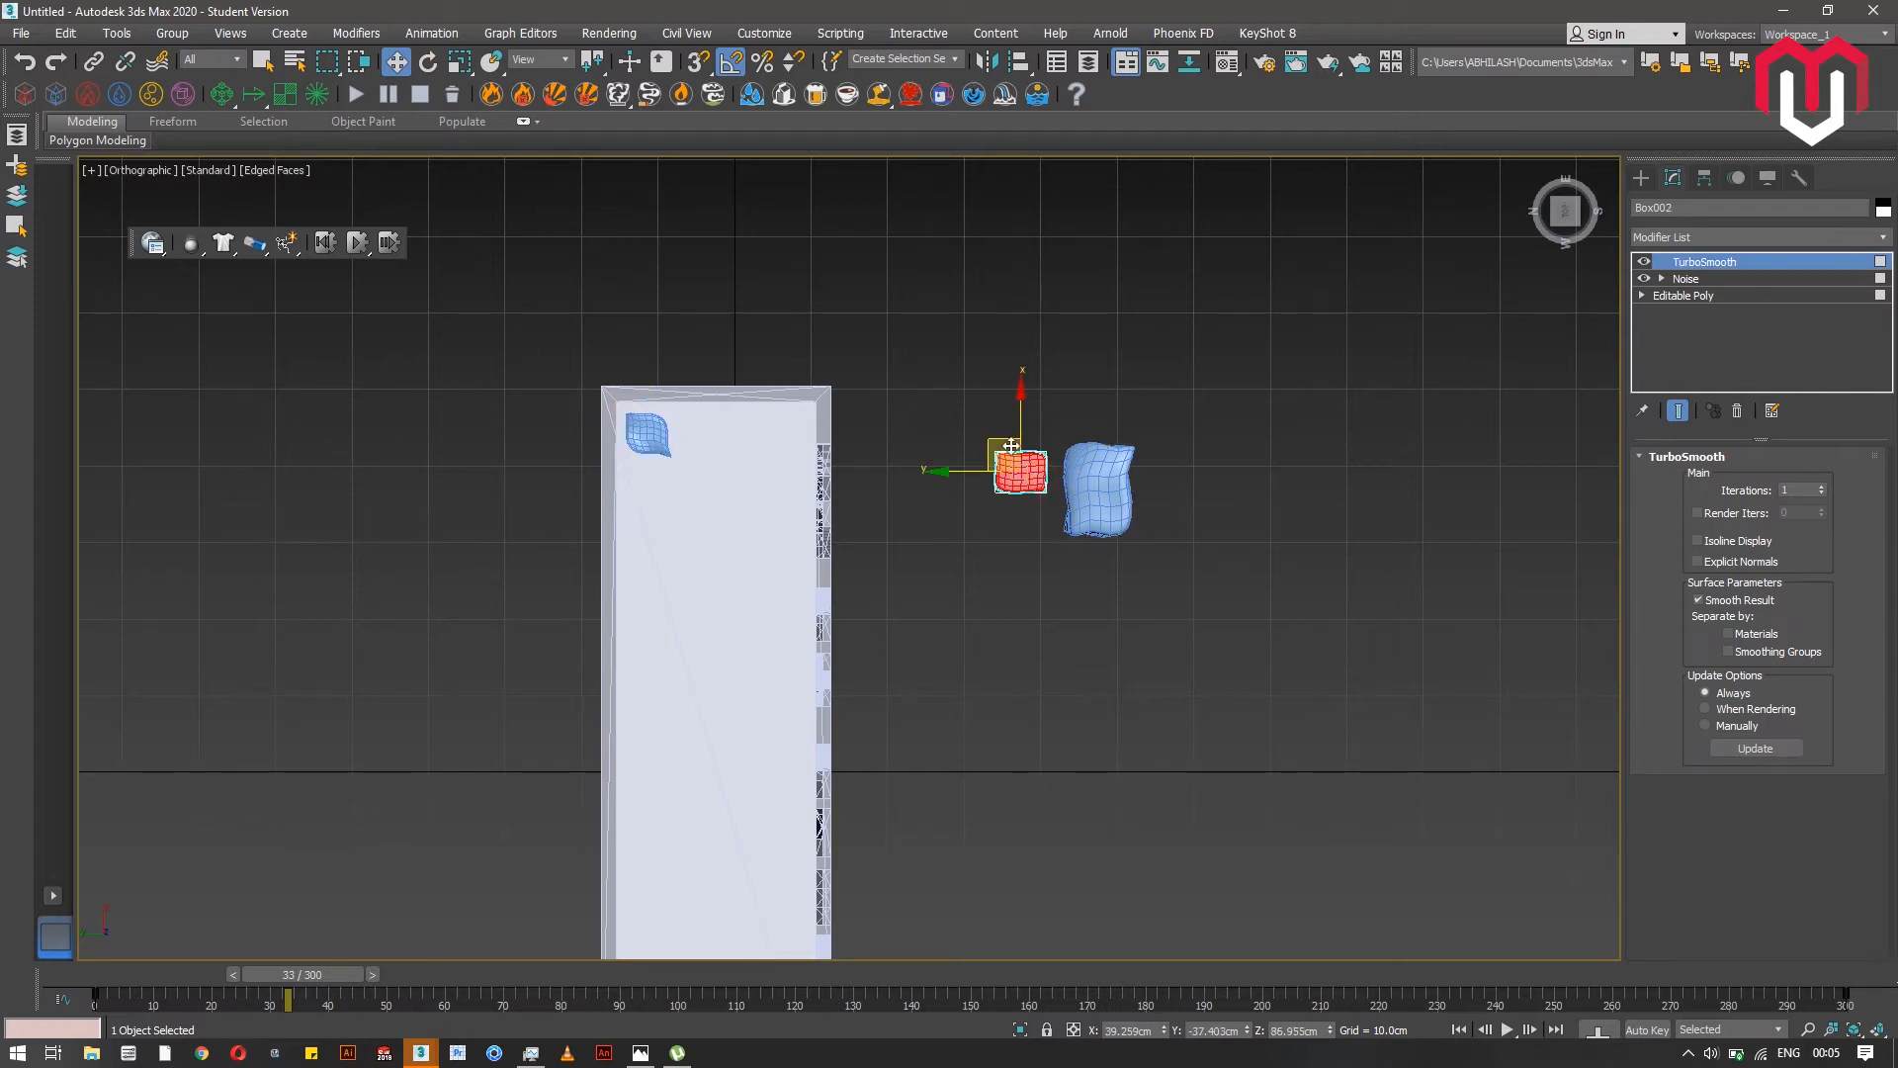
{"action": "left_click_drag", "start_coordinate": [1006, 443], "coordinate": [705, 412]}
{"action": "left_click", "coordinate": [1087, 465]}
{"action": "left_click_drag", "start_coordinate": [1087, 464], "coordinate": [740, 436]}
- Scale the elongated rock down to about 39% in X and Y, then shift it along X away from the other rocks
{"action": "left_click", "coordinate": [460, 61]}
{"action": "left_click_drag", "start_coordinate": [750, 441], "coordinate": [868, 550]}
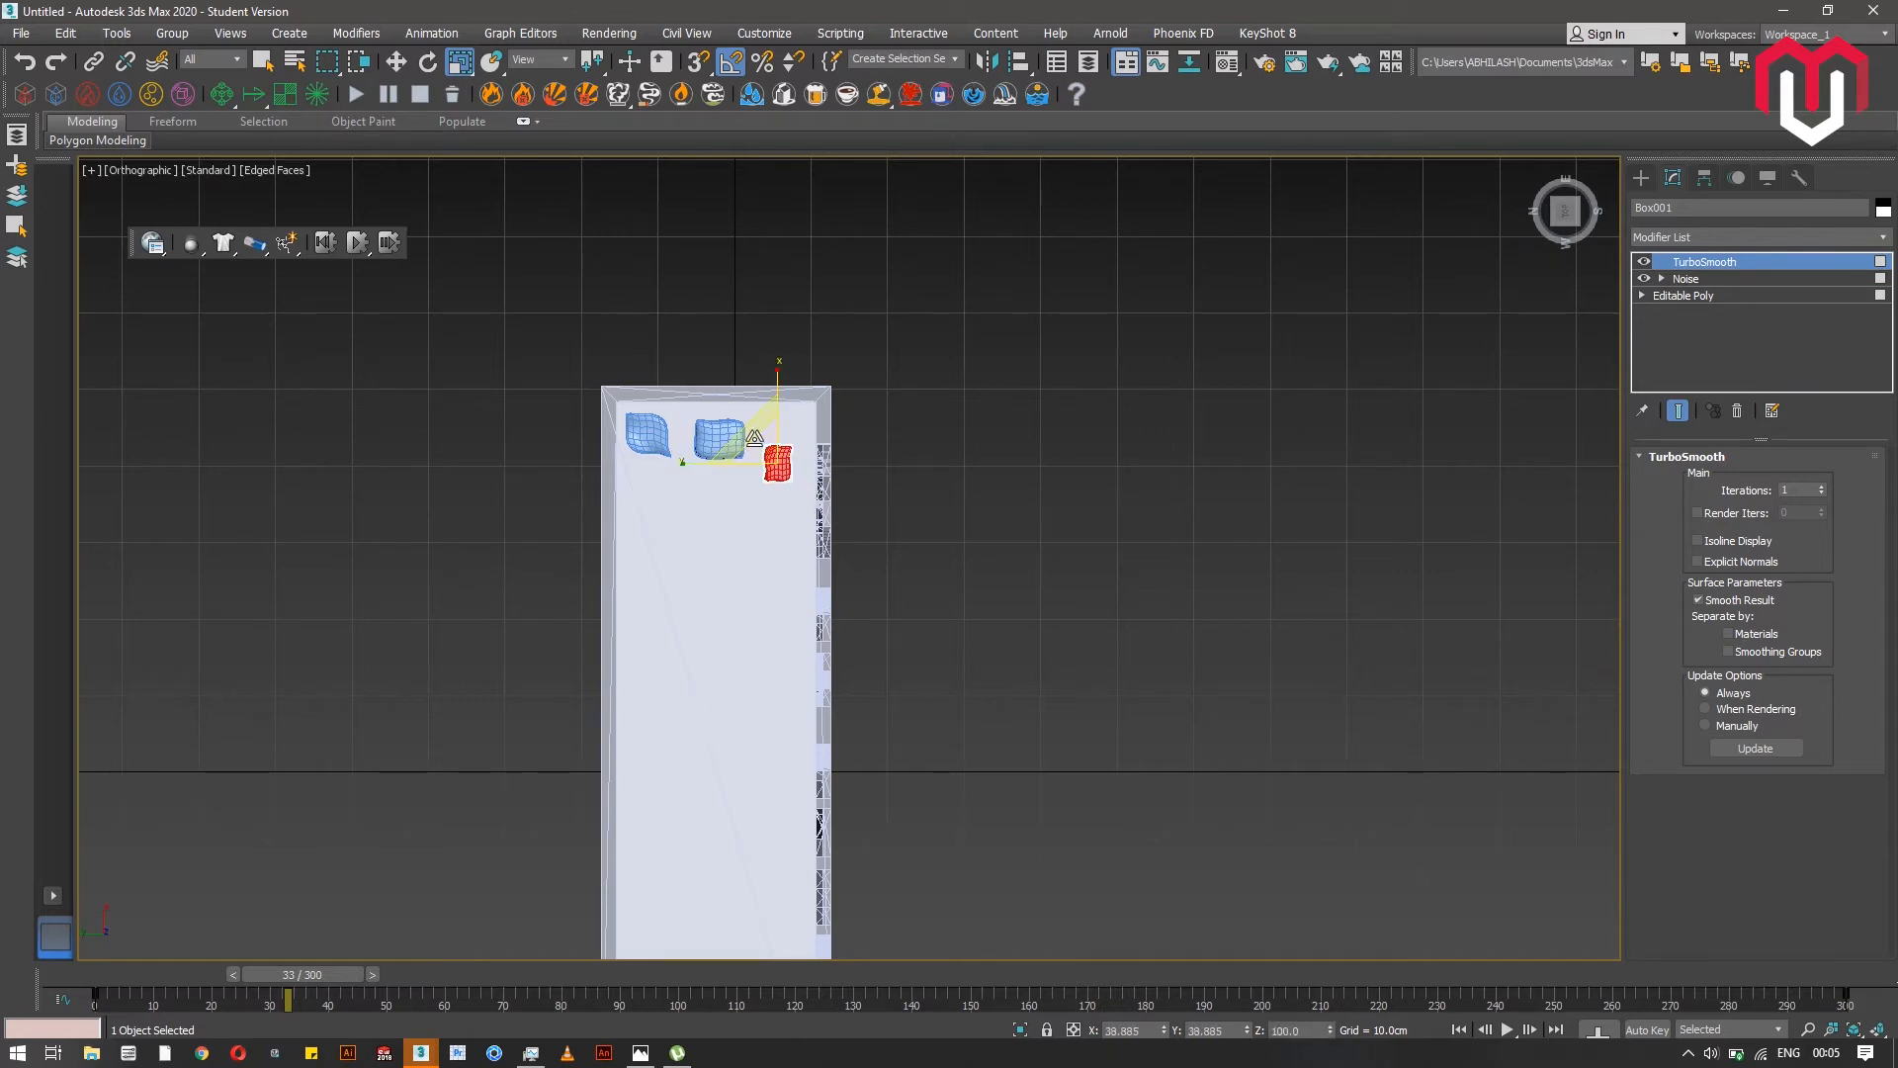
{"action": "left_click", "coordinate": [395, 61]}
{"action": "left_click_drag", "start_coordinate": [778, 416], "coordinate": [778, 454]}
- From the top view, clone the flat rock along Y as two instances, forming a row across the logo end of the box
{"action": "left_click", "coordinate": [719, 438]}
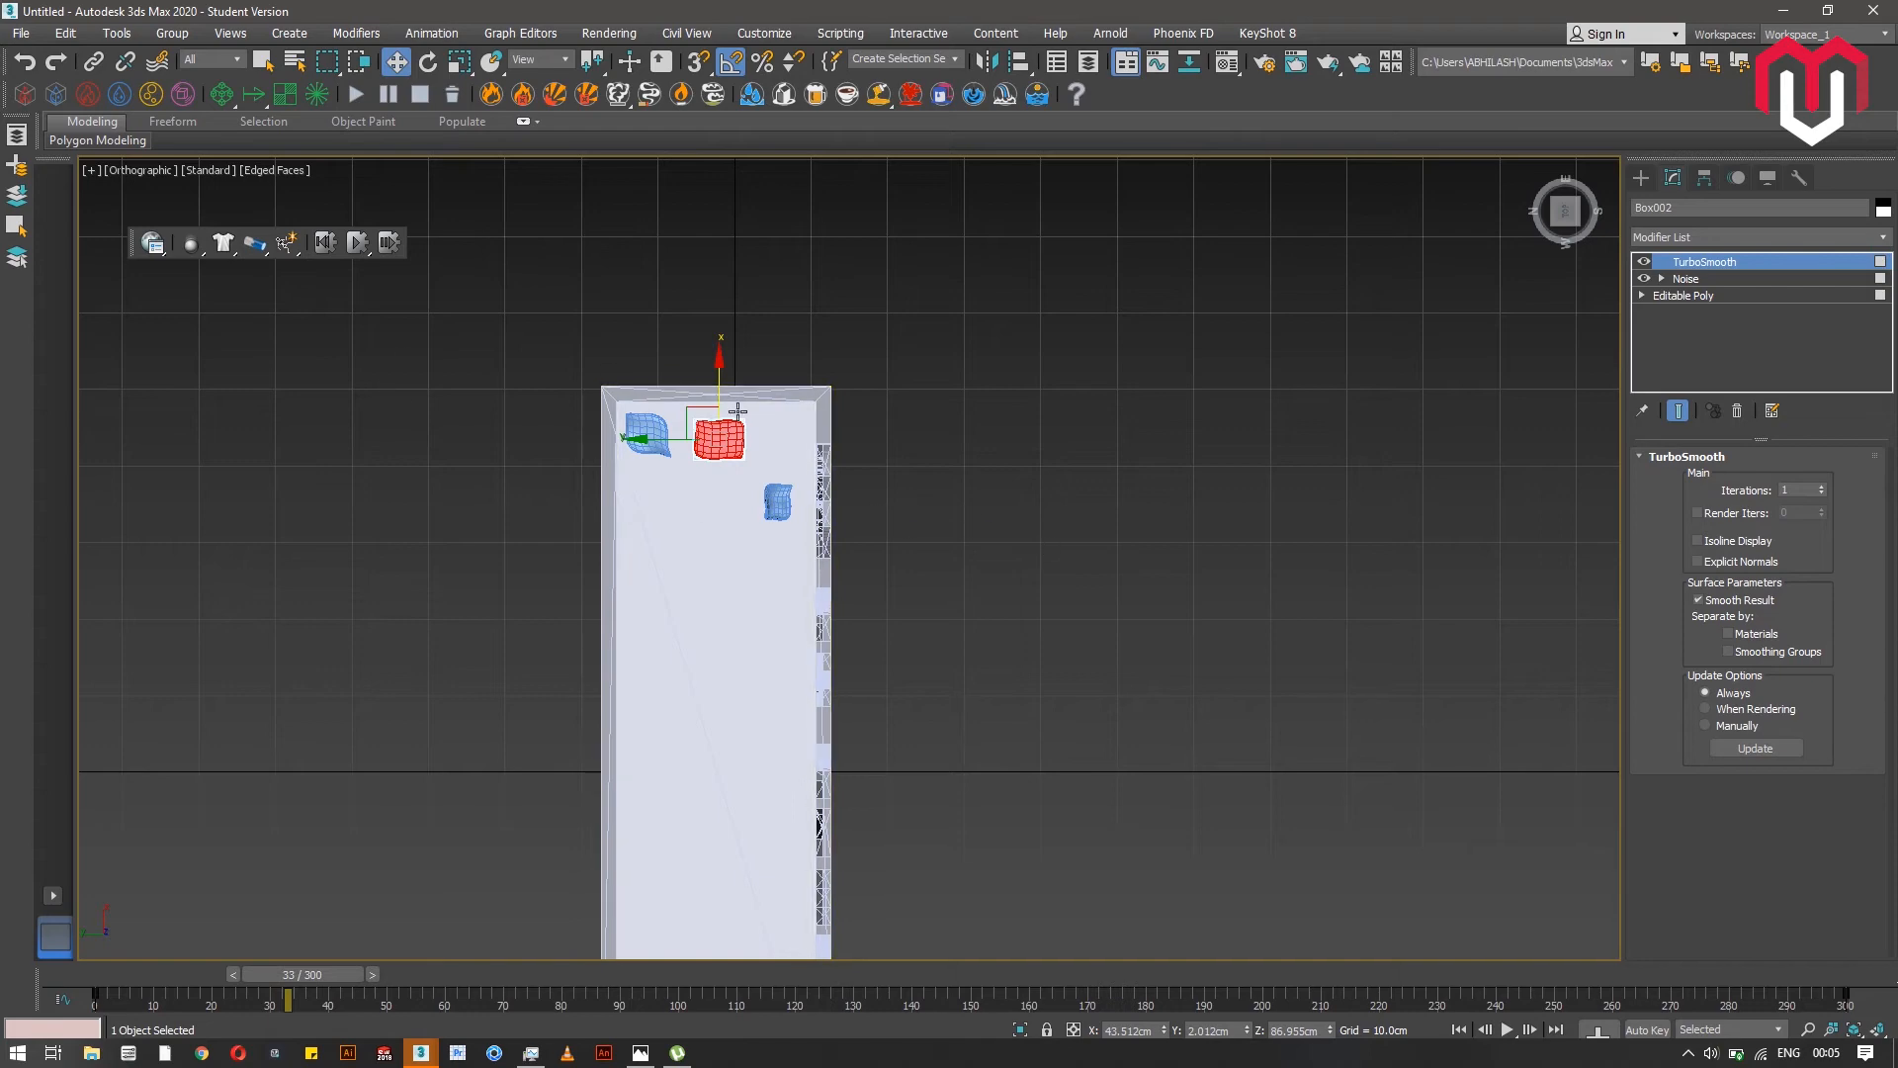
{"action": "middle_click_drag", "start_coordinate": [864, 449], "coordinate": [655, 393], "text": "alt"}
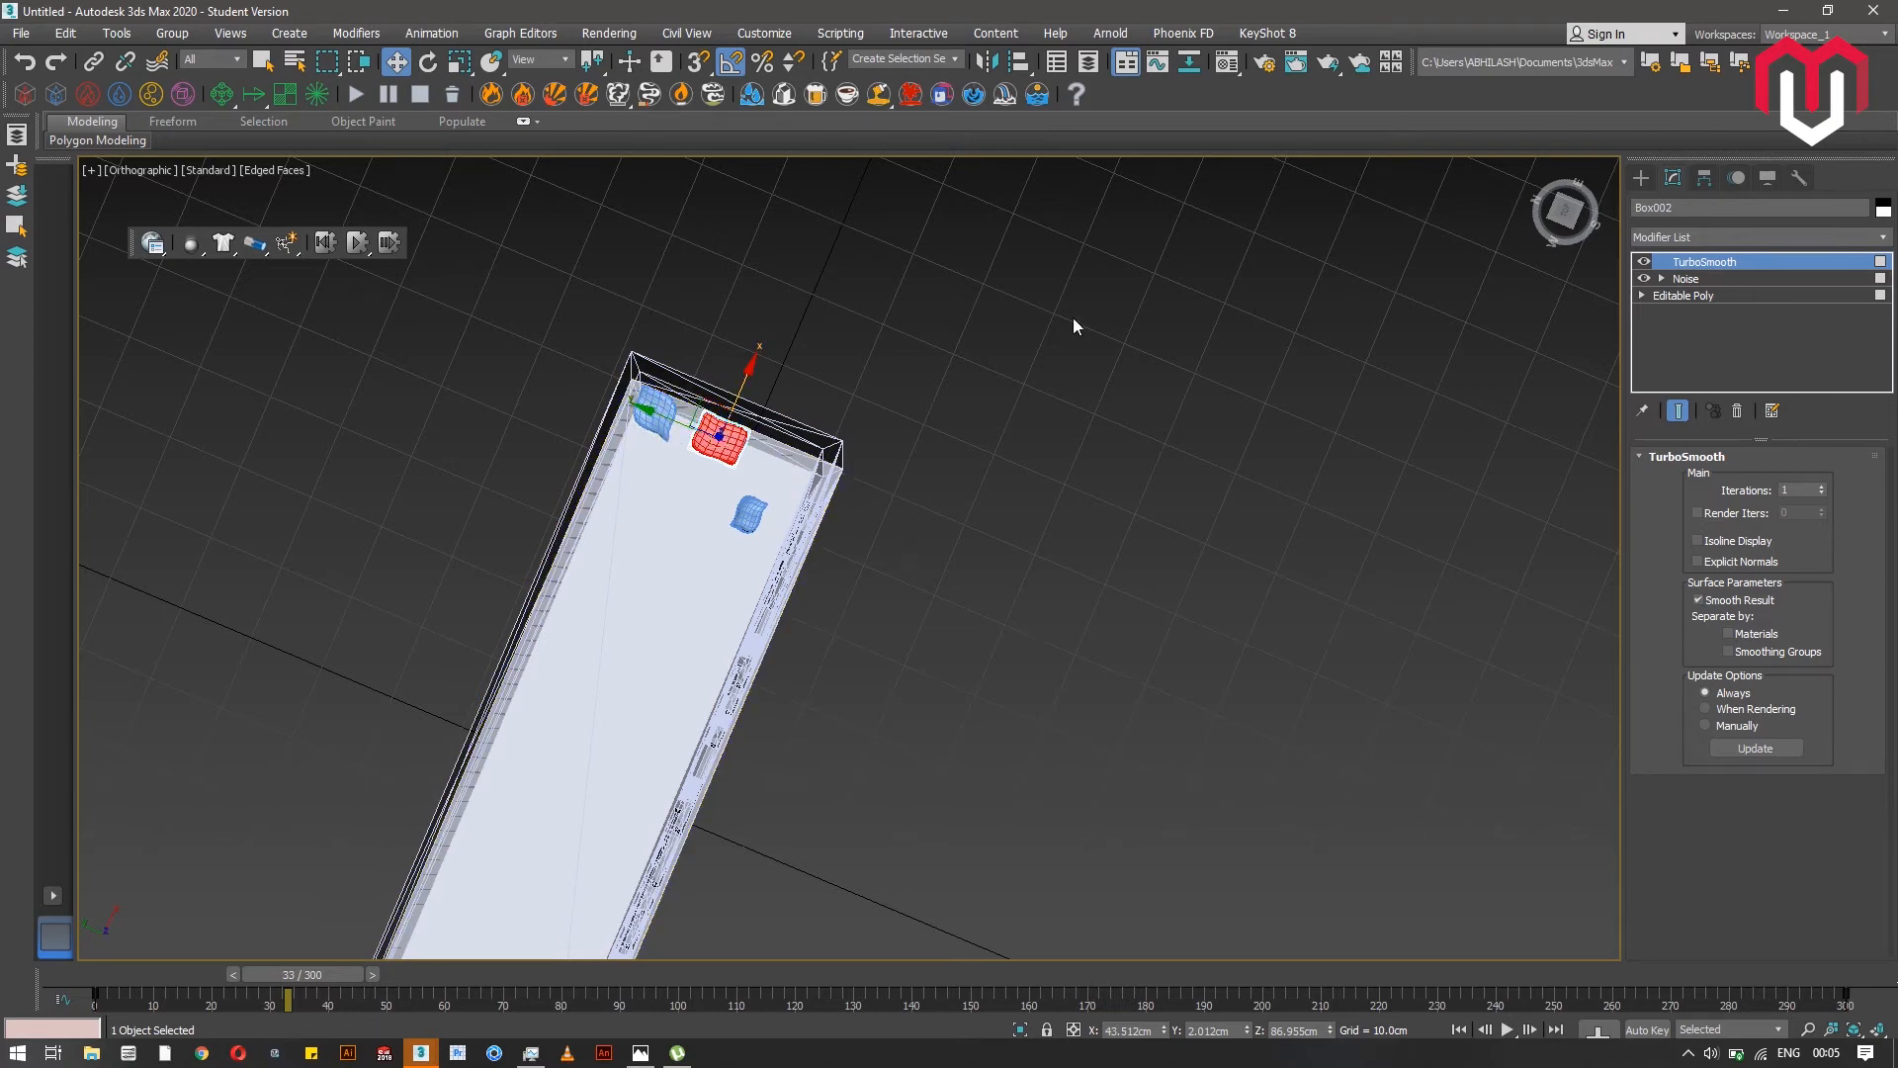
{"action": "left_click", "coordinate": [1564, 210]}
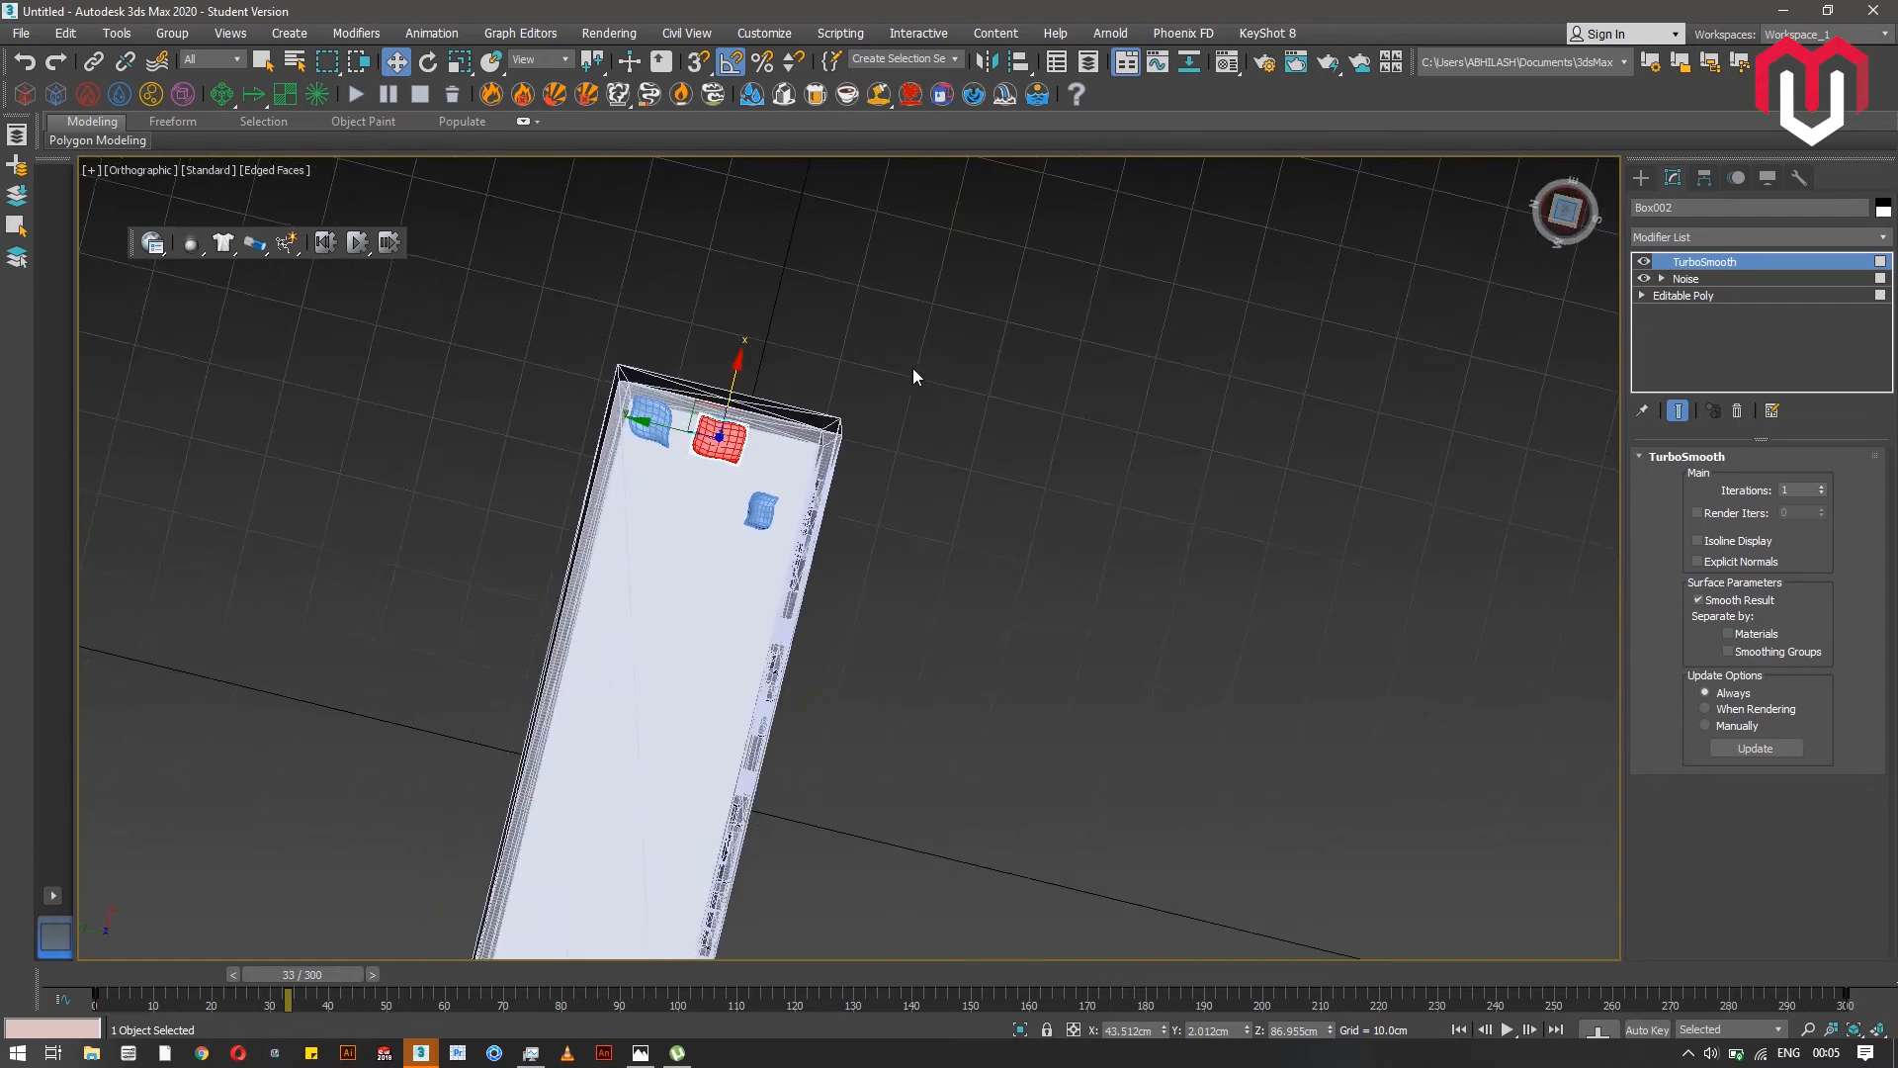
{"action": "left_click", "coordinate": [643, 438]}
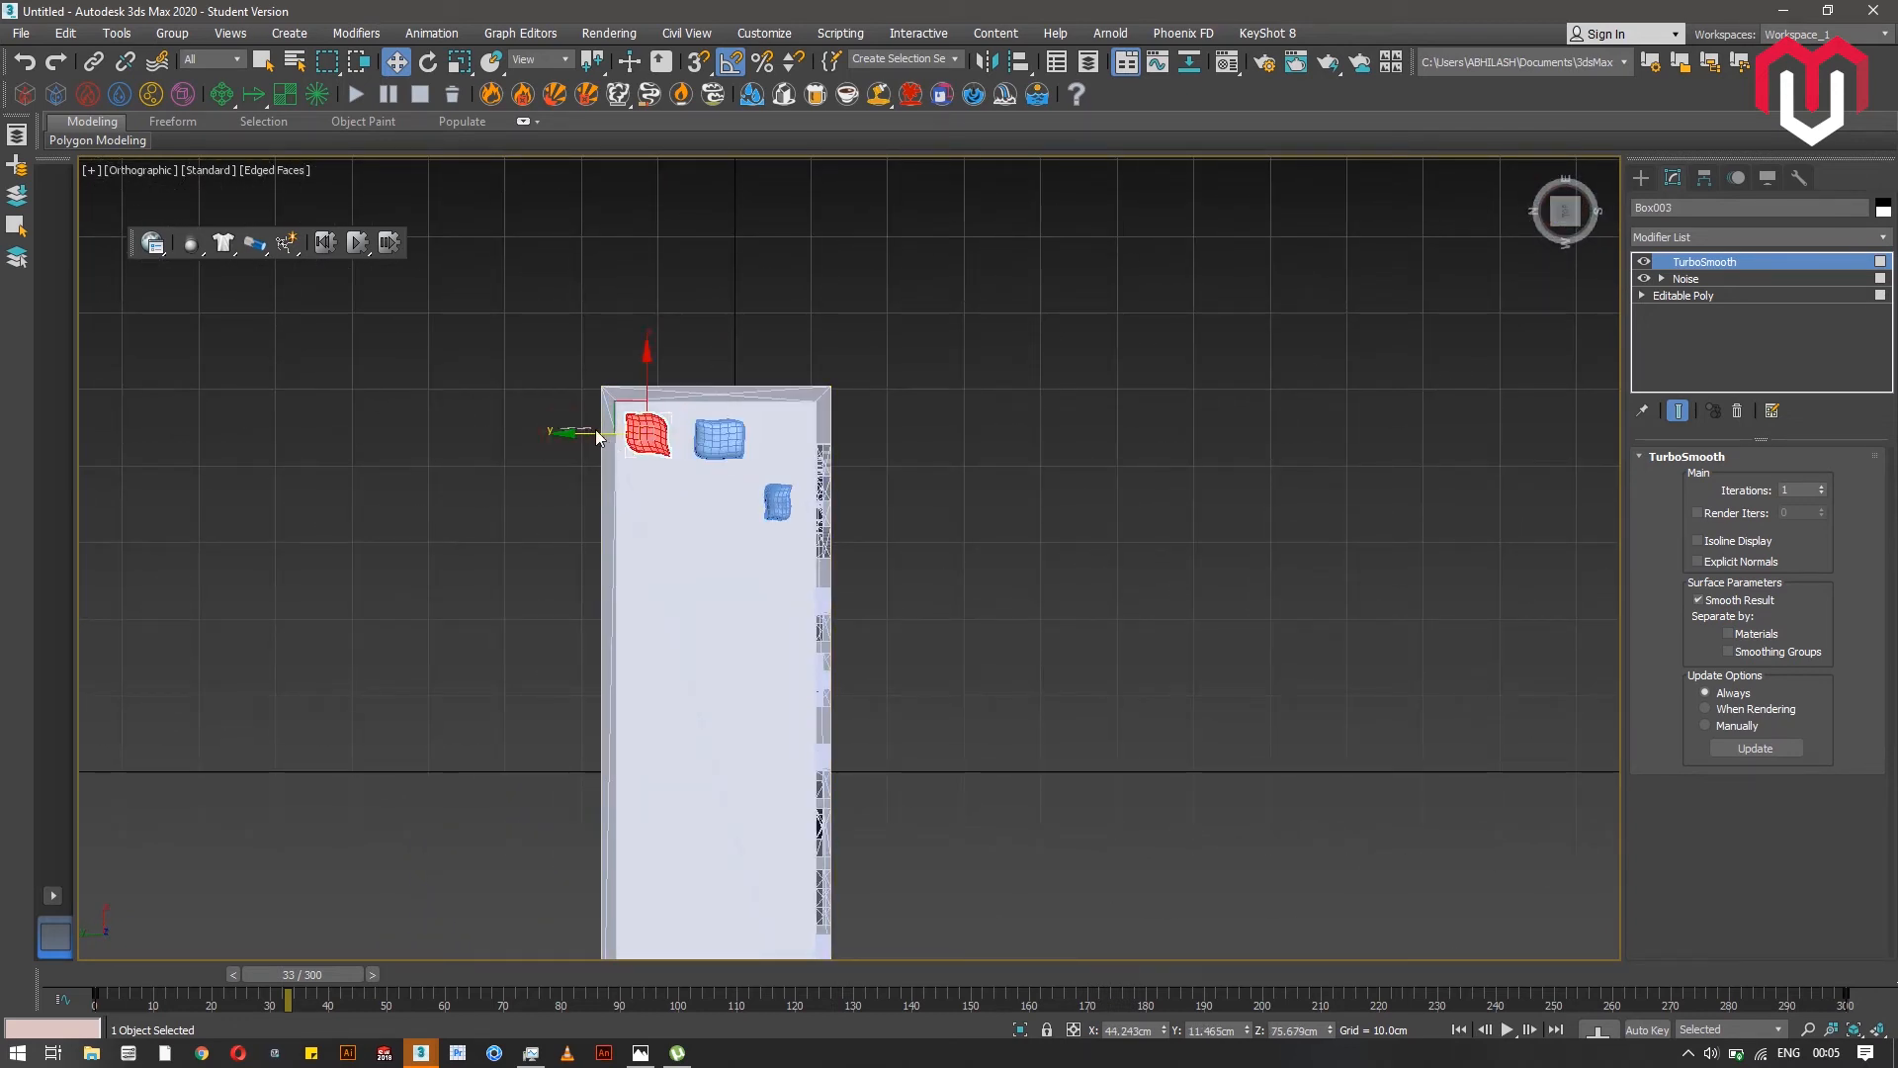
{"action": "left_click", "coordinate": [592, 434]}
{"action": "left_click", "coordinate": [636, 430]}
{"action": "left_click_drag", "start_coordinate": [562, 433], "coordinate": [629, 436], "text": "shift"}
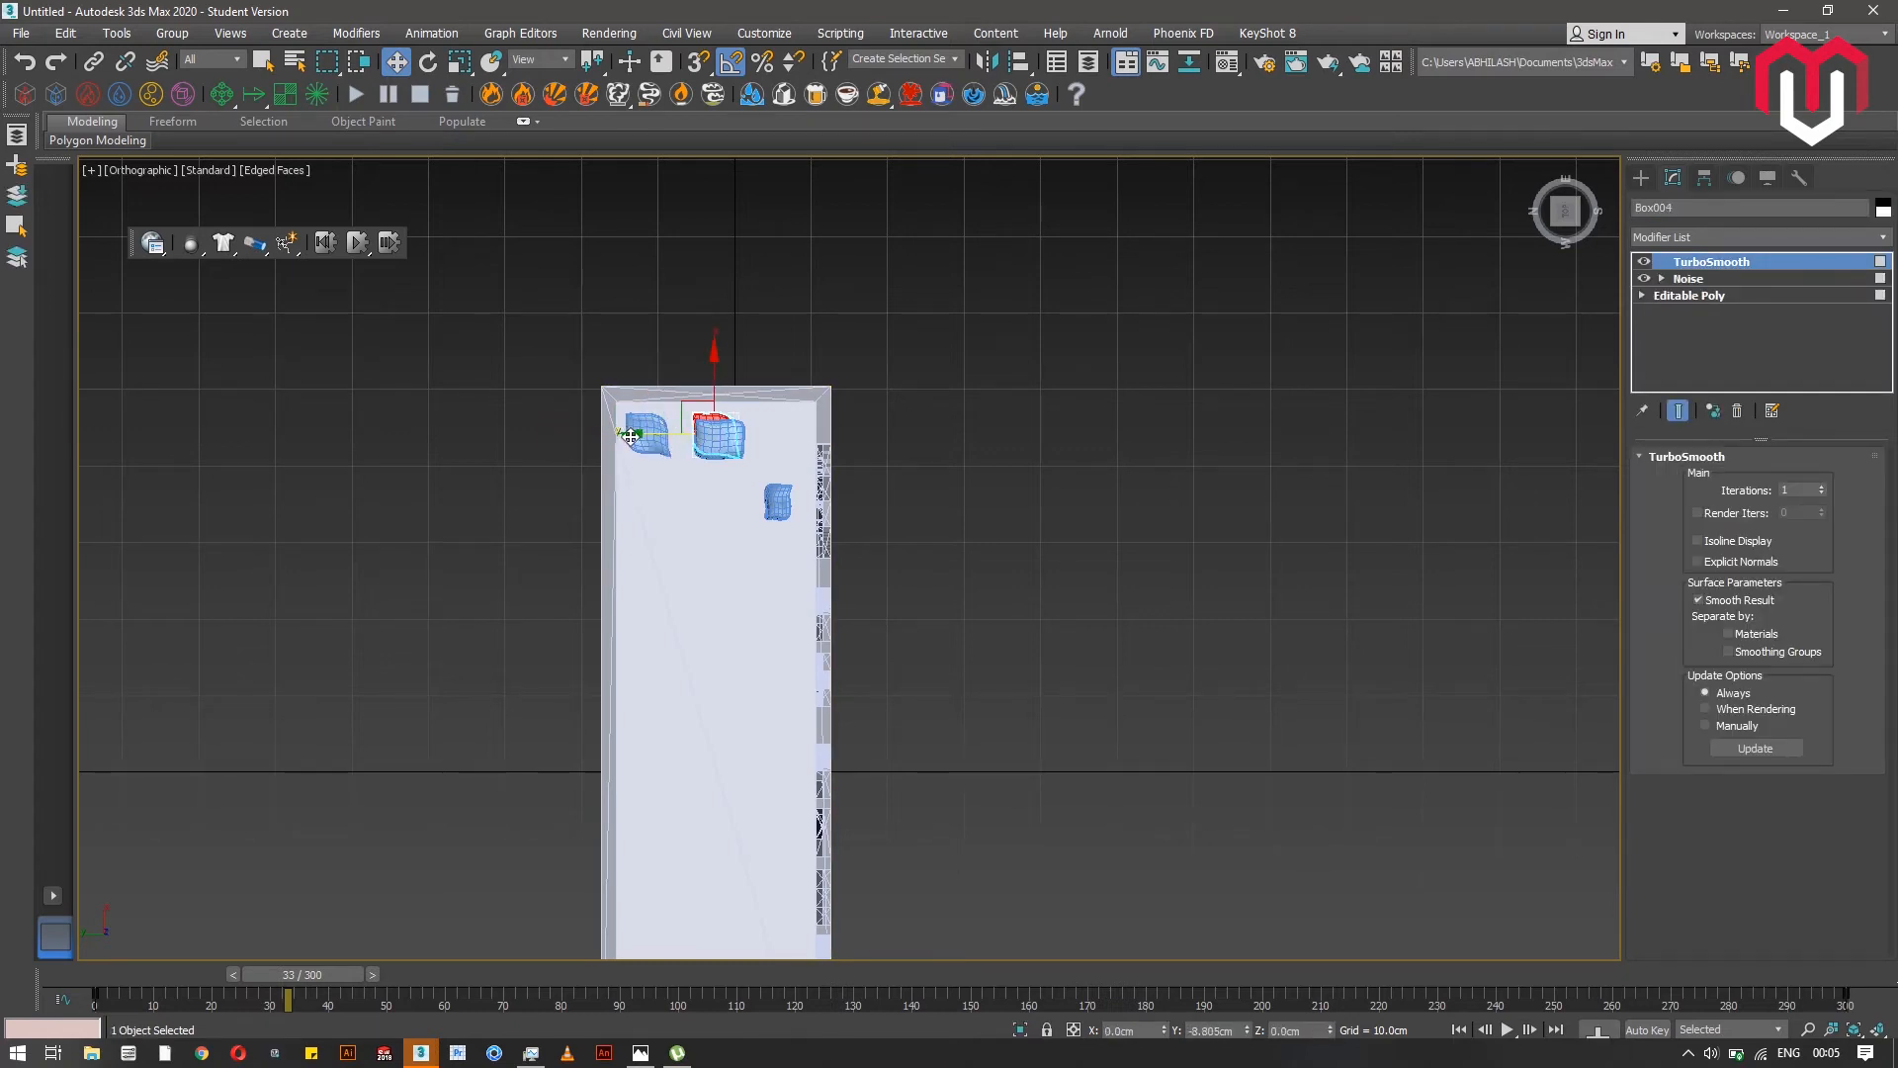
{"action": "left_click_drag", "start_coordinate": [981, 554], "coordinate": [922, 554]}
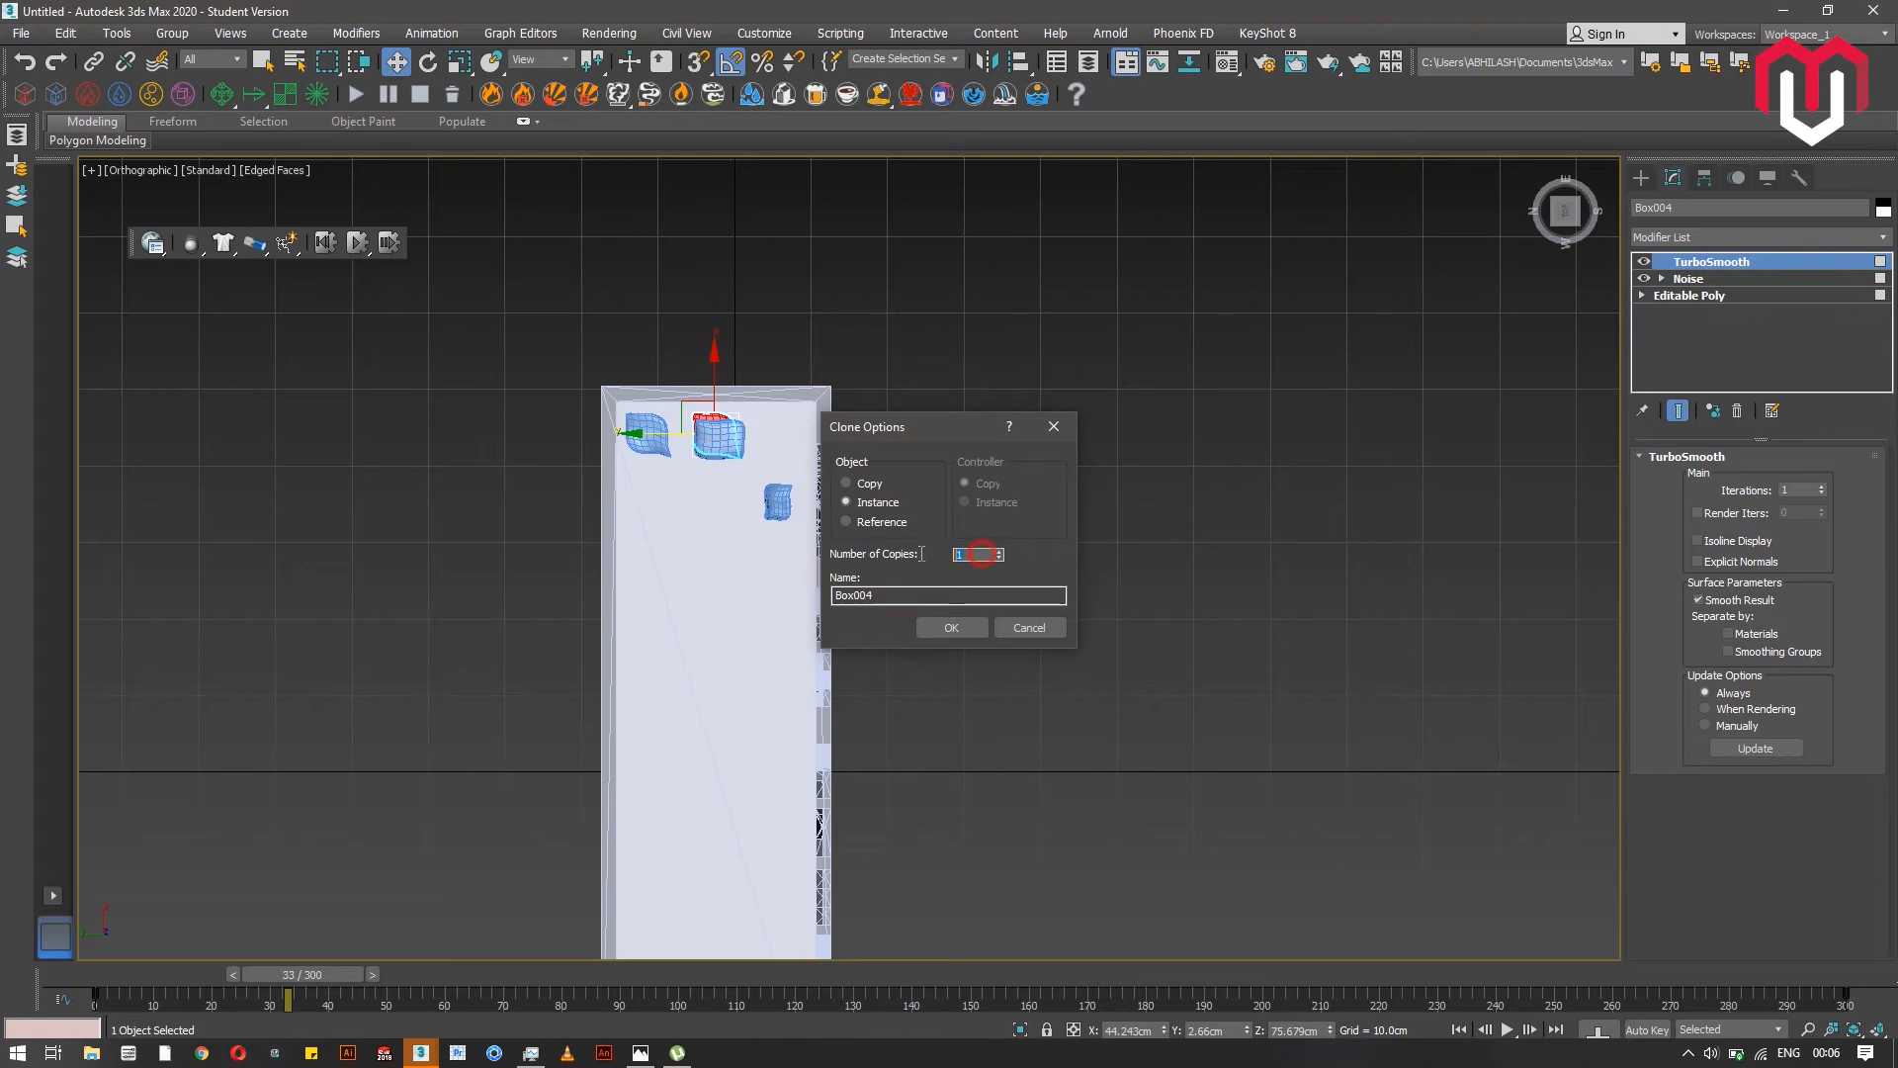
{"action": "left_click", "coordinate": [959, 627]}
- Move the cube-like rock over the corner flat rock and clone it along Y as two instances
{"action": "left_click", "coordinate": [729, 442]}
{"action": "mouse_move", "coordinate": [676, 443]}
{"action": "left_mouse_down"}
{"action": "mouse_move", "coordinate": [597, 443]}
{"action": "mouse_move", "coordinate": [657, 443]}
{"action": "left_mouse_up"}
{"action": "left_click", "coordinate": [1000, 551]}
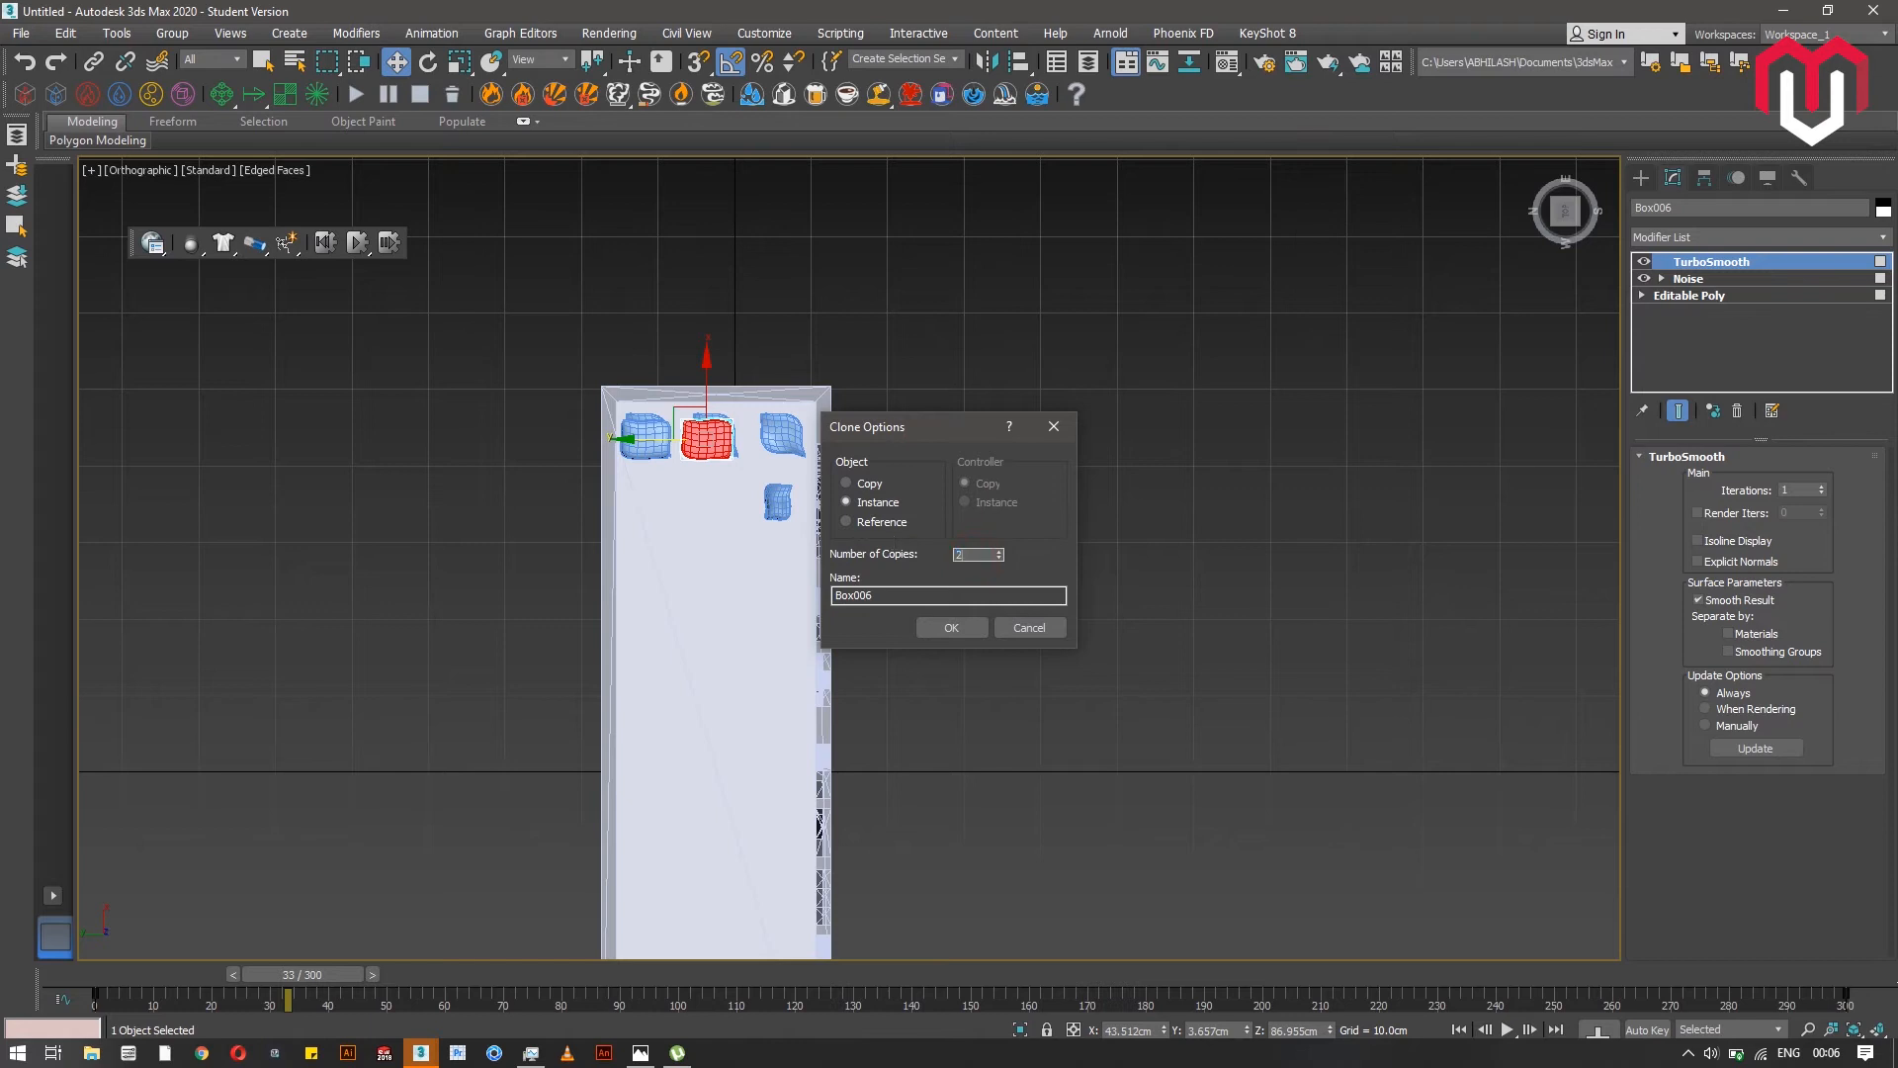
{"action": "left_click", "coordinate": [948, 625]}
- Move the elongated rock to the inner corner at the opposite end of the box from the logo
{"action": "left_click", "coordinate": [776, 499]}
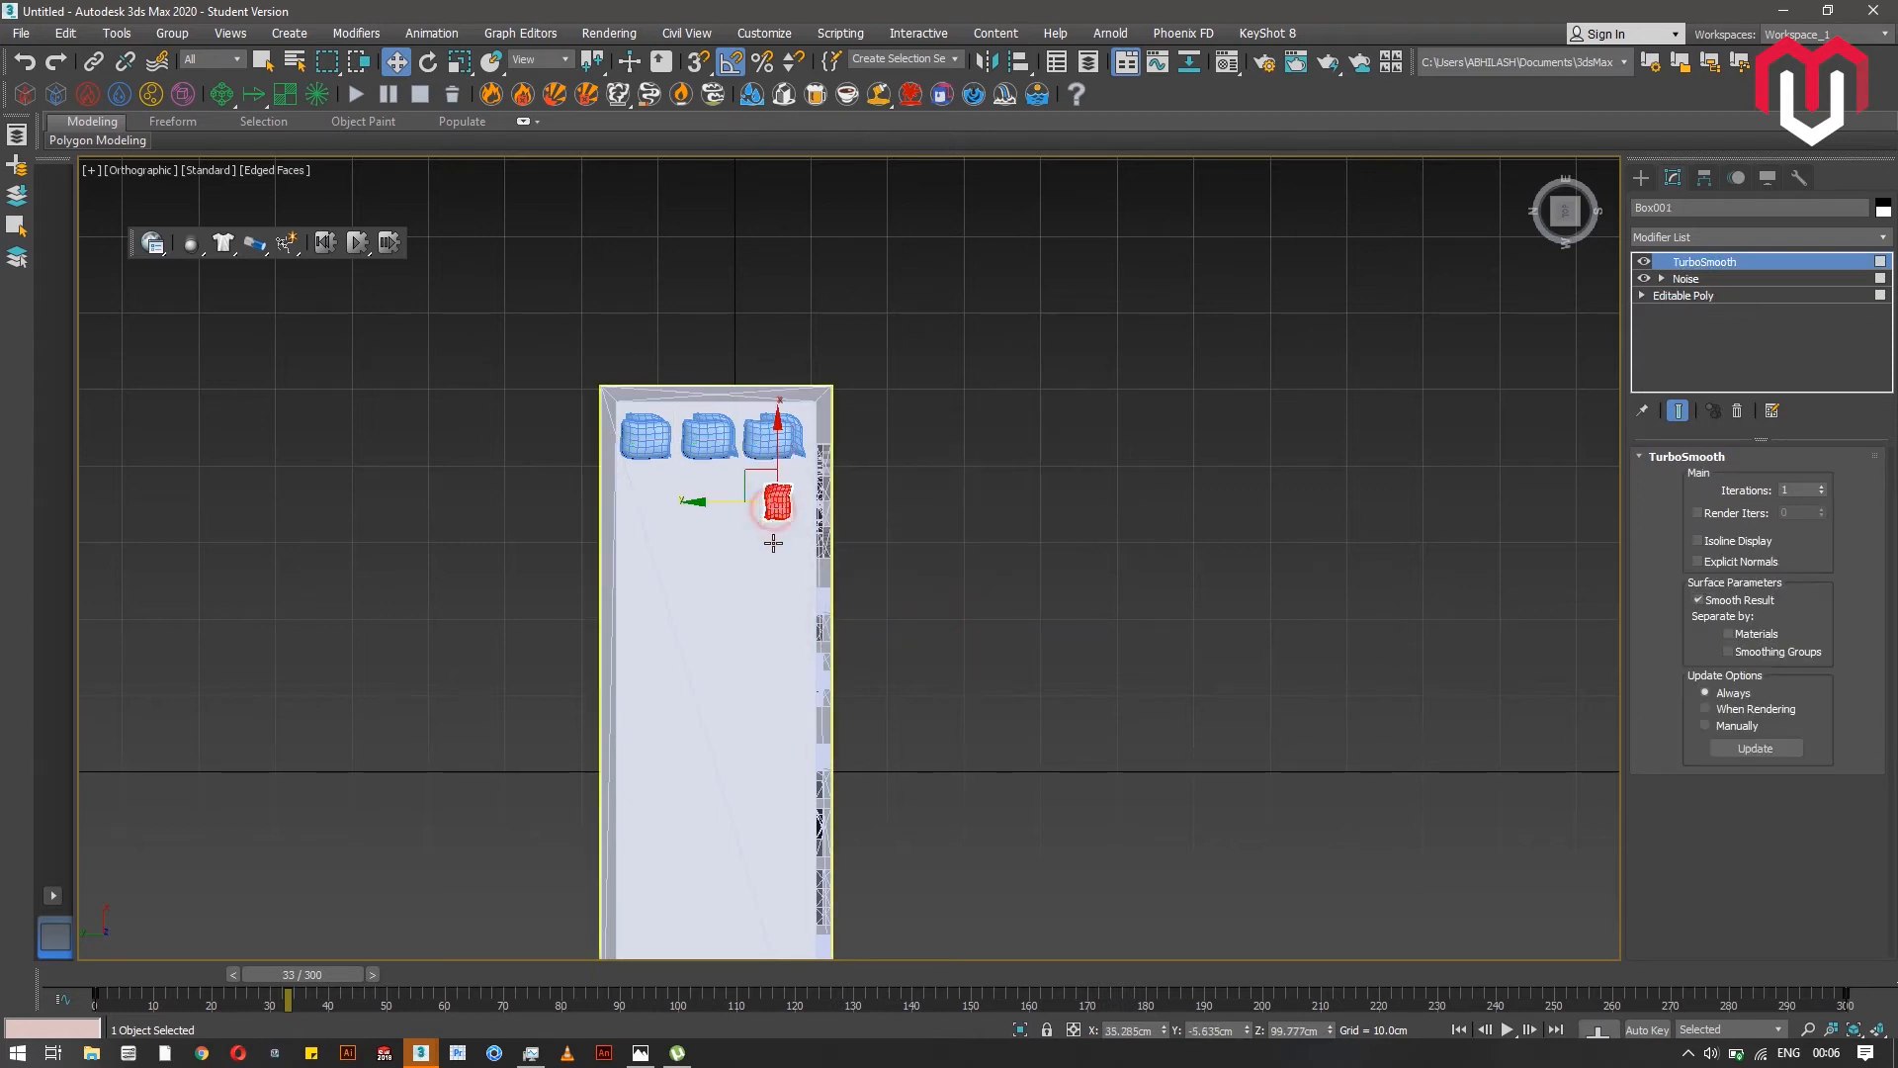
{"action": "left_click_drag", "start_coordinate": [742, 490], "coordinate": [617, 900]}
{"action": "middle_click_drag", "start_coordinate": [907, 757], "coordinate": [898, 506]}
{"action": "mouse_move", "coordinate": [621, 631]}
{"action": "left_mouse_down"}
{"action": "mouse_move", "coordinate": [614, 848]}
{"action": "mouse_move", "coordinate": [581, 852]}
{"action": "mouse_move", "coordinate": [624, 852]}
{"action": "left_mouse_up"}
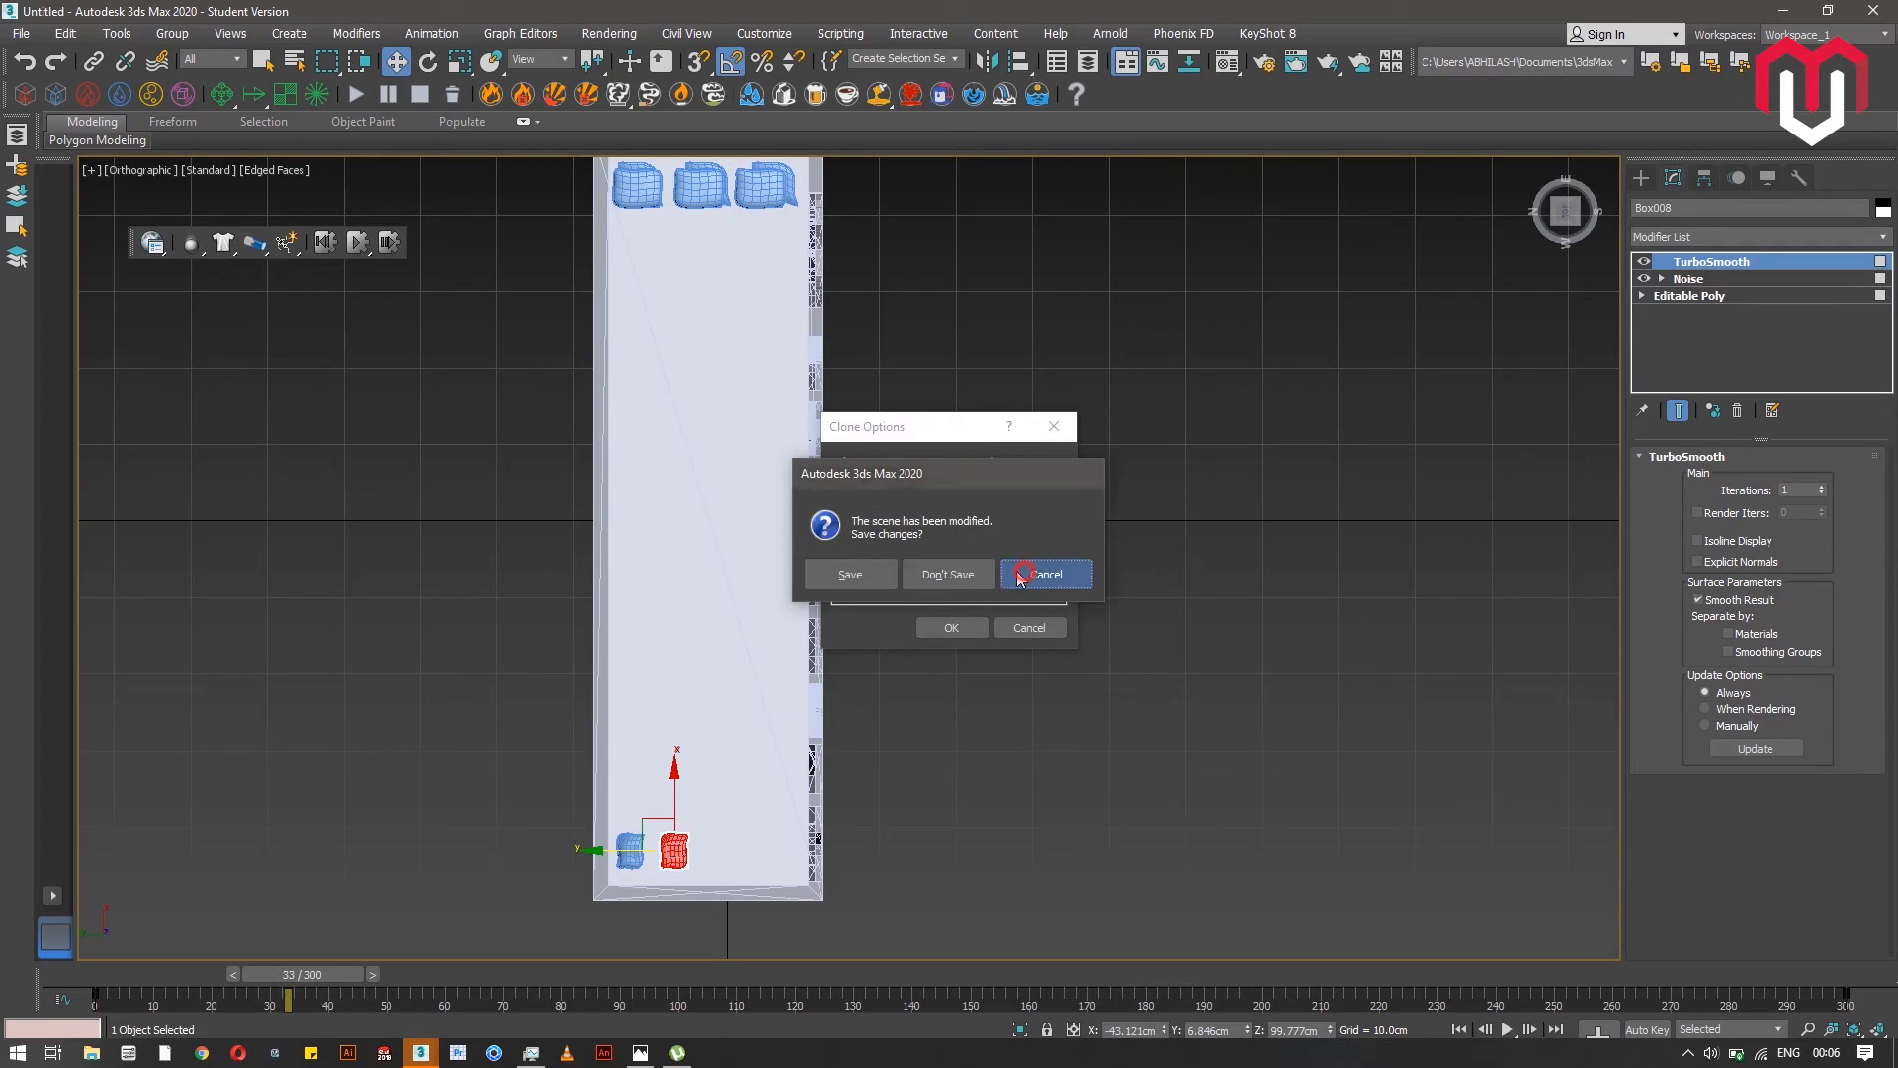
- Clone the elongated rock along Y as four instances and delete the outermost copy overlapping the box wall
{"action": "left_click", "coordinate": [1038, 573]}
{"action": "left_click", "coordinate": [974, 556]}
{"action": "type", "text": "4"}
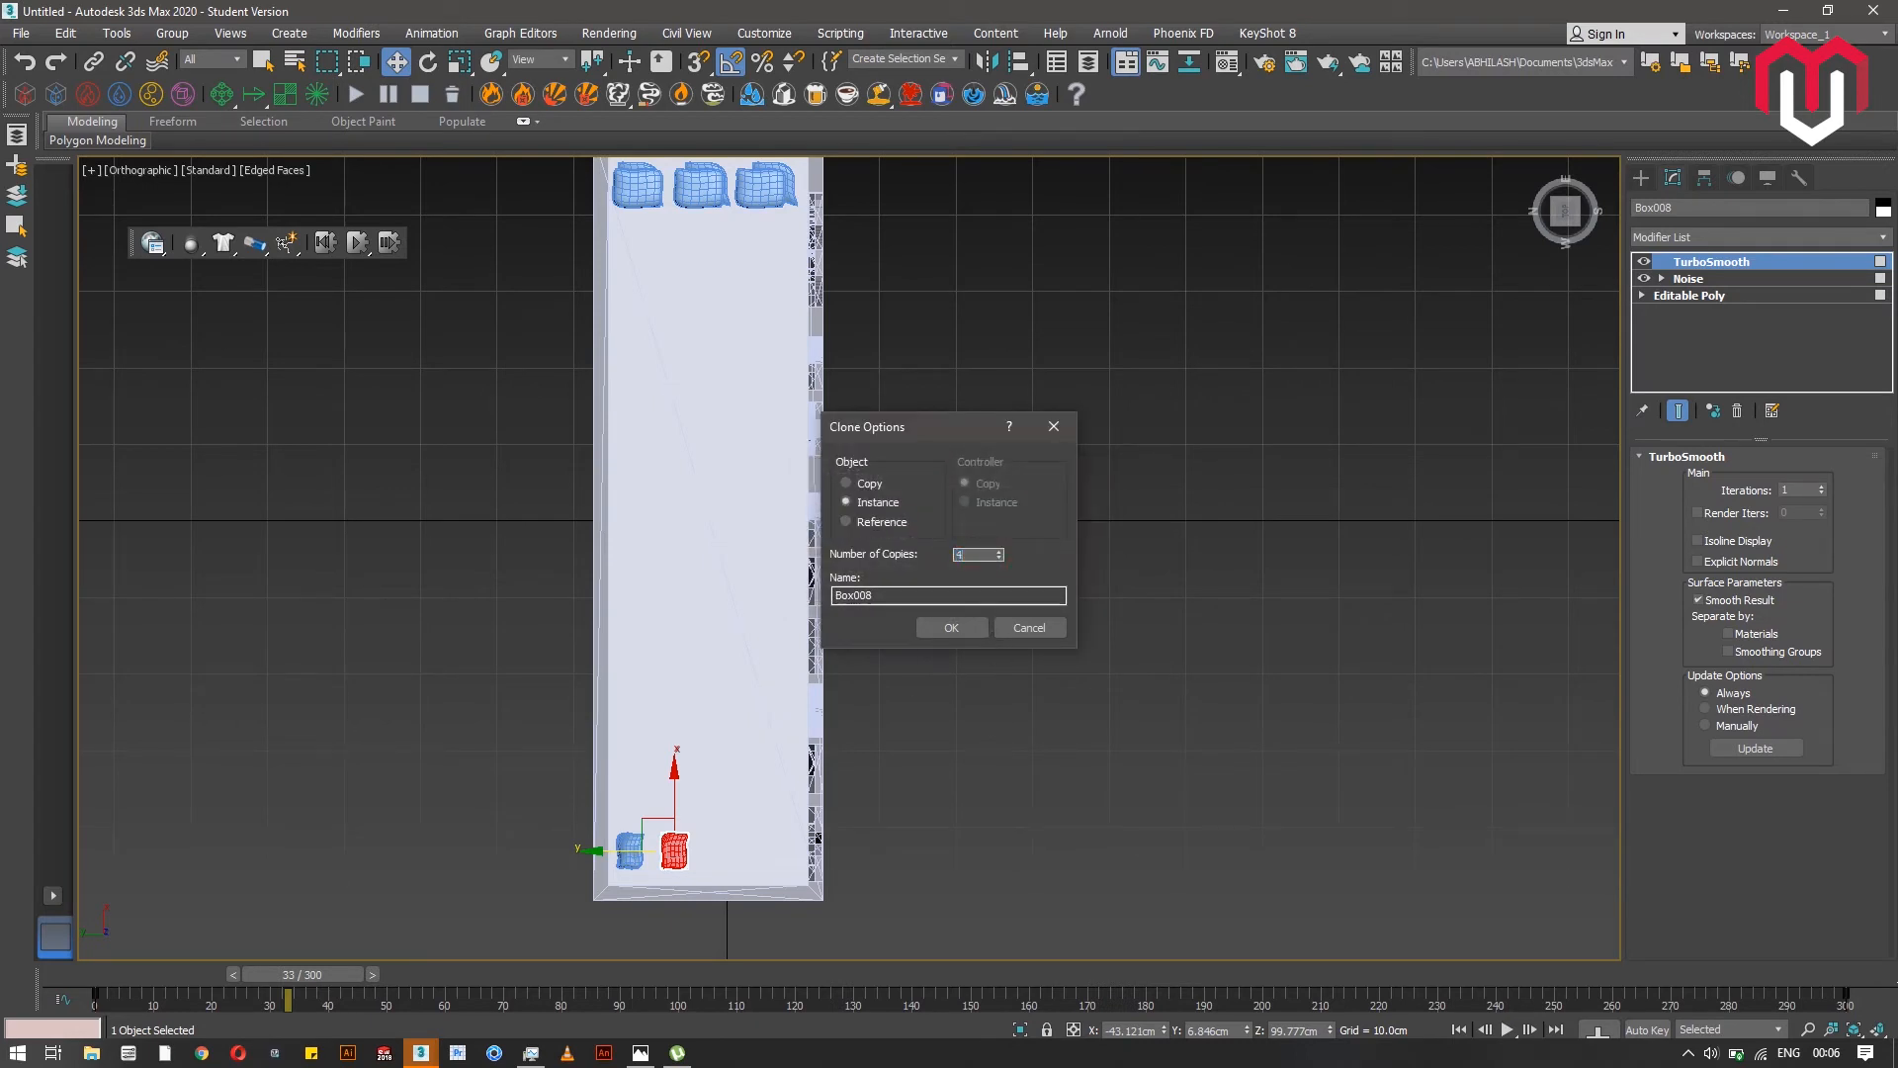
{"action": "left_click", "coordinate": [951, 628]}
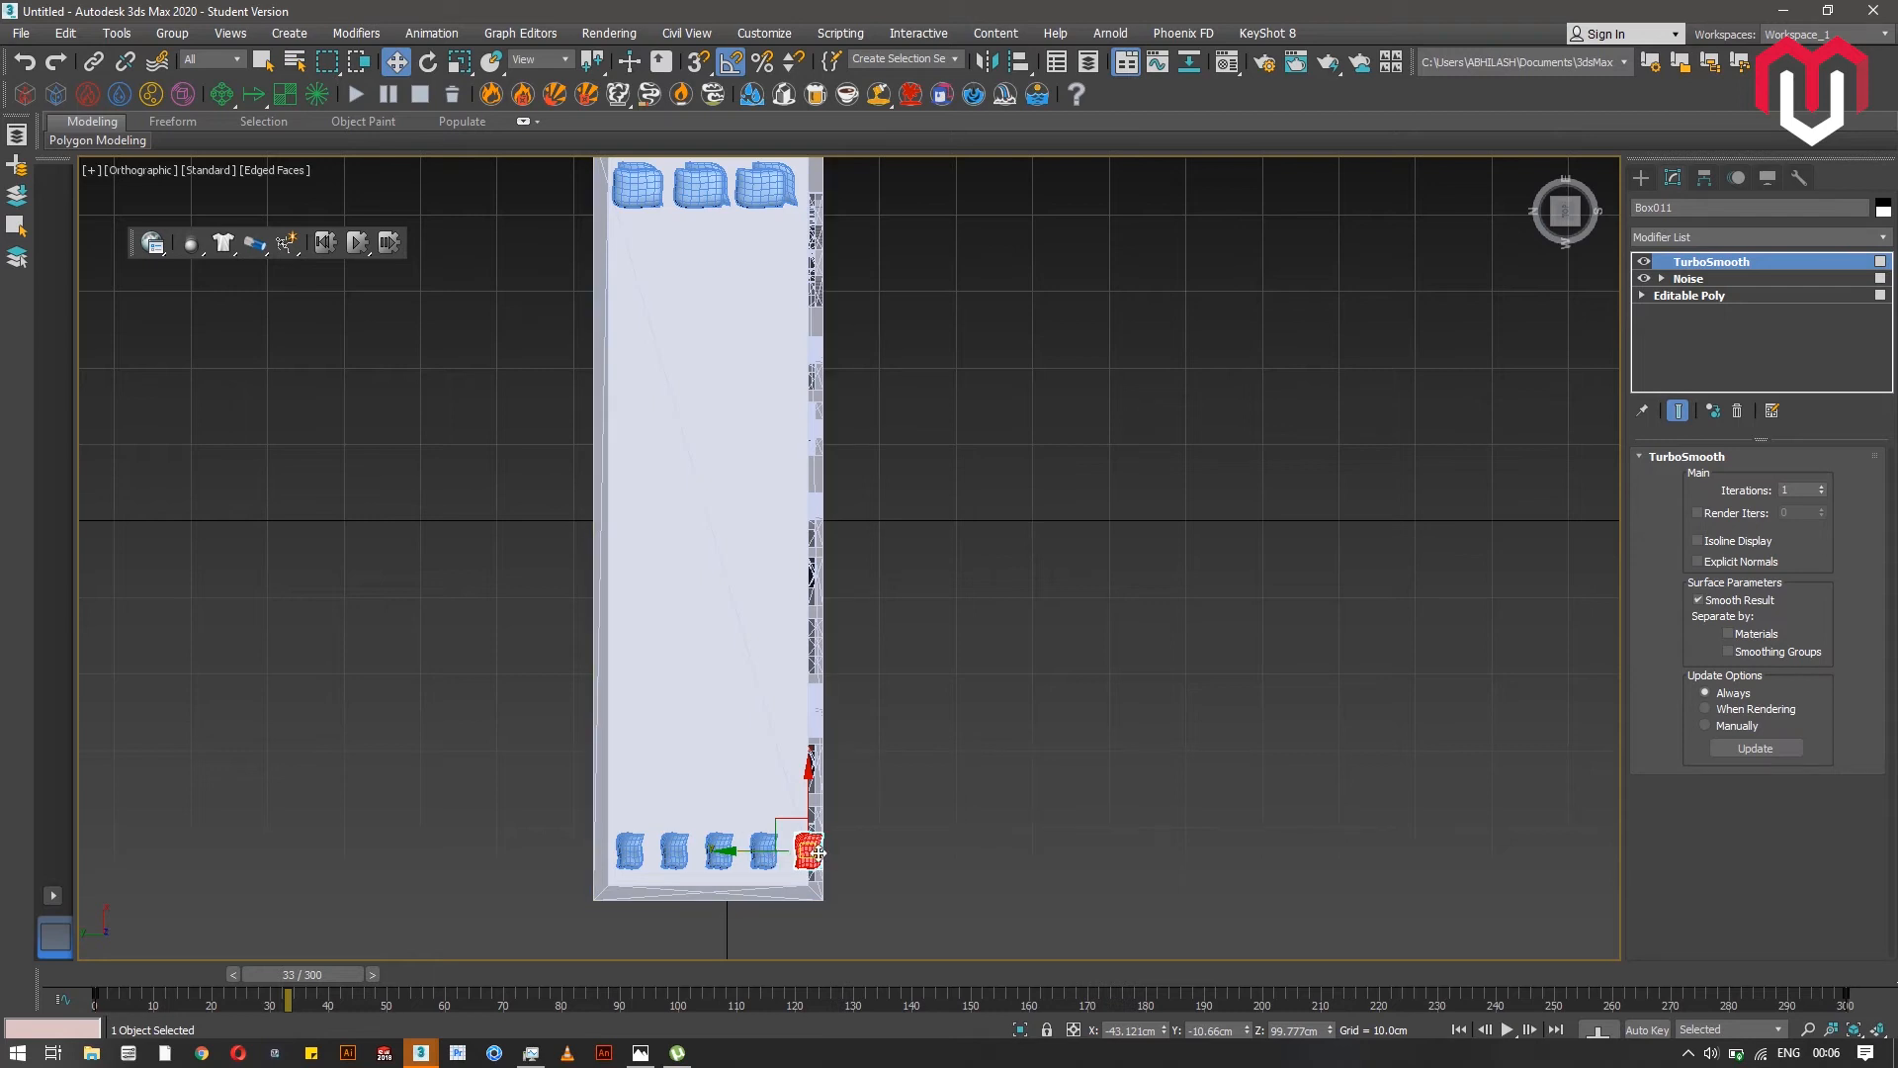
{"action": "key", "text": "Delete"}
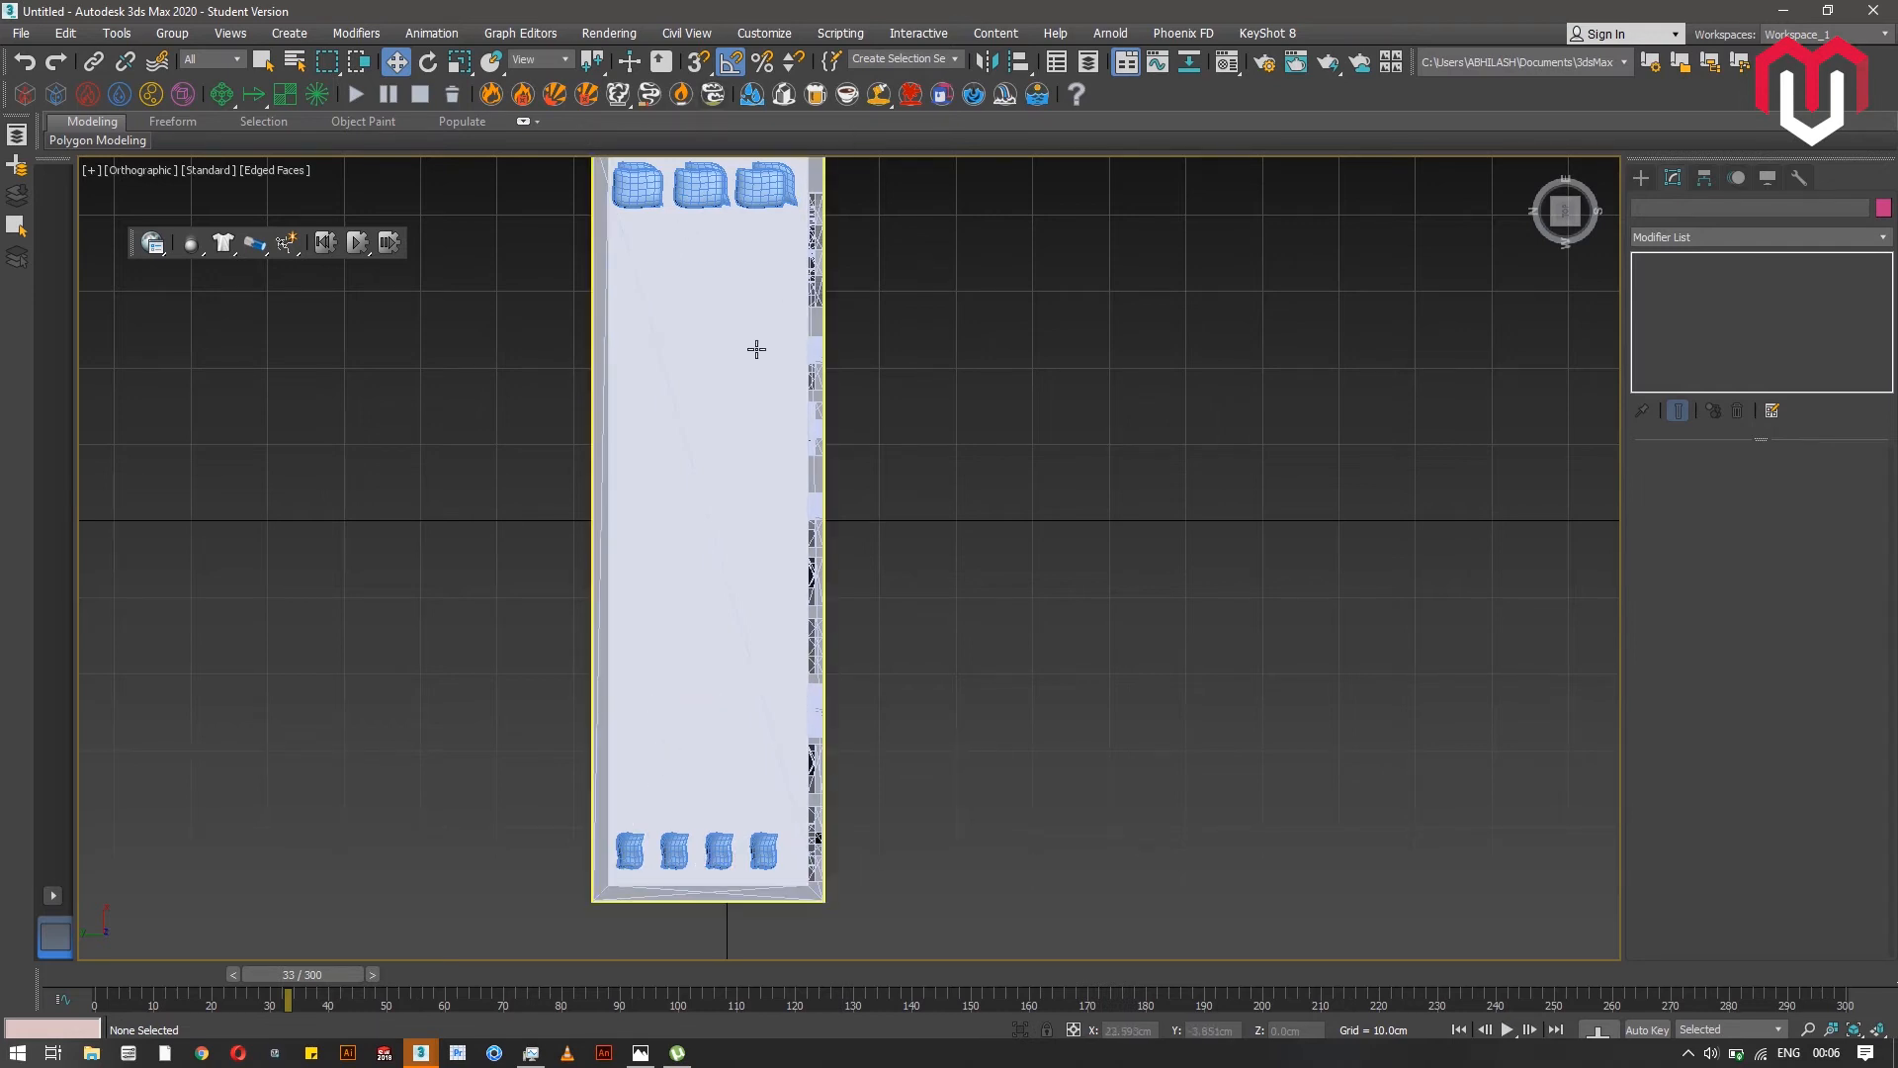
- Select the four elongated rocks and clone them along X as six instances, filling the box length with rows
{"action": "scroll", "coordinate": [751, 348], "scroll_direction": "down", "scroll_amount": 2}
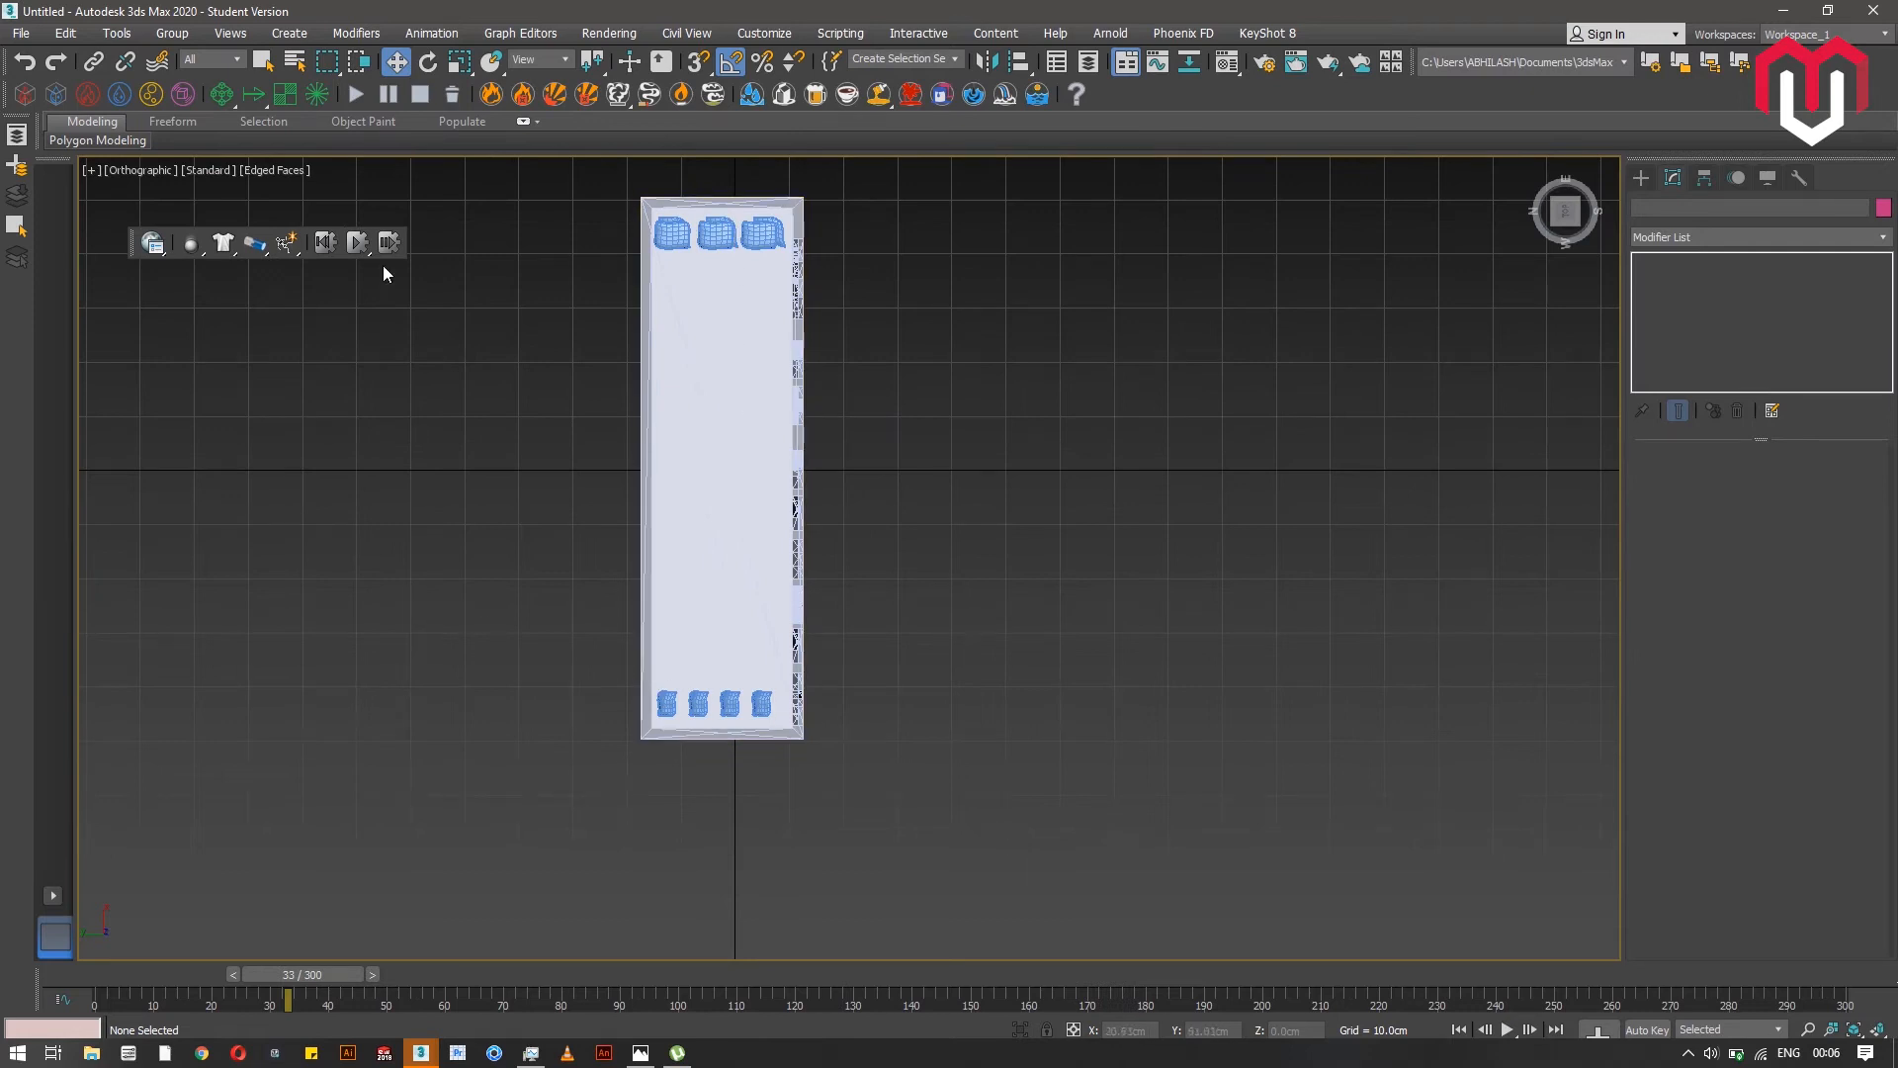
{"action": "left_click_drag", "start_coordinate": [662, 748], "coordinate": [712, 692]}
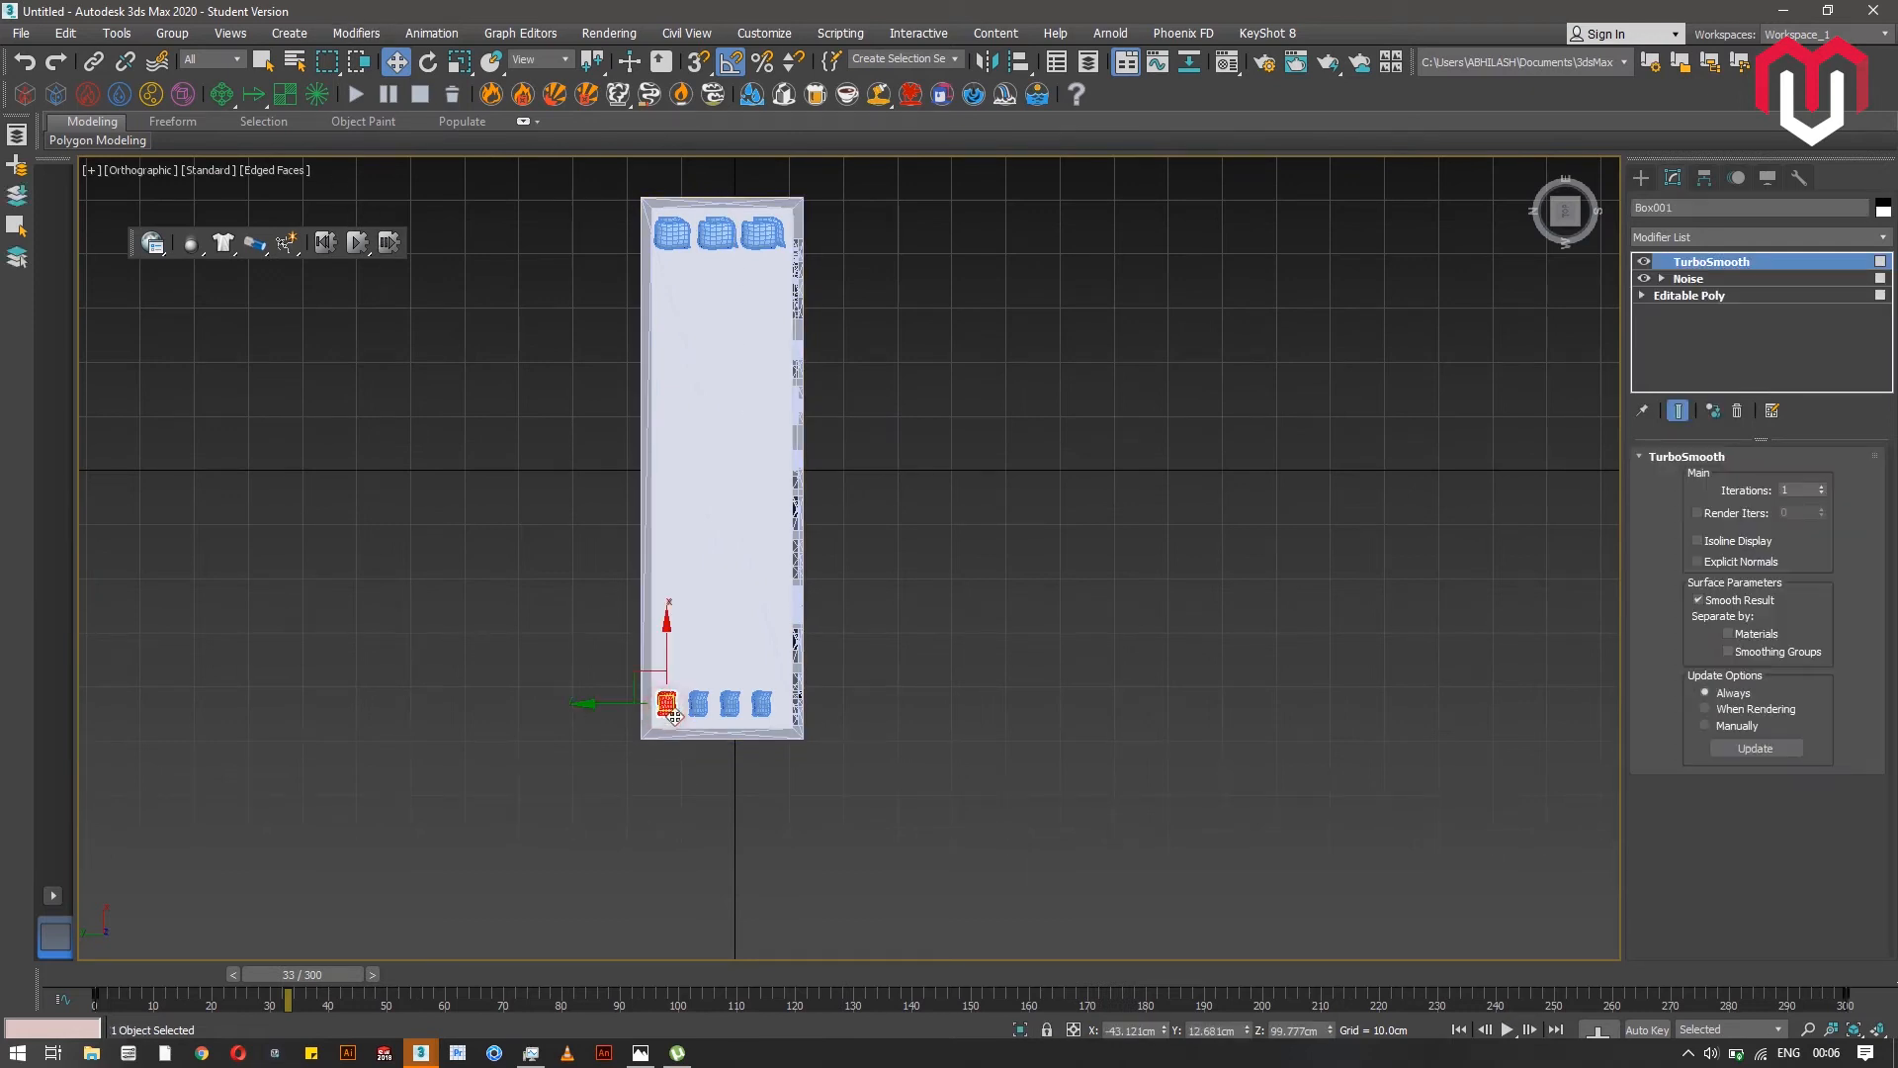
{"action": "left_click", "coordinate": [730, 704], "text": "ctrl"}
{"action": "left_click", "coordinate": [762, 703], "text": "ctrl"}
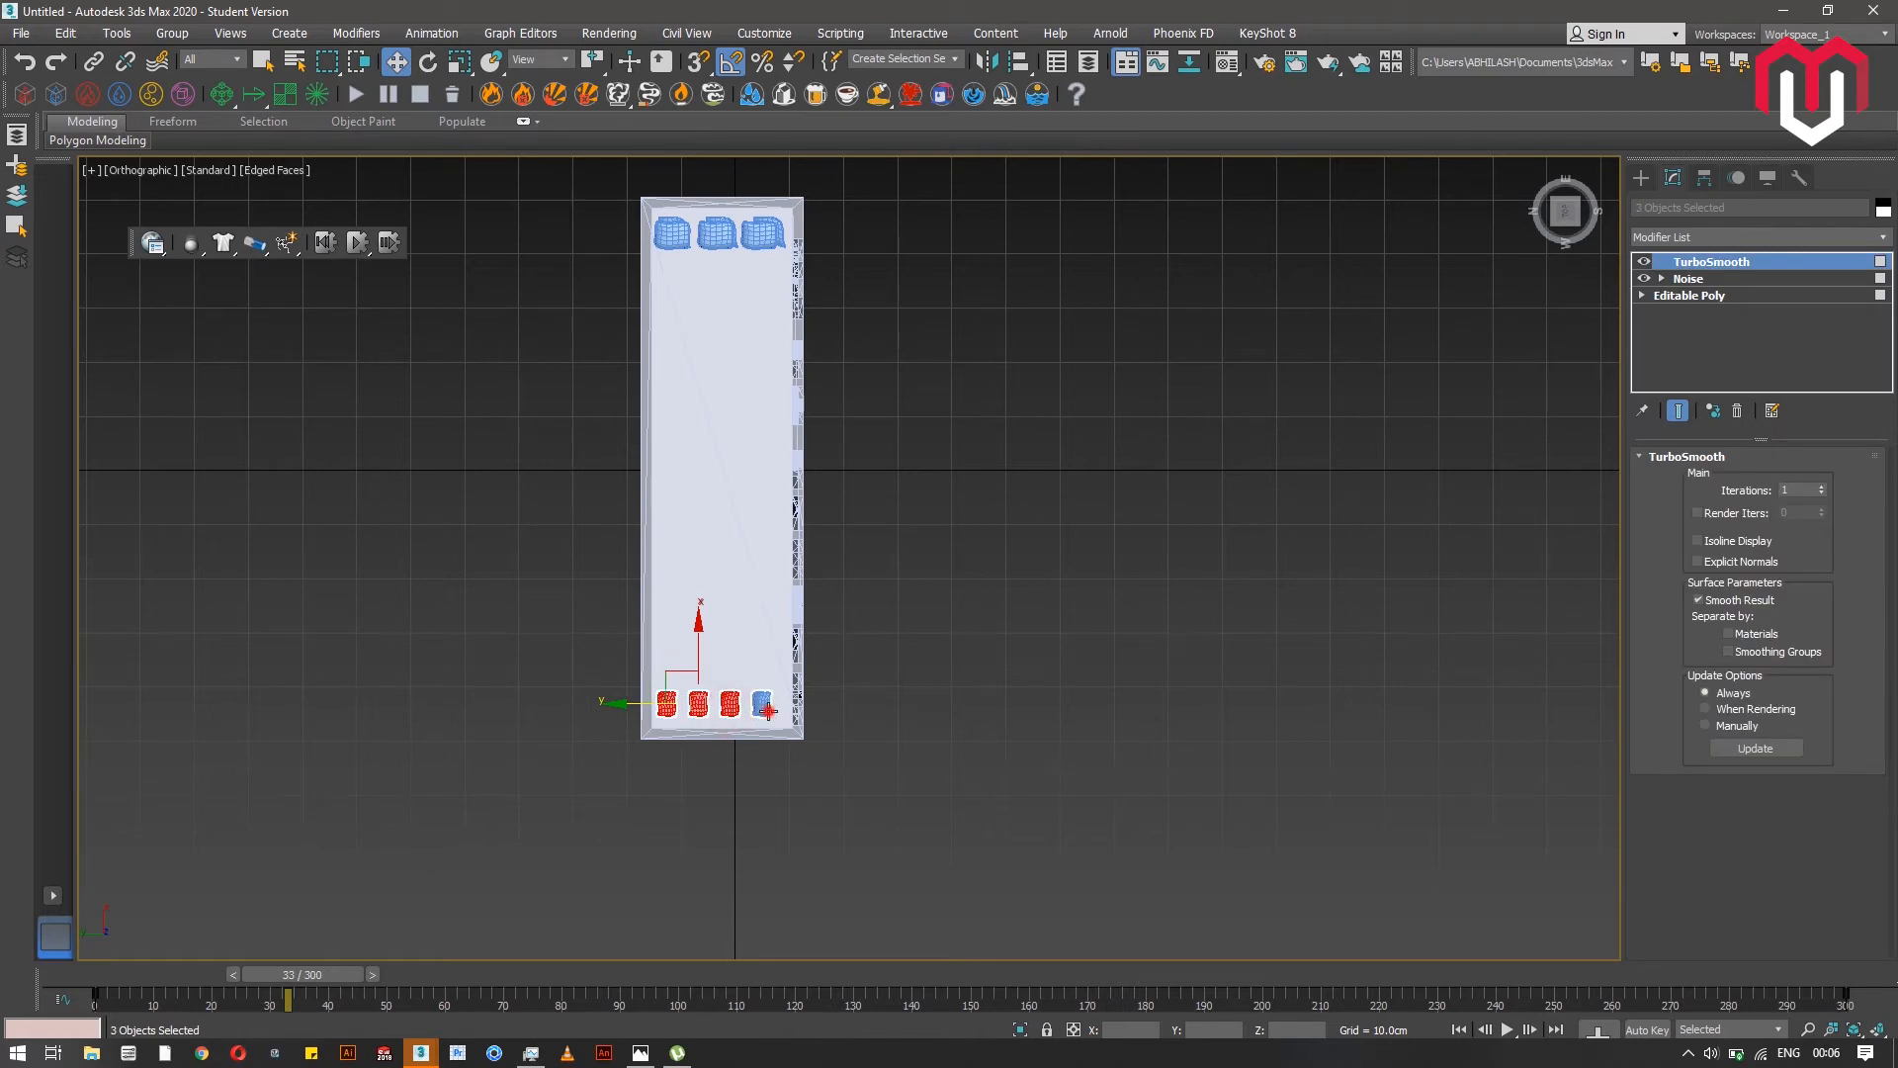
{"action": "left_click_drag", "start_coordinate": [716, 658], "coordinate": [719, 587], "text": "shift"}
{"action": "double_click", "coordinate": [967, 554]}
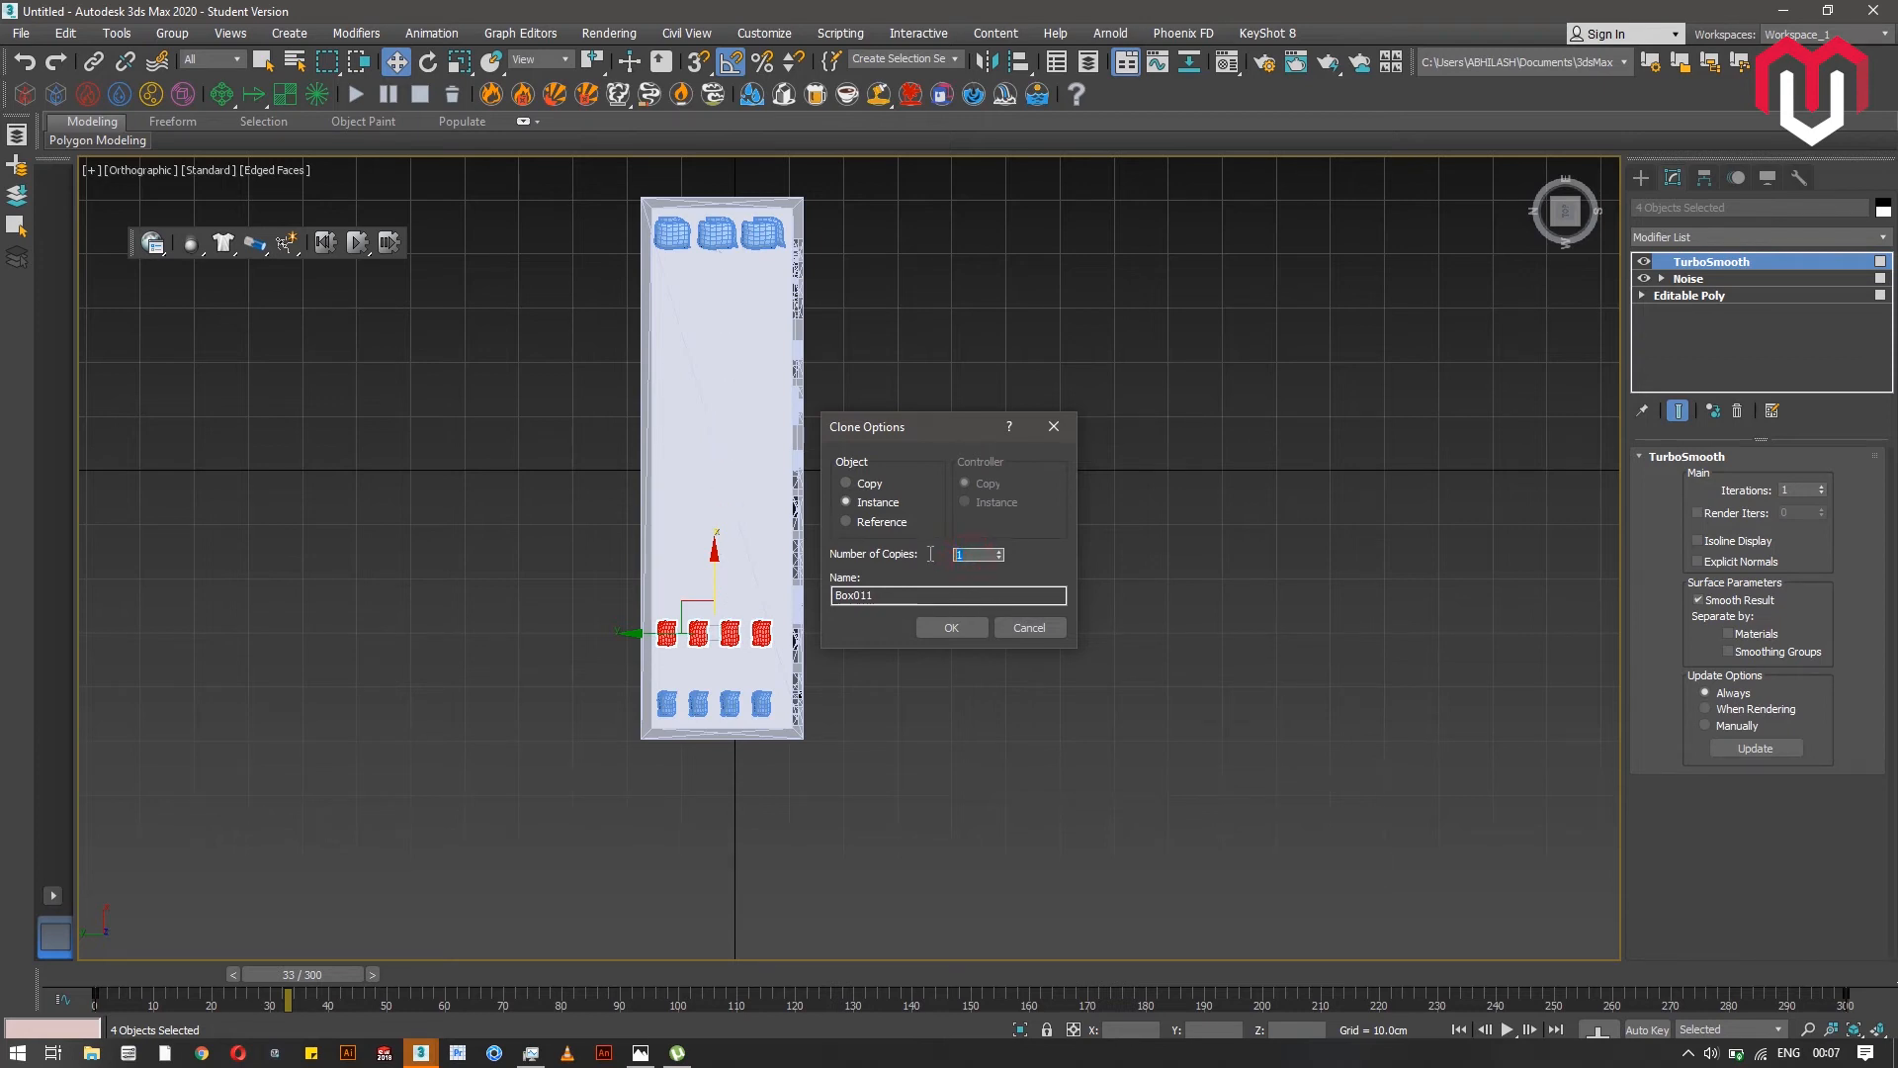
{"action": "type", "text": "6"}
{"action": "left_click", "coordinate": [979, 620]}
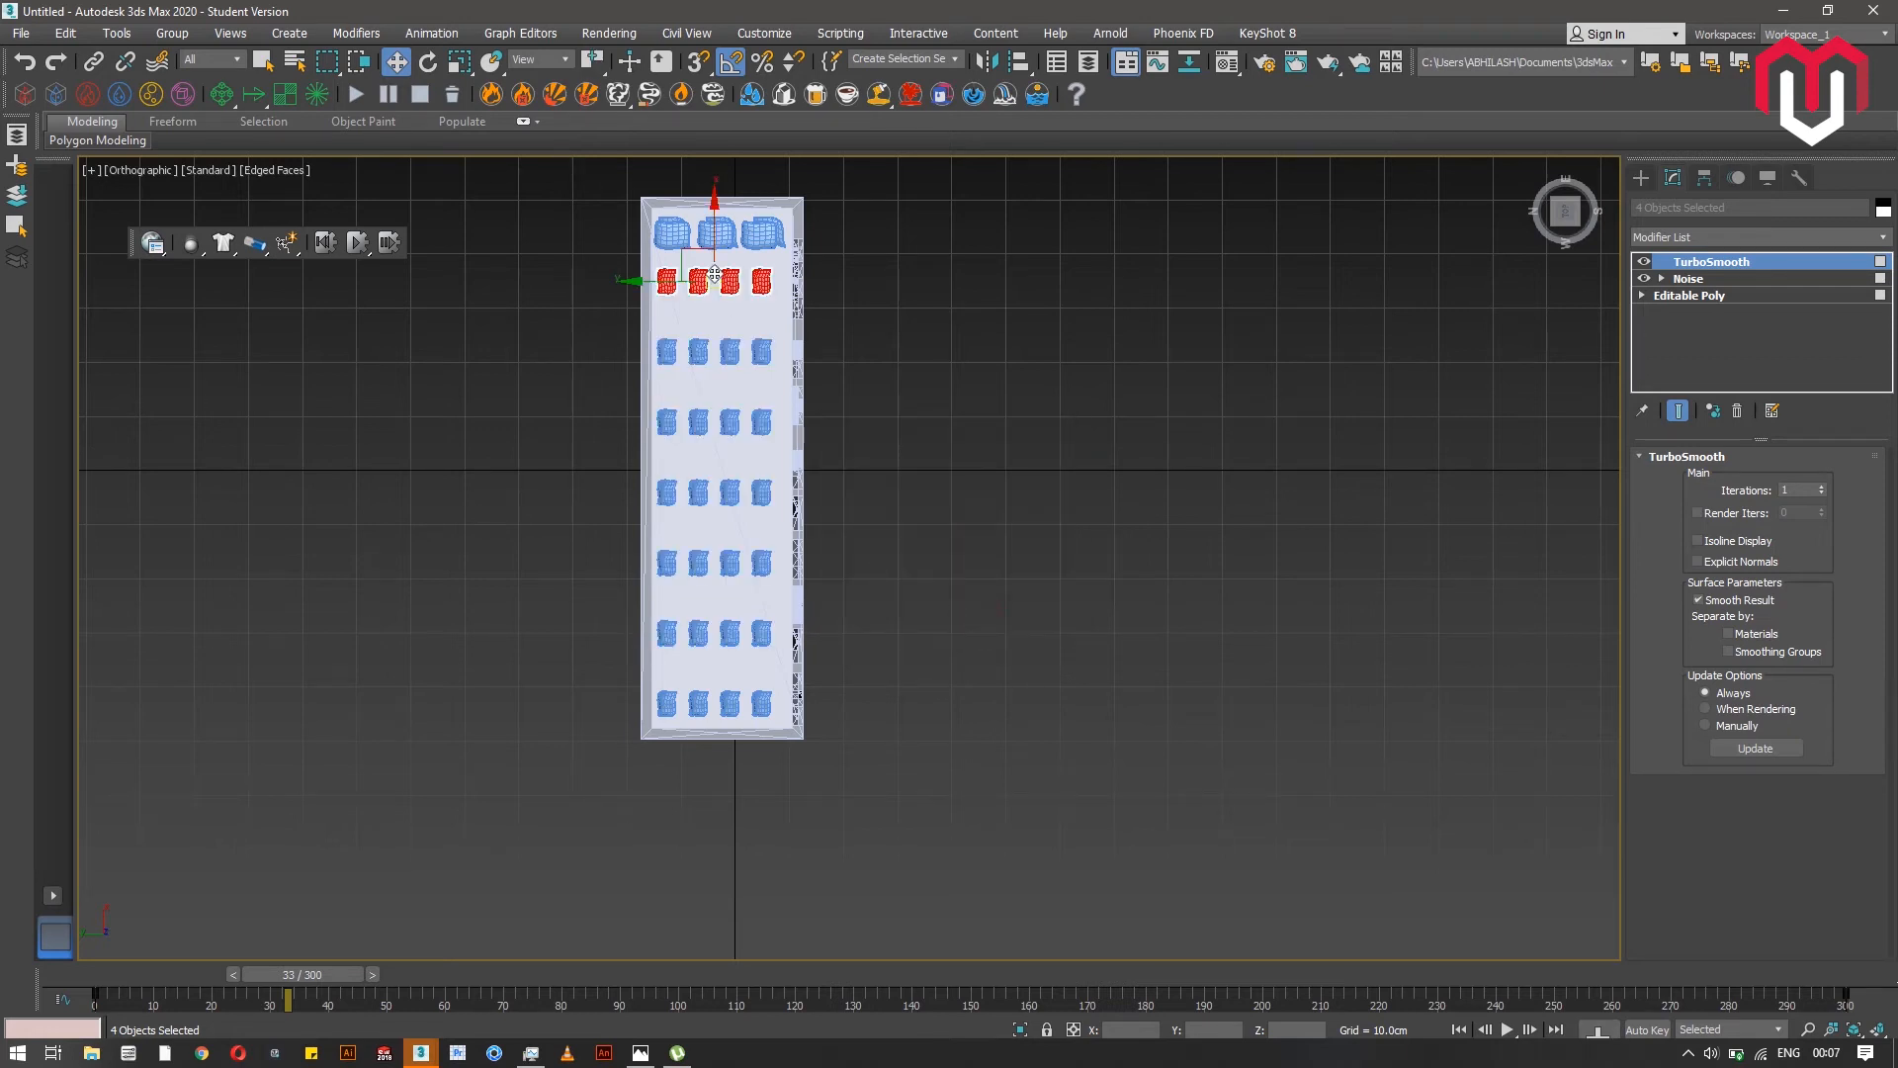
- Select the six flat and cube-like rocks at the logo end and clone them along X as four instances
{"action": "scroll", "coordinate": [683, 252], "scroll_direction": "up", "scroll_amount": 4}
{"action": "left_click", "coordinate": [661, 213]}
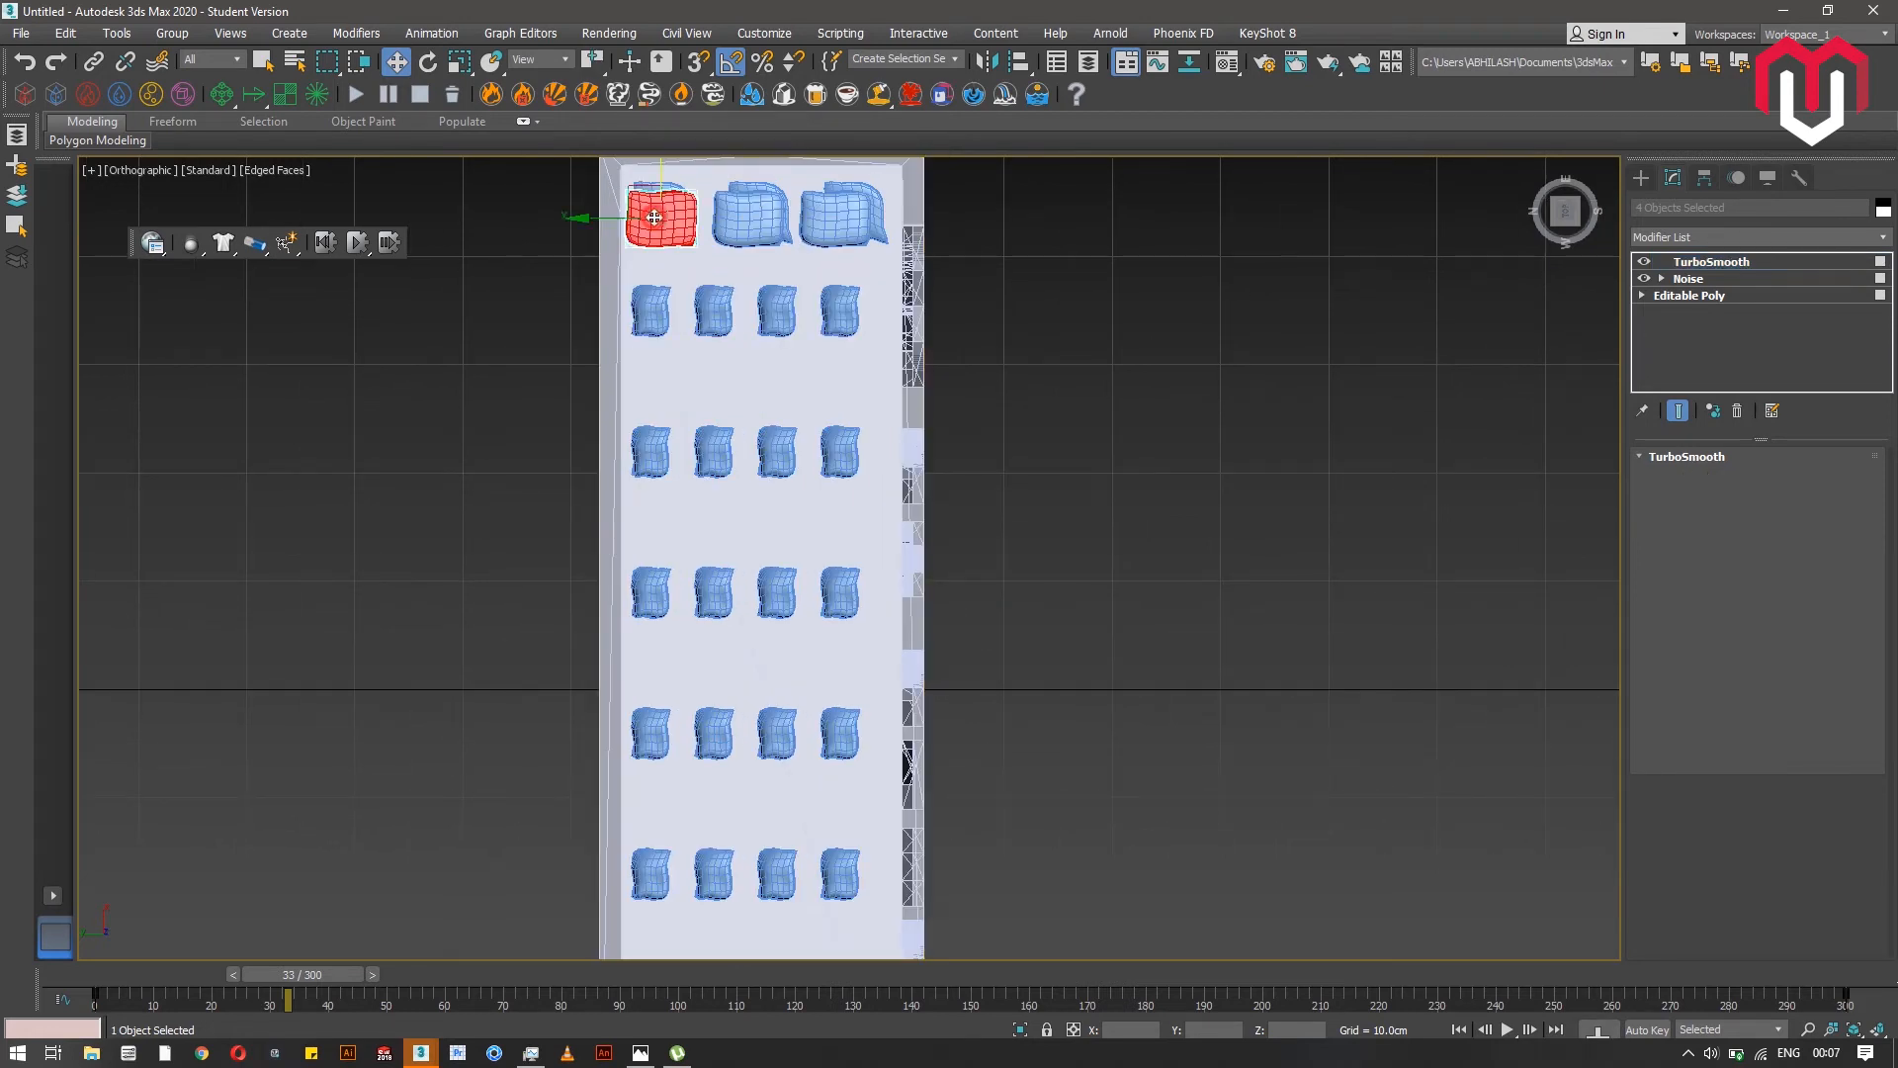
{"action": "left_click", "coordinate": [754, 215], "text": "ctrl"}
{"action": "left_click", "coordinate": [836, 214], "text": "ctrl"}
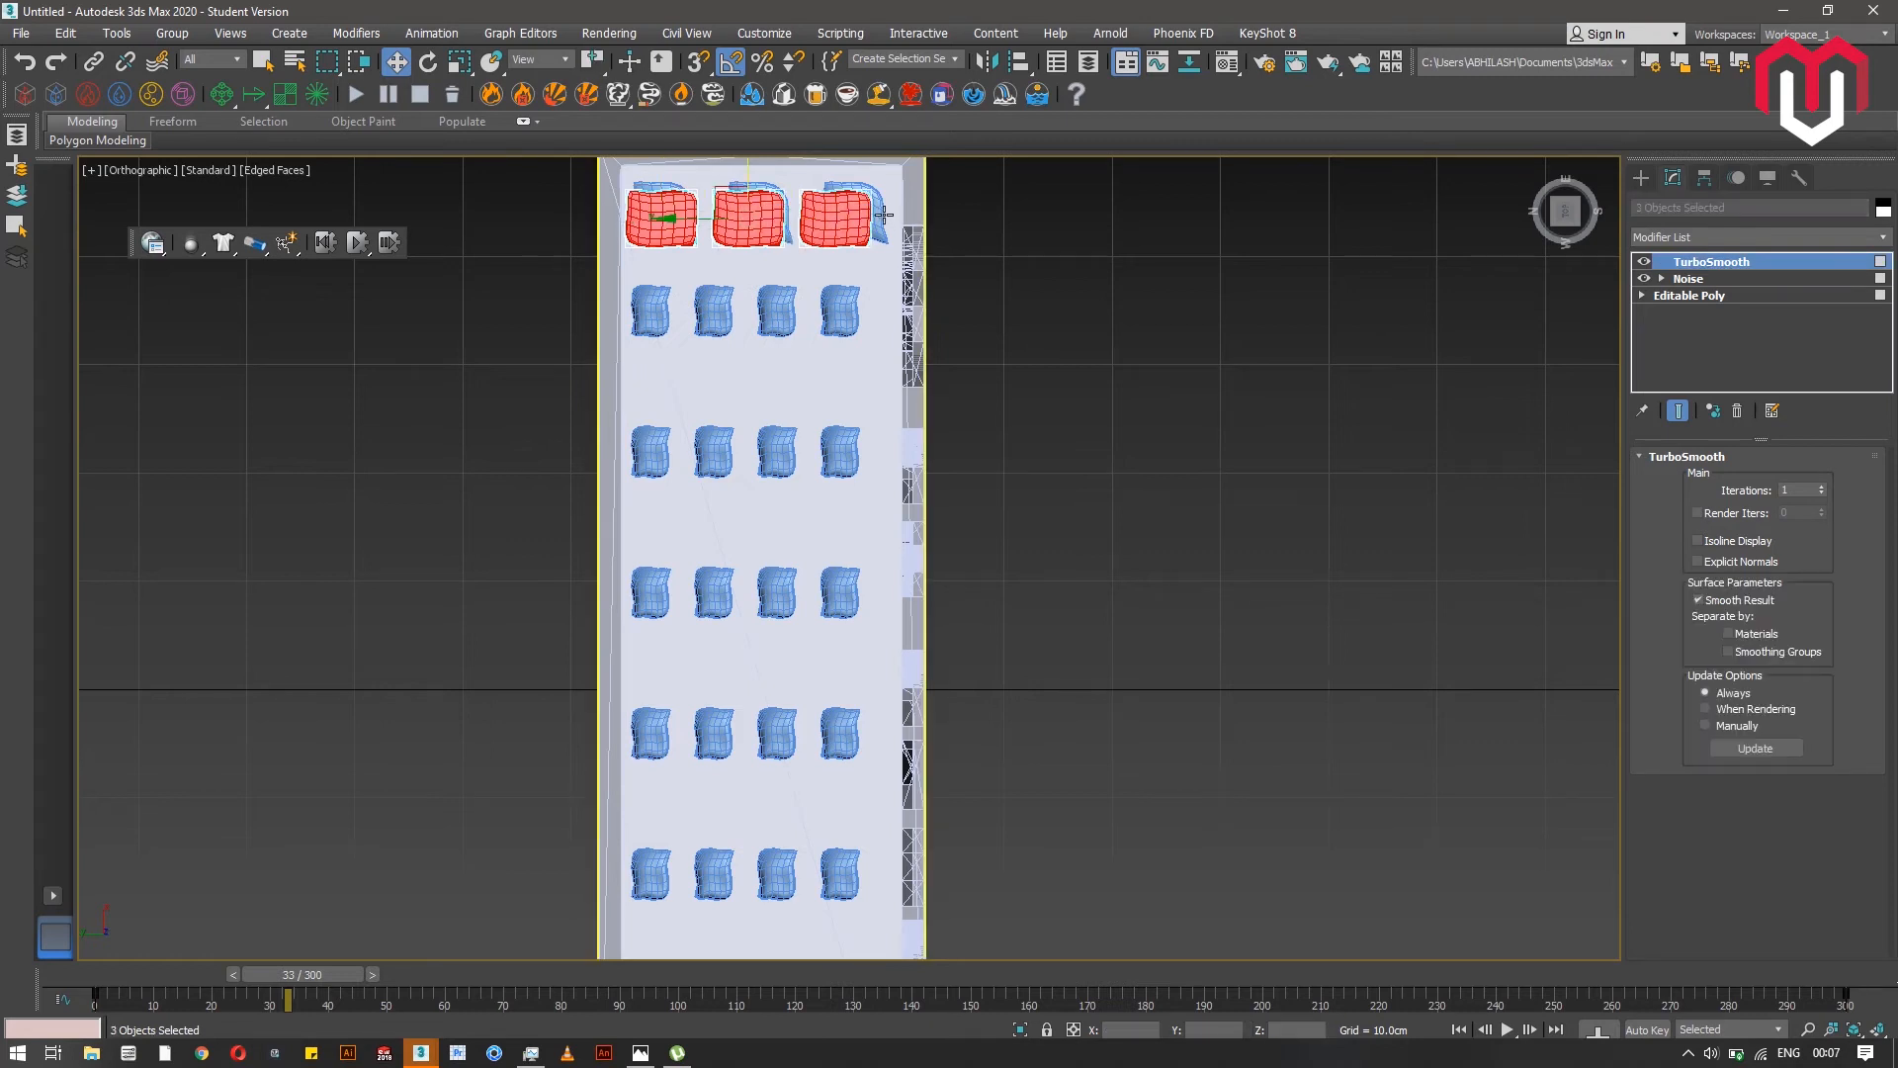
{"action": "left_click", "coordinate": [882, 214], "text": "ctrl"}
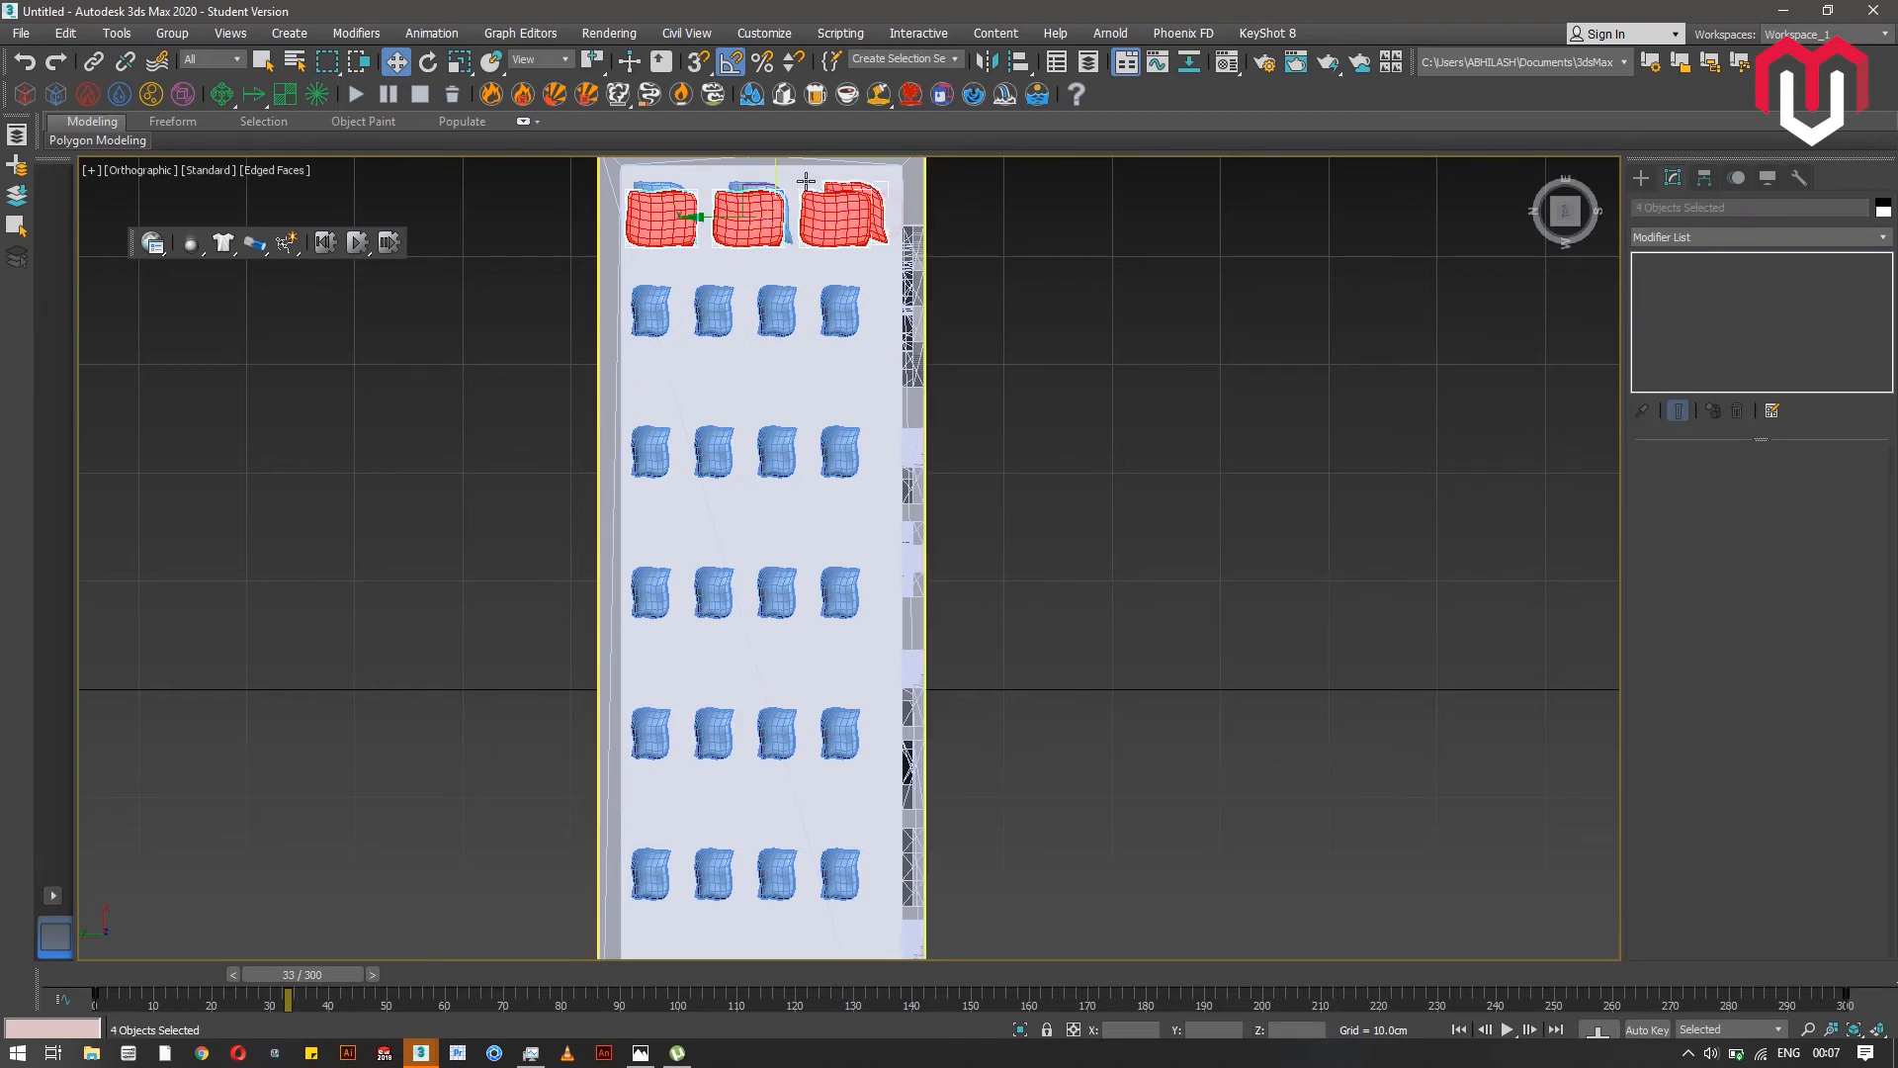
{"action": "left_click", "coordinate": [737, 181], "text": "ctrl"}
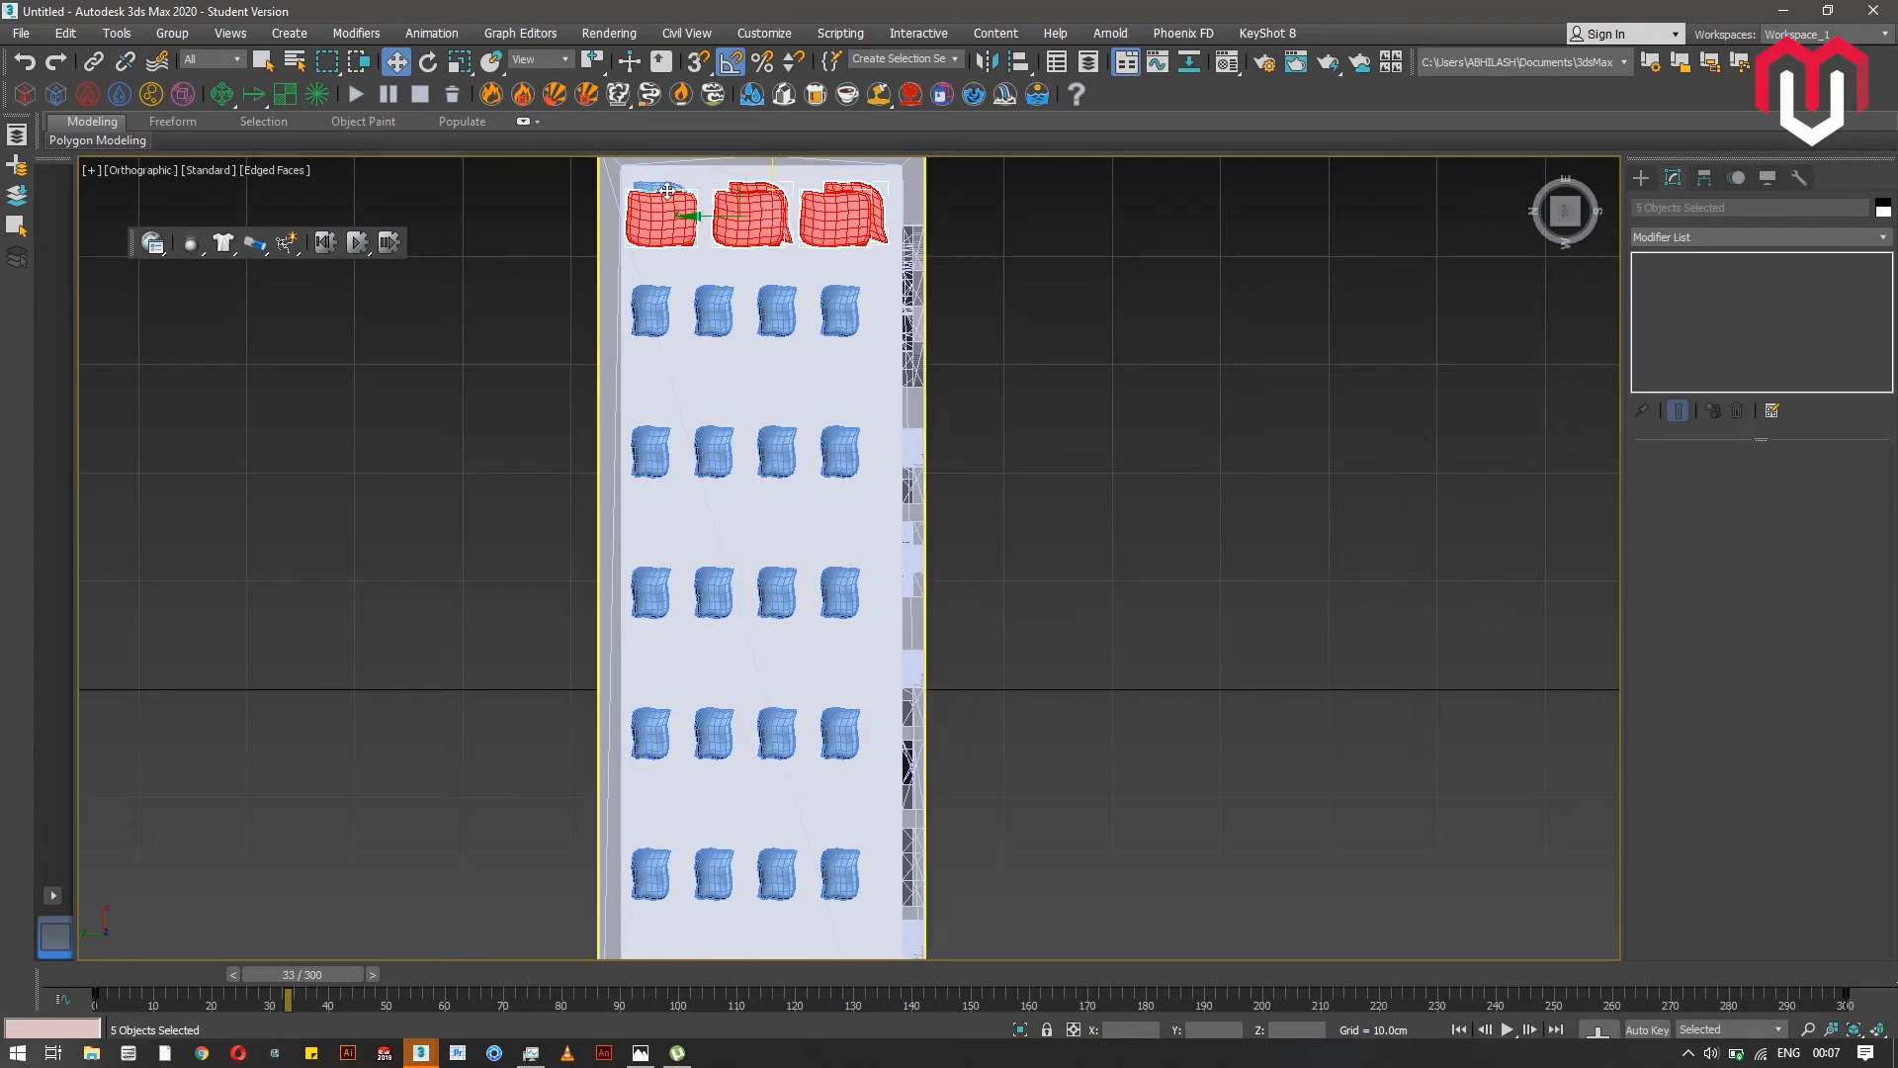
{"action": "left_click_drag", "start_coordinate": [751, 198], "coordinate": [751, 356], "text": "shift"}
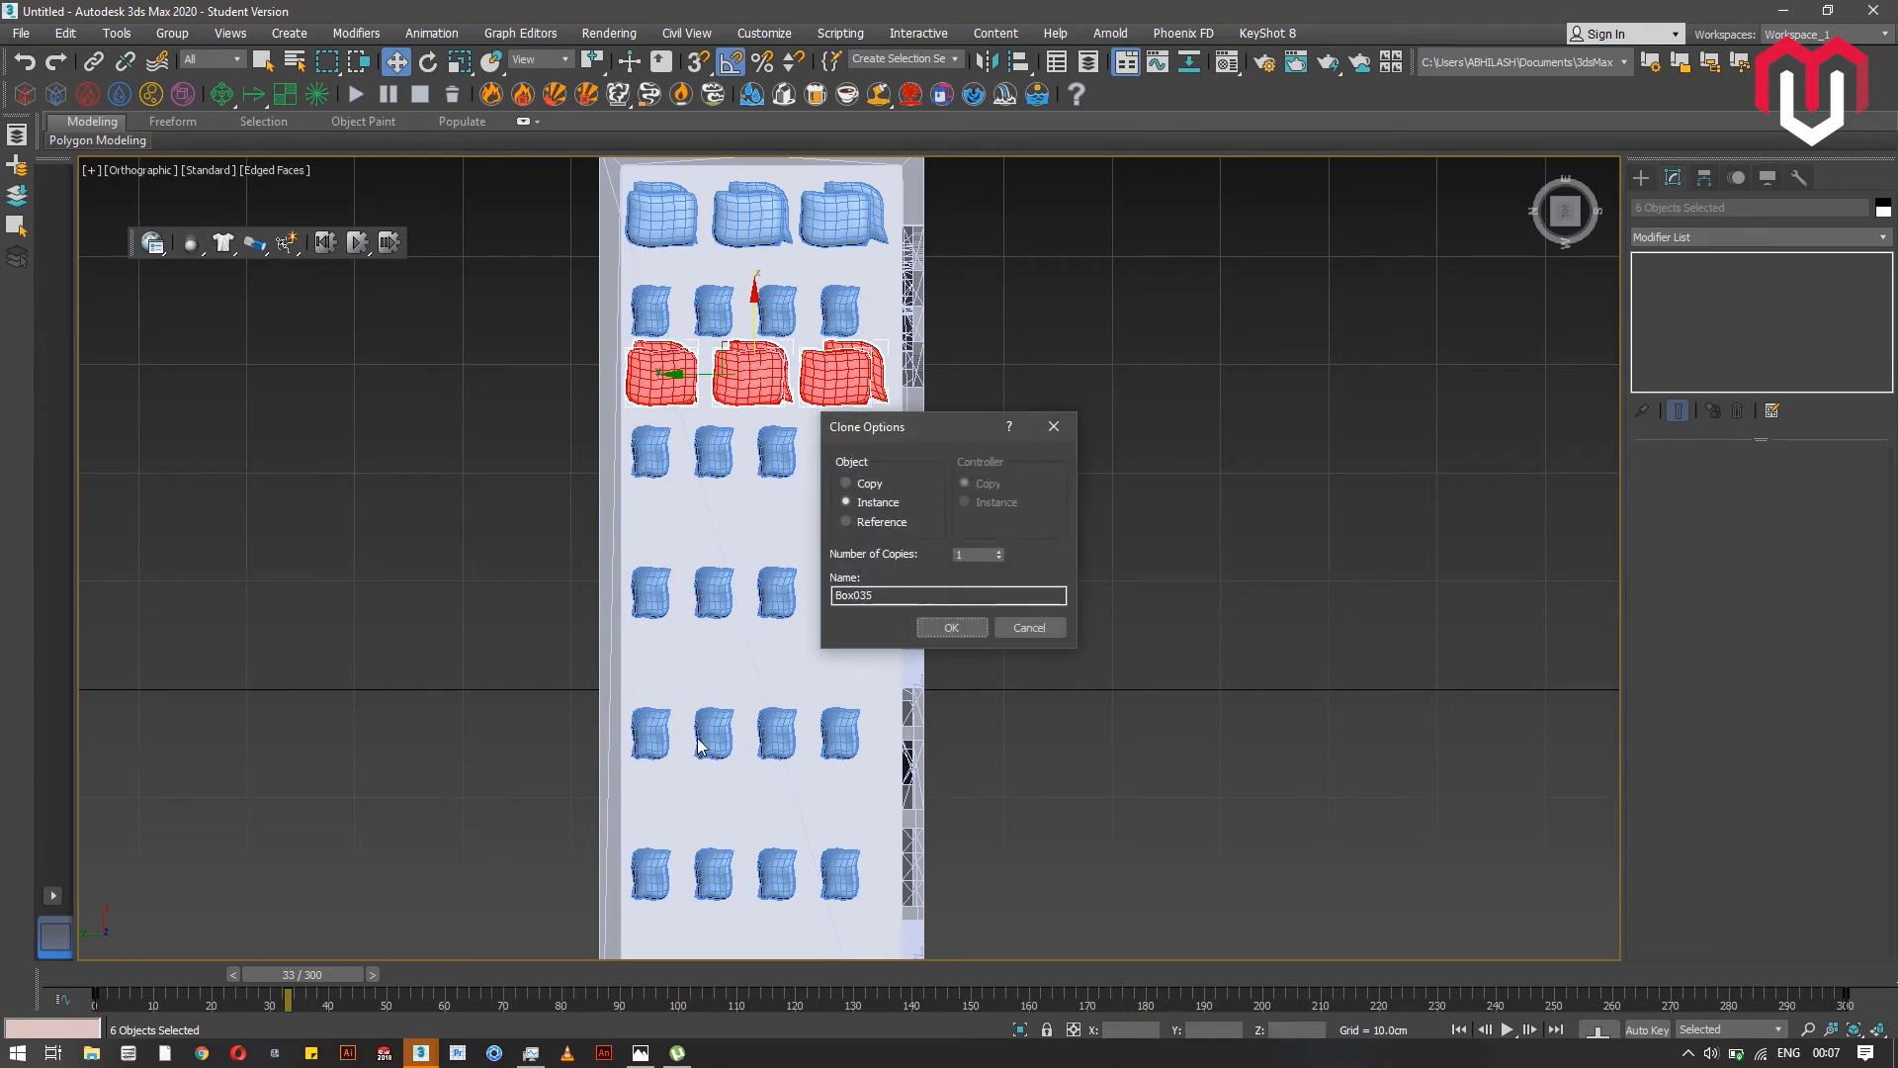
{"action": "double_click", "coordinate": [973, 553]}
{"action": "left_click", "coordinate": [953, 626]}
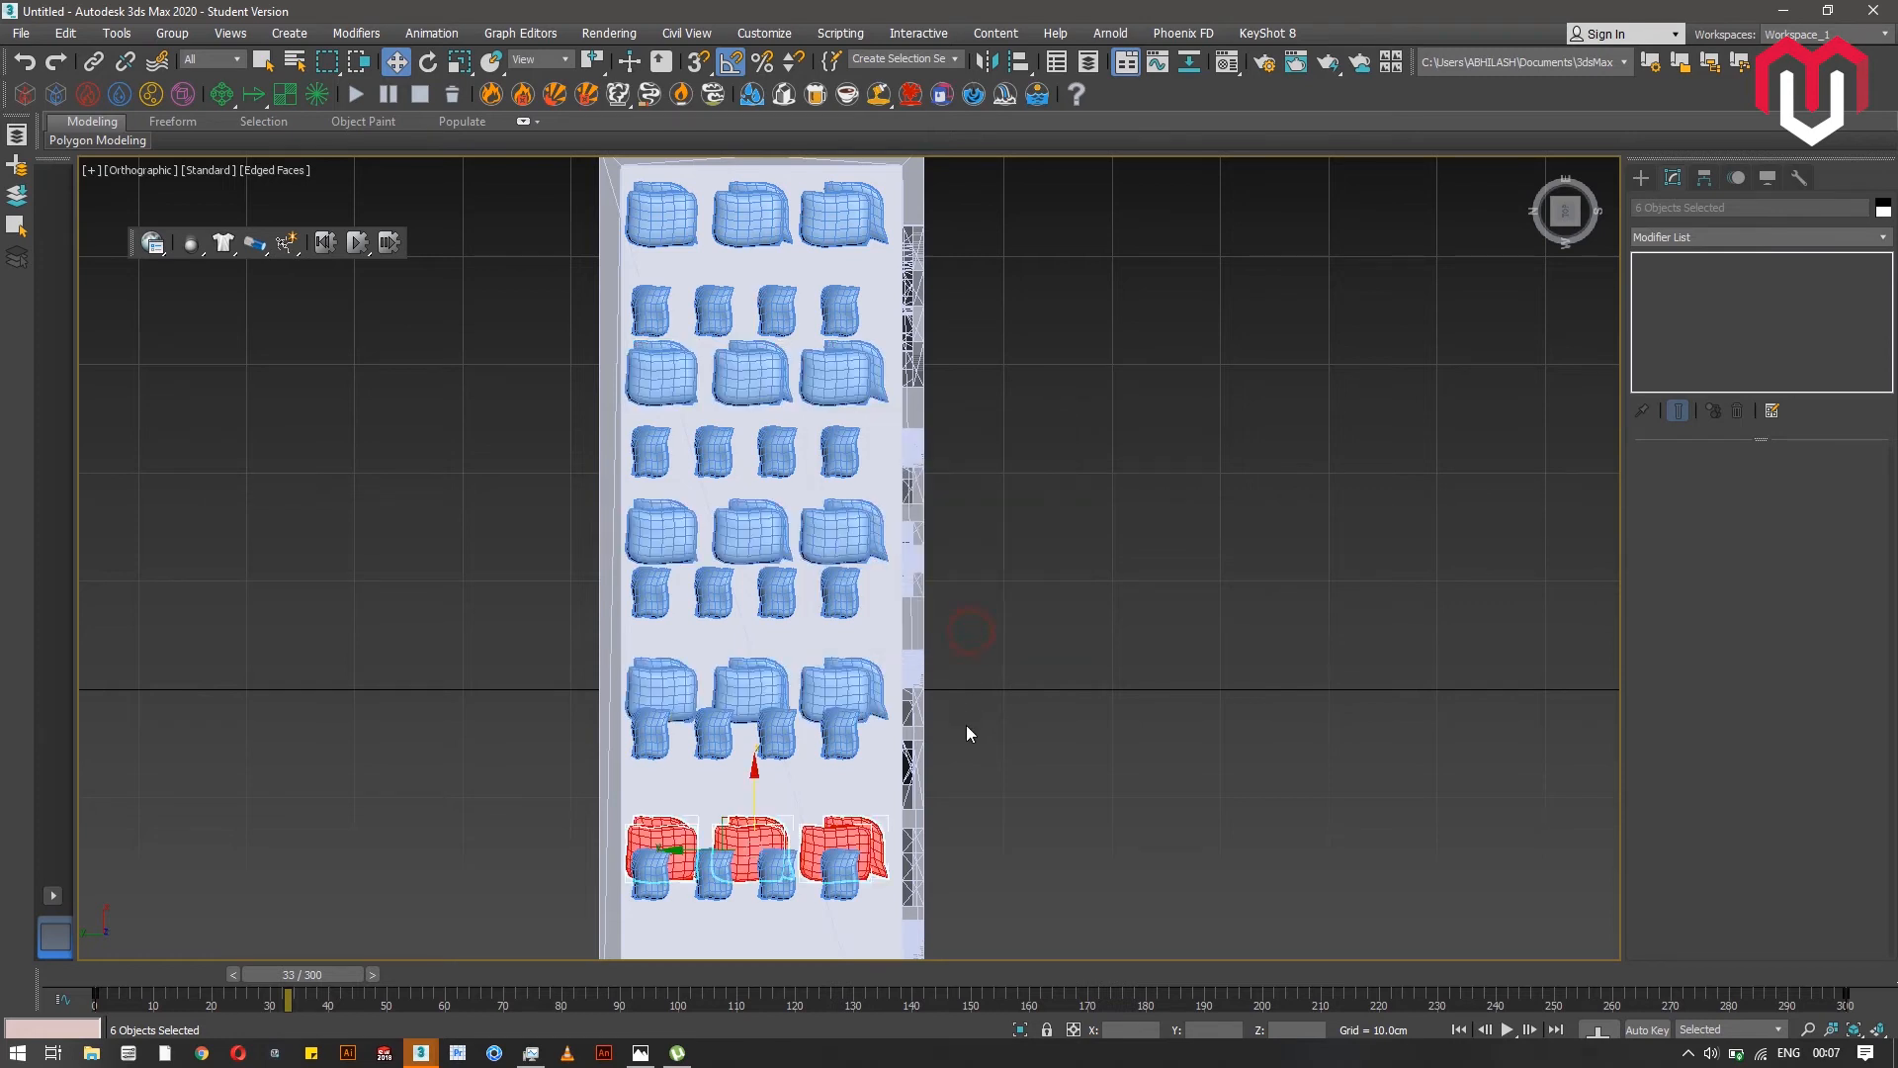
- Clone the last row of flat and cube-like rocks once more along X as one instance toward the non-logo end
{"action": "scroll", "coordinate": [965, 731], "scroll_direction": "down", "scroll_amount": 3}
{"action": "scroll", "coordinate": [1058, 817], "scroll_direction": "down", "scroll_amount": 2}
{"action": "scroll", "coordinate": [1058, 817], "scroll_direction": "up", "scroll_amount": 5}
{"action": "middle_click_drag", "start_coordinate": [1058, 816], "coordinate": [1036, 715], "text": "alt"}
{"action": "left_click_drag", "start_coordinate": [985, 734], "coordinate": [807, 726]}
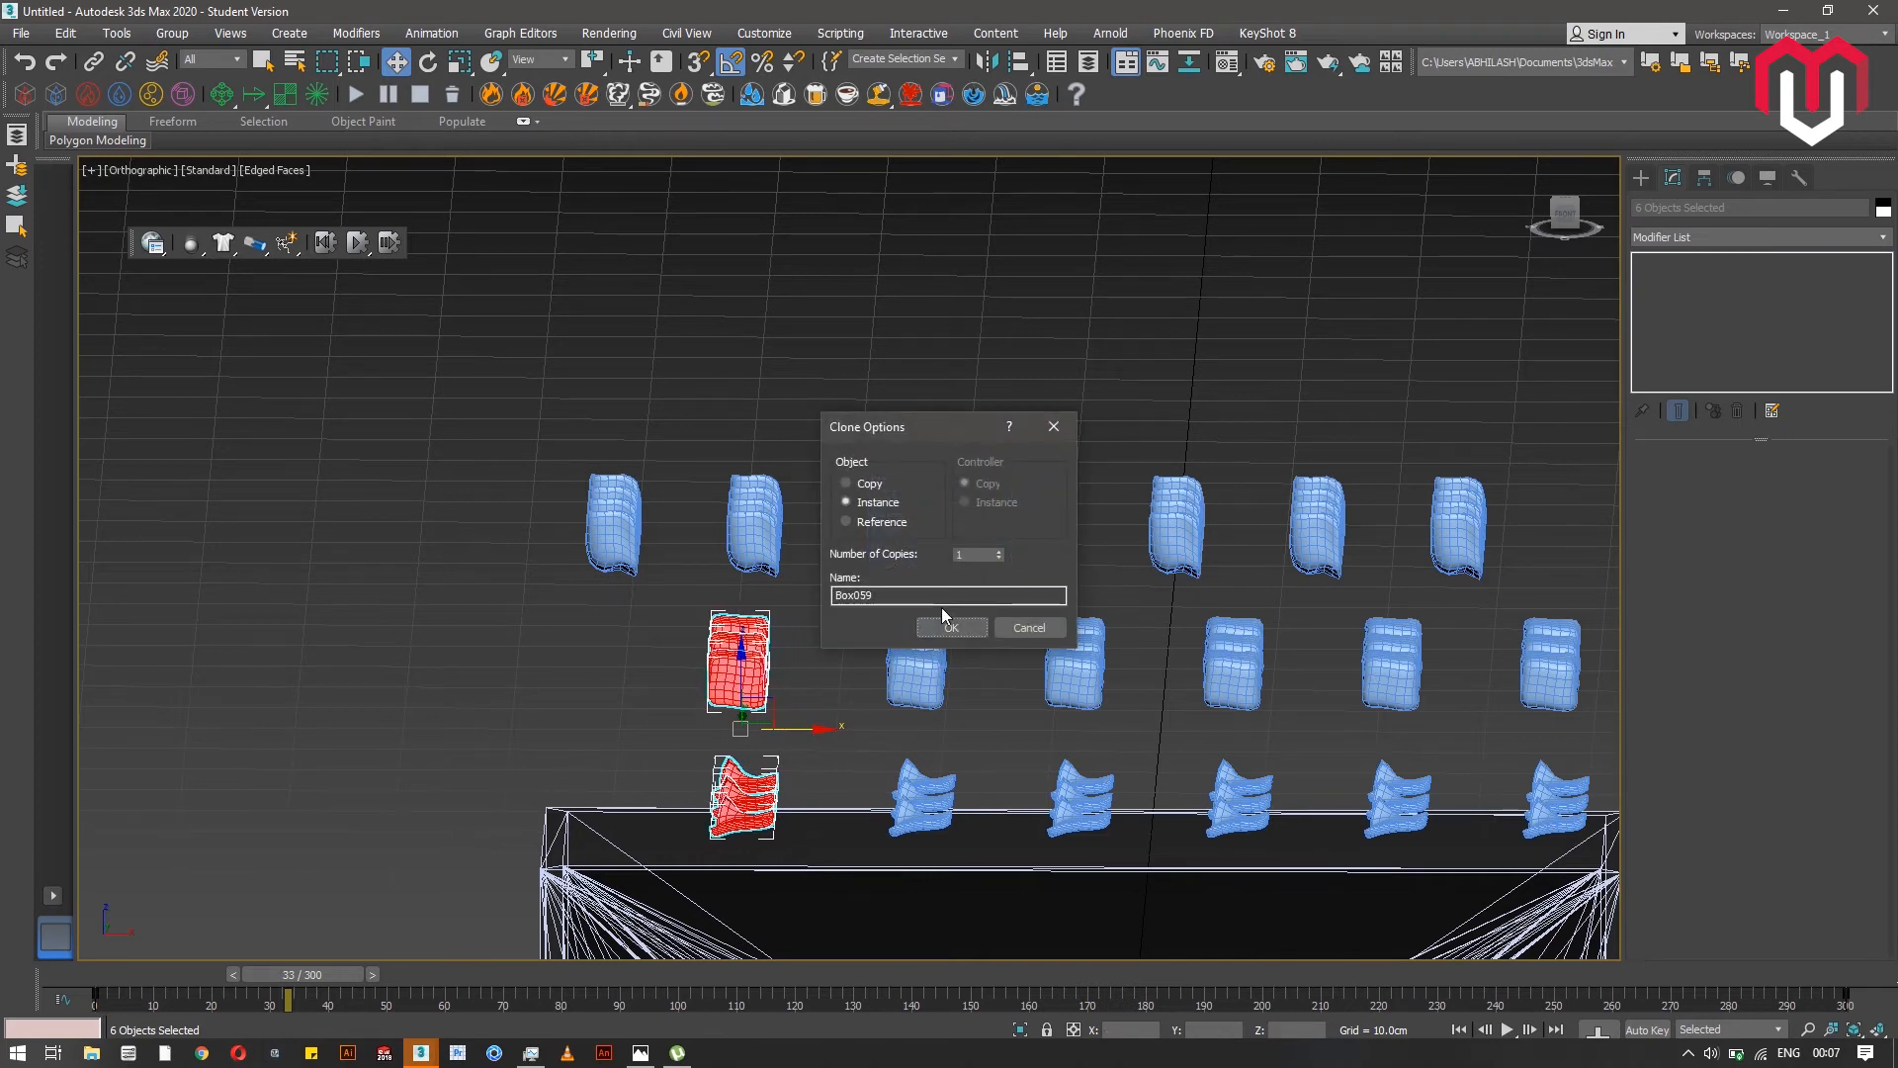
{"action": "left_click", "coordinate": [942, 623]}
- From the front view, select all the rocks and clone them upward as three instances stacked above the box
{"action": "scroll", "coordinate": [993, 632], "scroll_direction": "down", "scroll_amount": 4}
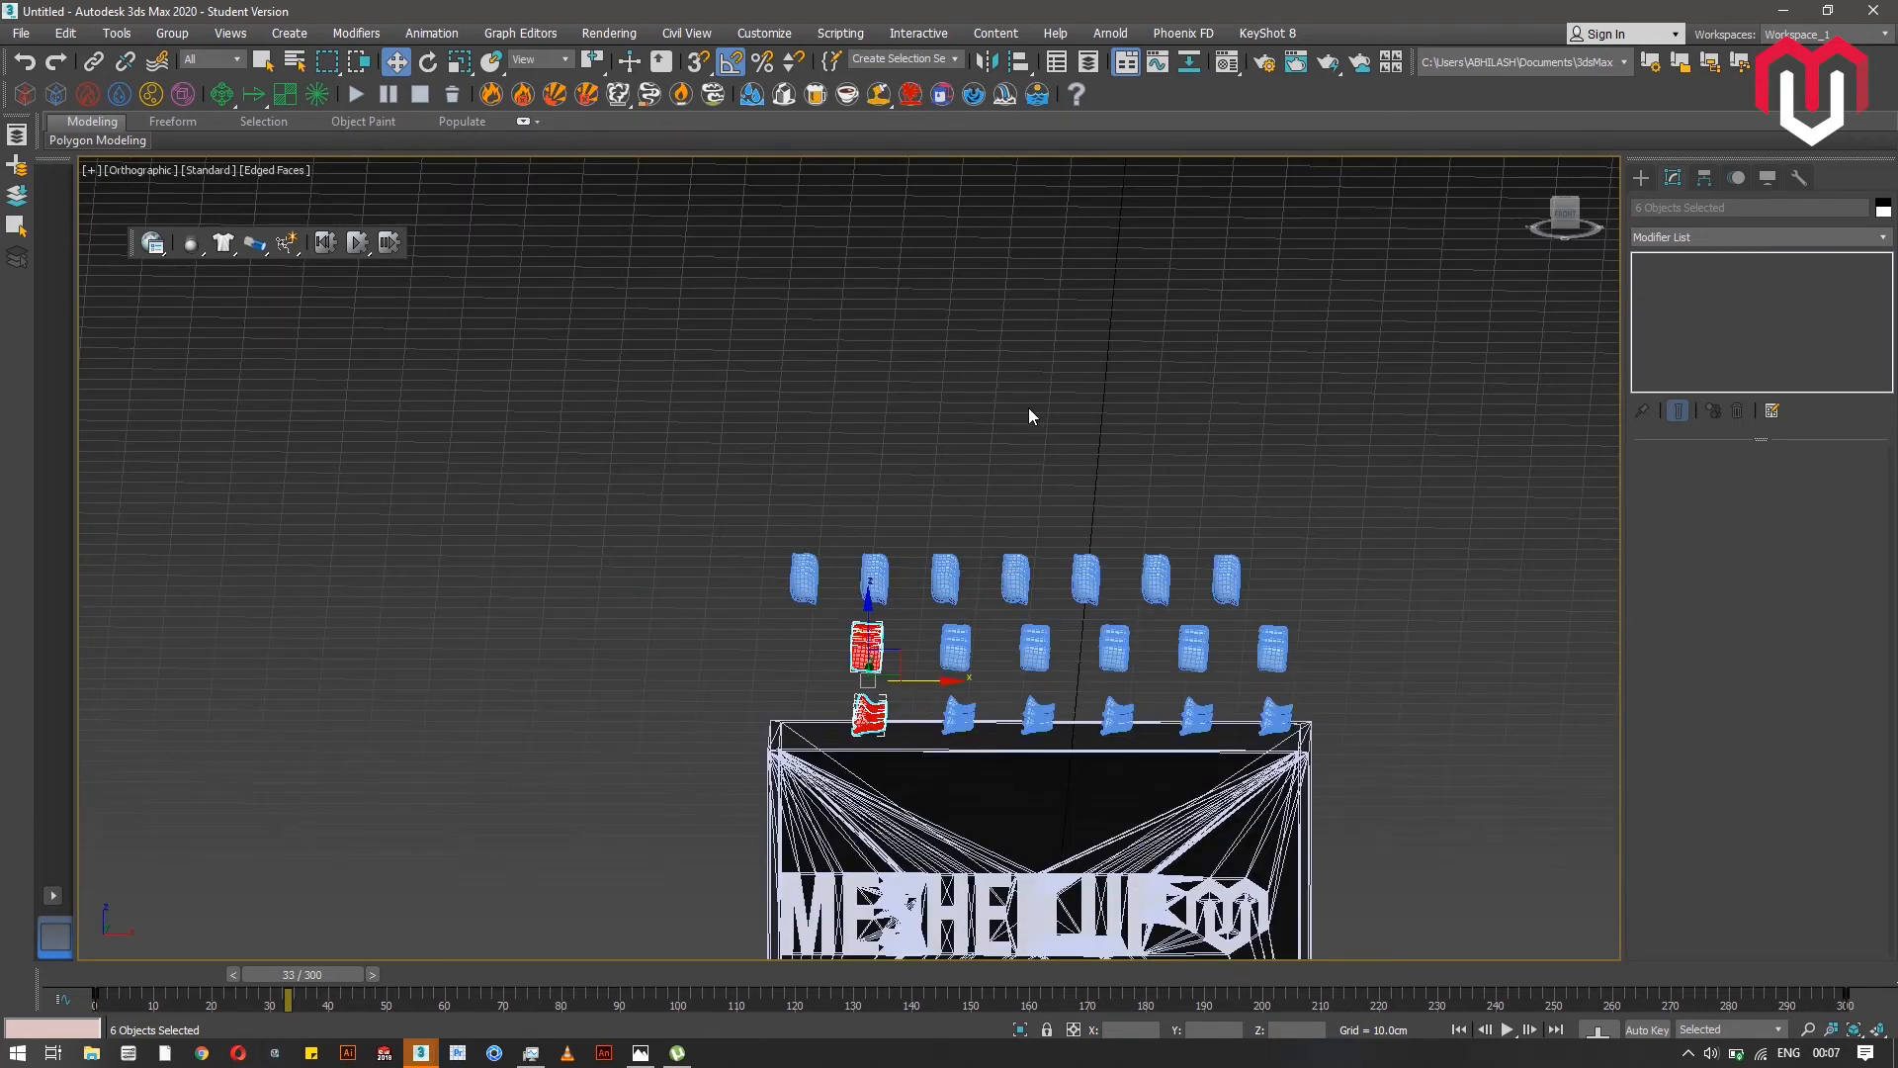
{"action": "mouse_move", "coordinate": [1071, 449]}
{"action": "middle_mouse_down", "text": "alt"}
{"action": "mouse_move", "coordinate": [1047, 435]}
{"action": "mouse_move", "coordinate": [1166, 595]}
{"action": "mouse_move", "coordinate": [1129, 571]}
{"action": "mouse_move", "coordinate": [1077, 460]}
{"action": "middle_mouse_up", "text": "alt"}
{"action": "left_click", "coordinate": [1561, 217]}
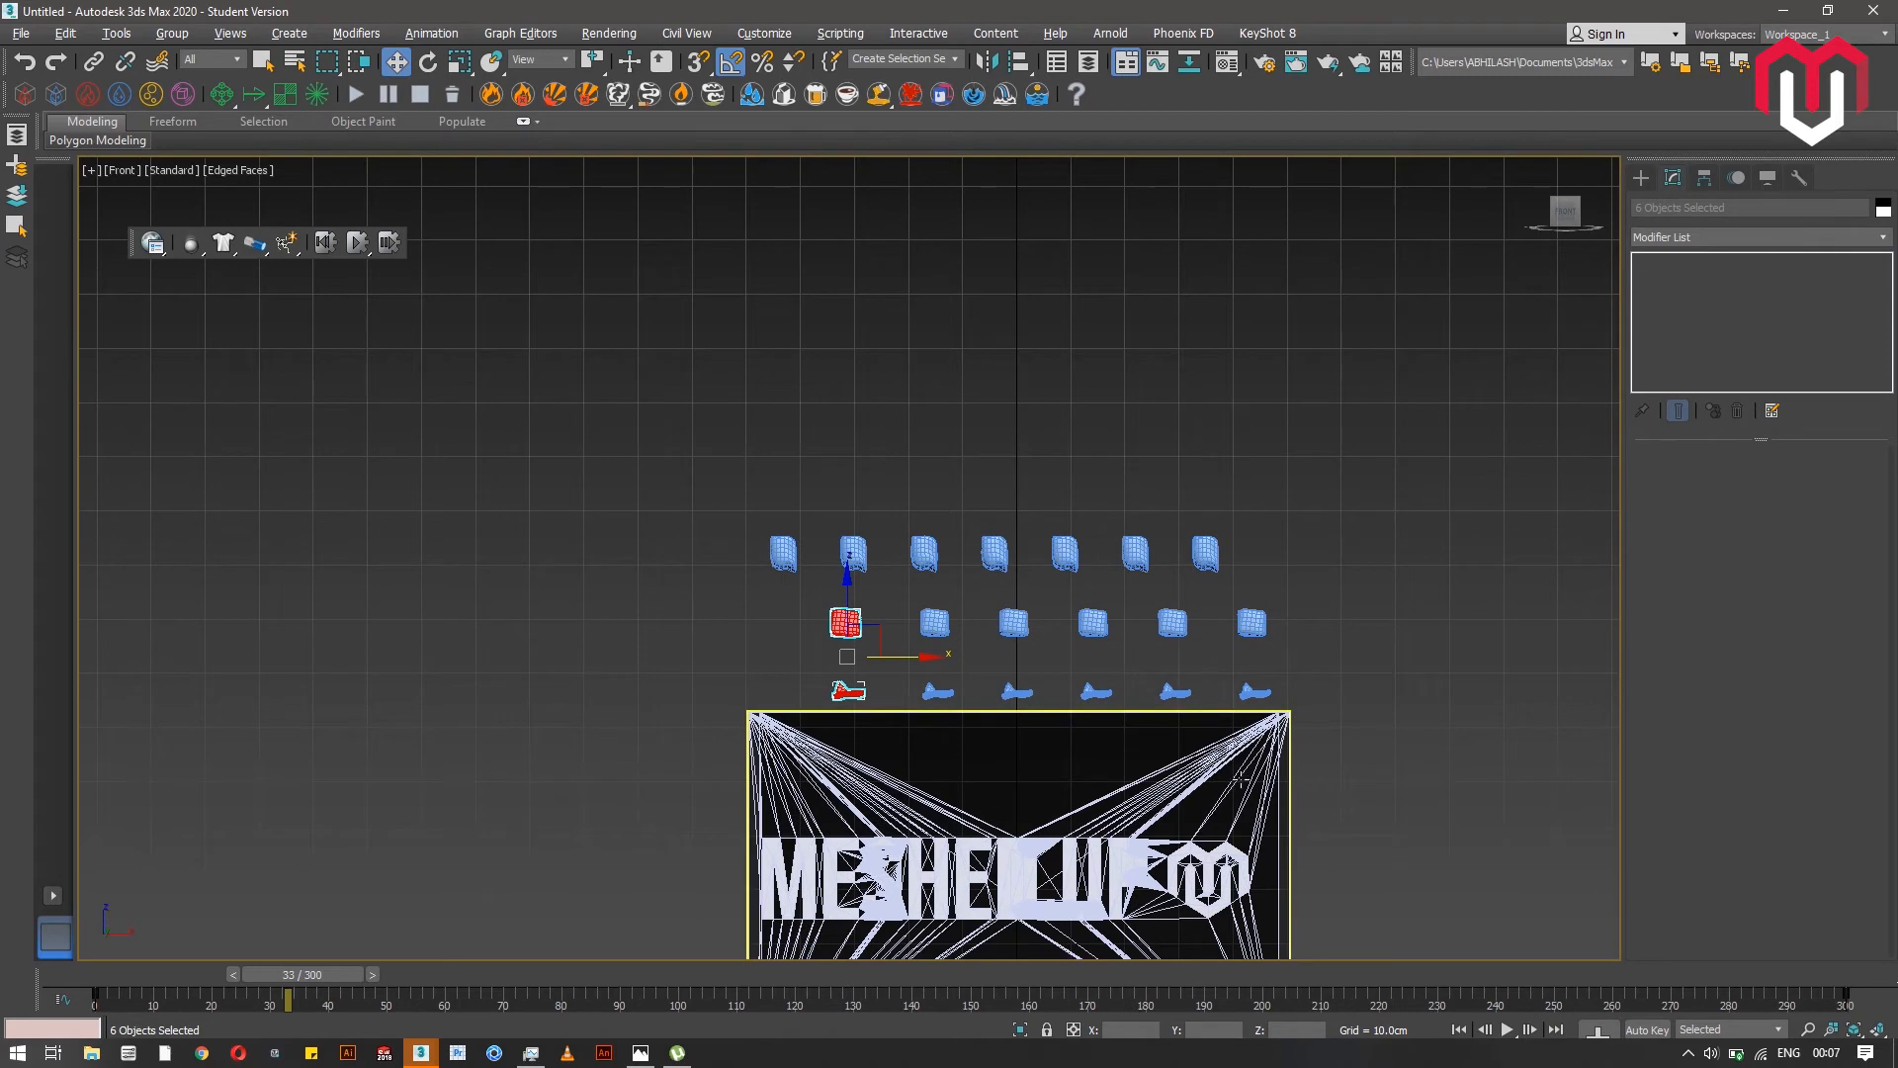
{"action": "scroll", "coordinate": [1367, 709], "scroll_direction": "down", "scroll_amount": 3}
{"action": "middle_click_drag", "start_coordinate": [1366, 709], "coordinate": [1263, 628]}
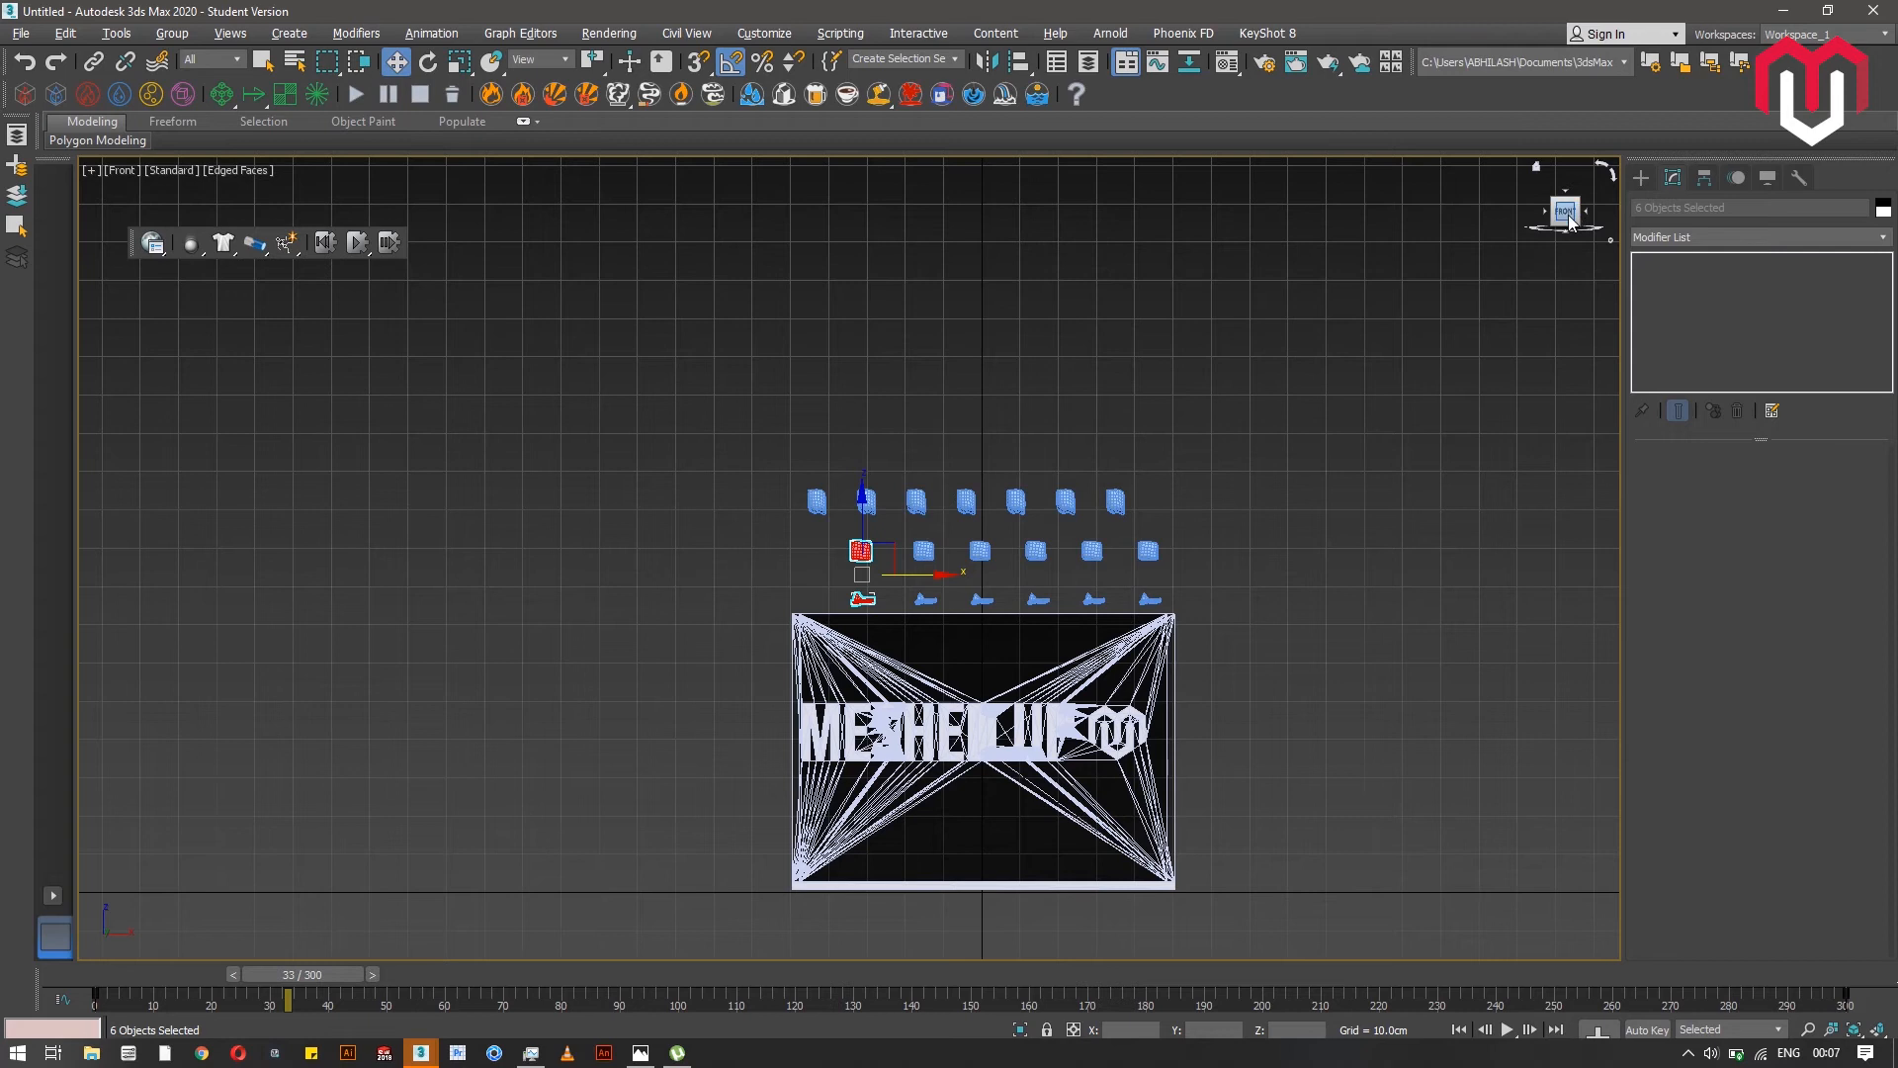
{"action": "scroll", "coordinate": [1112, 478], "scroll_direction": "up", "scroll_amount": 2}
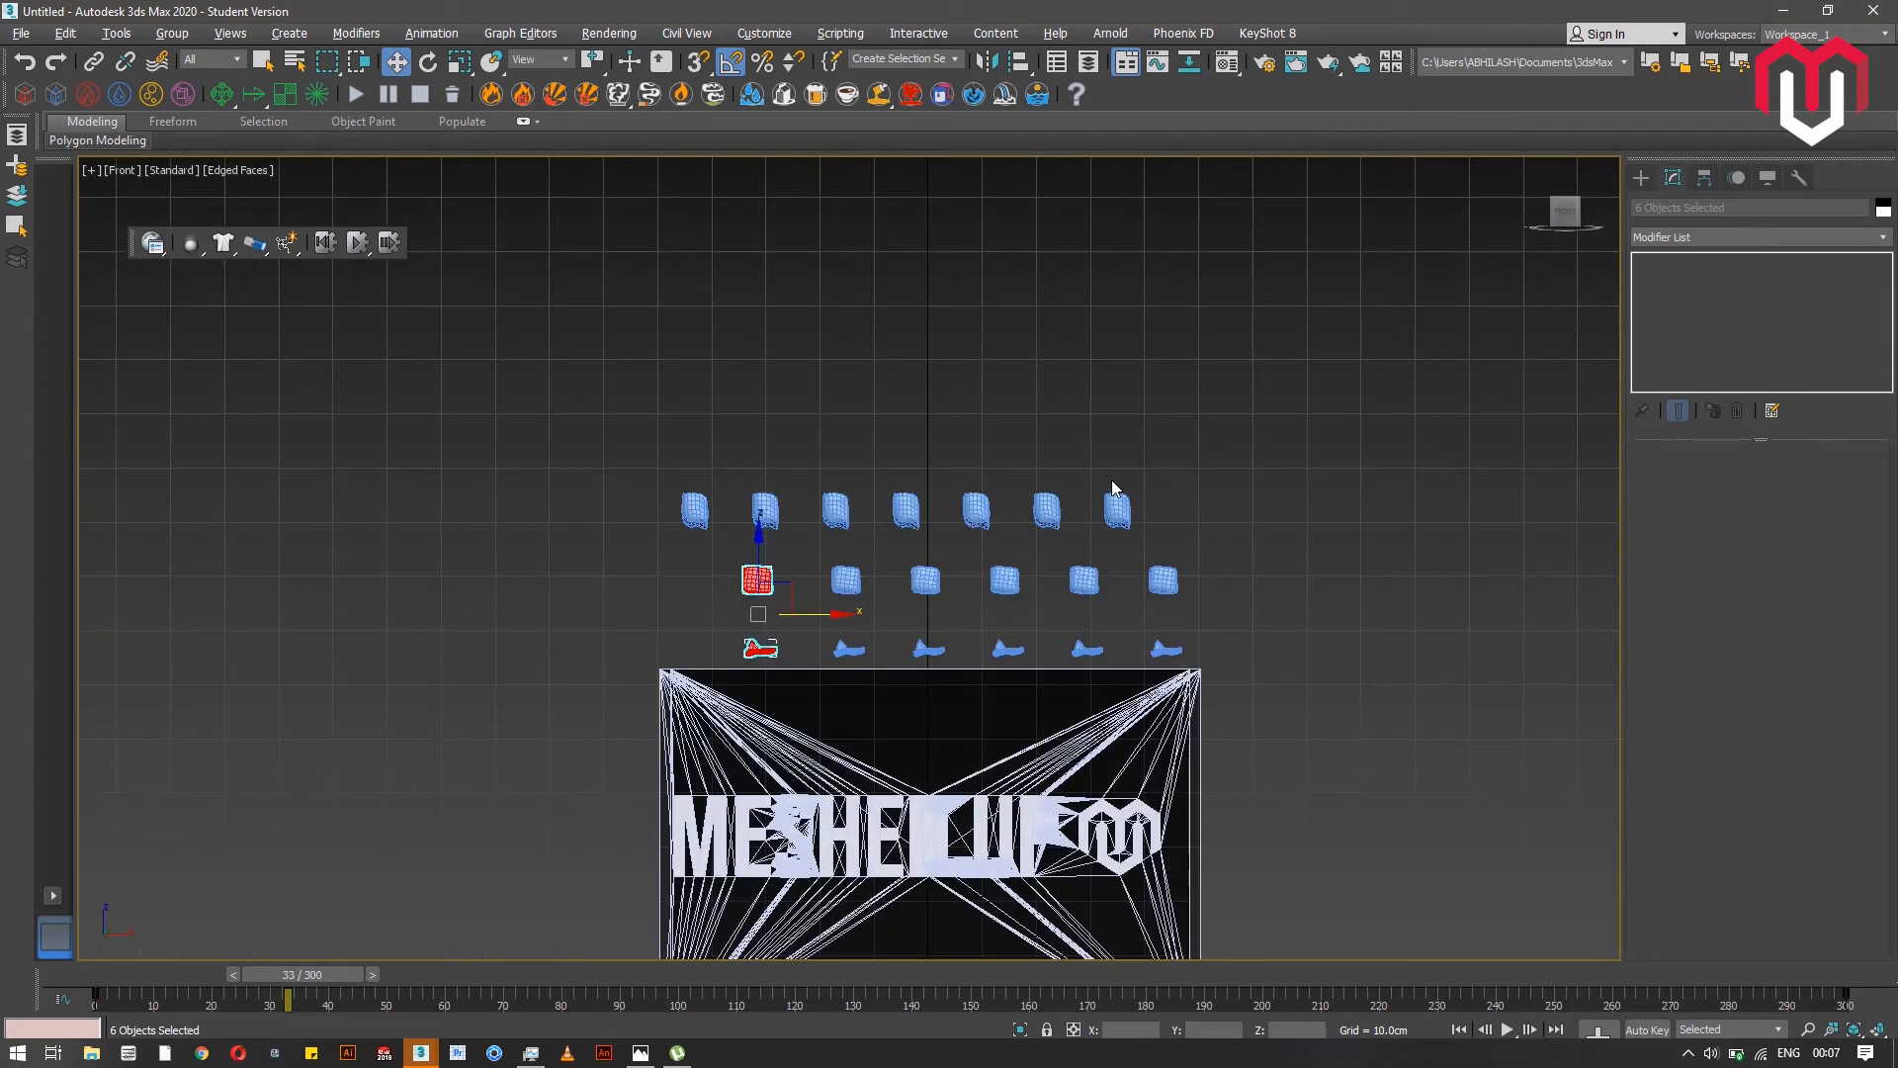
{"action": "left_click_drag", "start_coordinate": [1233, 639], "coordinate": [1232, 657]}
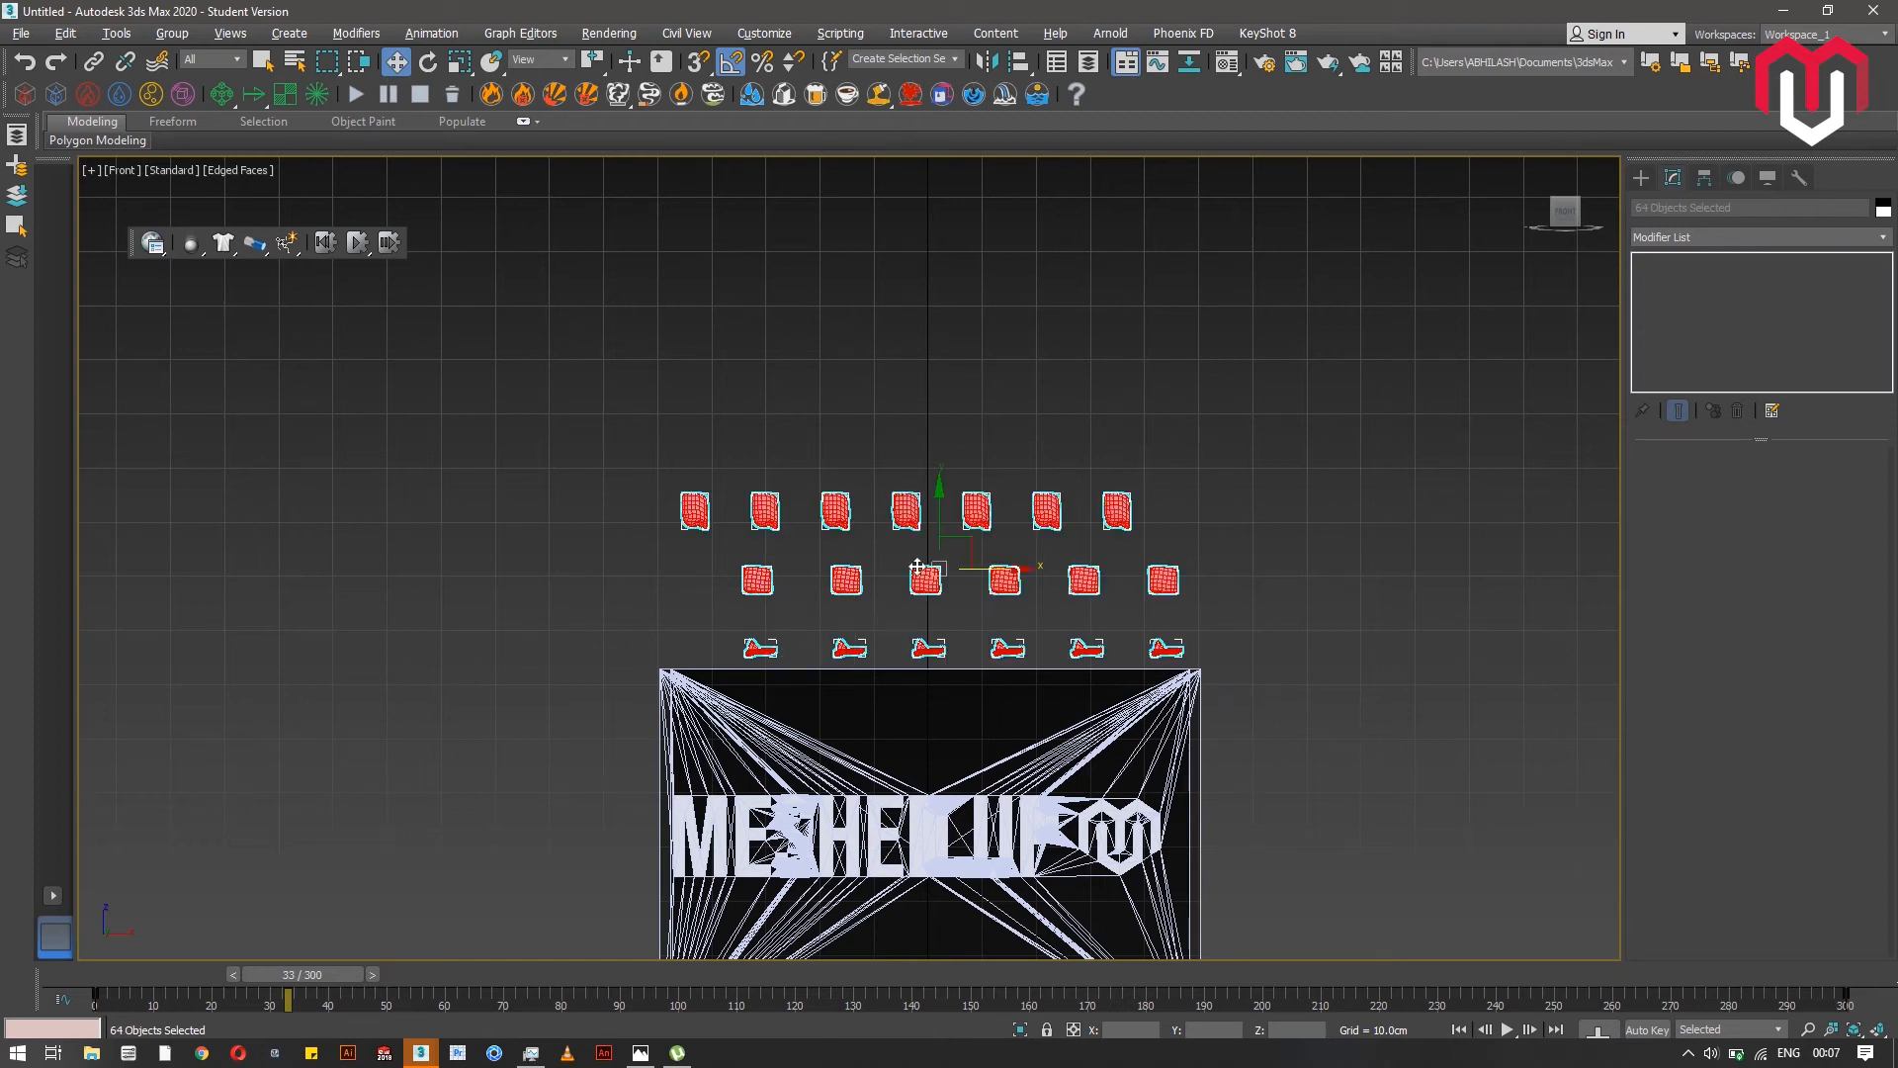
{"action": "left_click_drag", "start_coordinate": [940, 503], "coordinate": [907, 332], "text": "shift"}
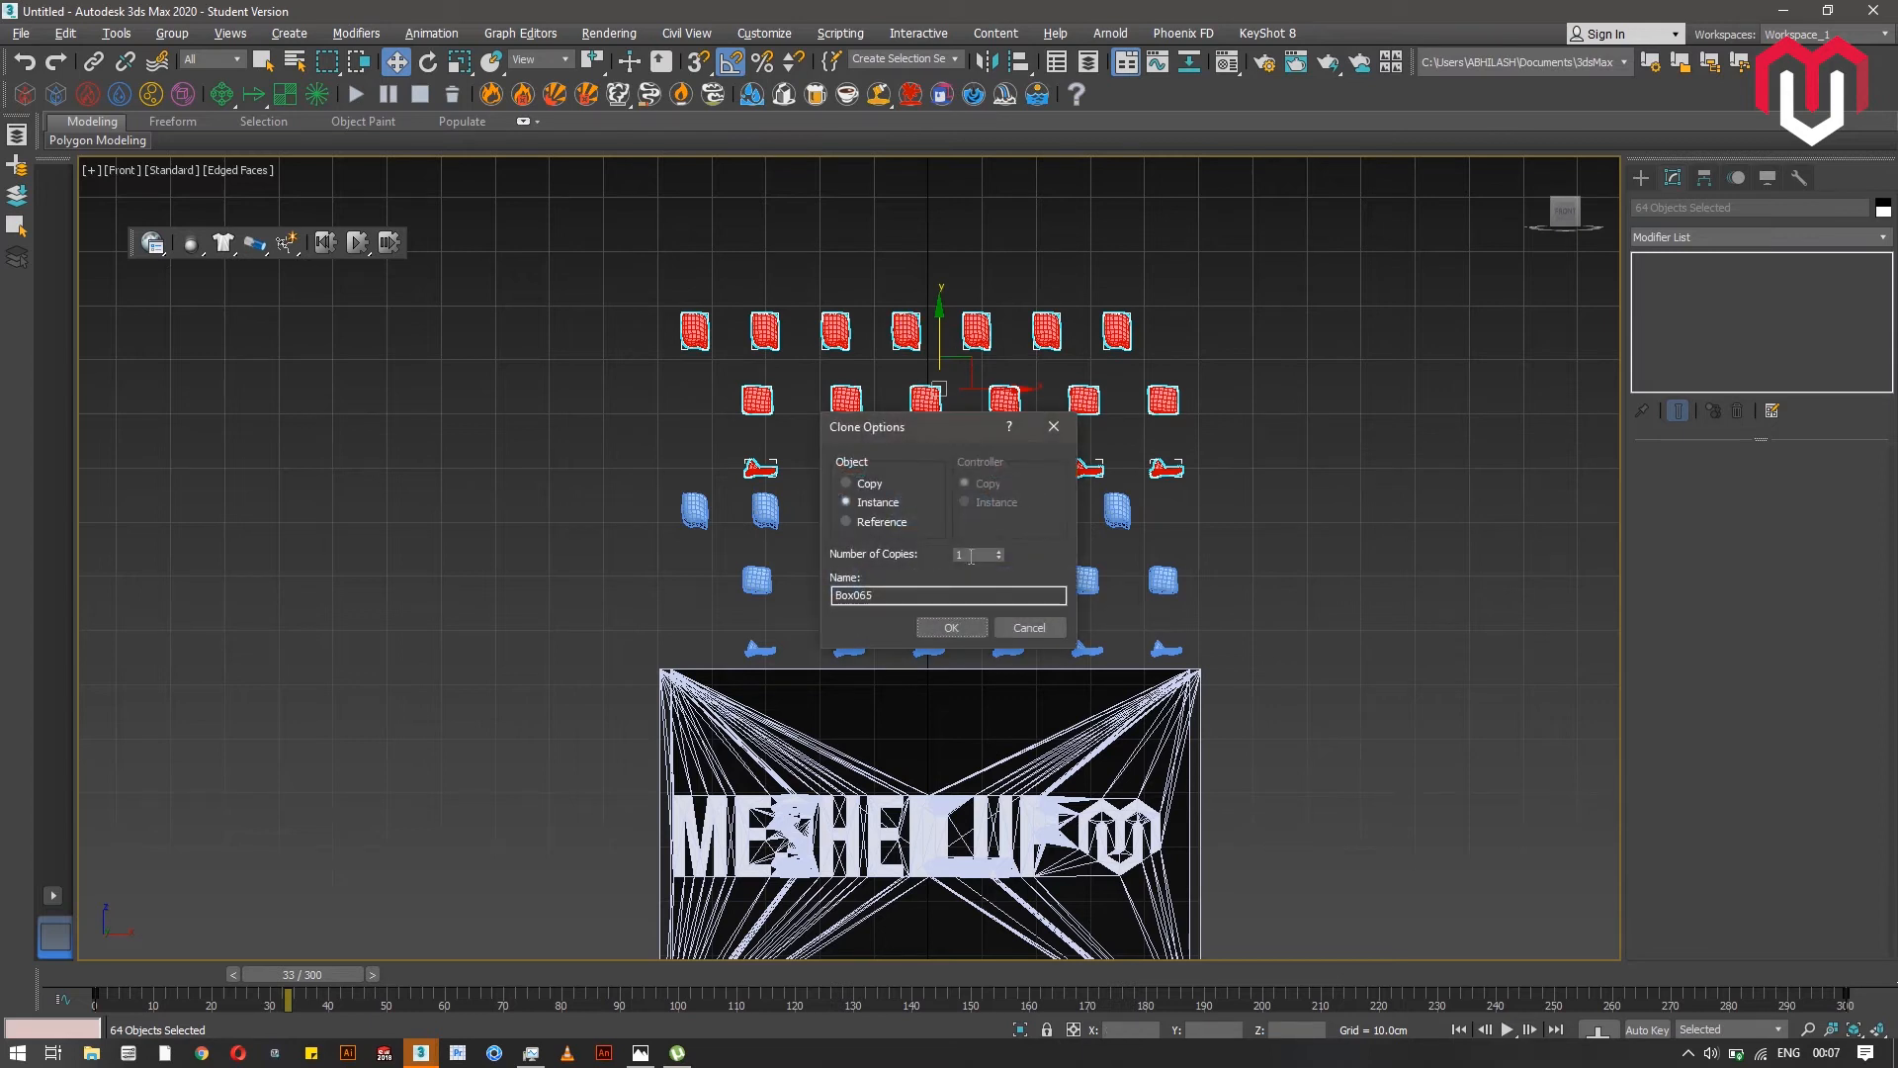
{"action": "left_click", "coordinate": [979, 554]}
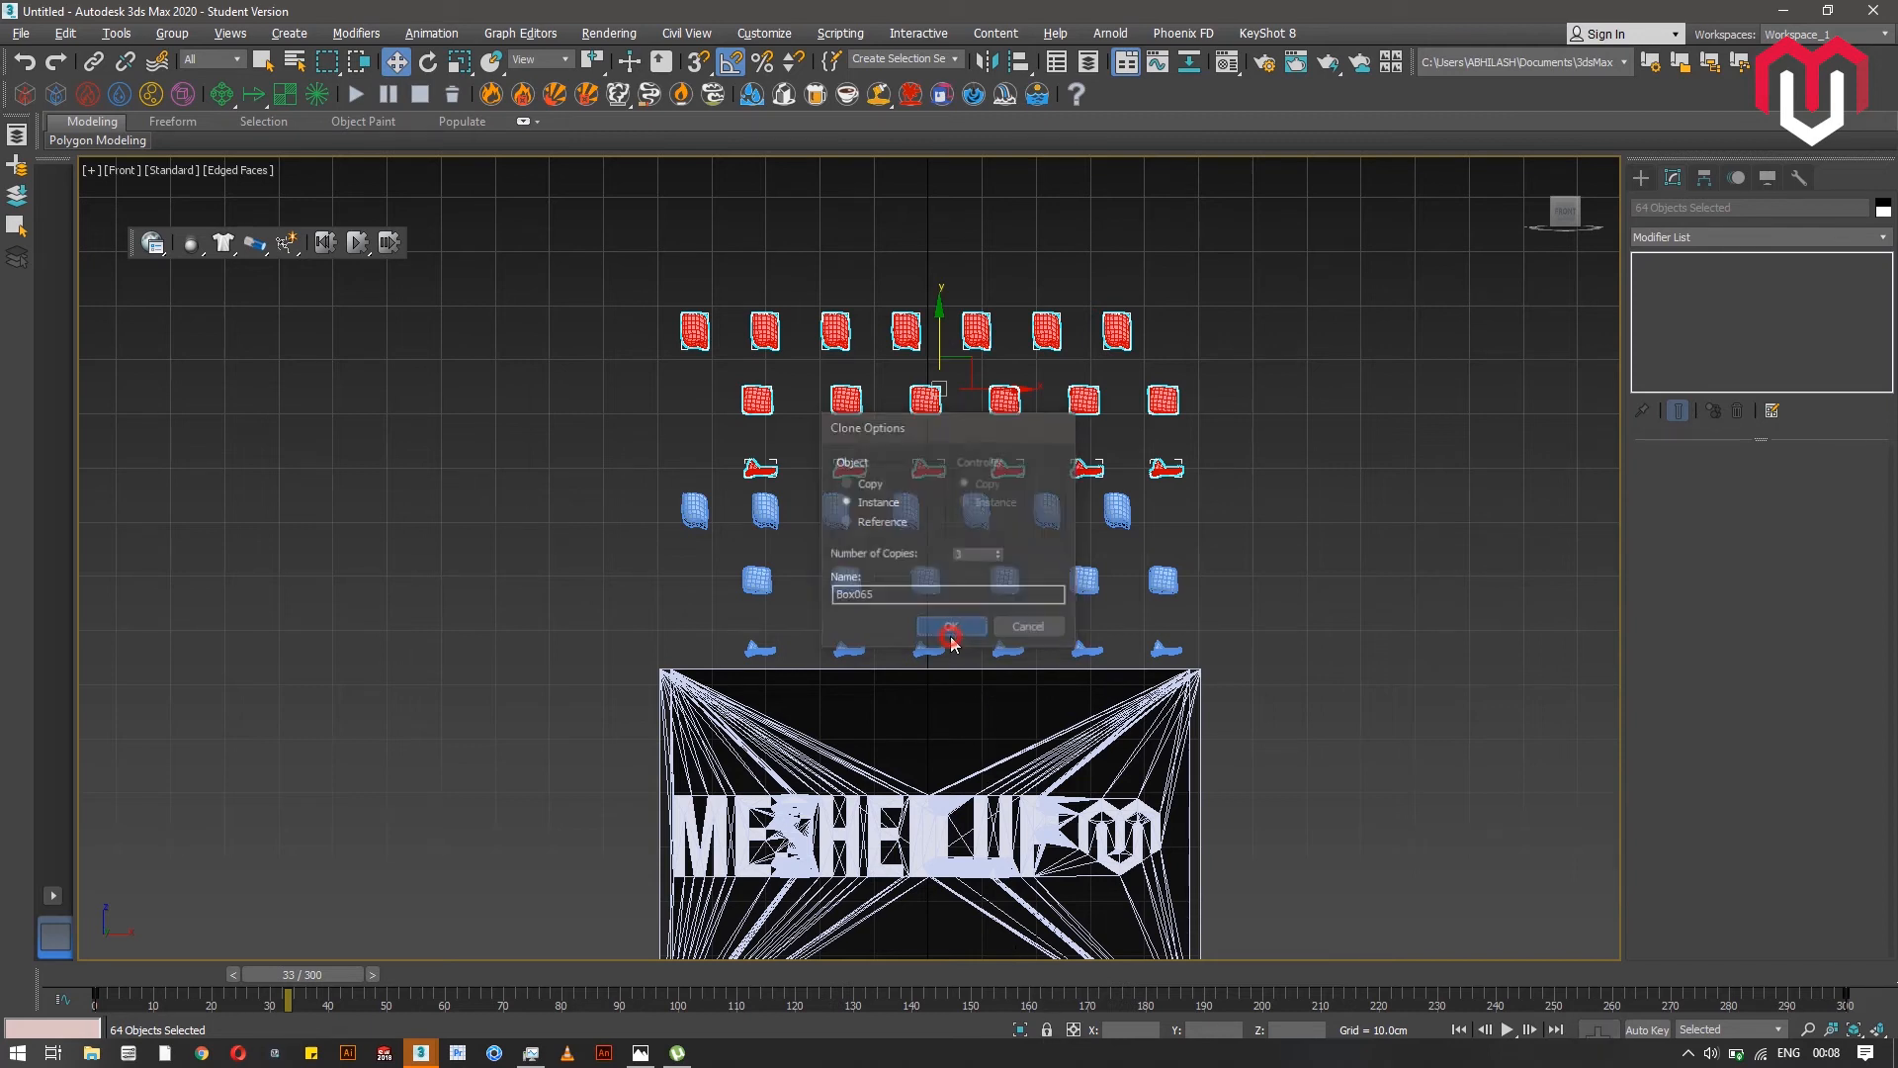
- Confirm the upward instance clones of the rocks, clear the selection and check the stack above the box
{"action": "left_click", "coordinate": [951, 627]}
{"action": "scroll", "coordinate": [952, 453], "scroll_direction": "down", "scroll_amount": 5}
{"action": "left_click", "coordinate": [1145, 435]}
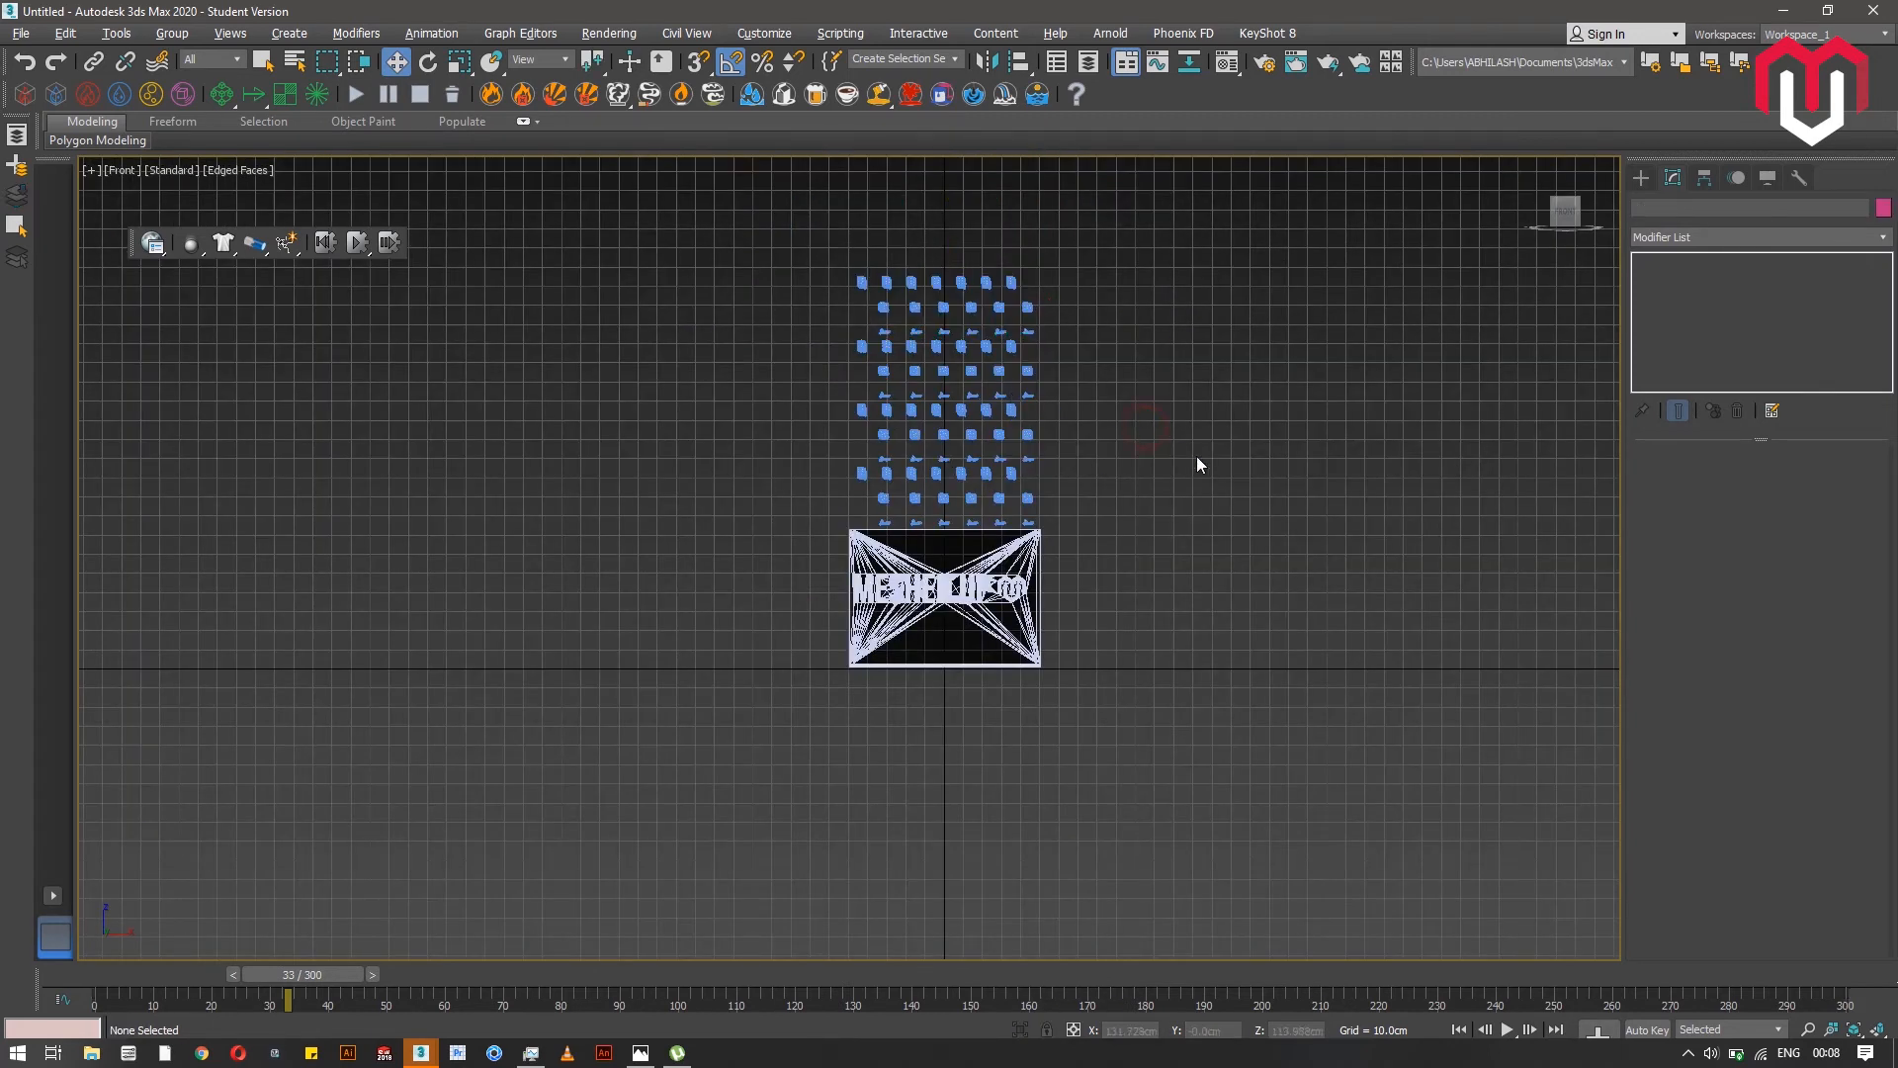
{"action": "scroll", "coordinate": [1094, 405], "scroll_direction": "up", "scroll_amount": 4}
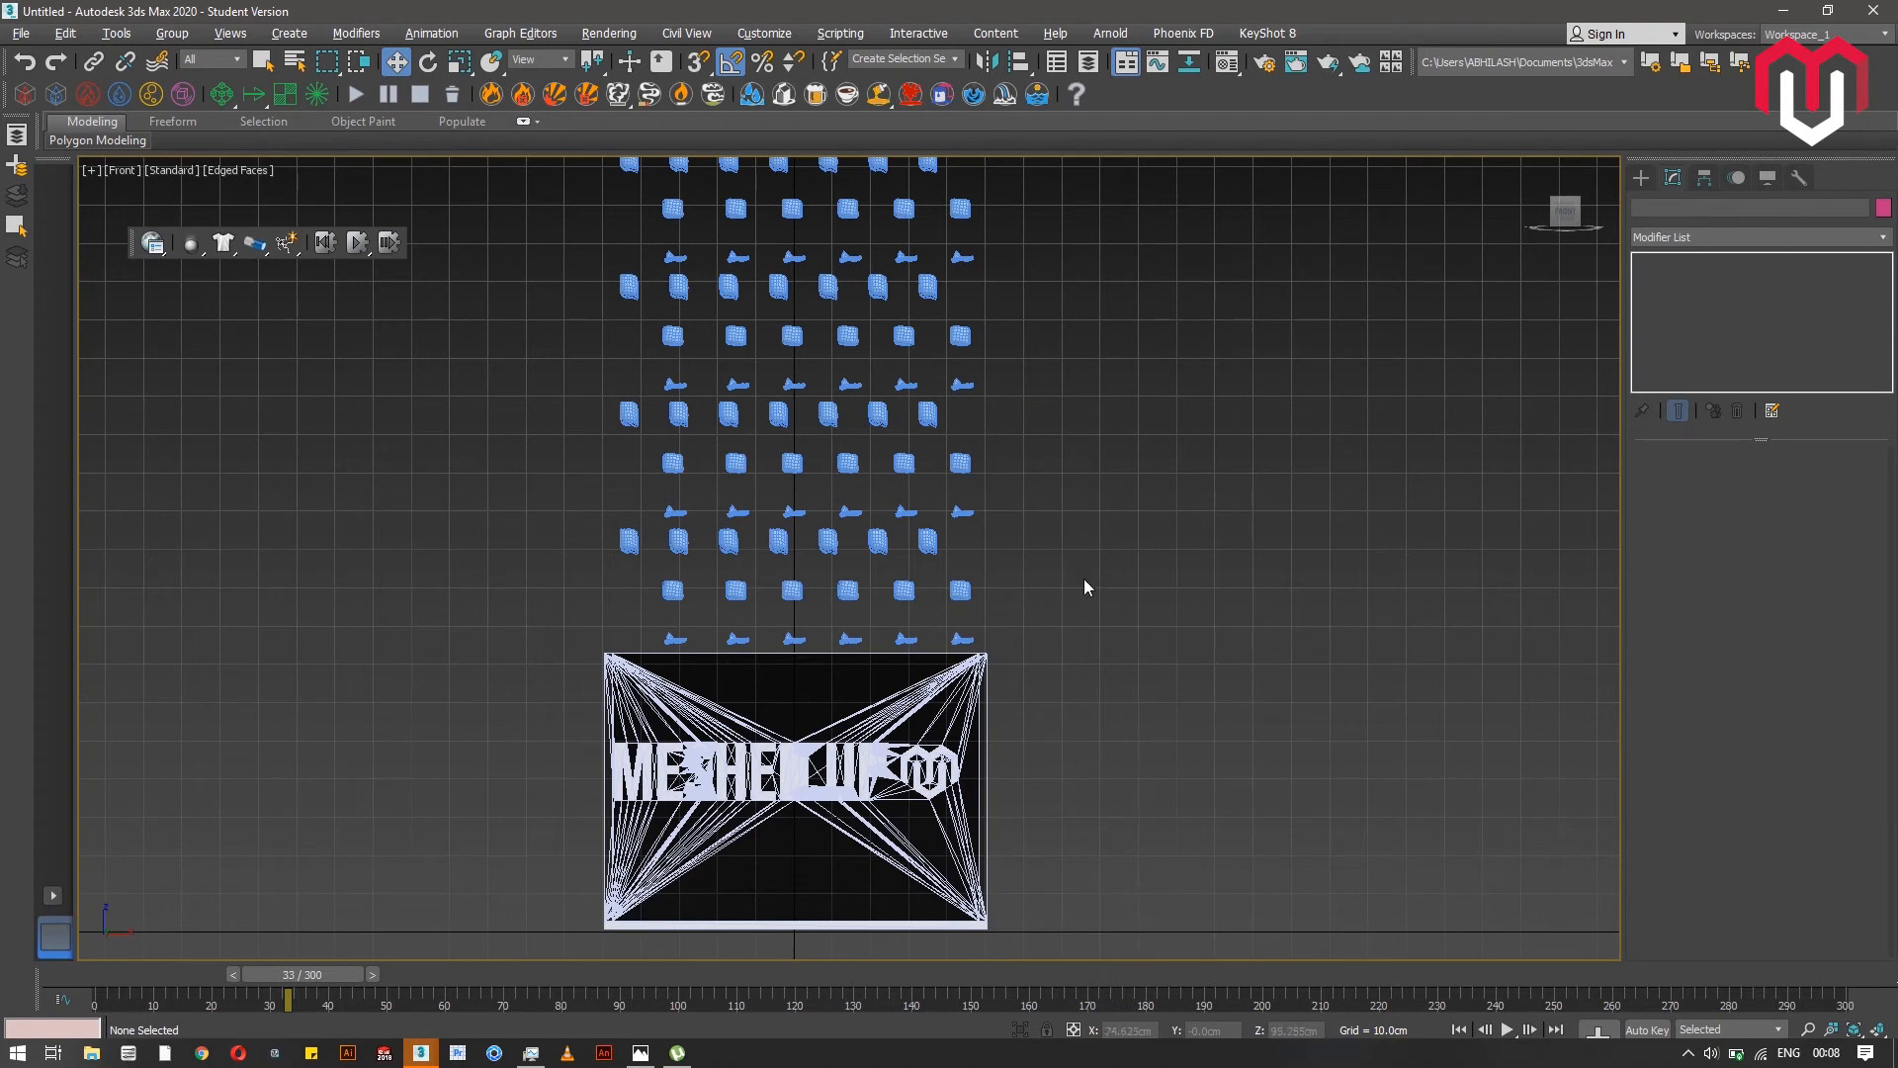
{"action": "middle_click_drag", "start_coordinate": [996, 562], "coordinate": [880, 593], "text": "alt"}
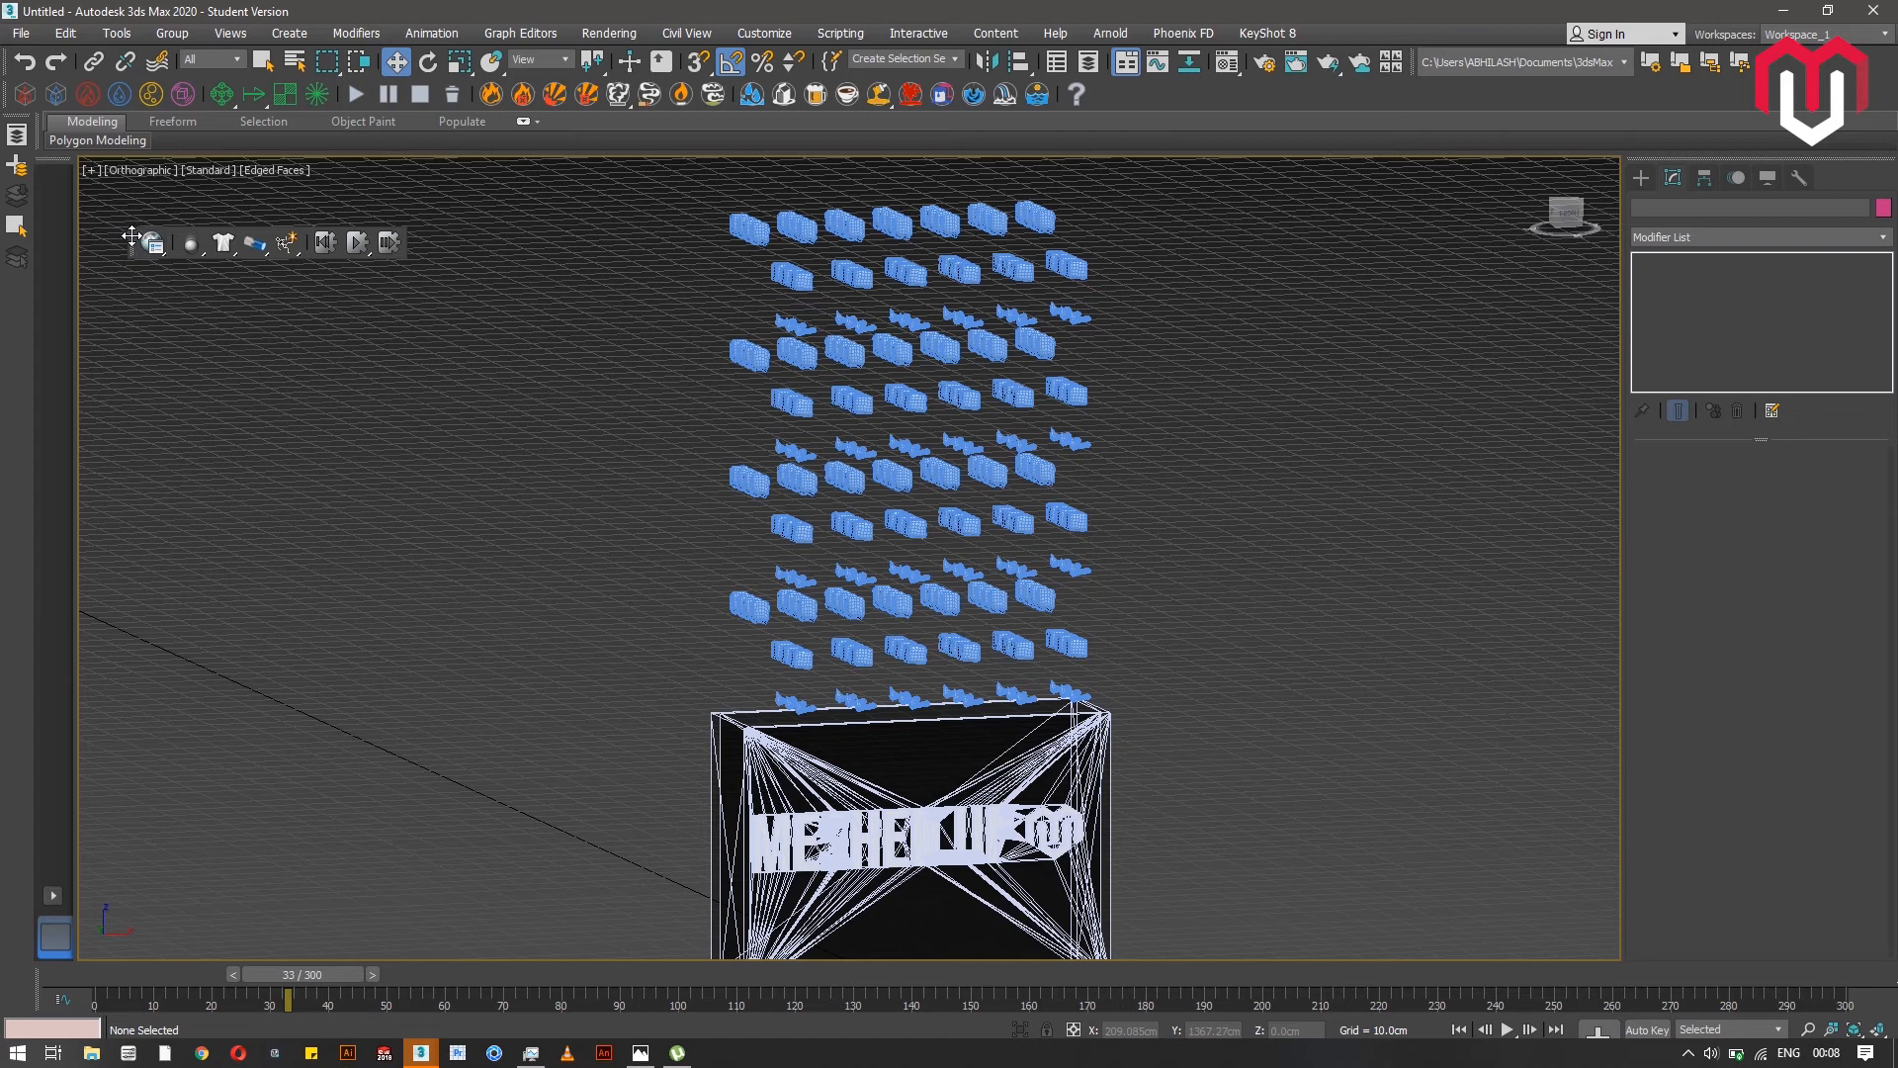
- Reposition the floating MassFX Toolbar, hide it and show it again
{"action": "left_click_drag", "start_coordinate": [131, 238], "coordinate": [183, 330]}
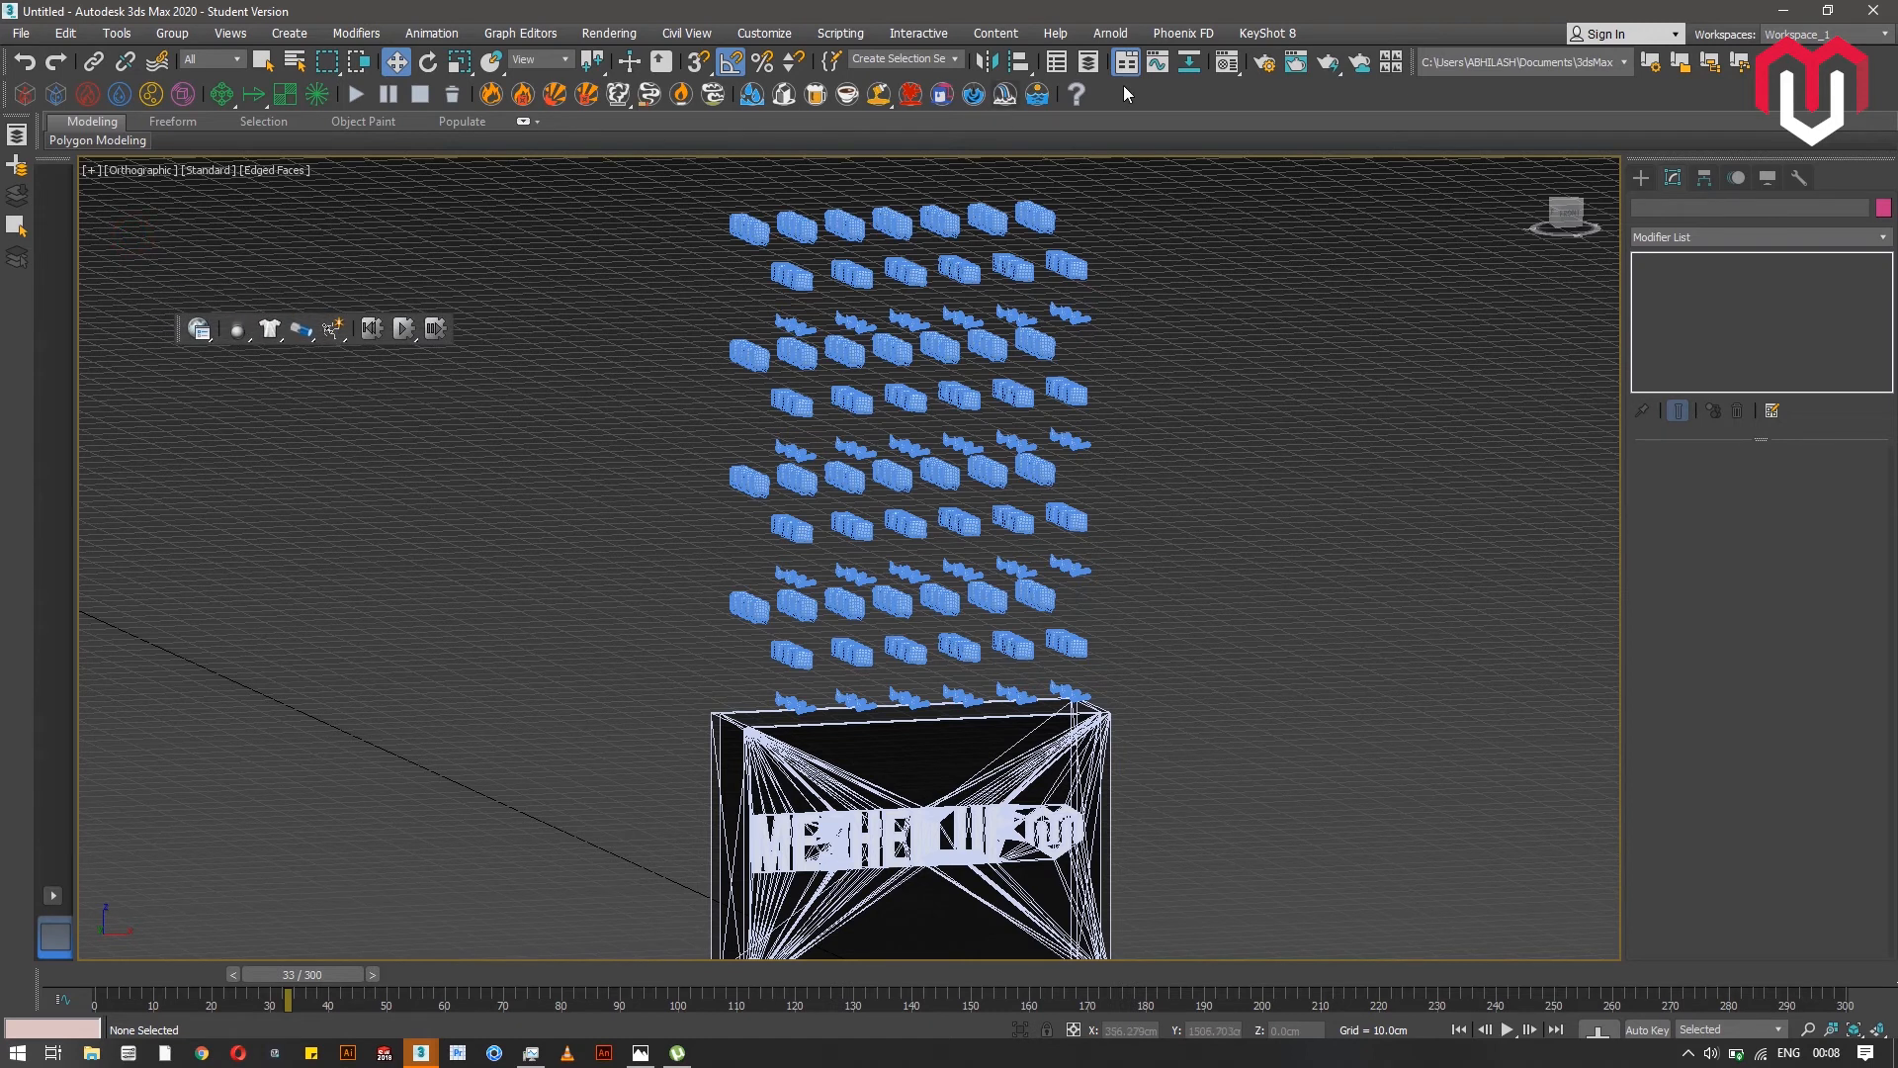
{"action": "right_click", "coordinate": [1213, 85]}
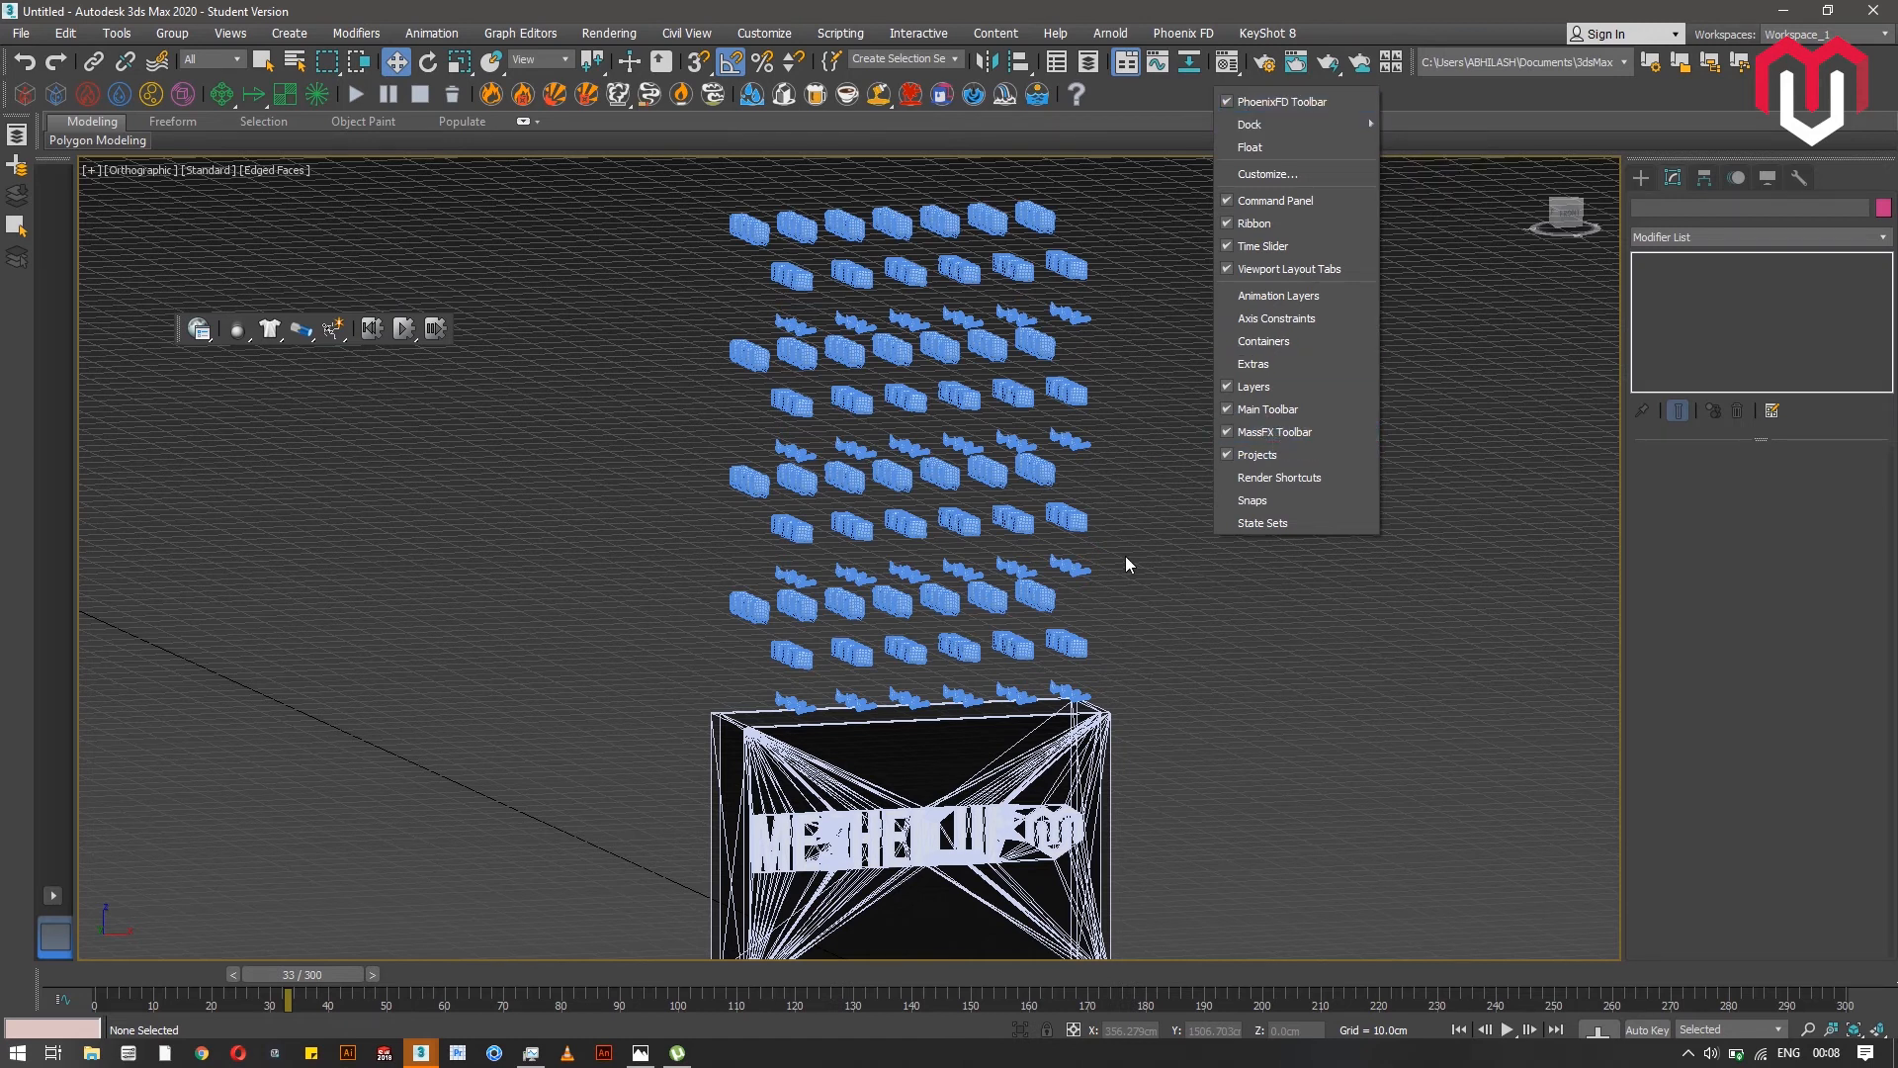
{"action": "left_click", "coordinate": [1228, 436]}
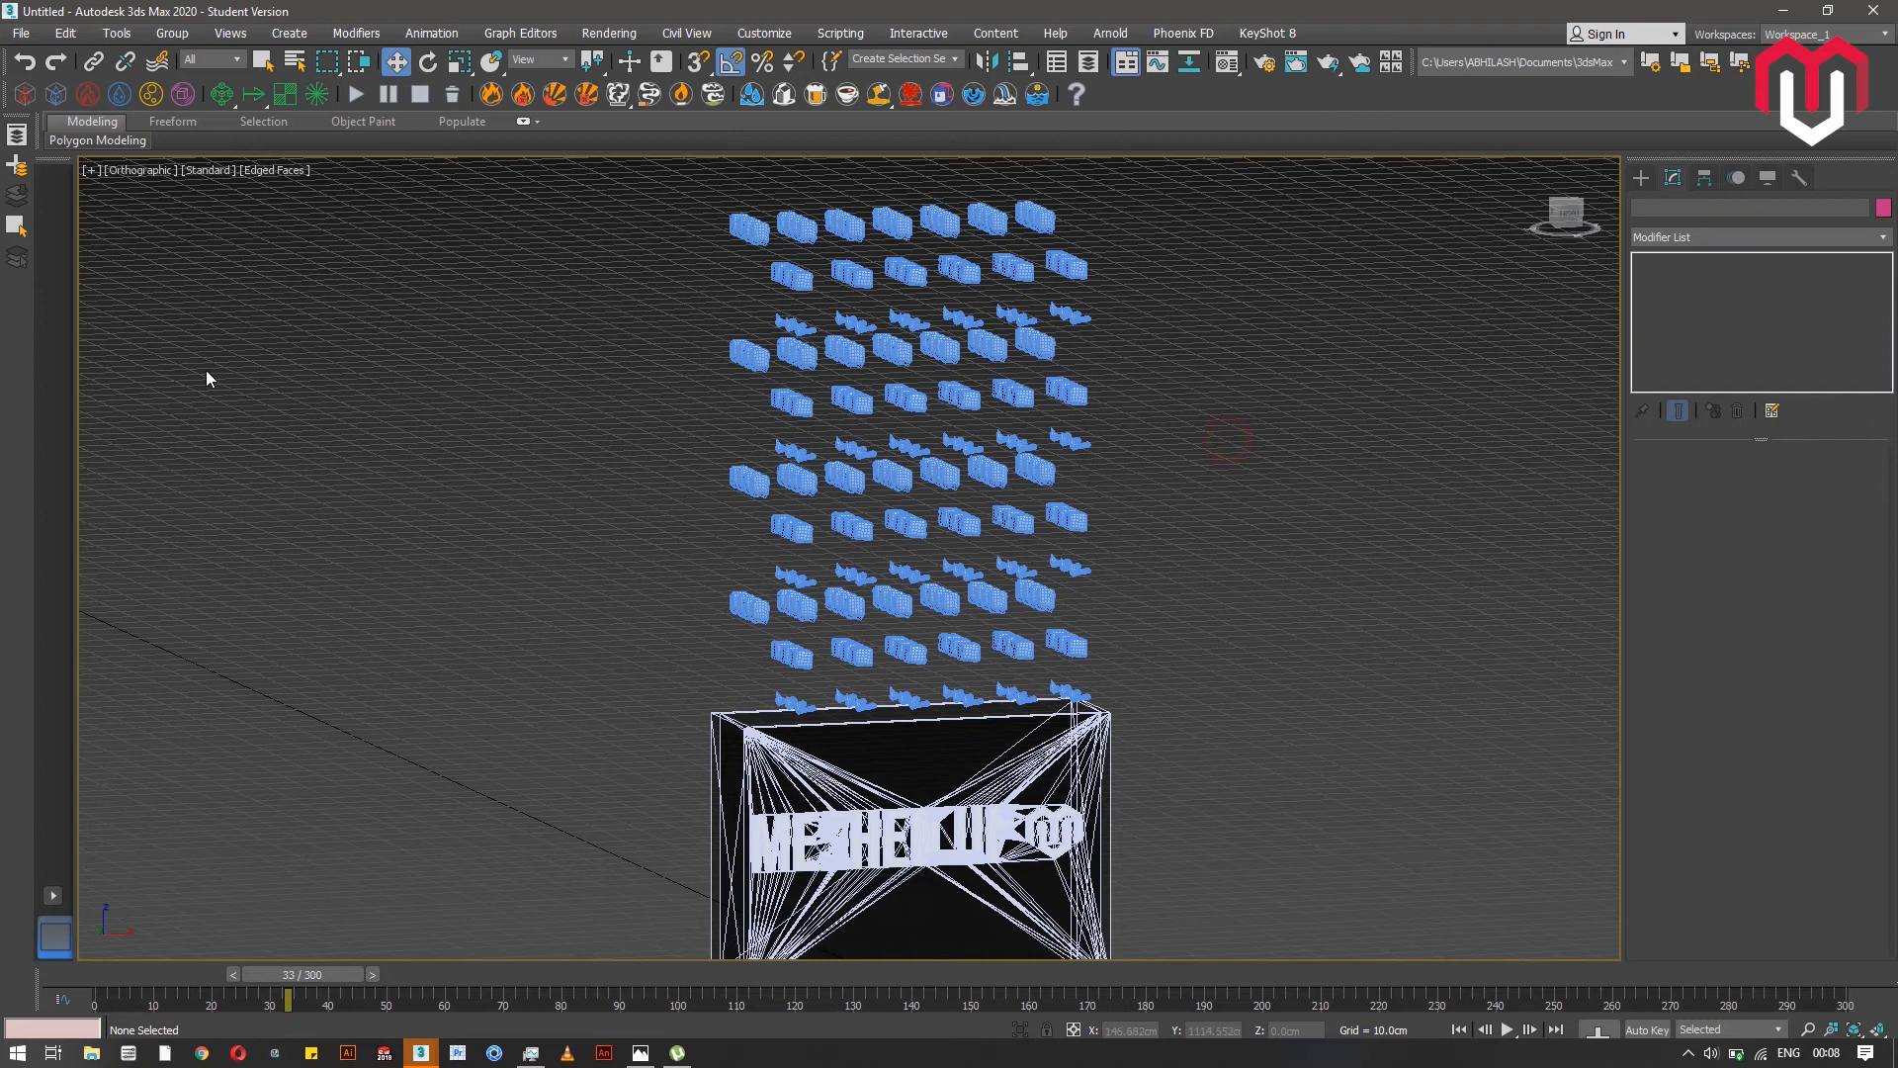
{"action": "right_click", "coordinate": [1414, 96]}
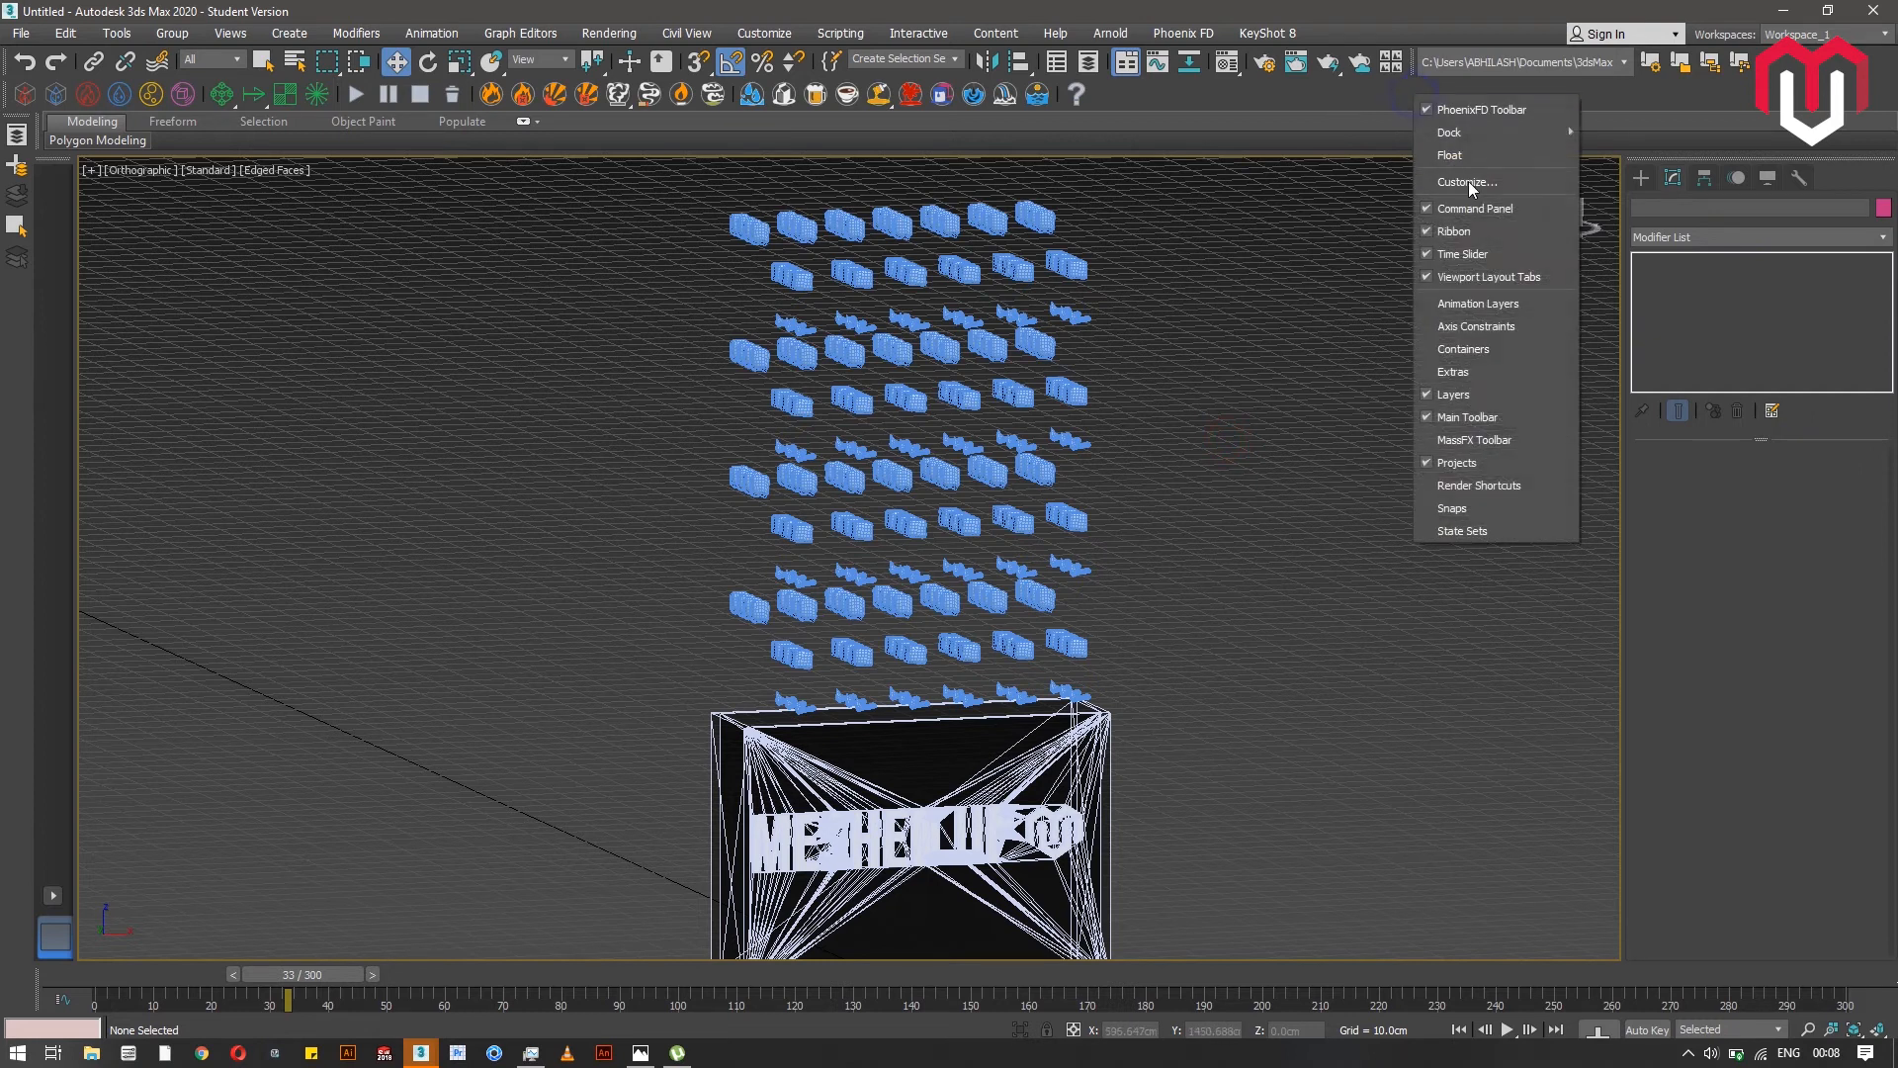
{"action": "left_click", "coordinate": [1478, 435]}
- From the front view, select all the rocks above the box and make them MassFX dynamic rigid bodies
{"action": "left_click", "coordinate": [1568, 219]}
{"action": "middle_click_drag", "start_coordinate": [931, 498], "coordinate": [673, 357]}
{"action": "scroll", "coordinate": [979, 428], "scroll_direction": "down", "scroll_amount": 4}
{"action": "scroll", "coordinate": [839, 421], "scroll_direction": "up", "scroll_amount": 4}
{"action": "left_click_drag", "start_coordinate": [700, 217], "coordinate": [1236, 793]}
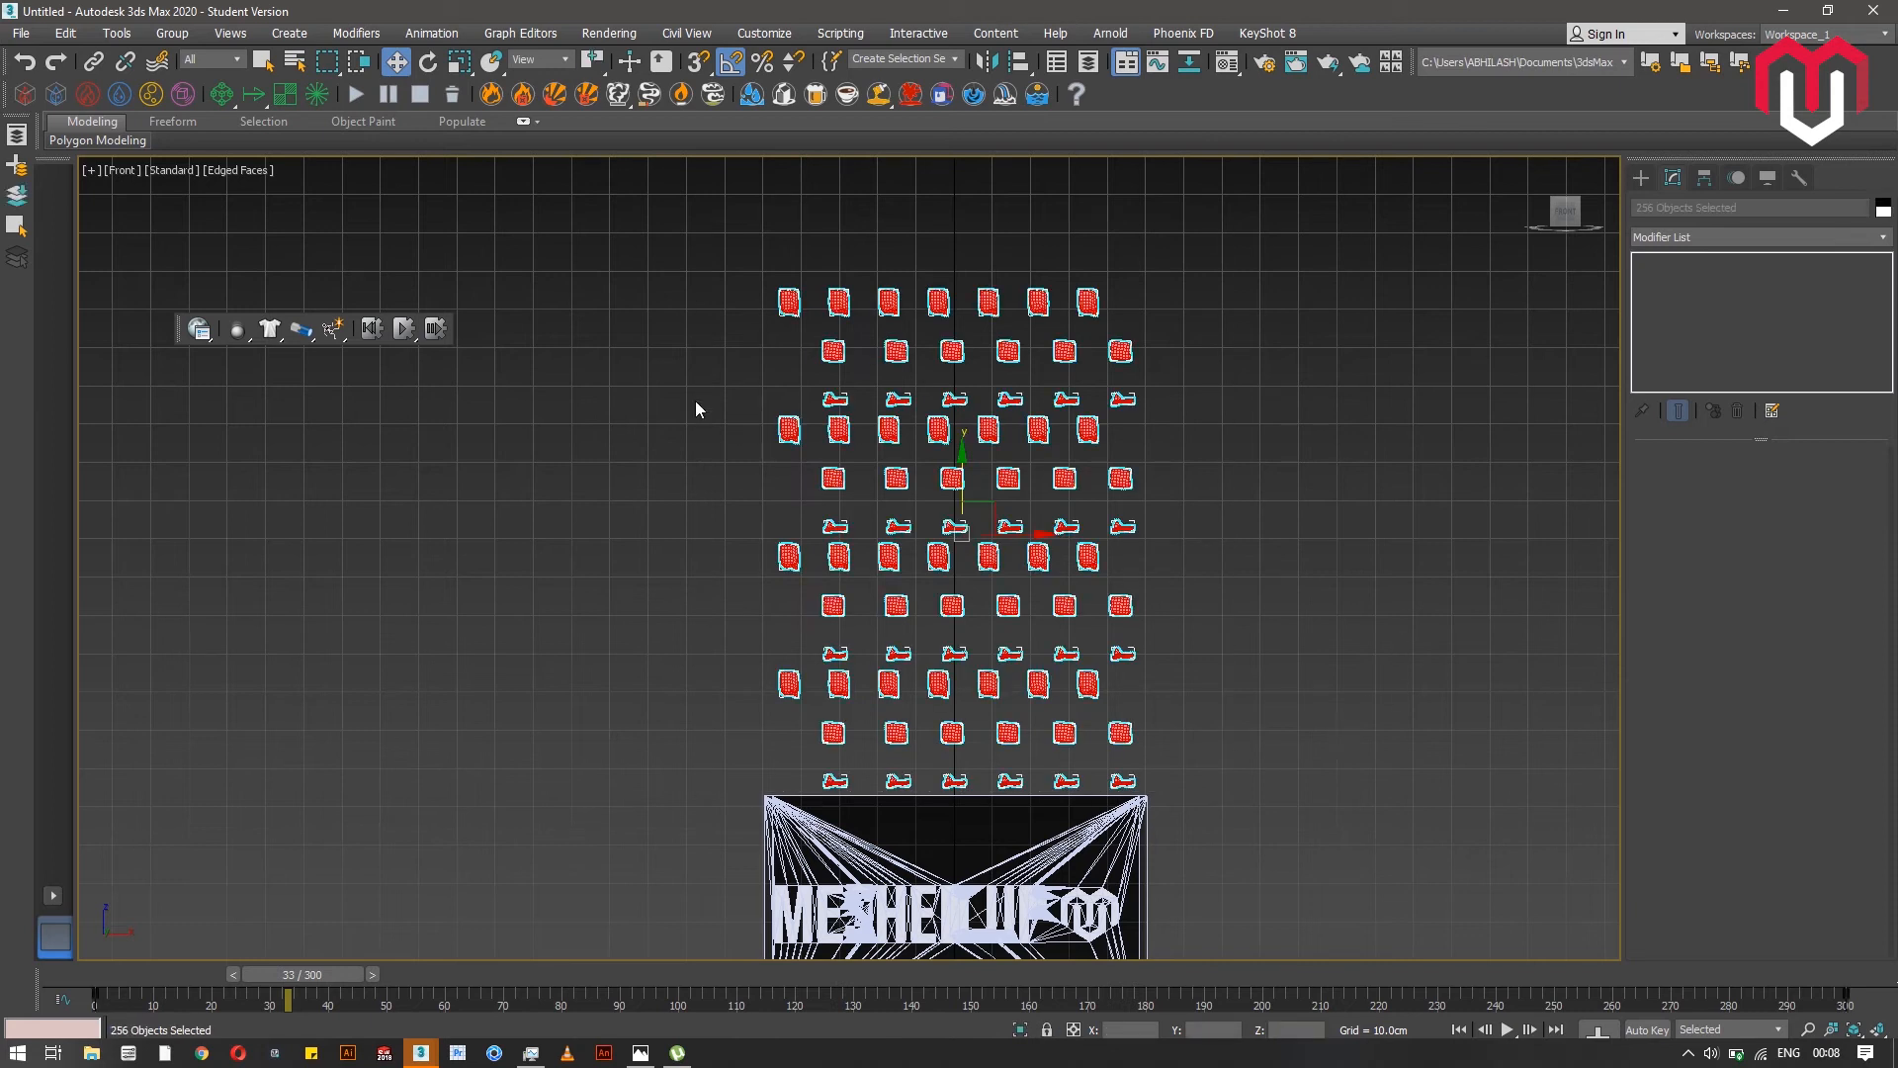
{"action": "left_click", "coordinate": [240, 334]}
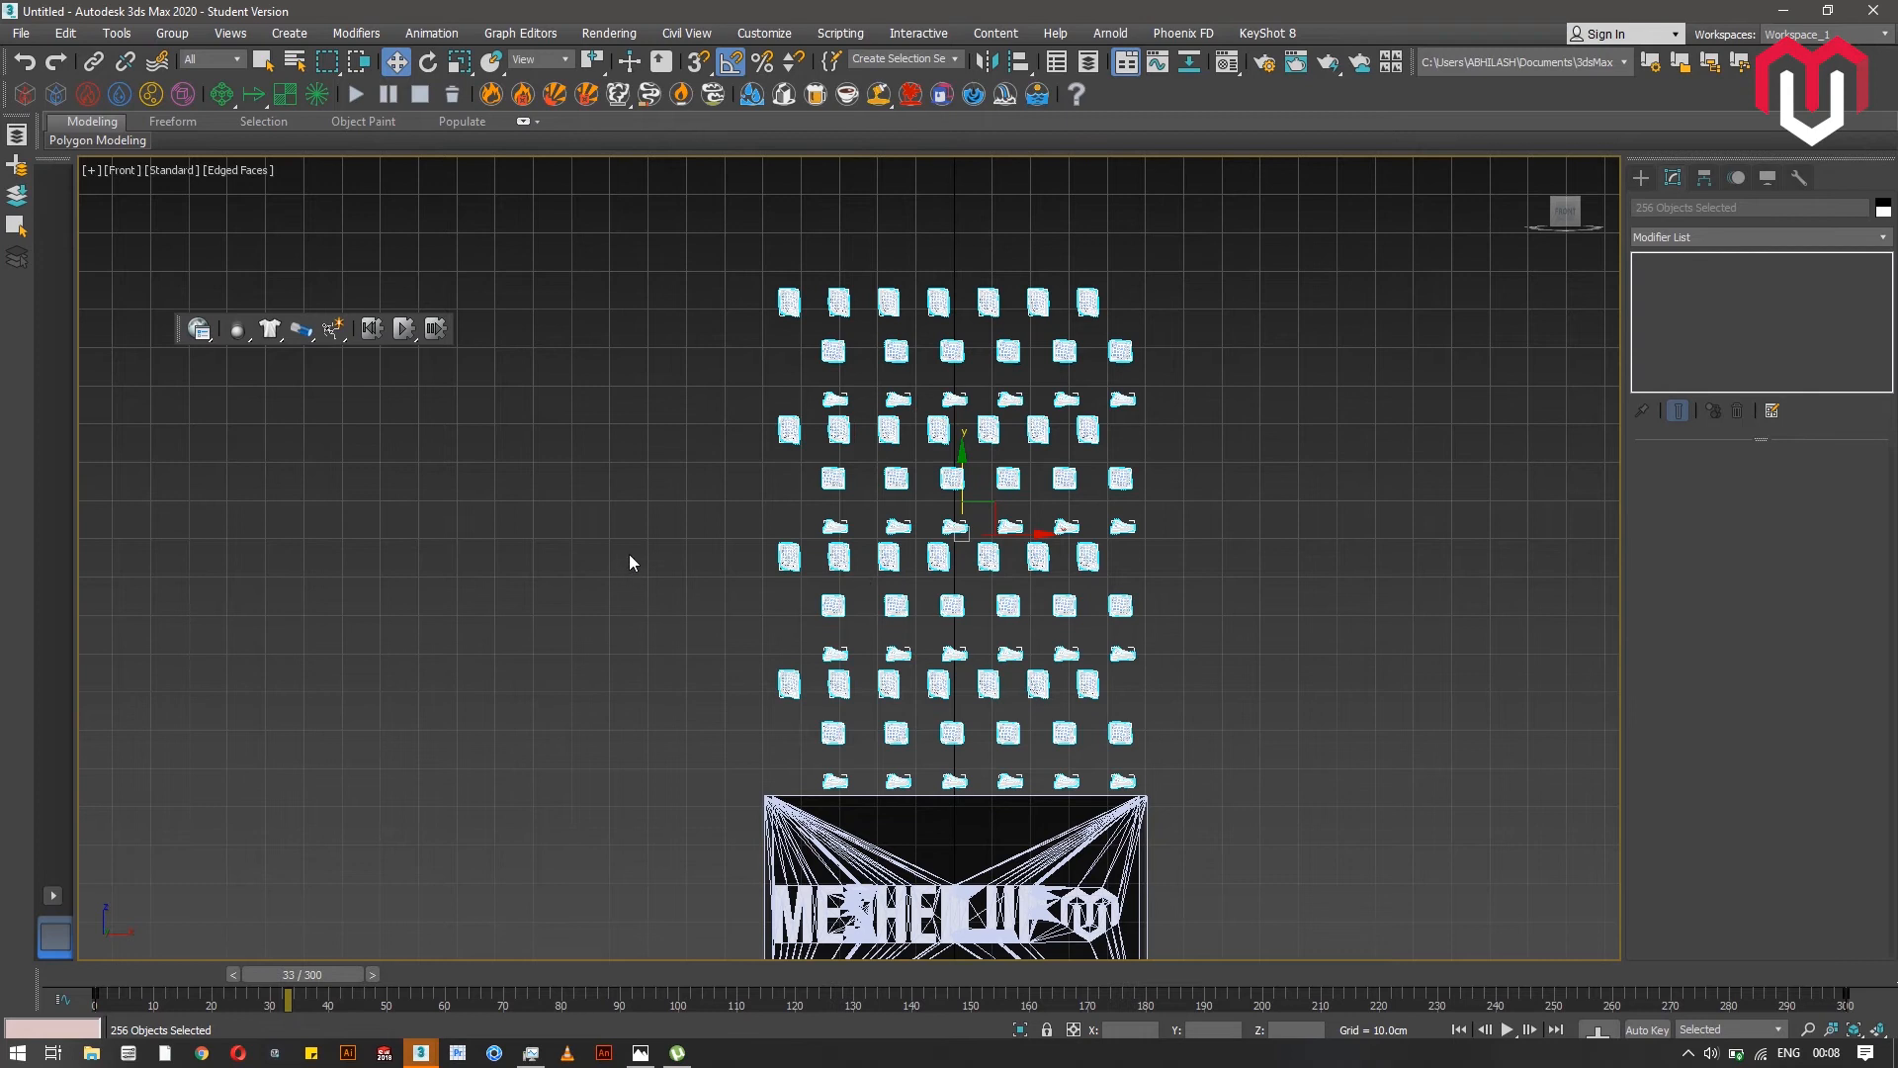
{"action": "left_click", "coordinate": [1224, 384]}
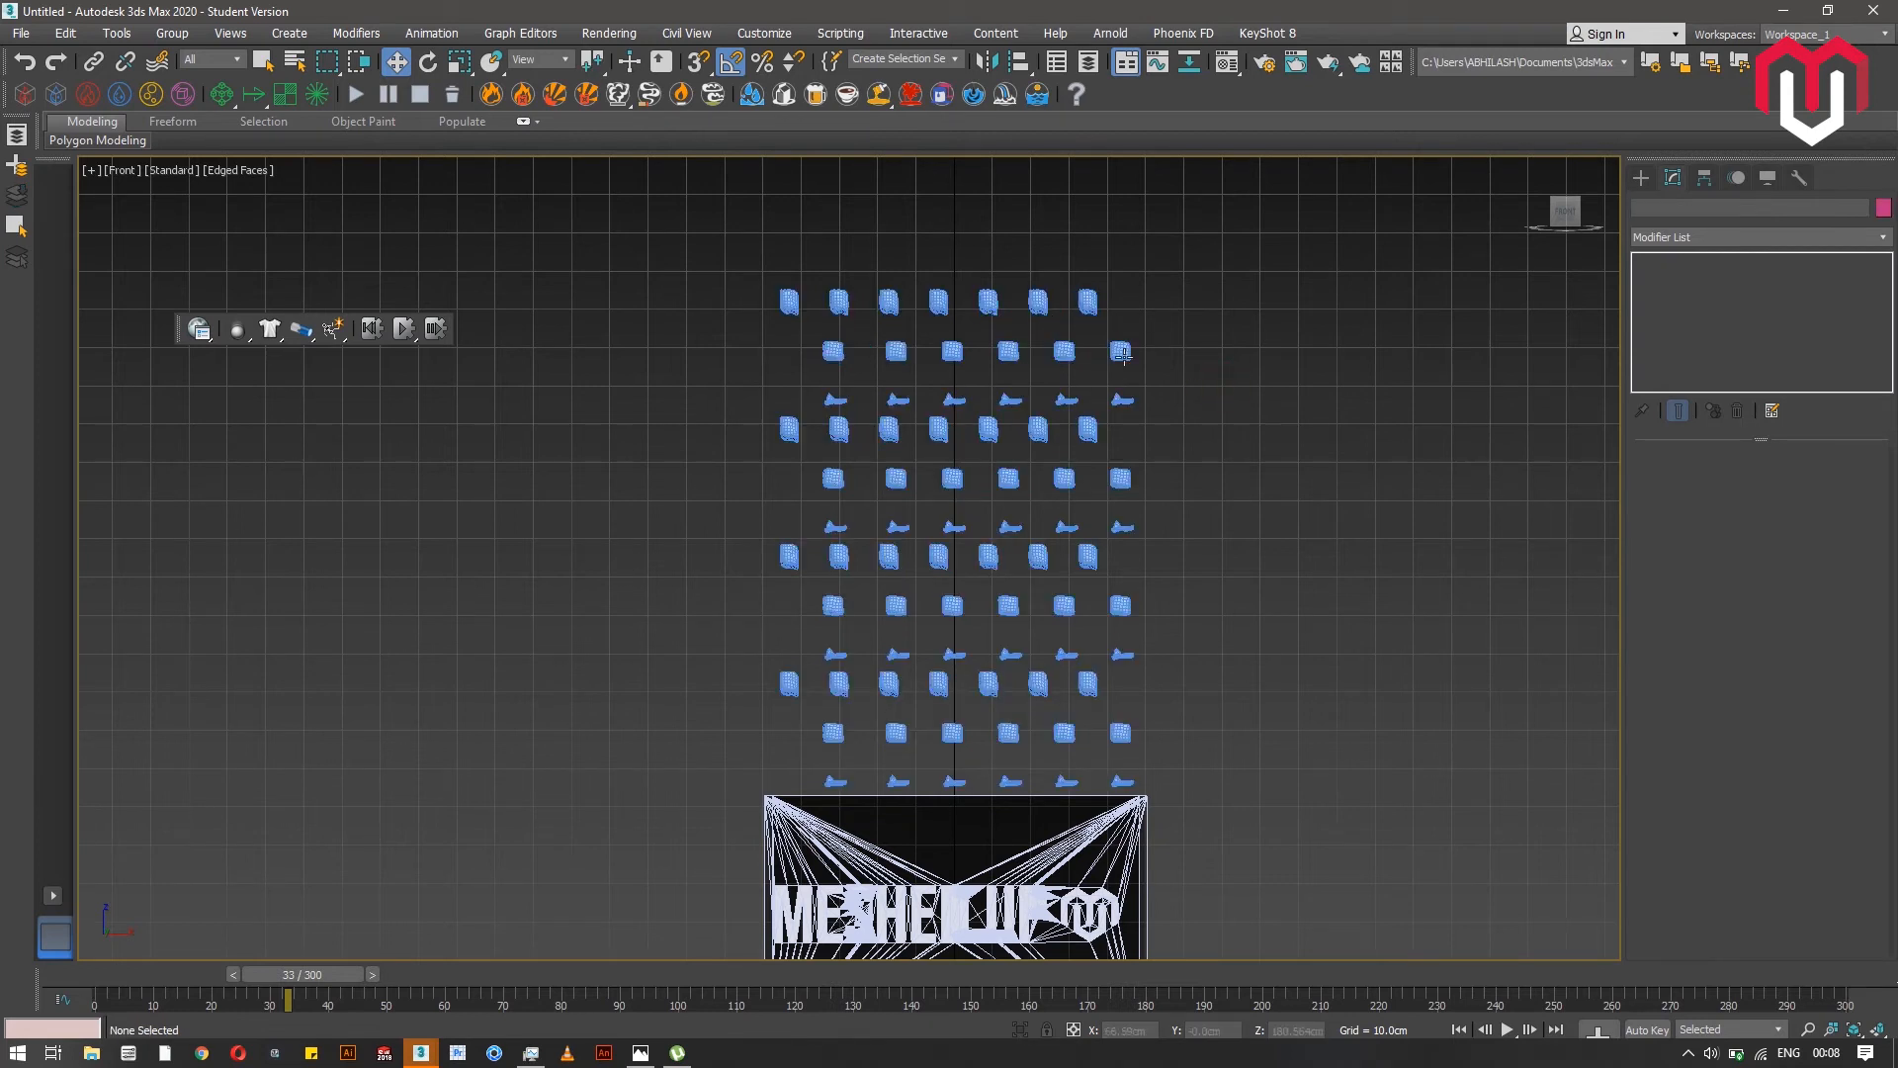
- Select one rock of the top block and examine its Rigid Body Type options, keeping it Dynamic
{"action": "left_click", "coordinate": [1120, 351]}
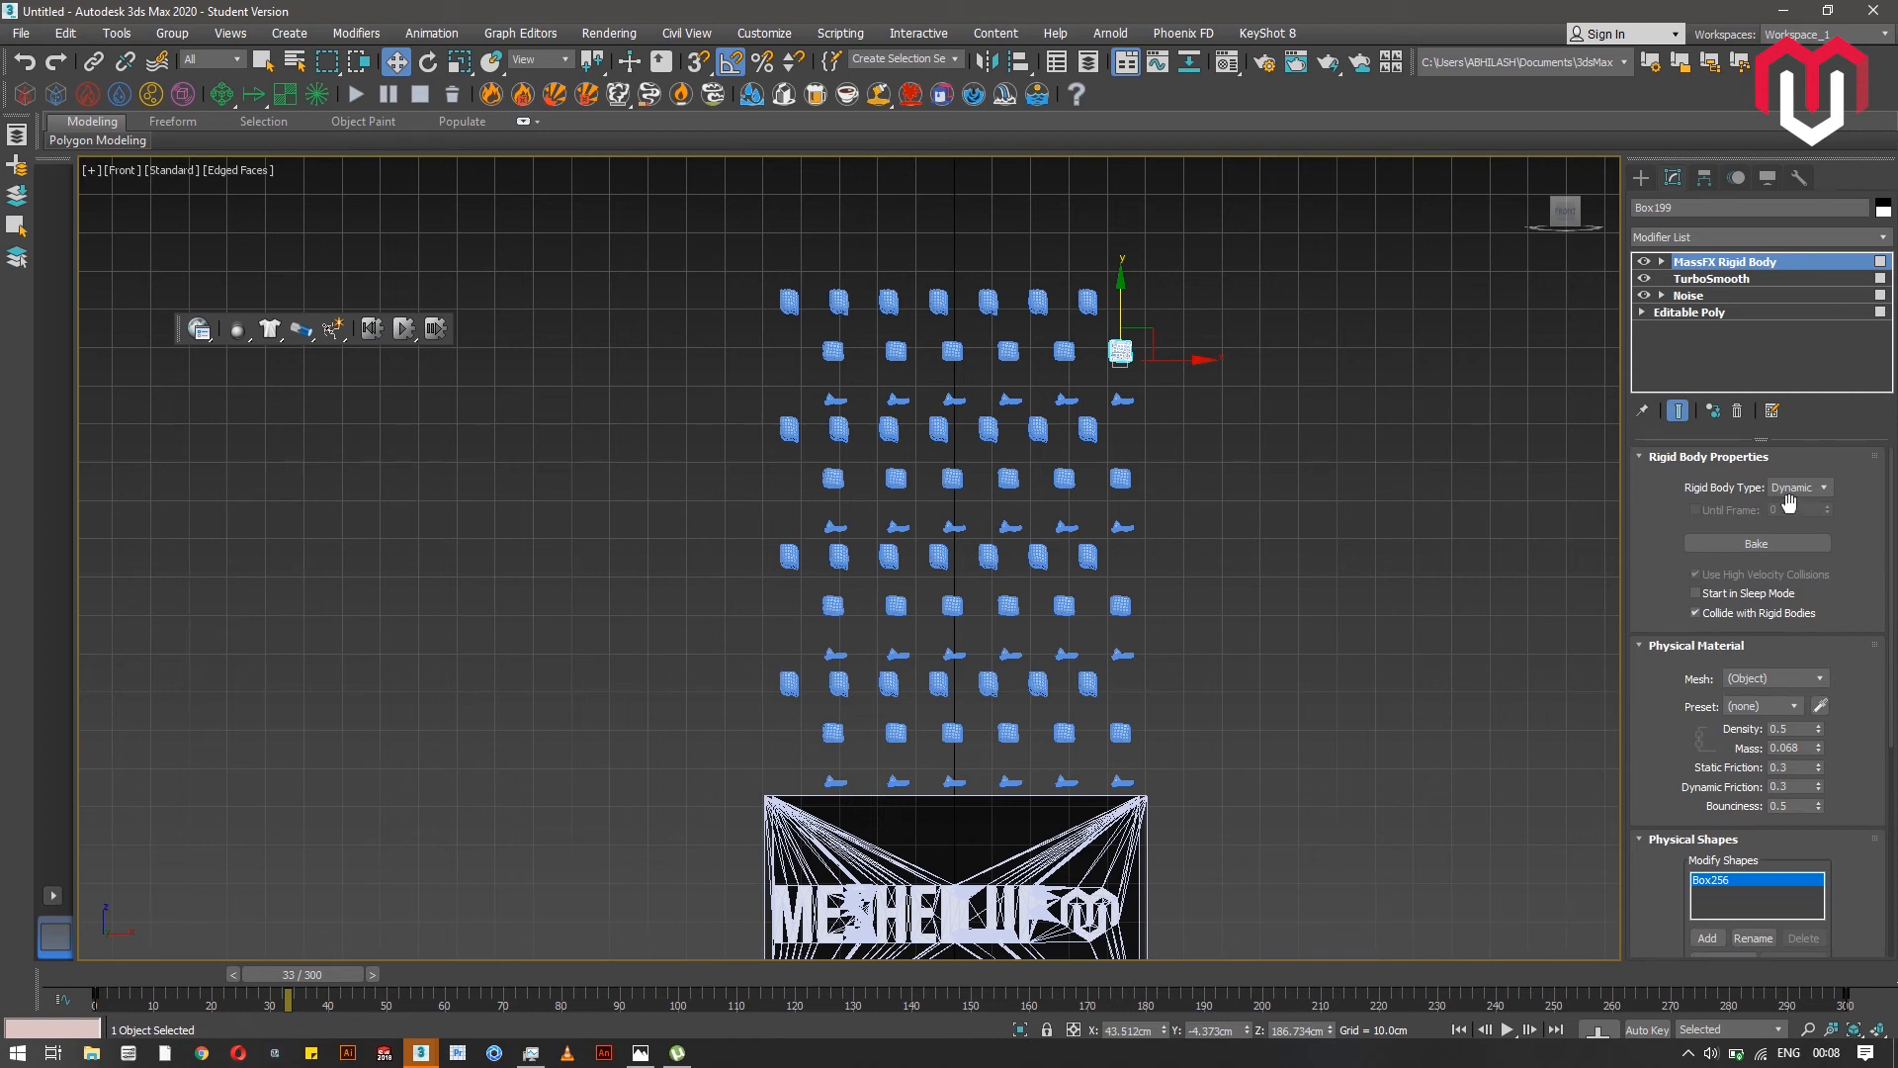
{"action": "left_click", "coordinate": [1811, 486]}
{"action": "left_click", "coordinate": [1811, 486]}
{"action": "left_click_drag", "start_coordinate": [1884, 547], "coordinate": [1896, 631]}
{"action": "left_click", "coordinate": [1819, 489]}
{"action": "left_click", "coordinate": [1859, 506]}
{"action": "left_click", "coordinate": [1802, 488]}
{"action": "left_click", "coordinate": [1473, 556]}
- Select the box with all its lettering in the front view and move it straight down, away from the lowest rocks
{"action": "middle_click_drag", "start_coordinate": [1202, 700], "coordinate": [1112, 418]}
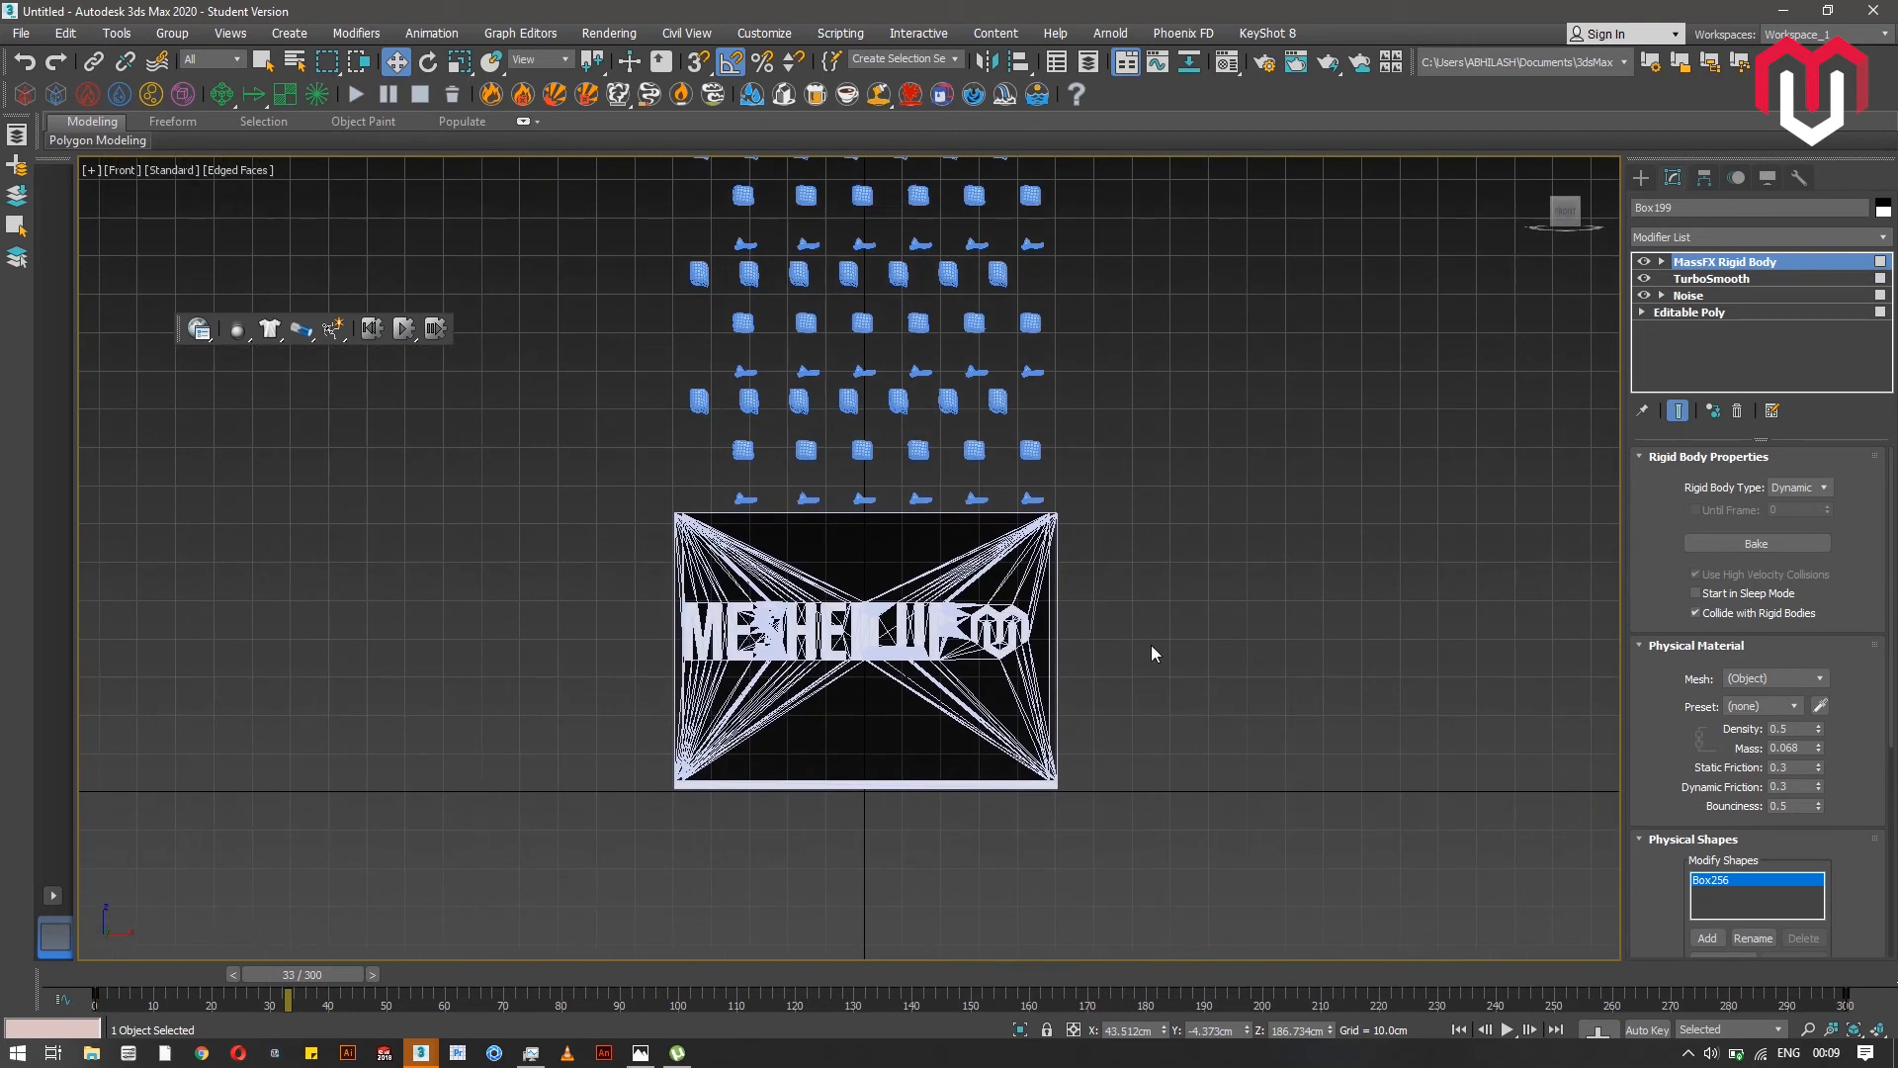
{"action": "left_click", "coordinate": [1153, 647]}
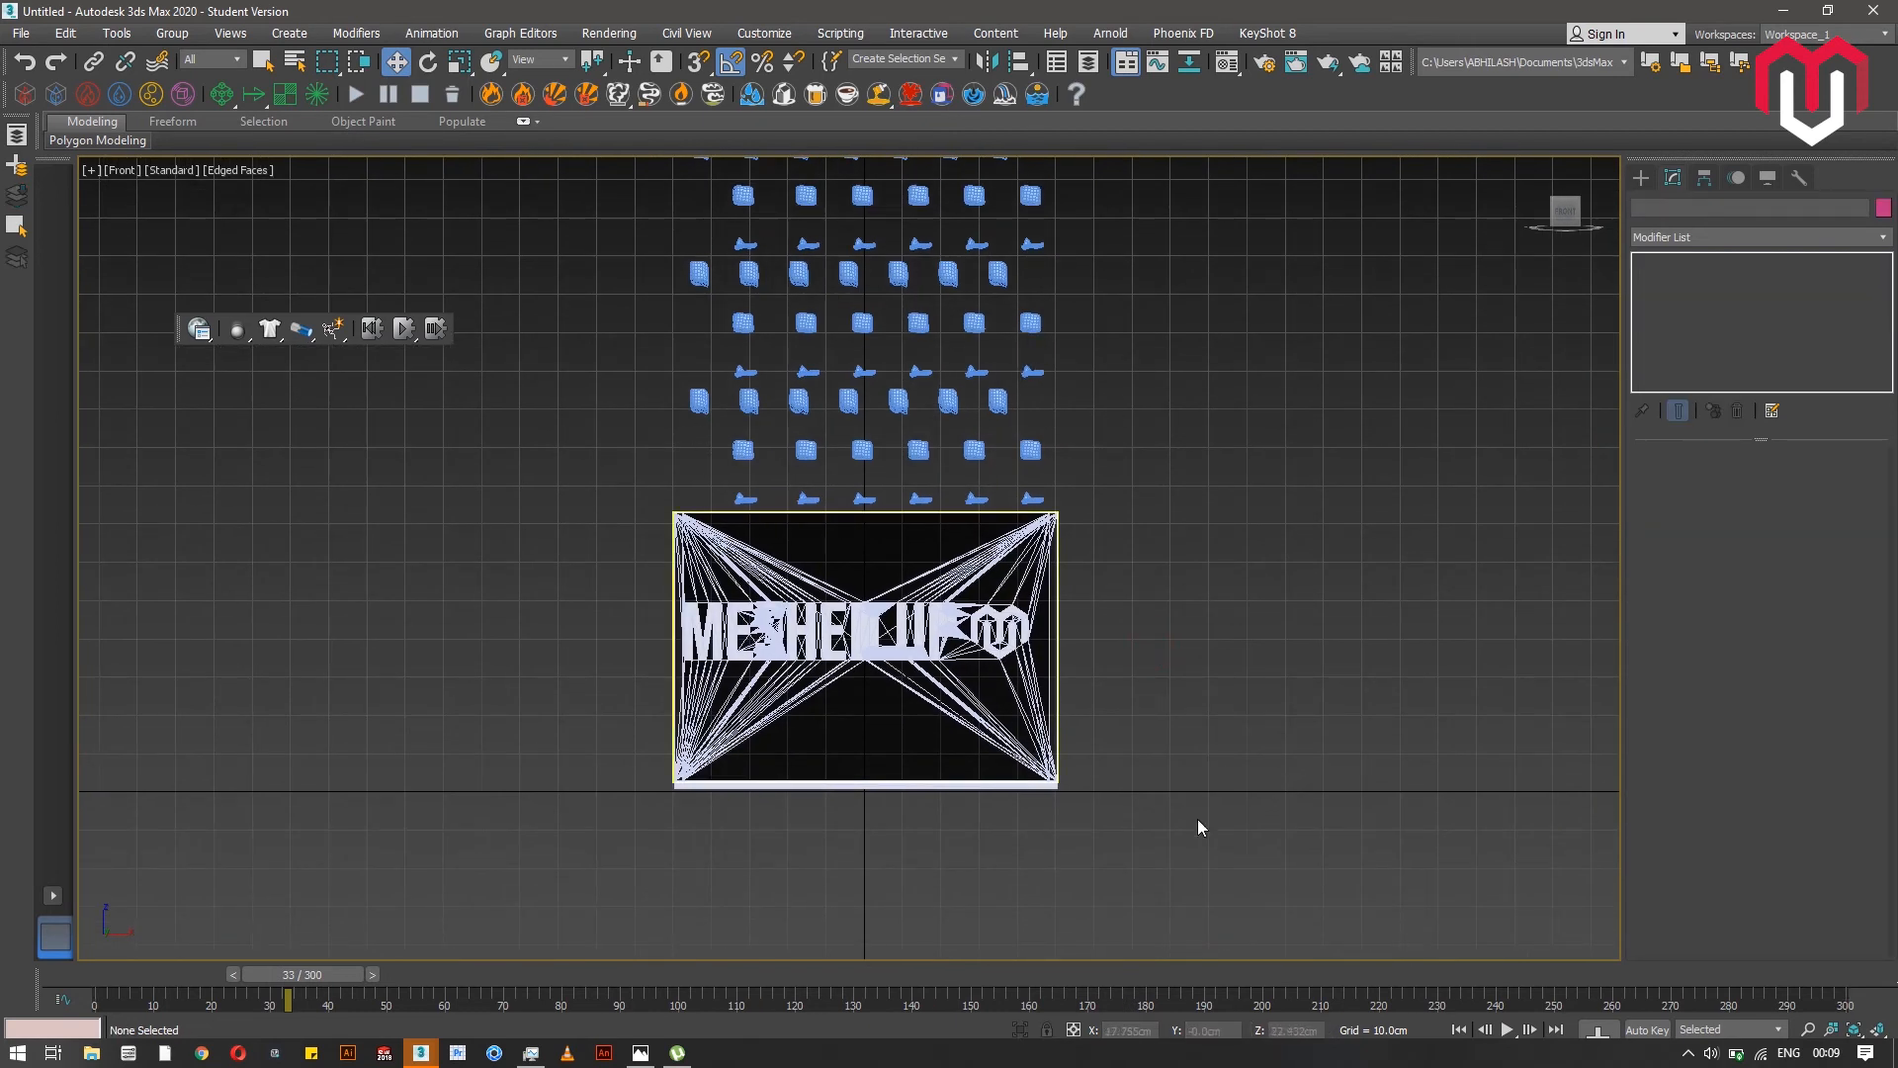
{"action": "scroll", "coordinate": [1199, 821], "scroll_direction": "up", "scroll_amount": 4}
{"action": "middle_click_drag", "start_coordinate": [1096, 547], "coordinate": [1107, 603]}
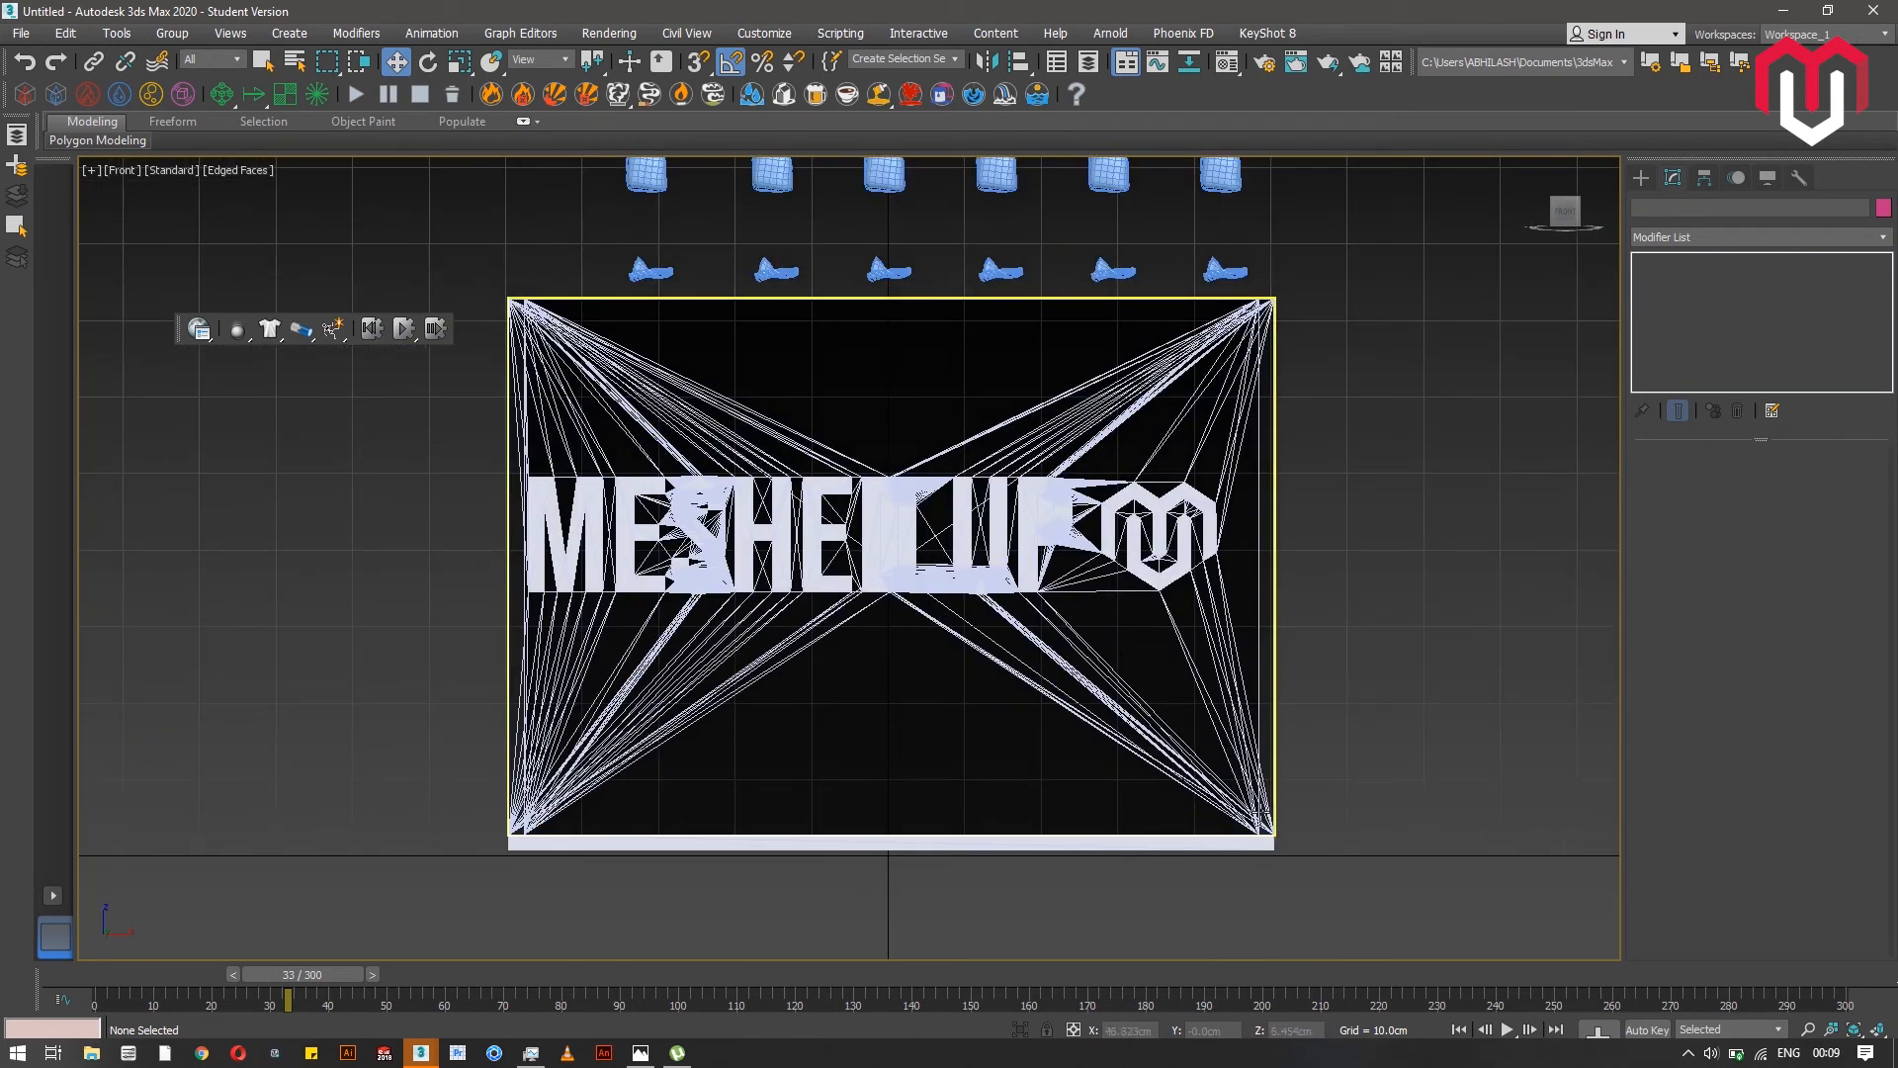
{"action": "left_click_drag", "start_coordinate": [1364, 913], "coordinate": [395, 295]}
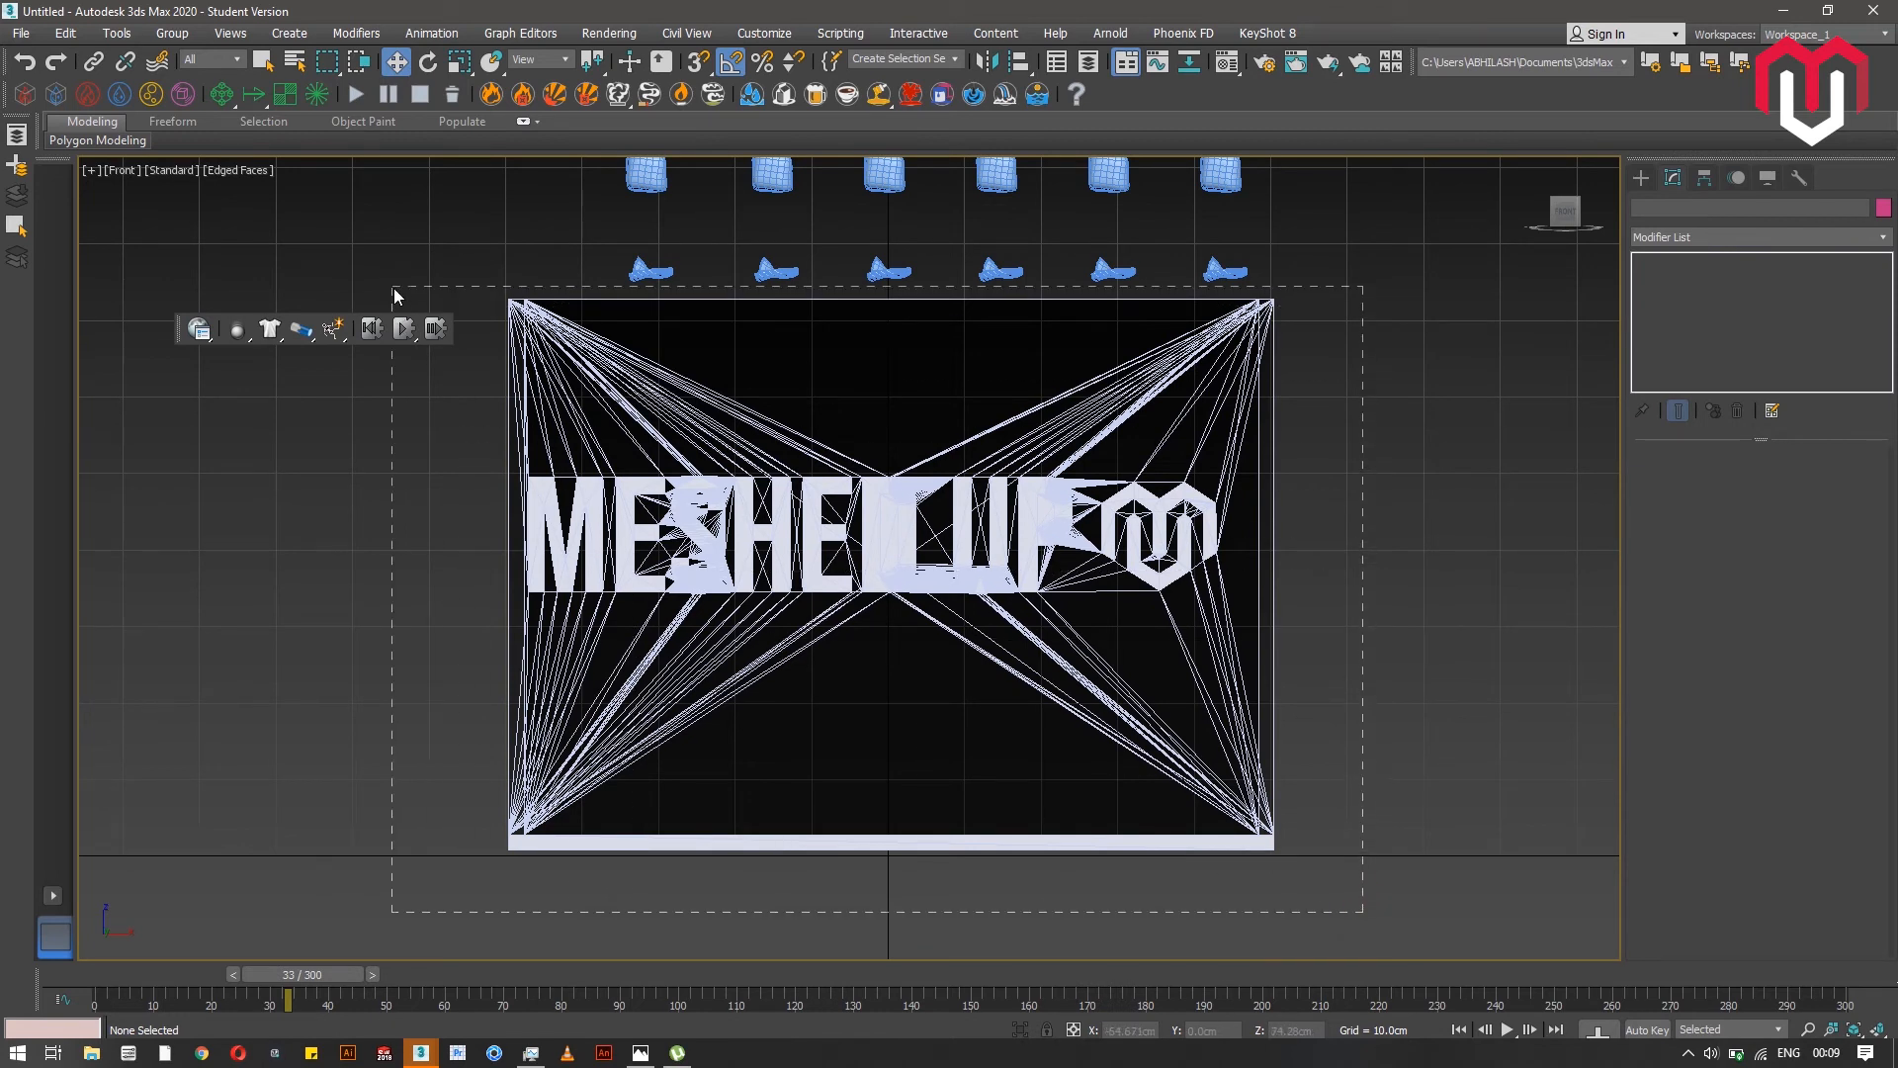
{"action": "left_click_drag", "start_coordinate": [396, 295], "coordinate": [395, 295]}
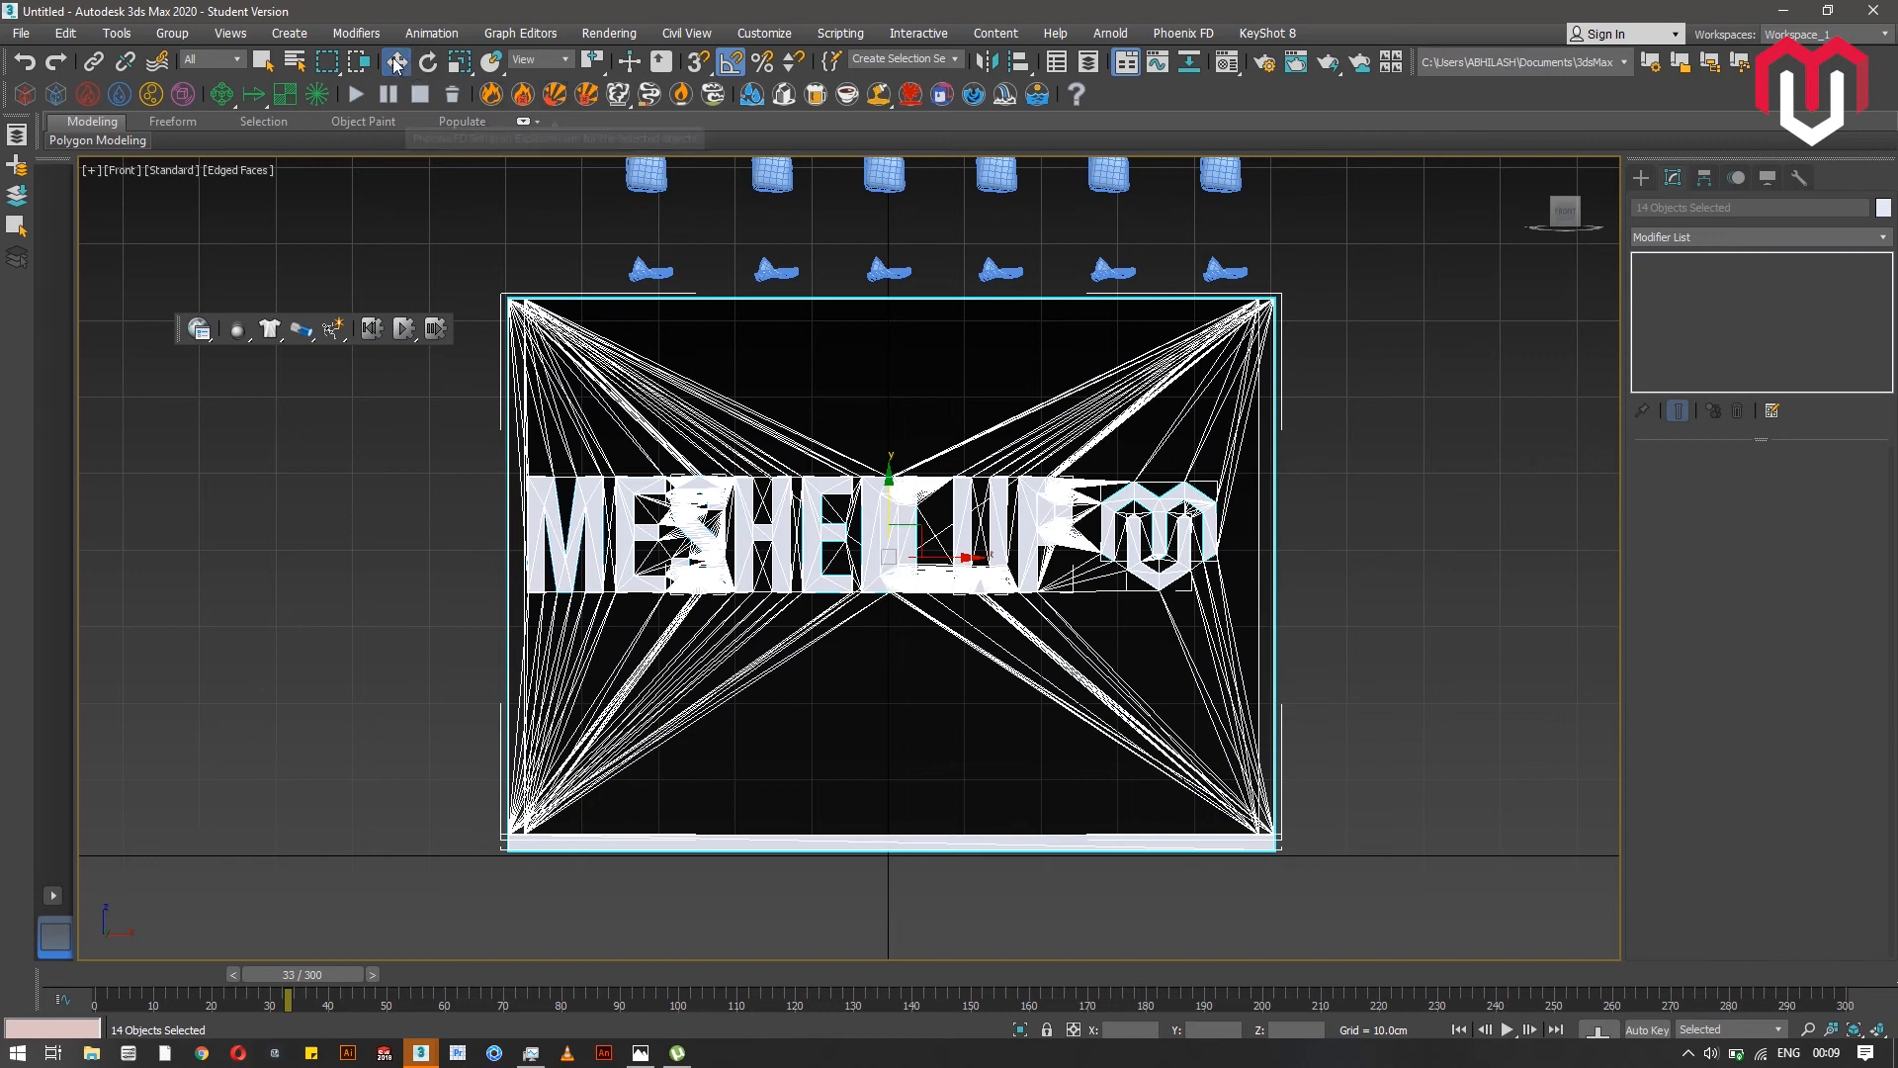
{"action": "left_click_drag", "start_coordinate": [886, 488], "coordinate": [889, 491]}
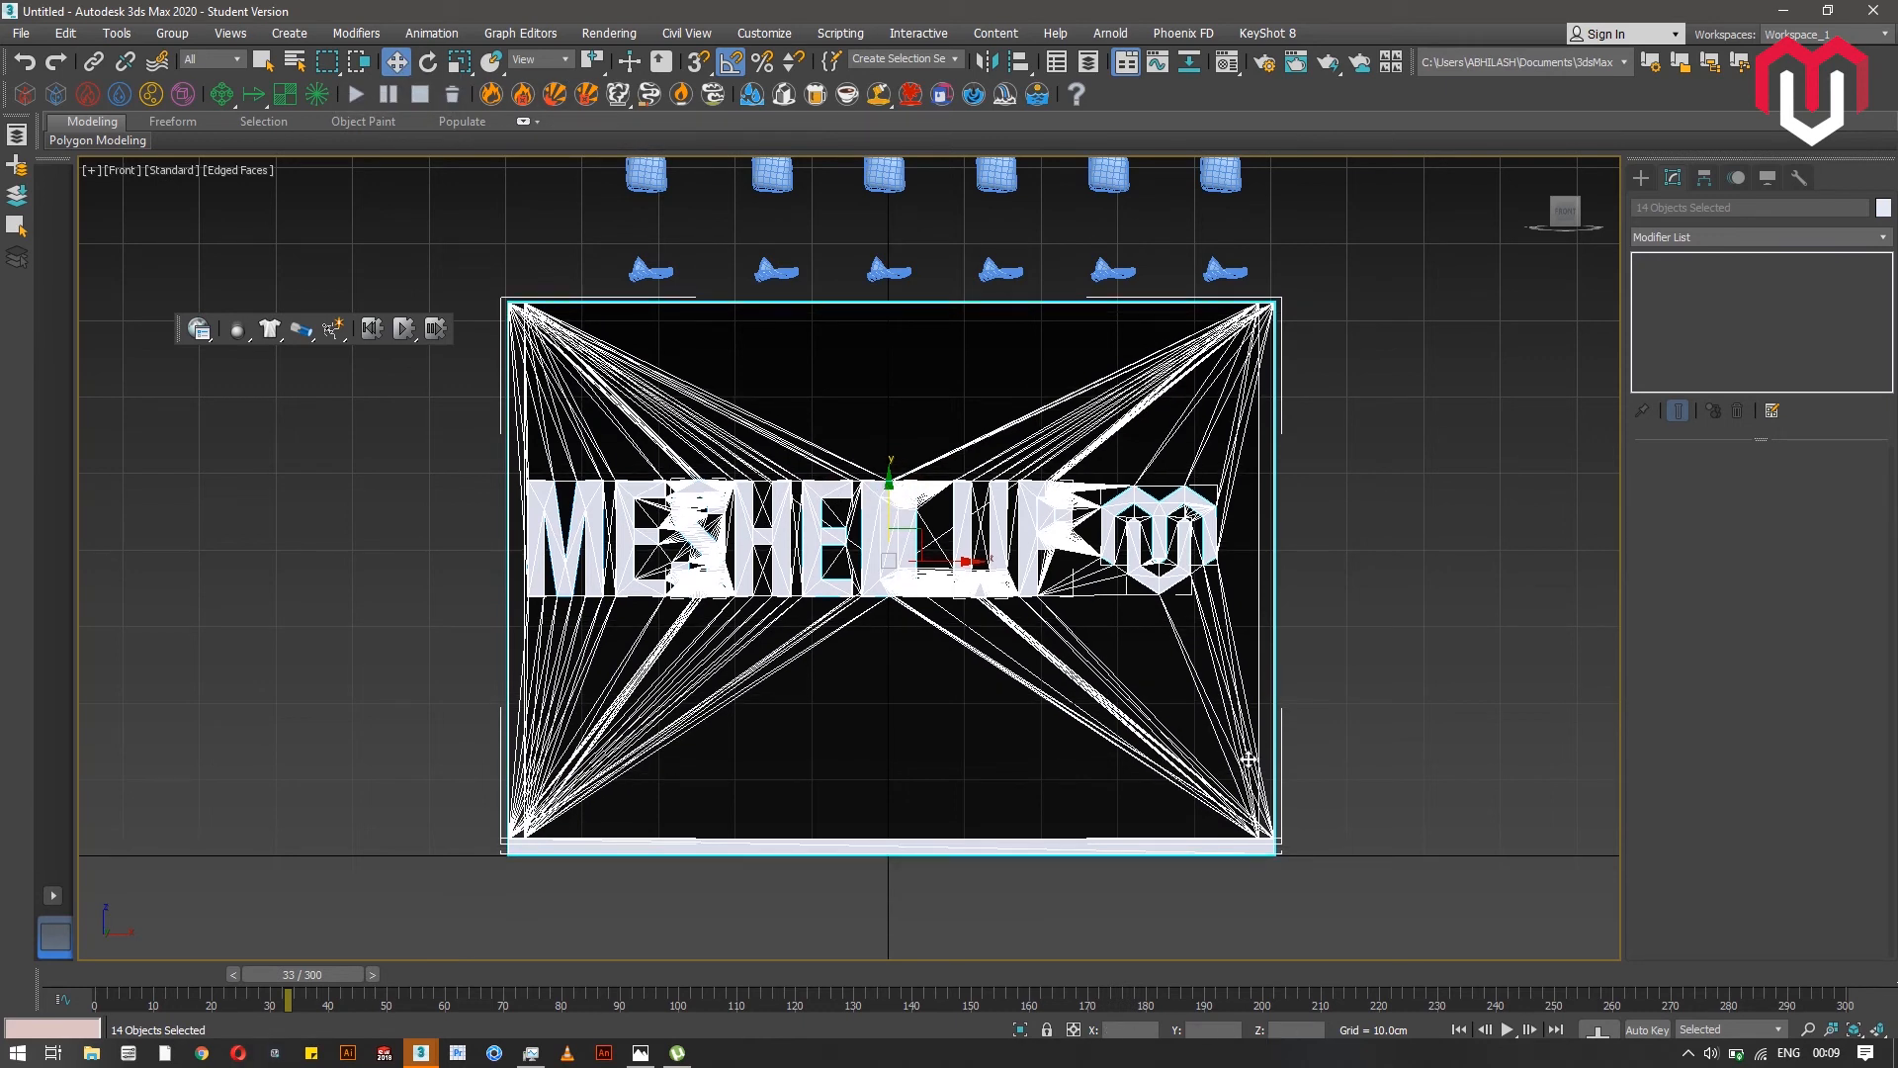
{"action": "left_click_drag", "start_coordinate": [890, 478], "coordinate": [891, 495]}
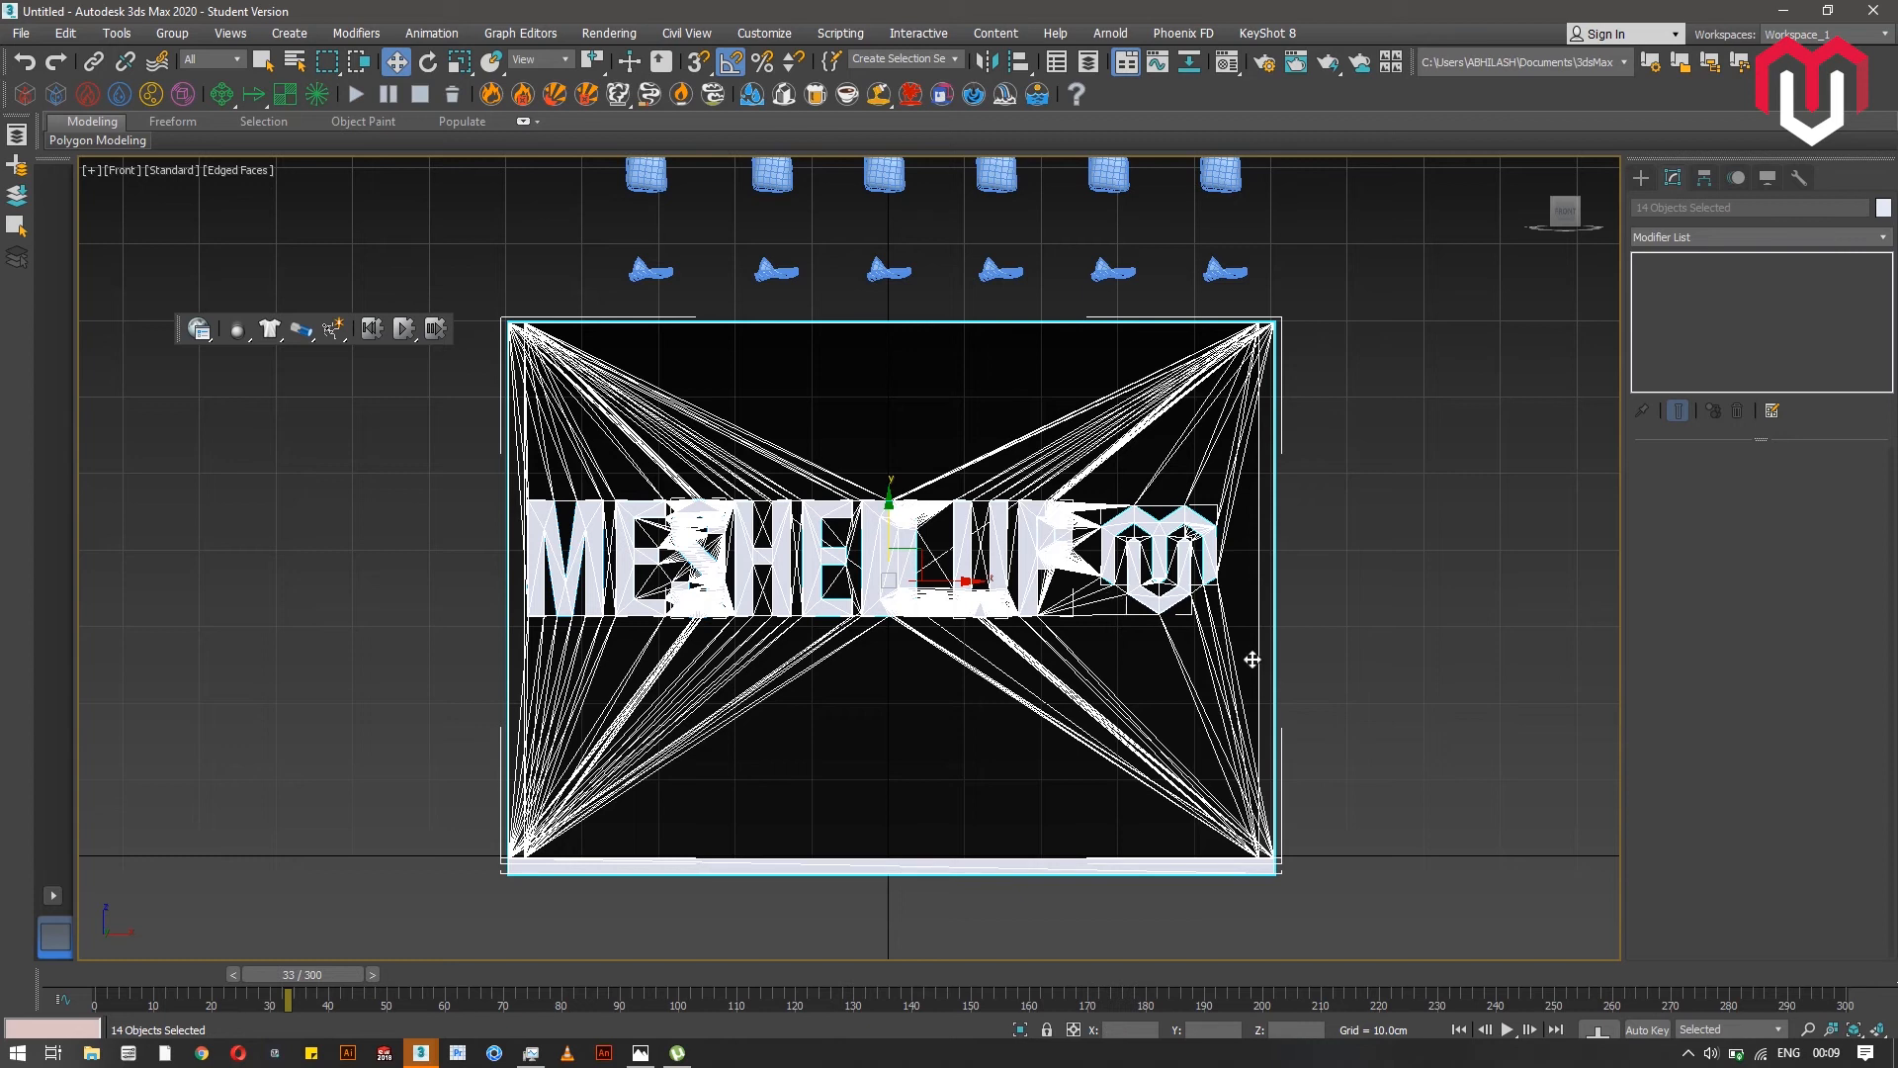
- Select the box and lettering, apply the MassFX RBody modifier and set the rigid body type to Static
{"action": "left_click", "coordinate": [1531, 640]}
{"action": "left_click_drag", "start_coordinate": [551, 474], "coordinate": [448, 302]}
{"action": "left_click", "coordinate": [1683, 235]}
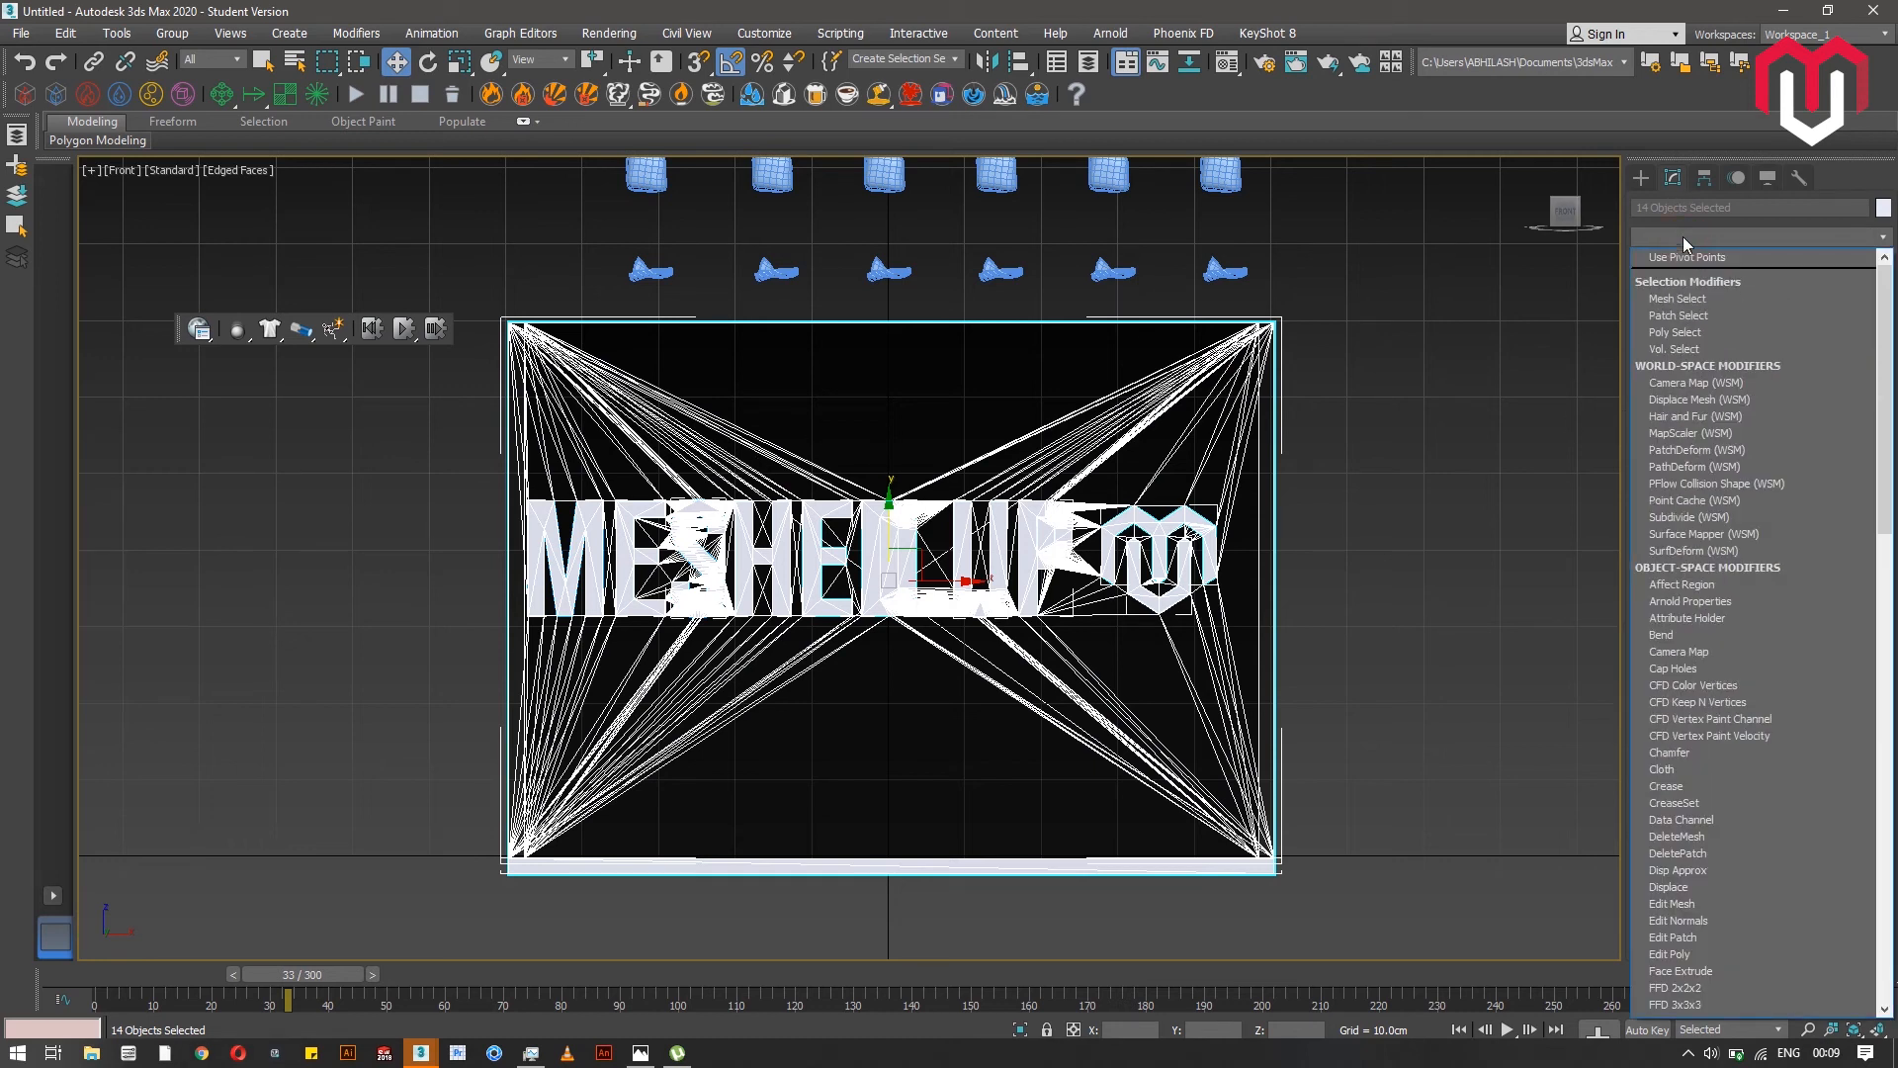
{"action": "key", "text": "m"}
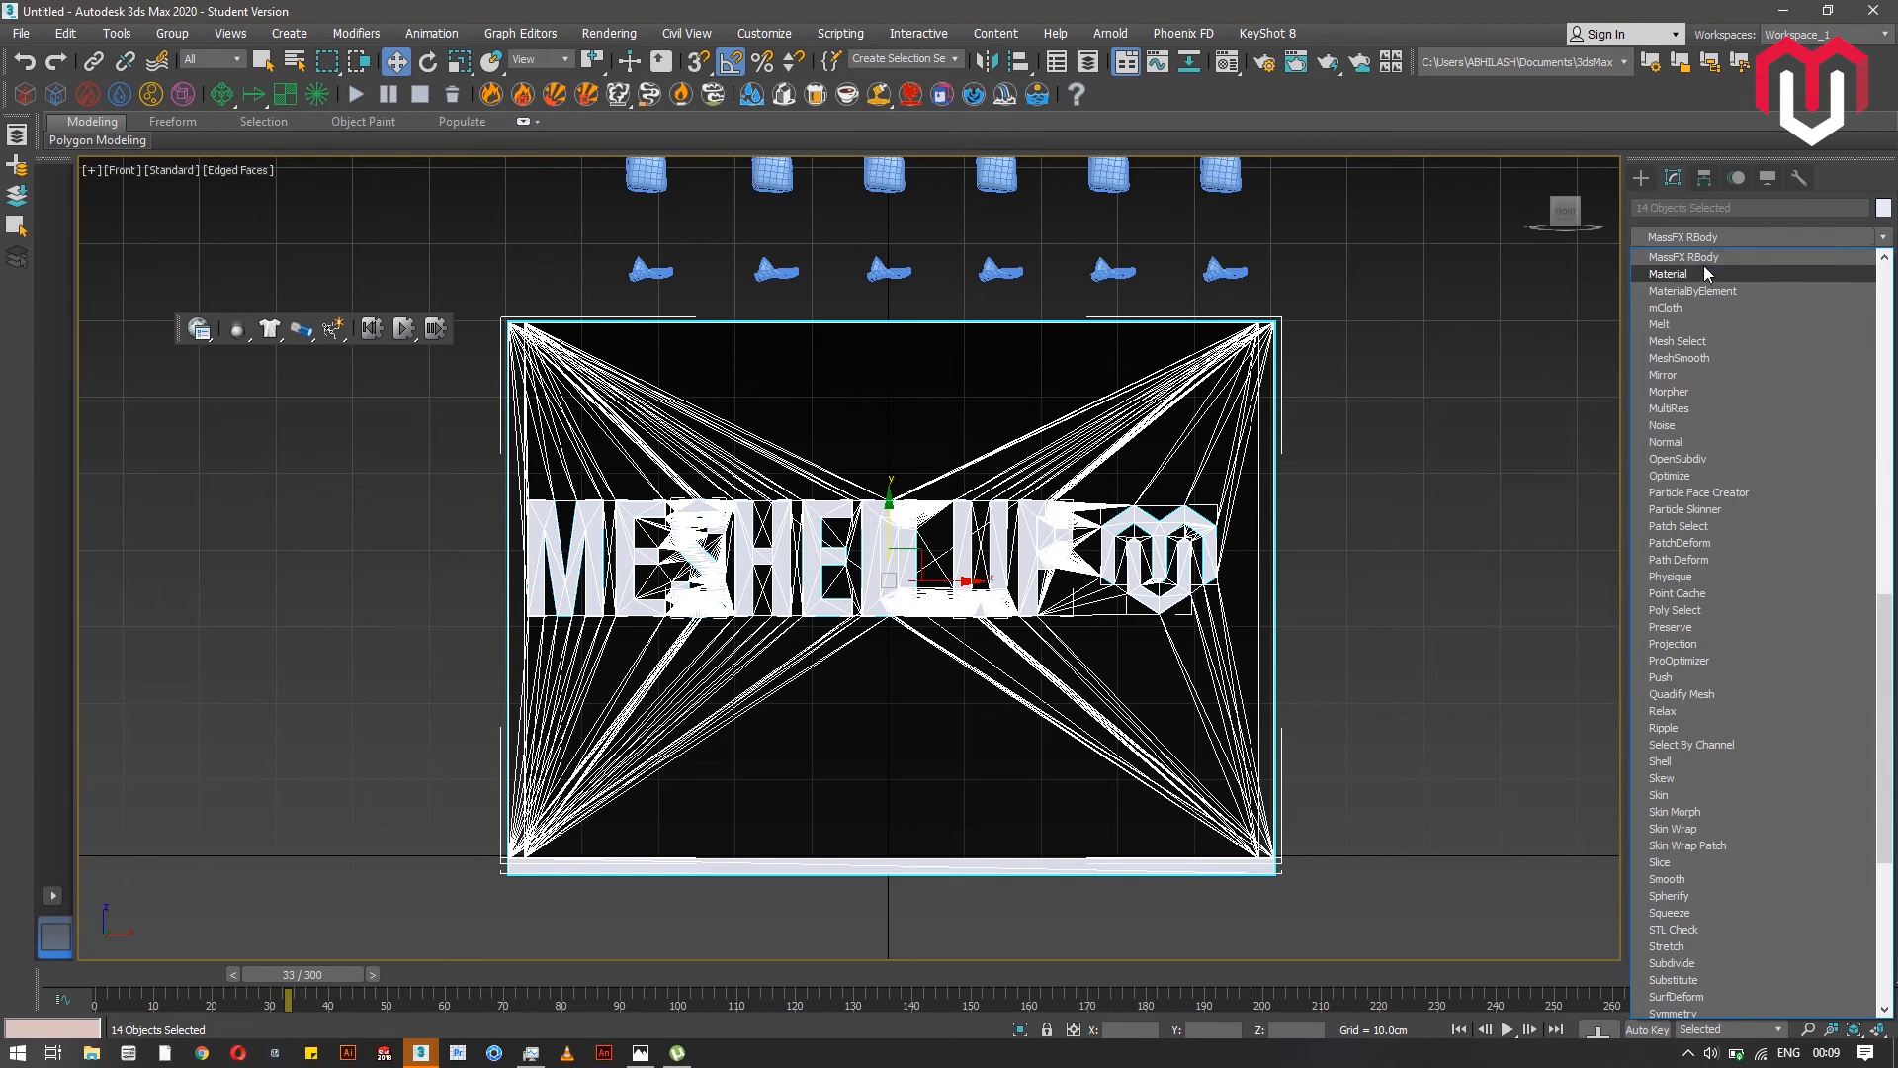
{"action": "key", "text": "Return"}
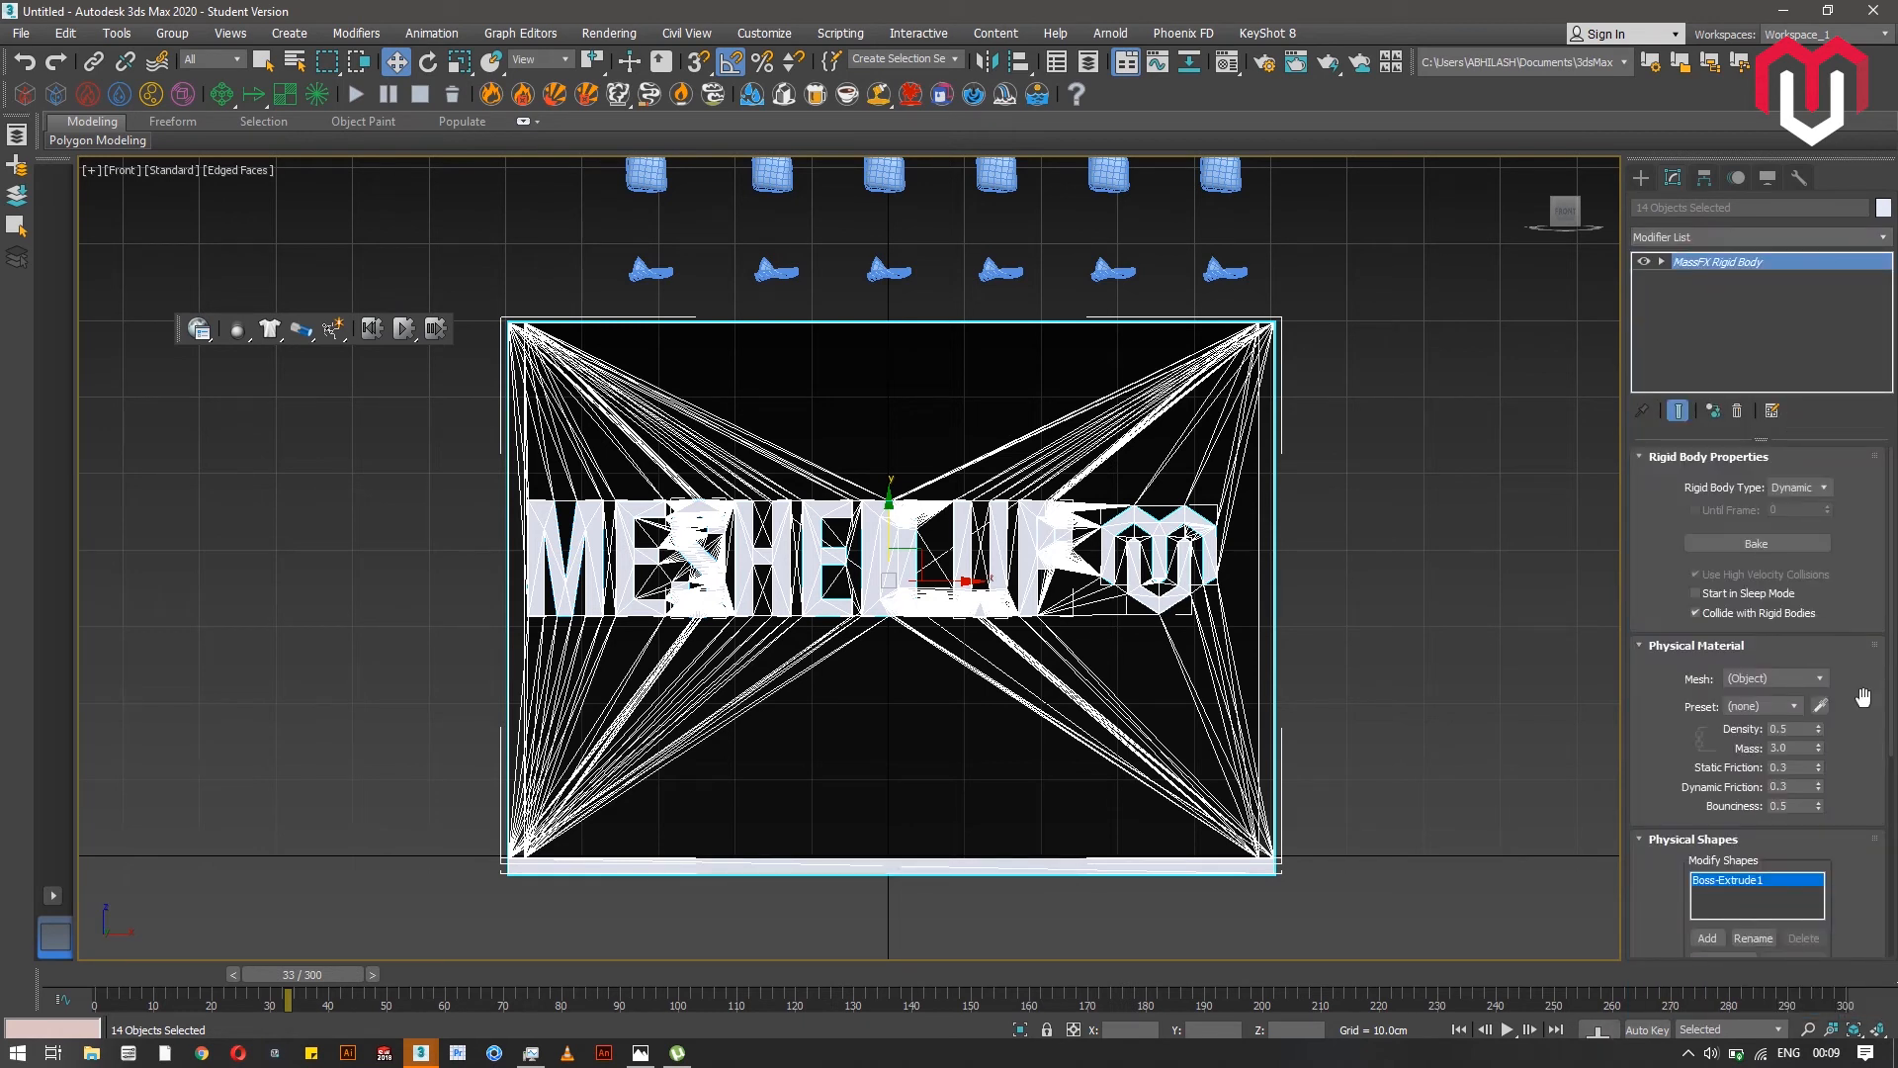
{"action": "left_click", "coordinate": [1817, 486]}
{"action": "left_click", "coordinate": [1785, 531]}
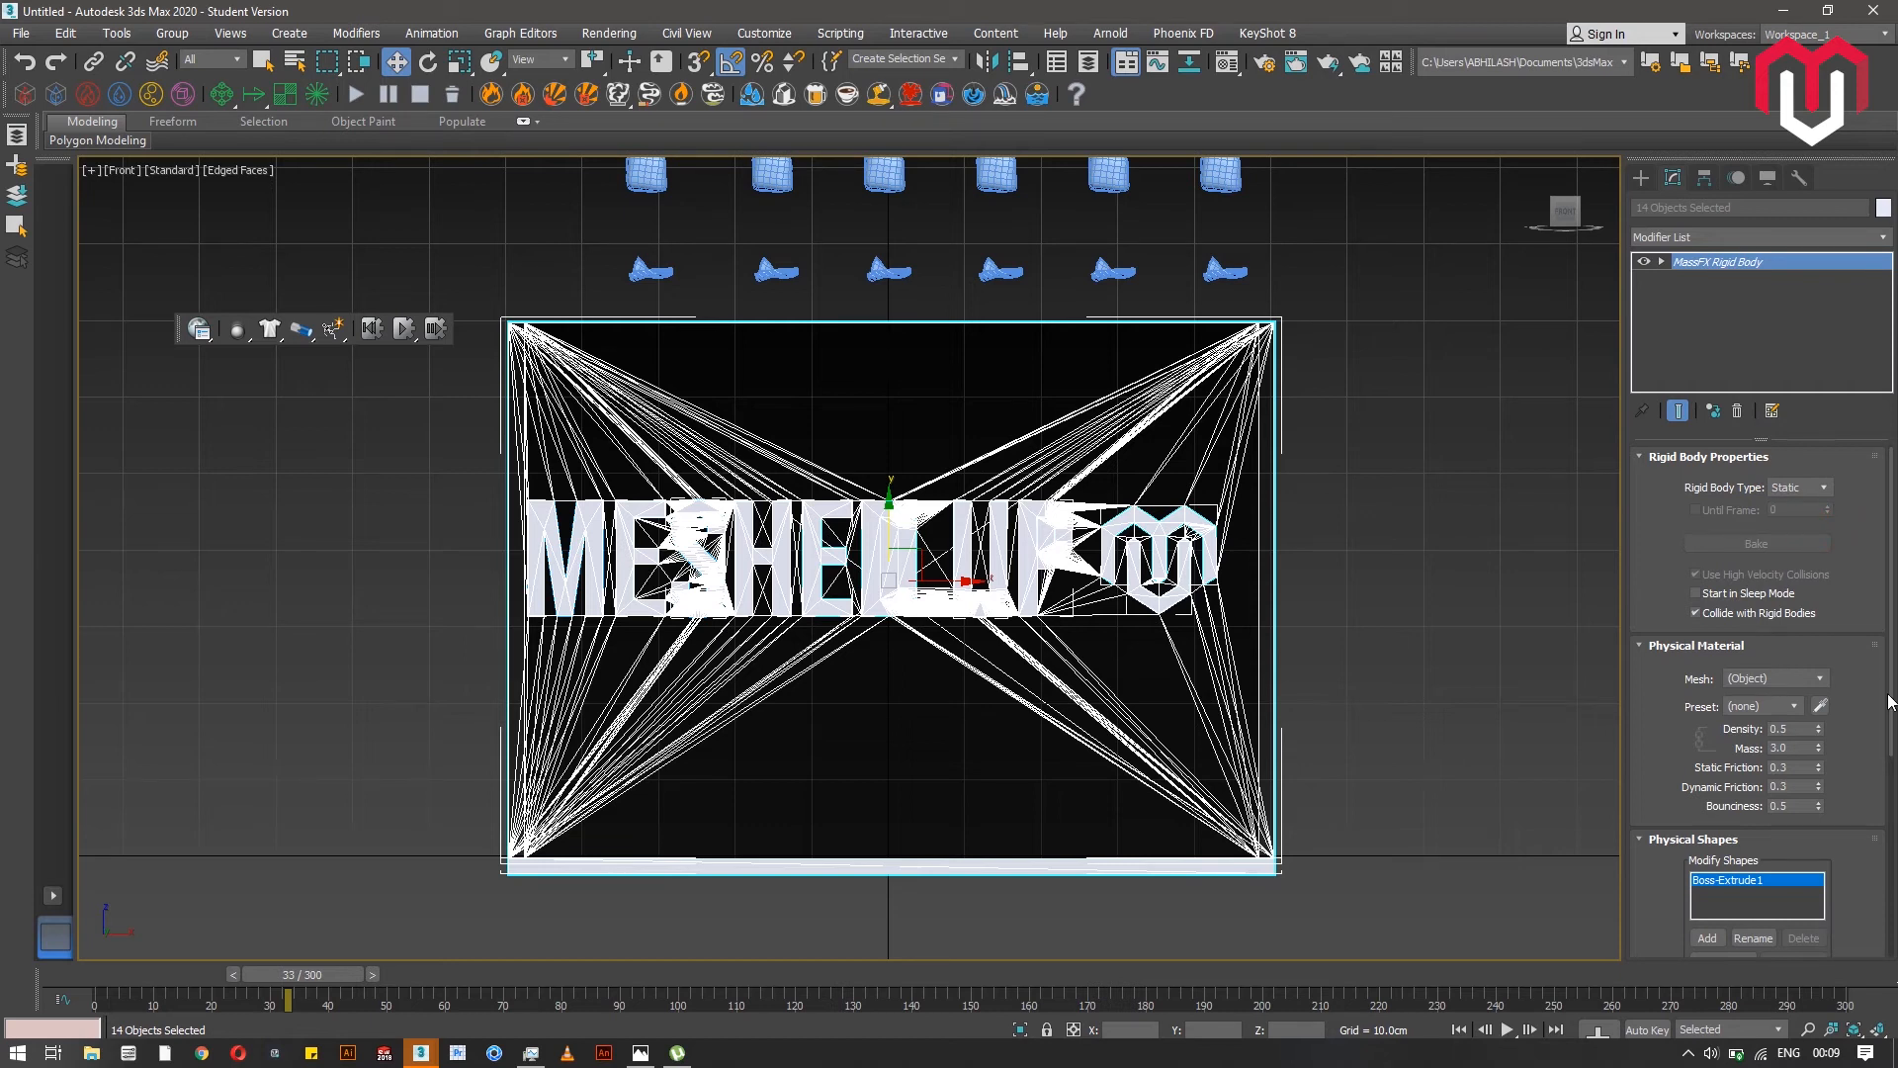
- Set the physical shape type of the box and lettering to Original
{"action": "left_click_drag", "start_coordinate": [1893, 709], "coordinate": [1893, 850]}
{"action": "left_click", "coordinate": [1800, 804]}
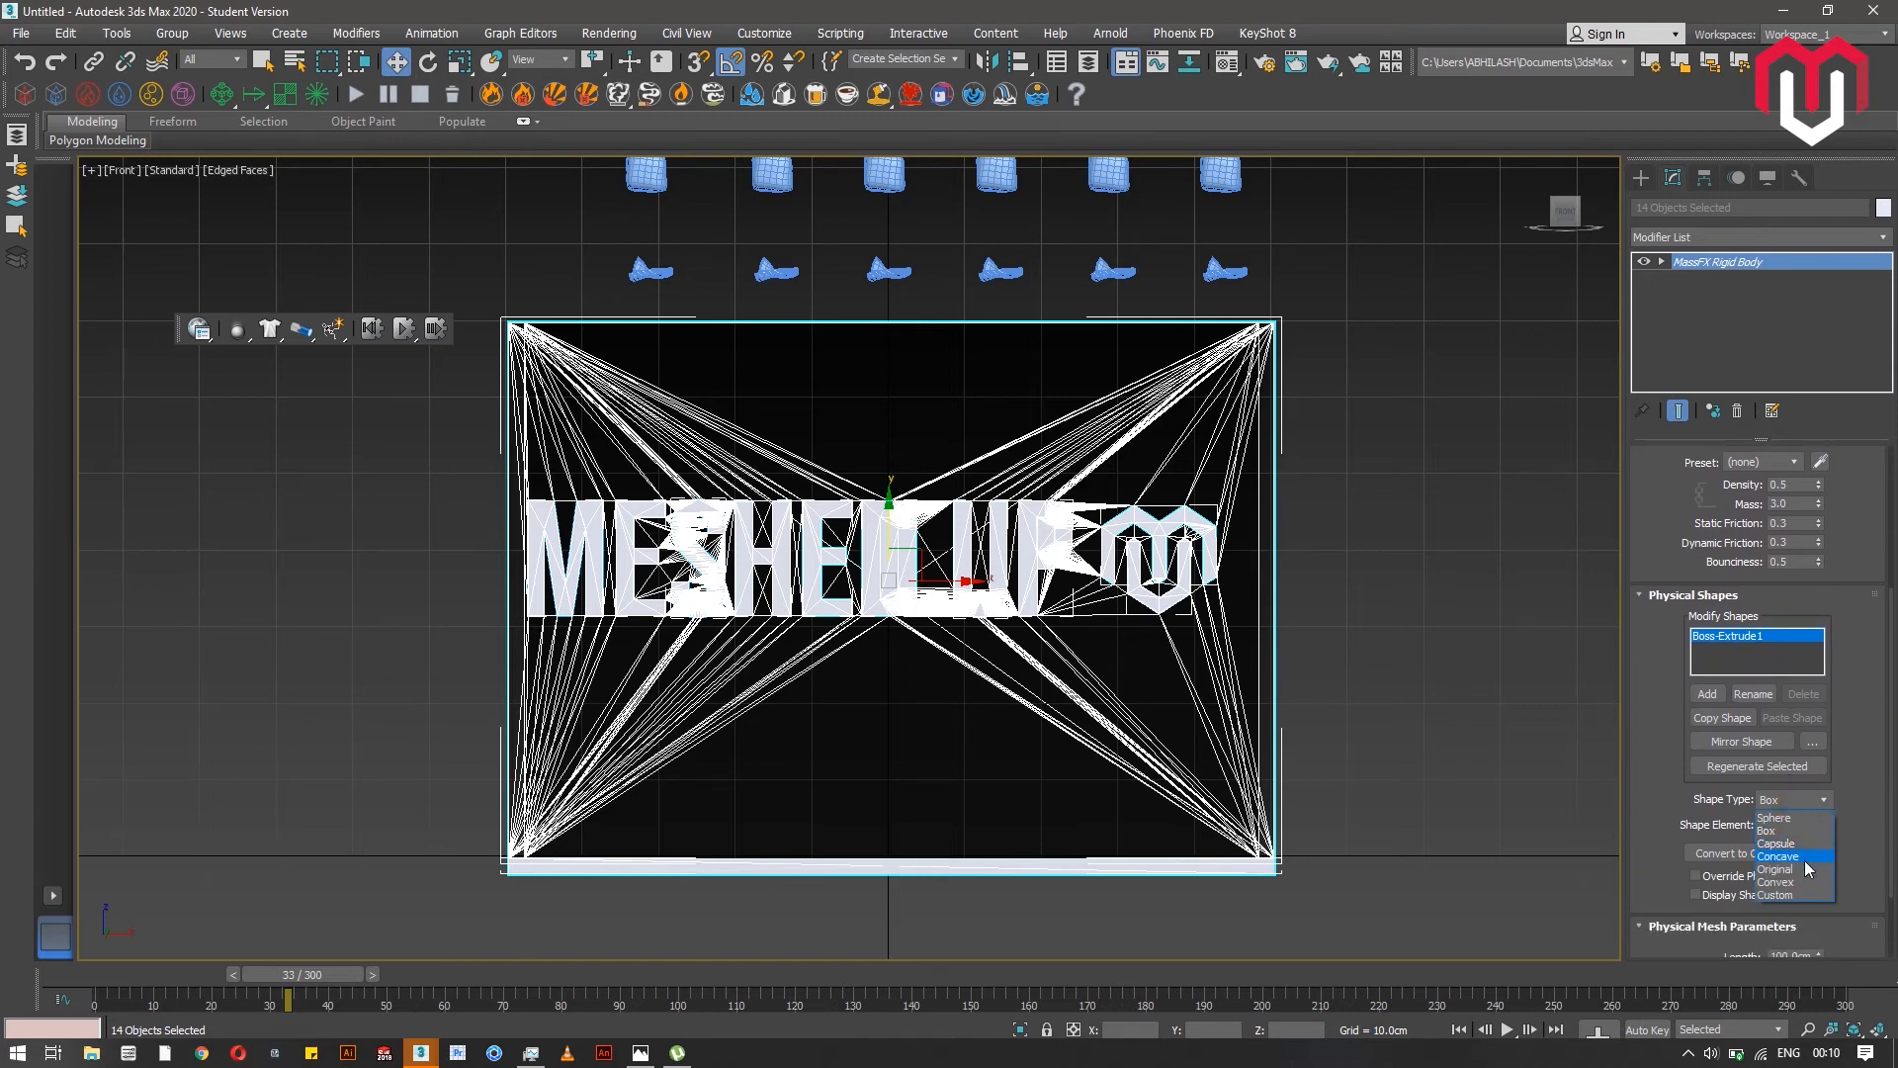
{"action": "left_click", "coordinate": [1792, 871]}
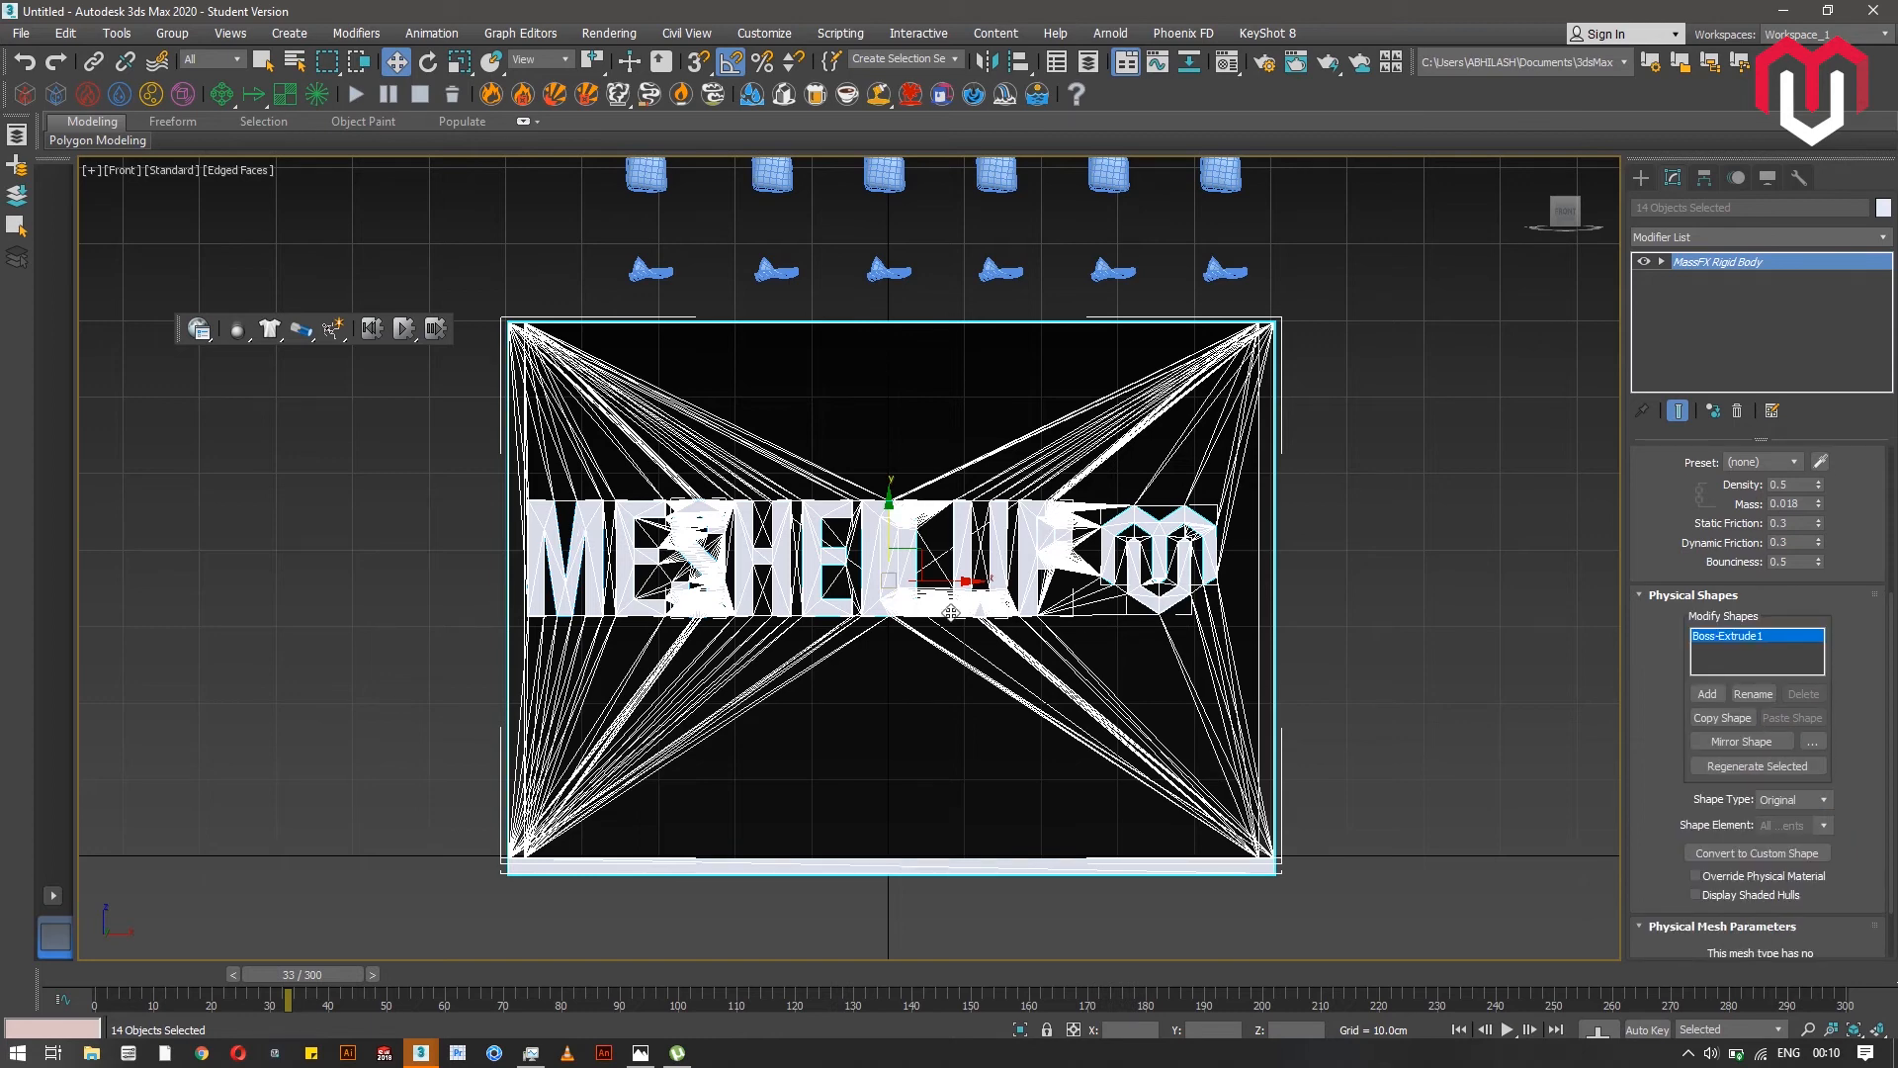
{"action": "middle_click_drag", "start_coordinate": [782, 599], "coordinate": [1332, 521], "text": "alt"}
{"action": "scroll", "coordinate": [1268, 388], "scroll_direction": "down", "scroll_amount": 3}
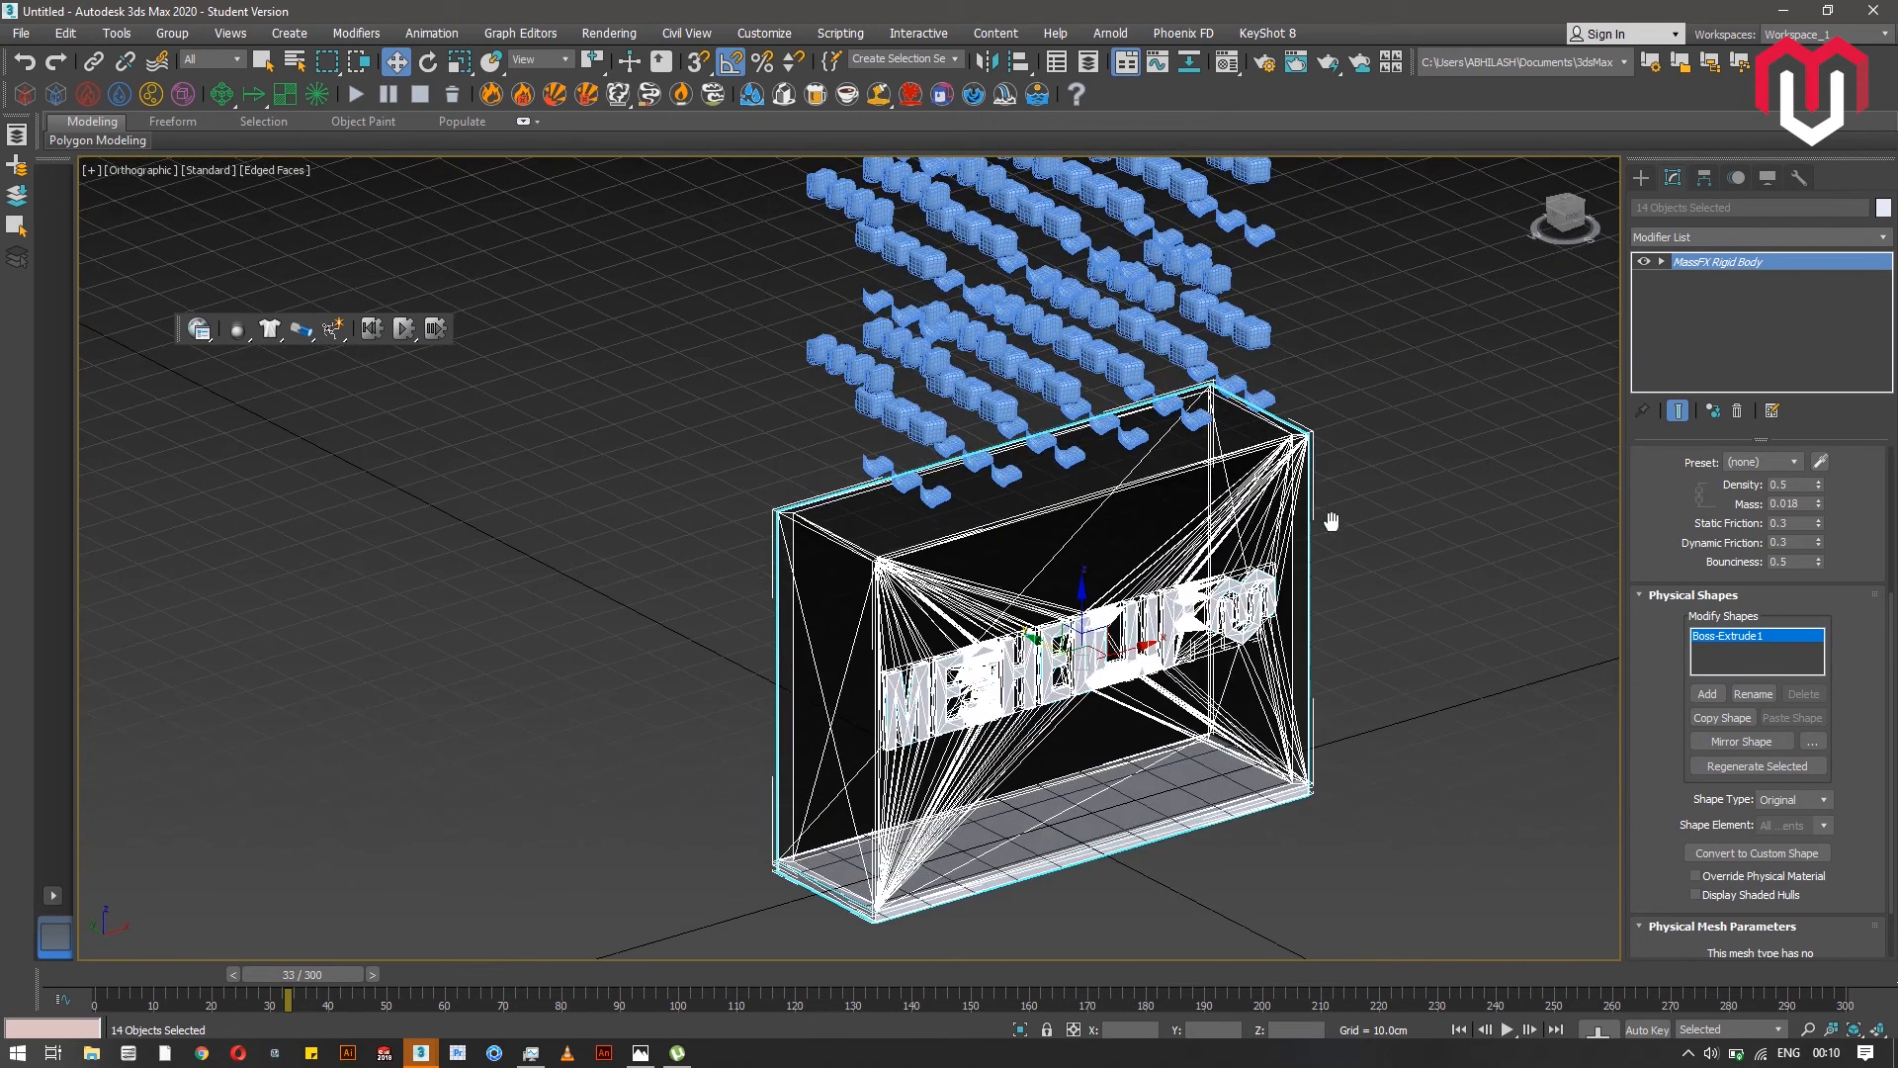
- Review the scene settings in MassFX Tools, glance at the LATEST.max scene, and close MassFX Tools
{"action": "left_click", "coordinate": [203, 336]}
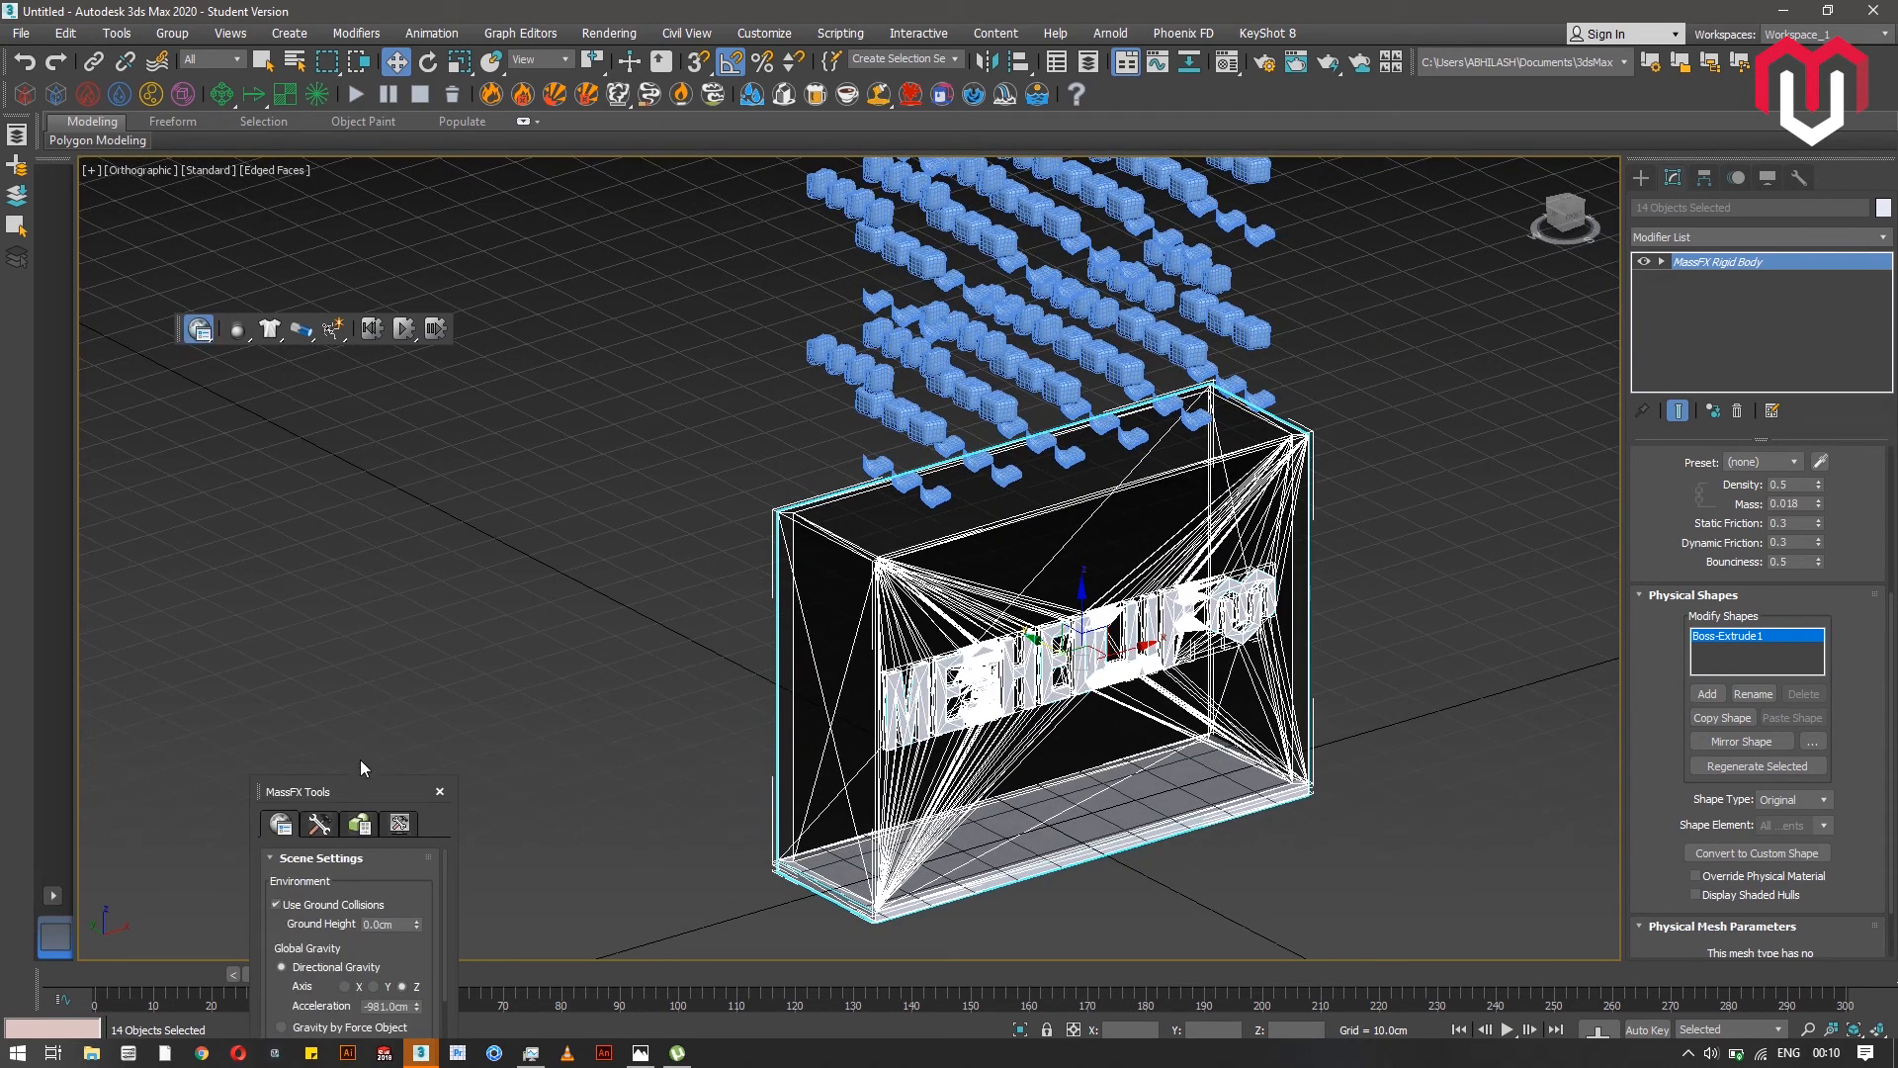
{"action": "left_click_drag", "start_coordinate": [362, 790], "coordinate": [478, 421]}
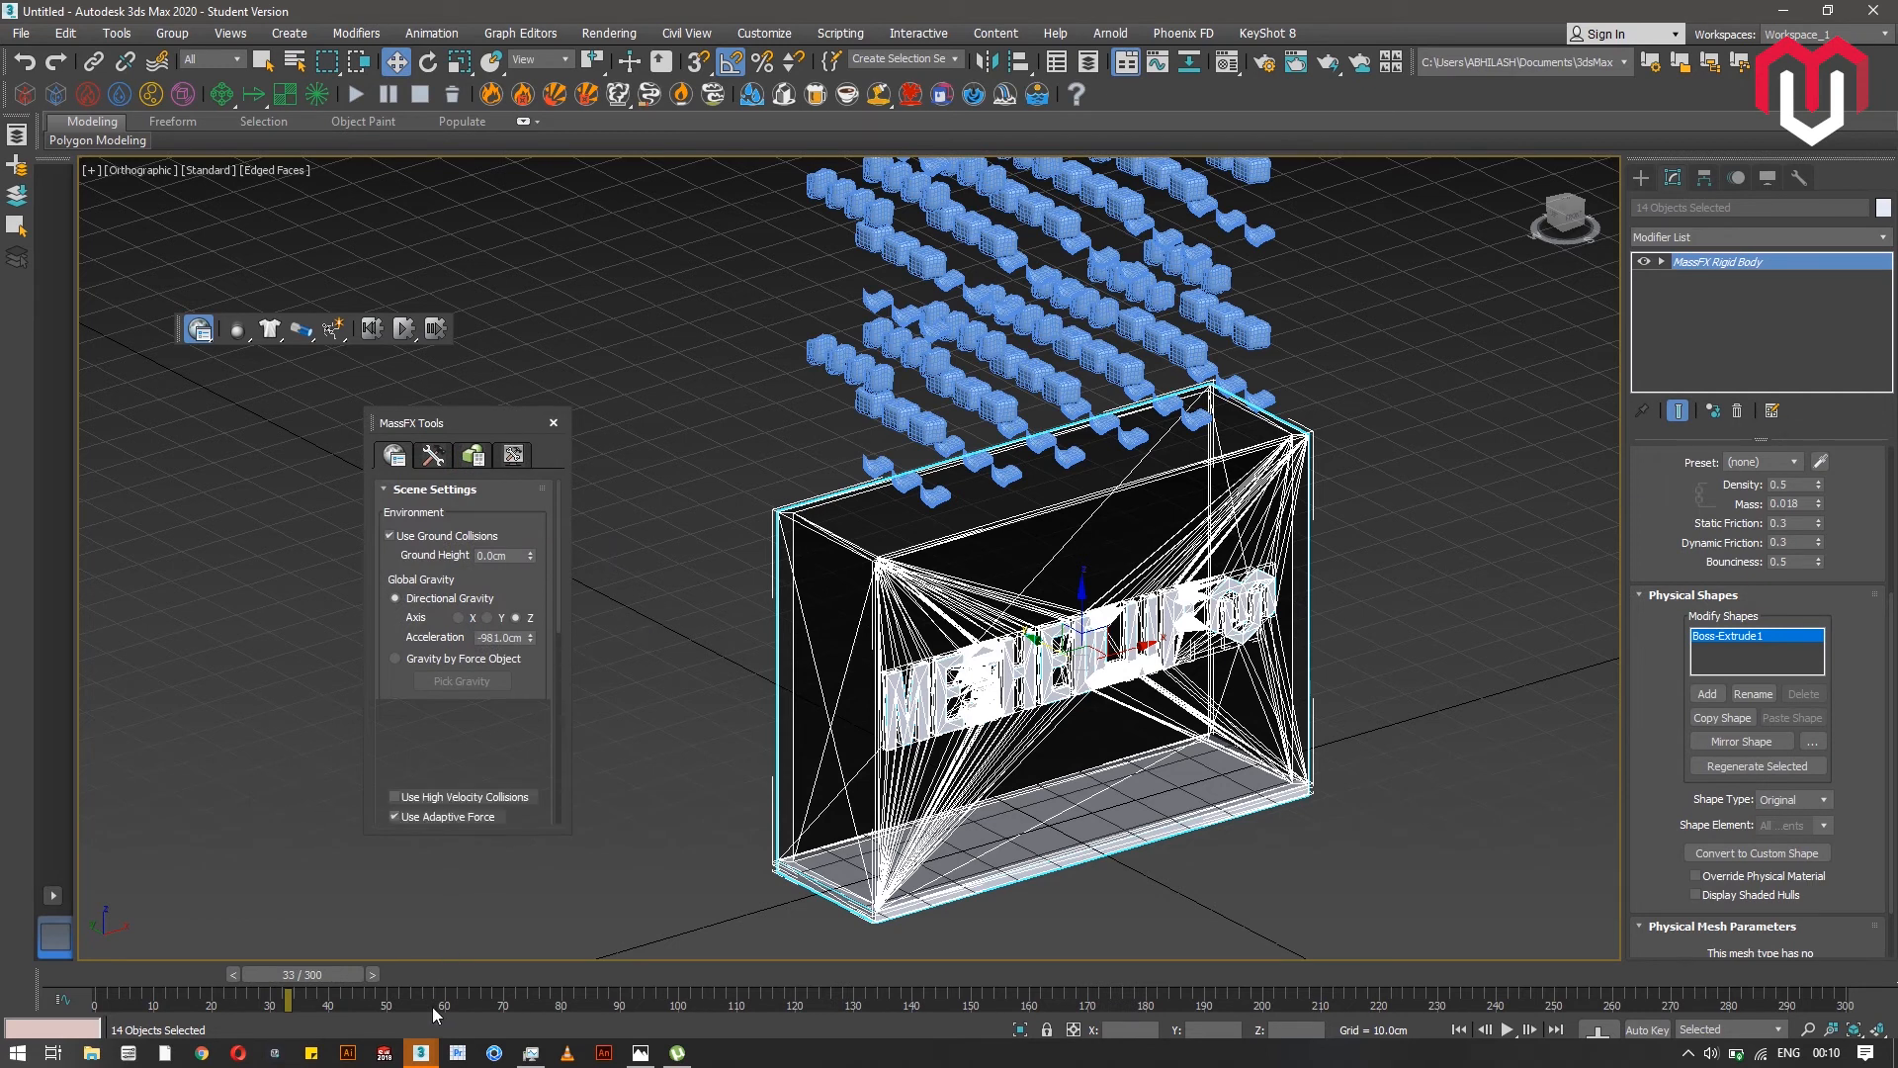
{"action": "mouse_move", "coordinate": [425, 1051]}
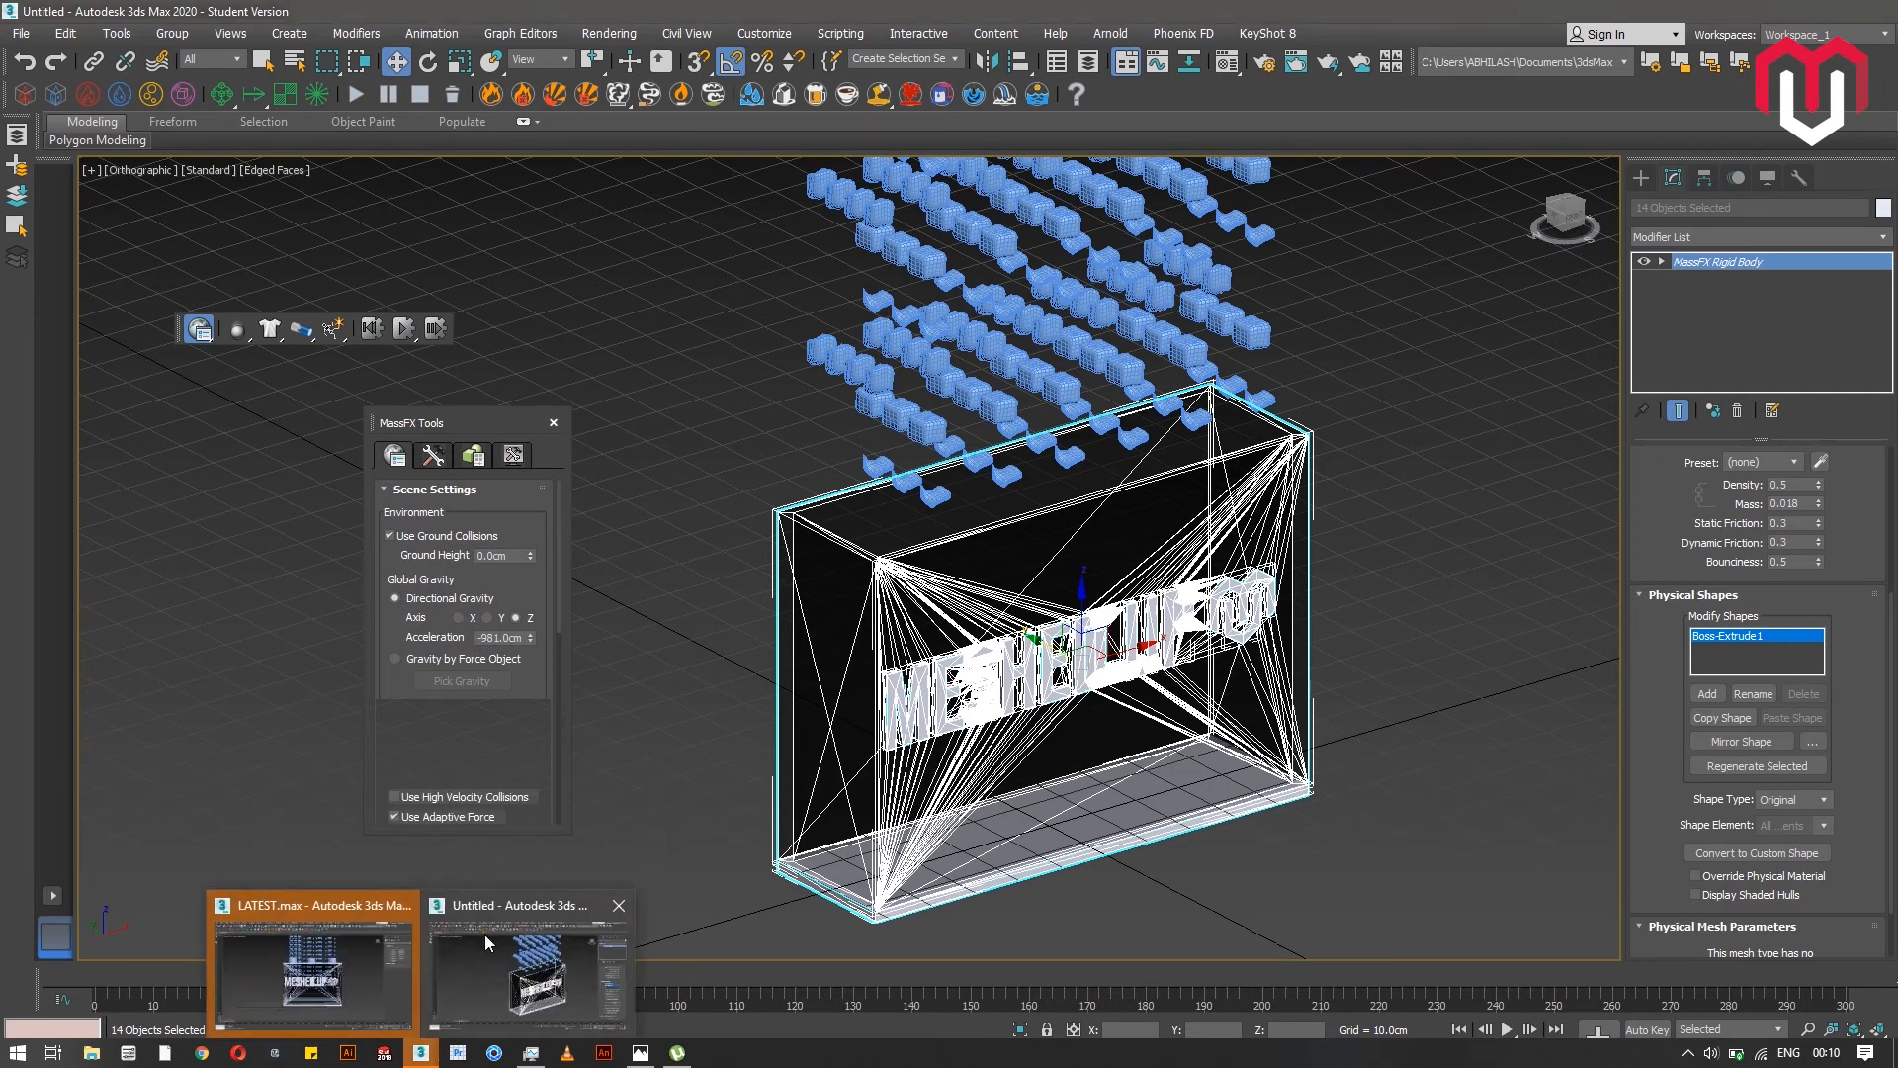
{"action": "left_click", "coordinate": [326, 920]}
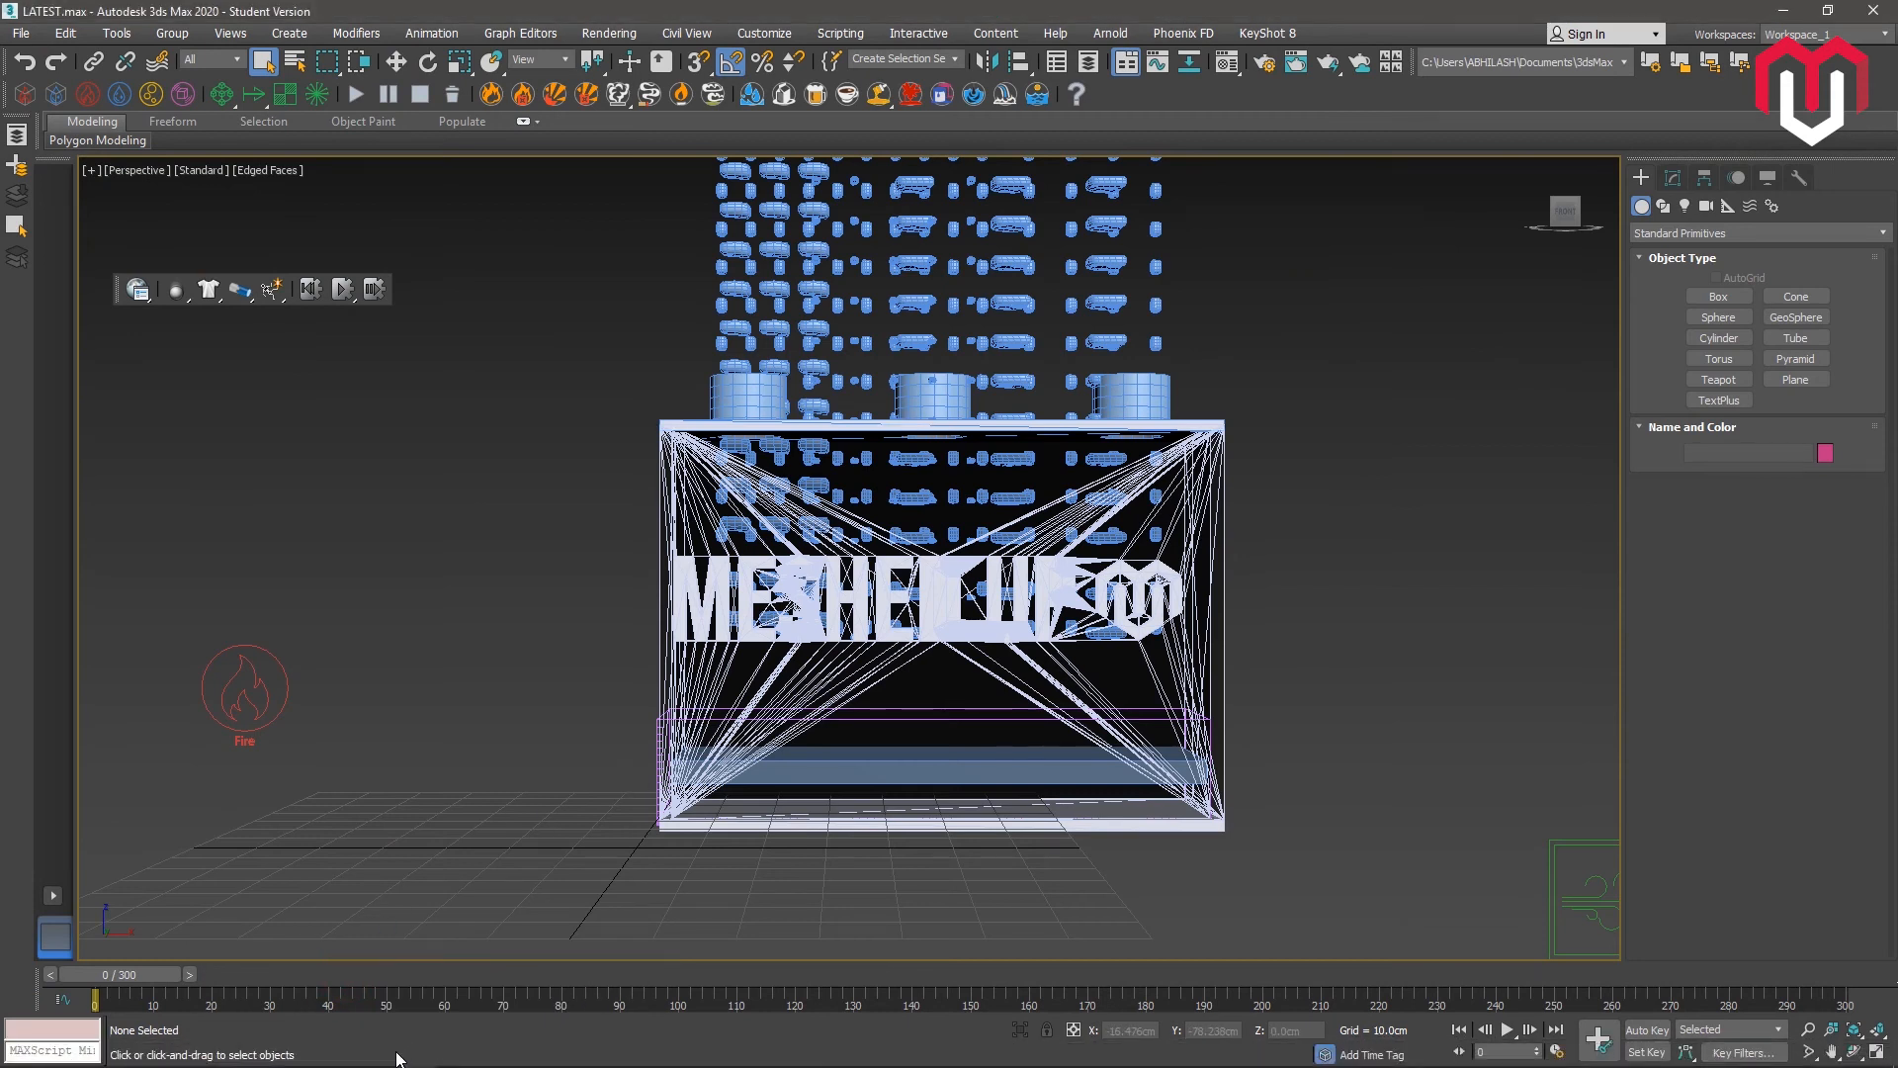
{"action": "mouse_move", "coordinate": [417, 1054]}
{"action": "left_click", "coordinate": [529, 974]}
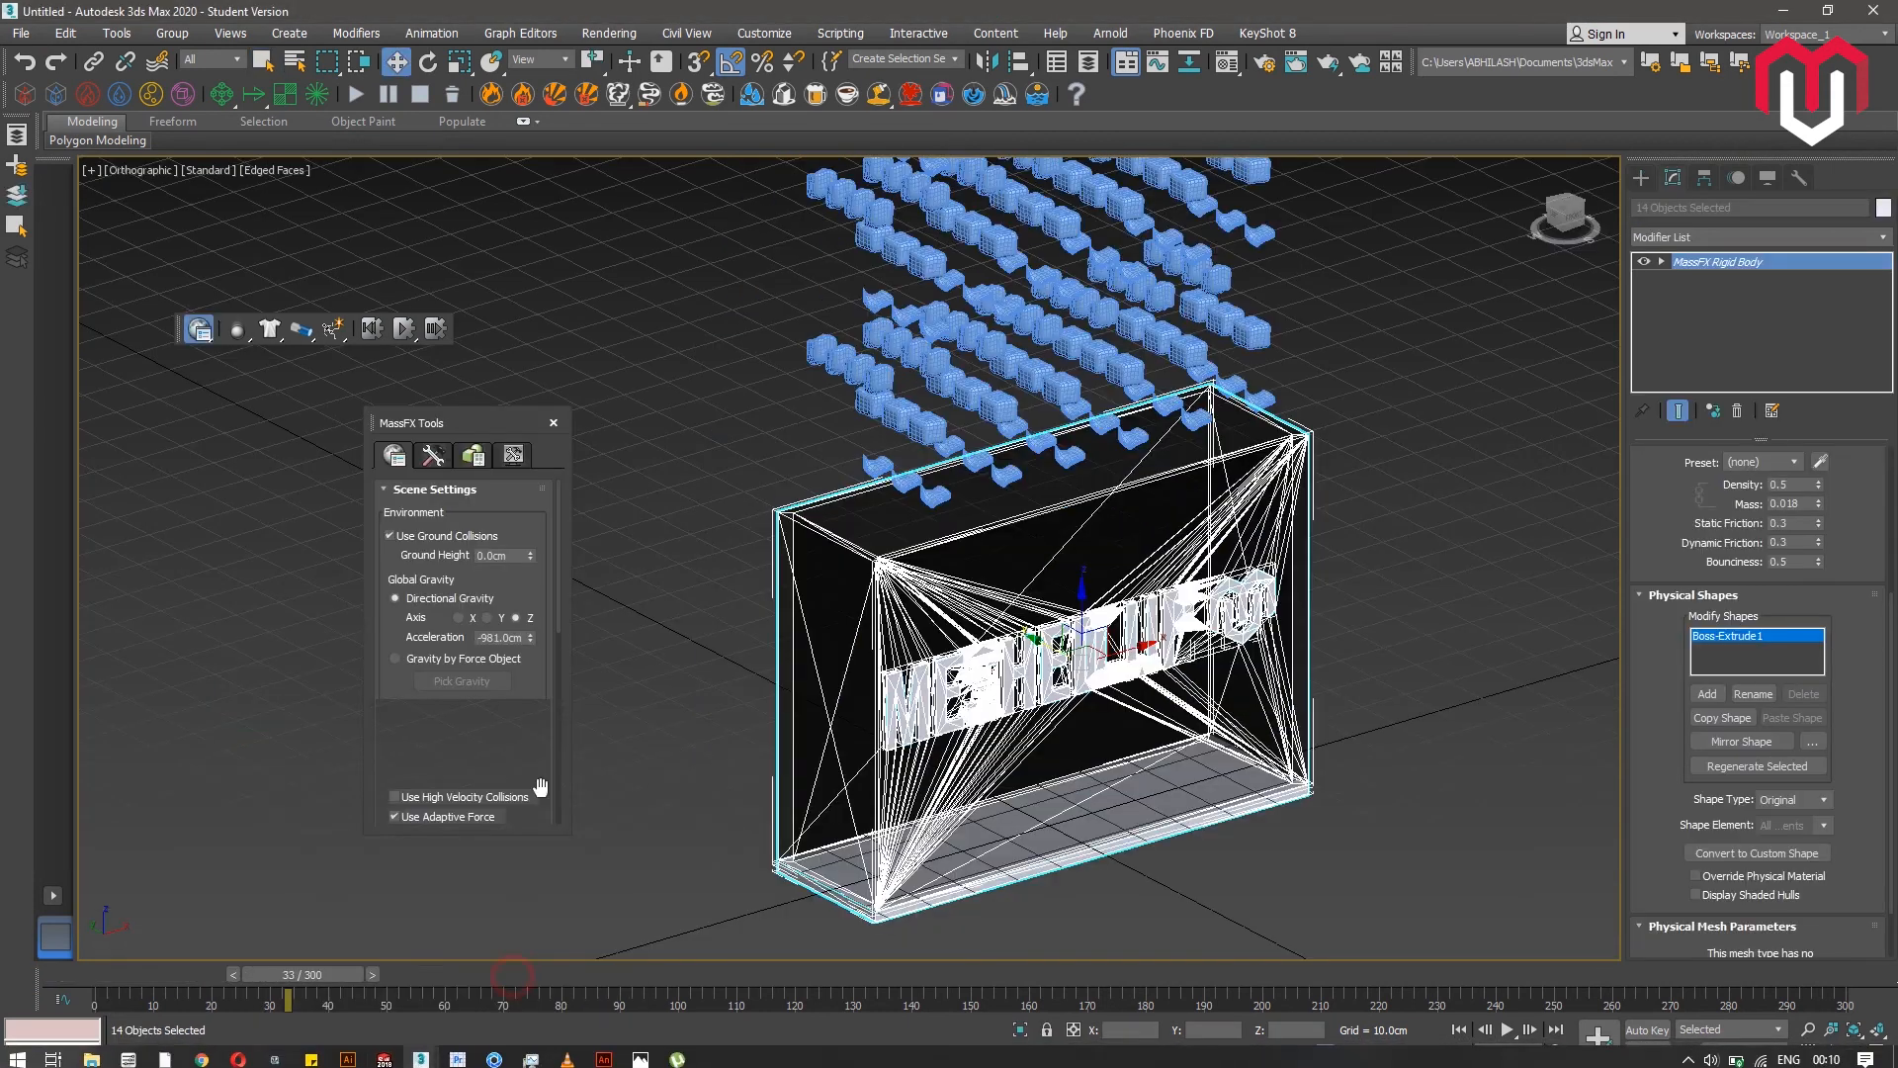
{"action": "mouse_move", "coordinate": [484, 423]}
{"action": "left_mouse_down"}
{"action": "mouse_move", "coordinate": [488, 401]}
{"action": "mouse_move", "coordinate": [485, 445]}
{"action": "mouse_move", "coordinate": [499, 429]}
{"action": "left_mouse_up"}
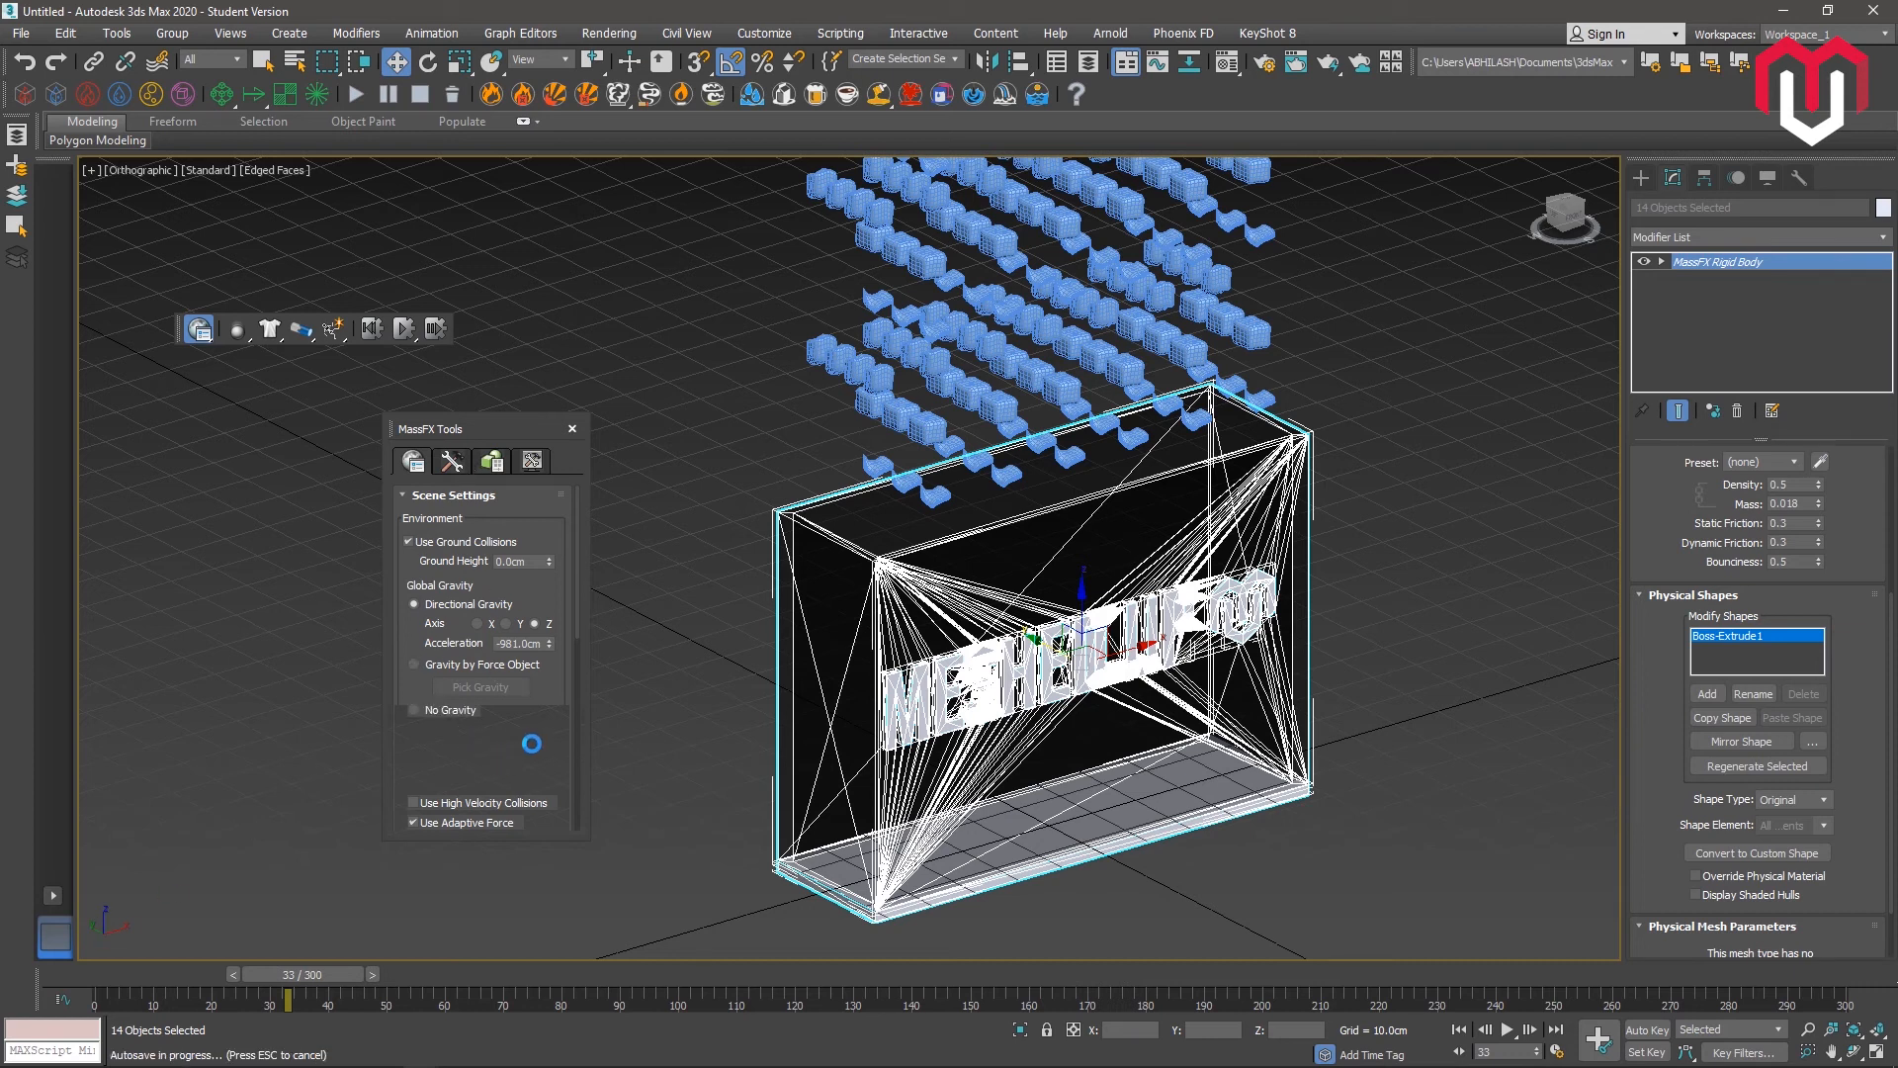
{"action": "left_click_drag", "start_coordinate": [578, 613], "coordinate": [578, 797]}
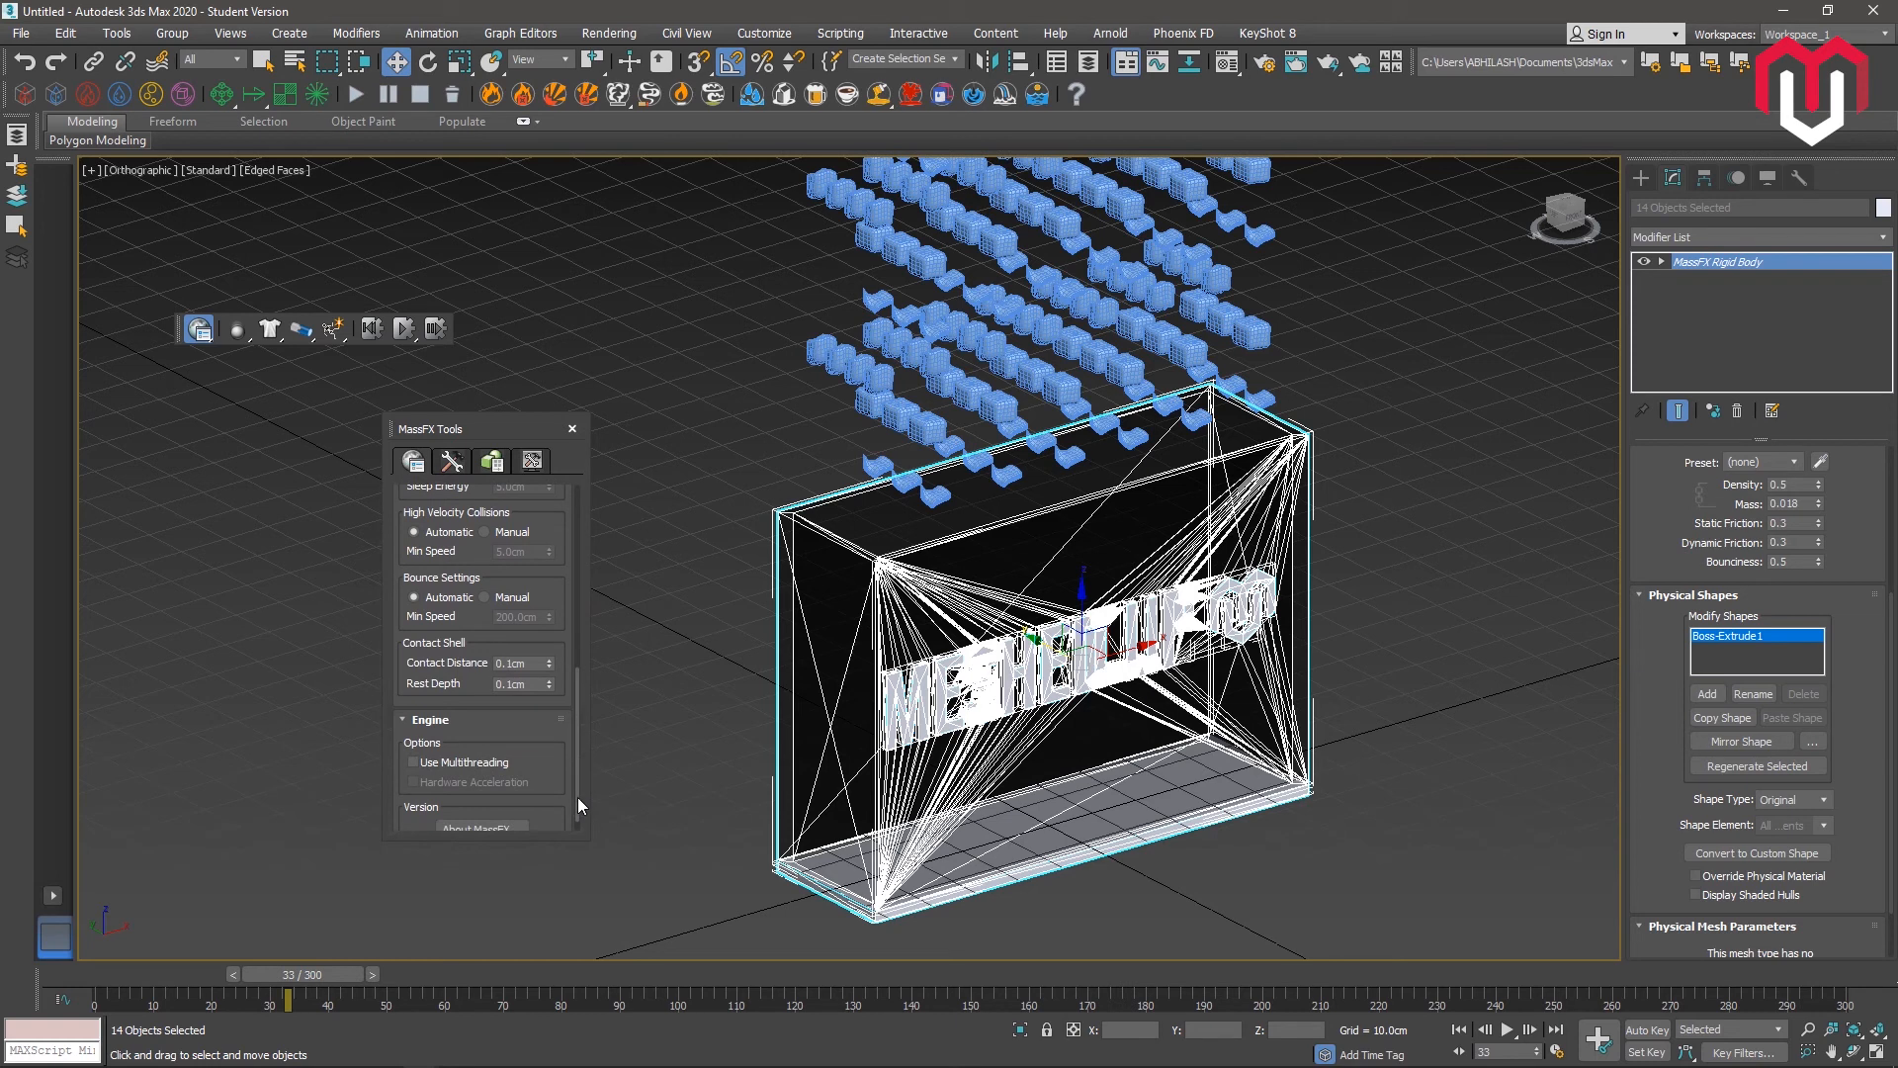
{"action": "left_click", "coordinate": [570, 429]}
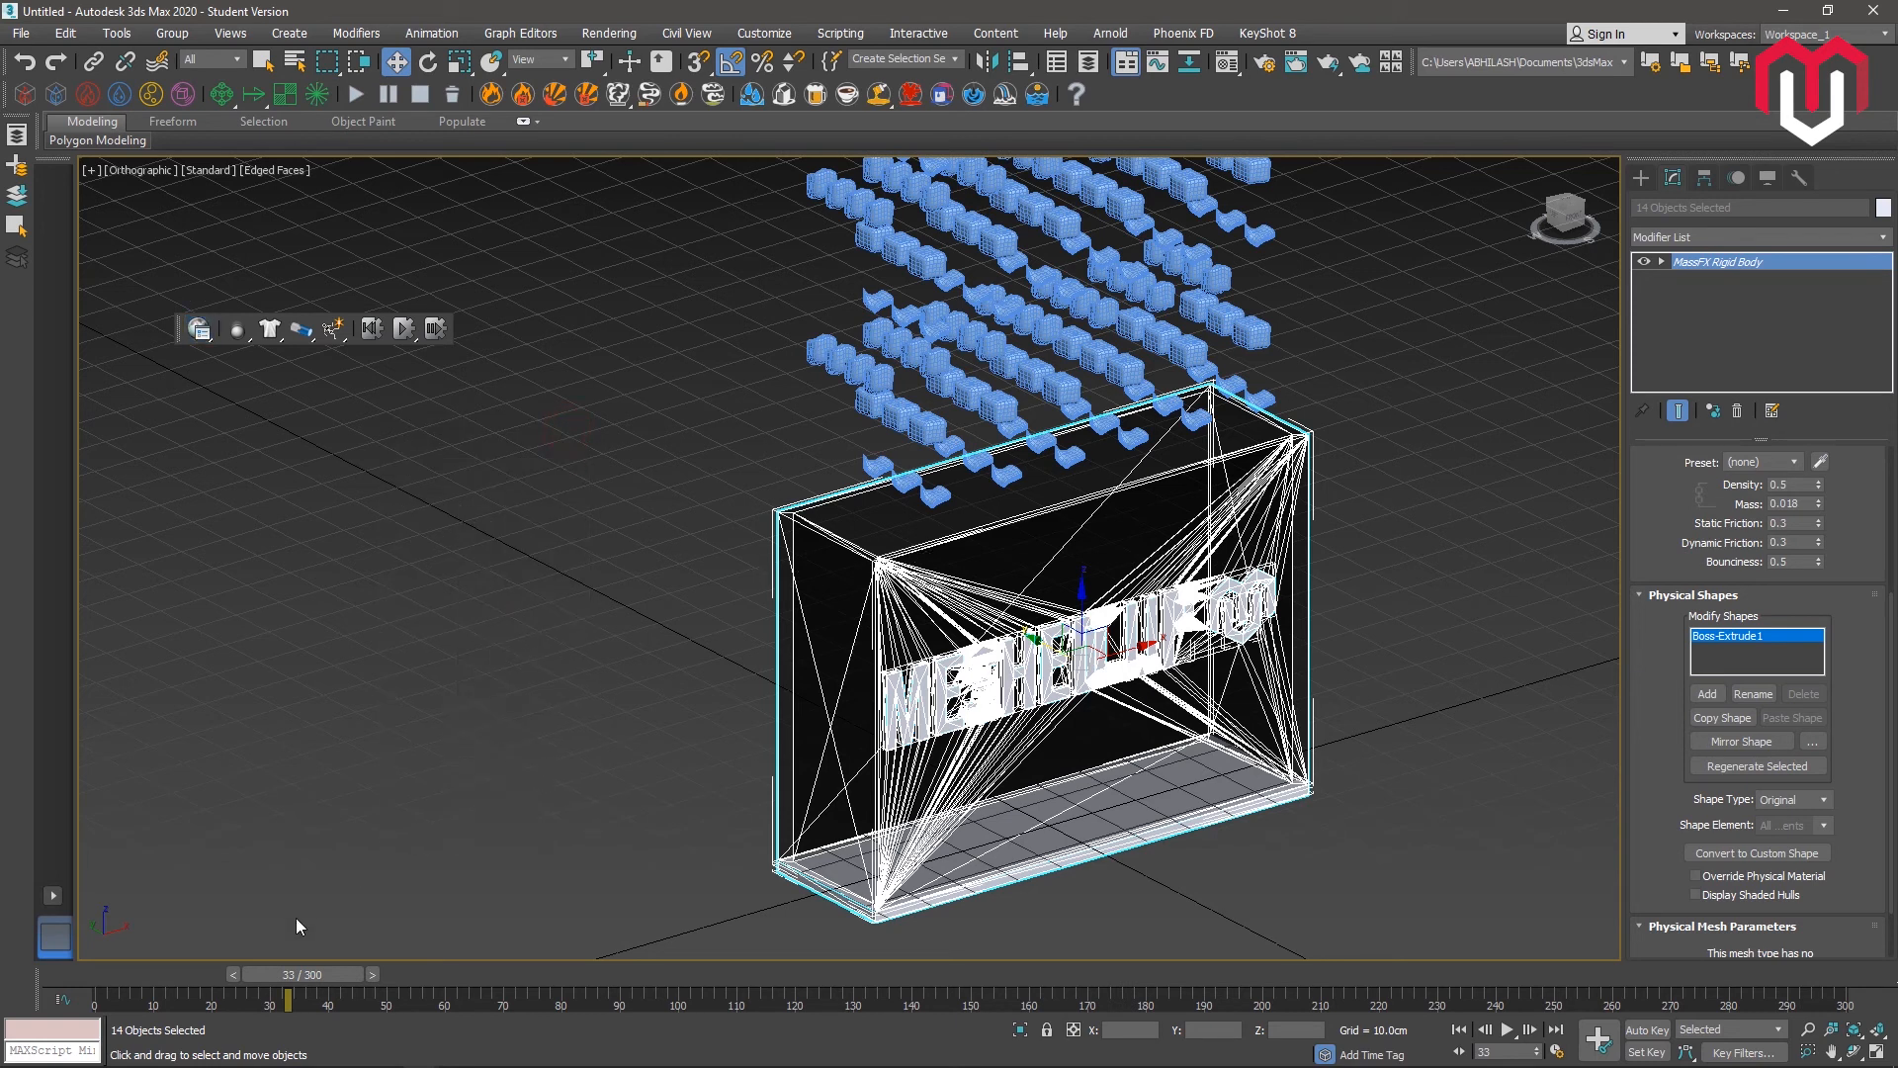
- Rewind the timeline to frame 0 and set the animation length to 100 frames in the time configuration
{"action": "left_click_drag", "start_coordinate": [301, 976], "coordinate": [111, 970]}
{"action": "key", "text": "w"}
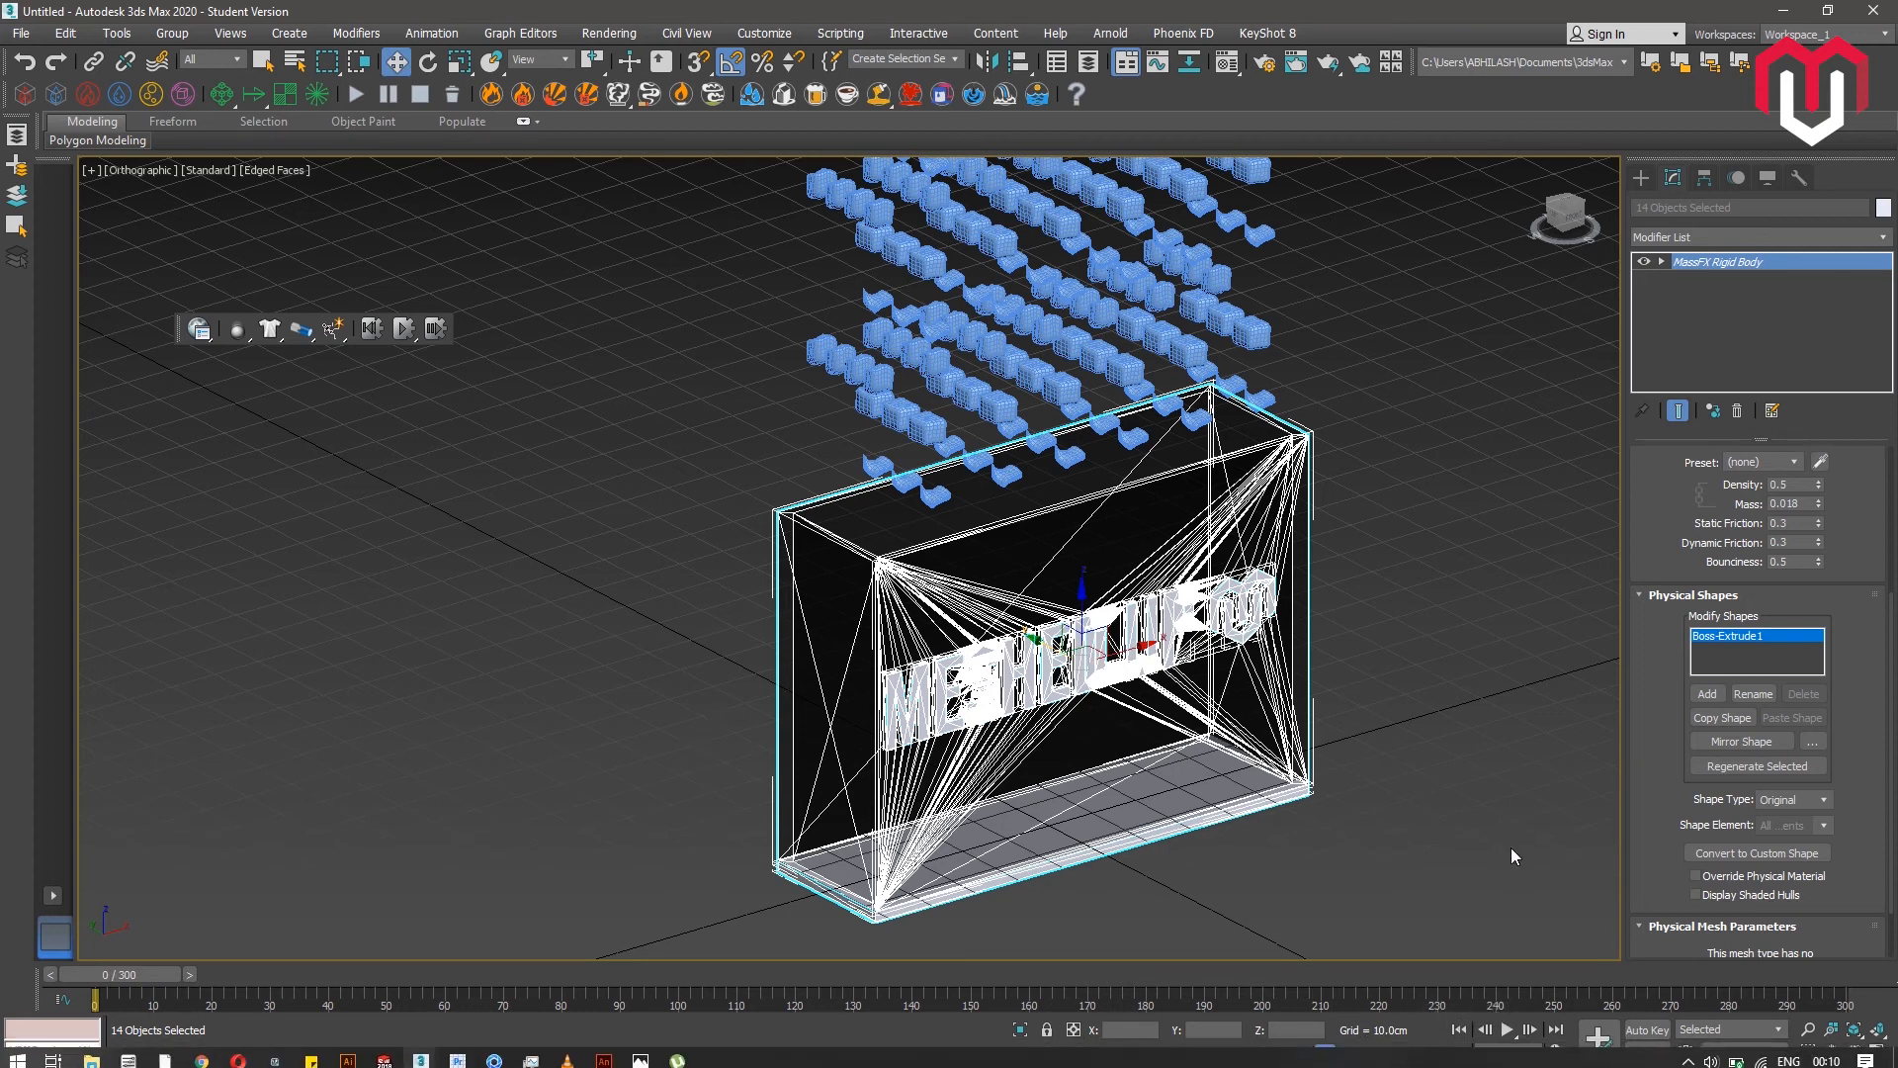
{"action": "left_click", "coordinate": [1556, 1051]}
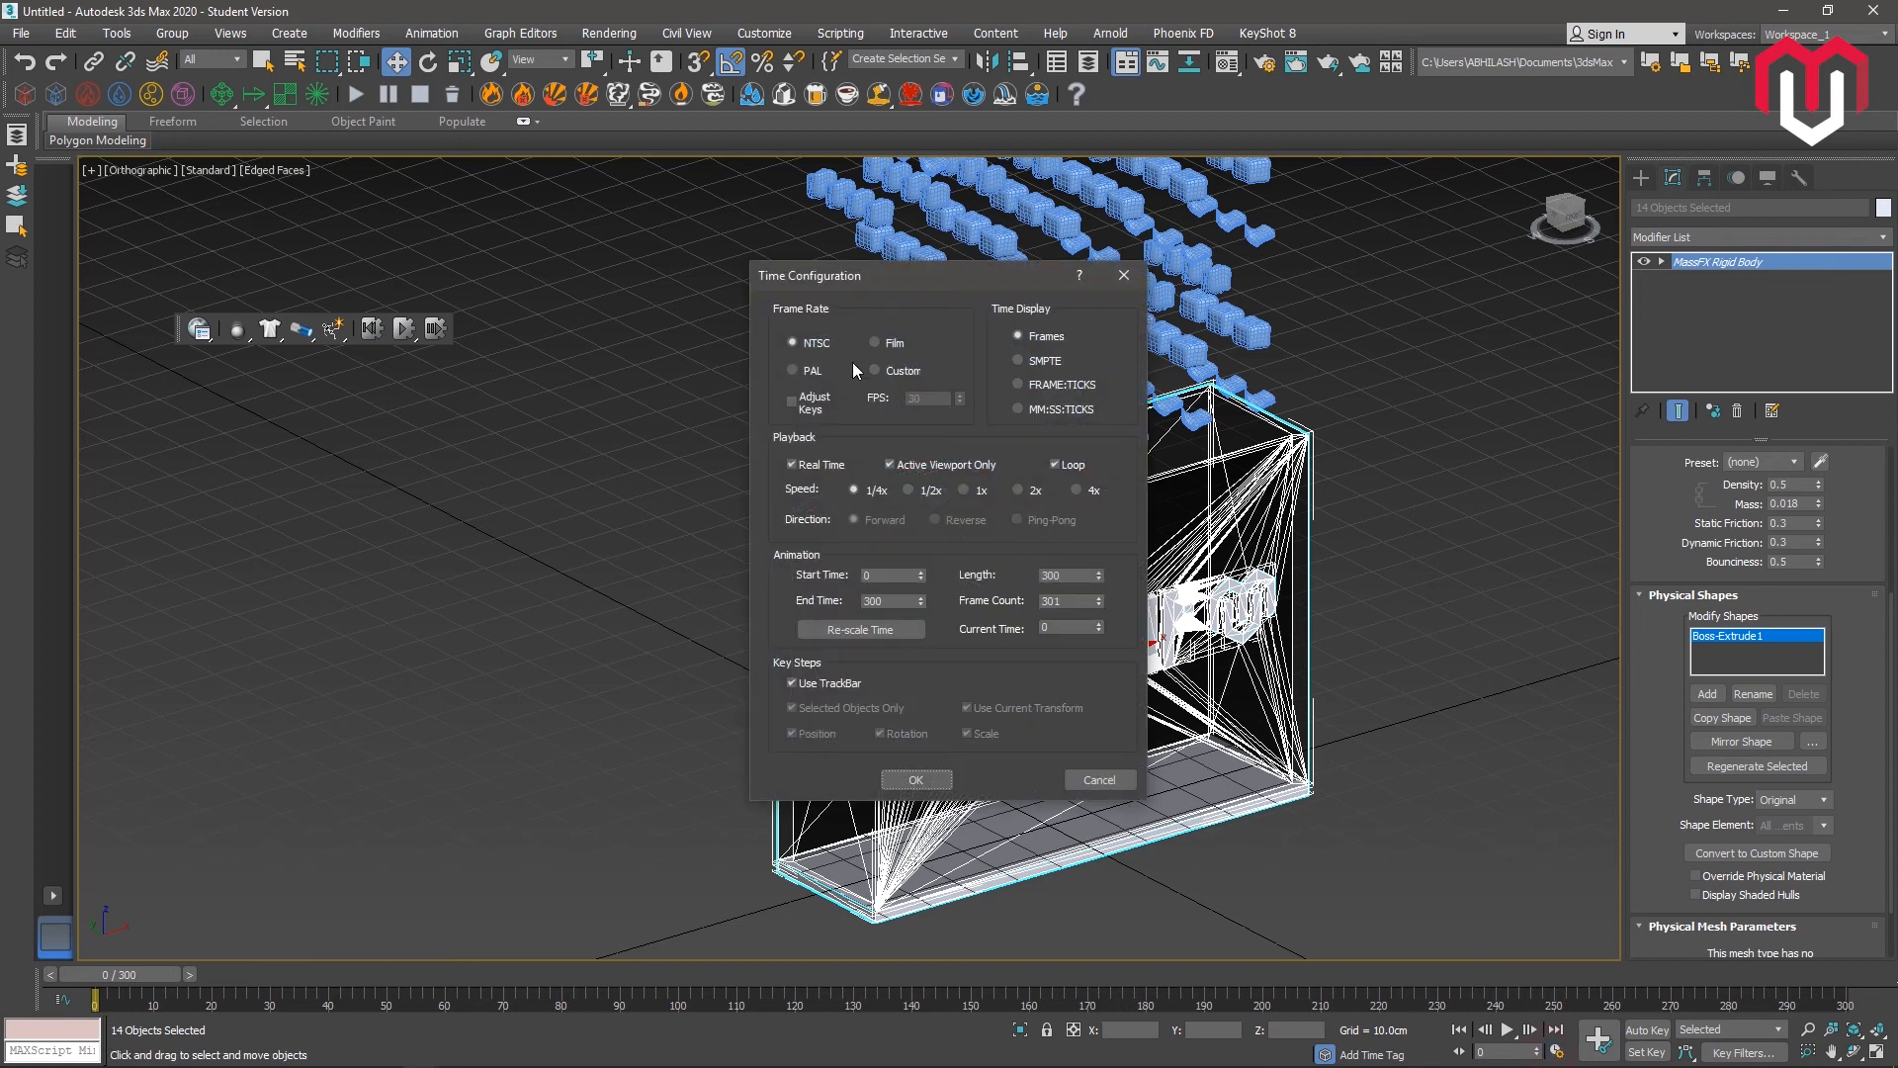
{"action": "left_click", "coordinate": [1072, 576]}
{"action": "key", "text": "Return"}
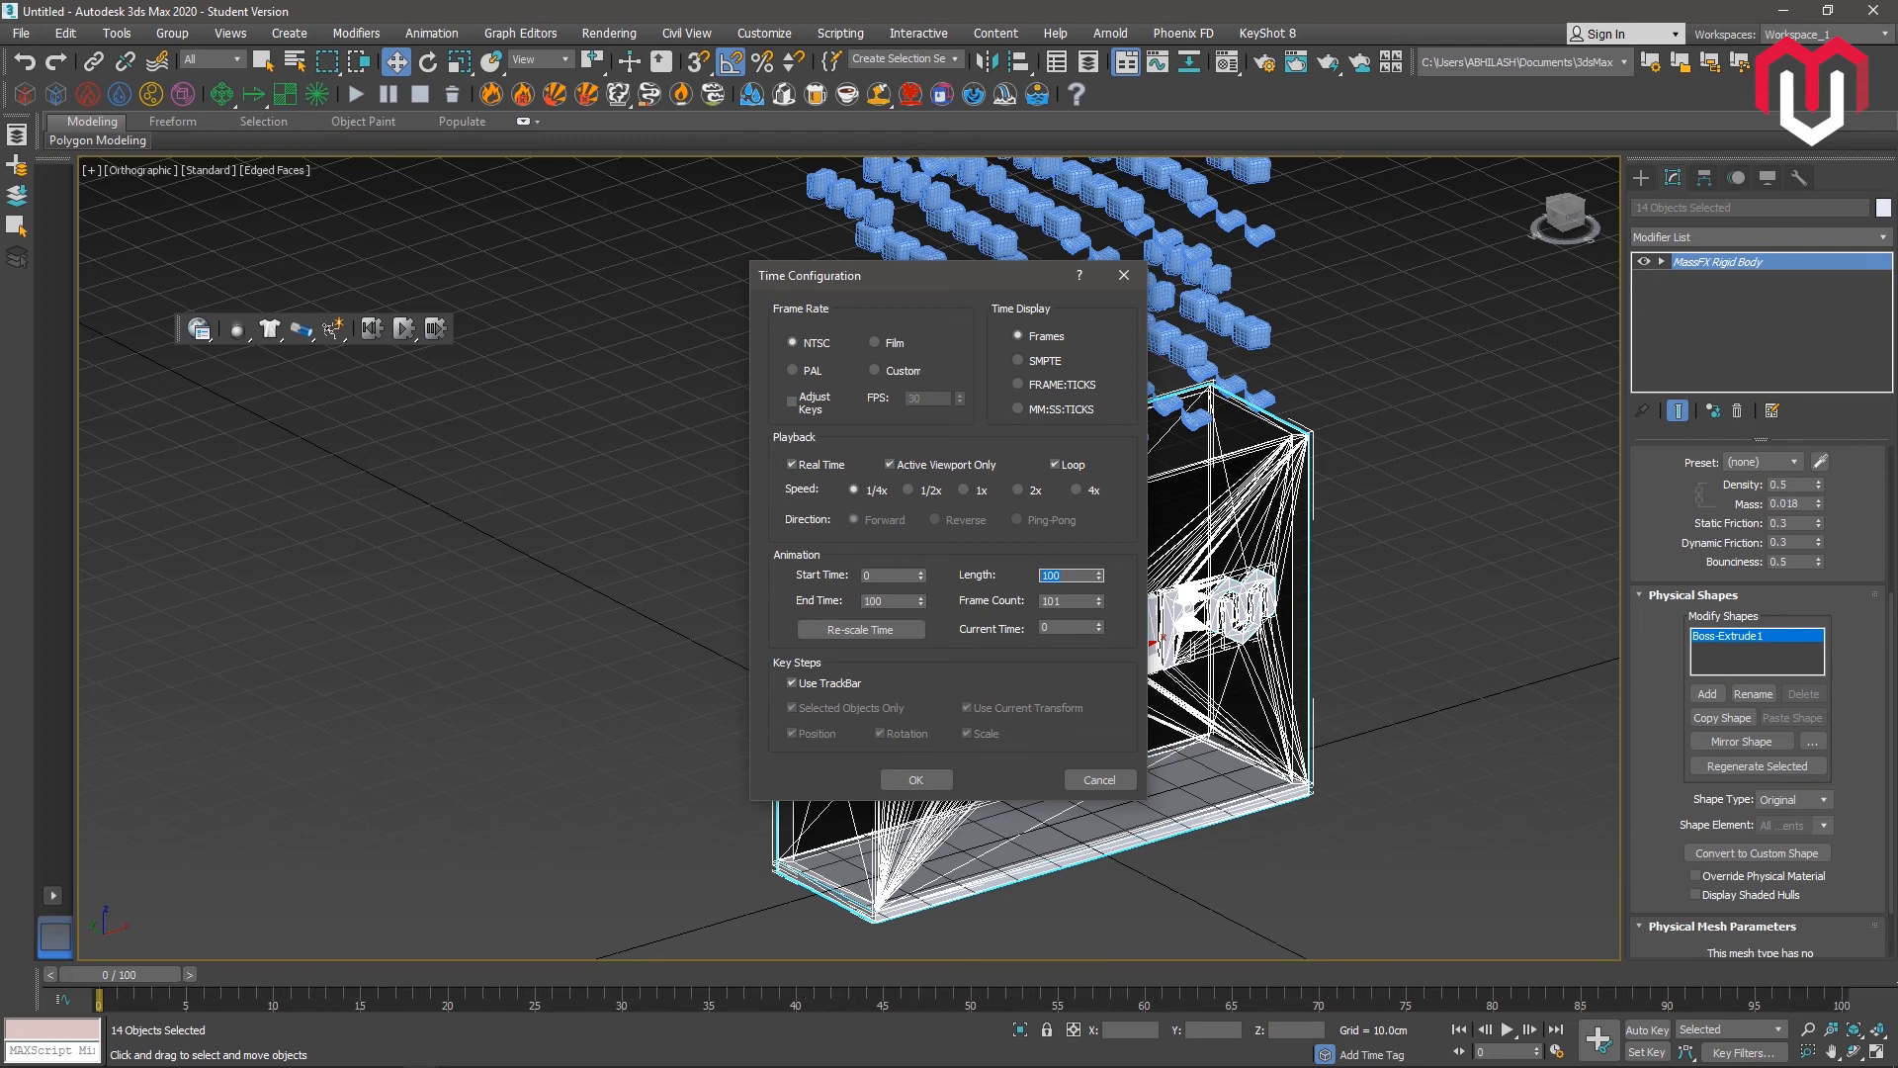
{"action": "left_click", "coordinate": [915, 780]}
- Run the MassFX simulation to preview the rocks dropping into the lettered box
{"action": "scroll", "coordinate": [1147, 554], "scroll_direction": "down", "scroll_amount": 5}
{"action": "scroll", "coordinate": [1290, 572], "scroll_direction": "up", "scroll_amount": 6}
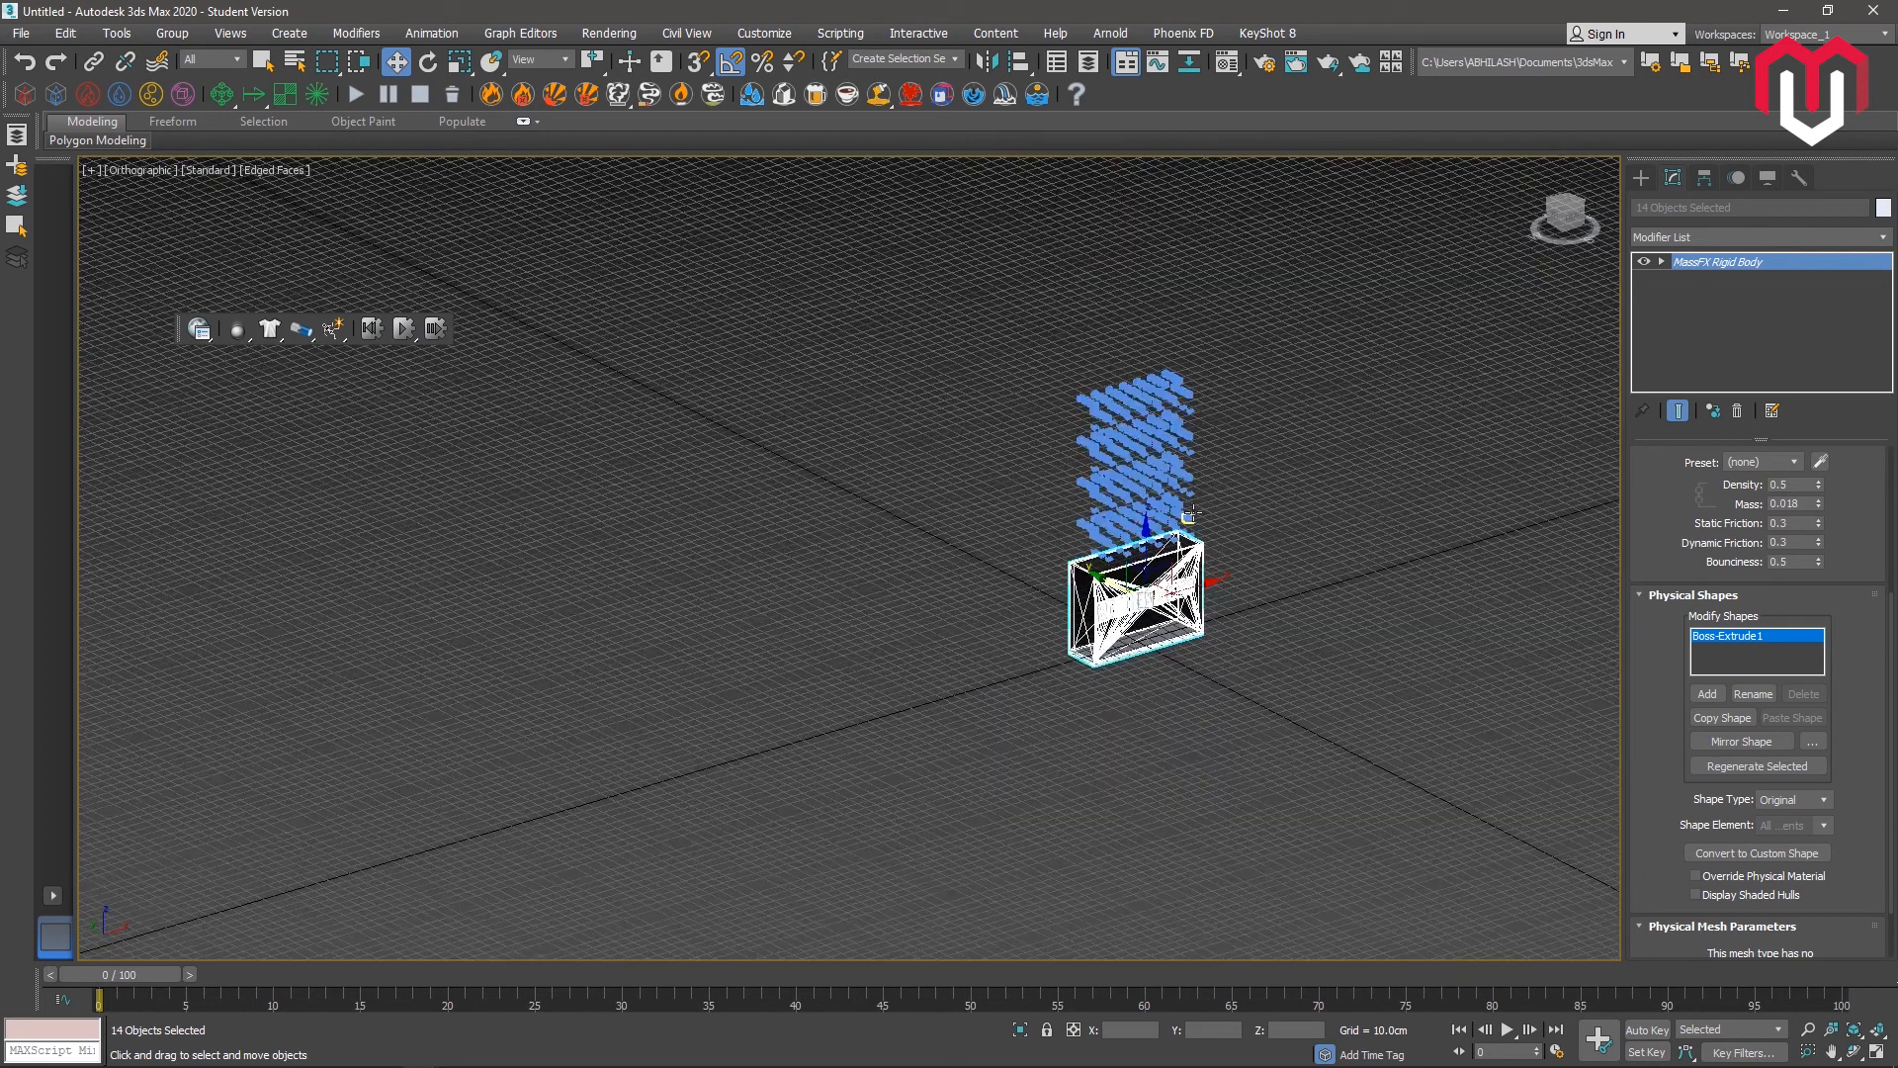
{"action": "scroll", "coordinate": [1291, 565], "scroll_direction": "up", "scroll_amount": 3}
{"action": "scroll", "coordinate": [1254, 631], "scroll_direction": "down", "scroll_amount": 3}
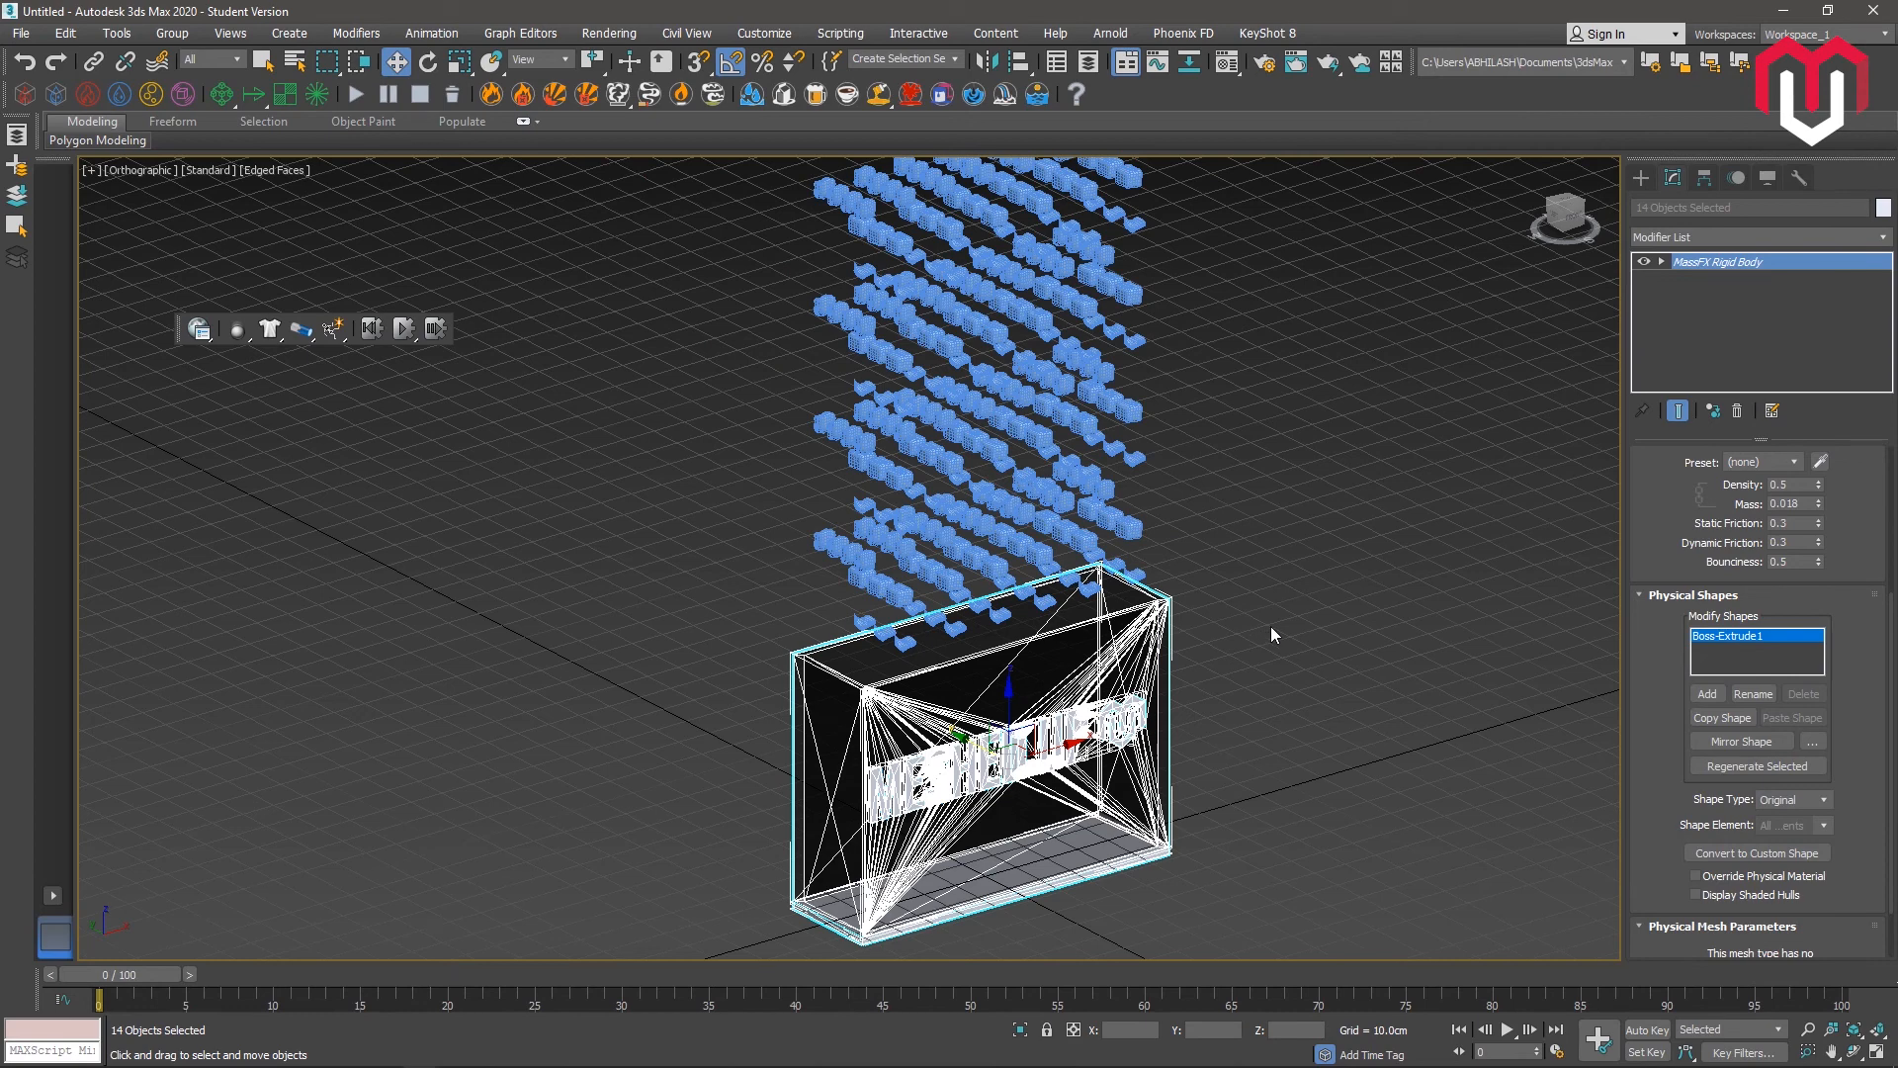
{"action": "scroll", "coordinate": [1271, 615], "scroll_direction": "down", "scroll_amount": 3}
{"action": "middle_click_drag", "start_coordinate": [1291, 625], "coordinate": [806, 497], "text": "alt"}
{"action": "left_click", "coordinate": [386, 332]}
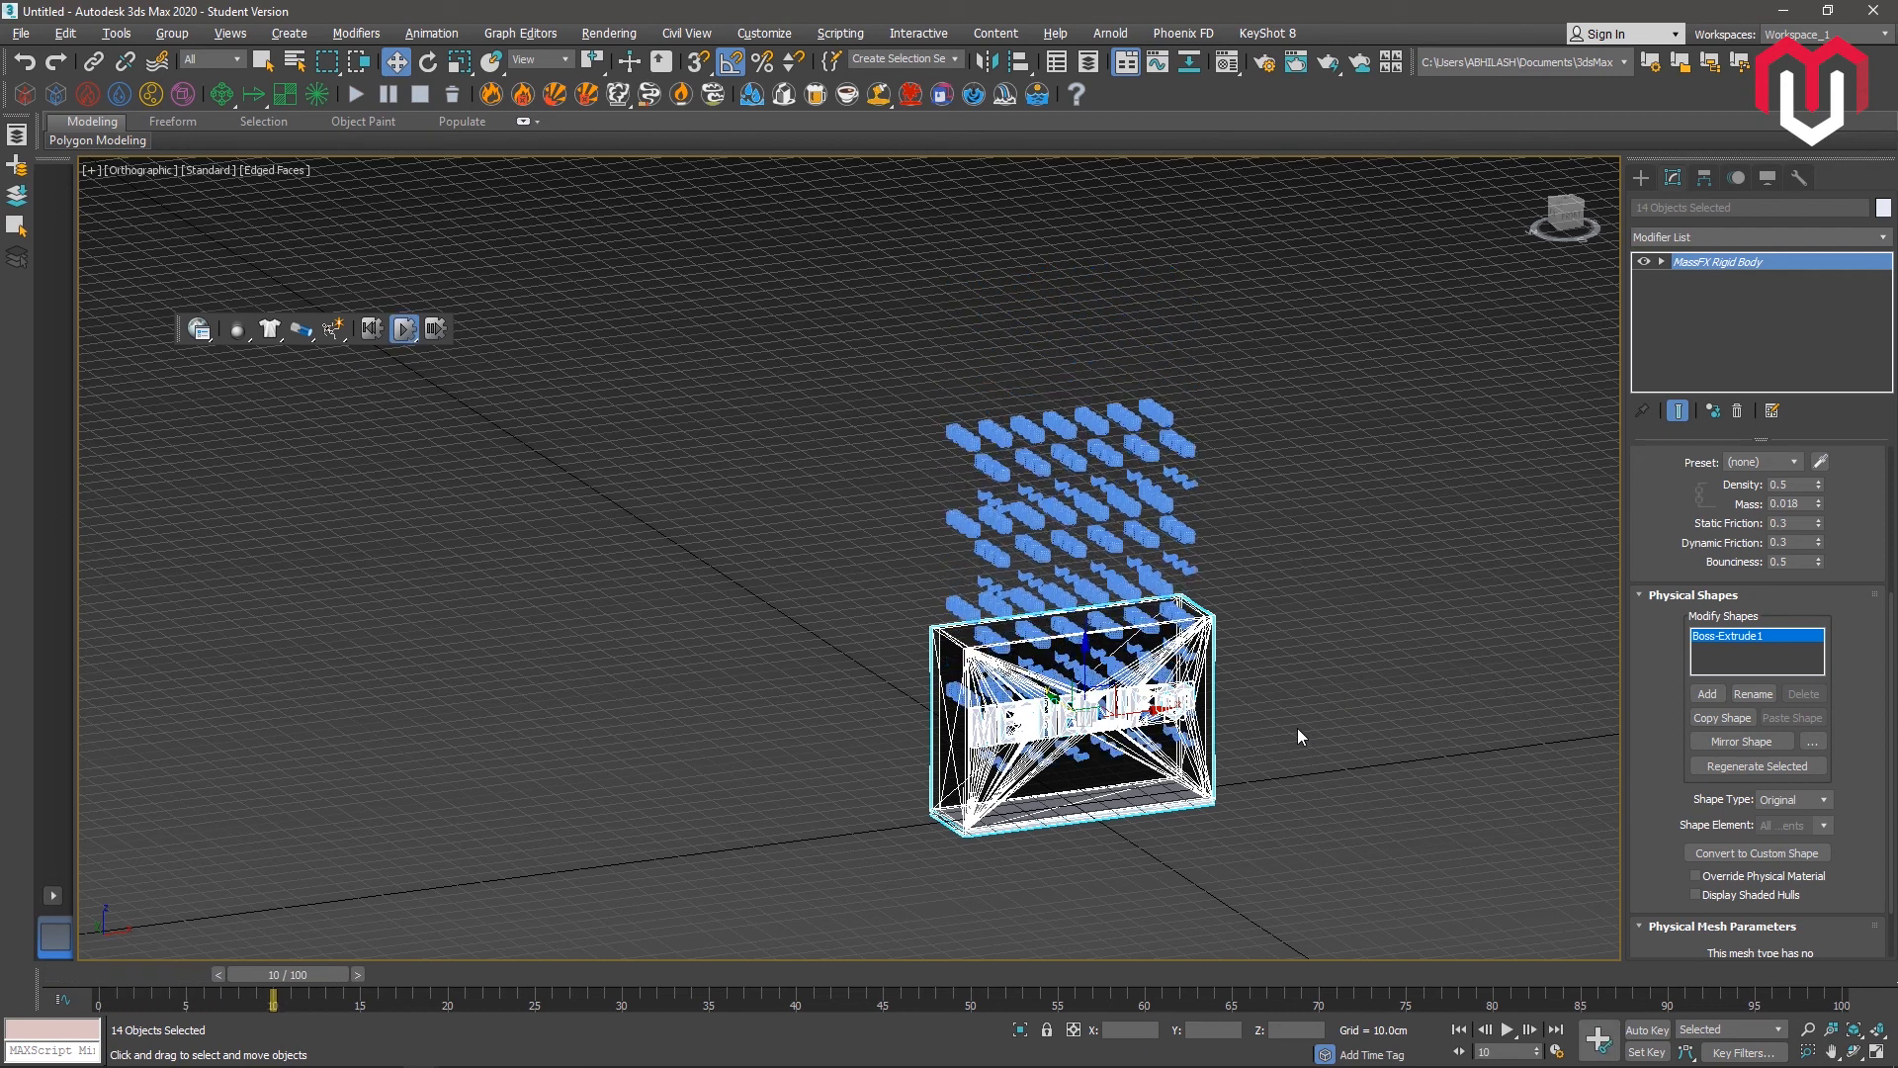
{"action": "scroll", "coordinate": [1143, 818], "scroll_direction": "up", "scroll_amount": 8}
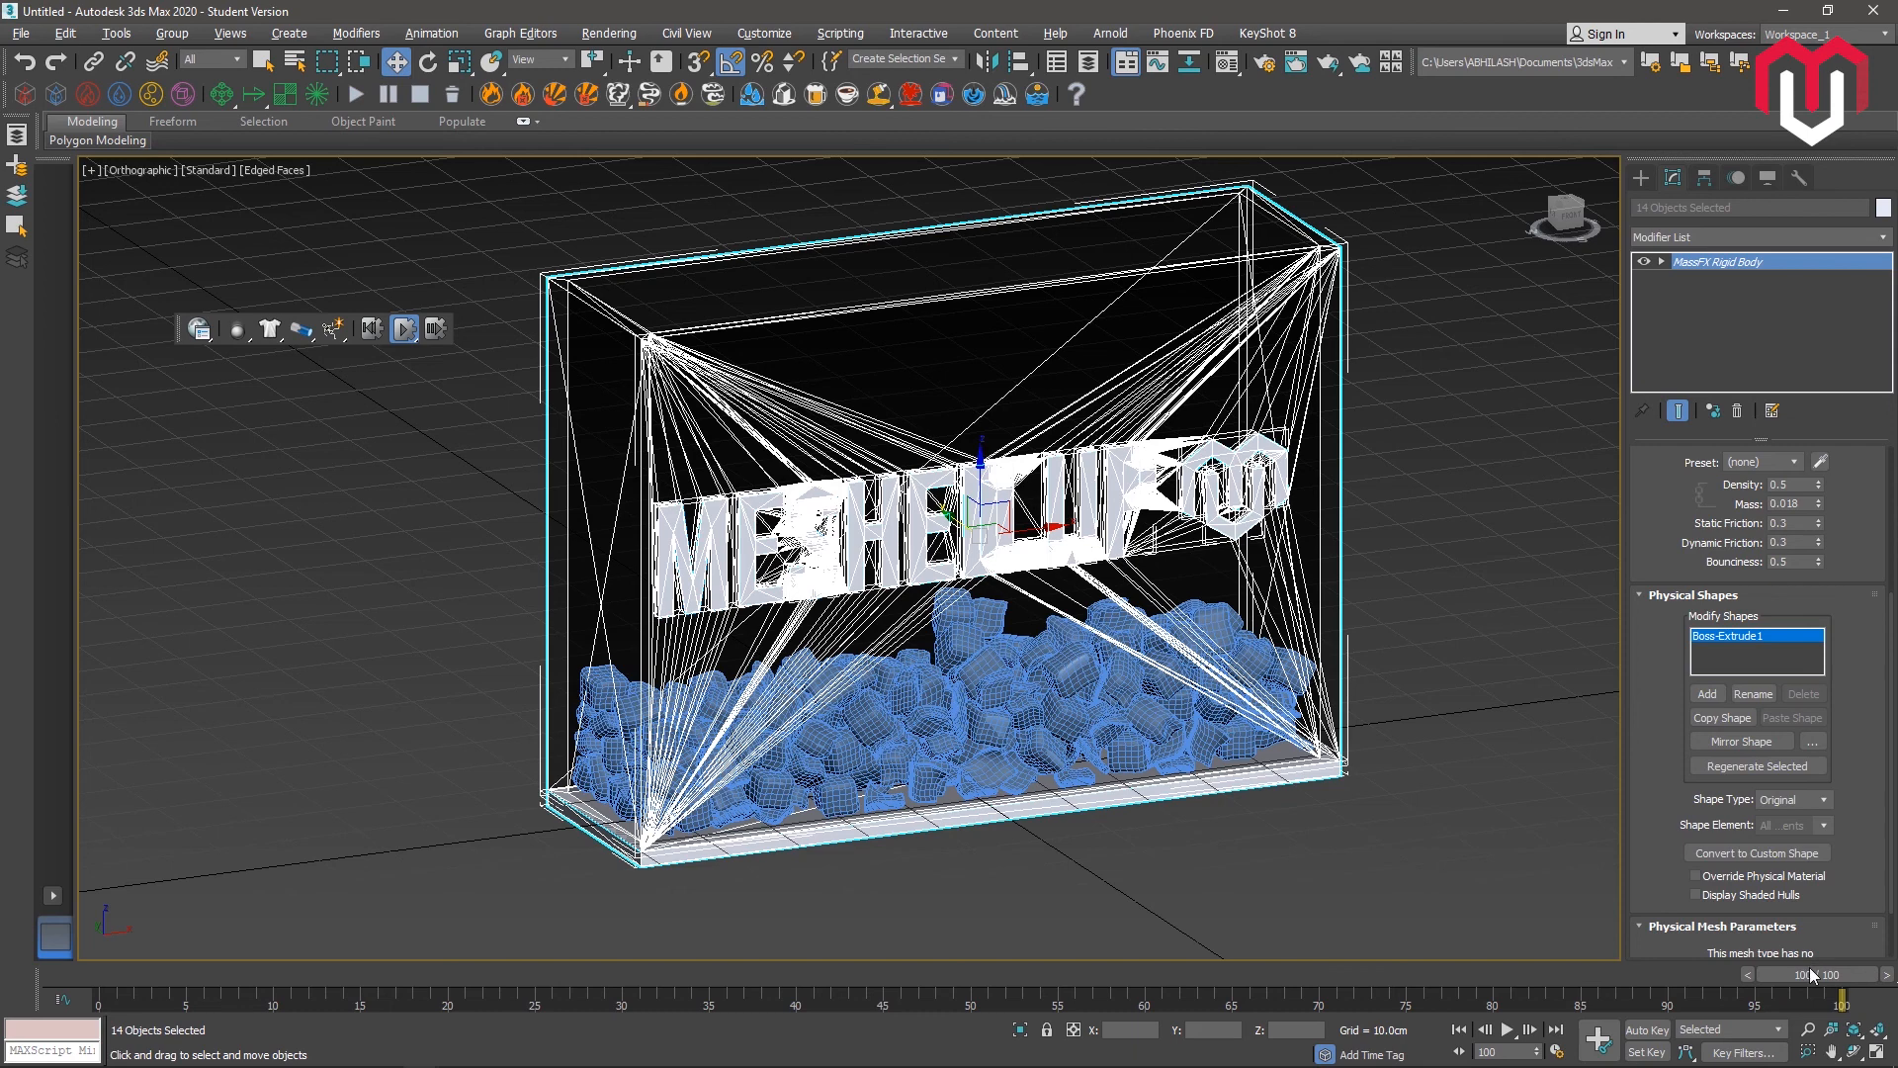
- Scrub the timeline back from the last frame to frame 0
{"action": "left_click_drag", "start_coordinate": [1804, 974], "coordinate": [1530, 973]}
{"action": "left_click_drag", "start_coordinate": [1330, 1033], "coordinate": [122, 996]}
{"action": "scroll", "coordinate": [832, 554], "scroll_direction": "down", "scroll_amount": 8}
{"action": "scroll", "coordinate": [968, 429], "scroll_direction": "up", "scroll_amount": 6}
{"action": "scroll", "coordinate": [1177, 605], "scroll_direction": "down", "scroll_amount": 2}
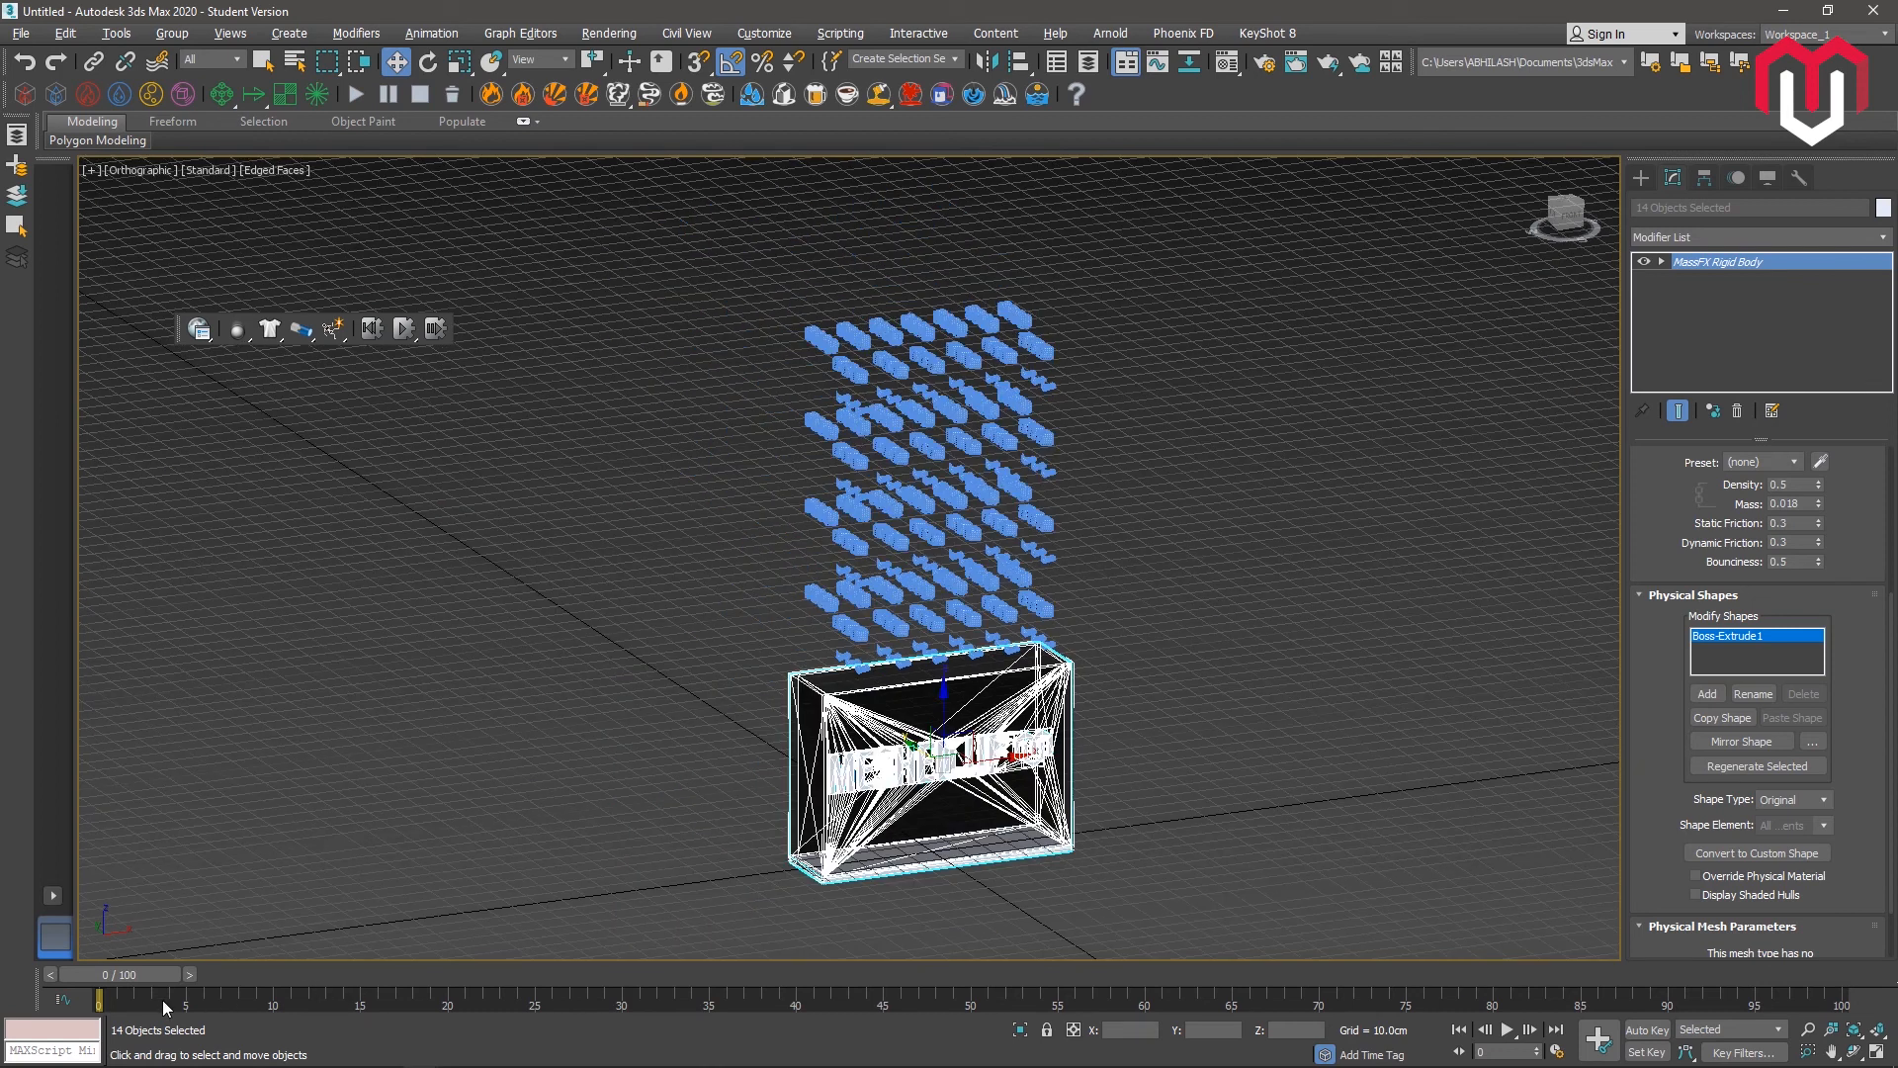
{"action": "left_click_drag", "start_coordinate": [140, 969], "coordinate": [63, 981]}
- Bake all the rigid bodies from the simulation options of MassFX Tools and close MassFX Tools
{"action": "left_click", "coordinate": [200, 329]}
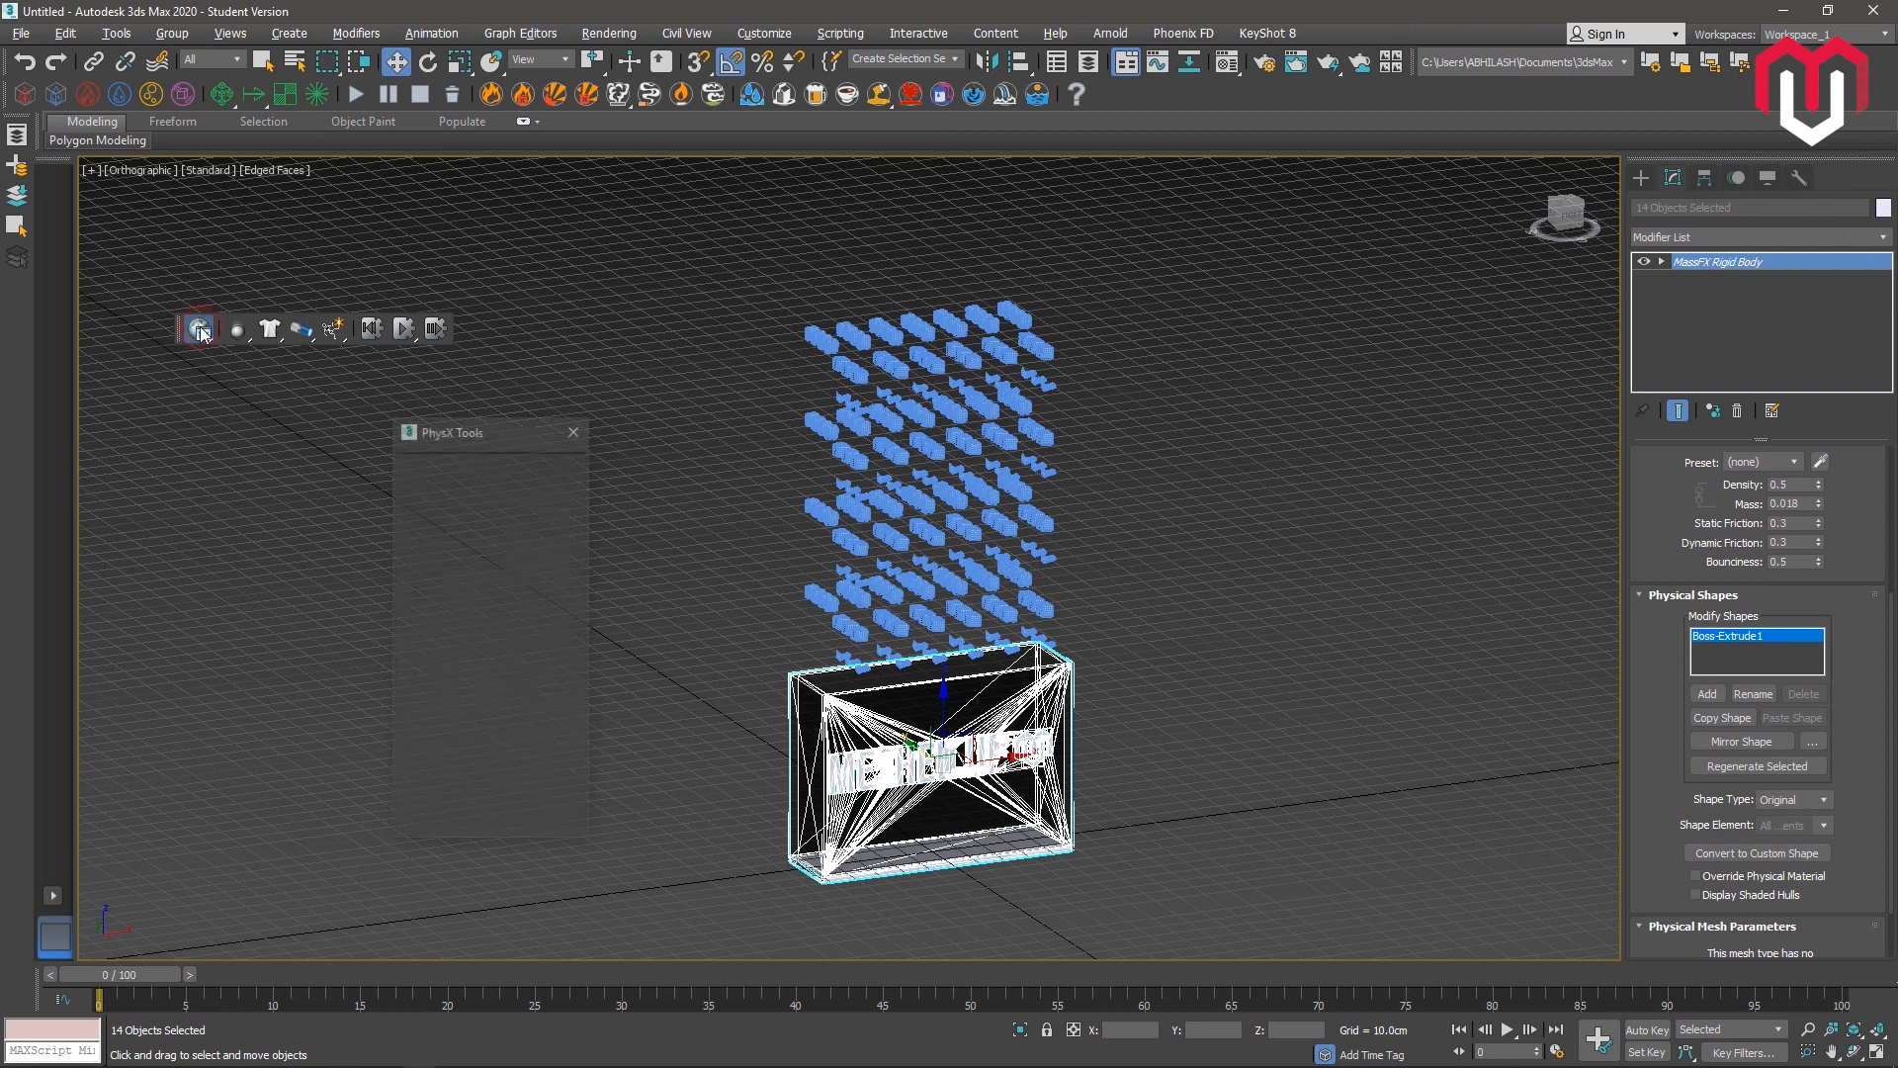
{"action": "left_click", "coordinate": [454, 464]}
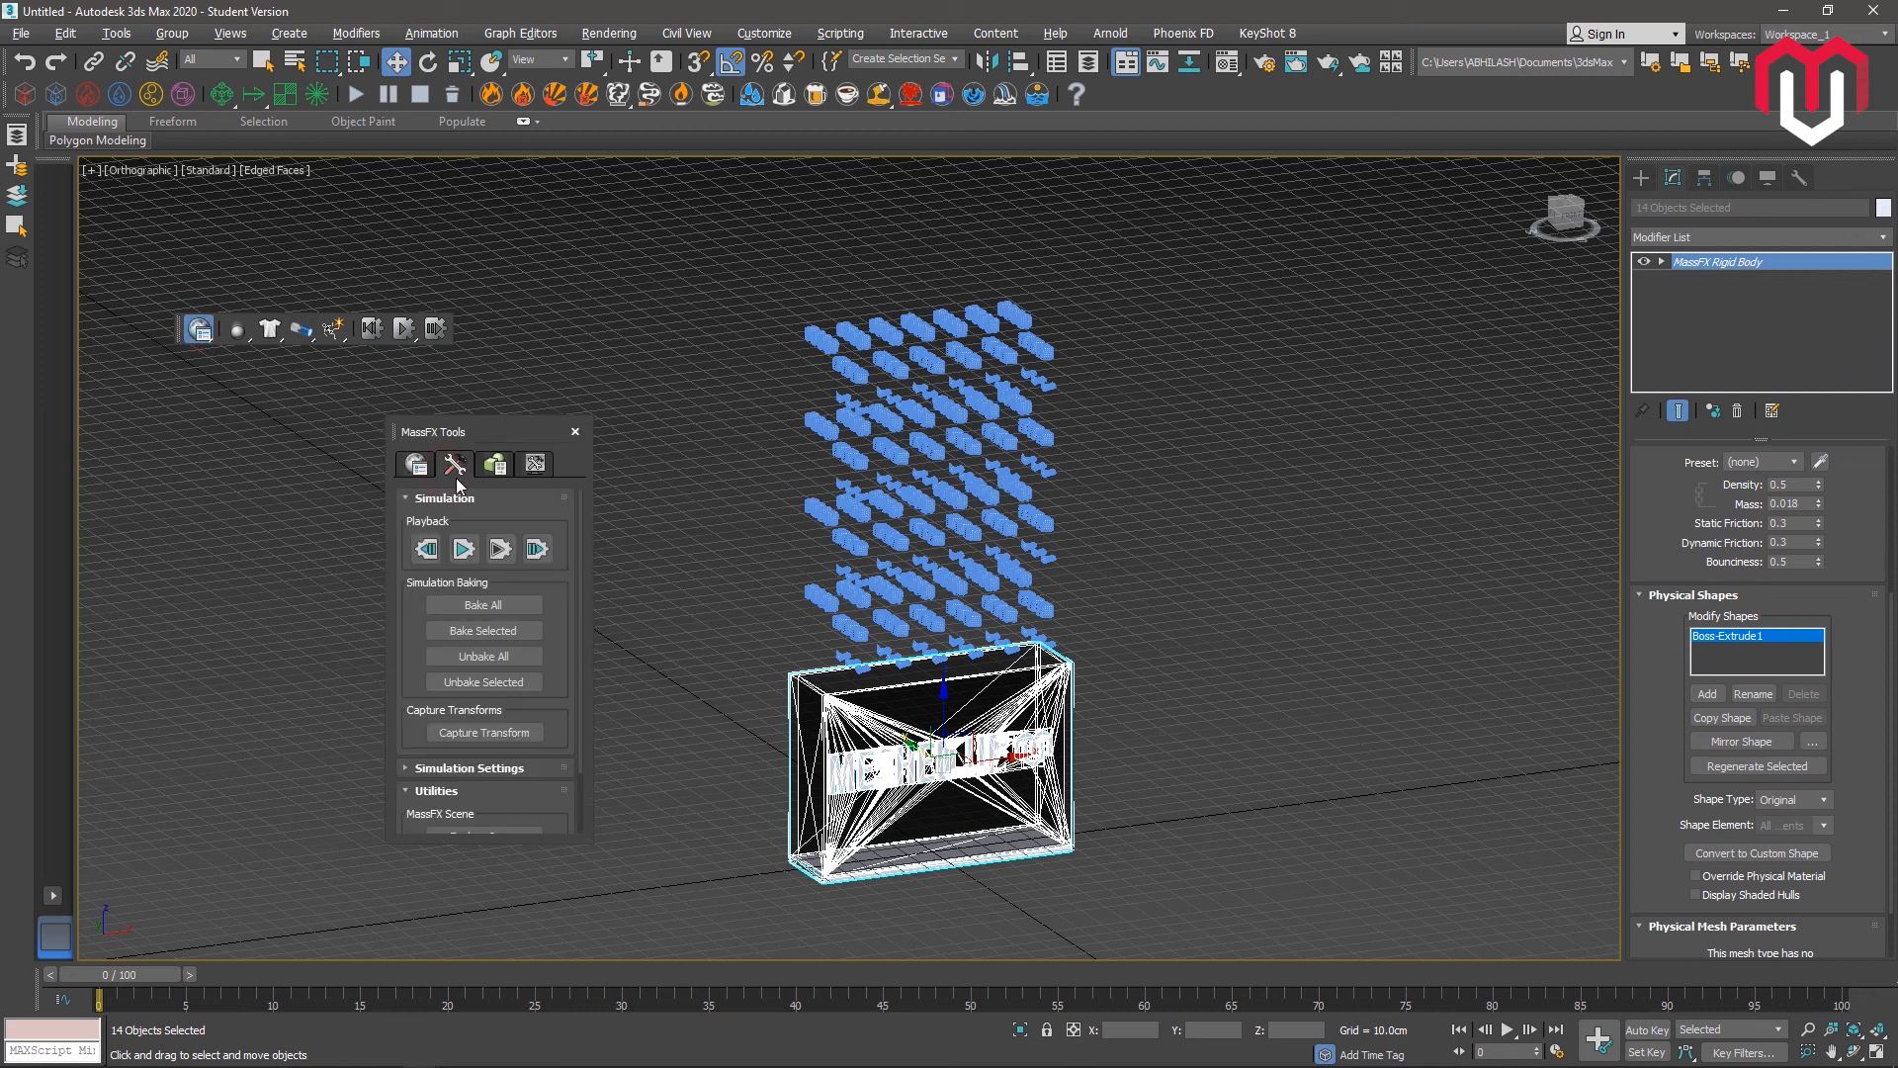
{"action": "left_click_drag", "start_coordinate": [502, 431], "coordinate": [516, 408]}
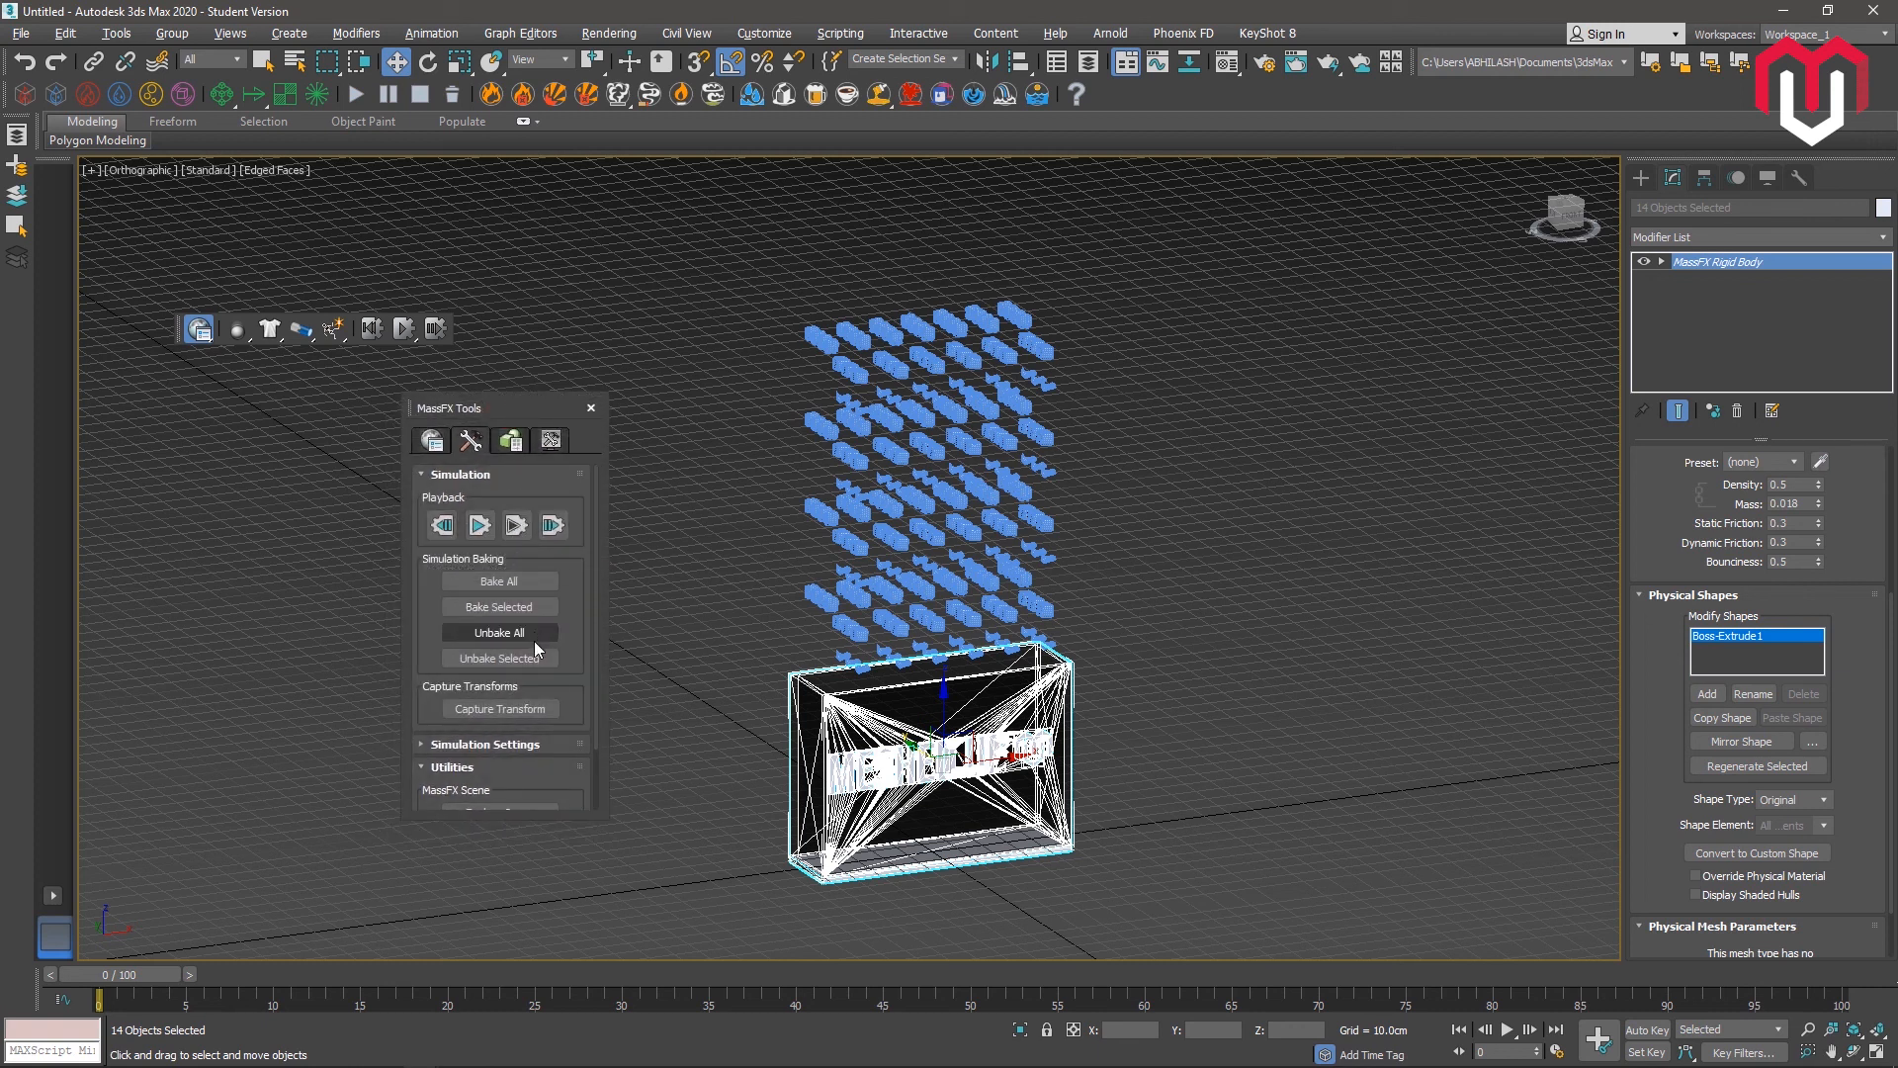
{"action": "left_click", "coordinate": [527, 587]}
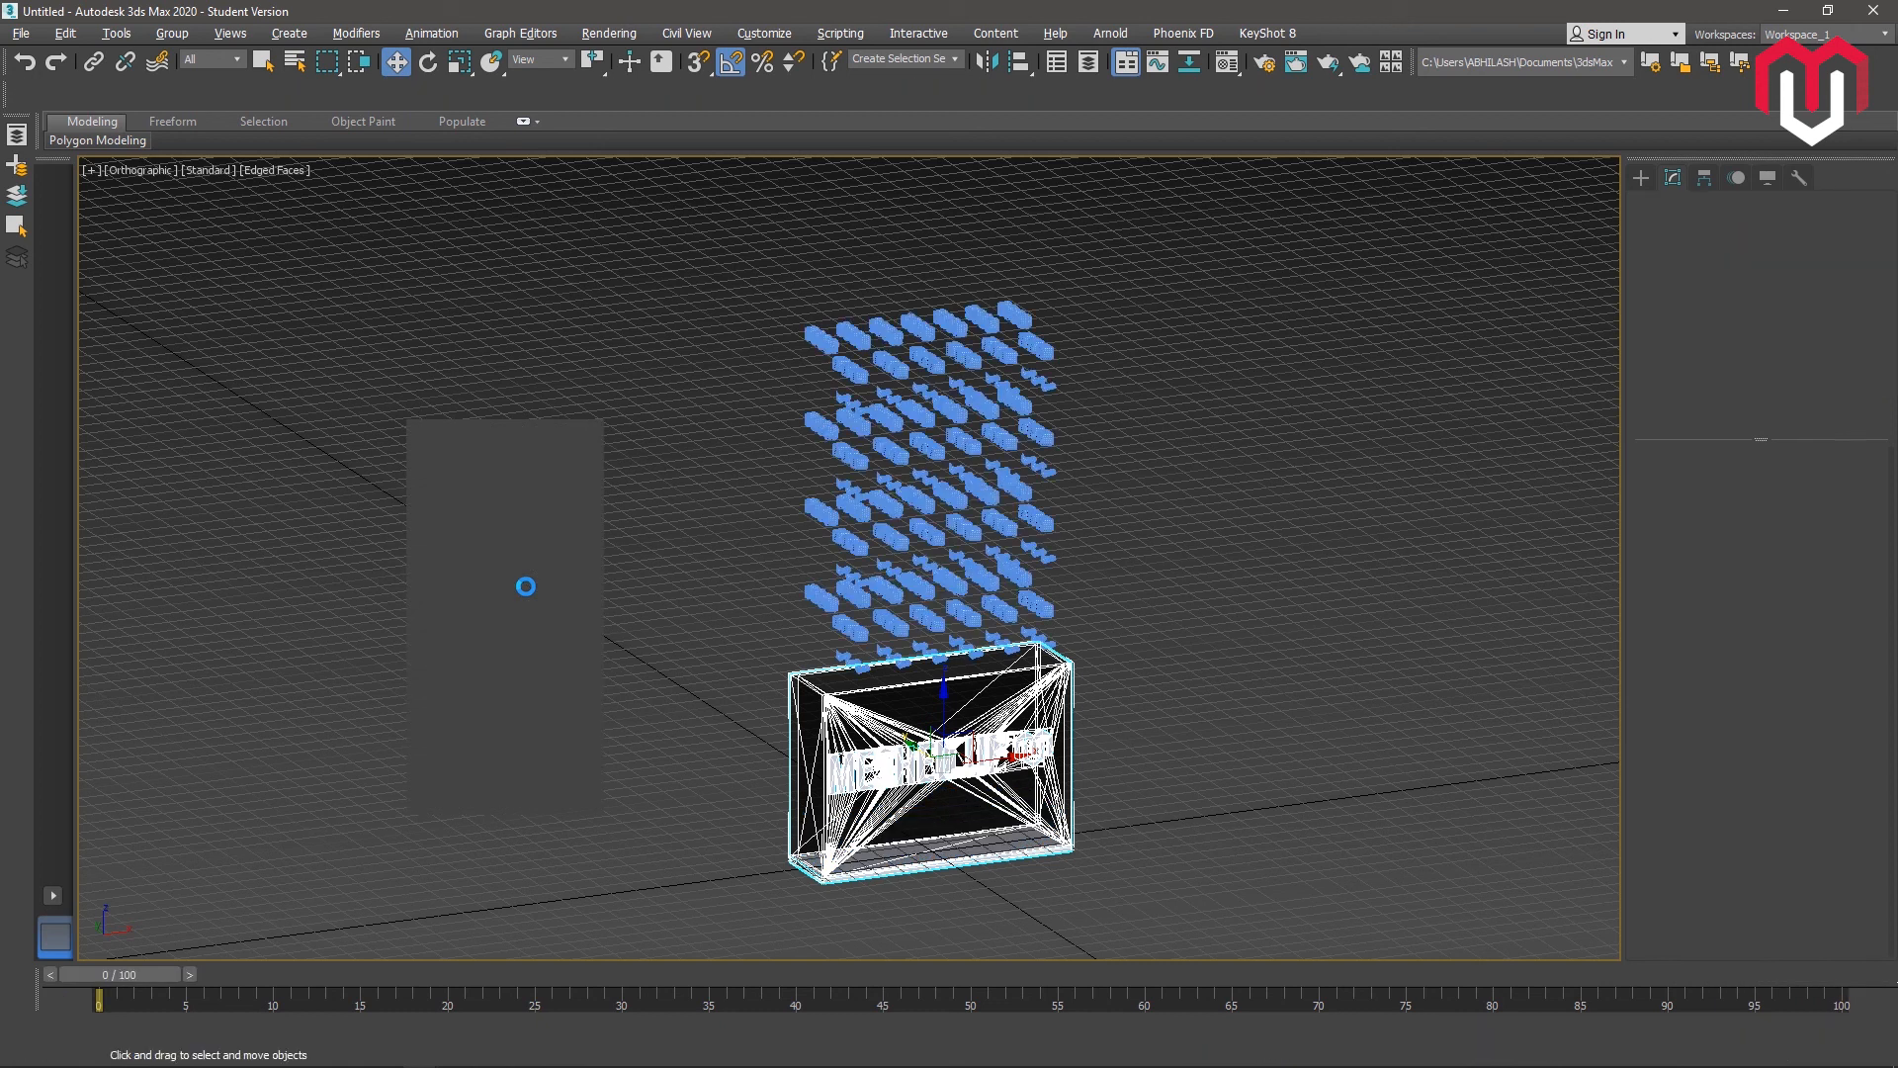
{"action": "left_click", "coordinate": [591, 407]}
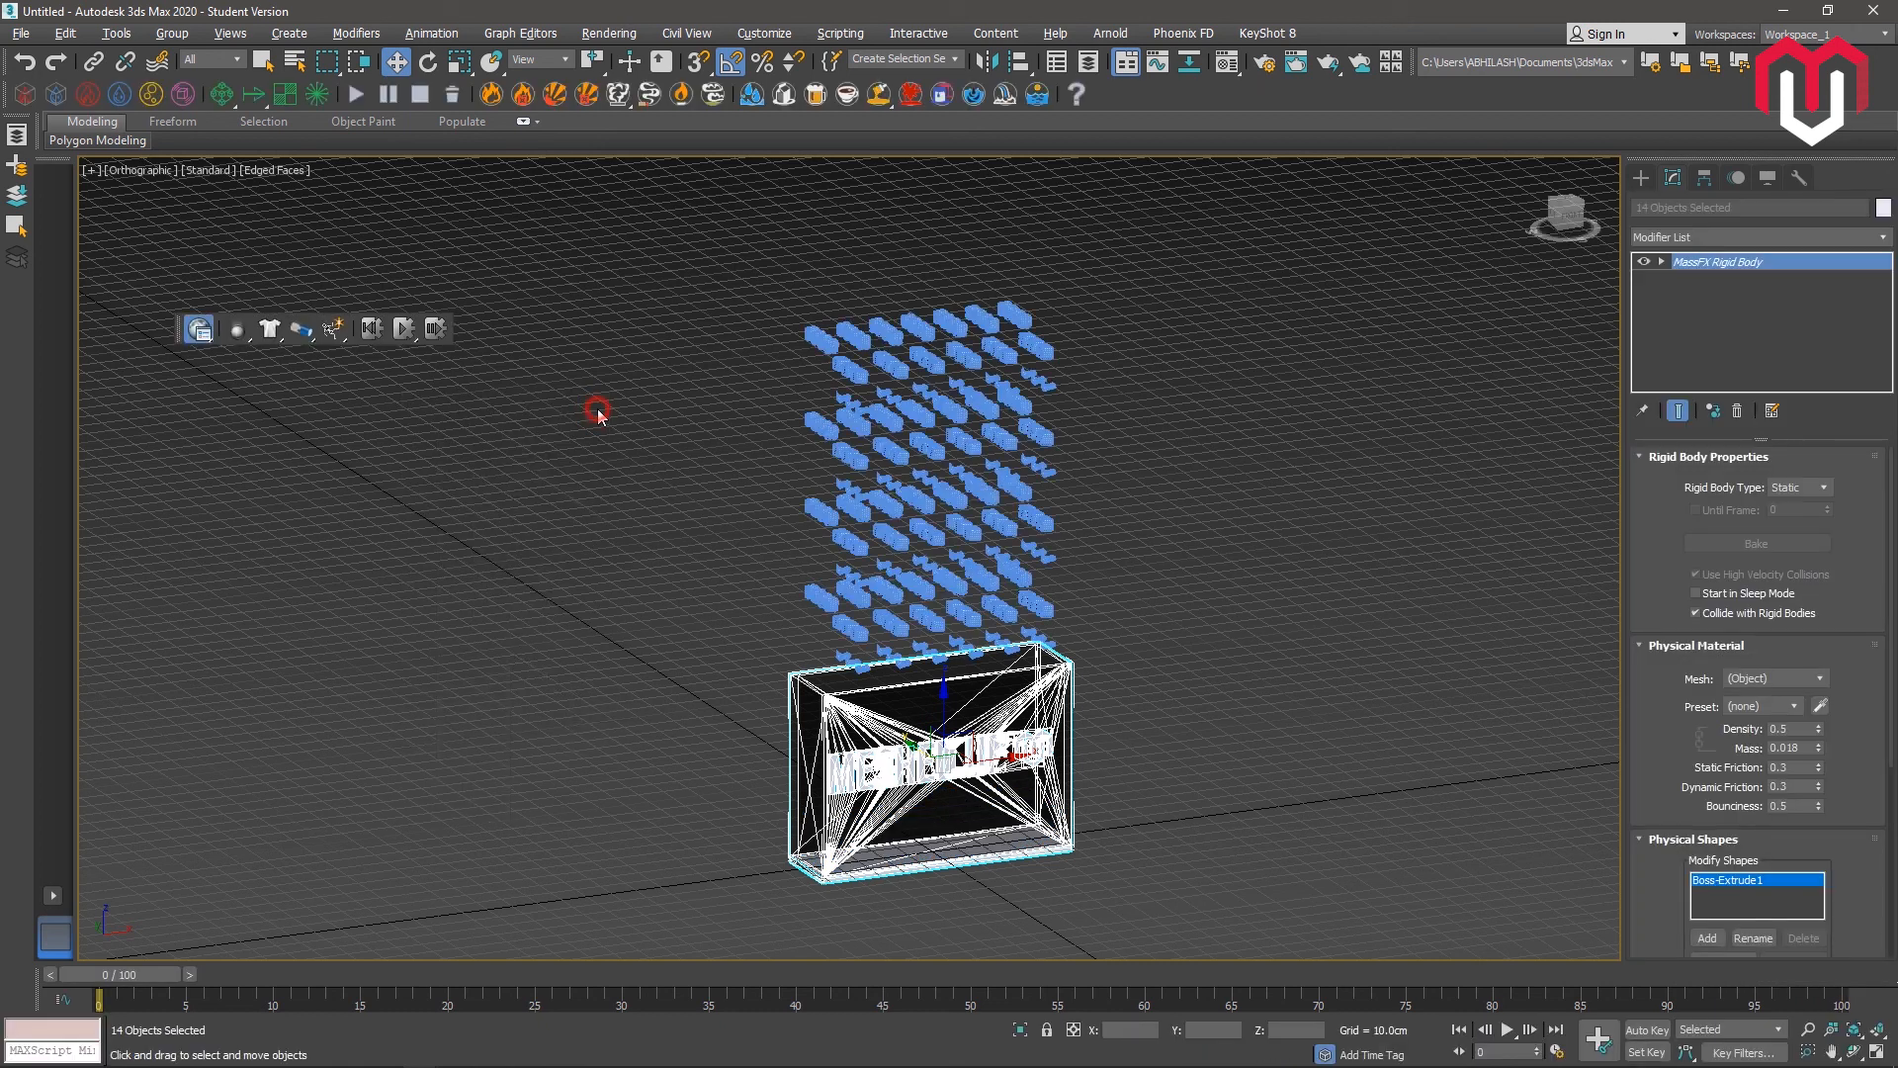
- Scrub the baked animation to frame 28, examine how the rocks fill the box around the lettering, and return to frame 0
{"action": "left_click_drag", "start_coordinate": [172, 976], "coordinate": [645, 1018]}
{"action": "scroll", "coordinate": [1130, 831], "scroll_direction": "up", "scroll_amount": 3}
{"action": "scroll", "coordinate": [794, 827], "scroll_direction": "up", "scroll_amount": 4}
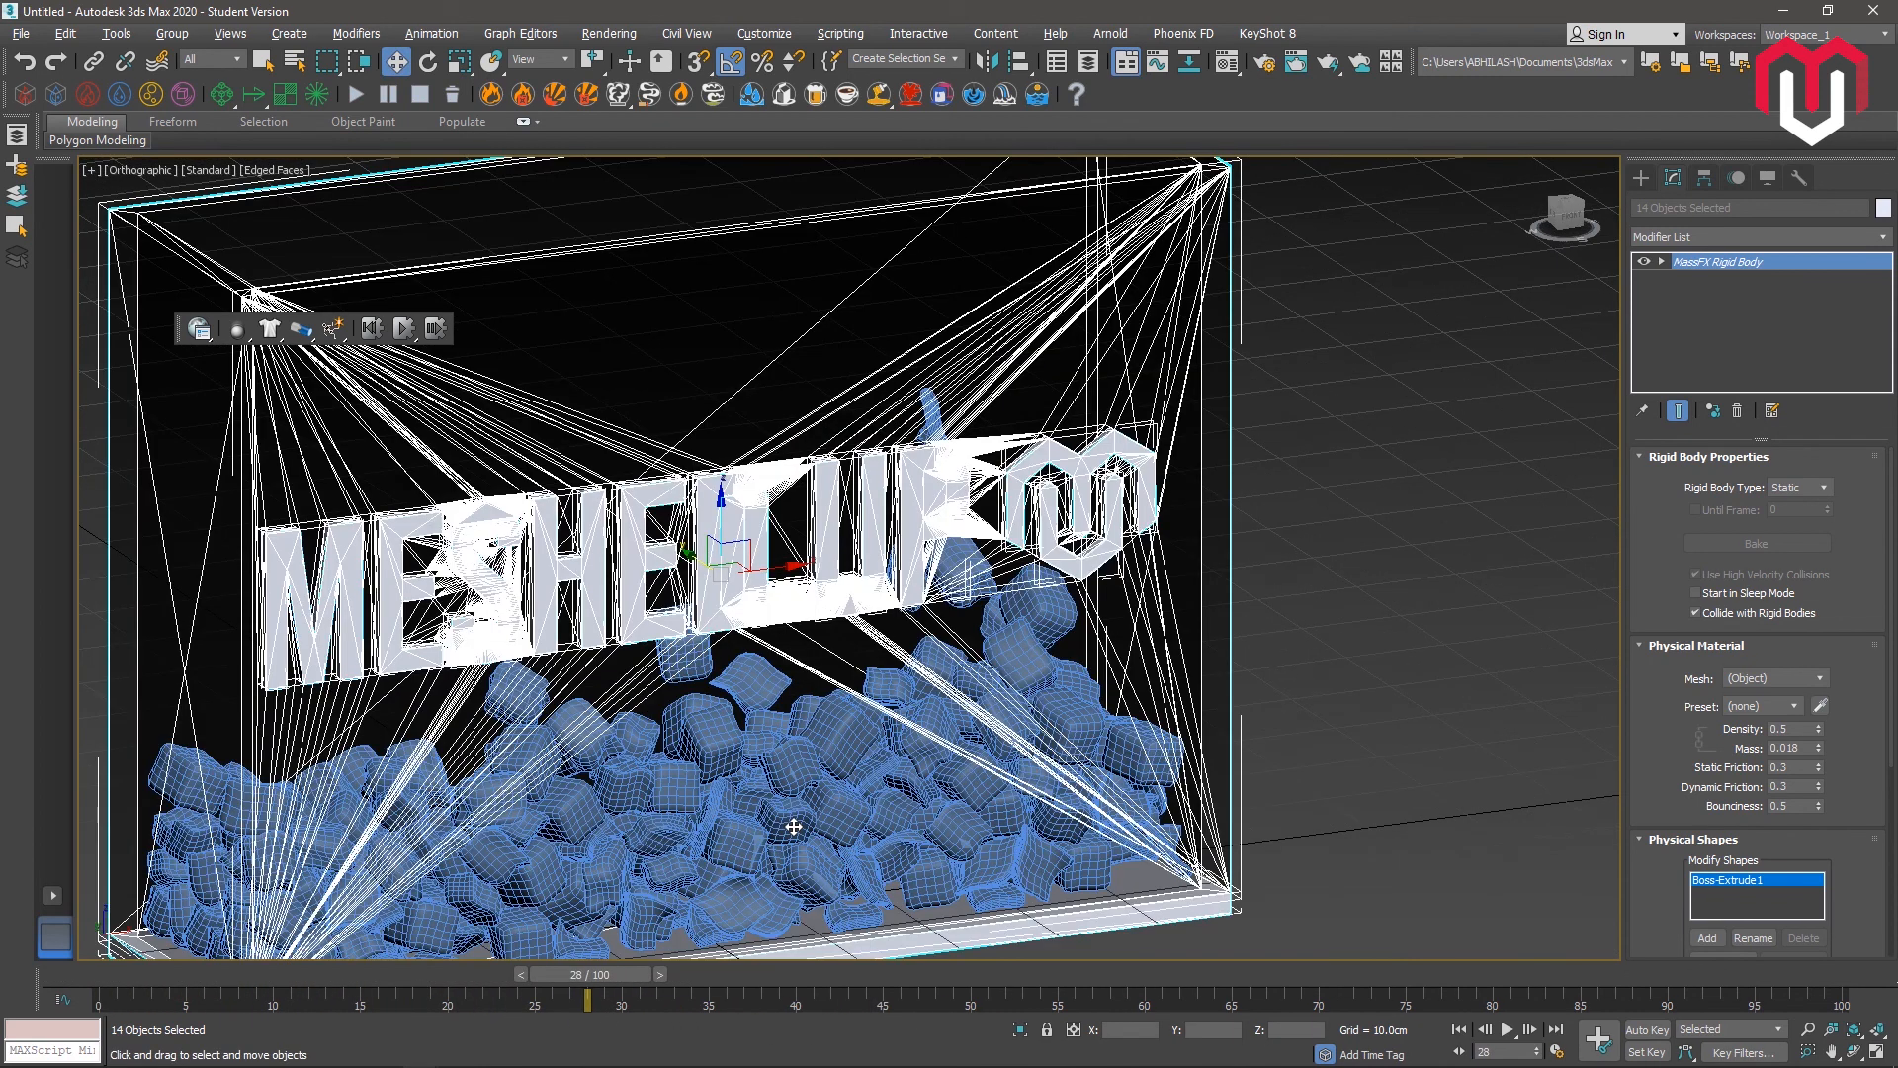
{"action": "scroll", "coordinate": [794, 827], "scroll_direction": "down", "scroll_amount": 2}
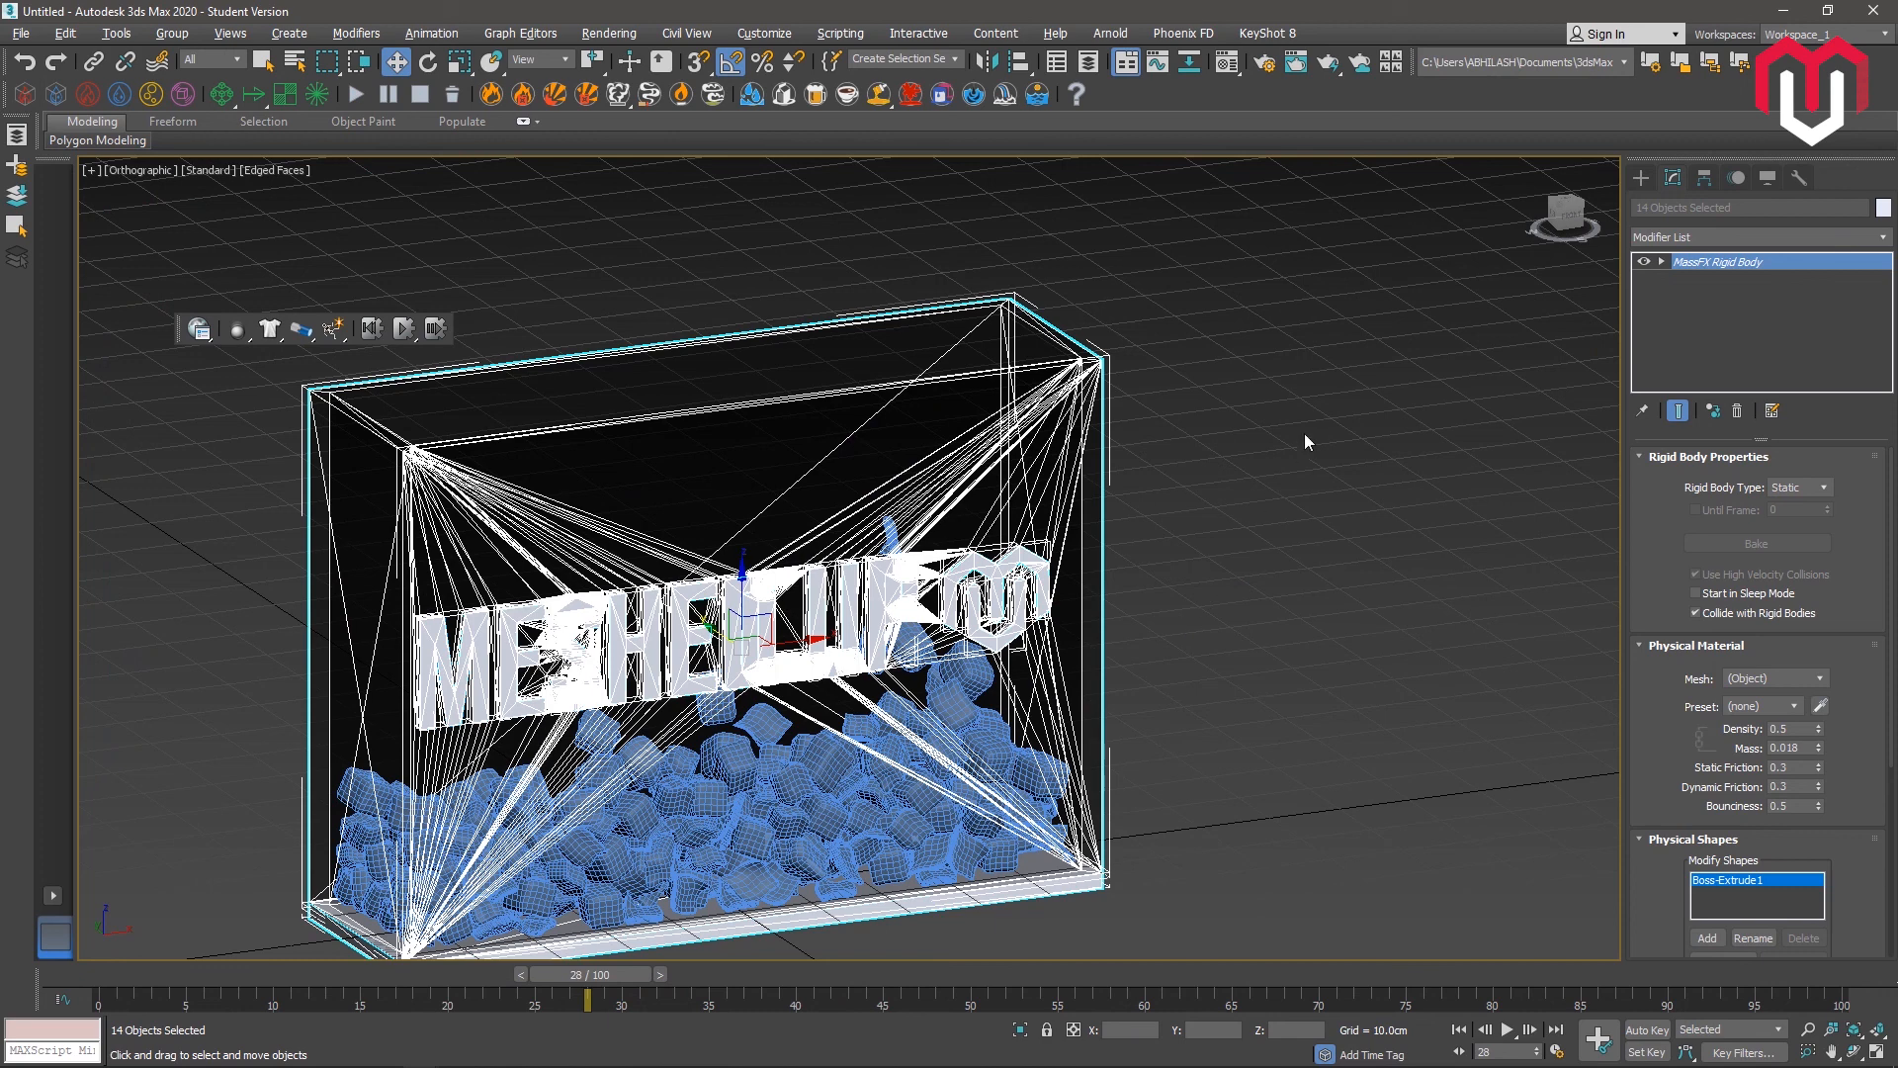
{"action": "middle_click_drag", "start_coordinate": [1210, 542], "coordinate": [1301, 449], "text": "alt"}
{"action": "left_click_drag", "start_coordinate": [629, 974], "coordinate": [354, 955]}
{"action": "left_click_drag", "start_coordinate": [231, 955], "coordinate": [170, 930]}
{"action": "key", "text": "w"}
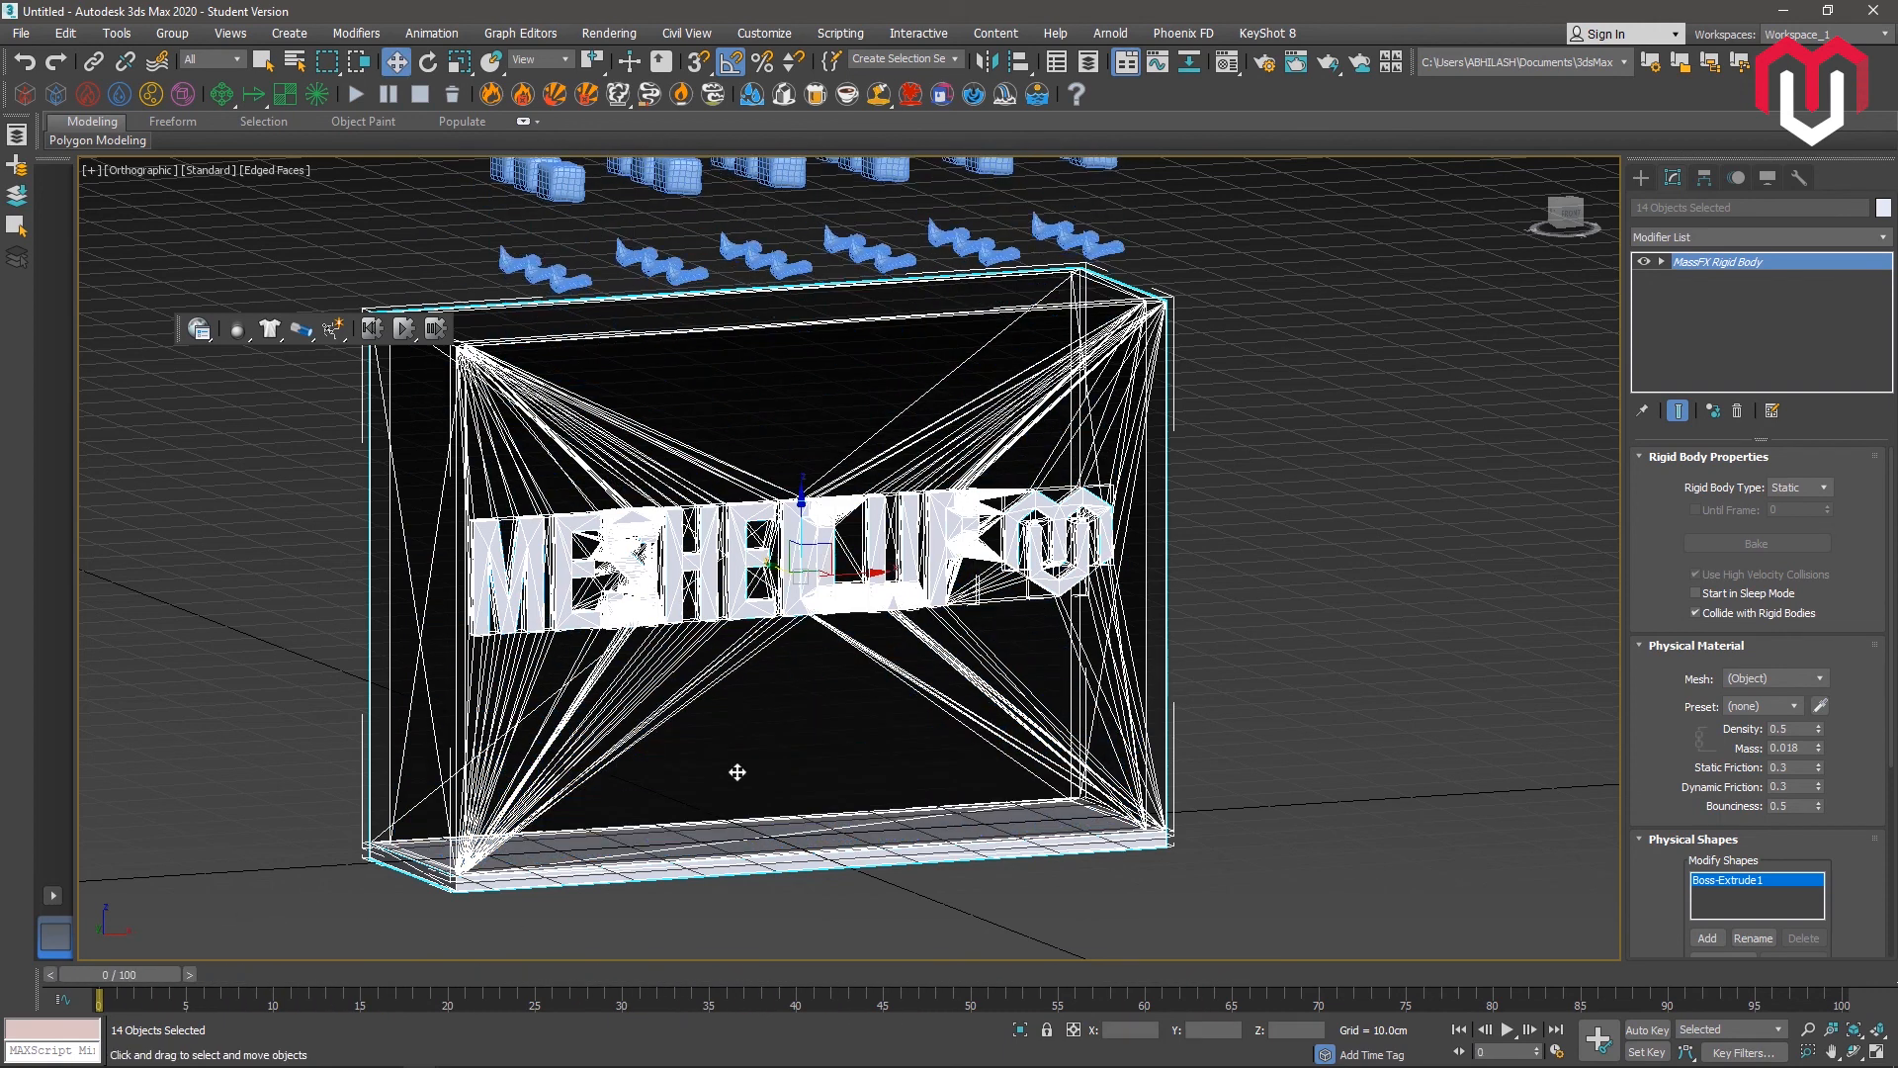
{"action": "scroll", "coordinate": [732, 767], "scroll_direction": "down", "scroll_amount": 5}
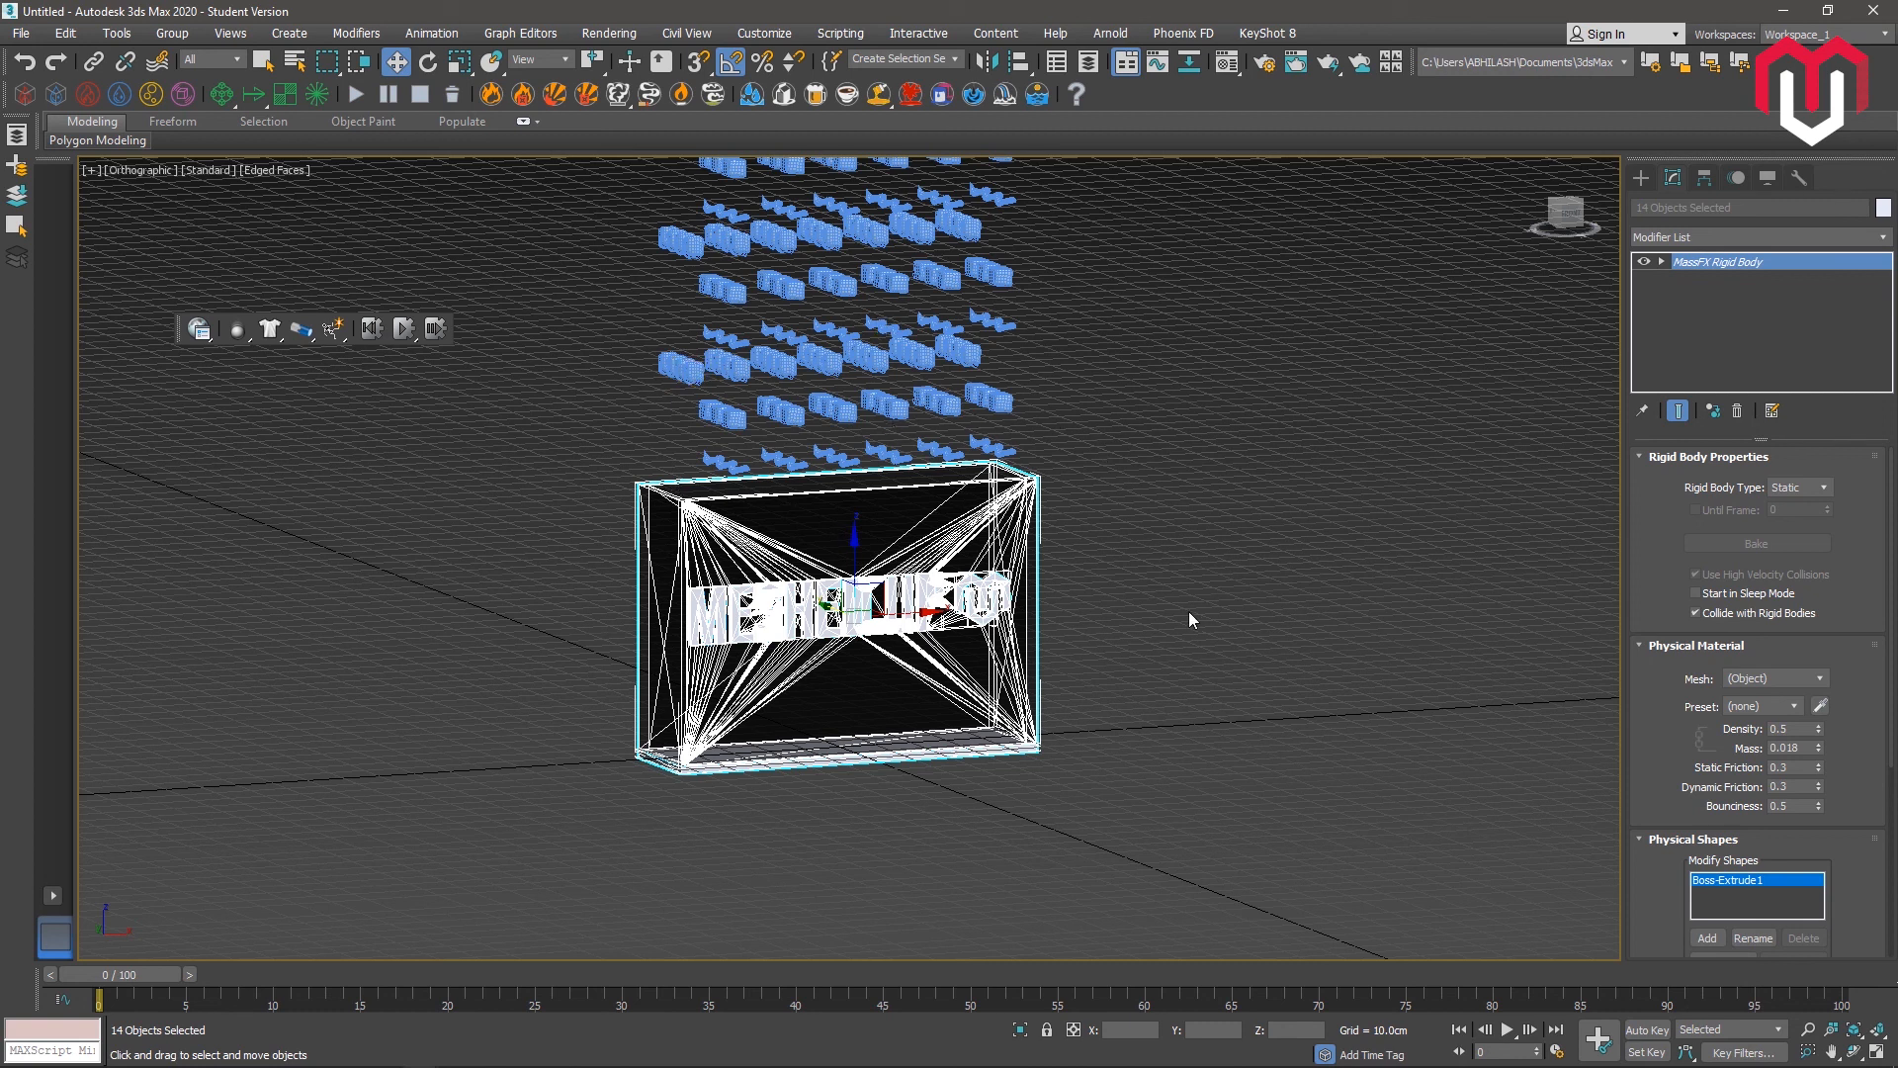
{"action": "scroll", "coordinate": [725, 528], "scroll_direction": "up", "scroll_amount": 5}
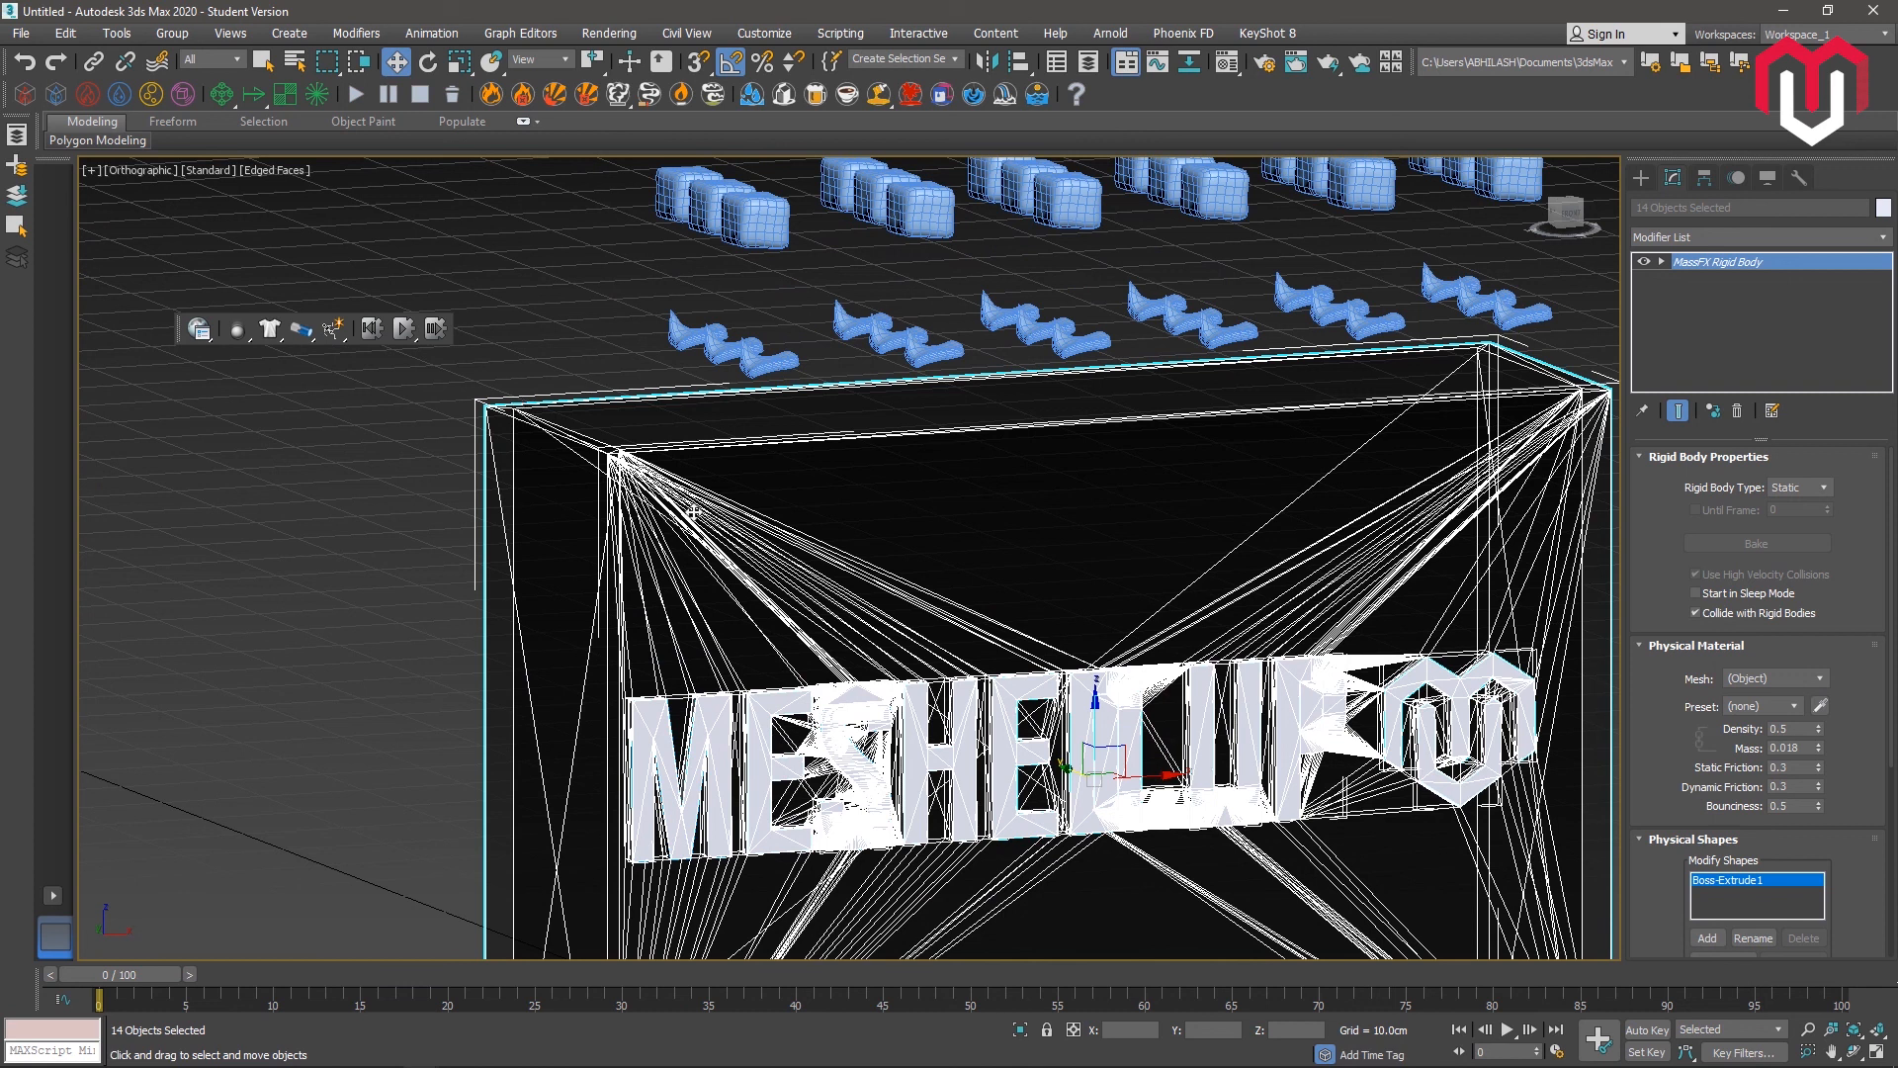
{"action": "scroll", "coordinate": [825, 401], "scroll_direction": "down", "scroll_amount": 5}
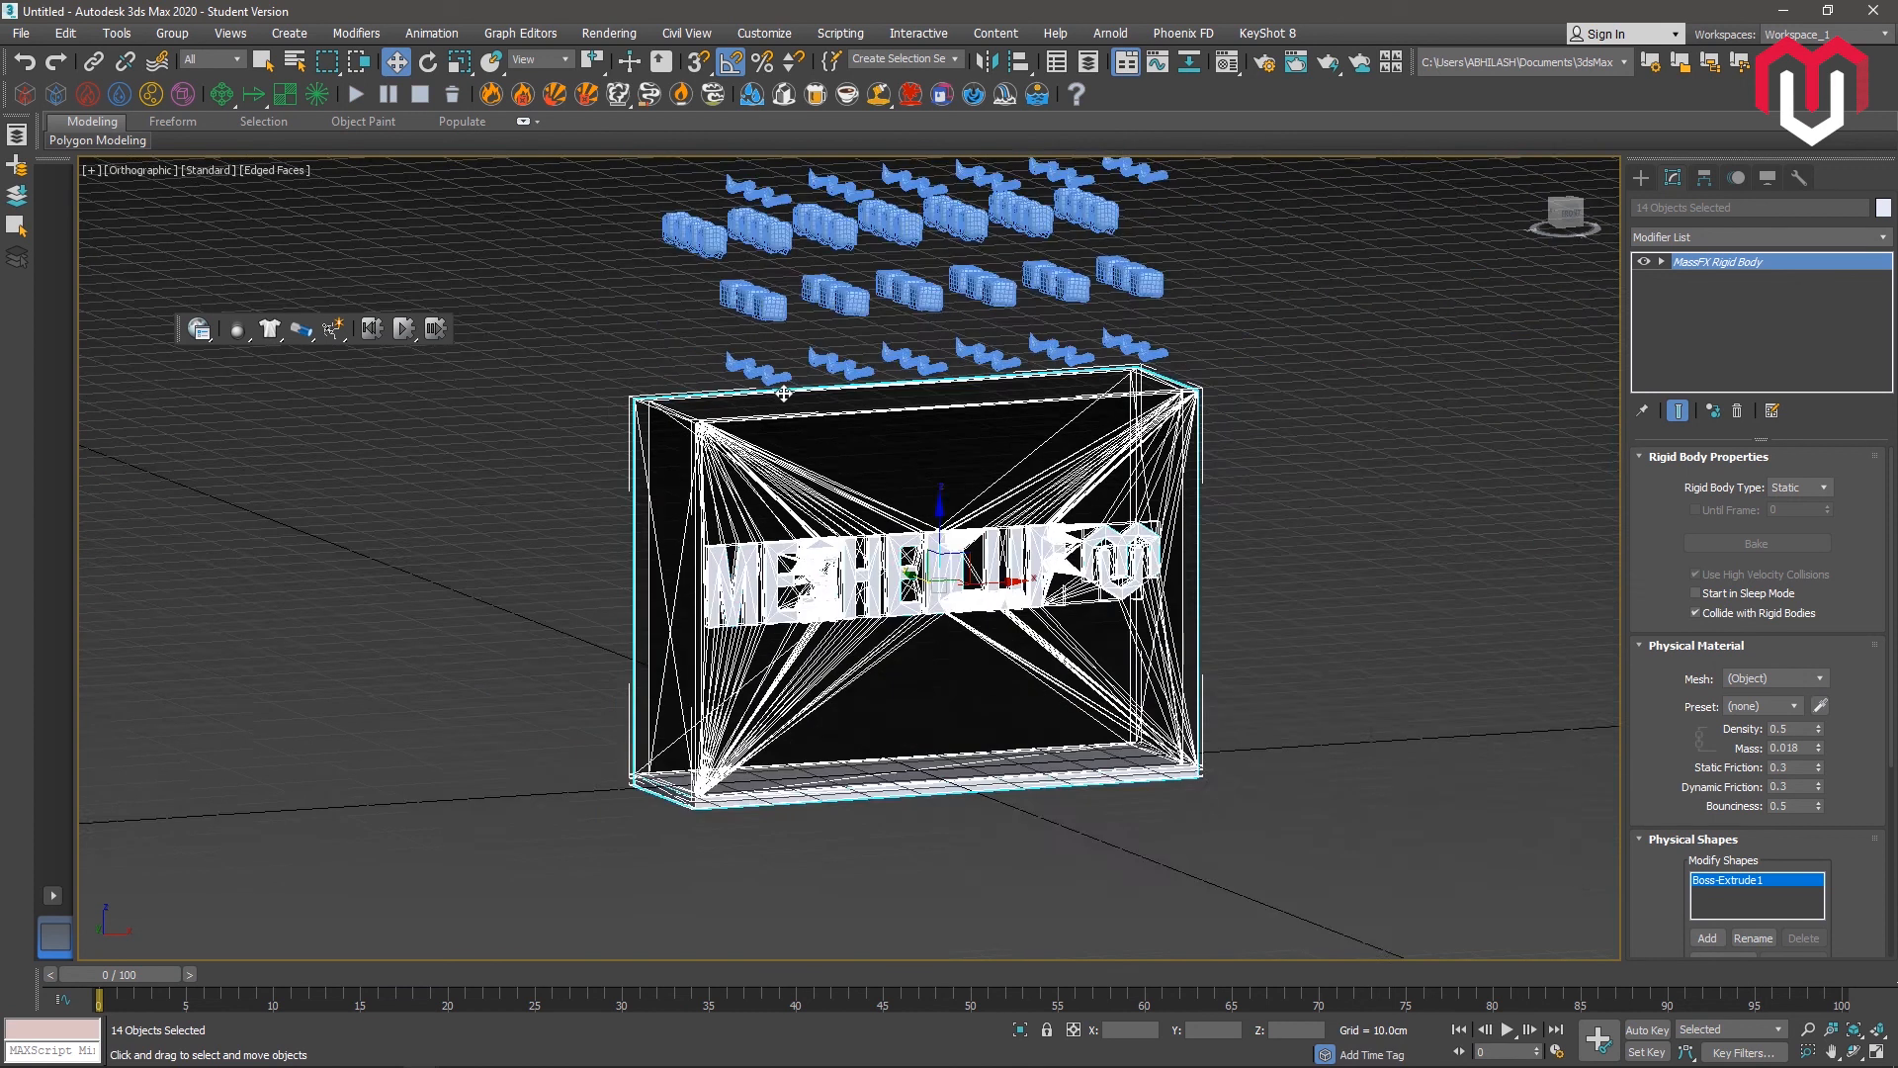
{"action": "mouse_move", "coordinate": [929, 1067]}
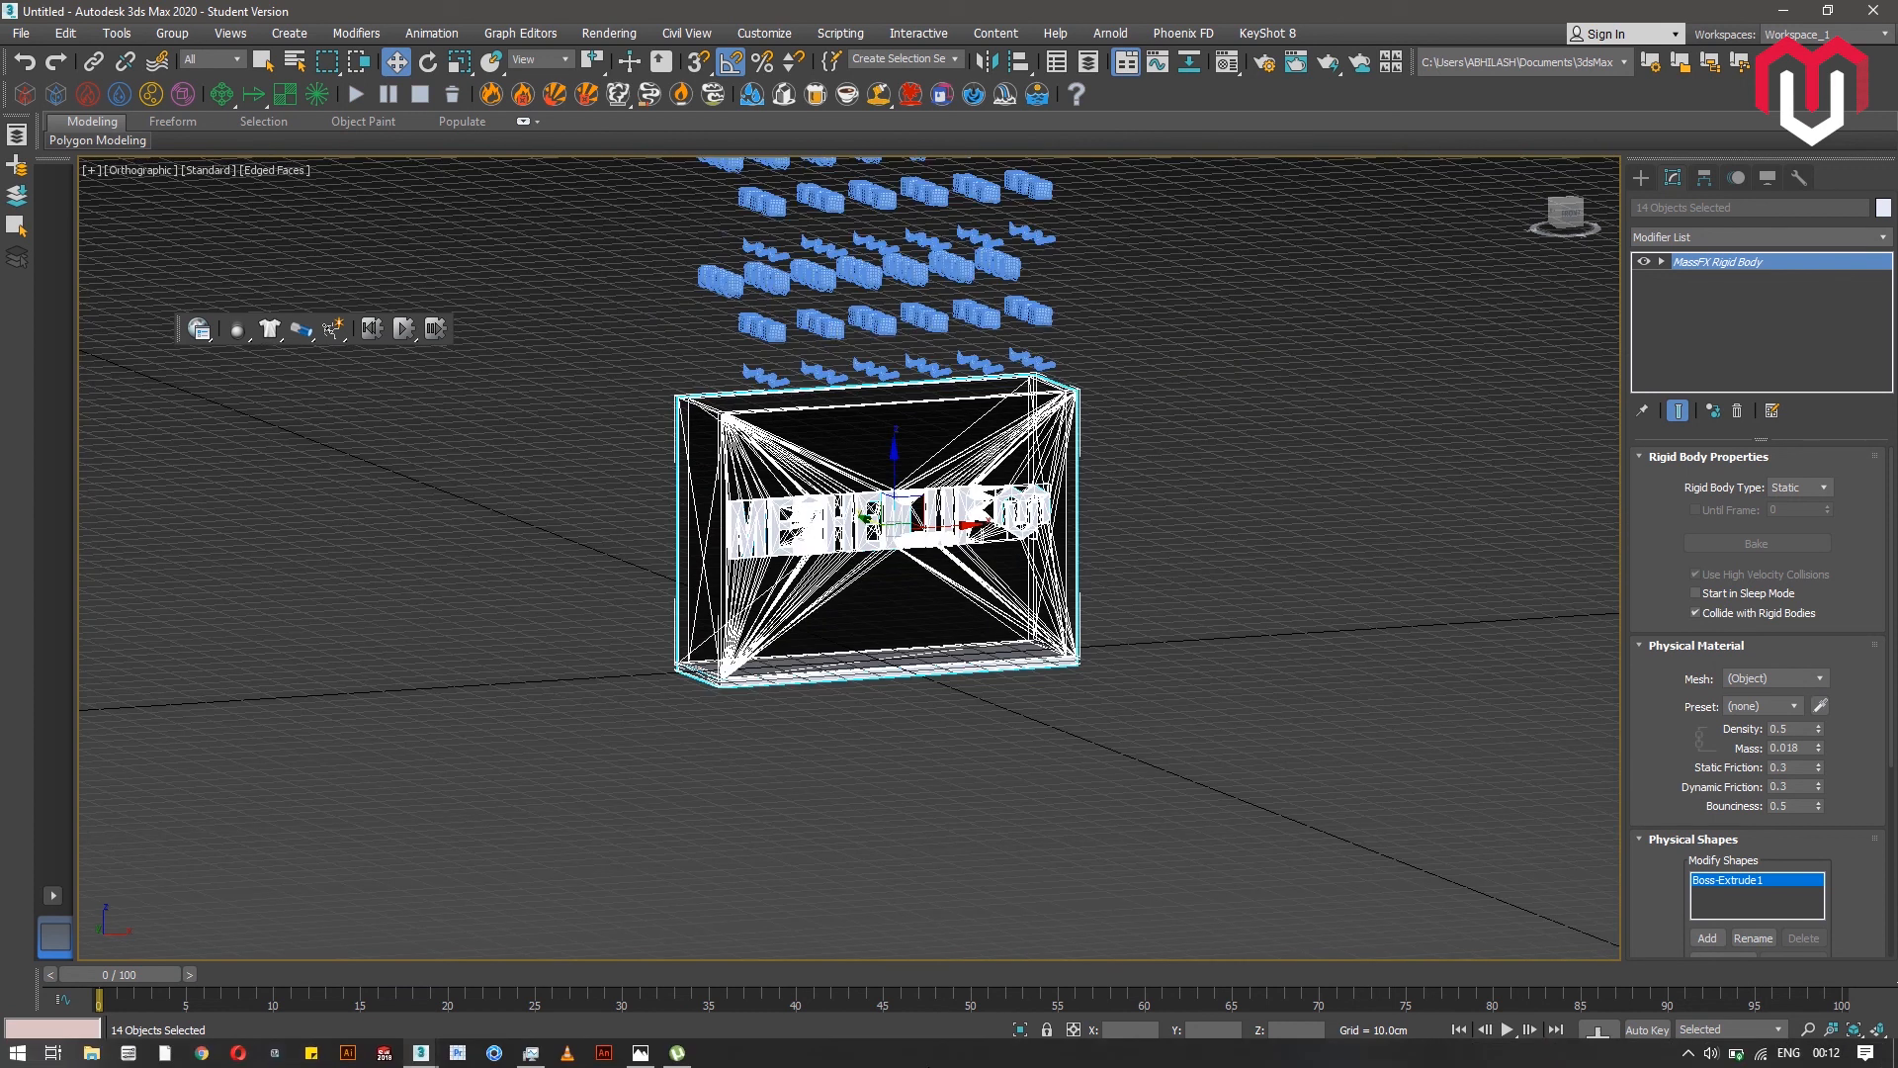